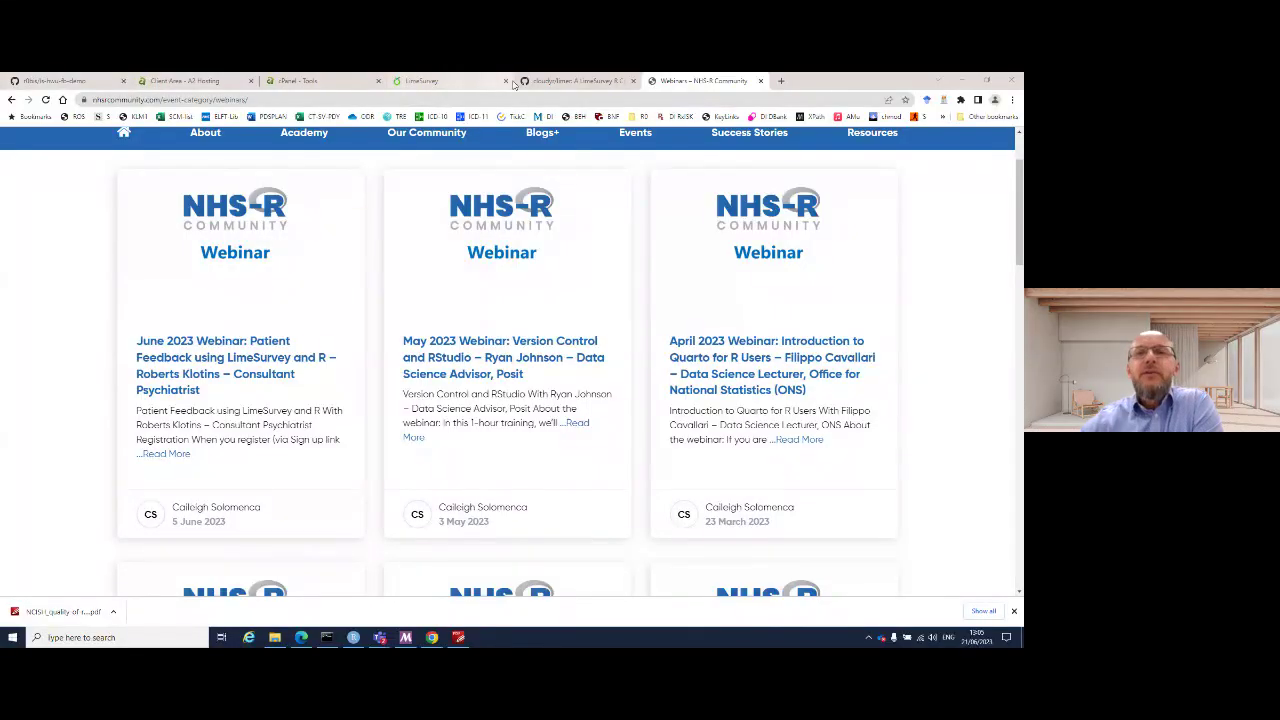
- Search Google for 'wikipedia limesurvey' in a new browser tab
{"action": "left_click", "coordinate": [781, 81]}
{"action": "left_click", "coordinate": [727, 97]}
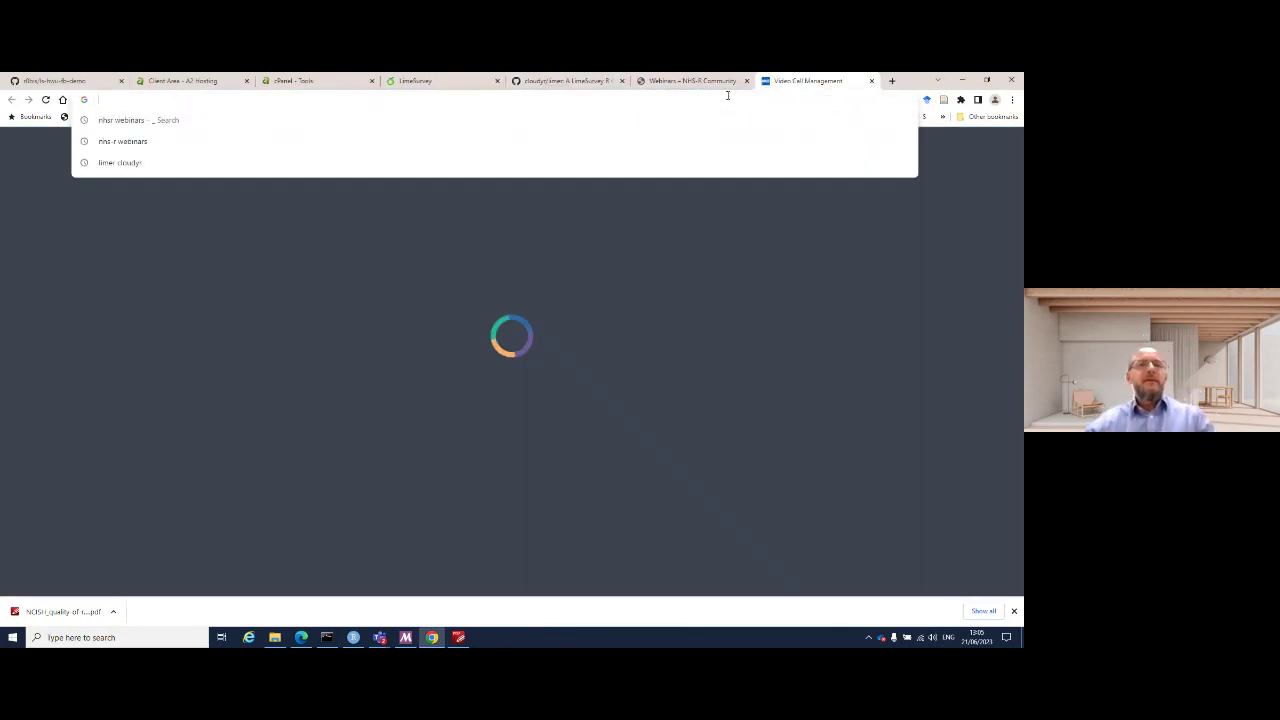
{"action": "type", "text": "wikipedia limesurve"}
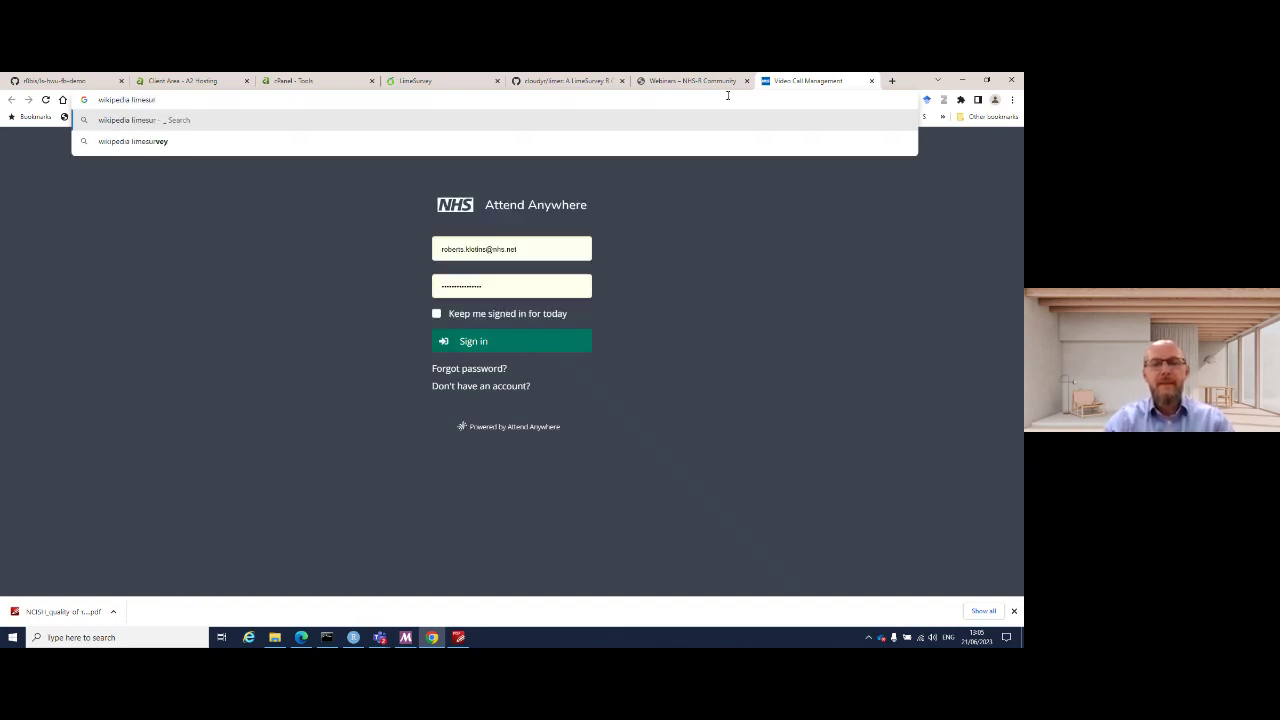
{"action": "type", "text": "y"}
{"action": "key", "text": "Return"}
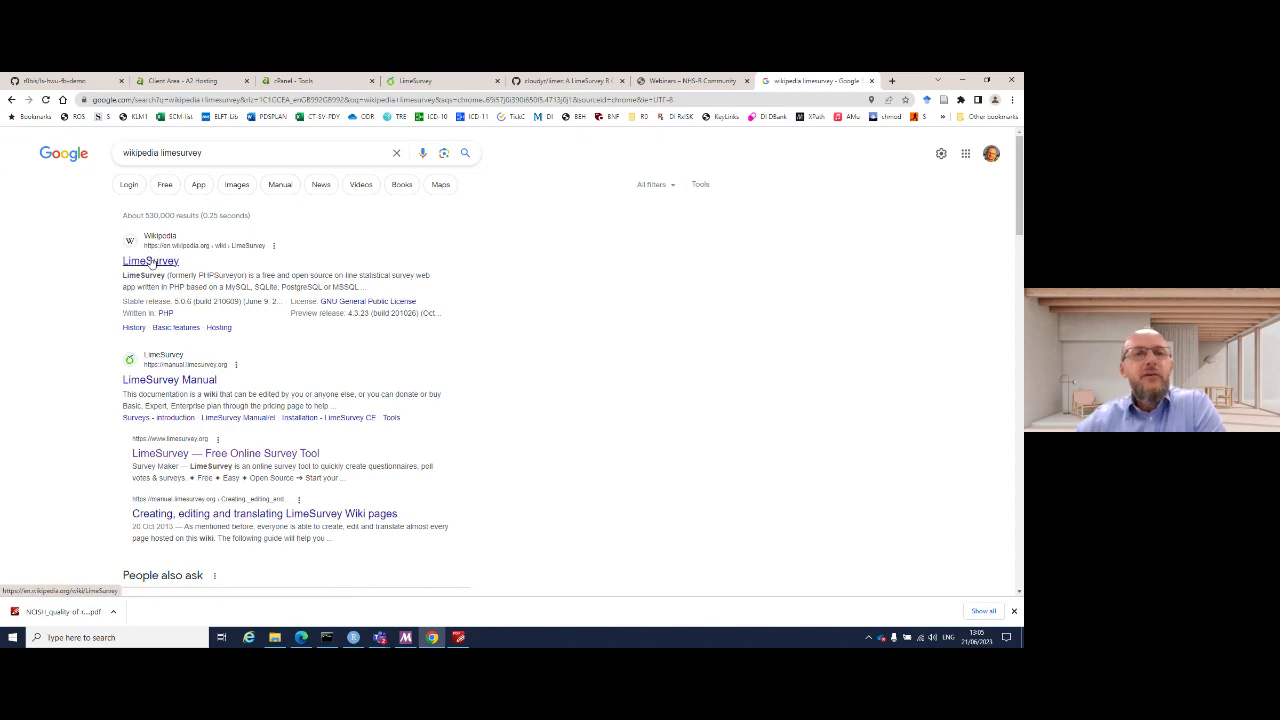
- Open the LimeSurvey Wikipedia article and read through its History, Basic features and Hosting sections
{"action": "left_click", "coordinate": [156, 264]}
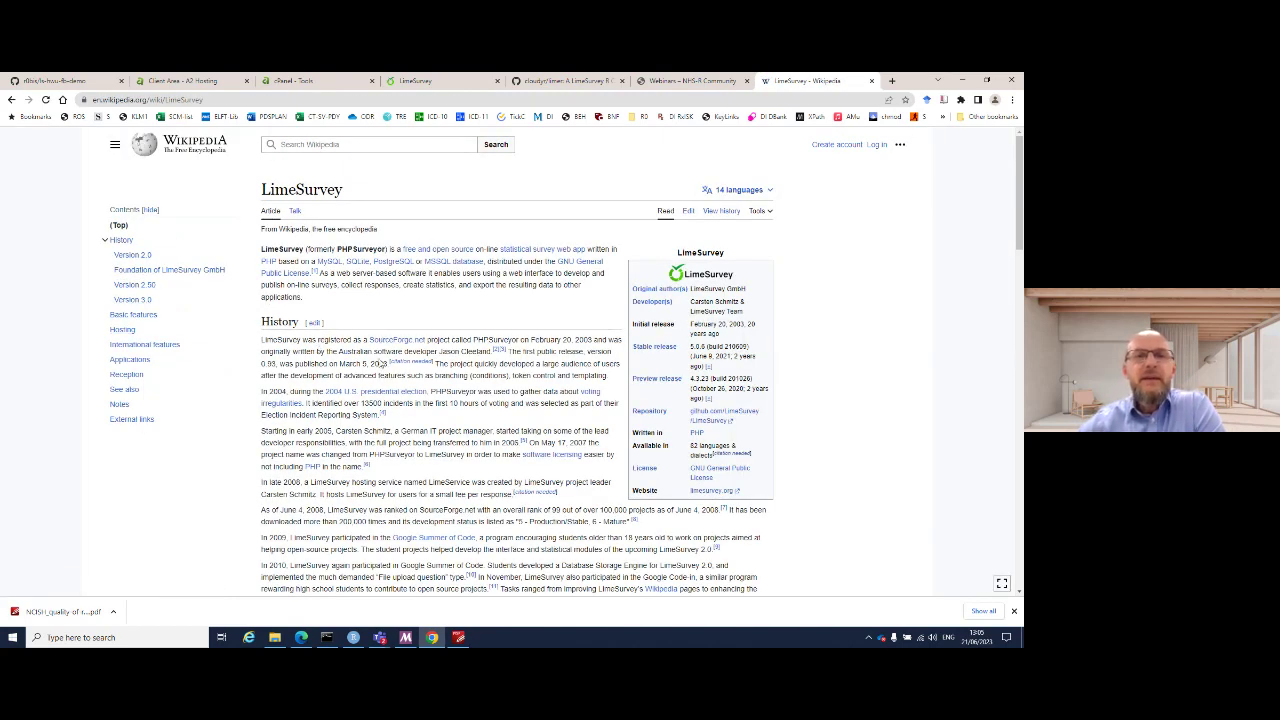
{"action": "mouse_move", "coordinate": [377, 345]}
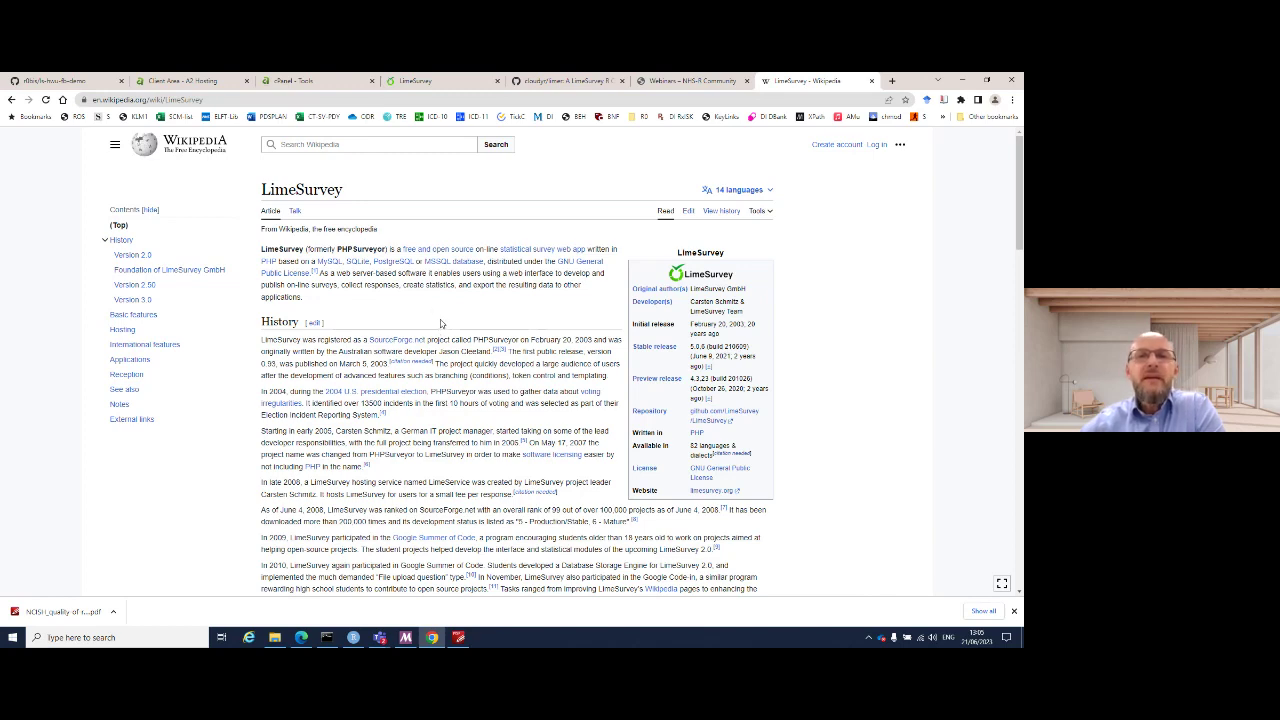
{"action": "scroll", "coordinate": [440, 323], "scroll_direction": "down", "scroll_amount": 1}
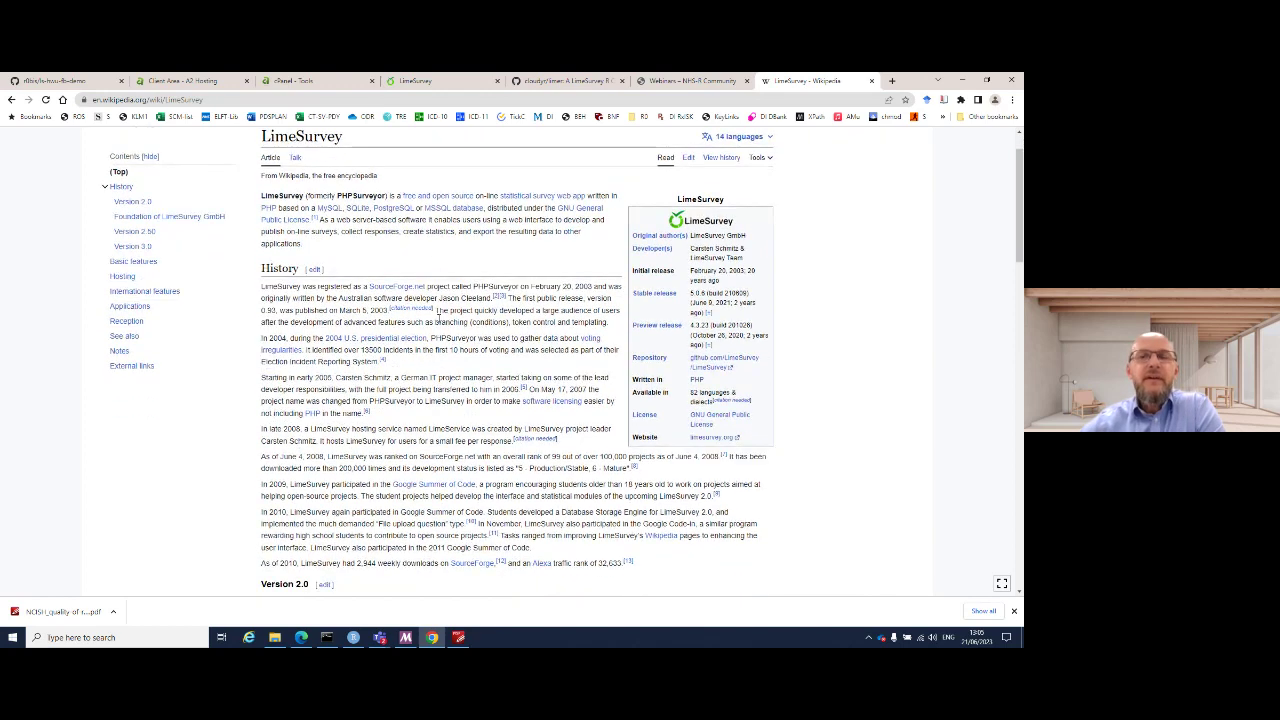
{"action": "scroll", "coordinate": [437, 318], "scroll_direction": "down", "scroll_amount": 6}
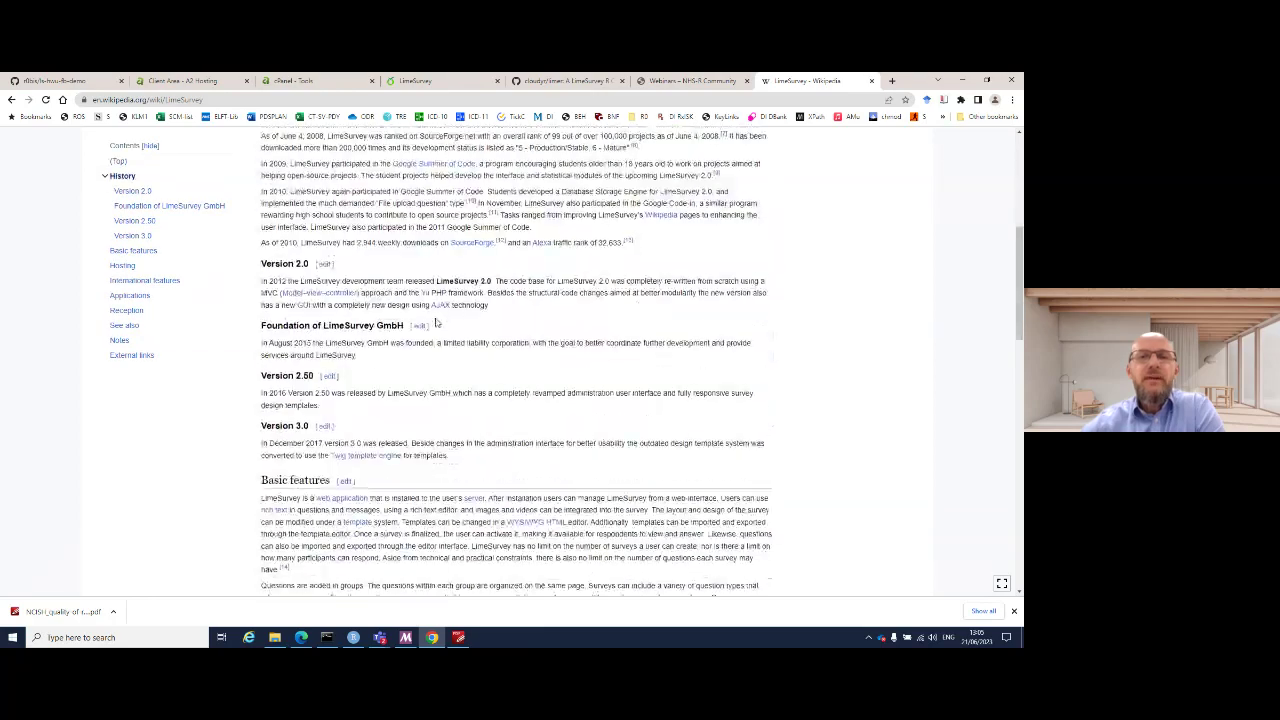
{"action": "scroll", "coordinate": [436, 323], "scroll_direction": "down", "scroll_amount": 10}
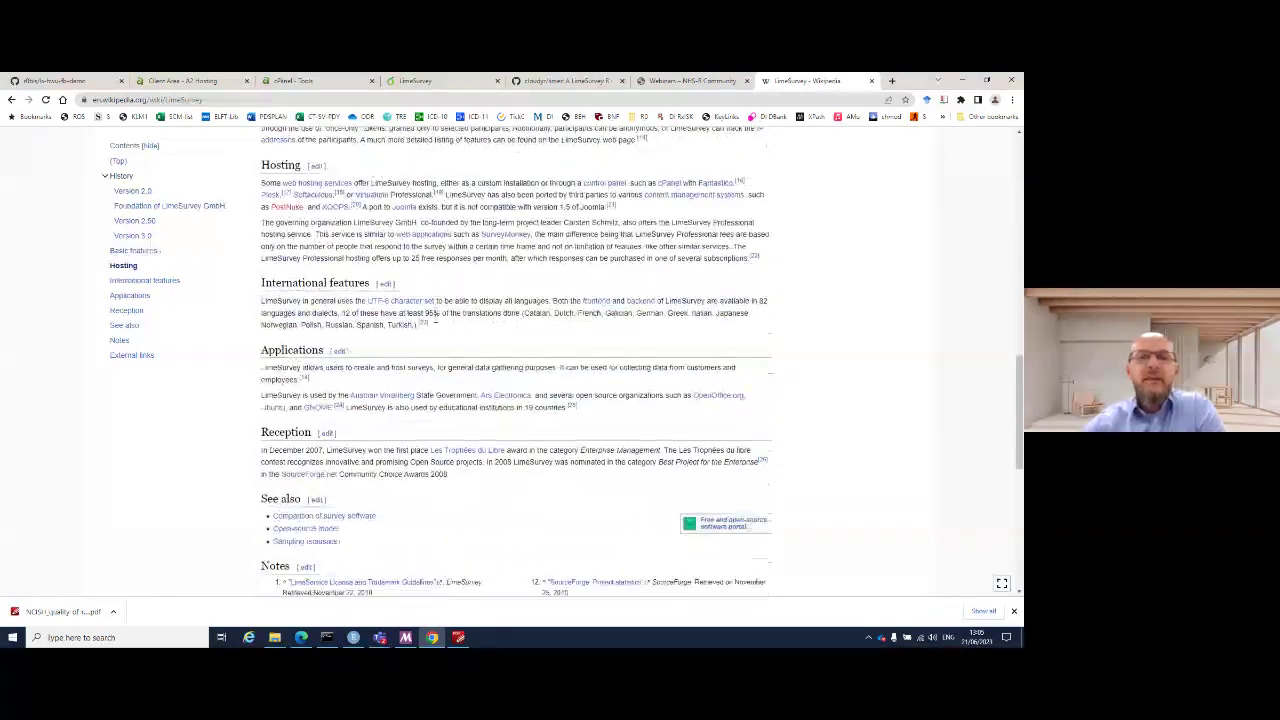
{"action": "scroll", "coordinate": [437, 323], "scroll_direction": "down", "scroll_amount": 2}
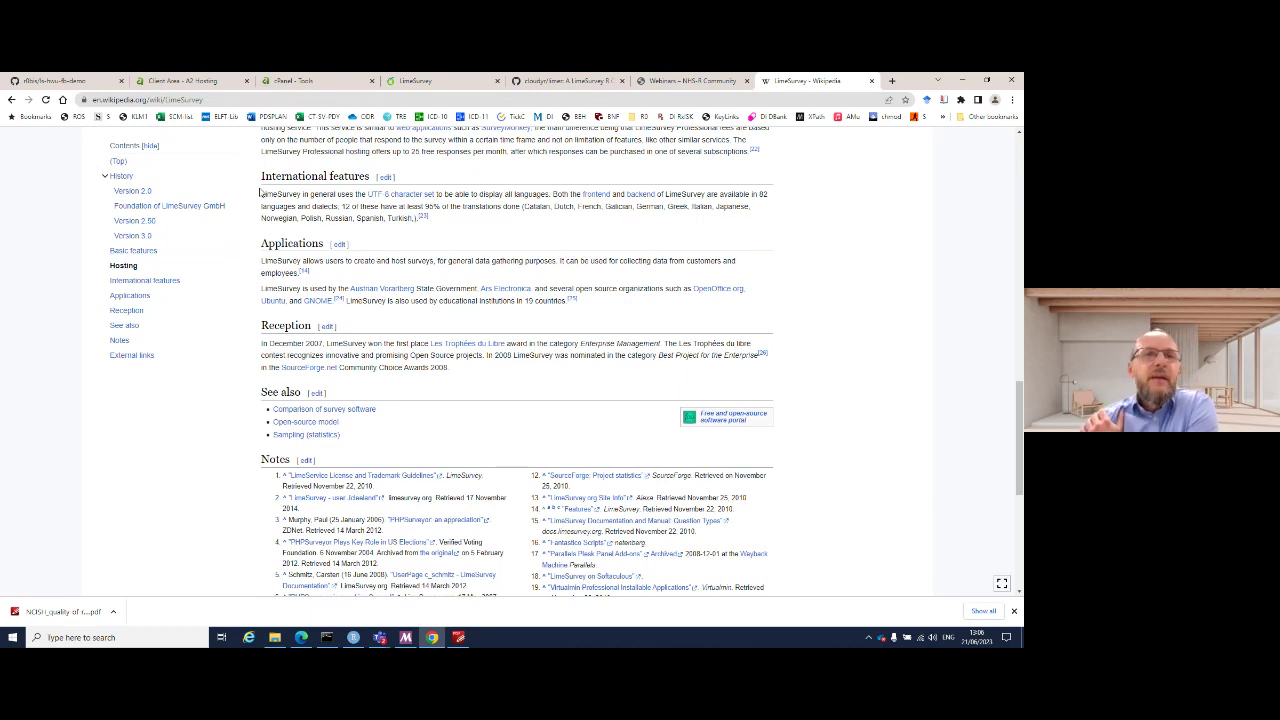
- Check the LimeSurvey admin, limer GitHub and NHS-R webinars tabs in turn
{"action": "left_click", "coordinate": [412, 81]}
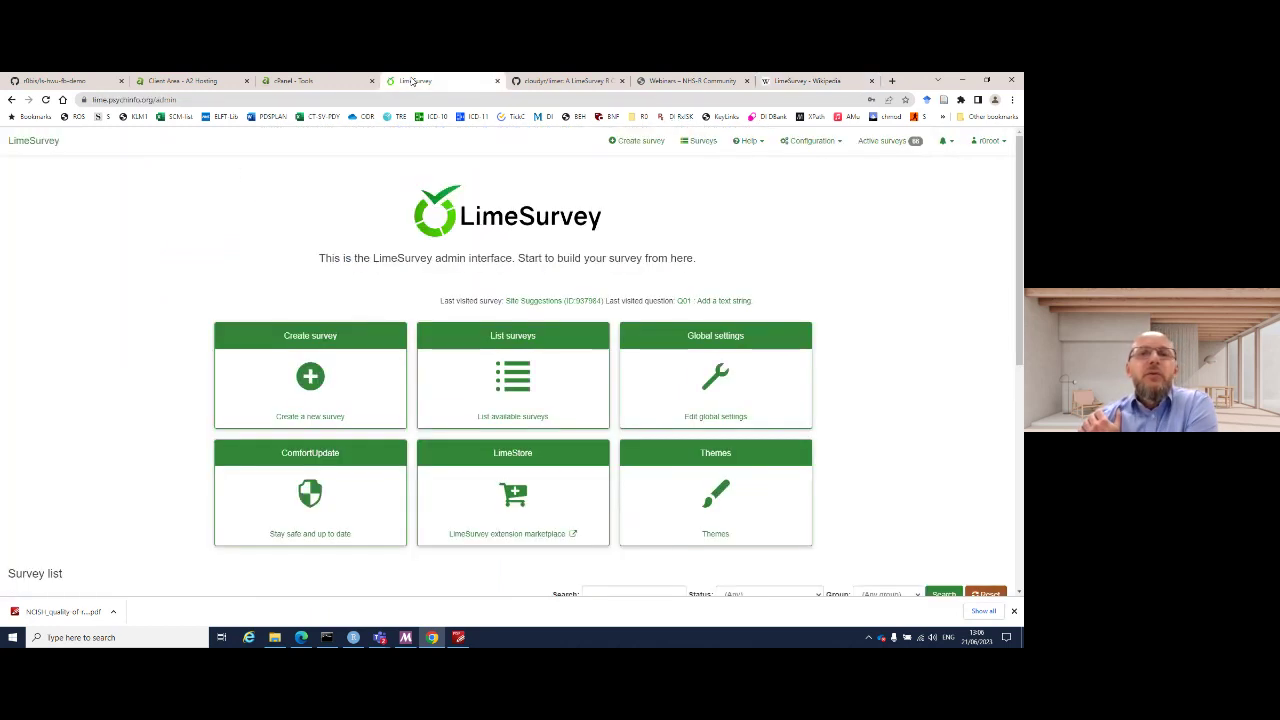
{"action": "left_click", "coordinate": [693, 84]}
{"action": "left_click", "coordinate": [575, 82]}
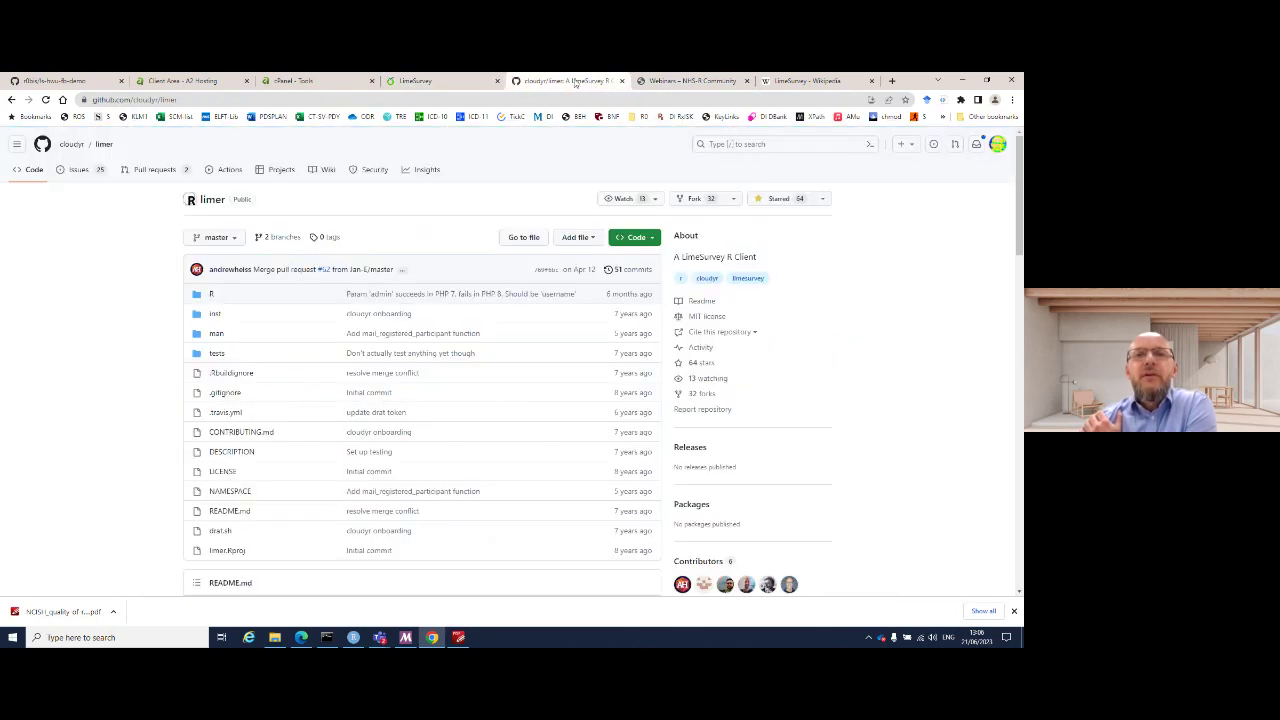
{"action": "left_click", "coordinate": [676, 82]}
- Load community.limesurvey.org in the NHS-R webinars tab
{"action": "left_click", "coordinate": [674, 100]}
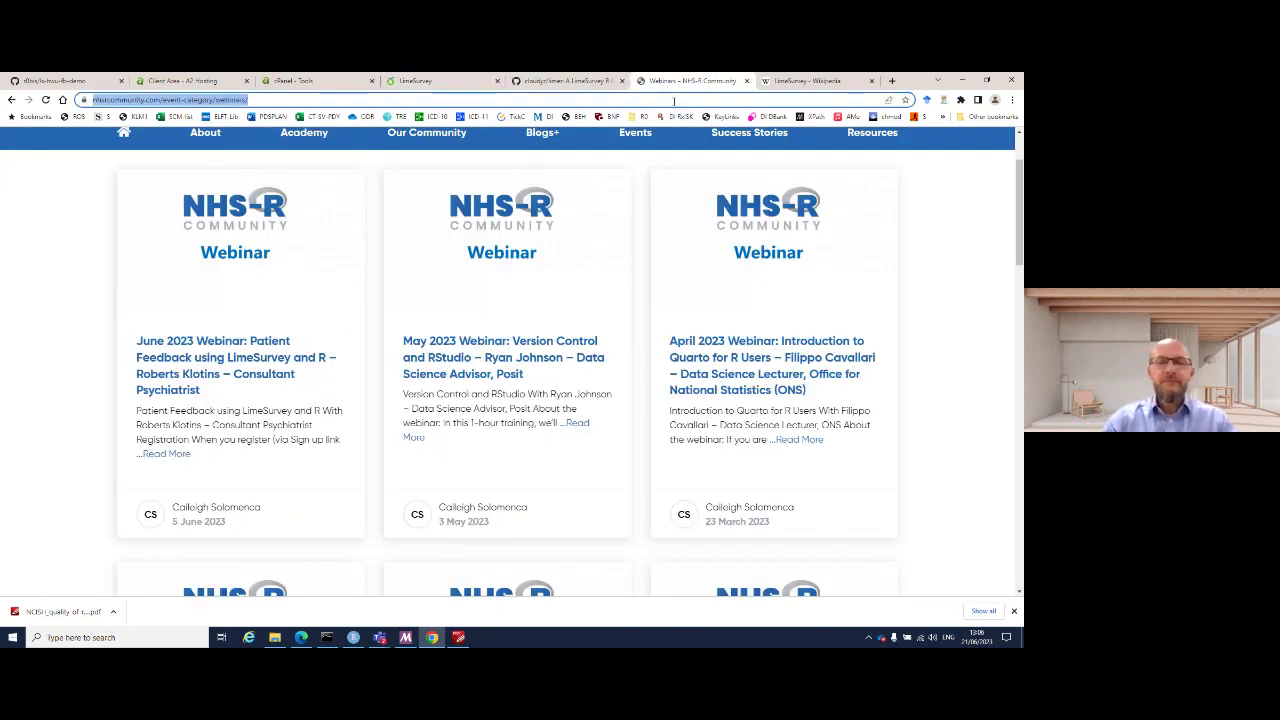
{"action": "type", "text": "commun"}
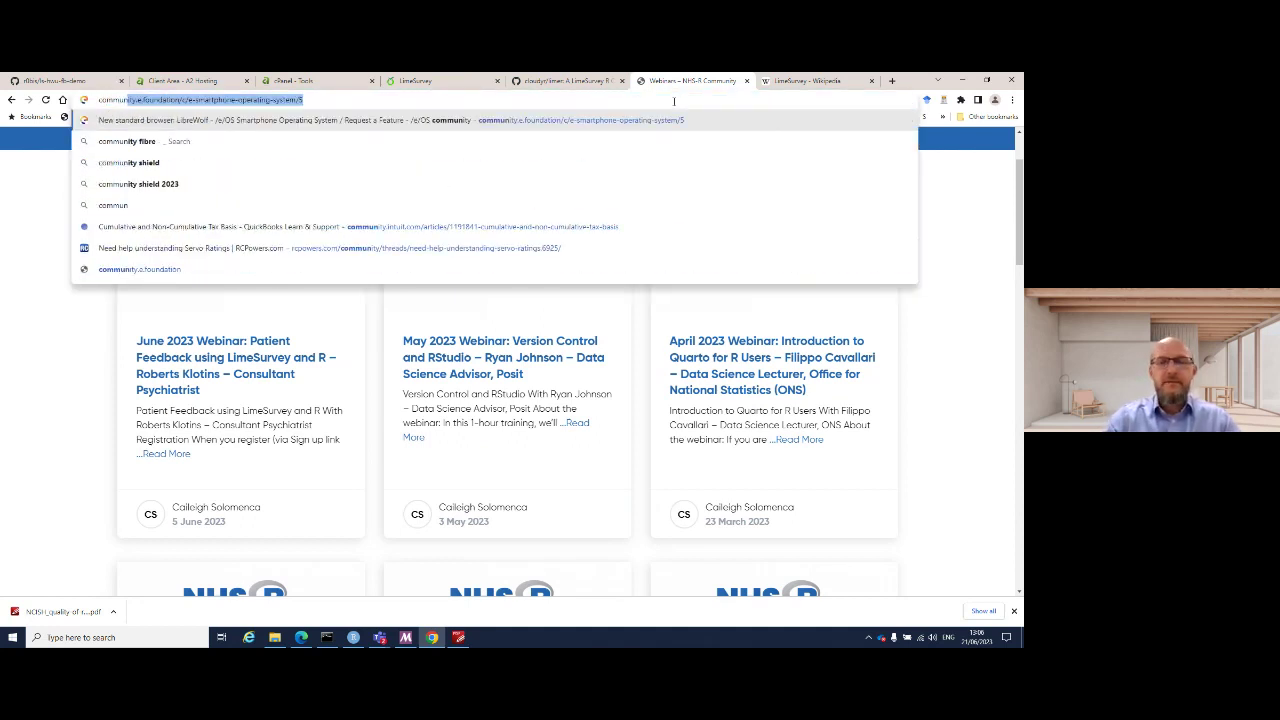
{"action": "type", "text": "ity.limes"}
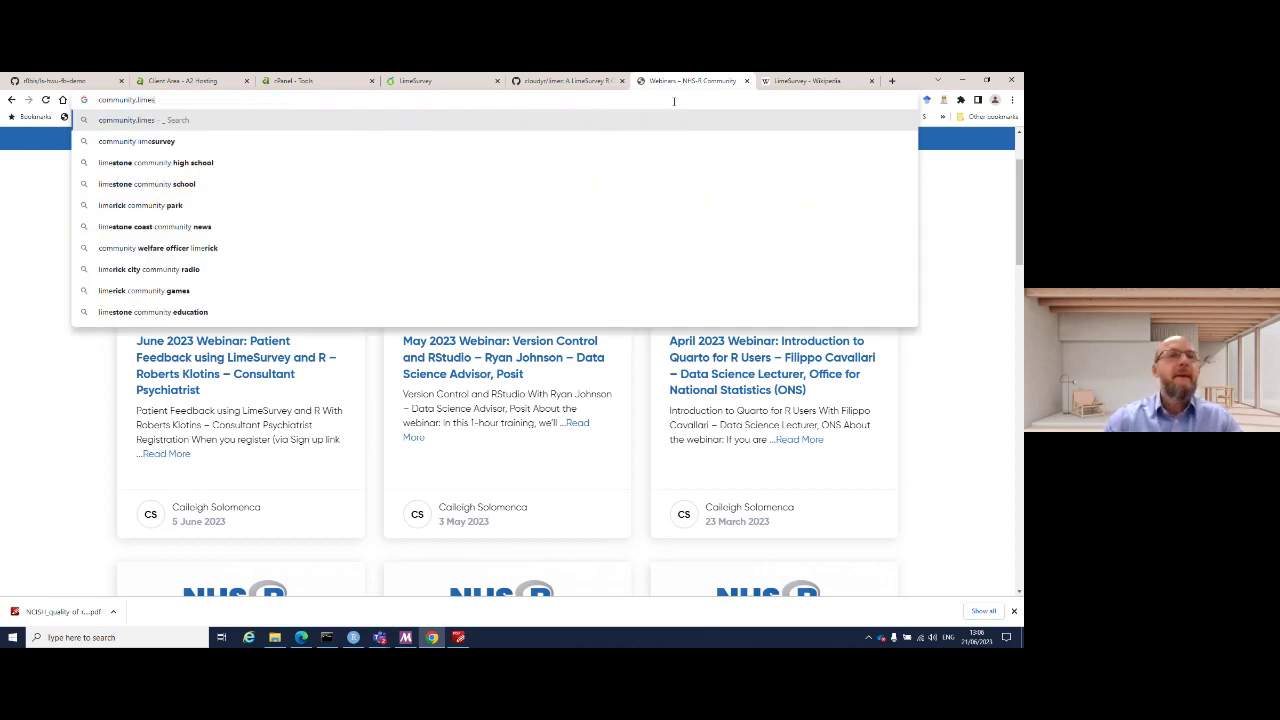
{"action": "type", "text": "urvey.or"}
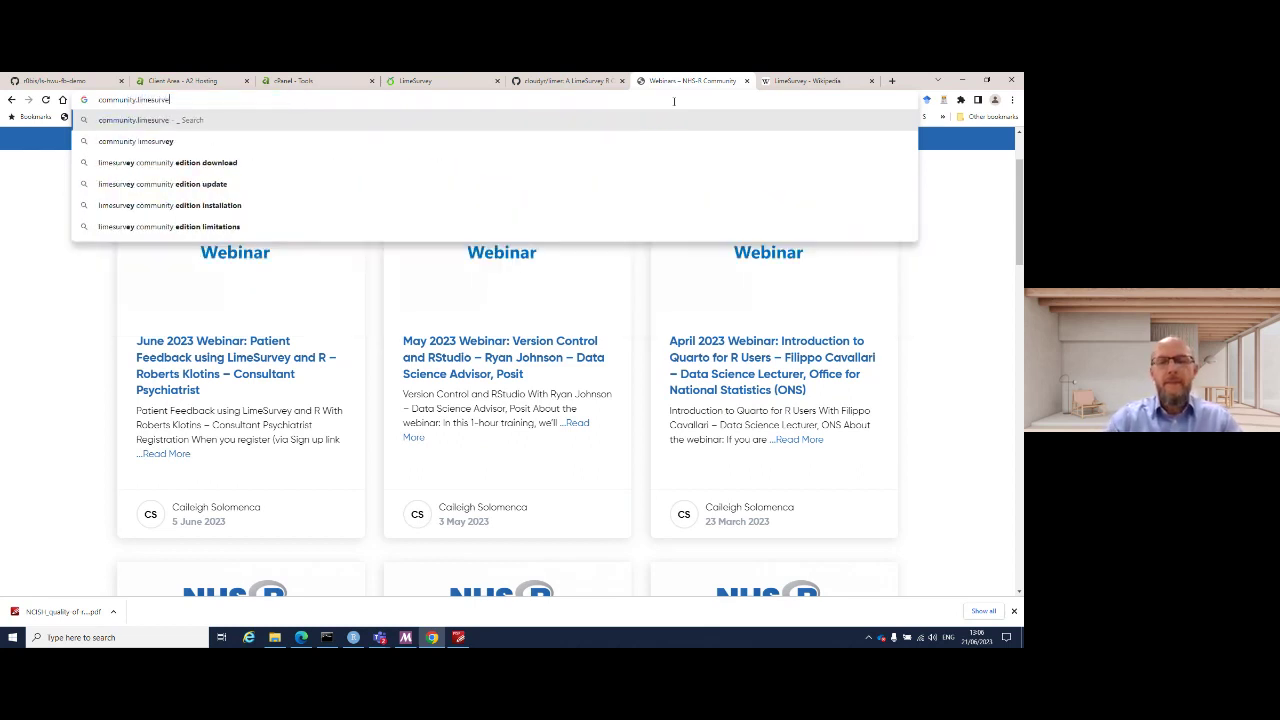
{"action": "type", "text": "g"}
{"action": "key", "text": "Return"}
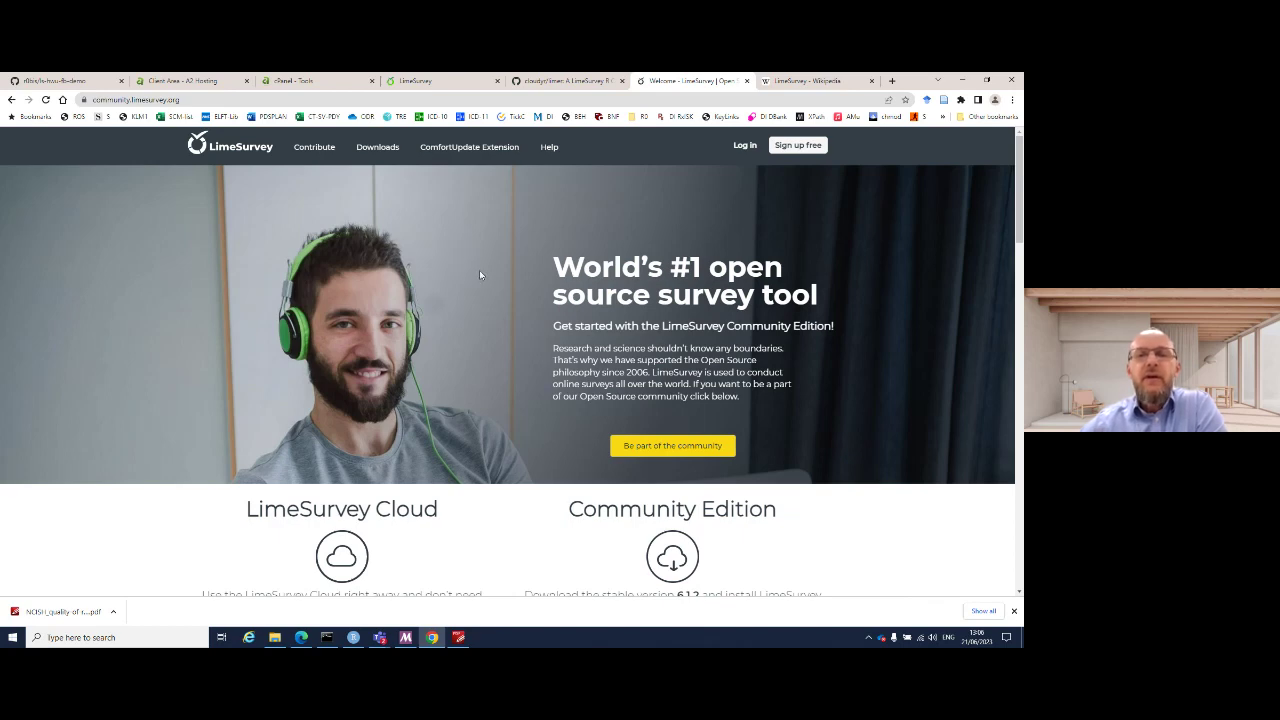
- Scroll the community homepage to compare LimeSurvey Cloud with Community Edition, then scroll back up
{"action": "scroll", "coordinate": [479, 270], "scroll_direction": "down", "scroll_amount": 1}
{"action": "scroll", "coordinate": [467, 328], "scroll_direction": "down", "scroll_amount": 1}
{"action": "scroll", "coordinate": [467, 337], "scroll_direction": "down", "scroll_amount": 1}
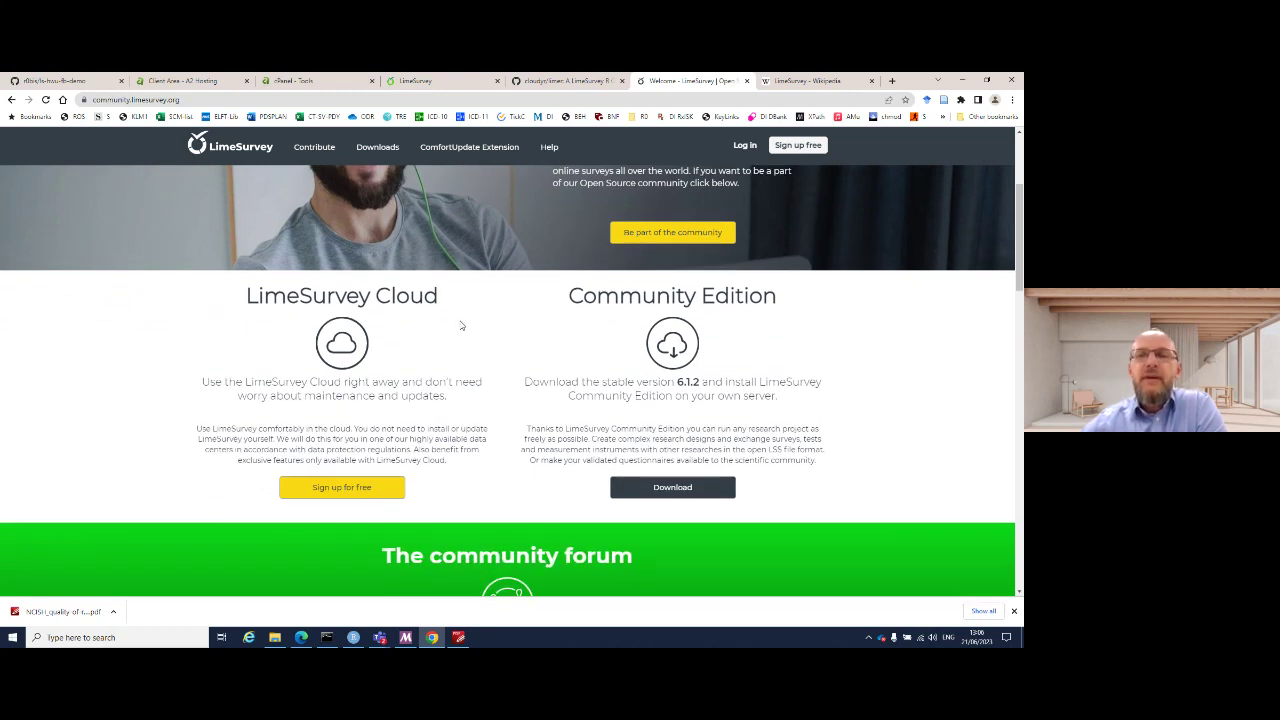
{"action": "scroll", "coordinate": [462, 325], "scroll_direction": "up", "scroll_amount": 2}
{"action": "scroll", "coordinate": [462, 325], "scroll_direction": "down", "scroll_amount": 2}
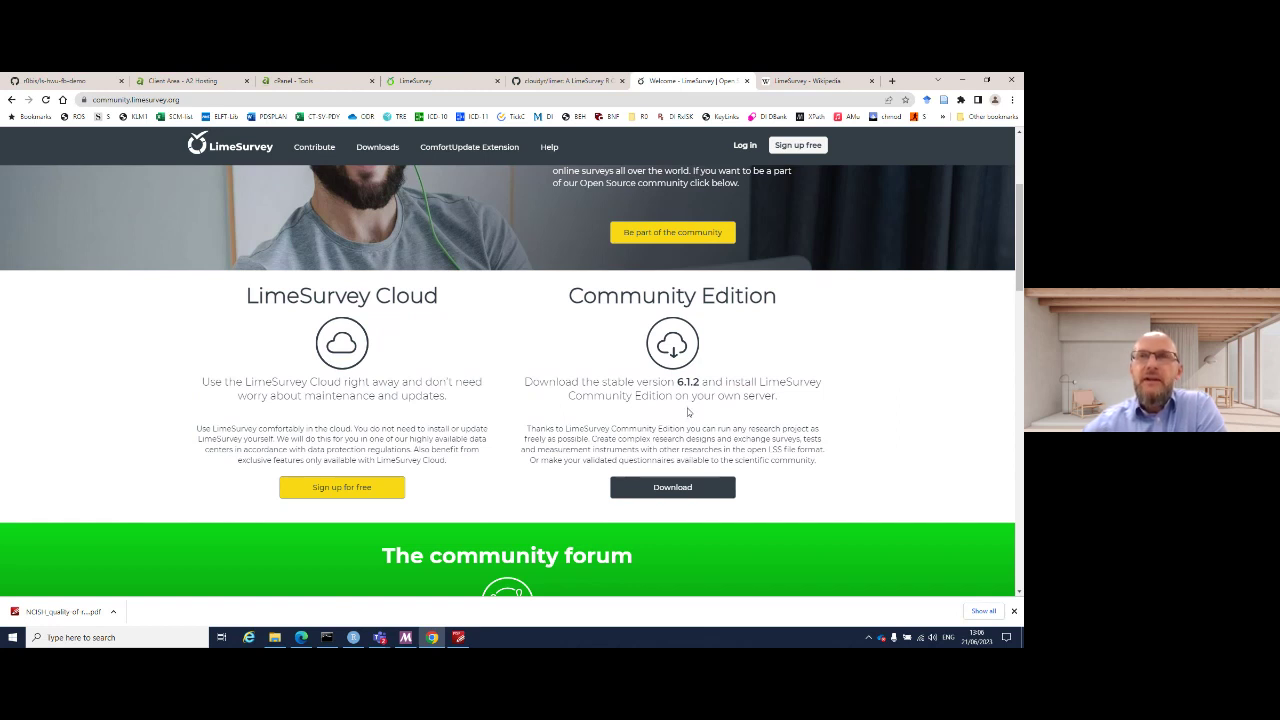
{"action": "scroll", "coordinate": [657, 414], "scroll_direction": "up", "scroll_amount": 2}
- Open the LimeSurvey Community Forum from Help and log in with the saved credentials
{"action": "mouse_move", "coordinate": [554, 148]}
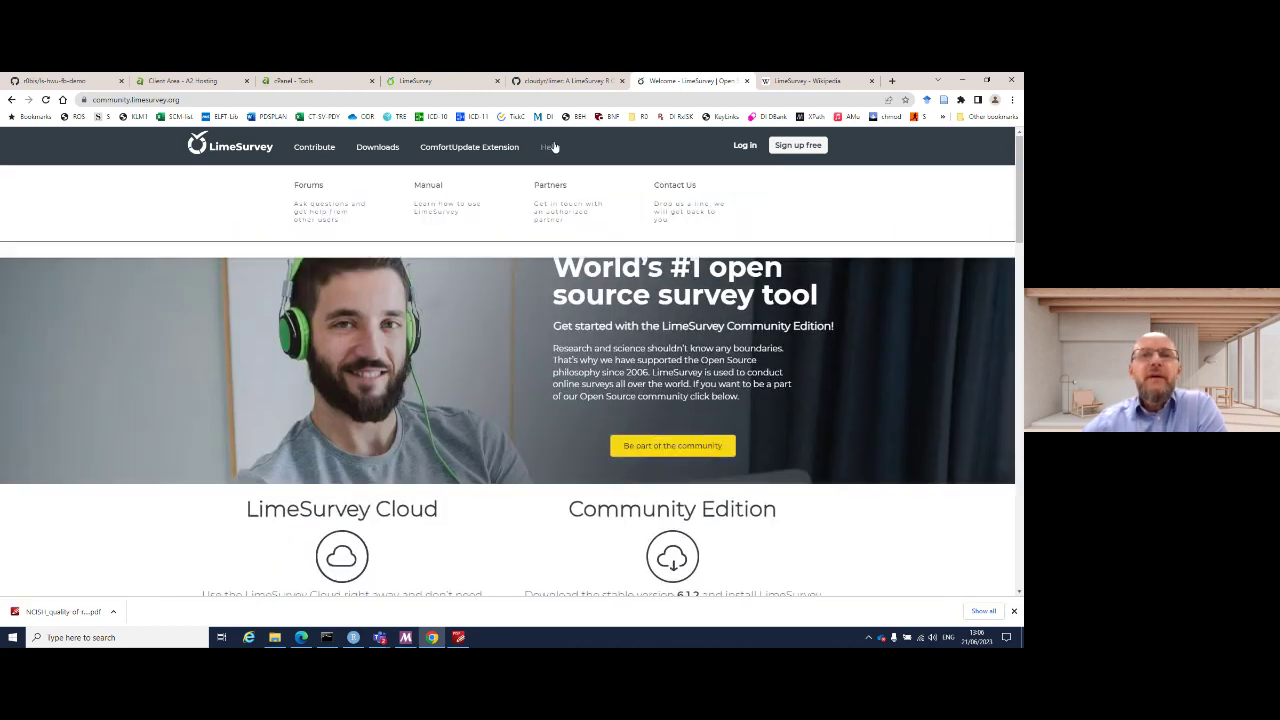
{"action": "left_click", "coordinate": [316, 209]}
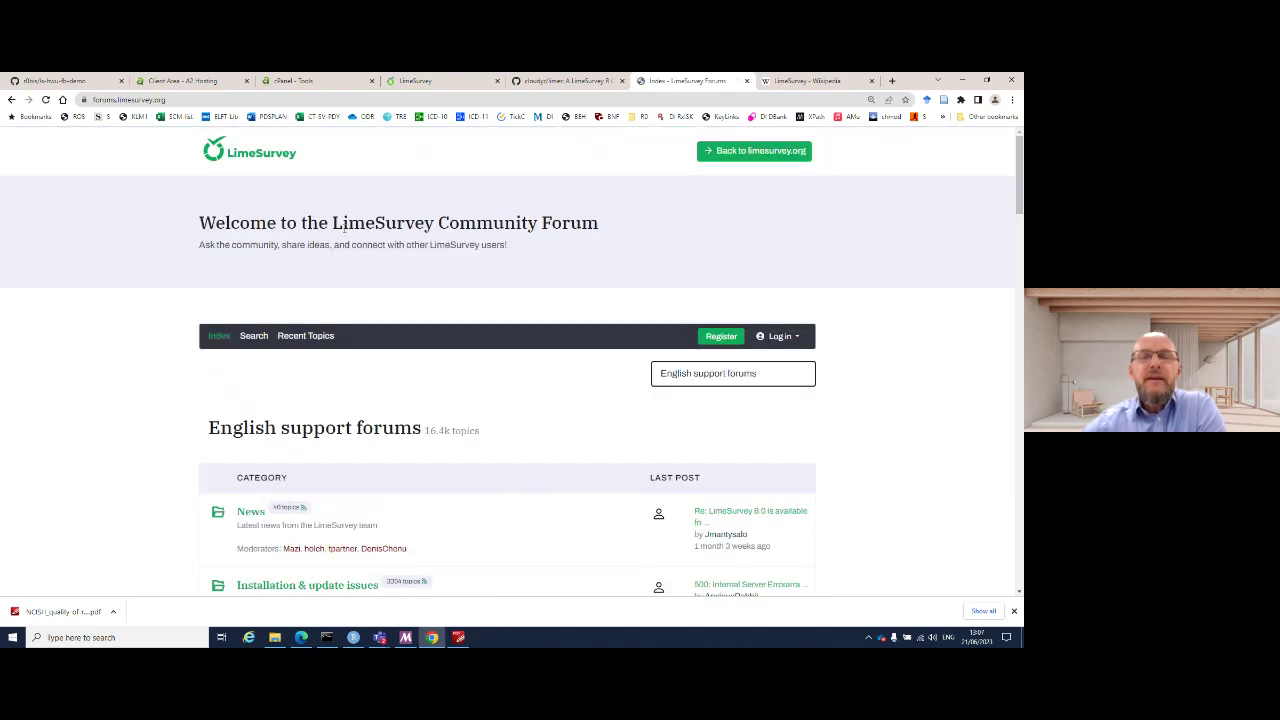
{"action": "left_click", "coordinate": [779, 336]}
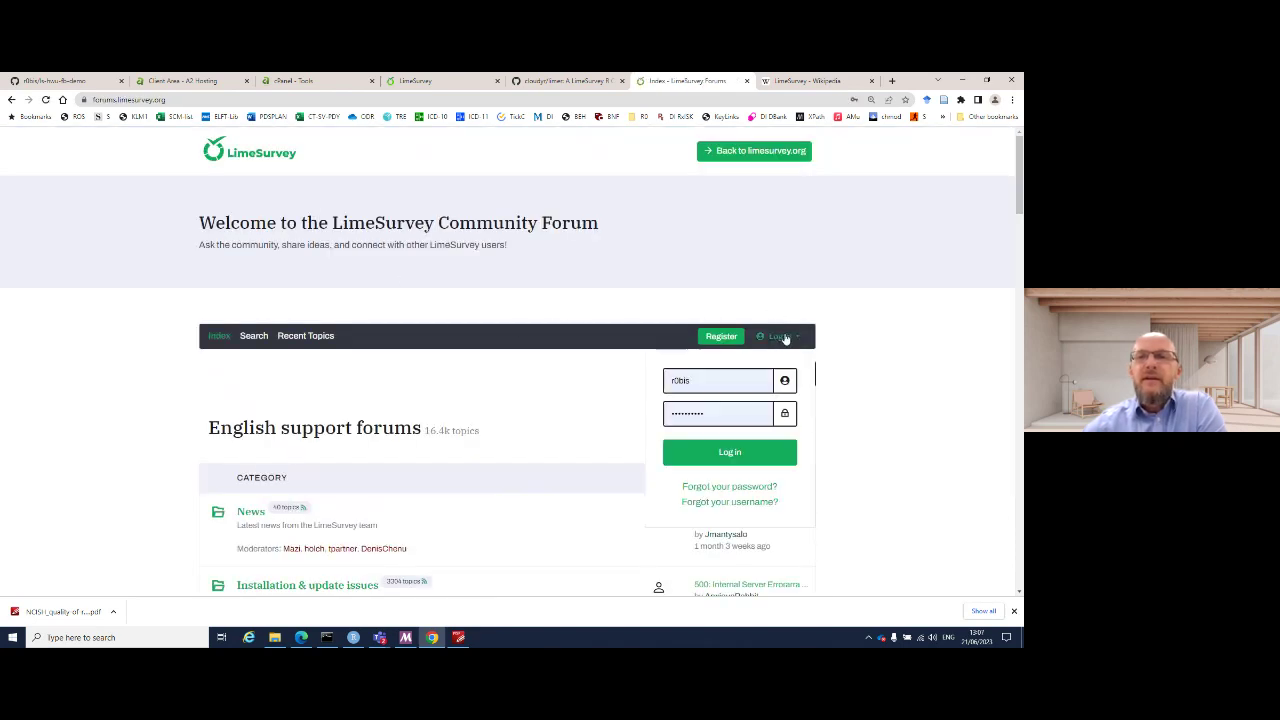
{"action": "left_click", "coordinate": [752, 455]}
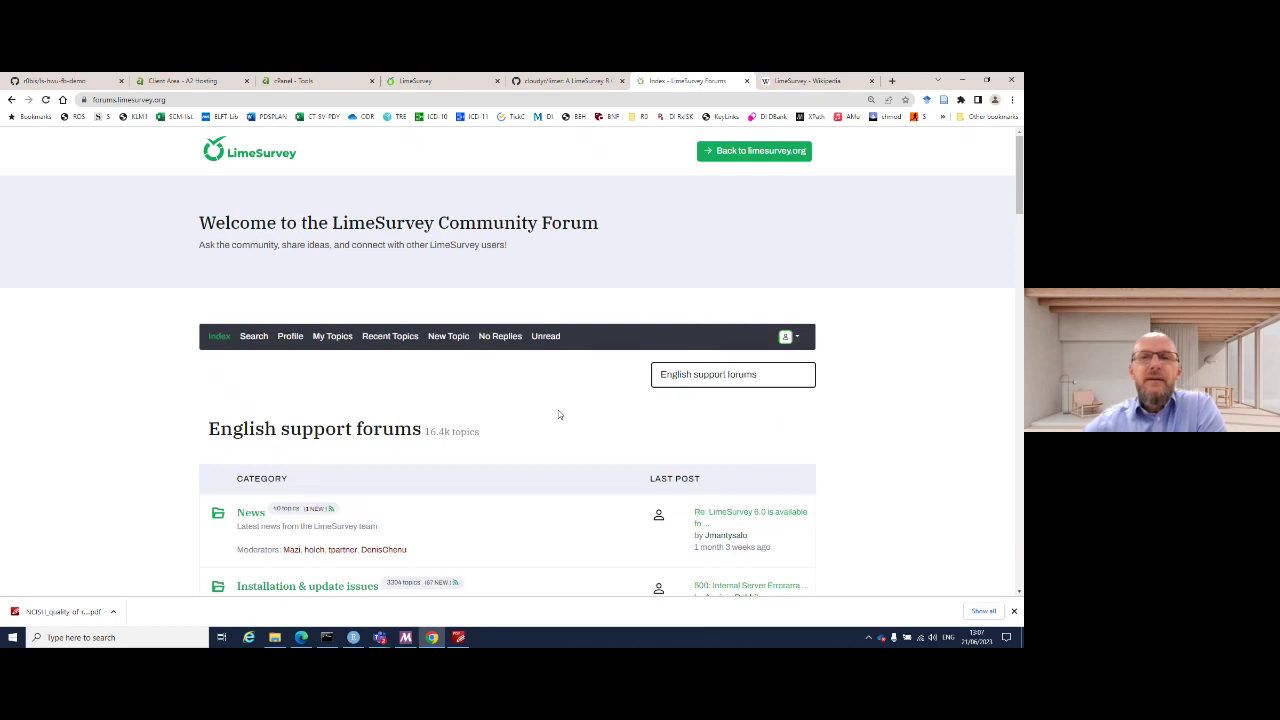
- Open the forum index in a second browser tab
{"action": "scroll", "coordinate": [553, 410], "scroll_direction": "down", "scroll_amount": 2}
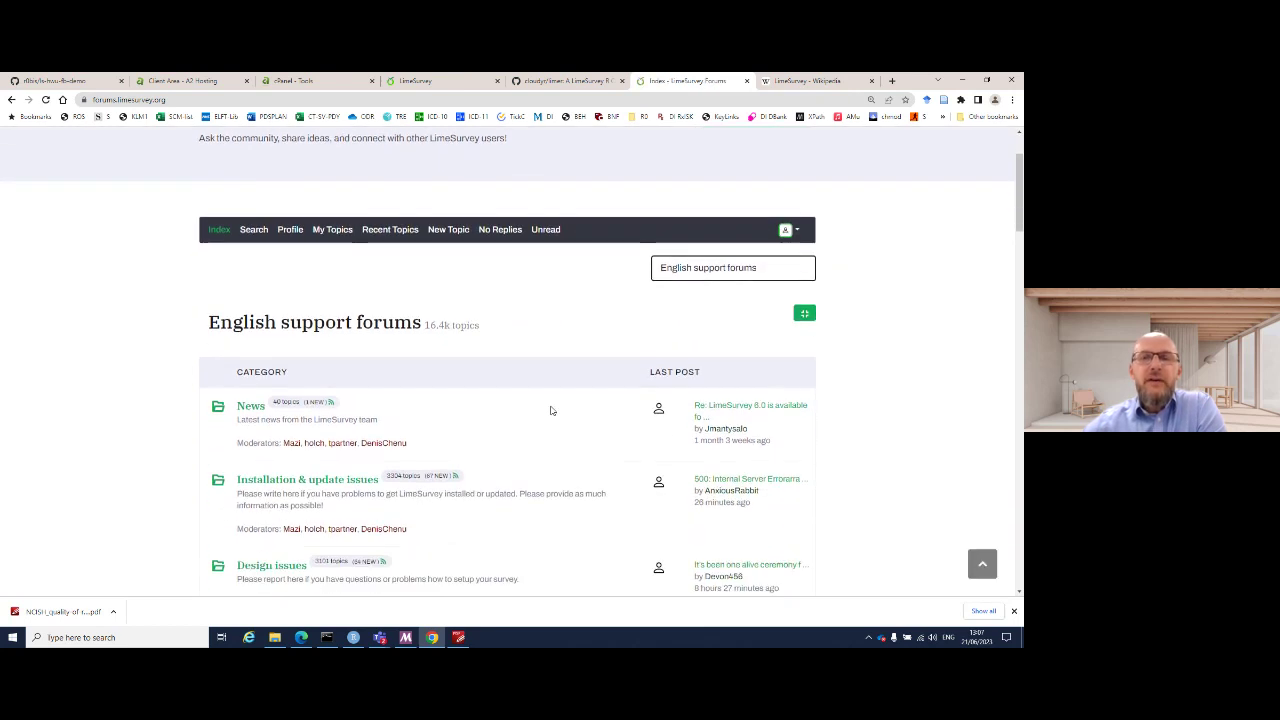
{"action": "scroll", "coordinate": [531, 397], "scroll_direction": "down", "scroll_amount": 1}
{"action": "scroll", "coordinate": [517, 367], "scroll_direction": "up", "scroll_amount": 3}
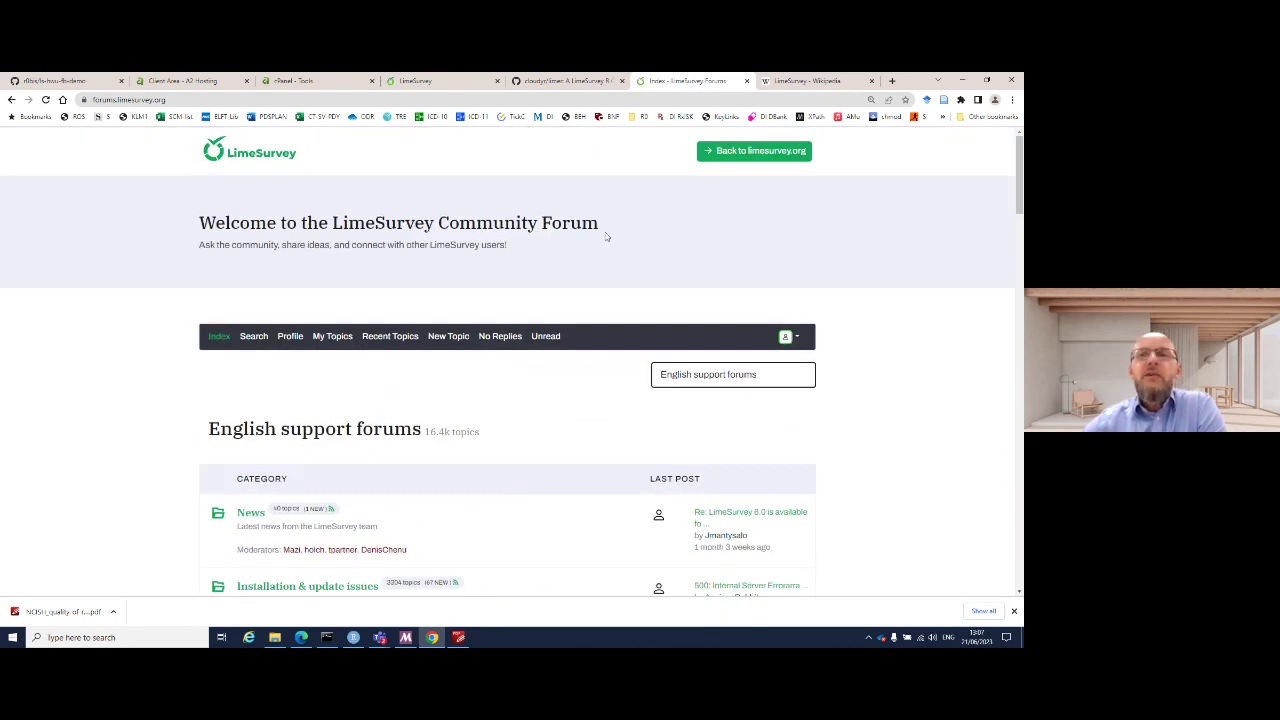
{"action": "right_click", "coordinate": [262, 150]}
{"action": "left_click", "coordinate": [292, 153]}
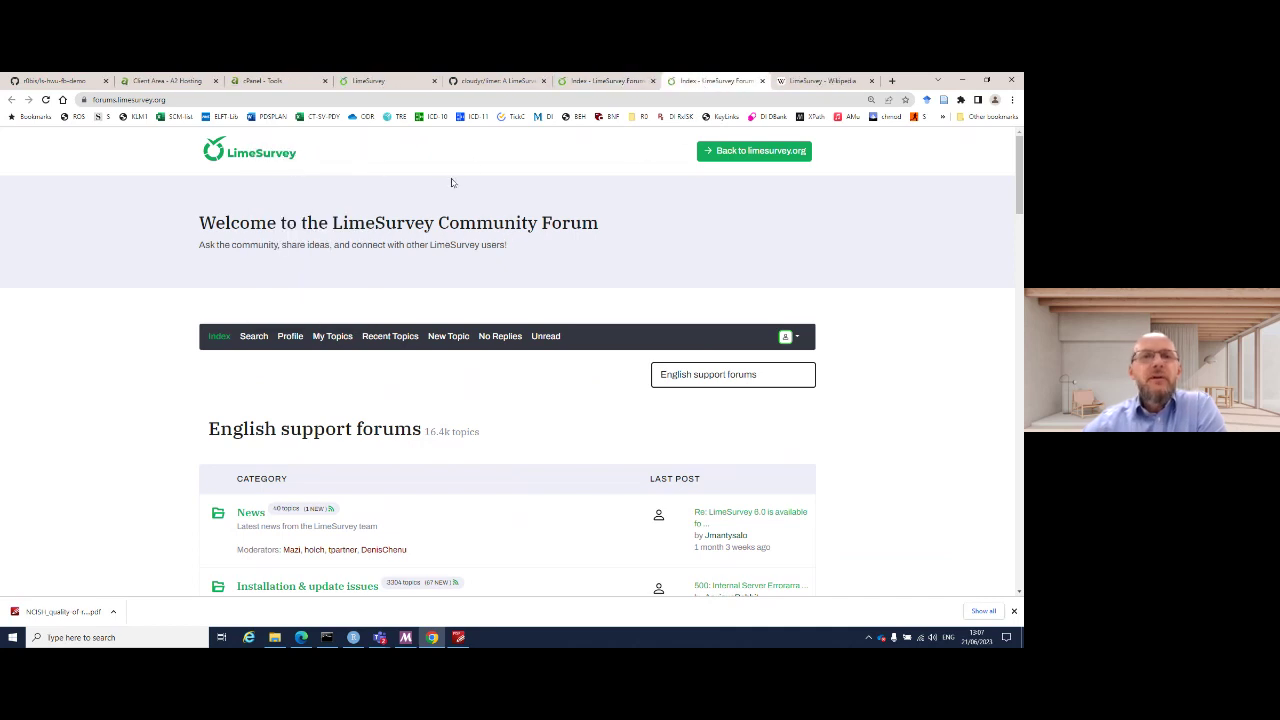
- Search Google for 'mlimesurvey manual questions' and open the manual's Question types page
{"action": "left_click", "coordinate": [509, 97]}
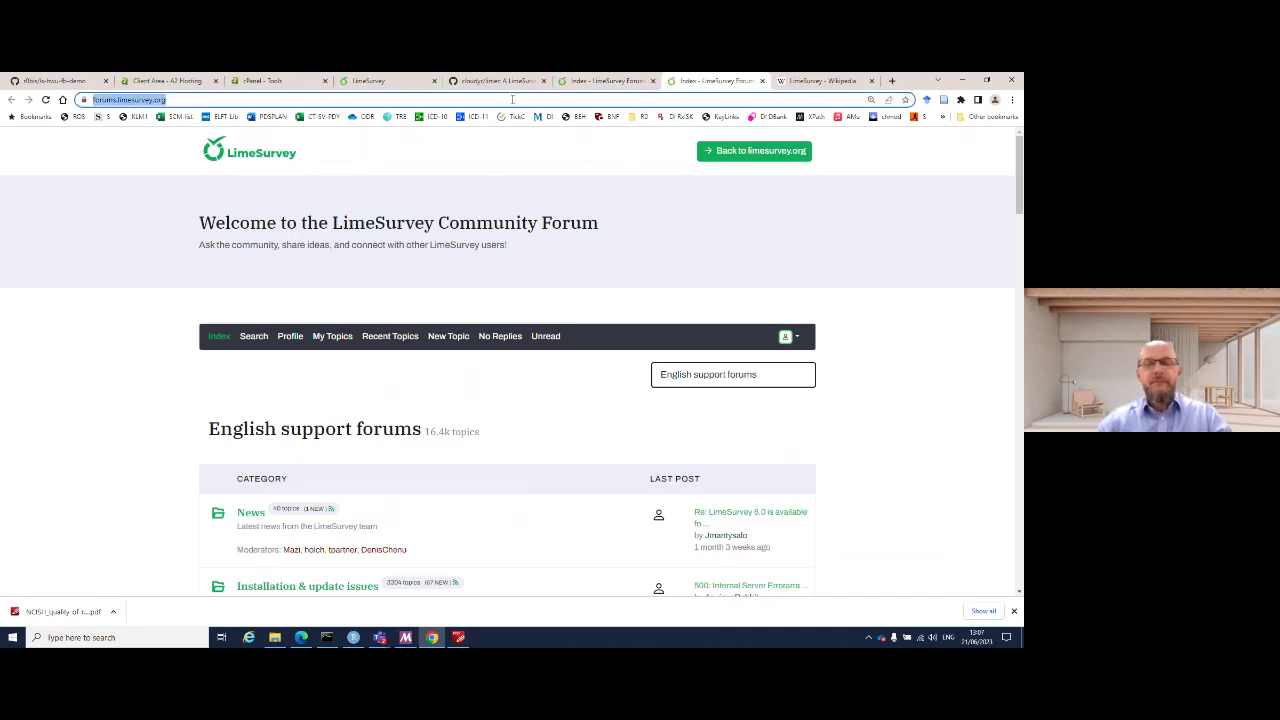
{"action": "type", "text": "mlimes"}
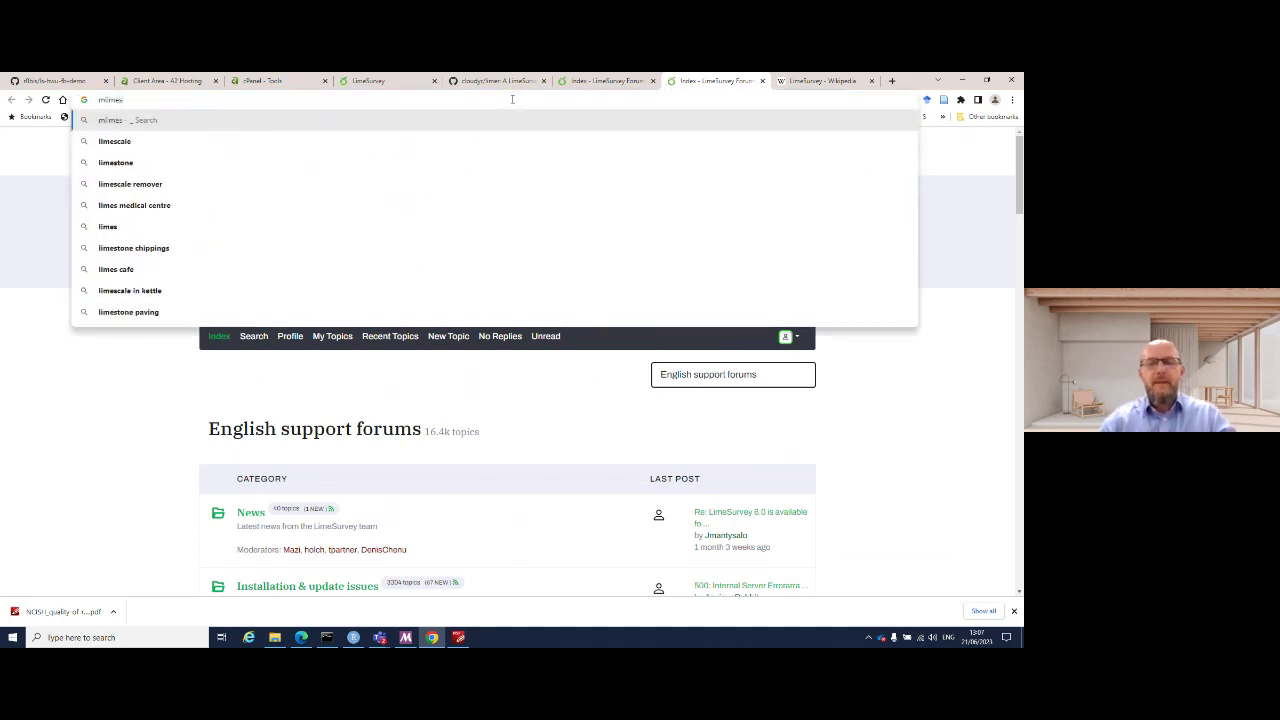
{"action": "type", "text": "urvey manual"}
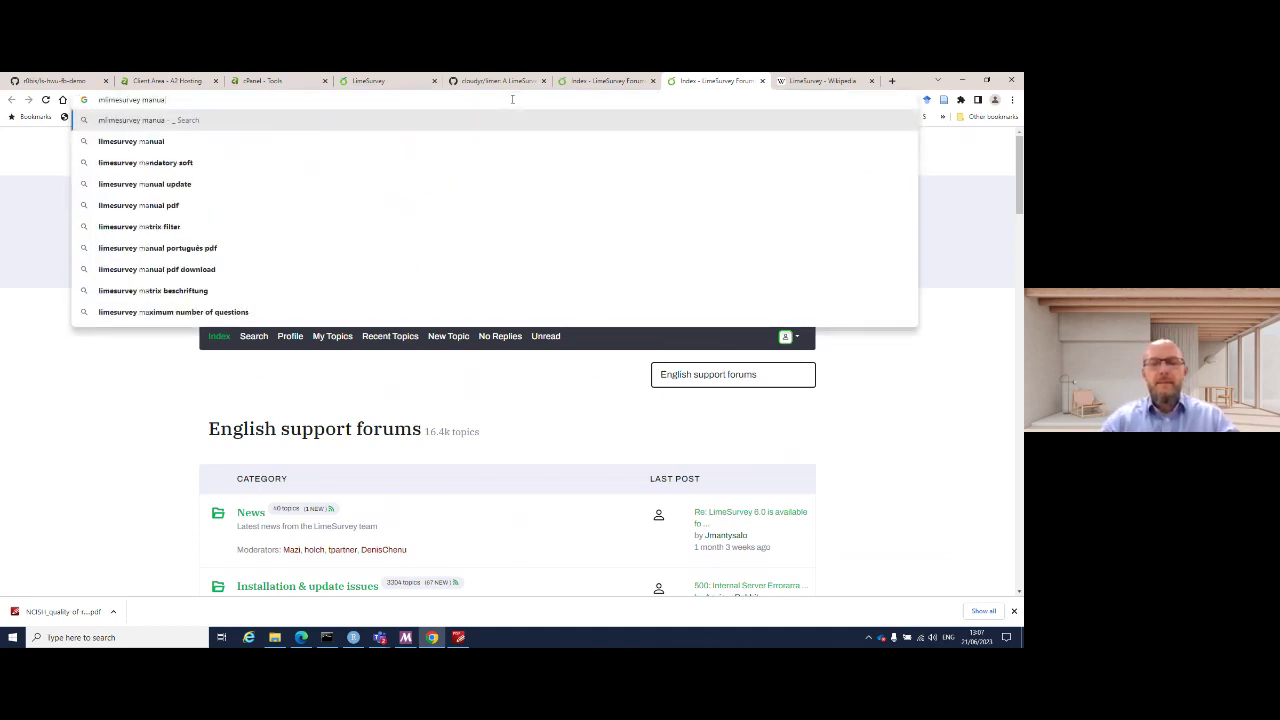
{"action": "type", "text": " questions"}
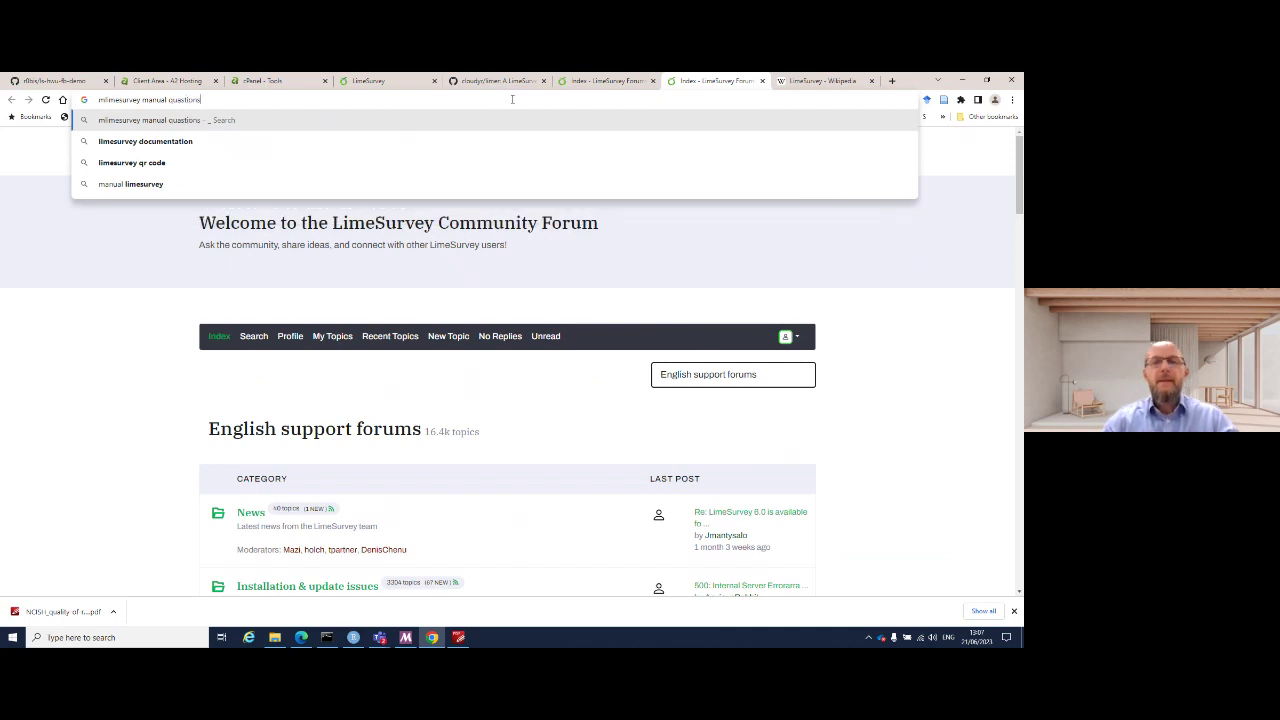
{"action": "key", "text": "Return"}
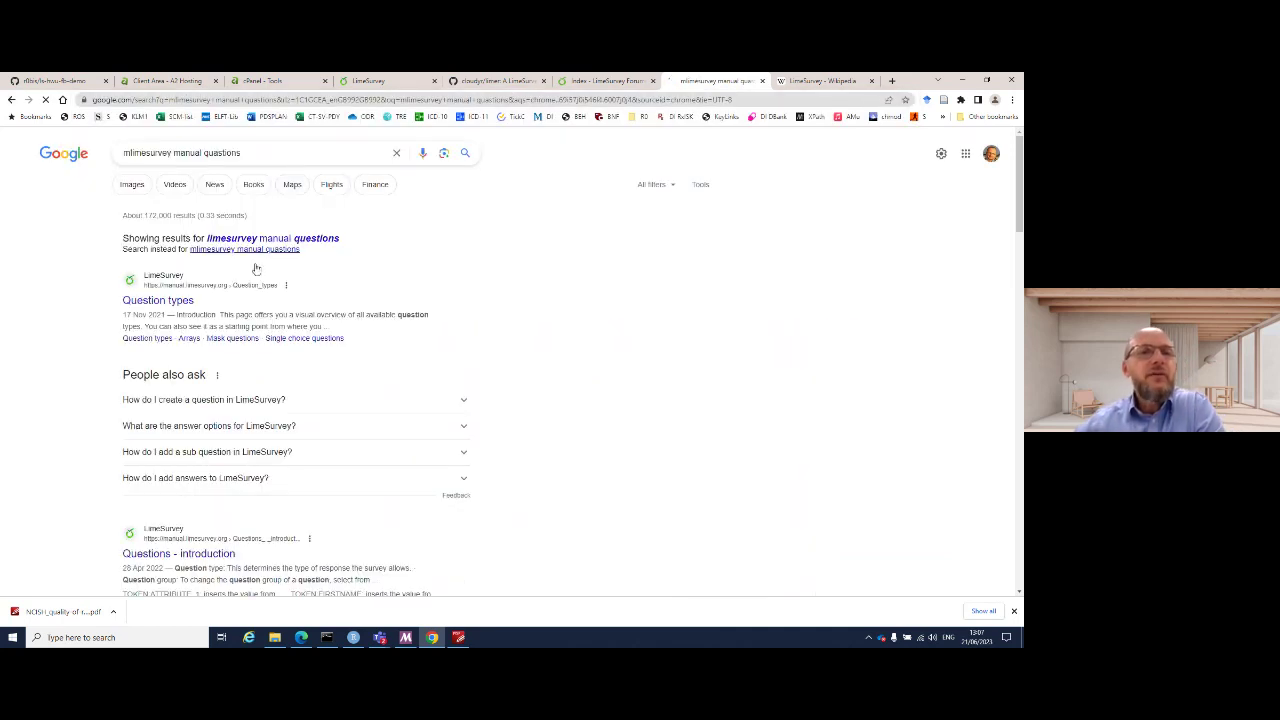
{"action": "left_click", "coordinate": [158, 302]}
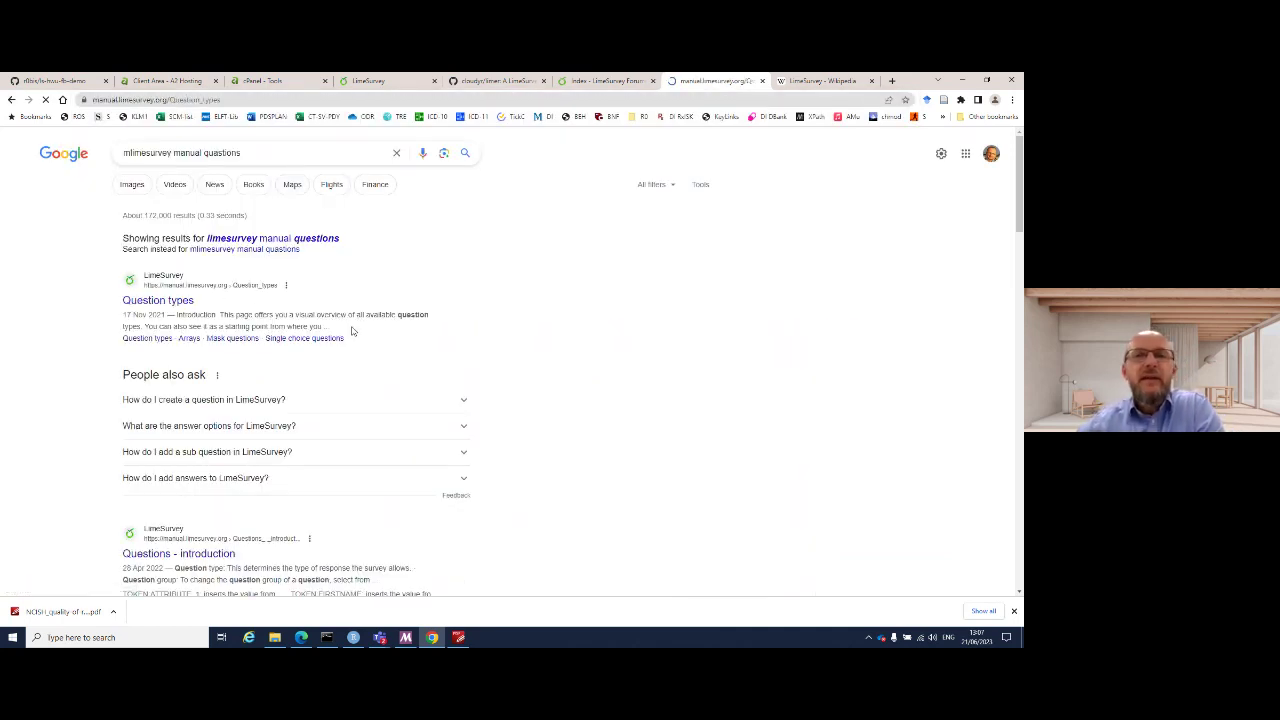
- Browse the Question types page down to the array types, then go to the A2 Hosting client area
{"action": "scroll", "coordinate": [359, 338], "scroll_direction": "down", "scroll_amount": 2}
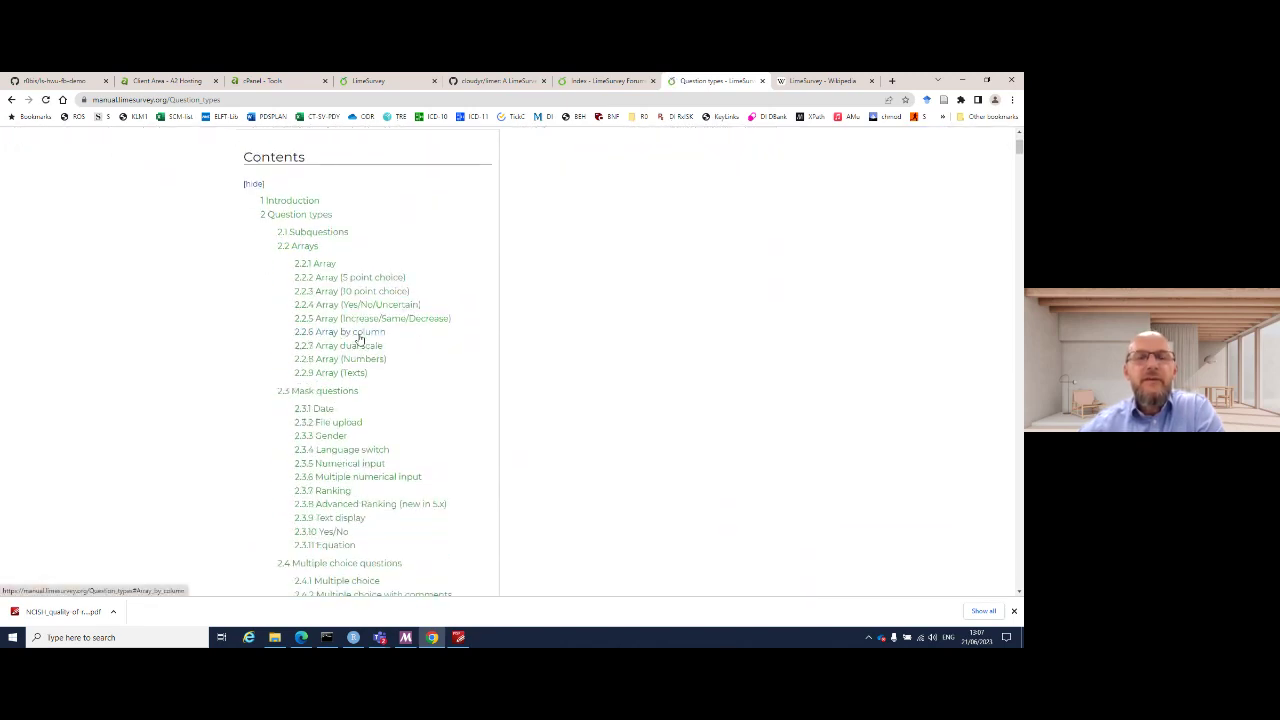
{"action": "scroll", "coordinate": [359, 338], "scroll_direction": "down", "scroll_amount": 7}
{"action": "scroll", "coordinate": [359, 338], "scroll_direction": "down", "scroll_amount": 10}
{"action": "scroll", "coordinate": [361, 338], "scroll_direction": "down", "scroll_amount": 12}
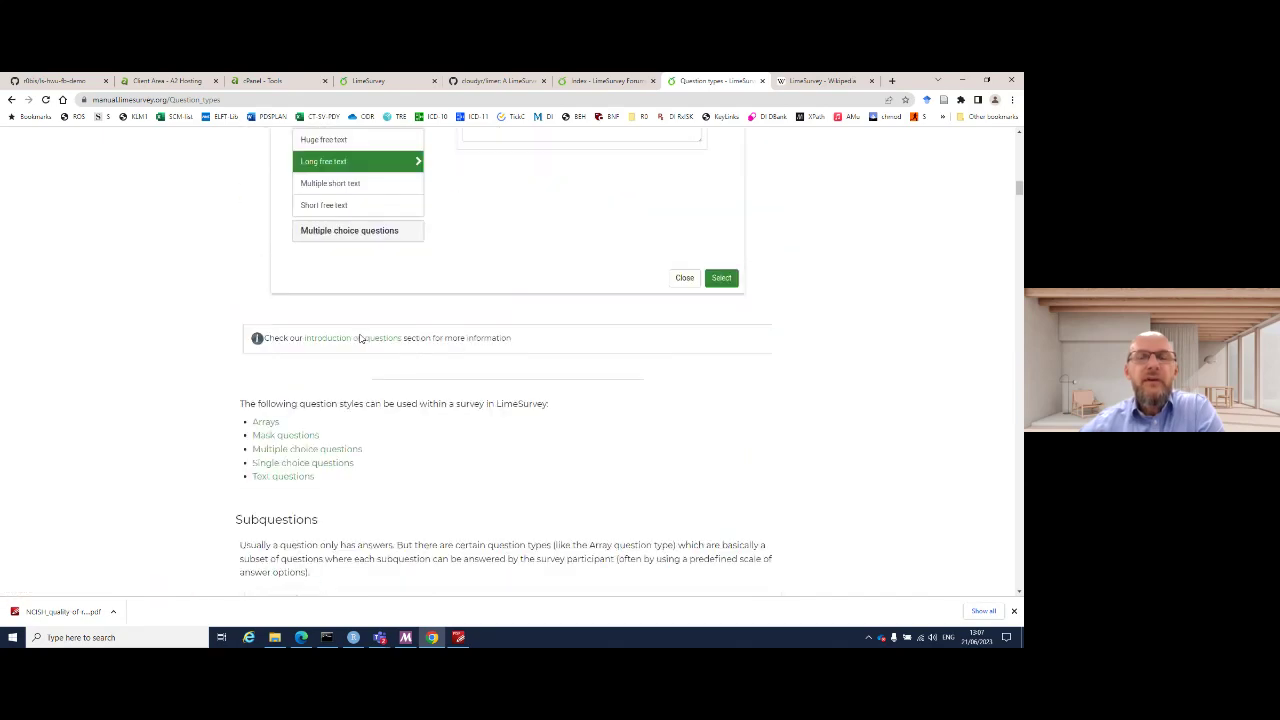
{"action": "scroll", "coordinate": [361, 338], "scroll_direction": "down", "scroll_amount": 12}
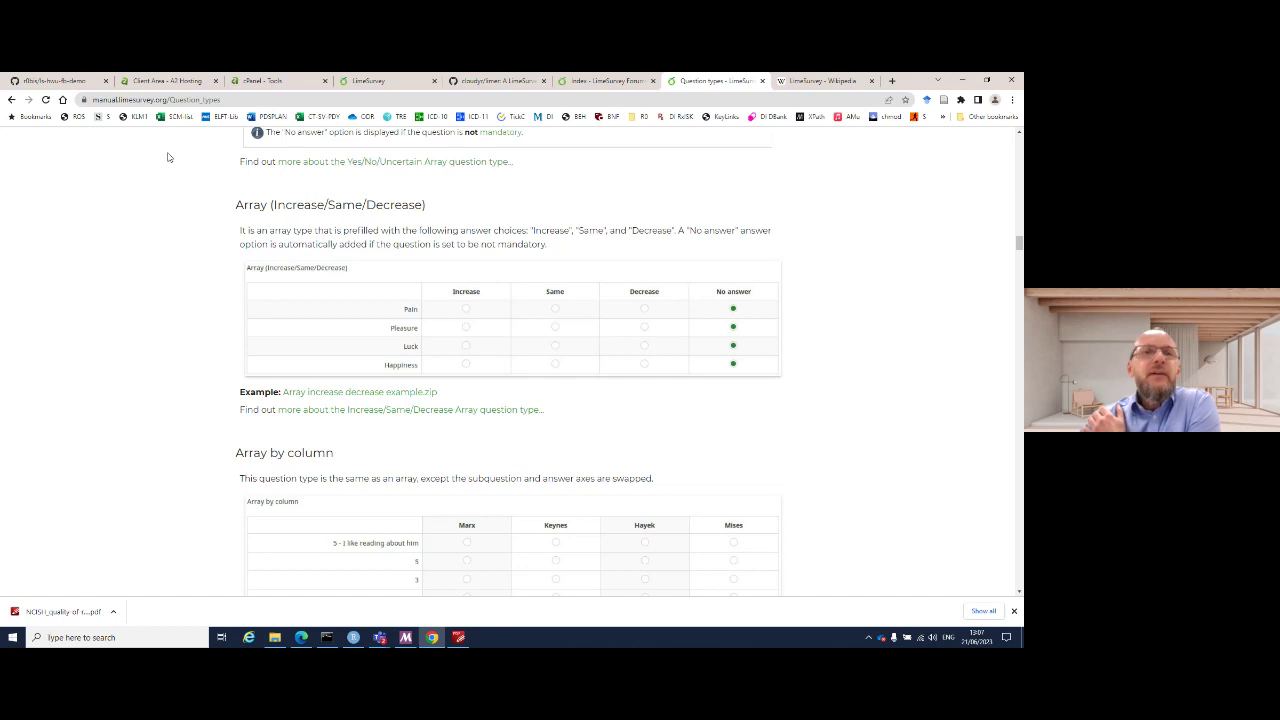
{"action": "left_click", "coordinate": [156, 84]}
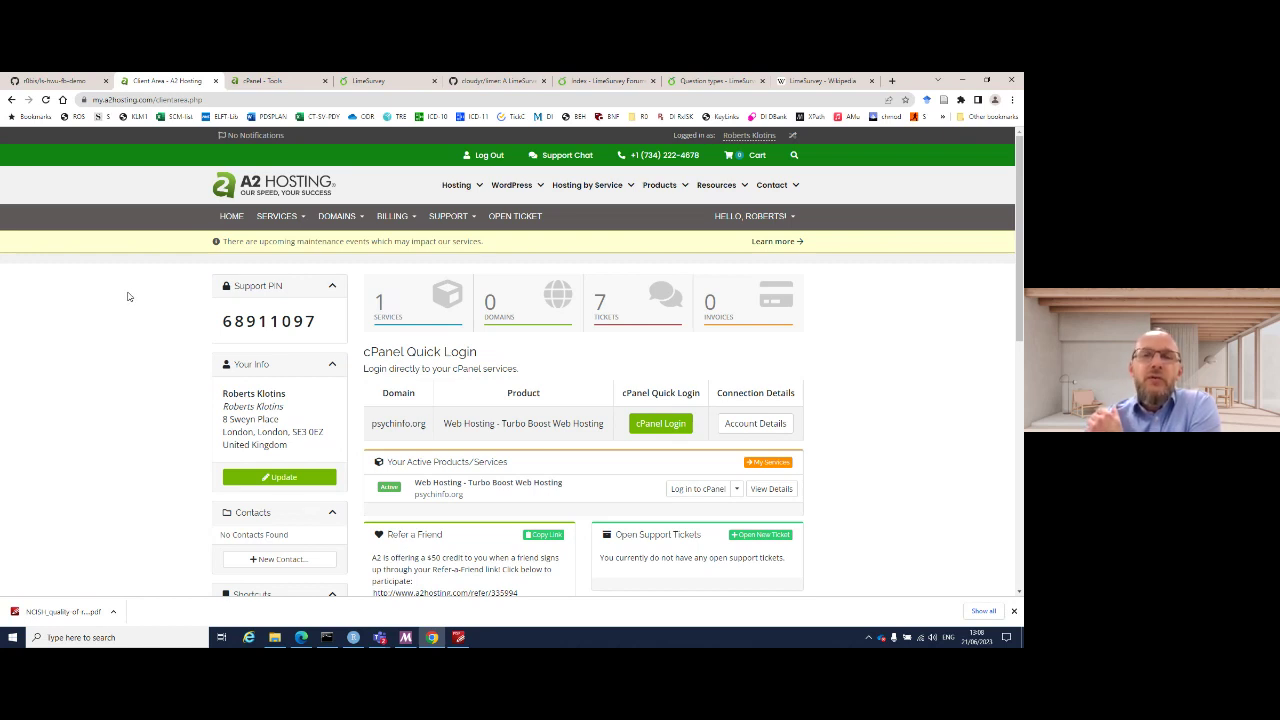
- Log in to cPanel from A2 Hosting and scroll the Tools page to the Software section
{"action": "left_click", "coordinate": [664, 424]}
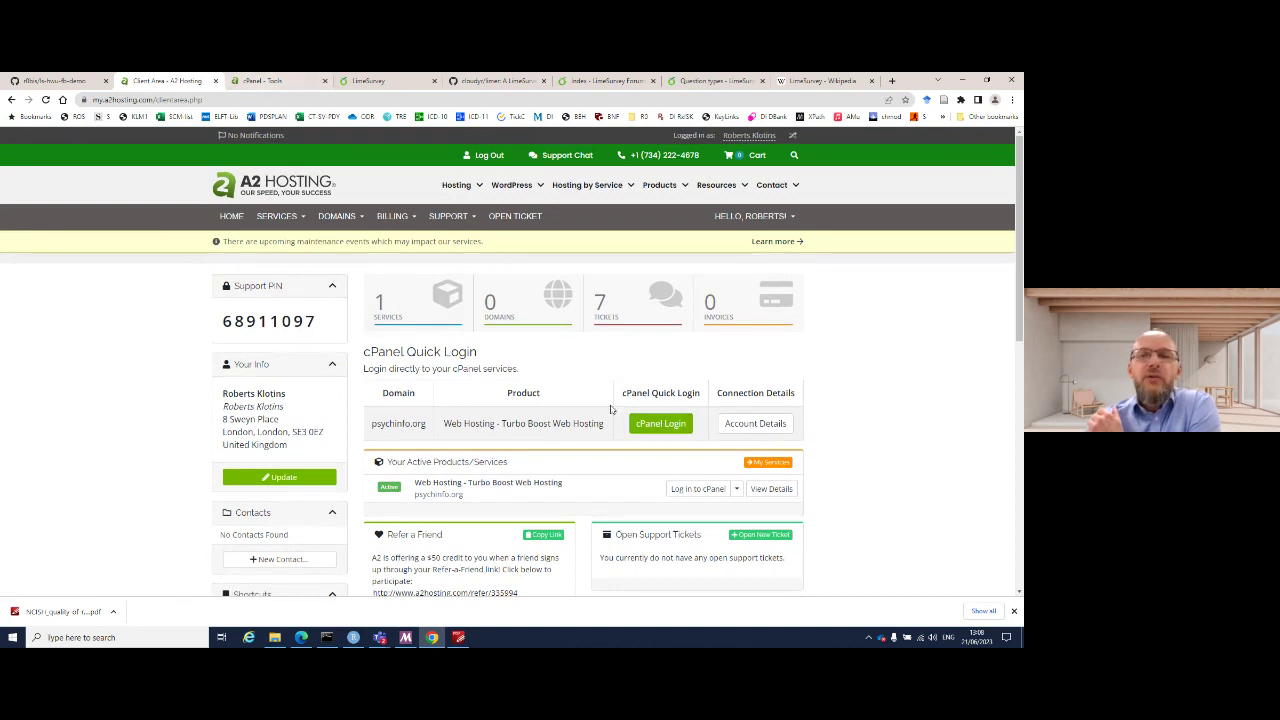
{"action": "left_click", "coordinate": [280, 84]}
{"action": "scroll", "coordinate": [296, 297], "scroll_direction": "down", "scroll_amount": 3}
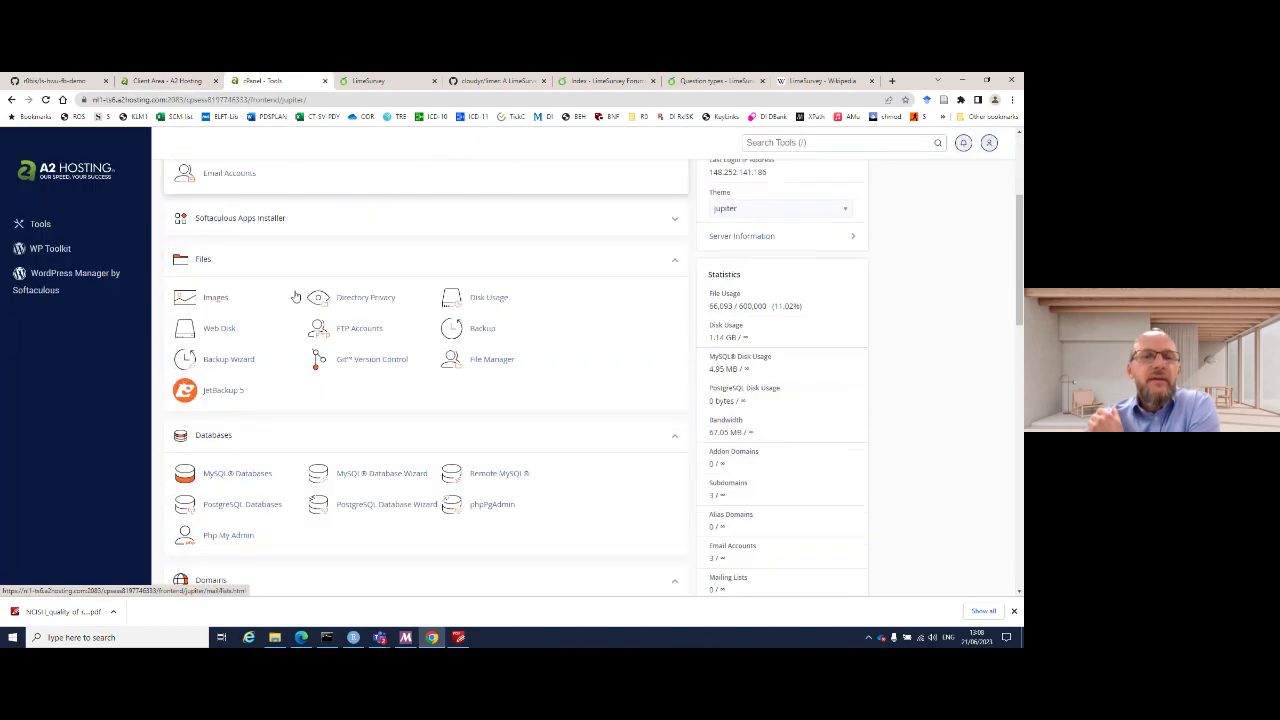
{"action": "scroll", "coordinate": [296, 297], "scroll_direction": "down", "scroll_amount": 10}
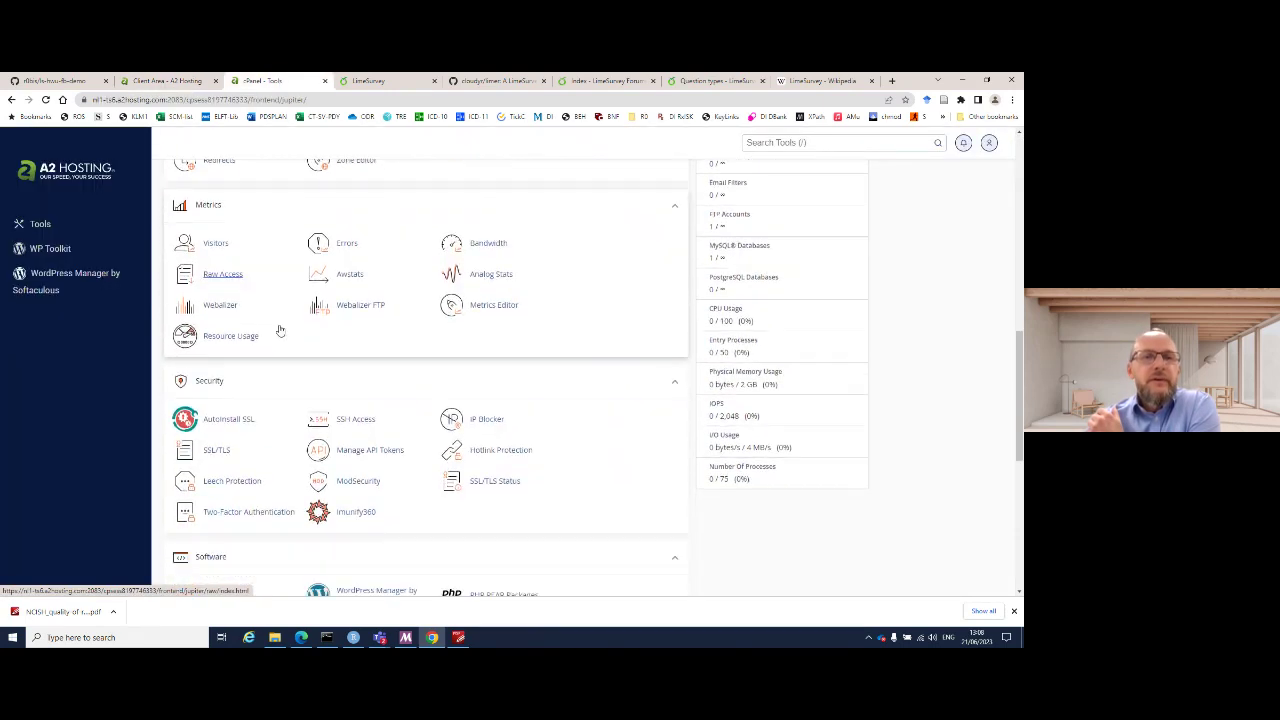
{"action": "scroll", "coordinate": [278, 333], "scroll_direction": "down", "scroll_amount": 3}
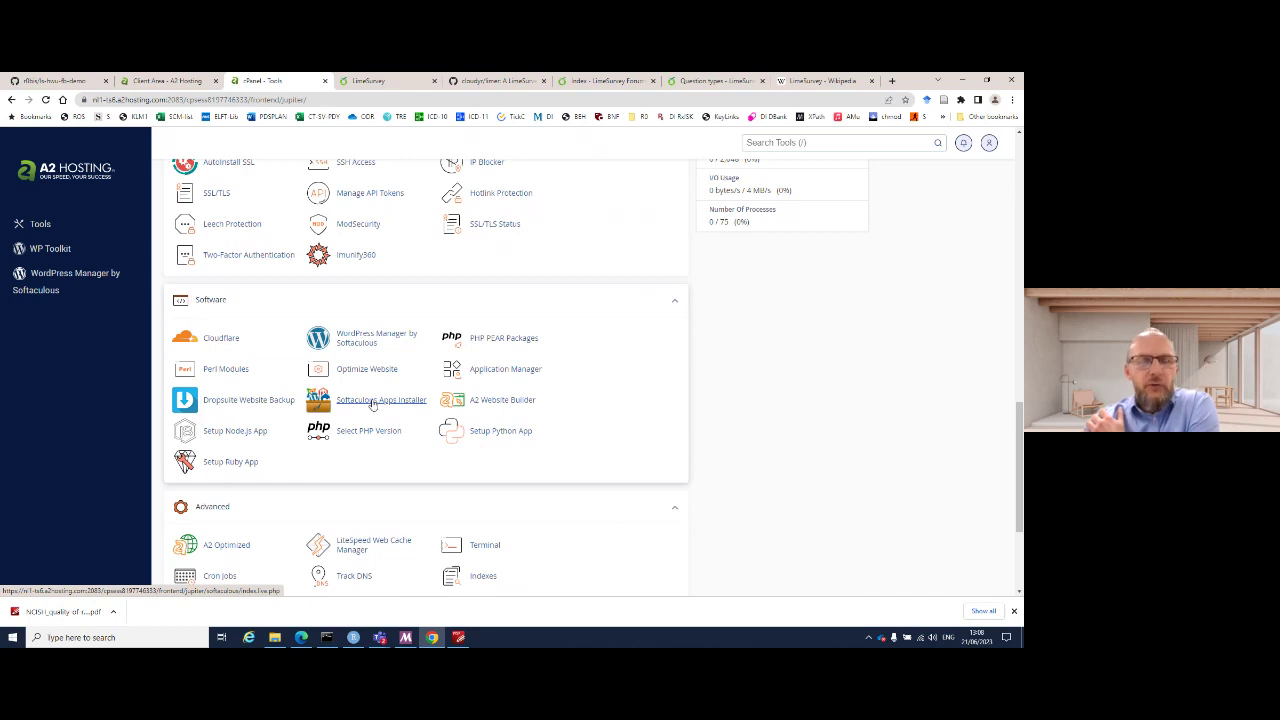
- Find LimeSurvey in Softaculous by searching 'lime' and open its app page
{"action": "left_click", "coordinate": [372, 401]}
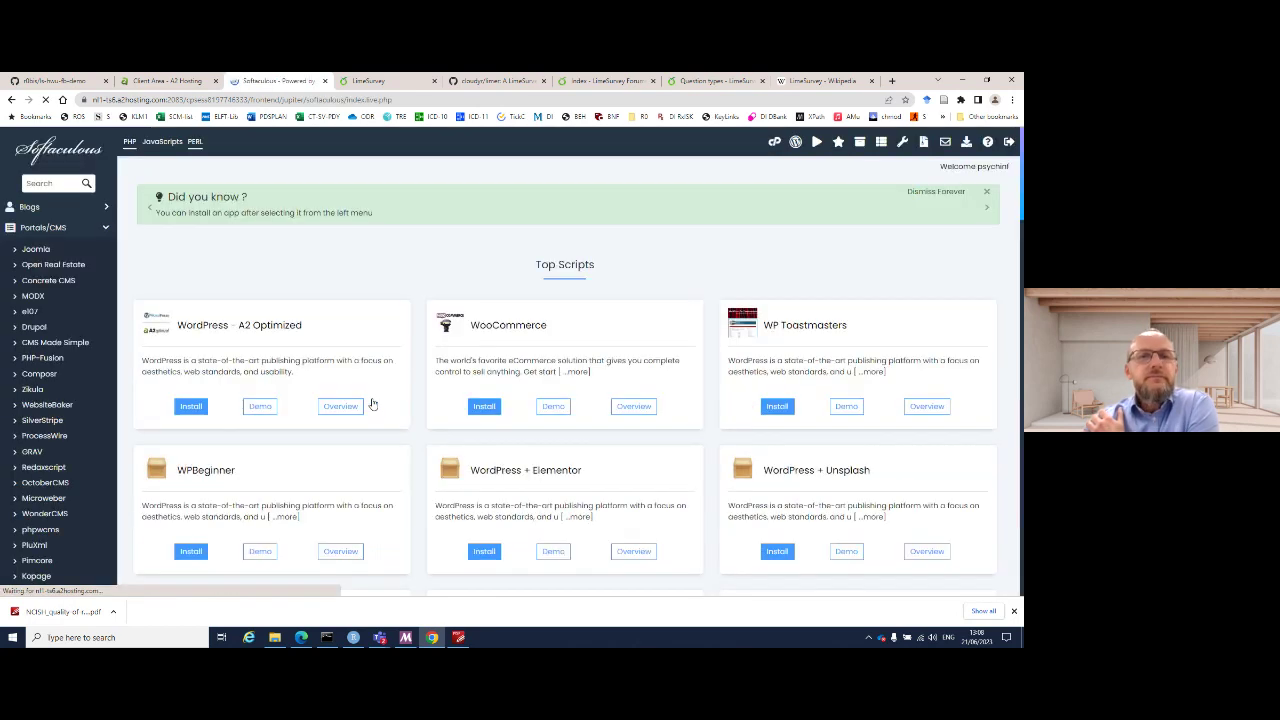
{"action": "left_click", "coordinate": [65, 184]}
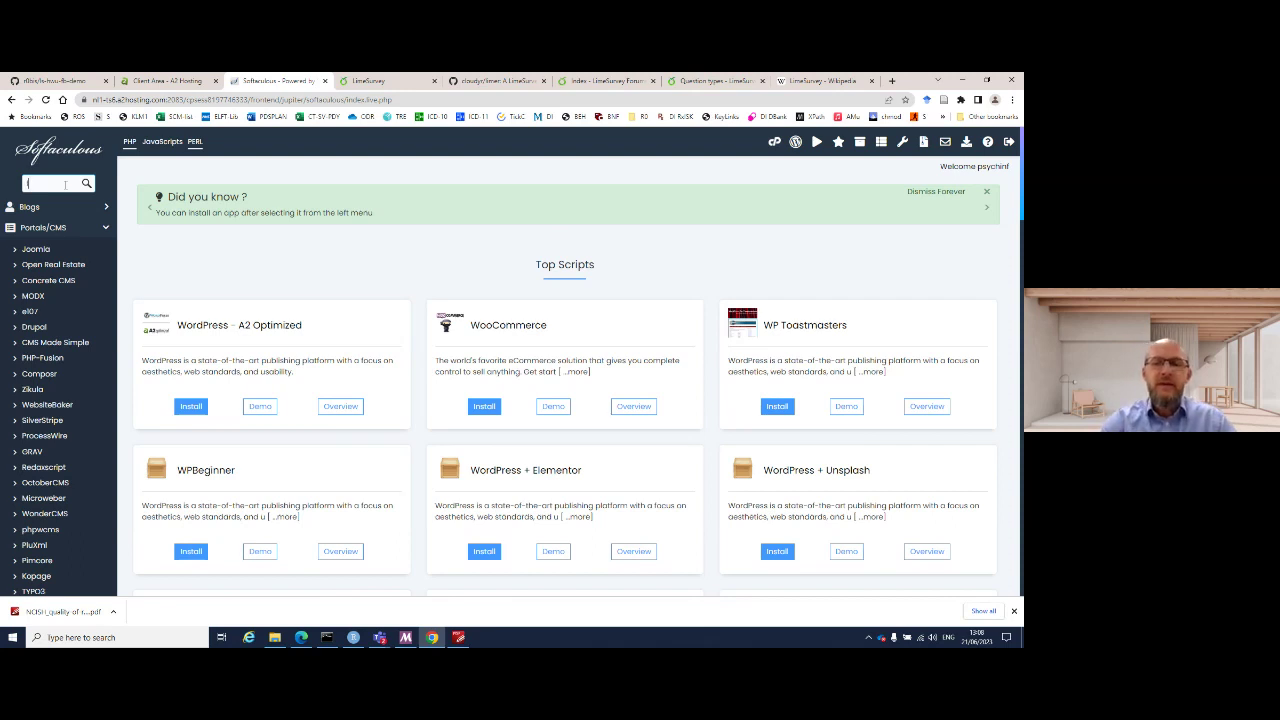
{"action": "type", "text": "lime"}
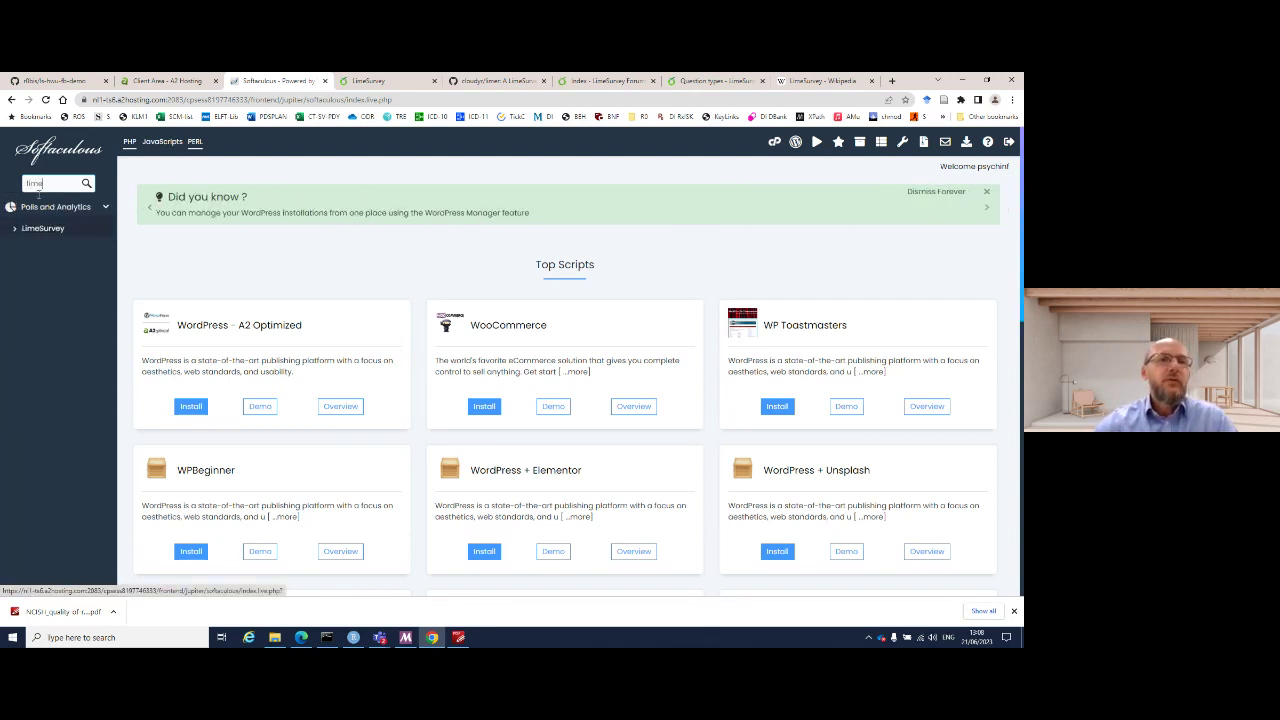
{"action": "left_click", "coordinate": [44, 228]}
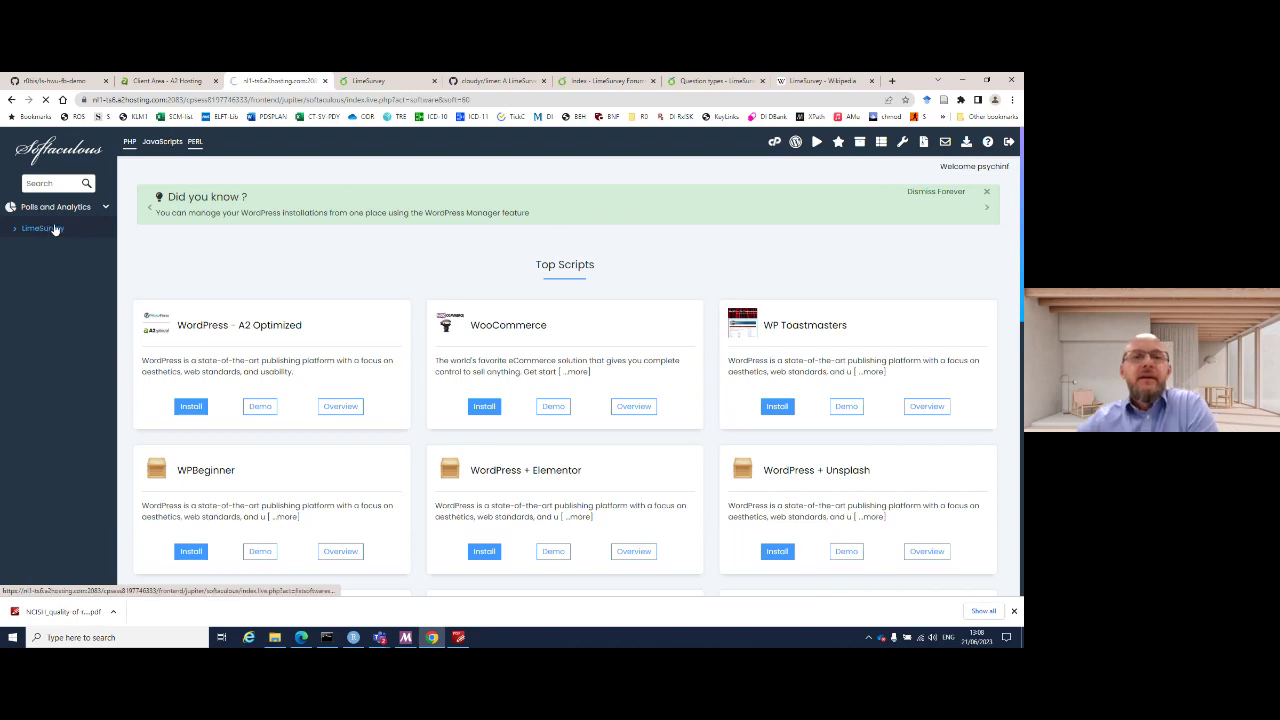
{"action": "scroll", "coordinate": [240, 383], "scroll_direction": "down", "scroll_amount": 1}
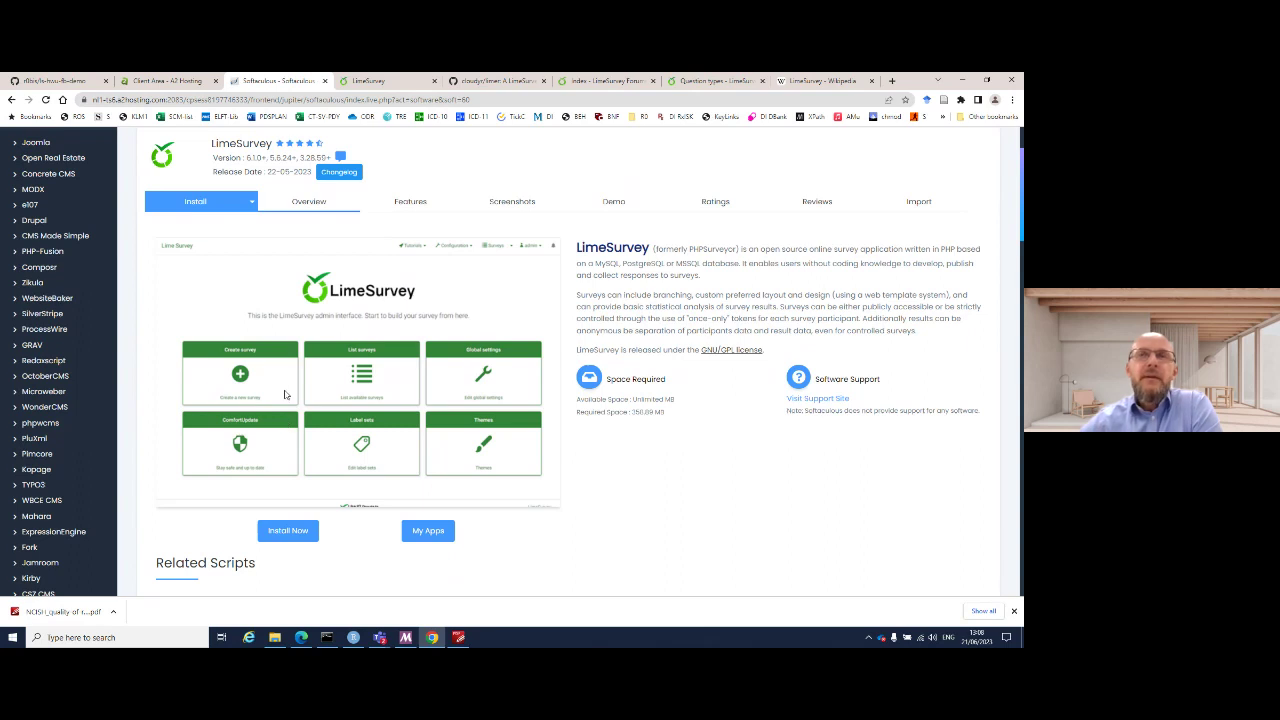
- Glance at the LimeSurvey admin home, then take Softaculous back to its home page
{"action": "left_click", "coordinate": [393, 87]}
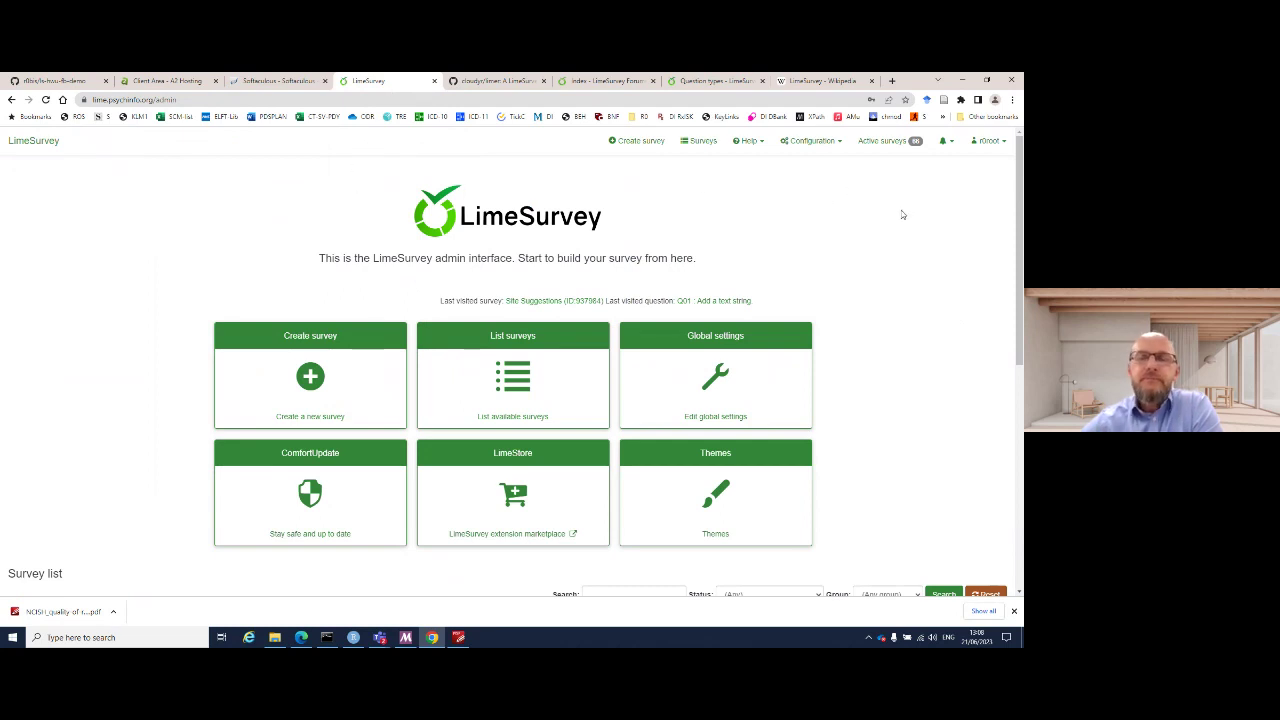
{"action": "left_click", "coordinate": [270, 80]}
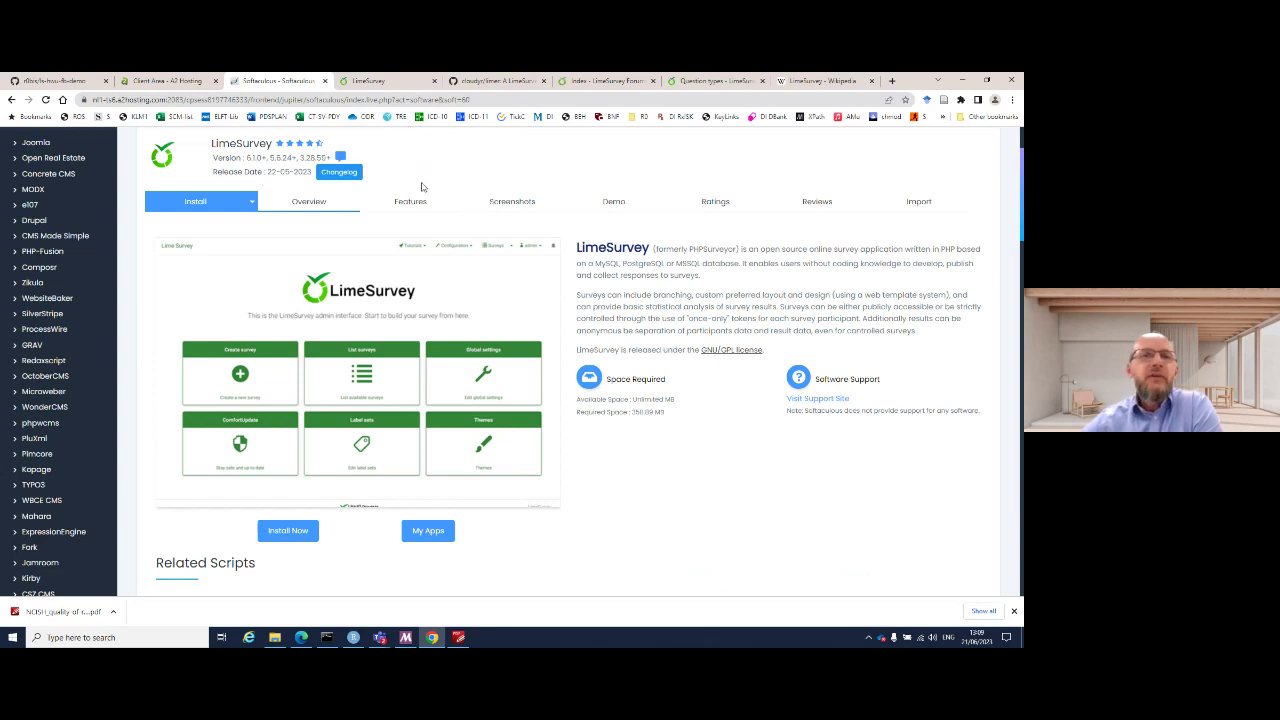
{"action": "scroll", "coordinate": [247, 250], "scroll_direction": "up", "scroll_amount": 2}
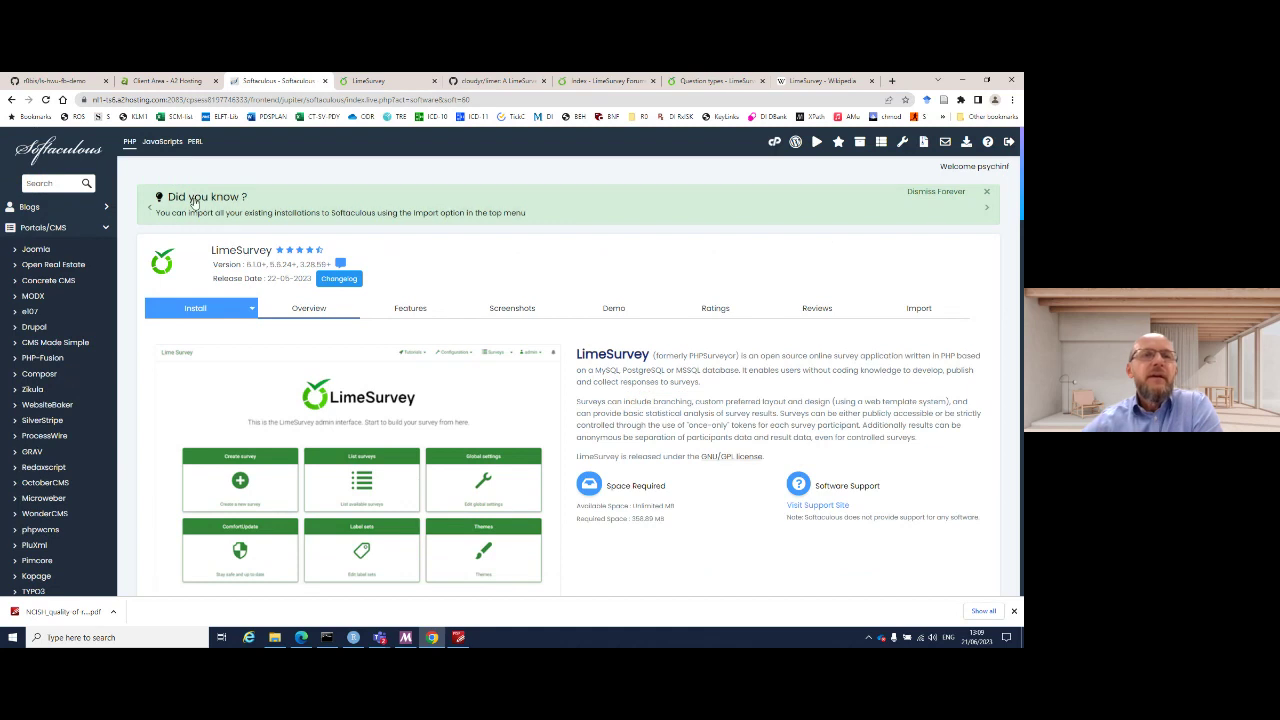
{"action": "right_click", "coordinate": [11, 100]}
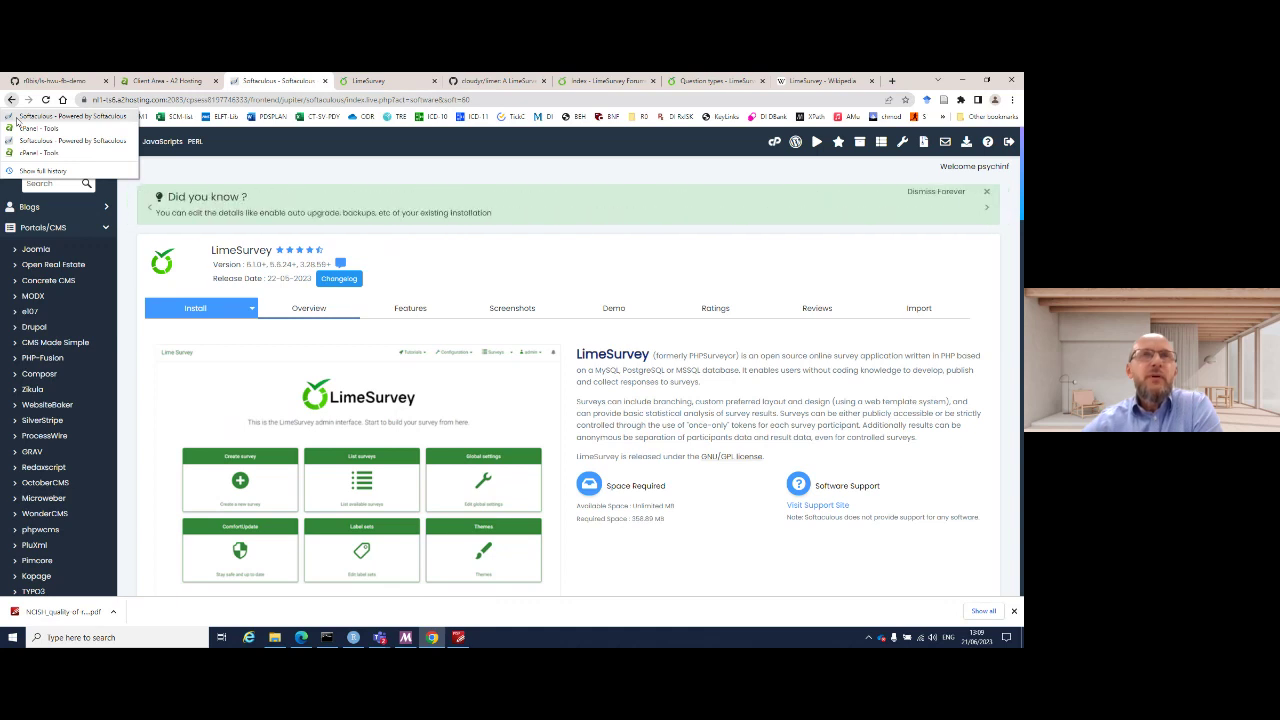
{"action": "left_click", "coordinate": [18, 118]}
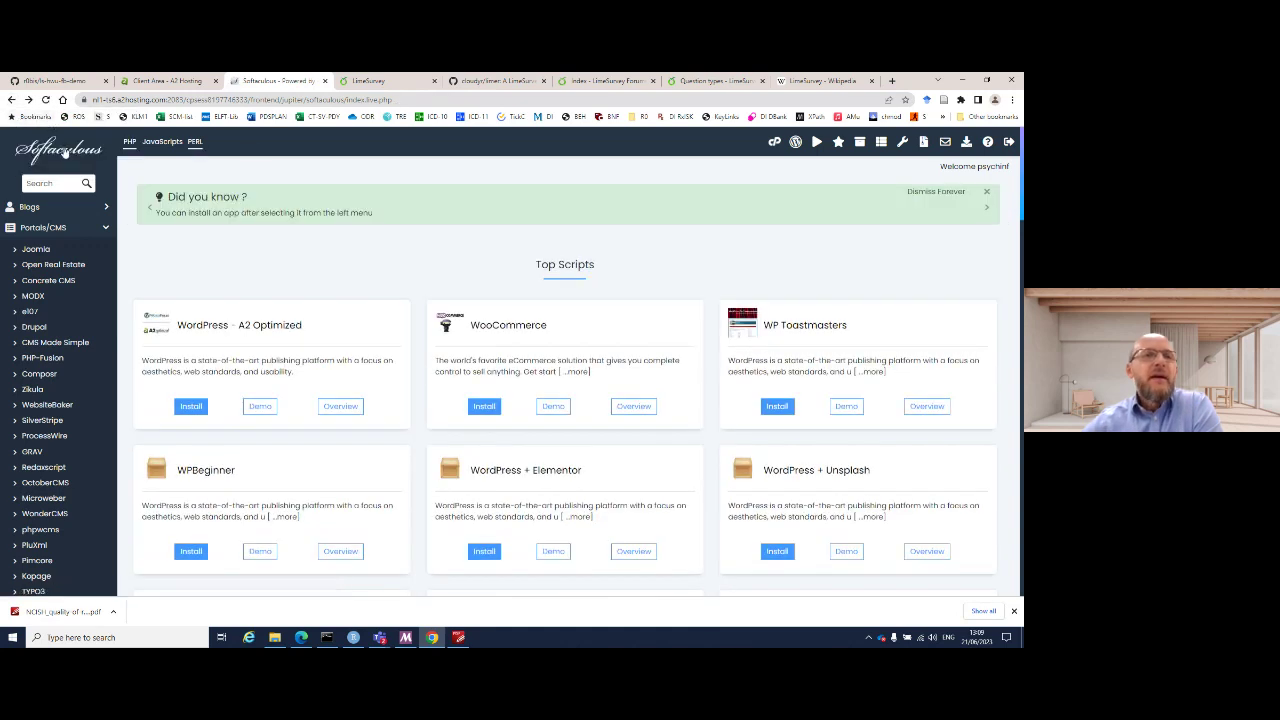
- Return to cPanel Tools after briefly reviewing the LimeSurvey admin site
{"action": "left_click", "coordinate": [12, 100]}
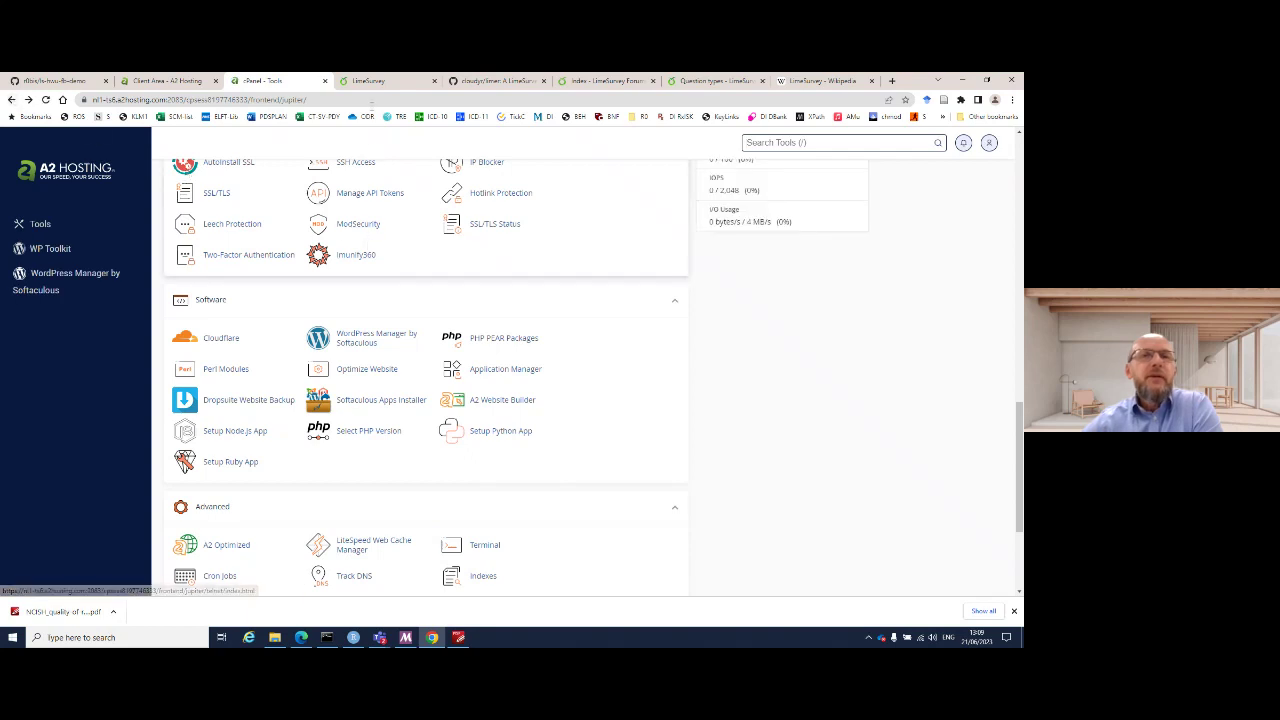
{"action": "left_click", "coordinate": [375, 86]}
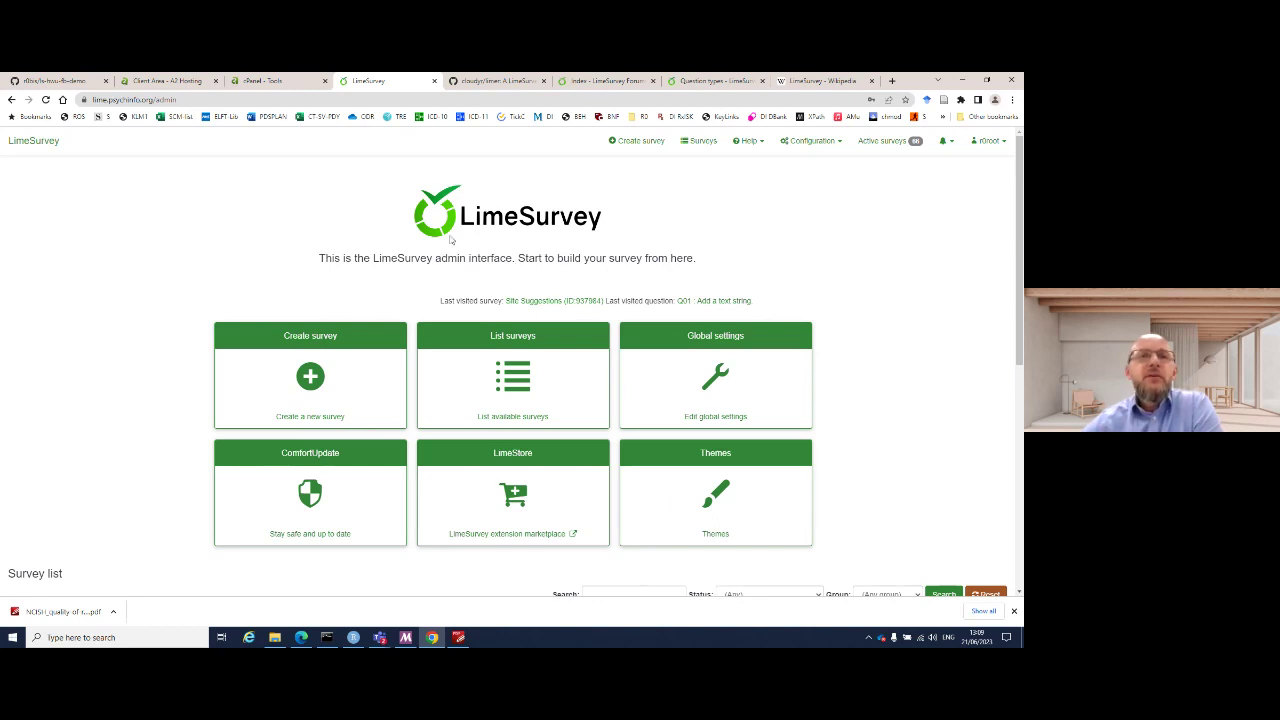
{"action": "left_click", "coordinate": [265, 80]}
- Open cPanel's File Manager from the Files section in a new tab
{"action": "scroll", "coordinate": [335, 320], "scroll_direction": "up", "scroll_amount": 3}
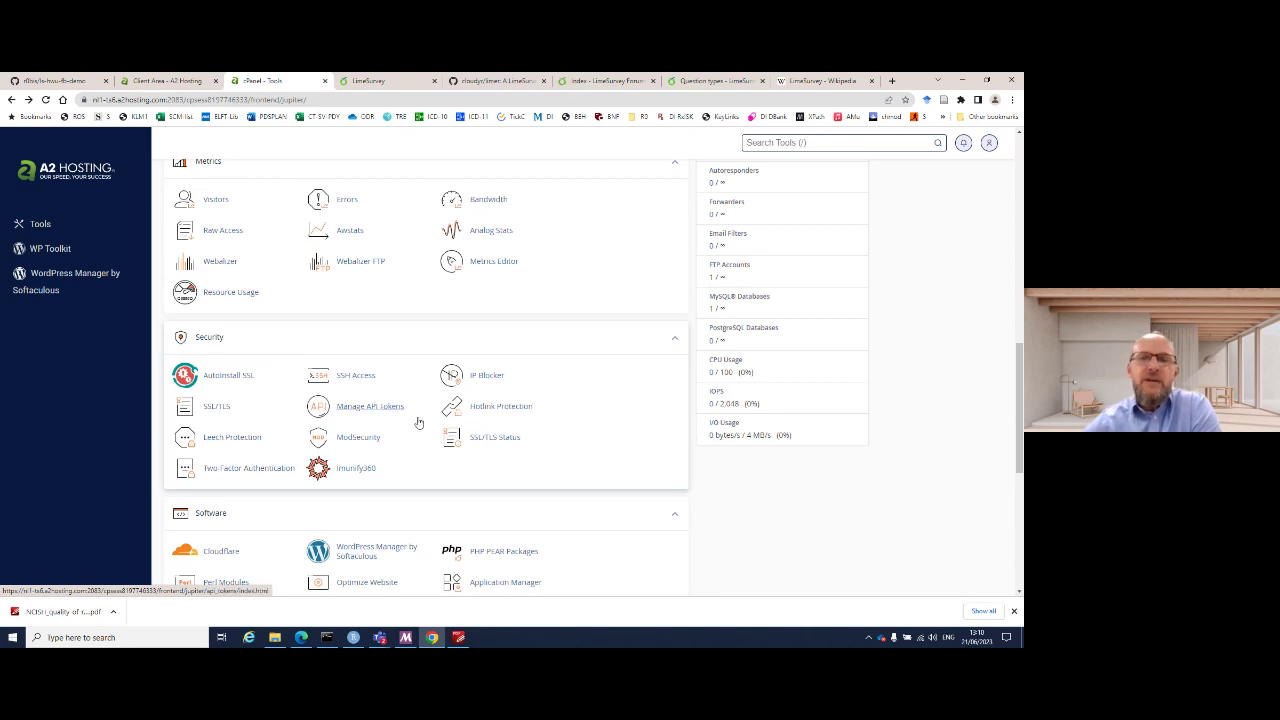
{"action": "scroll", "coordinate": [419, 425], "scroll_direction": "up", "scroll_amount": 1}
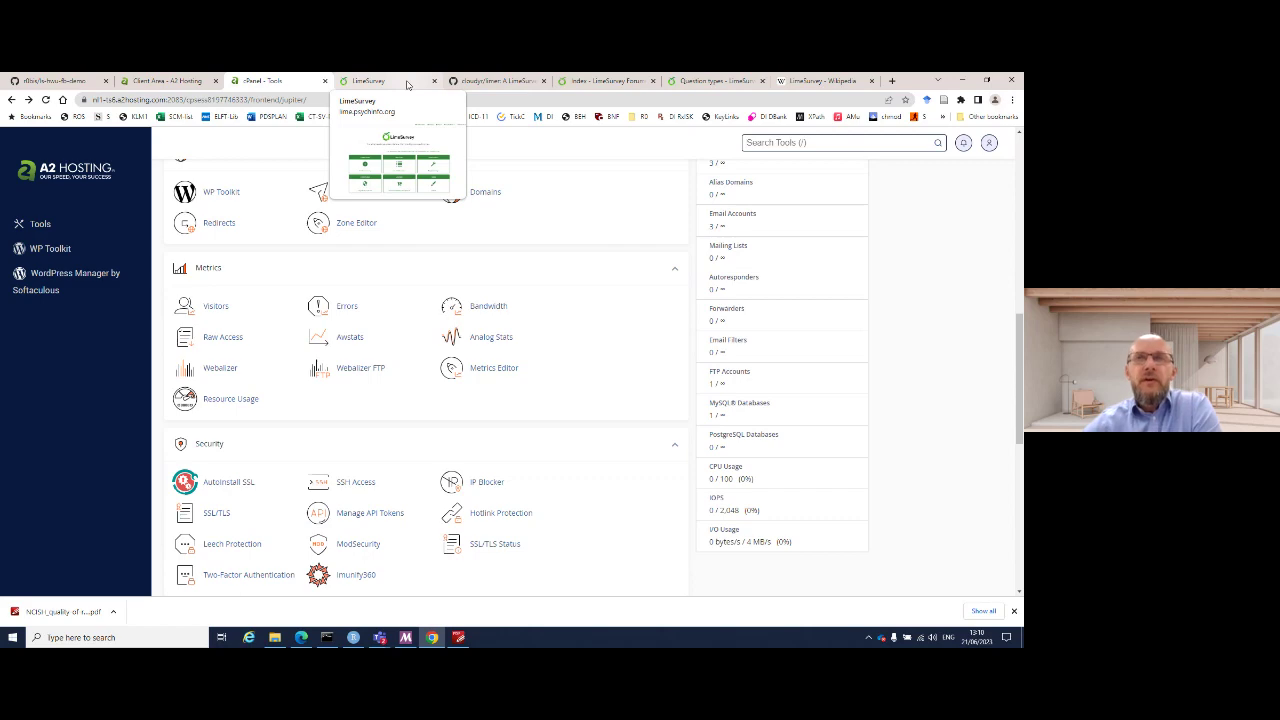
{"action": "scroll", "coordinate": [369, 343], "scroll_direction": "up", "scroll_amount": 5}
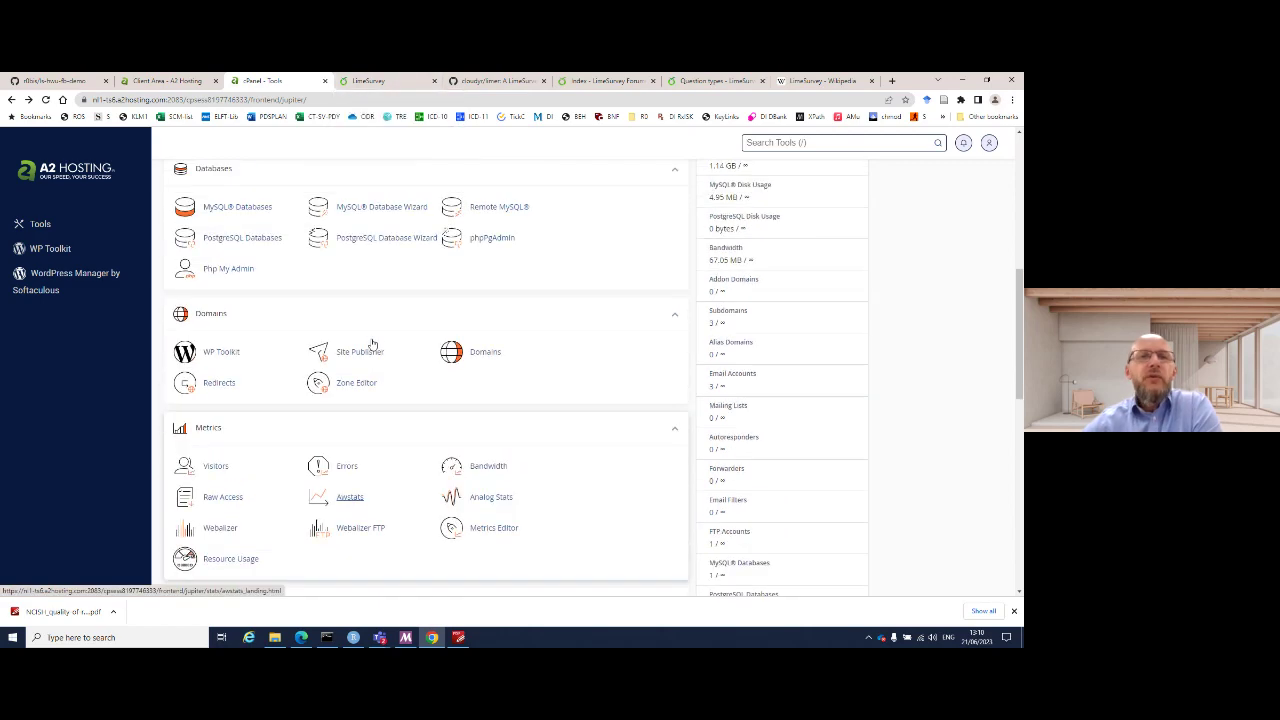
{"action": "scroll", "coordinate": [369, 343], "scroll_direction": "up", "scroll_amount": 5}
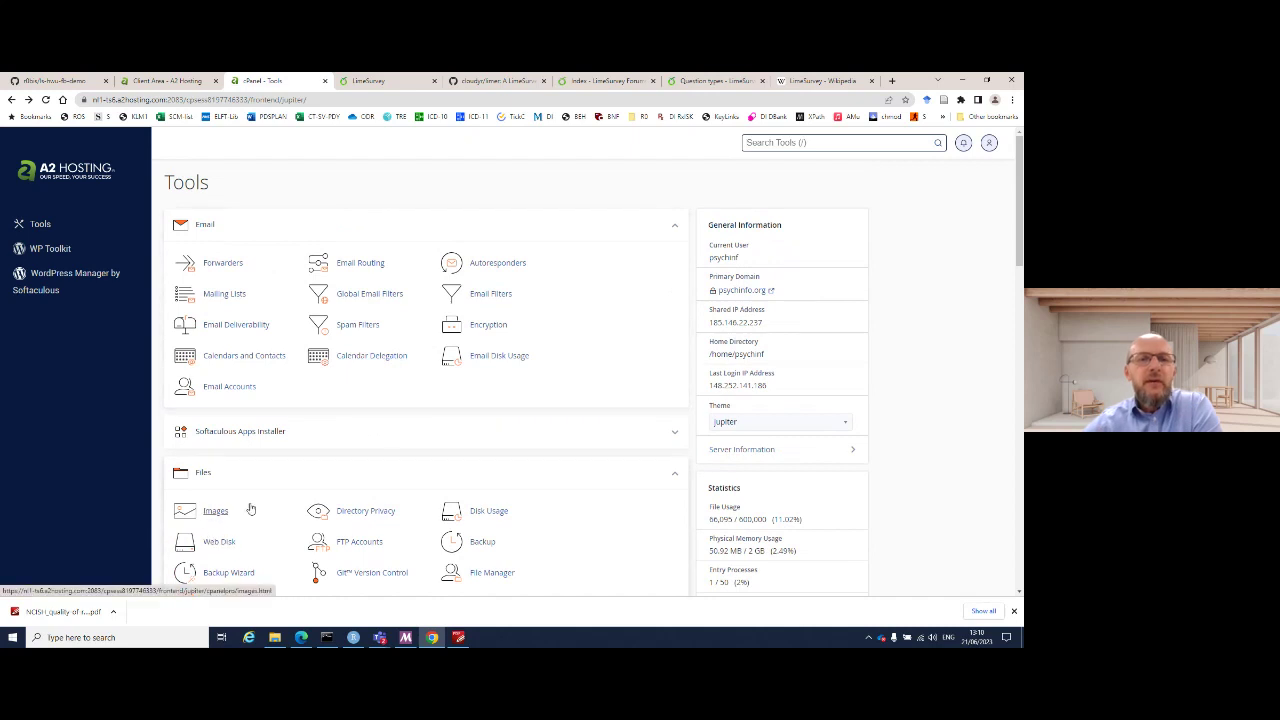
{"action": "scroll", "coordinate": [270, 502], "scroll_direction": "down", "scroll_amount": 1}
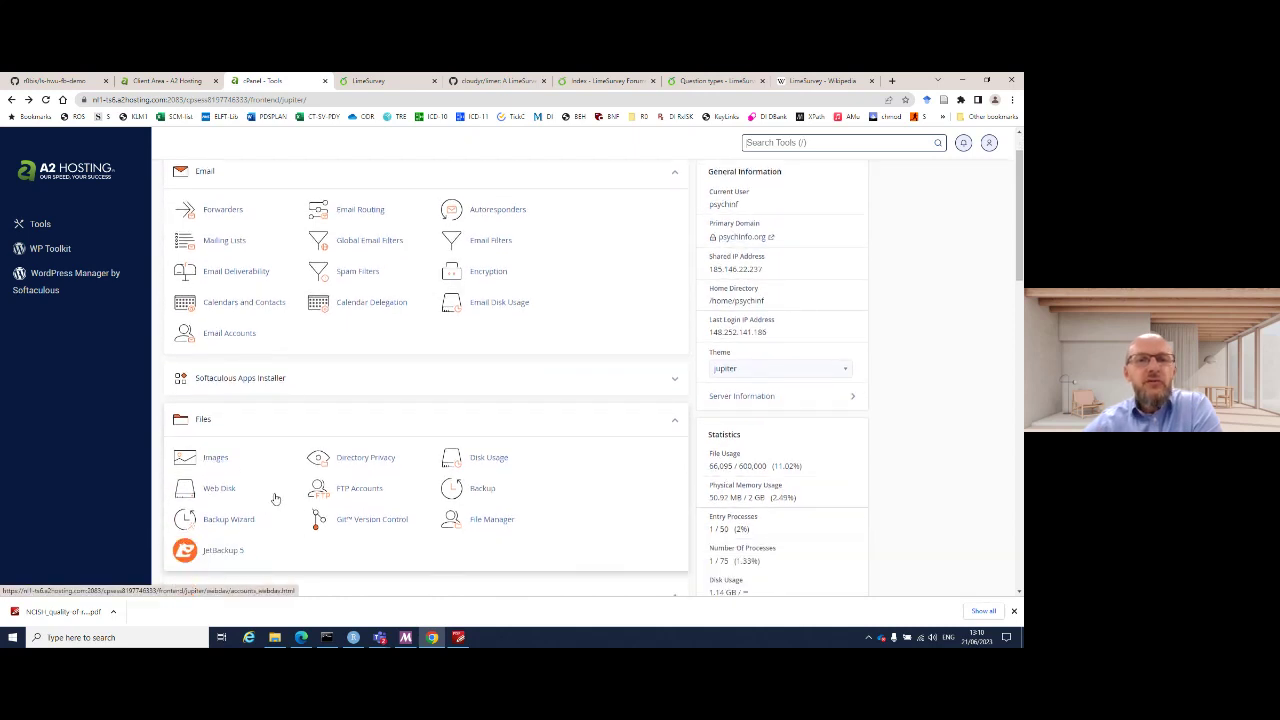
{"action": "left_click", "coordinate": [435, 518]}
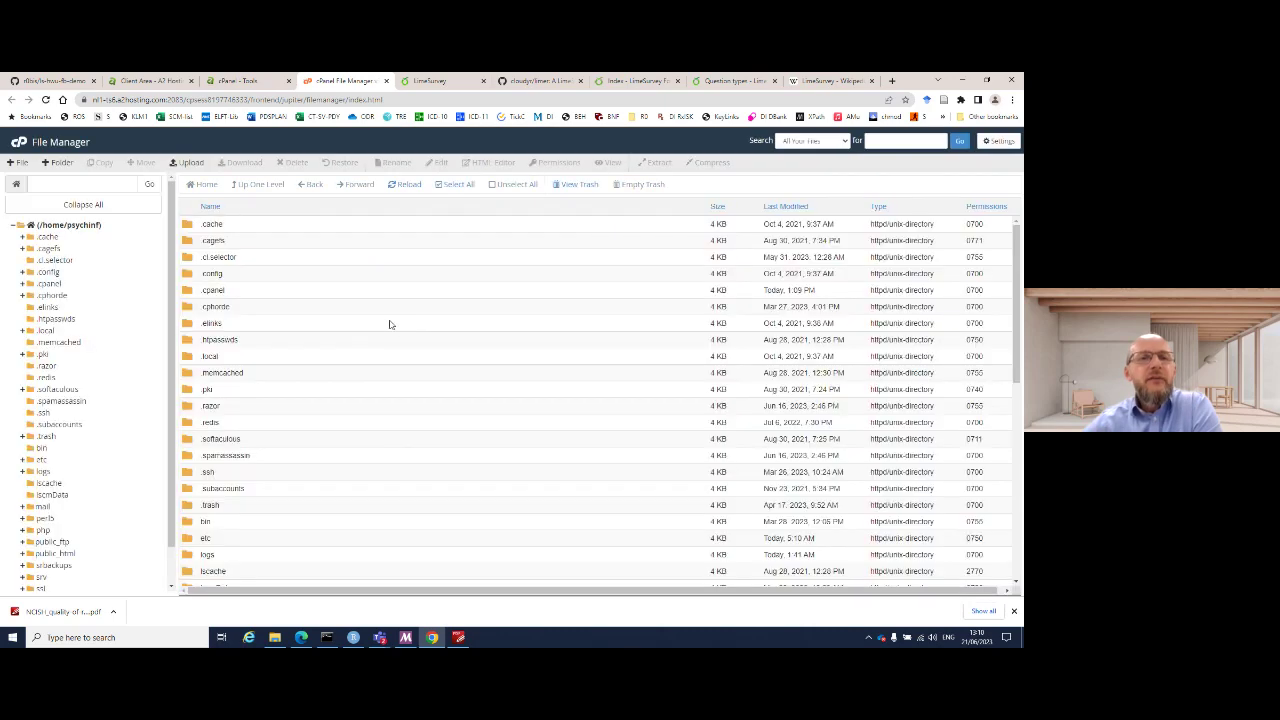
- Look inside the public_html folder, then return to the home folder listing
{"action": "scroll", "coordinate": [254, 437], "scroll_direction": "down", "scroll_amount": 3}
{"action": "scroll", "coordinate": [251, 445], "scroll_direction": "down", "scroll_amount": 2}
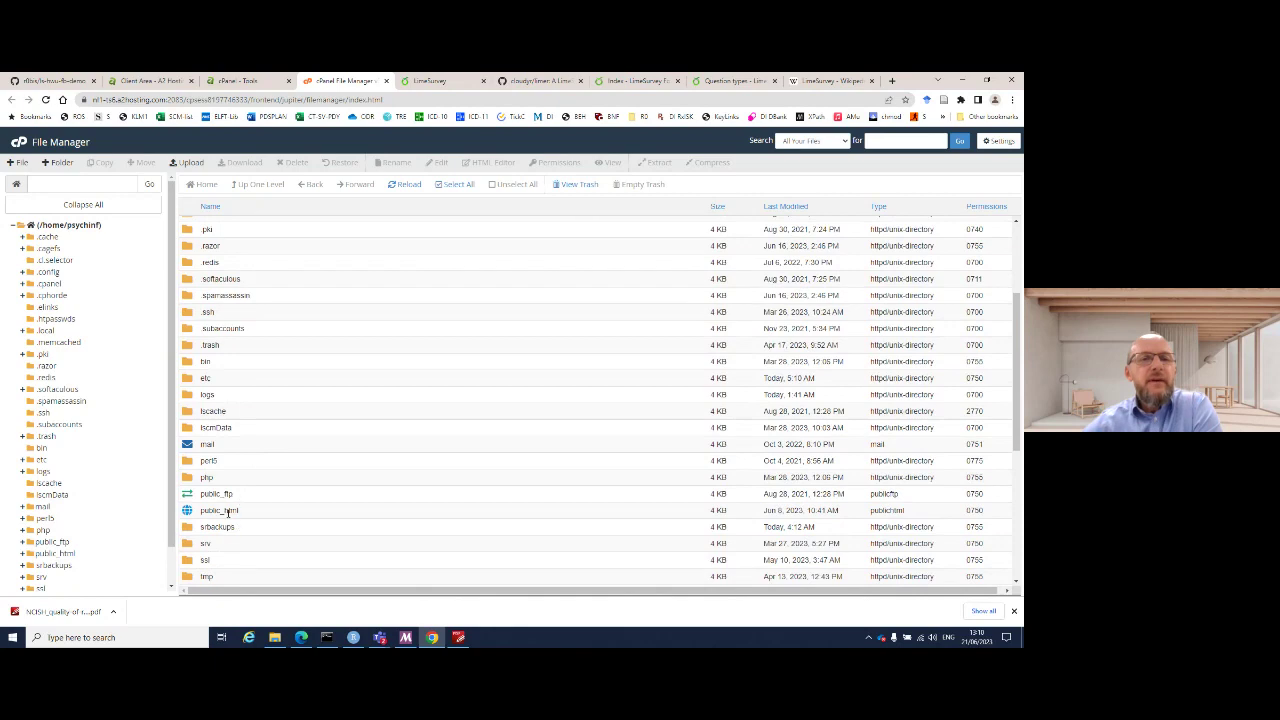
{"action": "left_click", "coordinate": [228, 514]}
{"action": "double_click", "coordinate": [187, 516]}
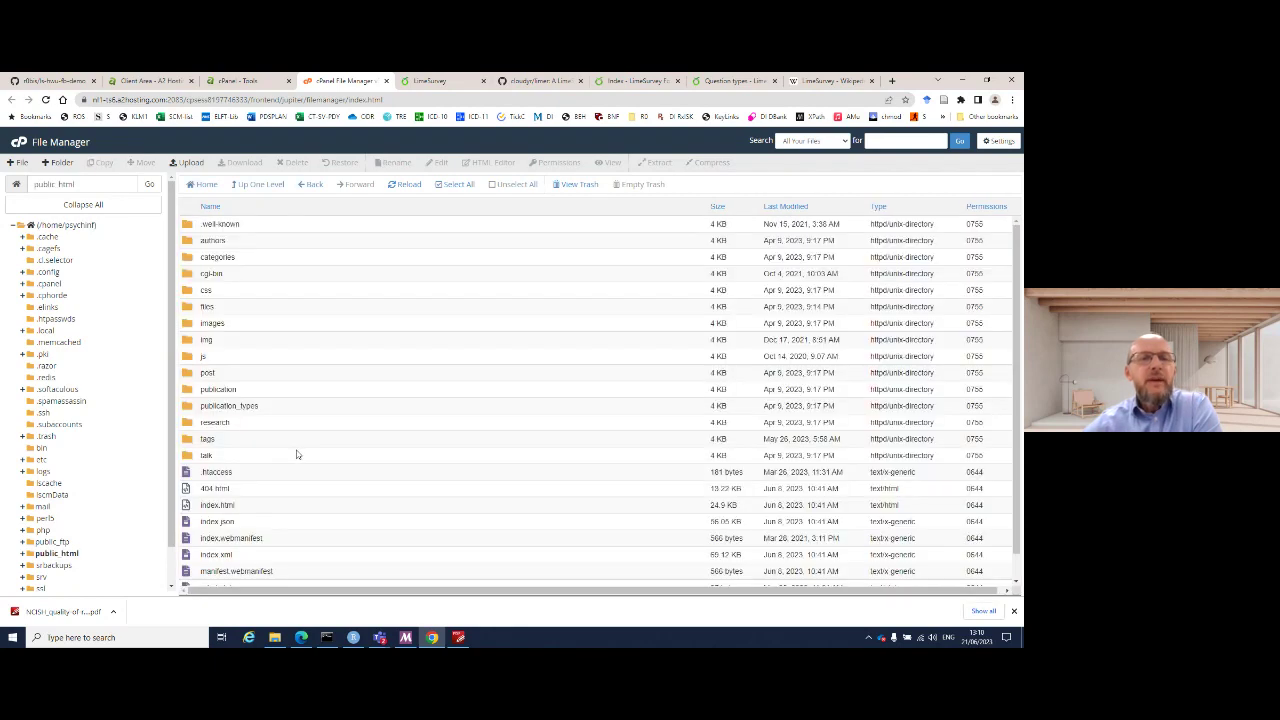
{"action": "scroll", "coordinate": [296, 454], "scroll_direction": "down", "scroll_amount": 1}
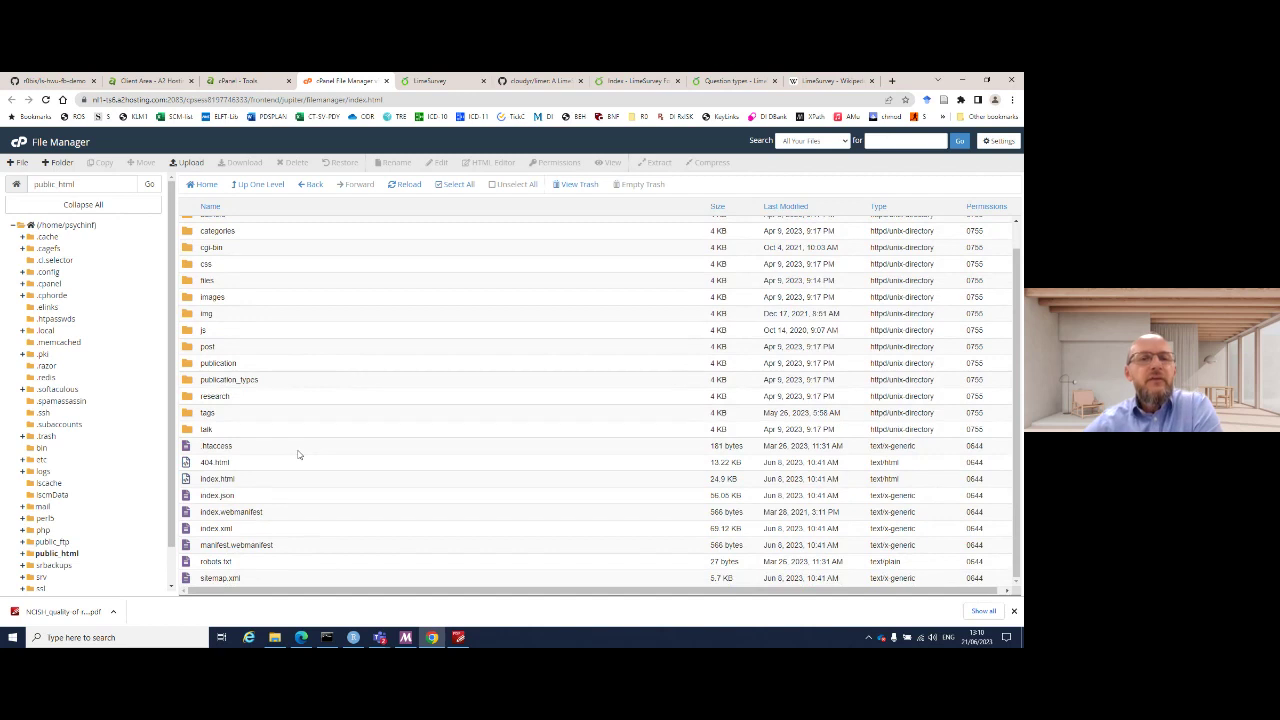
{"action": "scroll", "coordinate": [297, 454], "scroll_direction": "up", "scroll_amount": 1}
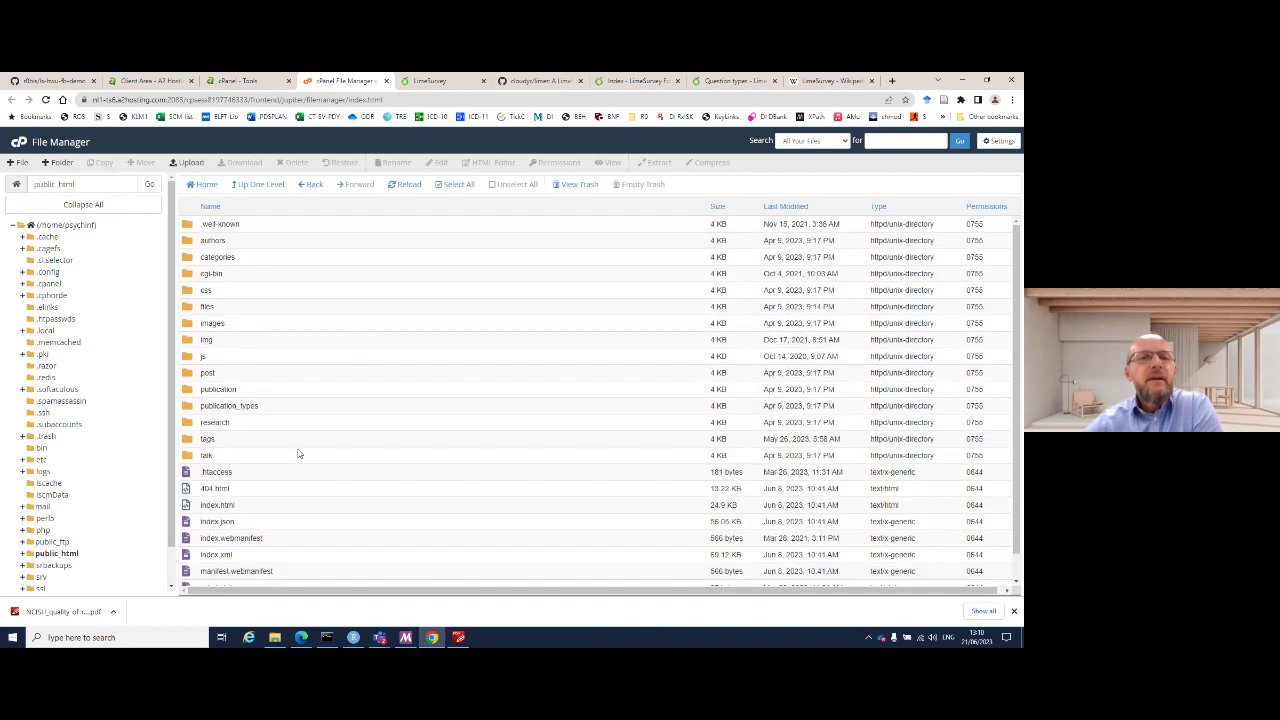
{"action": "left_click", "coordinate": [251, 187]}
- Open srv, then the lime.psychinfo.org folder, and scroll through its LimeSurvey files
{"action": "scroll", "coordinate": [277, 420], "scroll_direction": "down", "scroll_amount": 3}
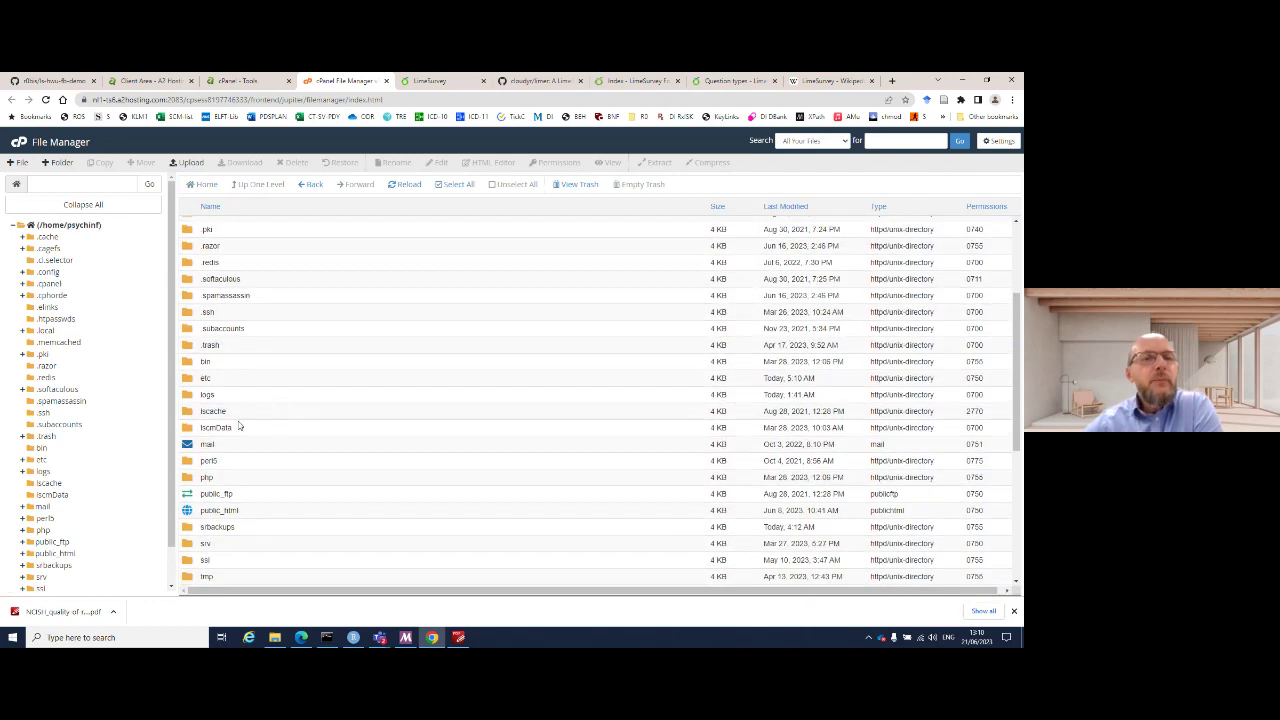
{"action": "scroll", "coordinate": [240, 443], "scroll_direction": "down", "scroll_amount": 2}
{"action": "scroll", "coordinate": [243, 453], "scroll_direction": "up", "scroll_amount": 5}
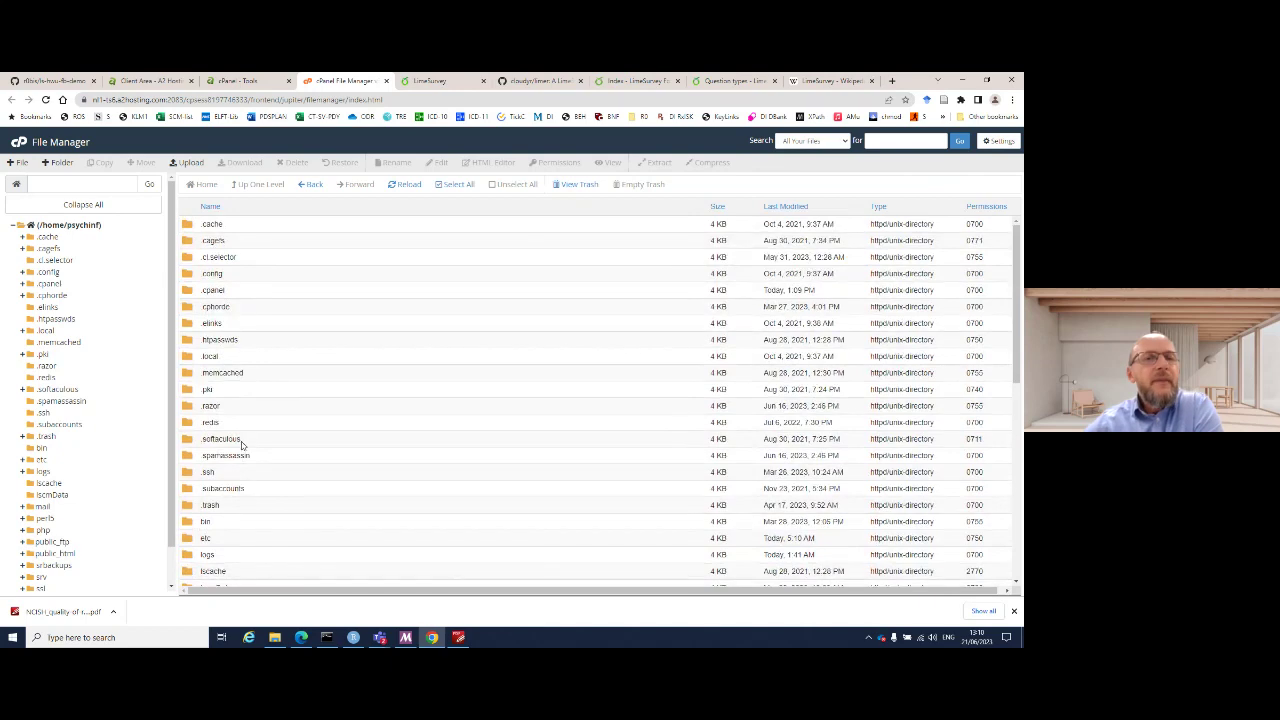
{"action": "scroll", "coordinate": [240, 443], "scroll_direction": "down", "scroll_amount": 2}
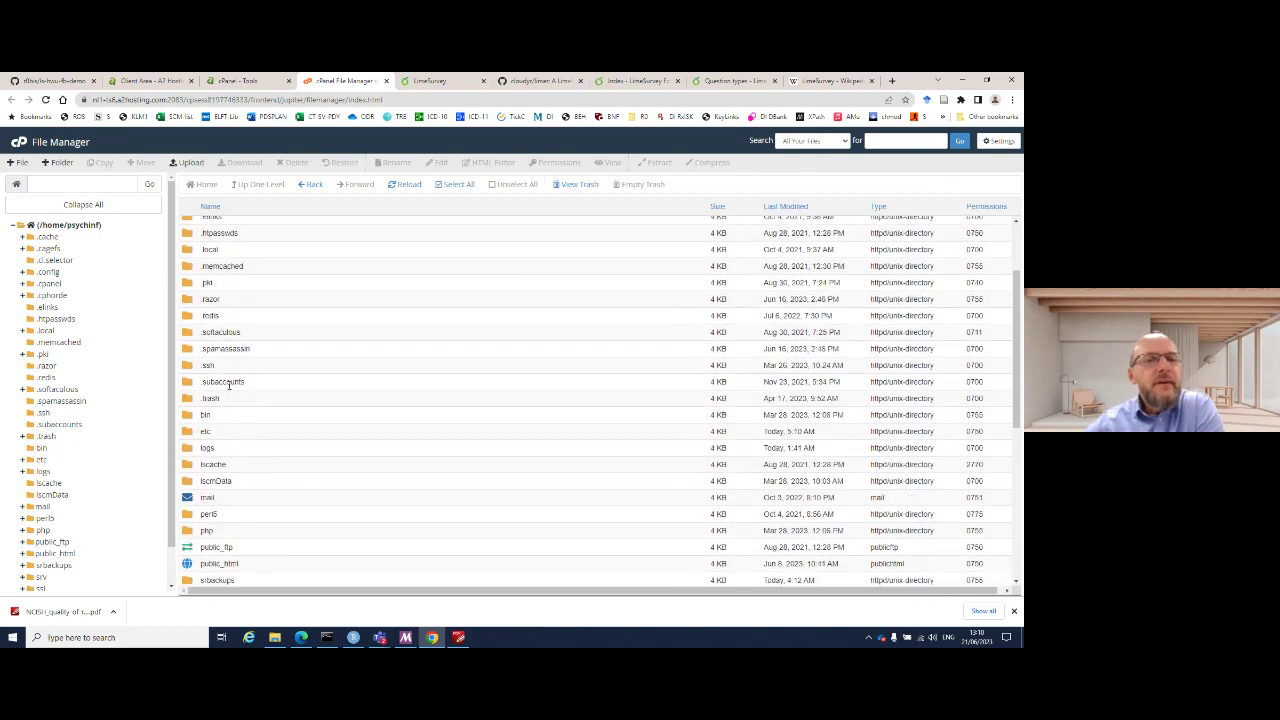
{"action": "scroll", "coordinate": [224, 516], "scroll_direction": "down", "scroll_amount": 1}
{"action": "scroll", "coordinate": [229, 528], "scroll_direction": "down", "scroll_amount": 2}
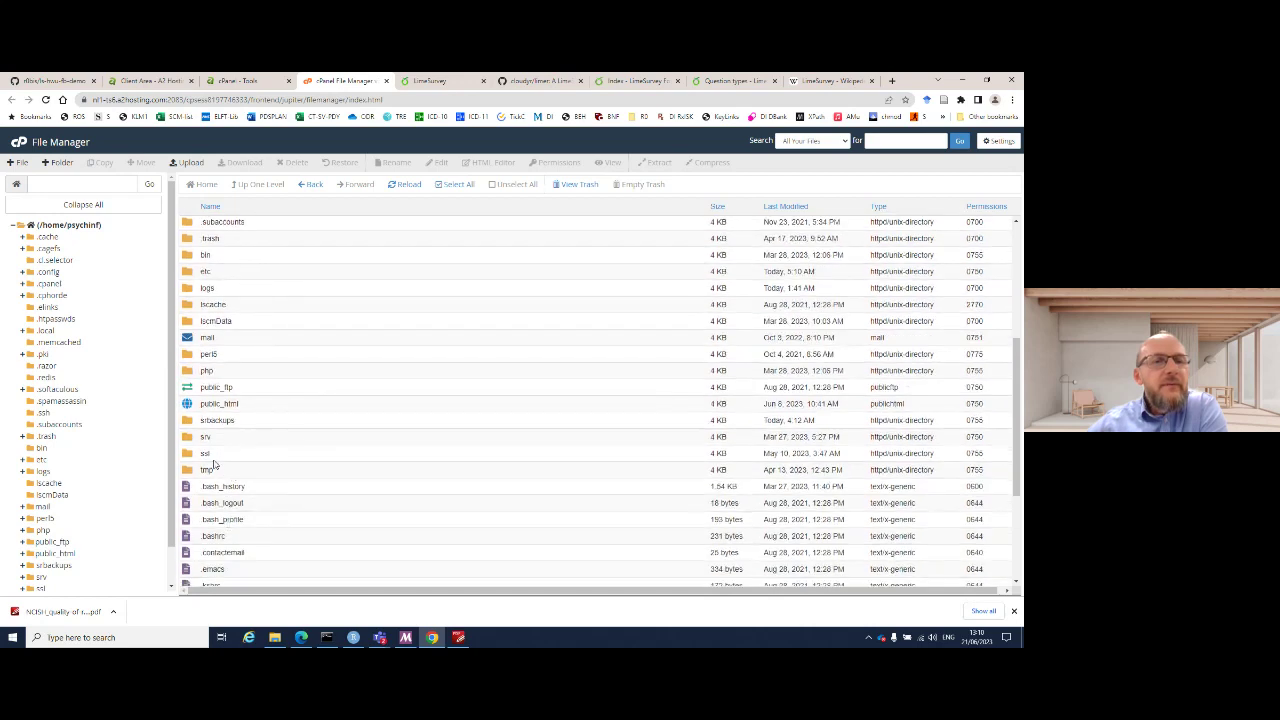
{"action": "double_click", "coordinate": [191, 440]}
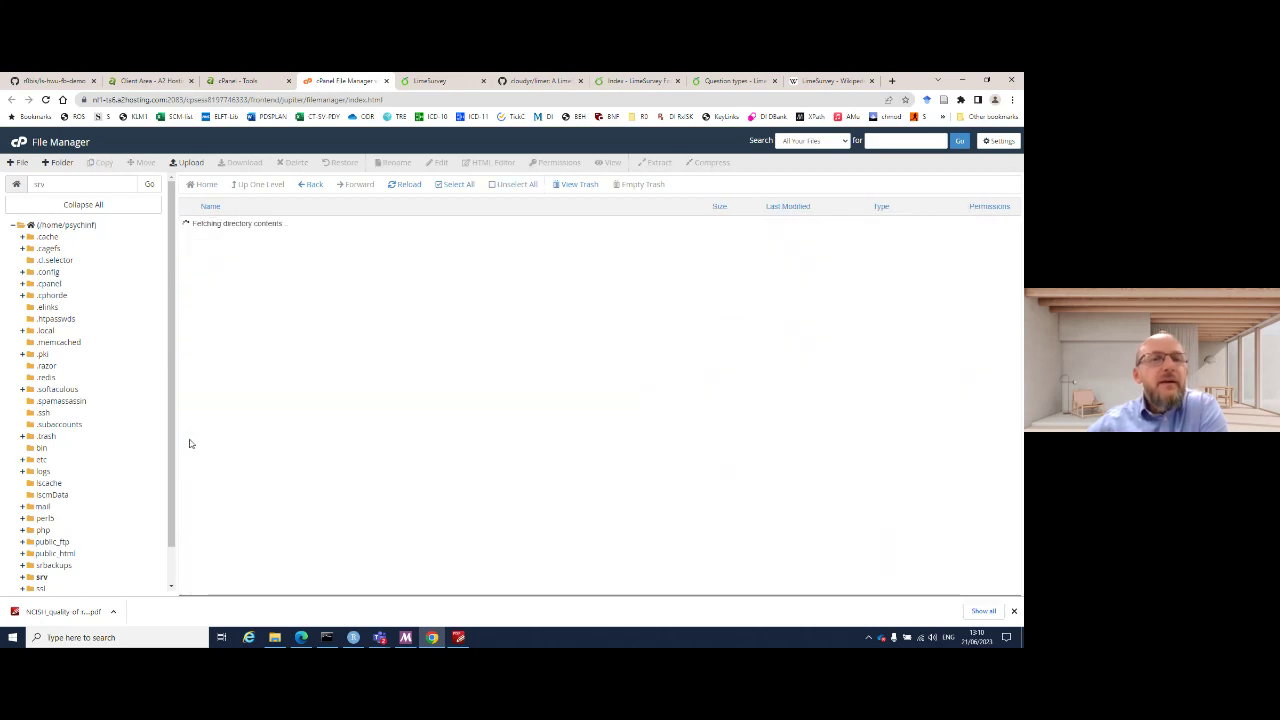
{"action": "left_click", "coordinate": [185, 262]}
{"action": "double_click", "coordinate": [186, 261]}
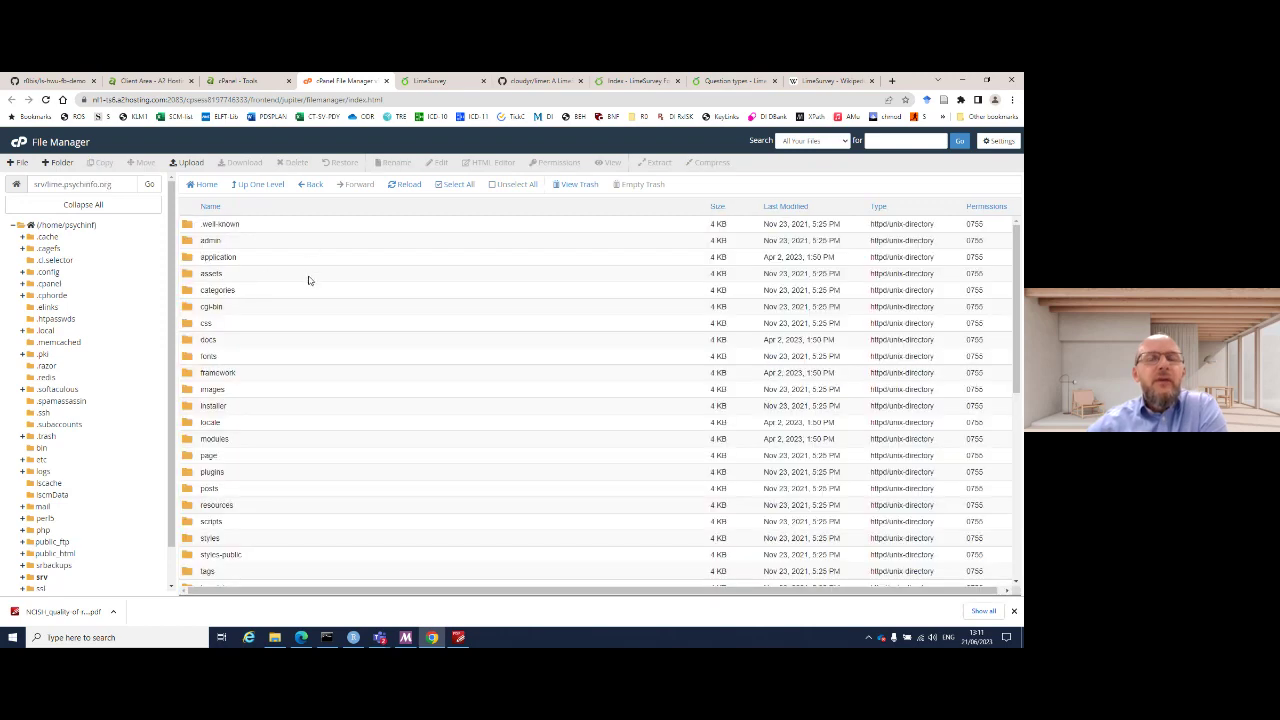
{"action": "scroll", "coordinate": [325, 265], "scroll_direction": "down", "scroll_amount": 5}
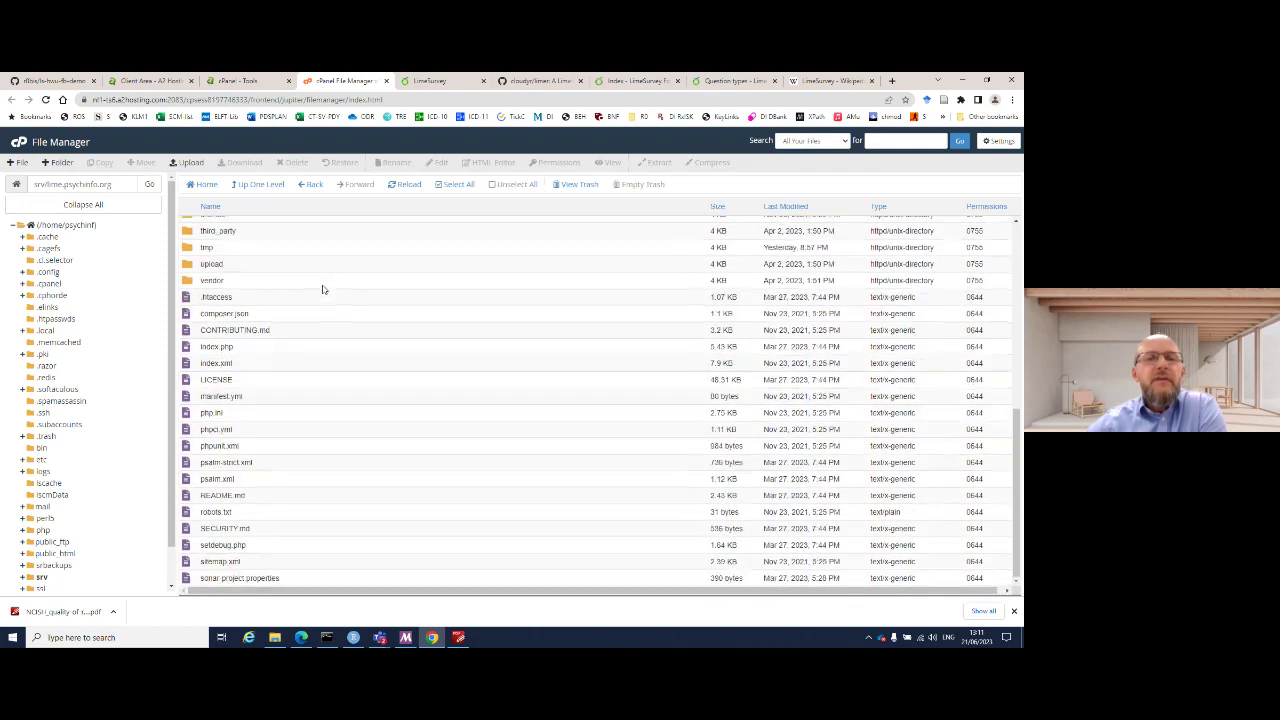
{"action": "scroll", "coordinate": [322, 291], "scroll_direction": "up", "scroll_amount": 5}
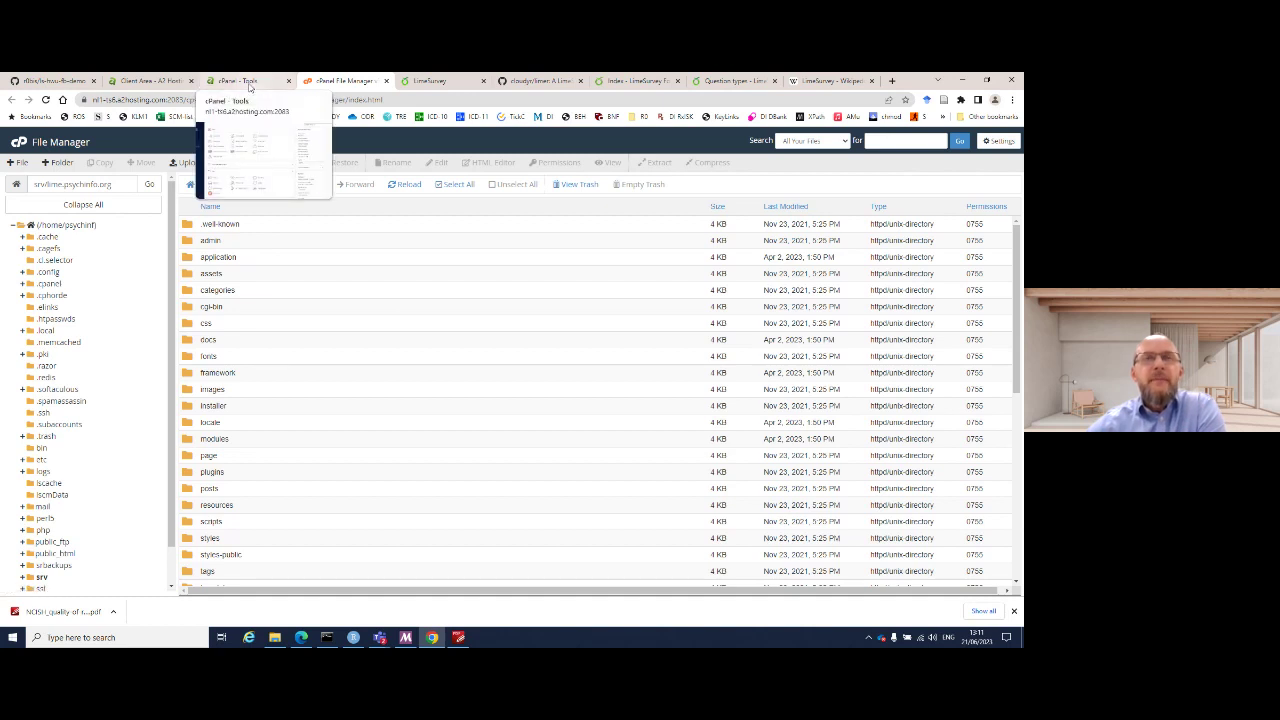
- Return to the cPanel Tools page and scroll down to the Databases section
{"action": "left_click", "coordinate": [251, 82]}
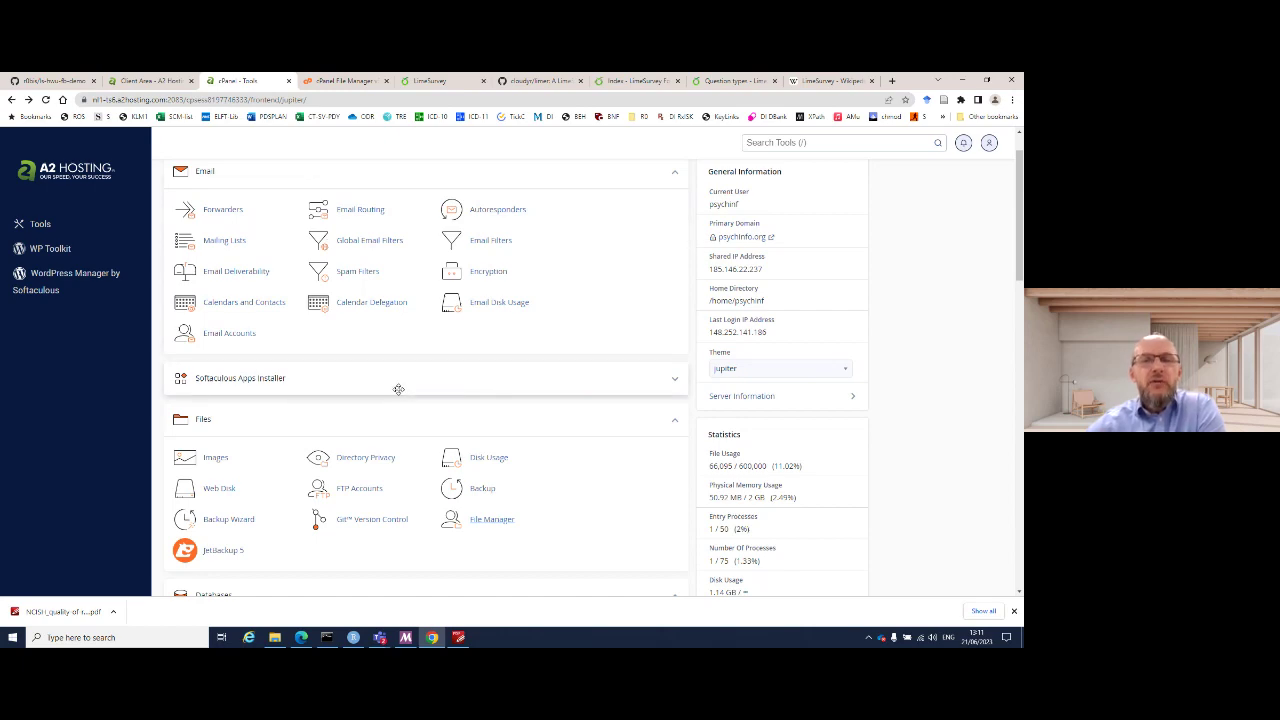
{"action": "scroll", "coordinate": [399, 390], "scroll_direction": "down", "scroll_amount": 4}
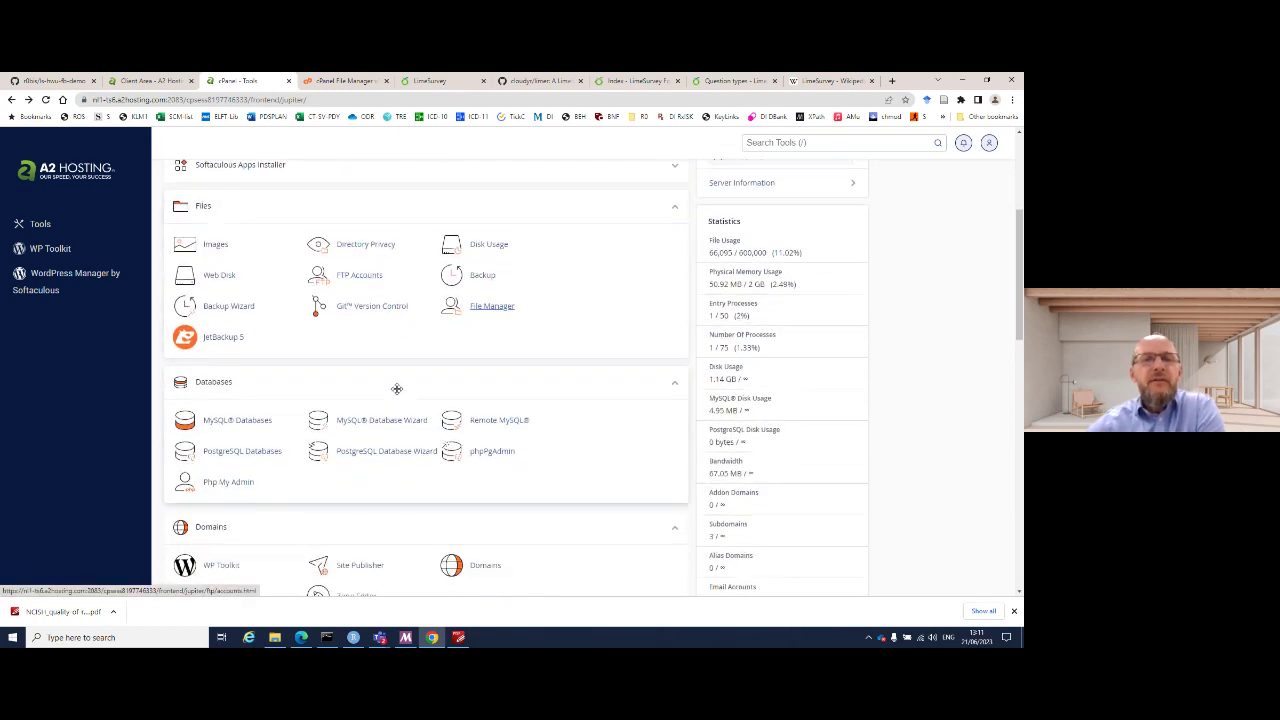
{"action": "scroll", "coordinate": [397, 392], "scroll_direction": "down", "scroll_amount": 1}
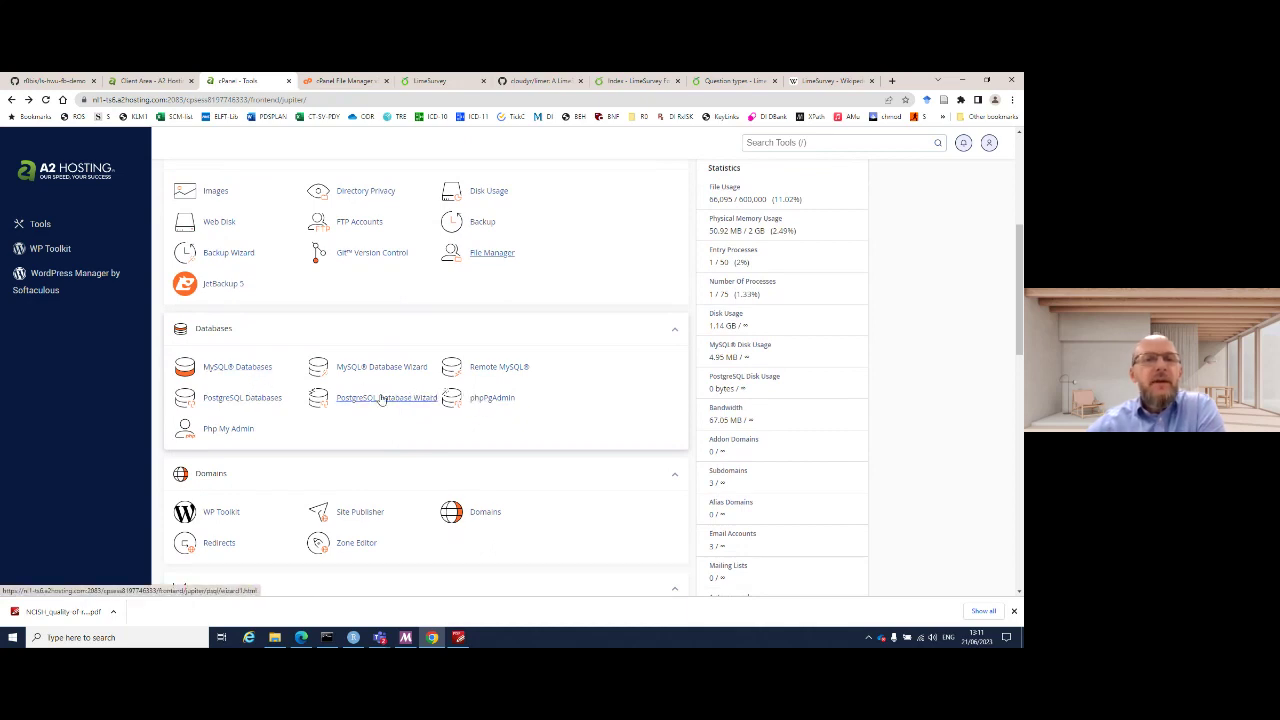
- Open phpMyAdmin, expand the psychinf database's lime_ tables, then return to the LimeSurvey admin page
{"action": "left_click", "coordinate": [229, 429]}
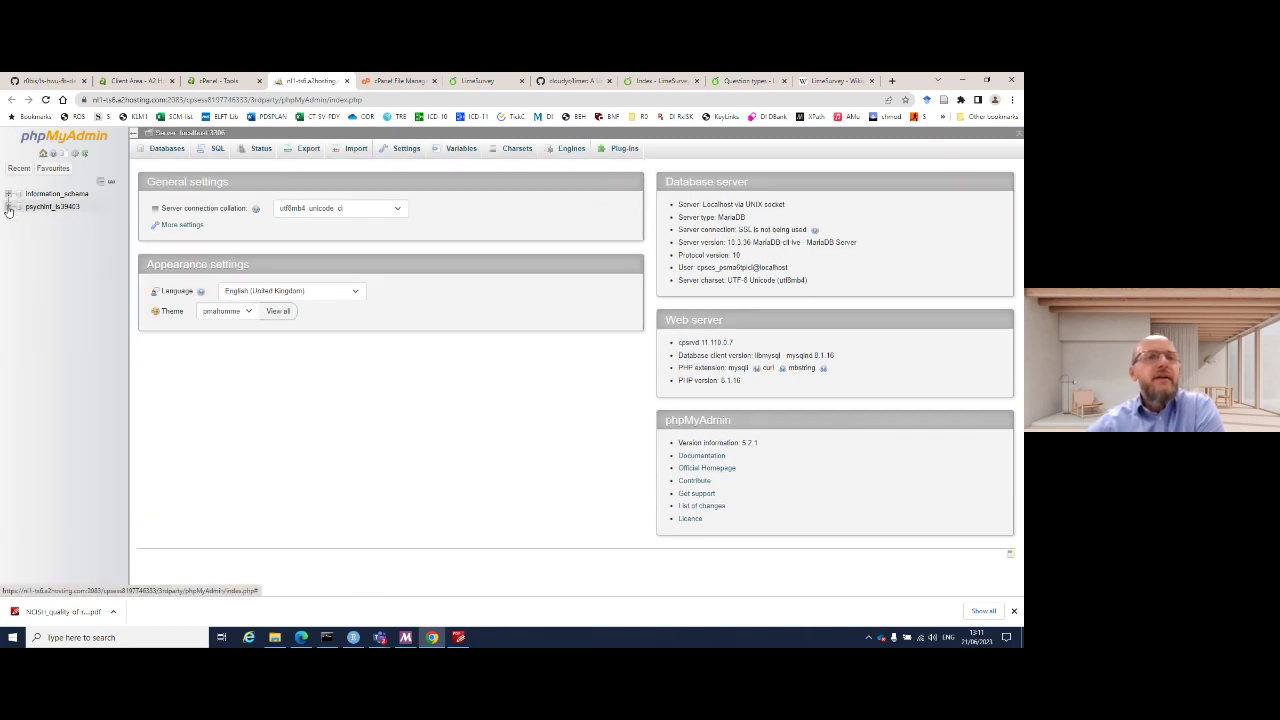
{"action": "left_click", "coordinate": [37, 208]}
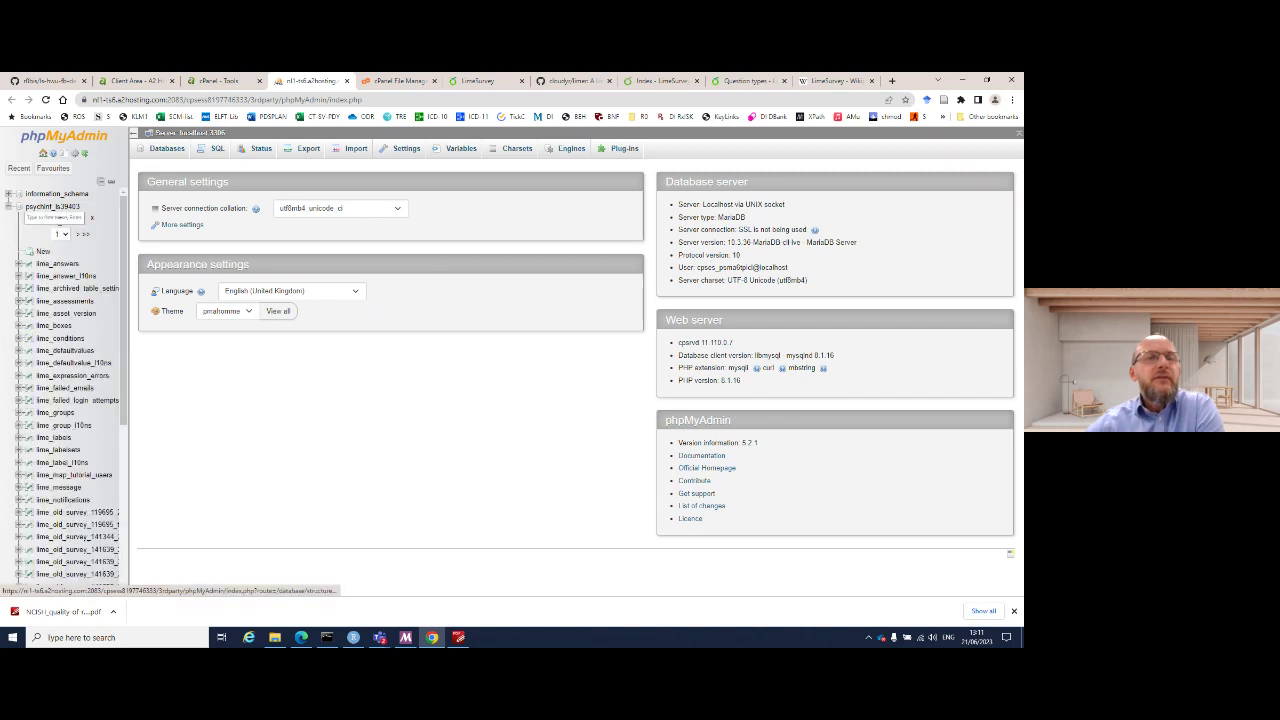
{"action": "scroll", "coordinate": [80, 330], "scroll_direction": "down", "scroll_amount": 5}
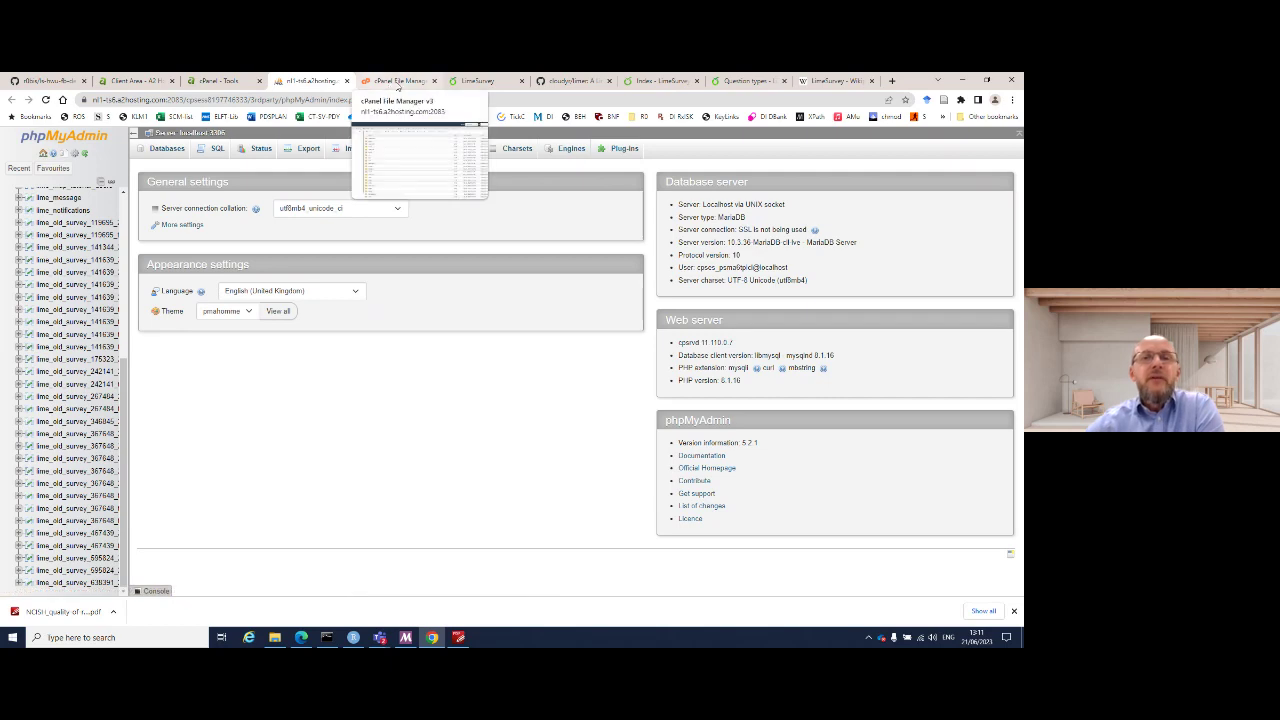
{"action": "left_click", "coordinate": [398, 80]}
{"action": "left_click", "coordinate": [478, 80]}
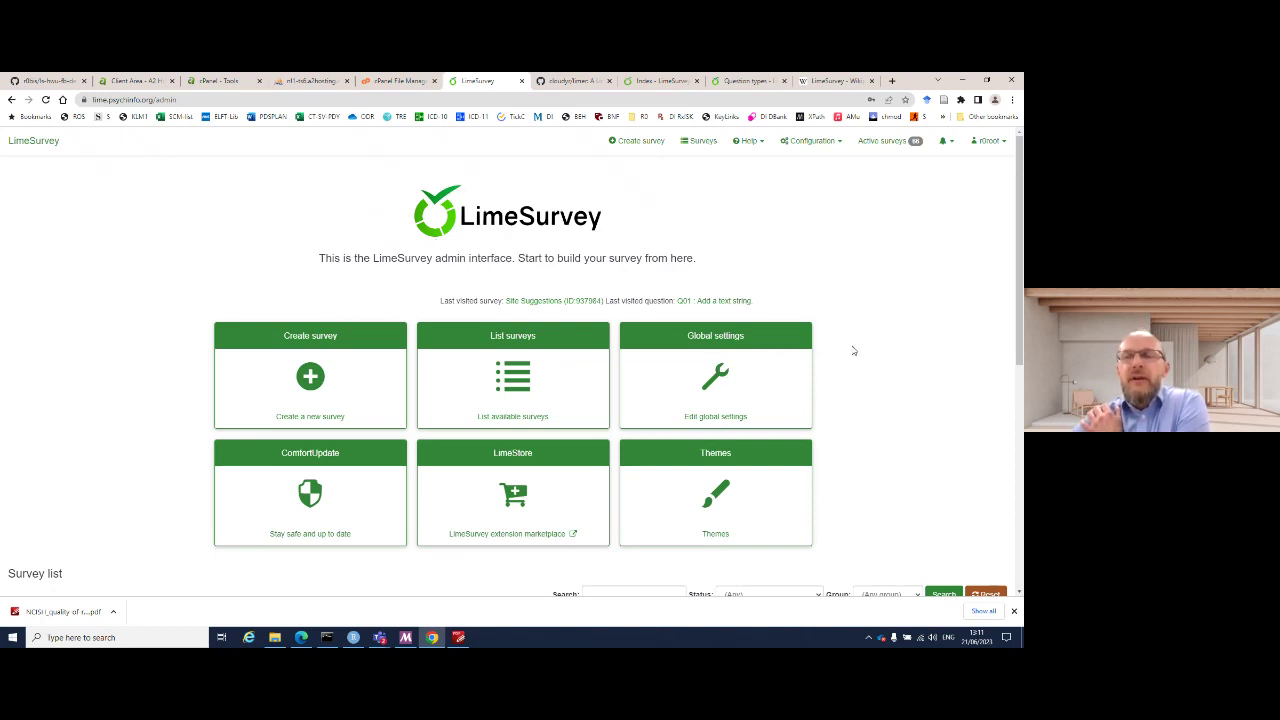
- Scroll down and back up through the LimeSurvey admin home's survey list
{"action": "scroll", "coordinate": [904, 346], "scroll_direction": "down", "scroll_amount": 1}
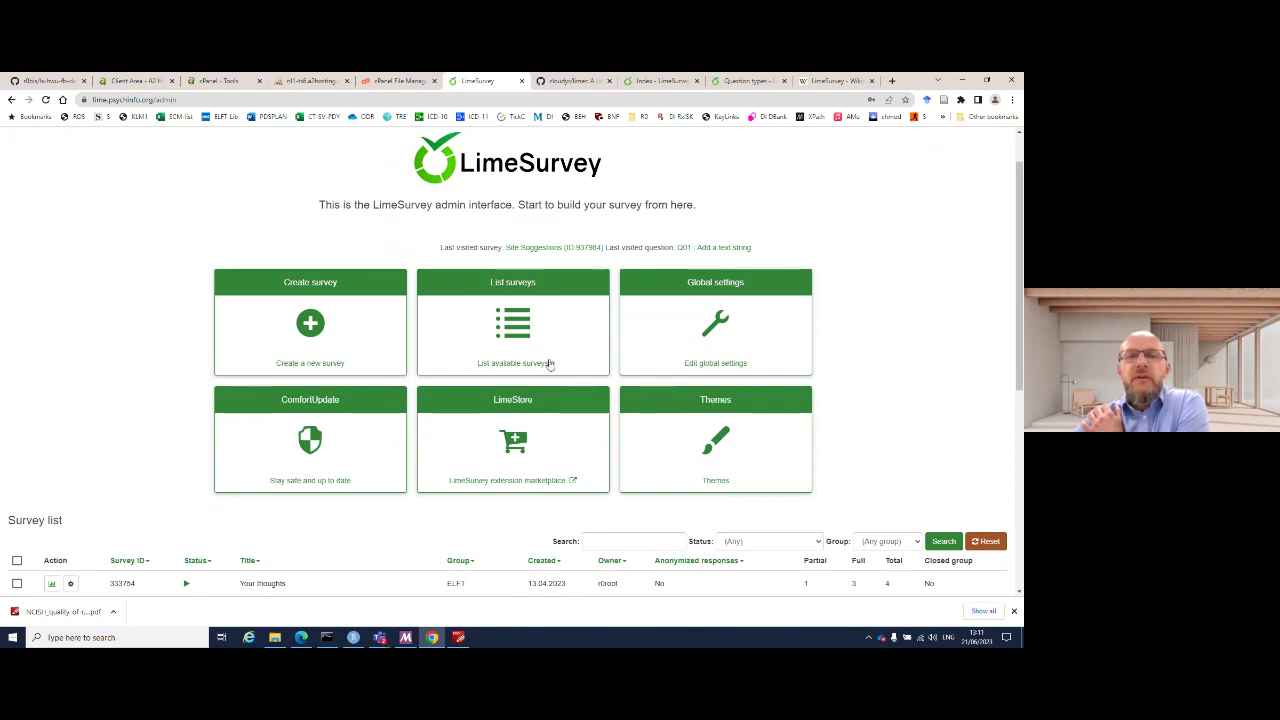
{"action": "scroll", "coordinate": [527, 370], "scroll_direction": "down", "scroll_amount": 7}
{"action": "scroll", "coordinate": [523, 376], "scroll_direction": "up", "scroll_amount": 3}
{"action": "scroll", "coordinate": [523, 376], "scroll_direction": "up", "scroll_amount": 3}
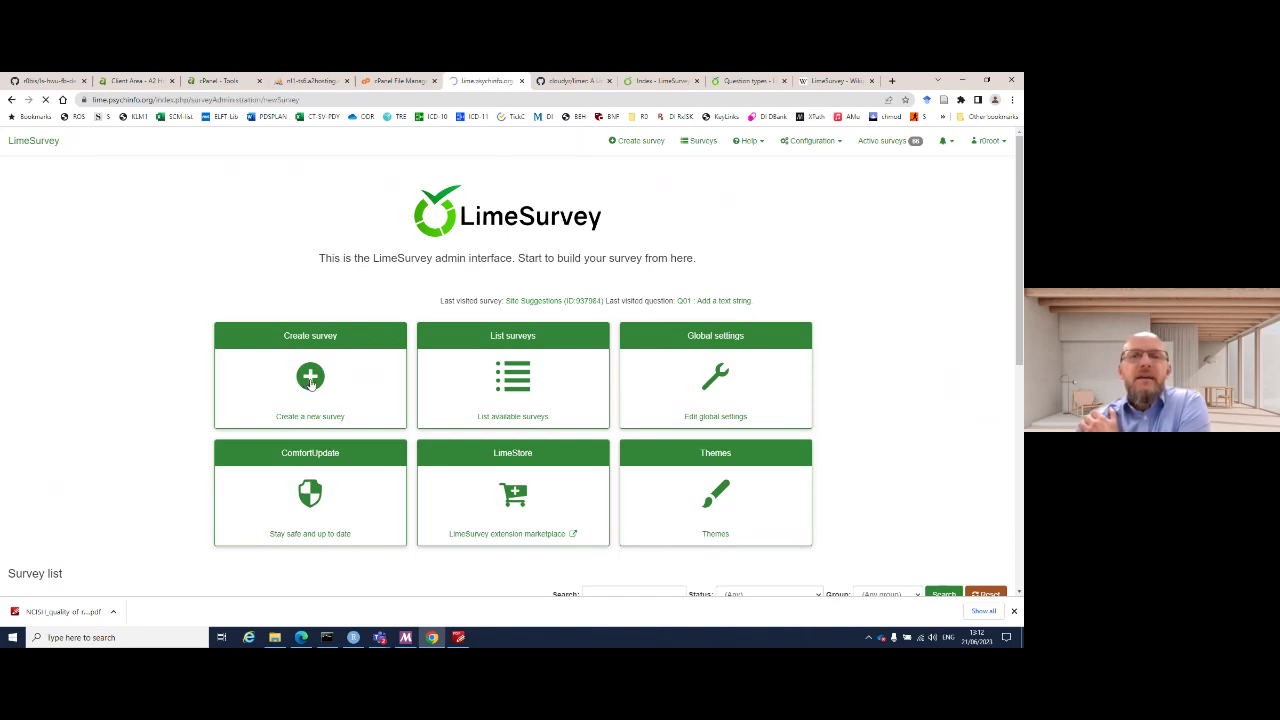
- Enter 'NHS-r Webinar' as the survey title, then view the Import survey form
{"action": "left_click", "coordinate": [280, 289]}
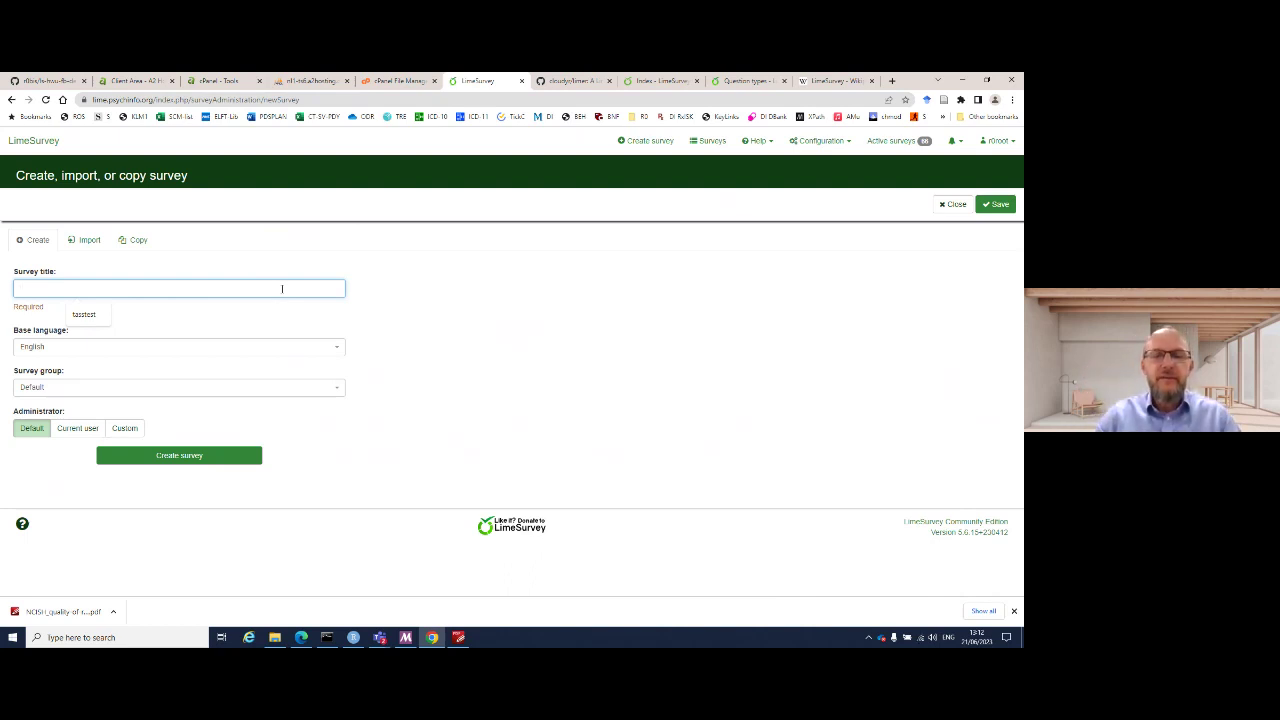
{"action": "type", "text": "NHS-r Webinar"}
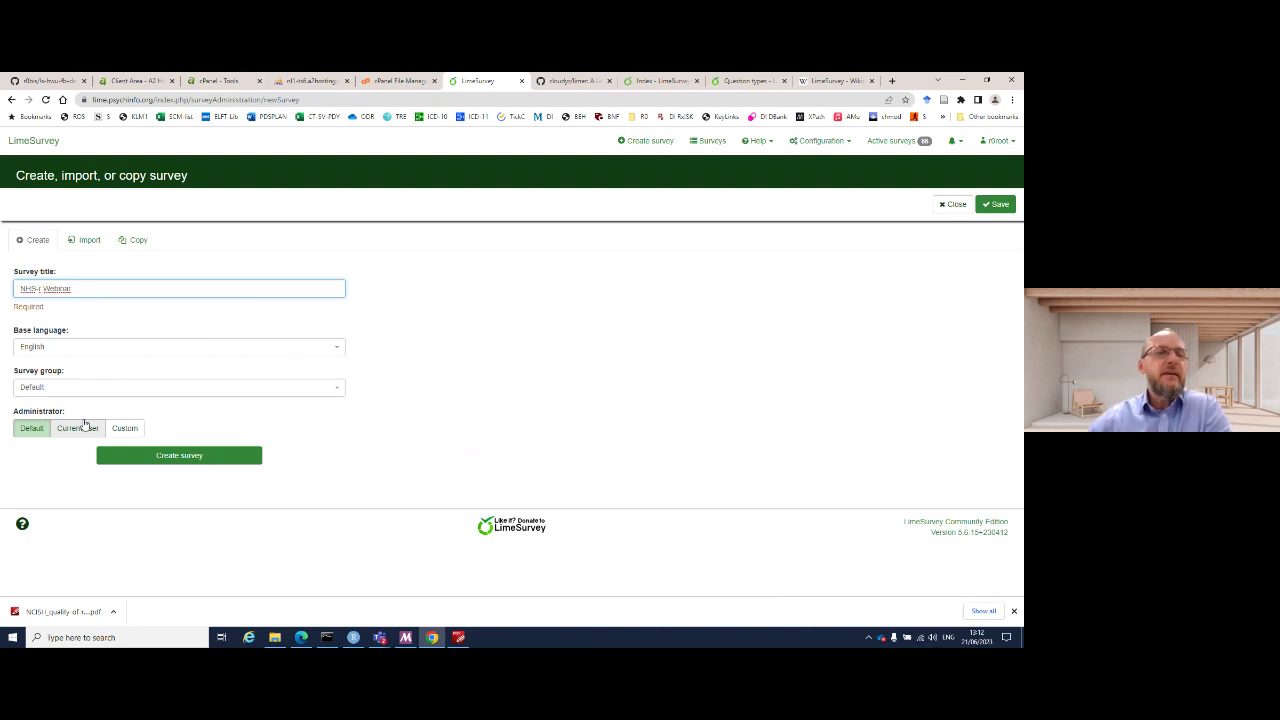
{"action": "left_click", "coordinate": [91, 245]}
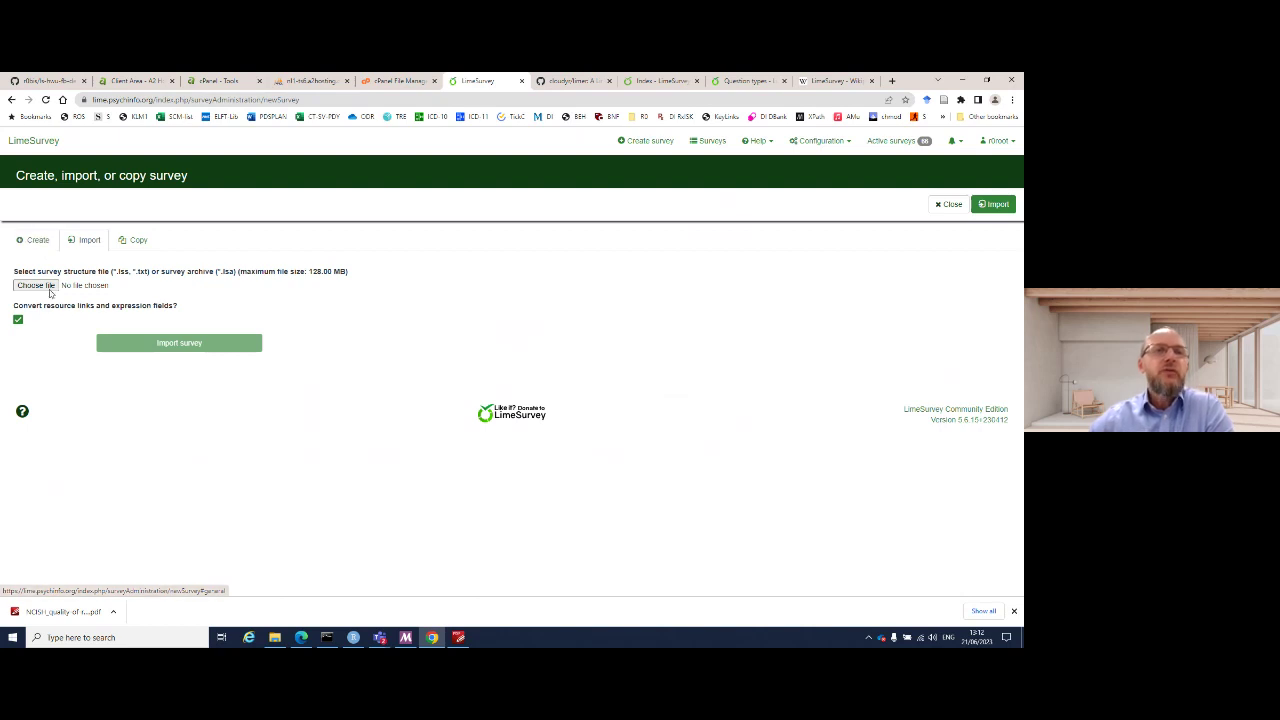
- Check the surveys available to copy without choosing one, then go back to the Create form
{"action": "left_click", "coordinate": [121, 248]}
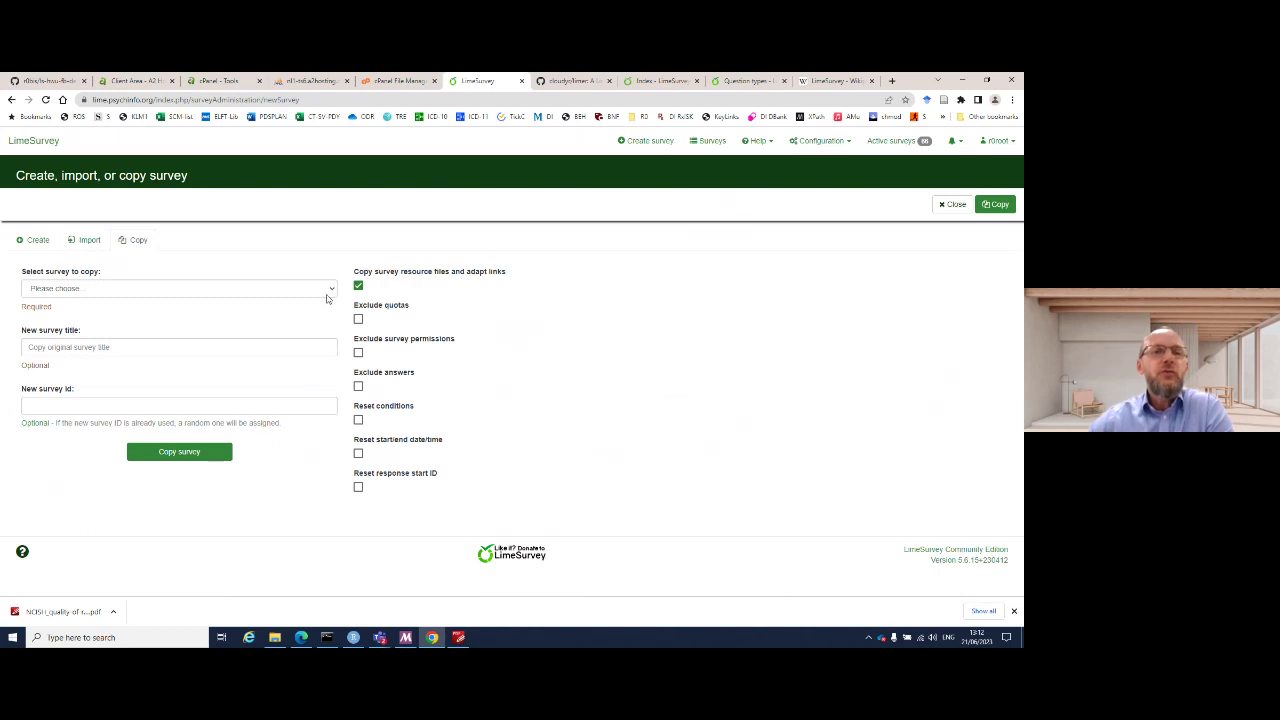
{"action": "left_click", "coordinate": [329, 292]}
{"action": "mouse_move", "coordinate": [333, 307]}
{"action": "left_mouse_down"}
{"action": "mouse_move", "coordinate": [336, 340]}
{"action": "mouse_move", "coordinate": [340, 299]}
{"action": "left_mouse_up"}
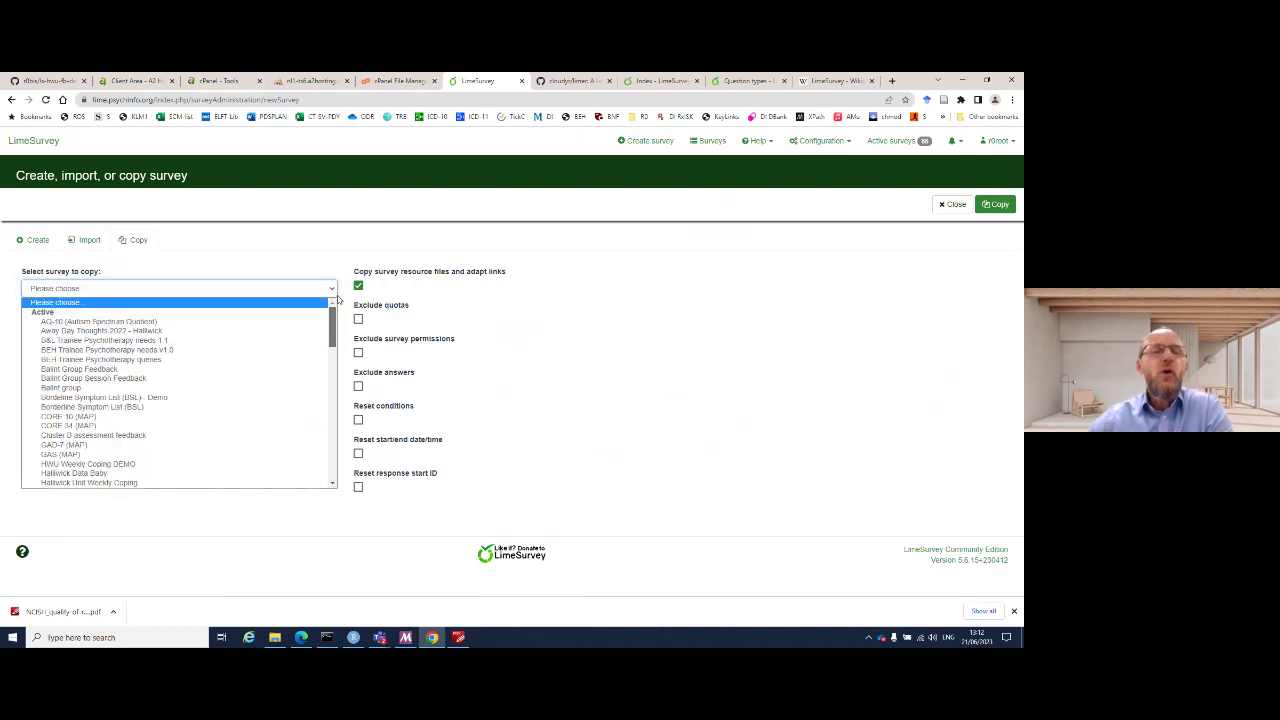
{"action": "left_click", "coordinate": [270, 256]}
{"action": "left_click", "coordinate": [35, 243]}
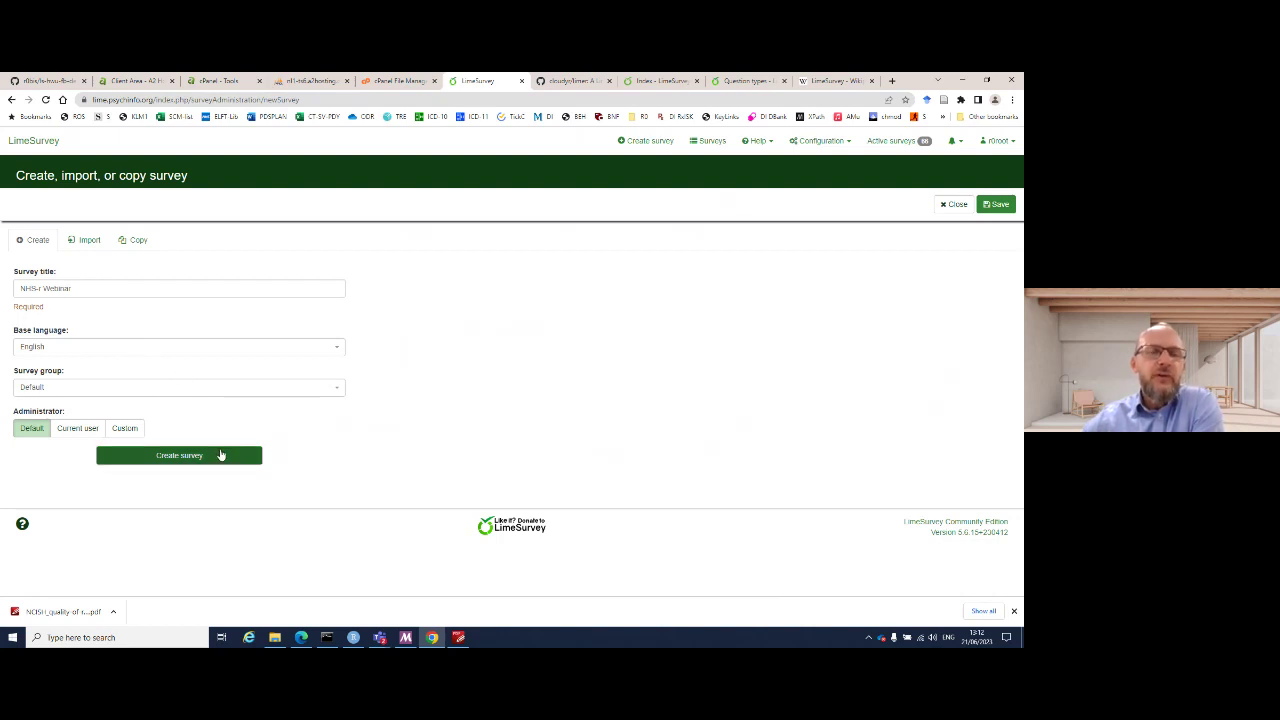
- Create the NHS-r Webinar survey and view the summary of My first question group
{"action": "left_click", "coordinate": [221, 455]}
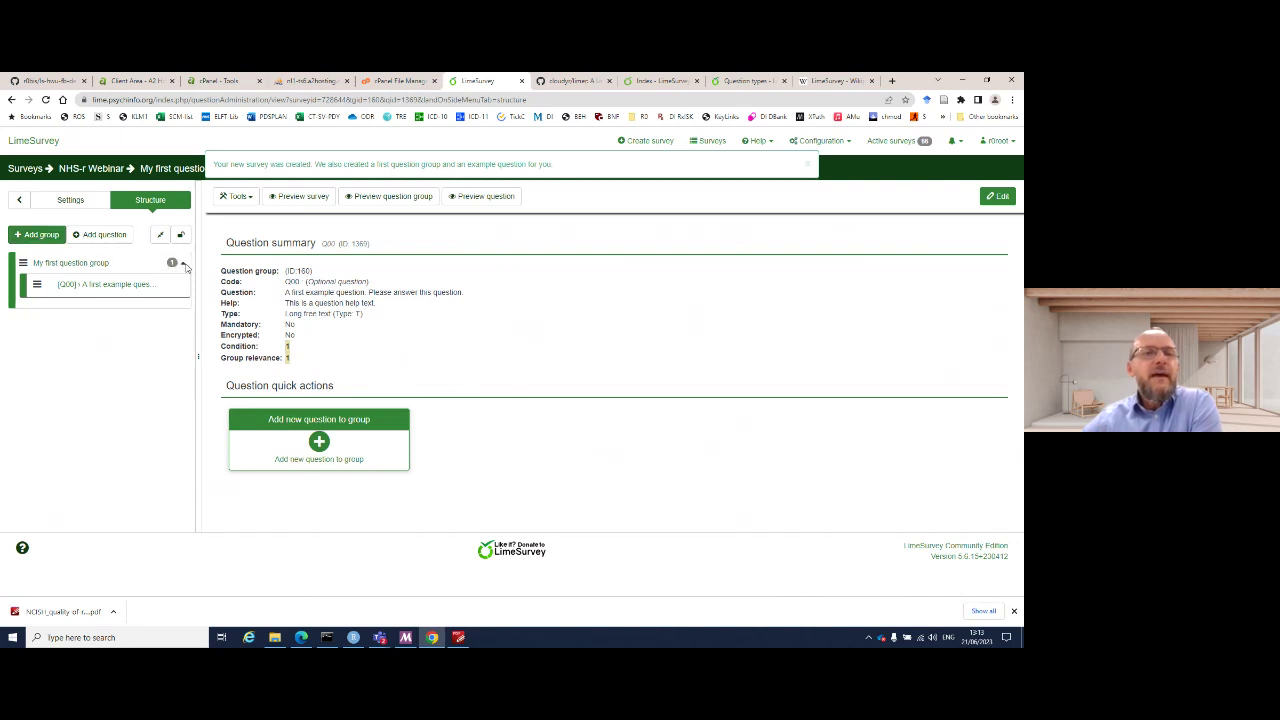
{"action": "left_click", "coordinate": [182, 264]}
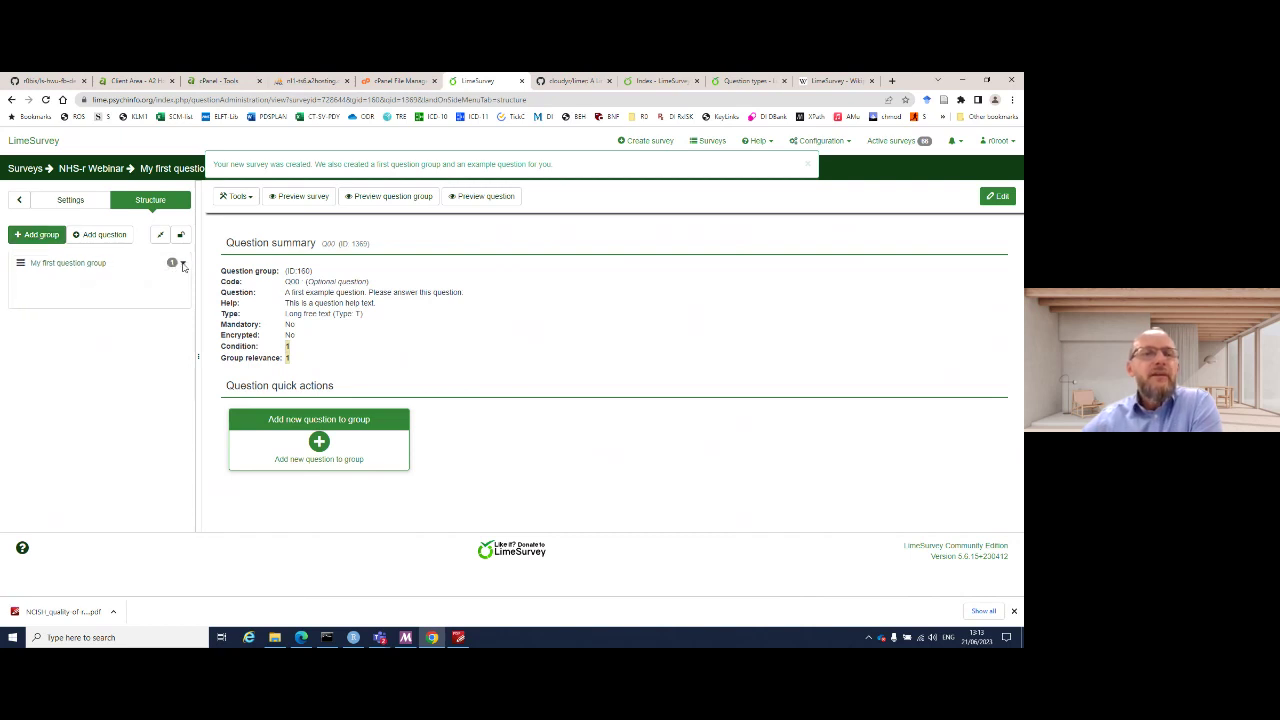
{"action": "left_click", "coordinate": [54, 265]}
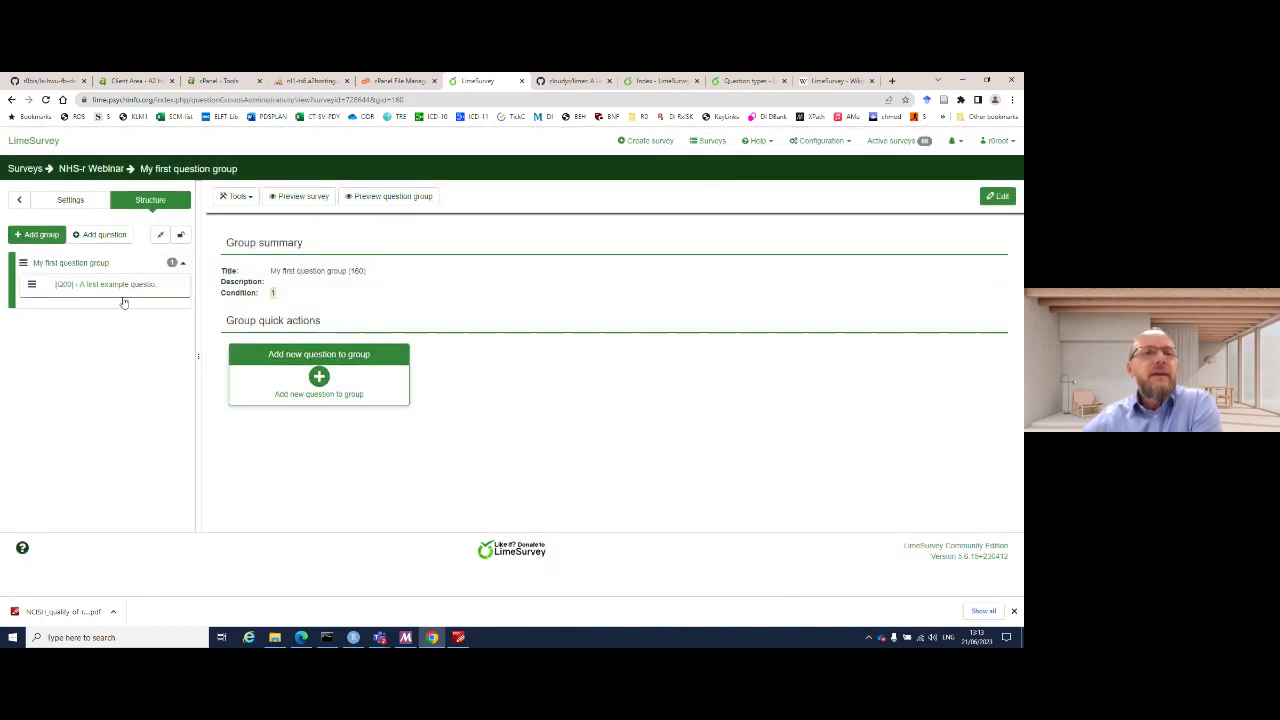
- Add a new question group titled 'main' and save it
{"action": "left_click", "coordinate": [40, 235]}
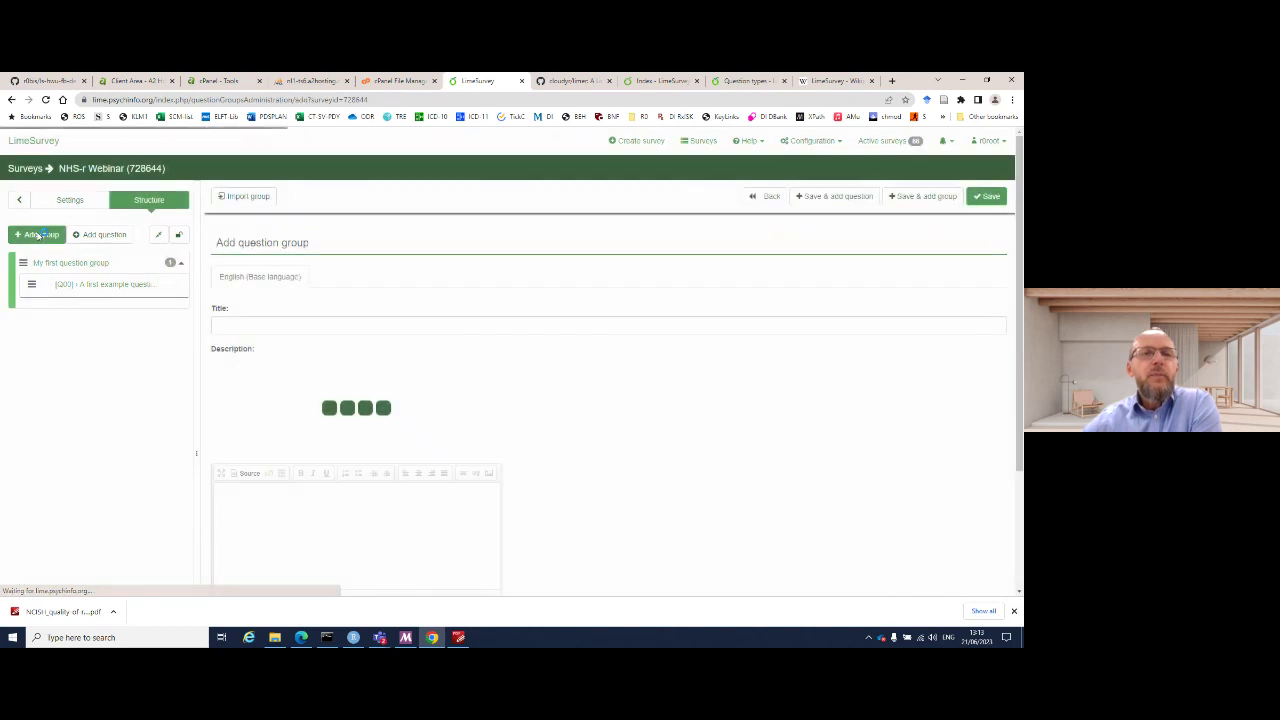
{"action": "left_click", "coordinate": [338, 322]}
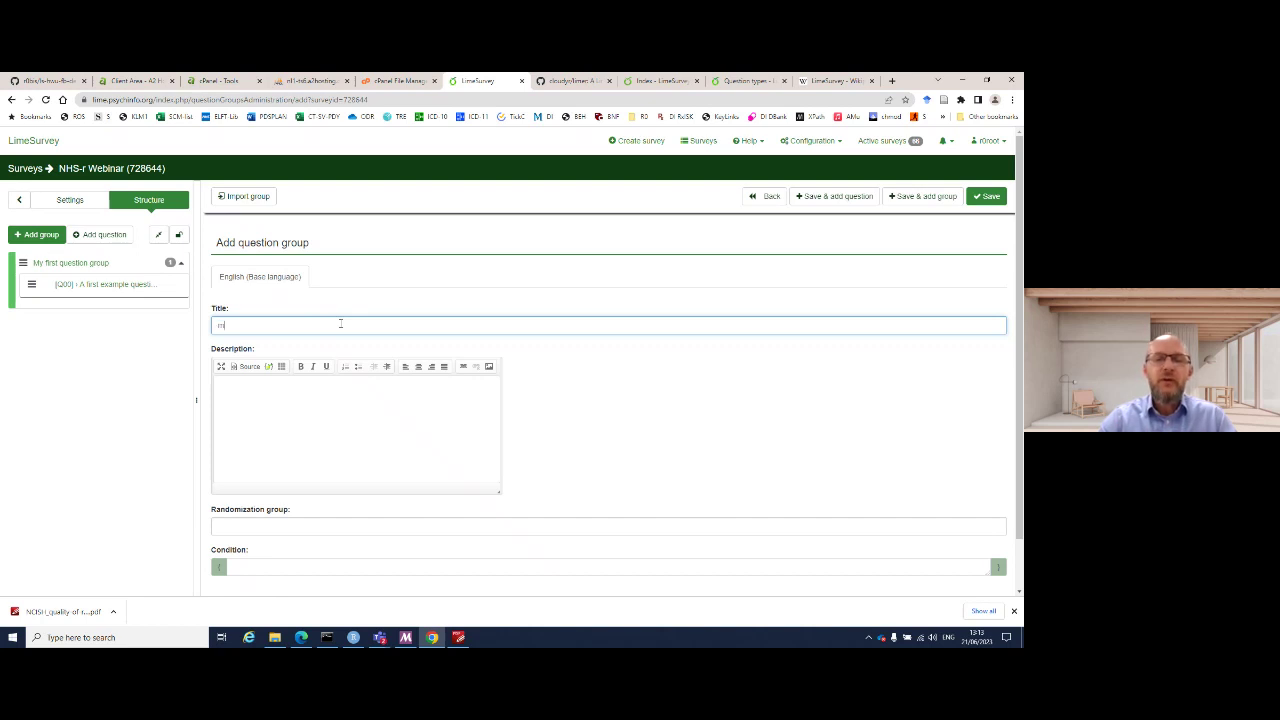
{"action": "type", "text": "ain"}
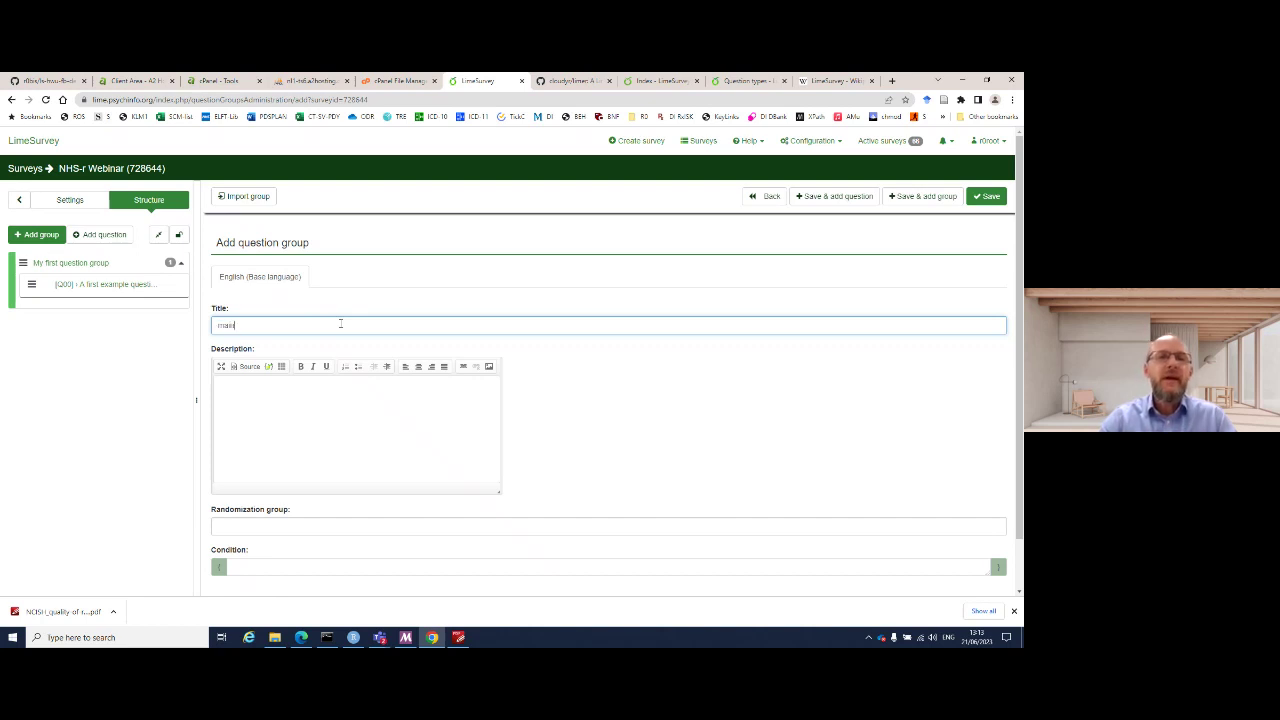
{"action": "left_click", "coordinate": [982, 197]}
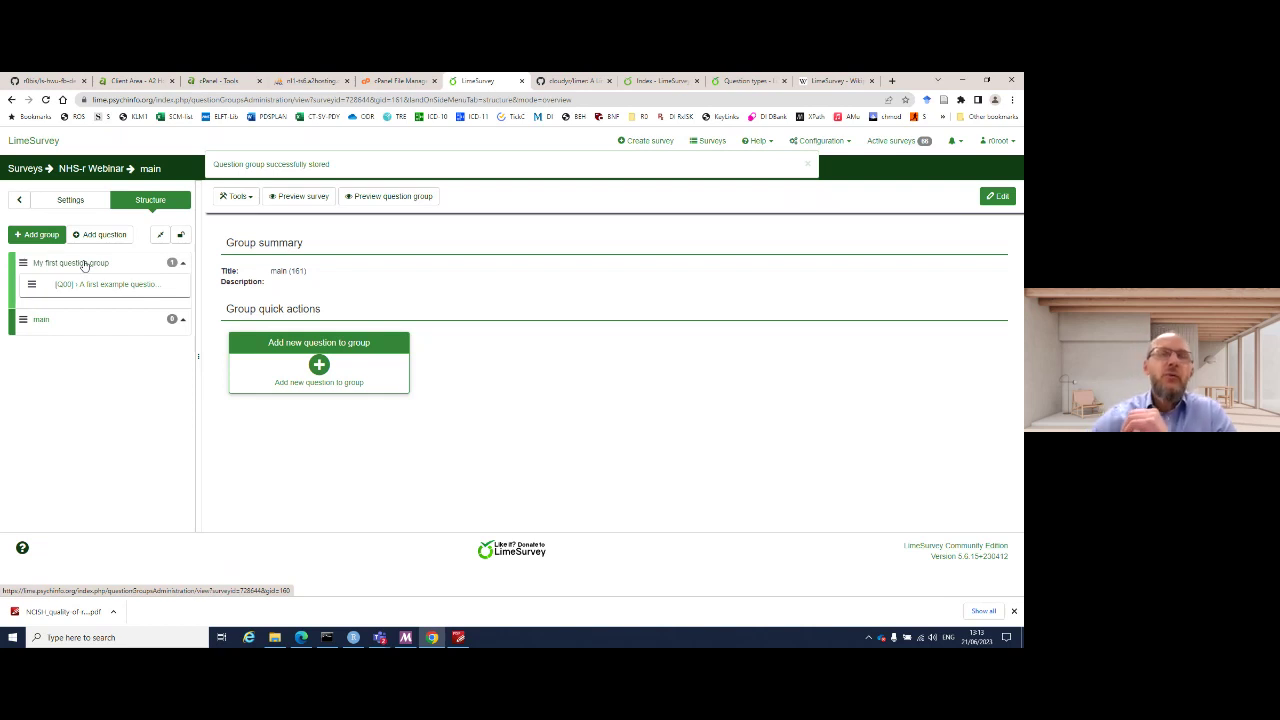
- Rename My first question group to 'nonsense' and save it
{"action": "left_click", "coordinate": [85, 264]}
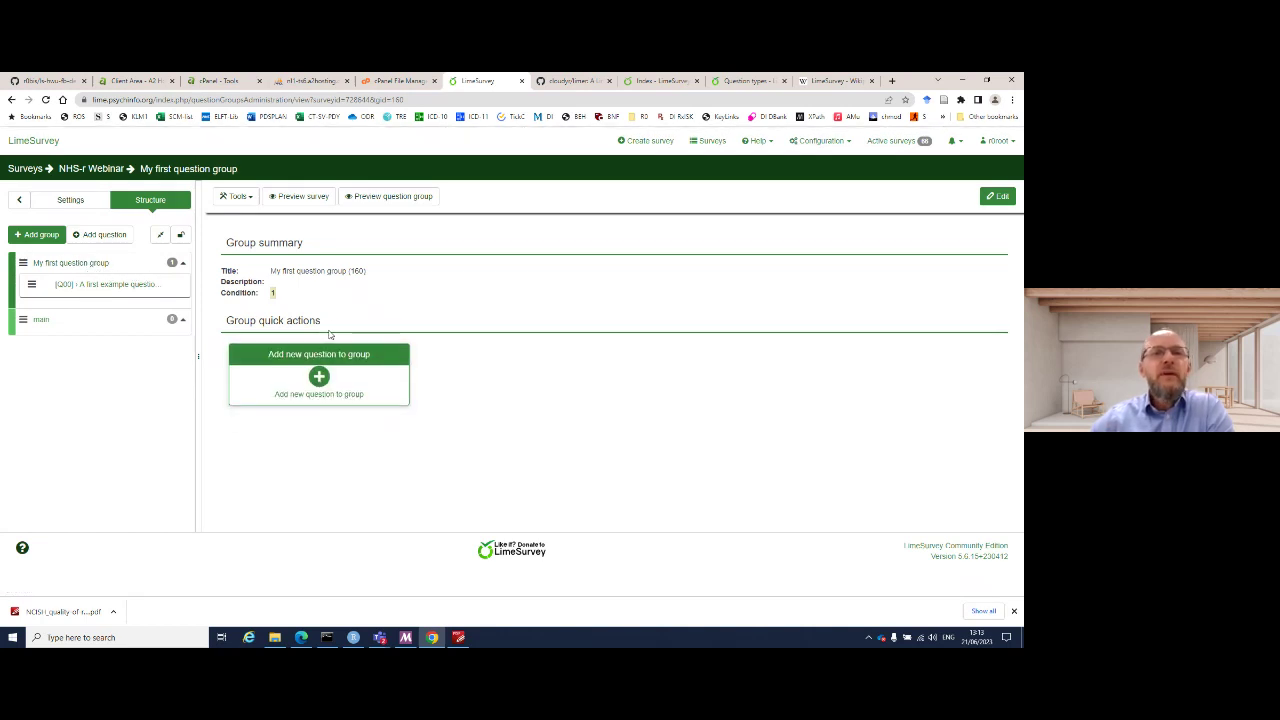
{"action": "left_click", "coordinate": [1000, 197]}
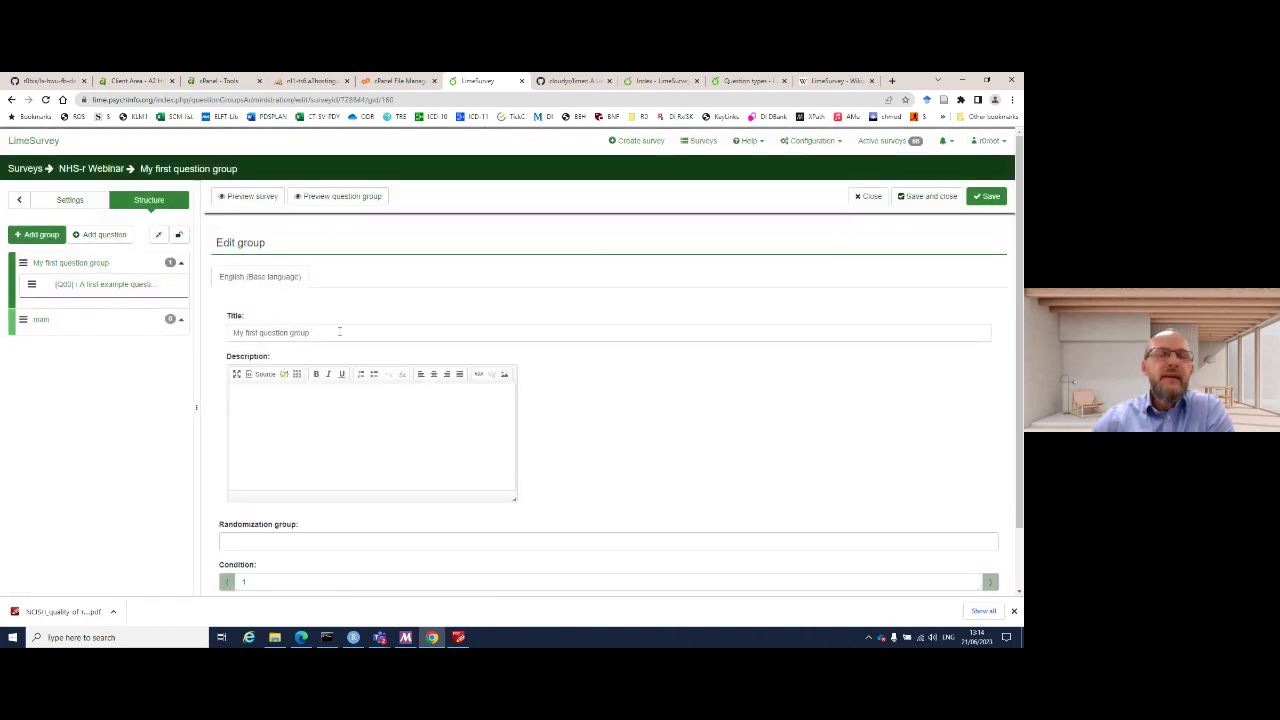
{"action": "left_click_drag", "start_coordinate": [339, 331], "coordinate": [226, 335]}
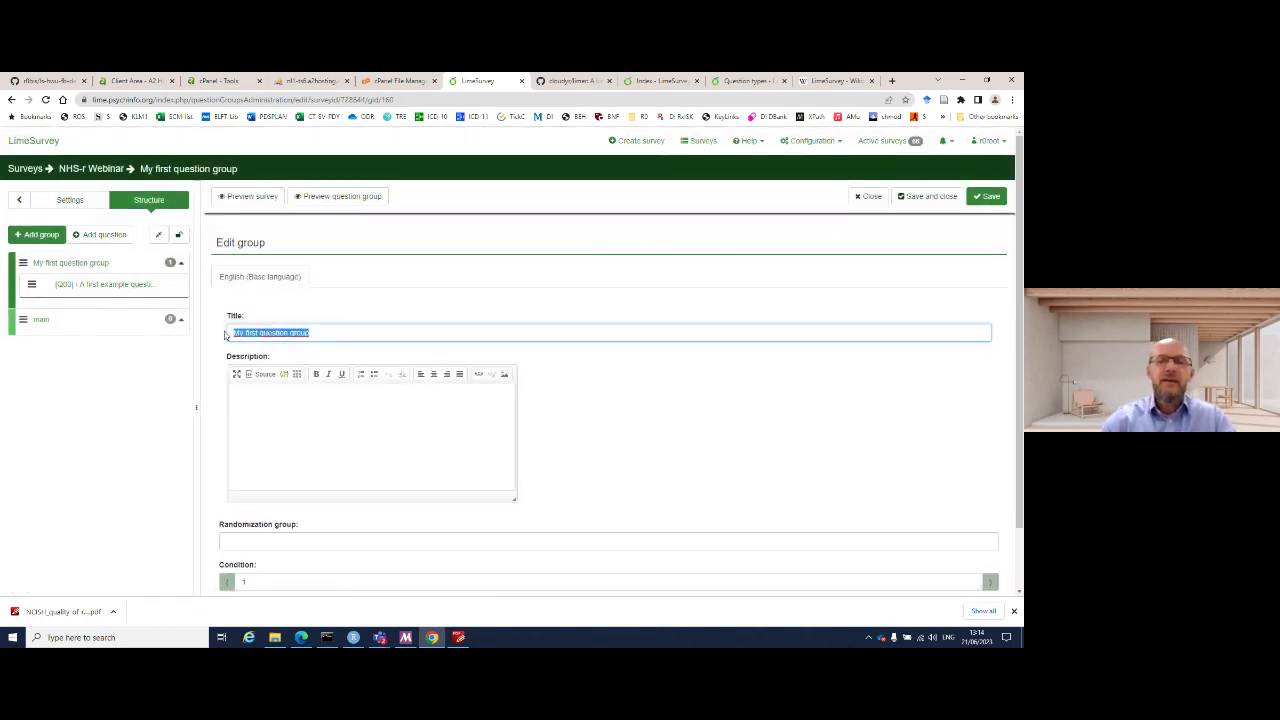
{"action": "type", "text": "In"}
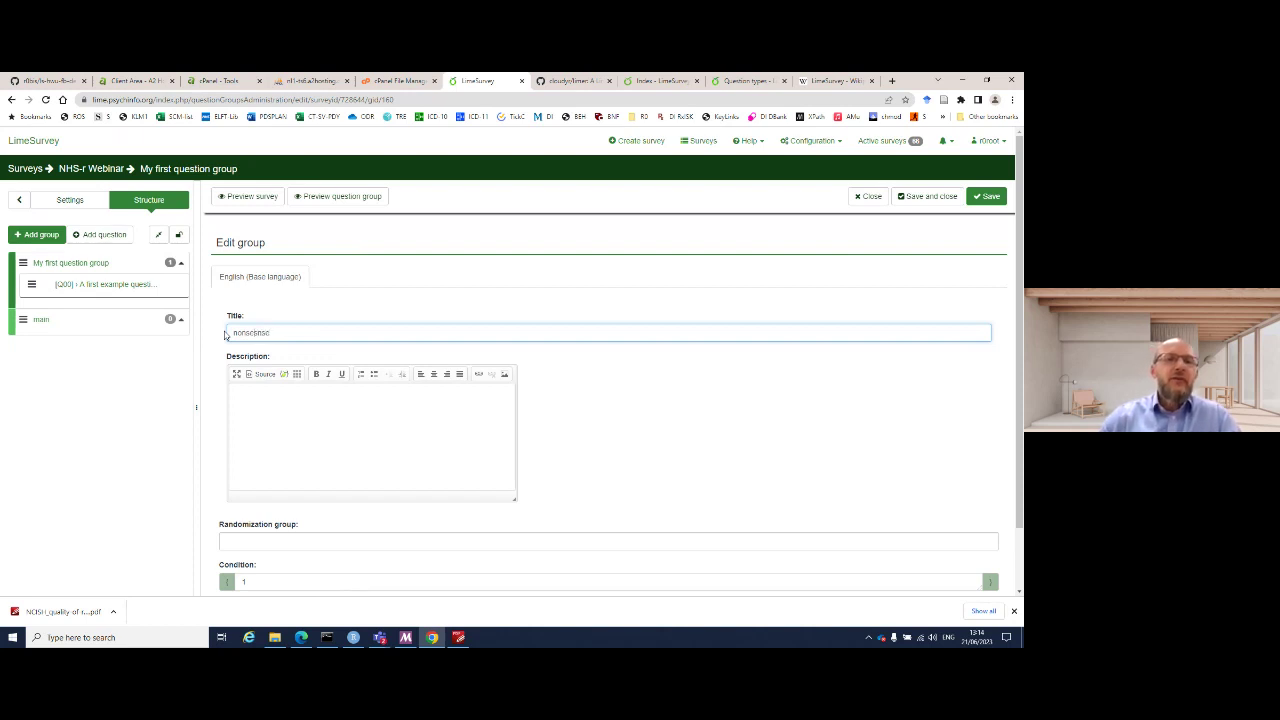
{"action": "key", "text": "BackSpace"}
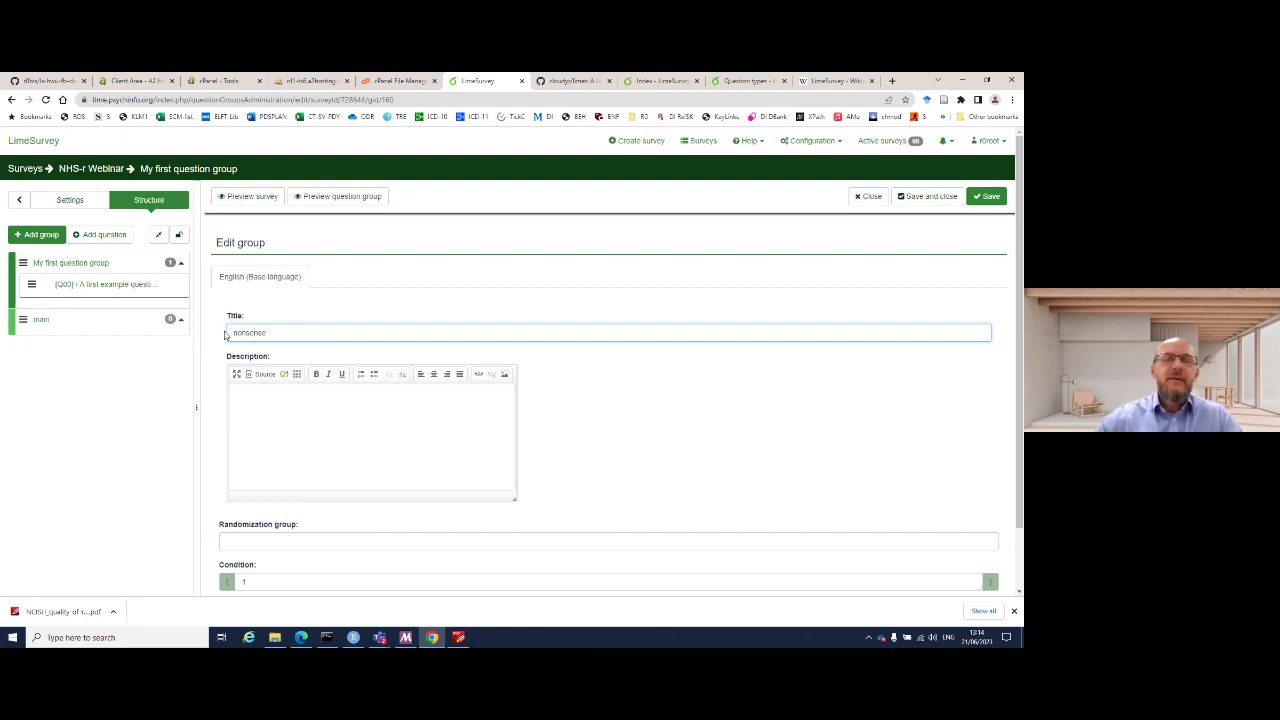
{"action": "left_click", "coordinate": [988, 196]}
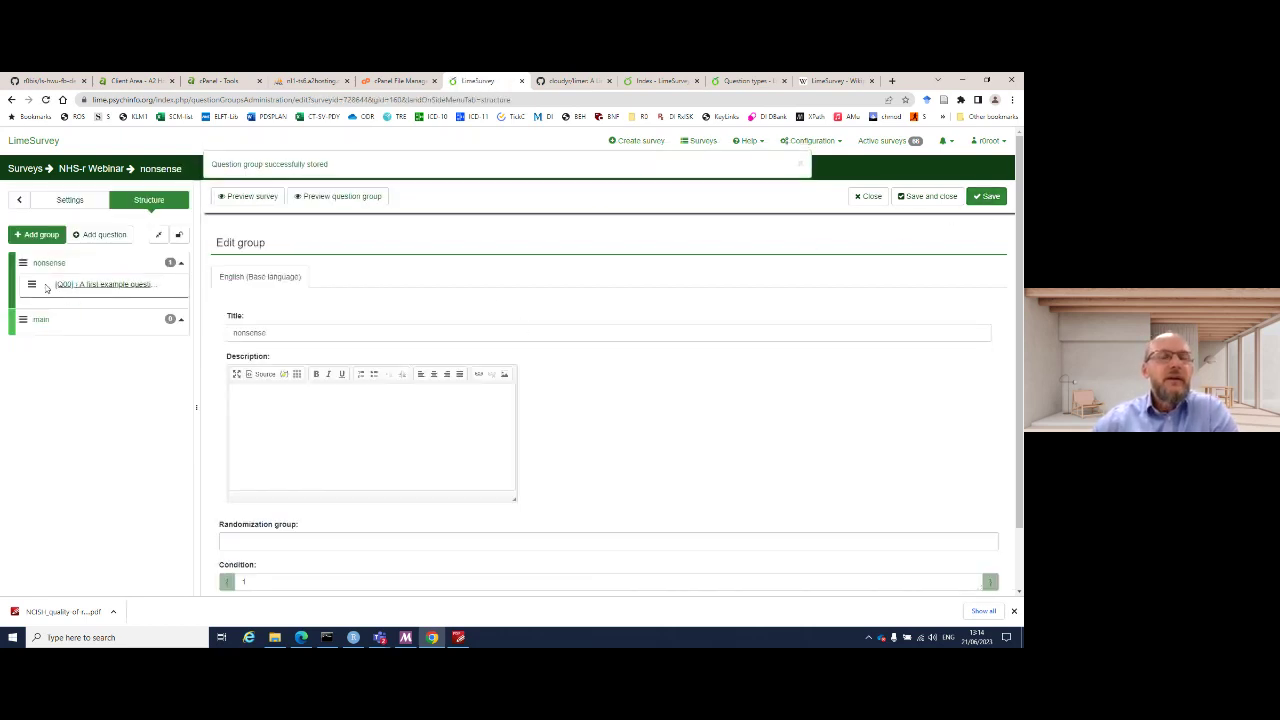
- Switch between the group summaries, ending on the empty main group's summary
{"action": "left_click", "coordinate": [40, 320]}
{"action": "left_click", "coordinate": [55, 263]}
{"action": "left_click", "coordinate": [42, 320]}
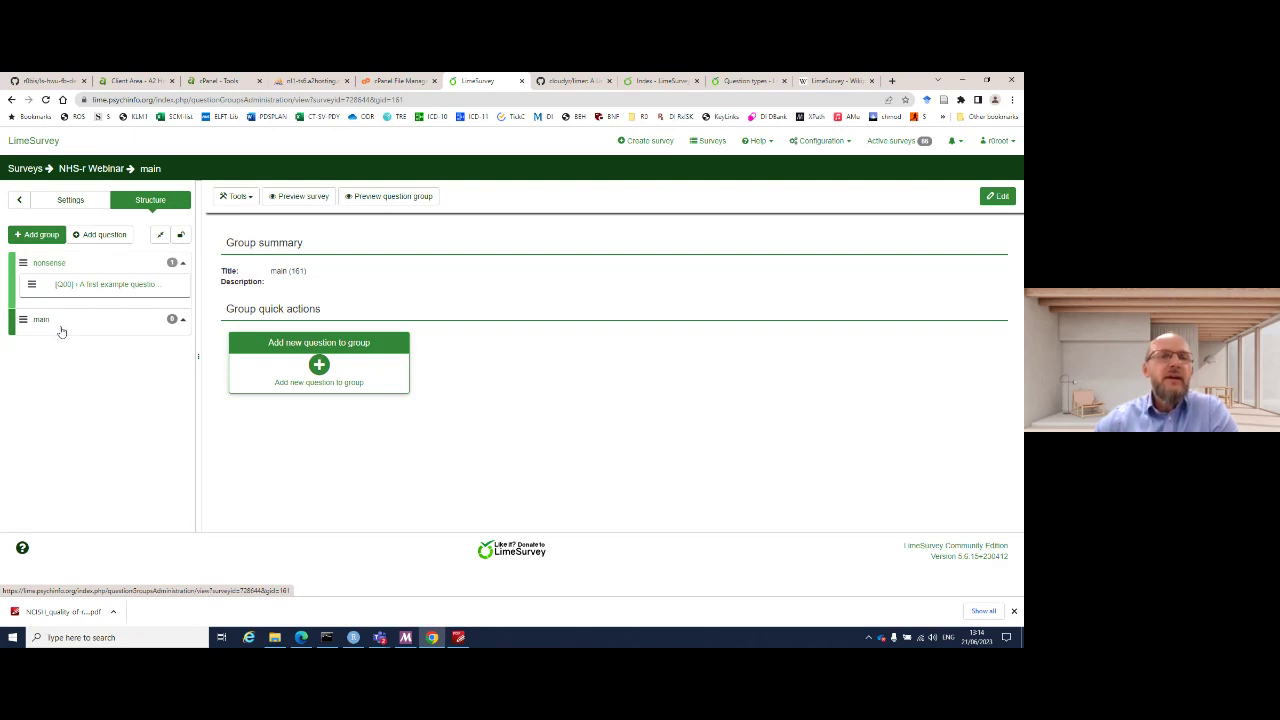
- Start a new question in the main group and check the question types in the manual
{"action": "left_click", "coordinate": [108, 235]}
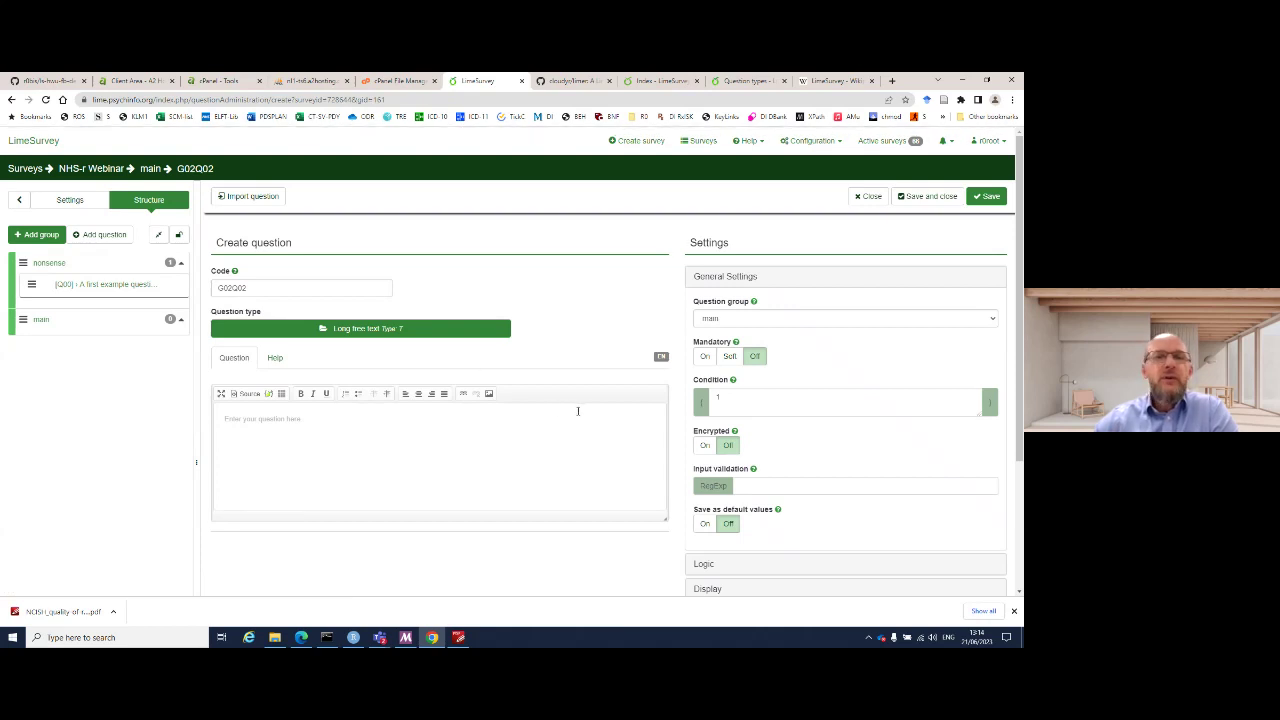
{"action": "scroll", "coordinate": [570, 413], "scroll_direction": "down", "scroll_amount": 1}
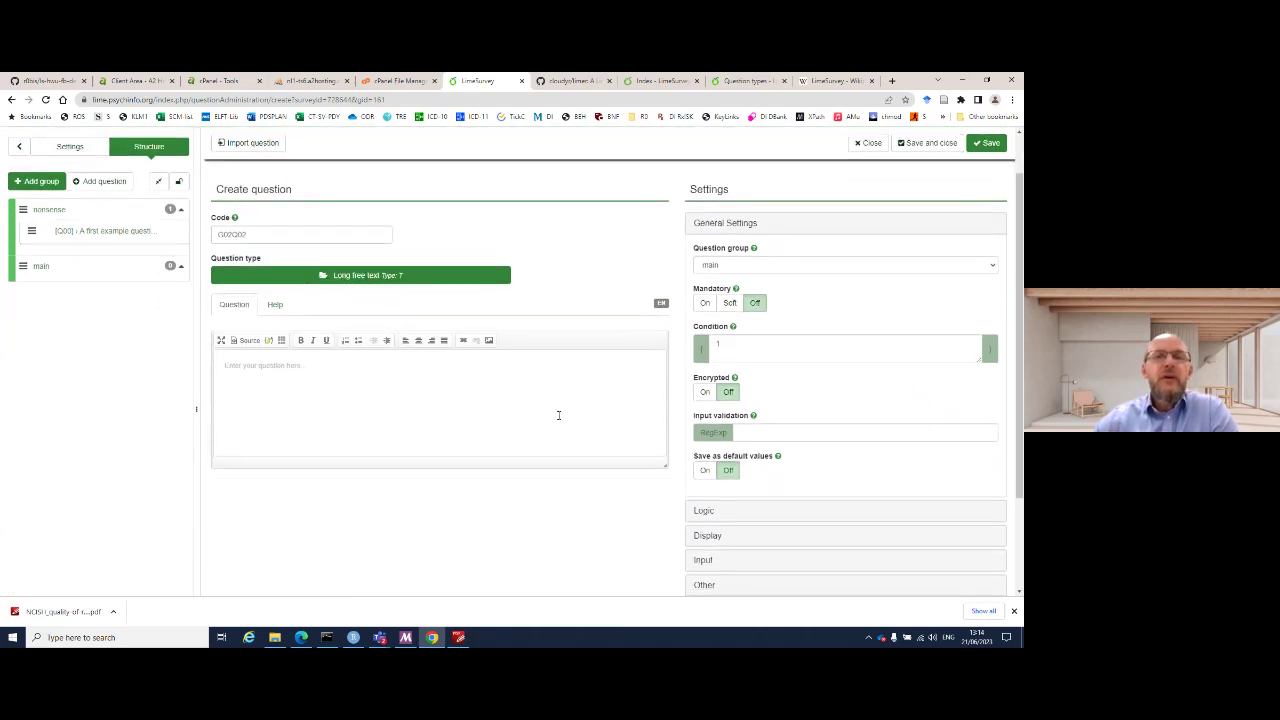
{"action": "left_click", "coordinate": [380, 278]}
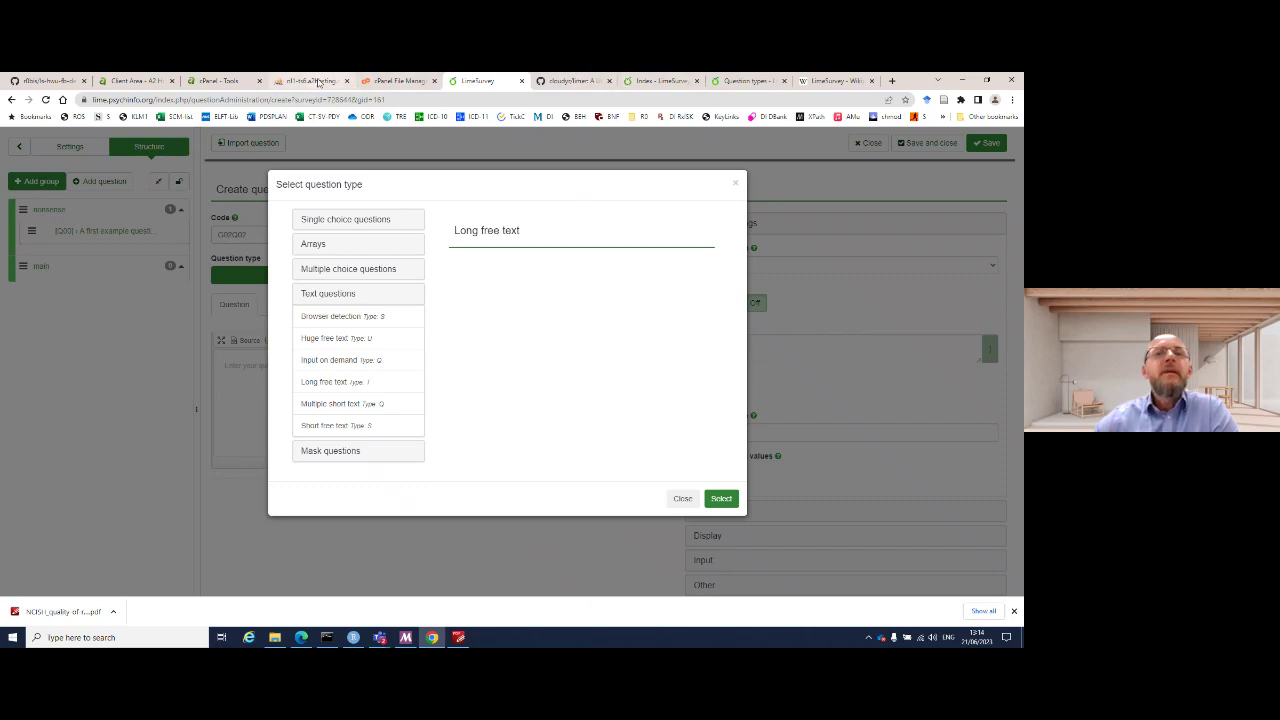
{"action": "left_click", "coordinate": [746, 84]}
{"action": "scroll", "coordinate": [688, 355], "scroll_direction": "down", "scroll_amount": 3}
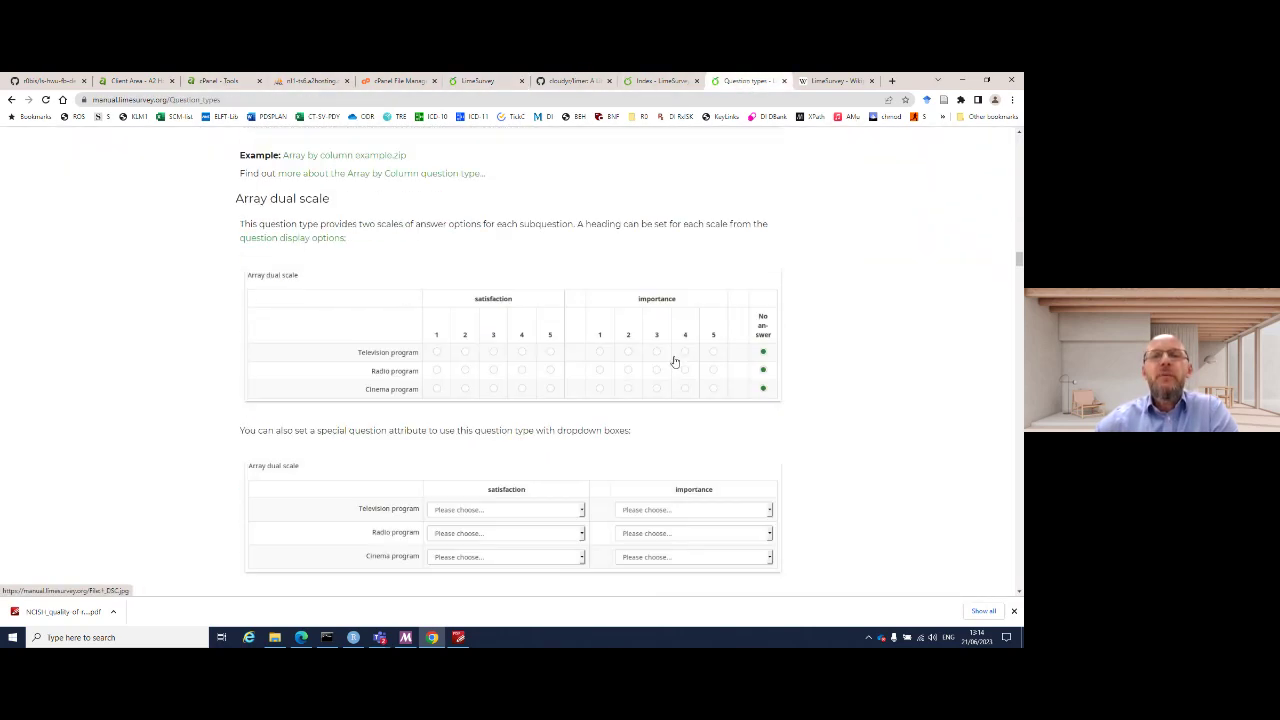
{"action": "scroll", "coordinate": [673, 362], "scroll_direction": "up", "scroll_amount": 10}
{"action": "left_click", "coordinate": [484, 81]}
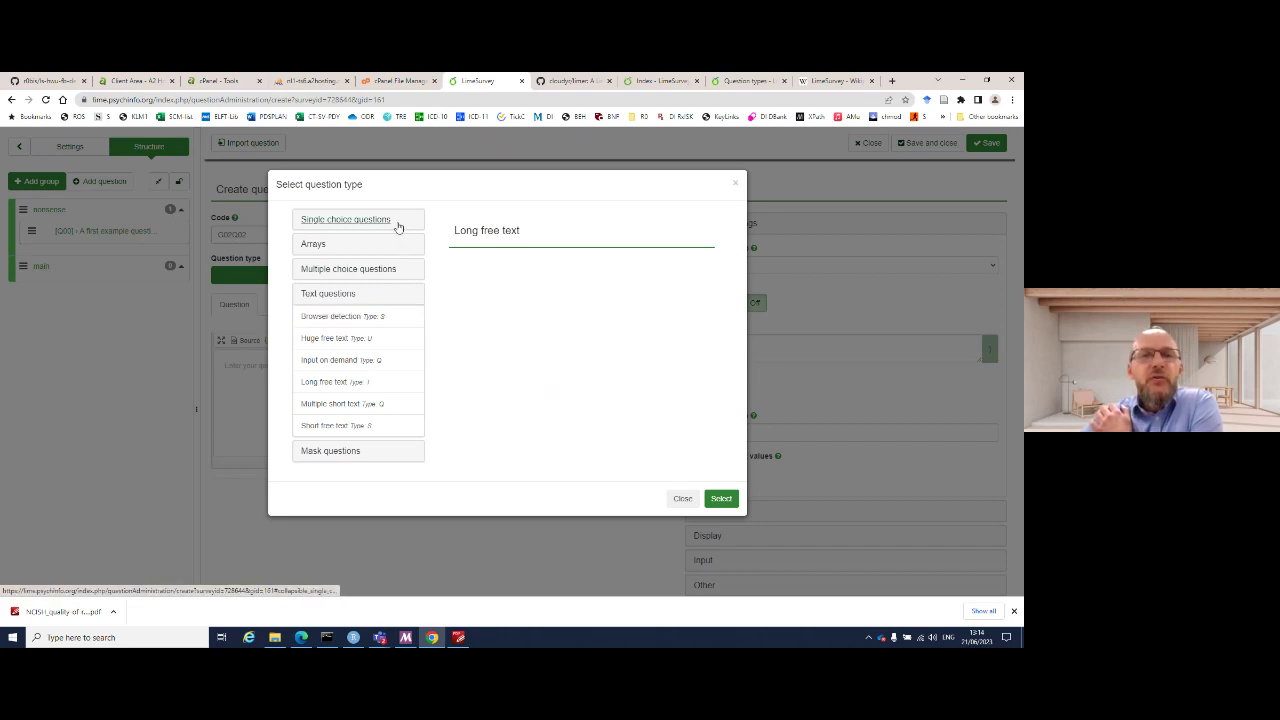
- Make the question Long free text and enter 'What would you like to say?'
{"action": "left_click", "coordinate": [357, 300]}
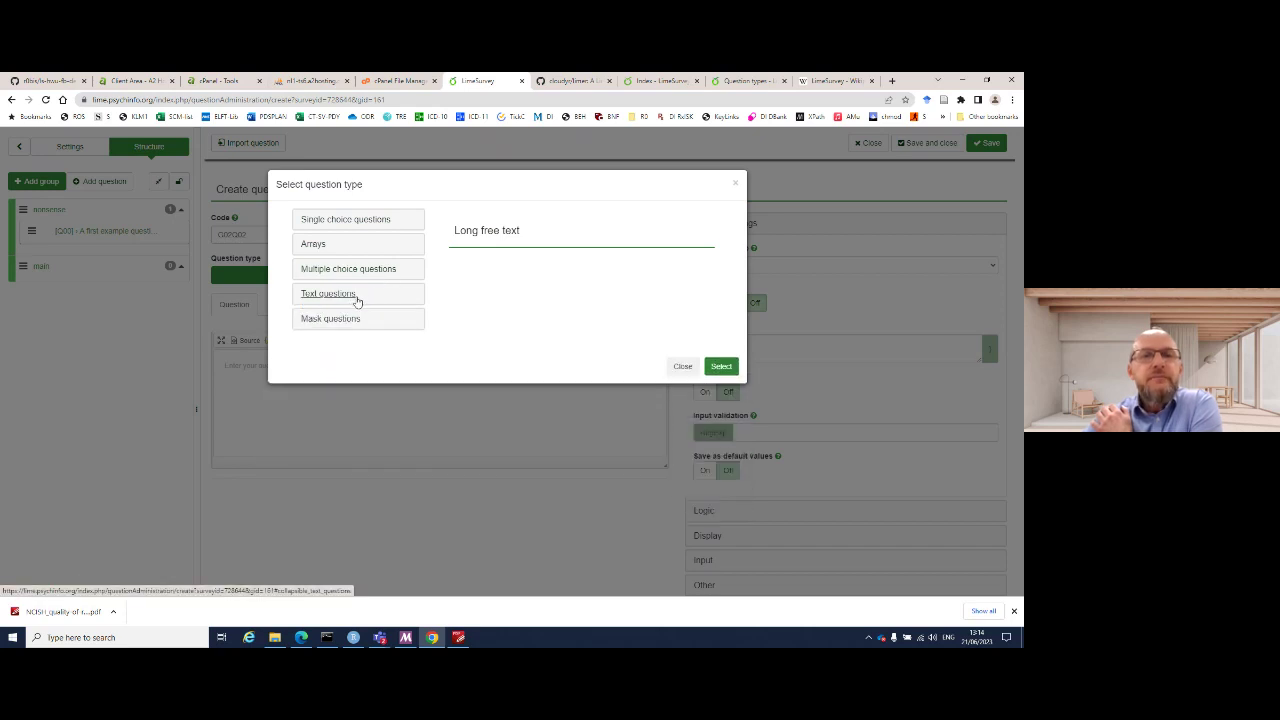
{"action": "left_click", "coordinate": [357, 297]}
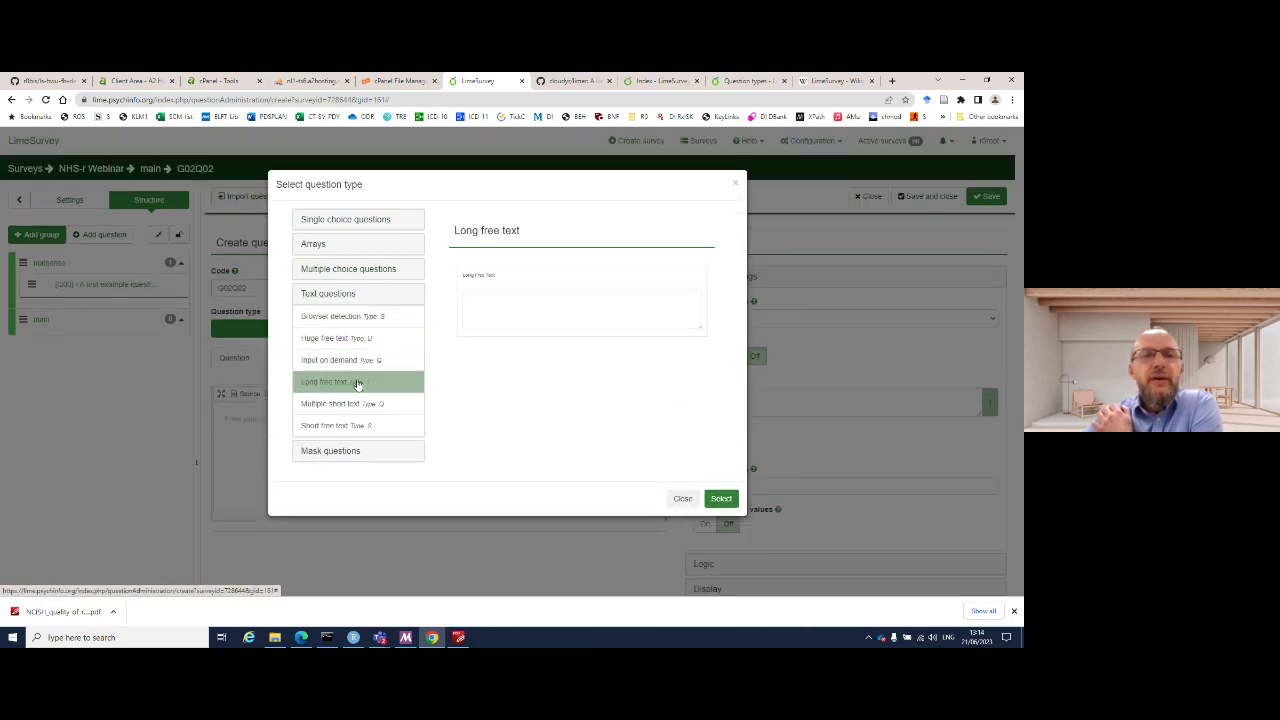
{"action": "left_click", "coordinate": [720, 498]}
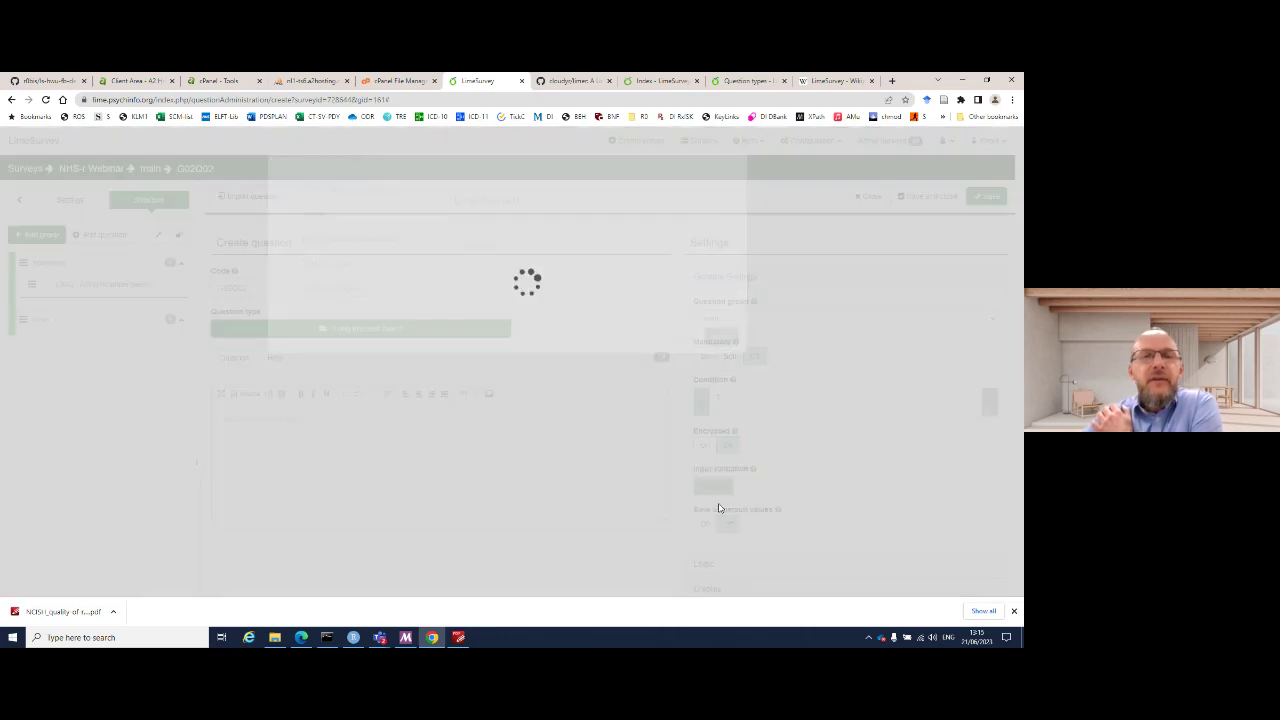
{"action": "left_click", "coordinate": [301, 432]}
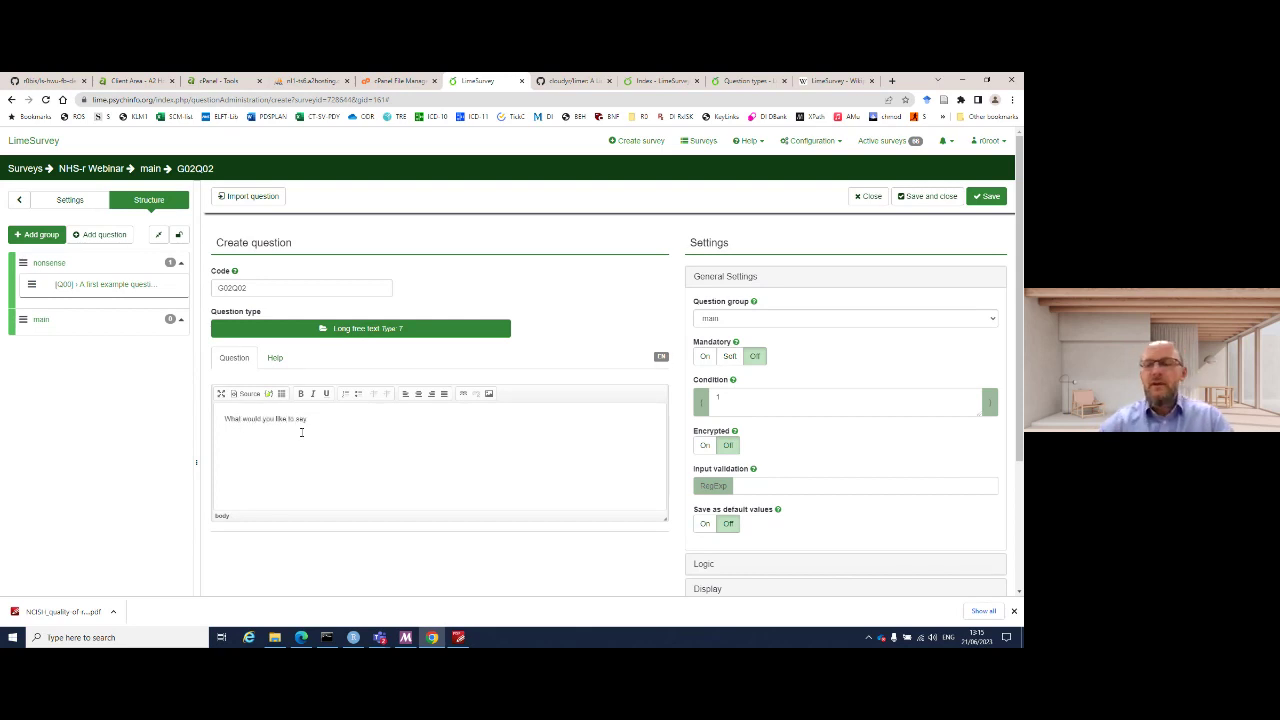
- Give question G02Q02 the help text 'This is how help looks like' and save it
{"action": "scroll", "coordinate": [311, 450], "scroll_direction": "down", "scroll_amount": 4}
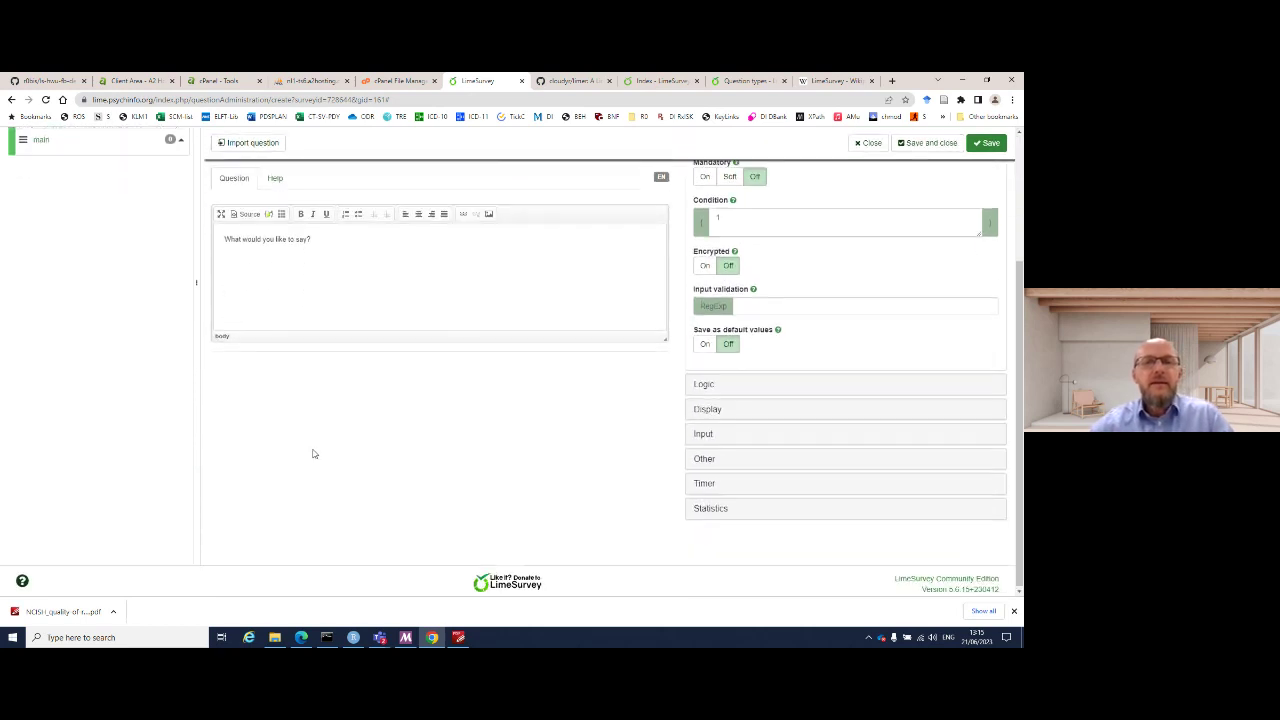
{"action": "scroll", "coordinate": [314, 453], "scroll_direction": "up", "scroll_amount": 3}
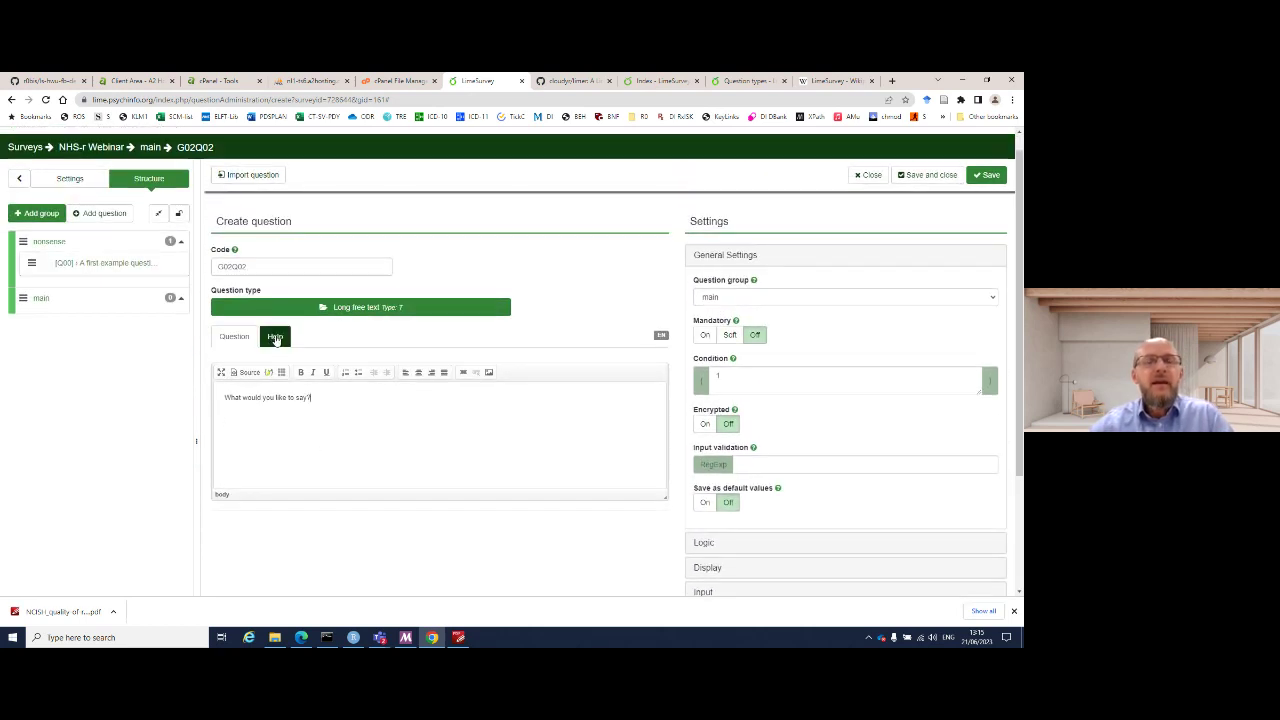
{"action": "left_click", "coordinate": [273, 337]}
{"action": "left_click", "coordinate": [341, 418]}
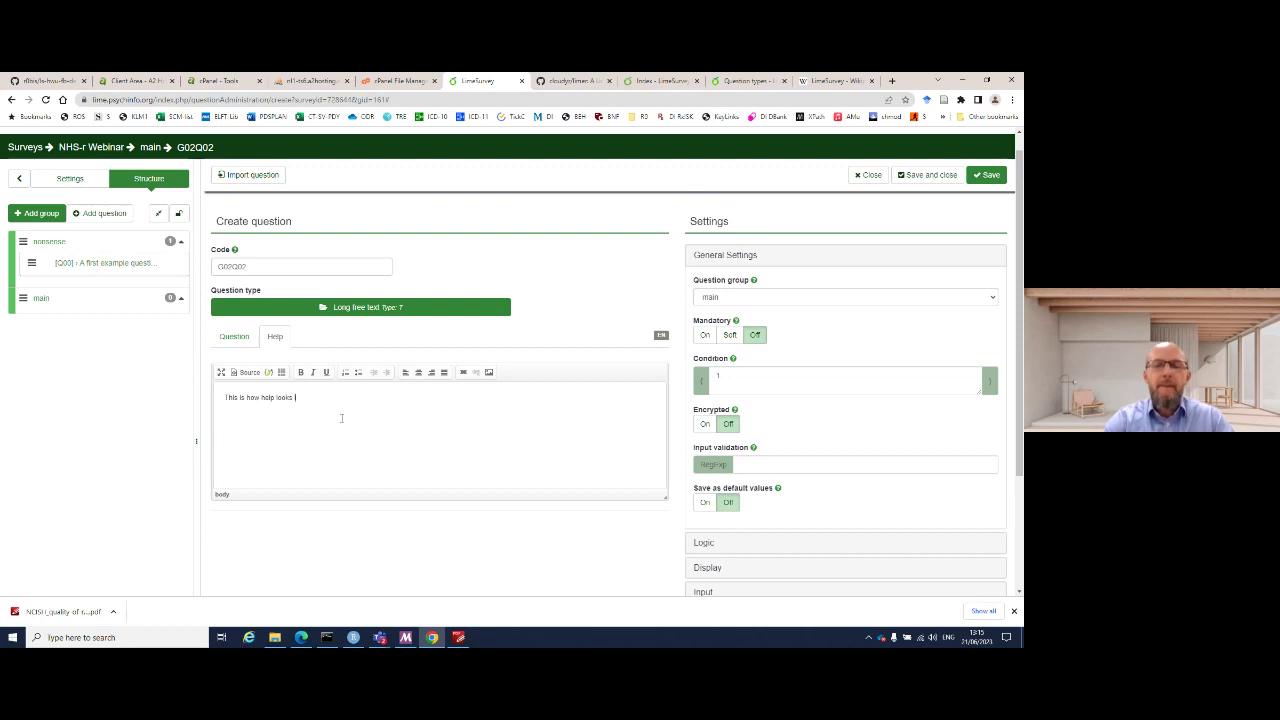
{"action": "left_click", "coordinate": [987, 175]}
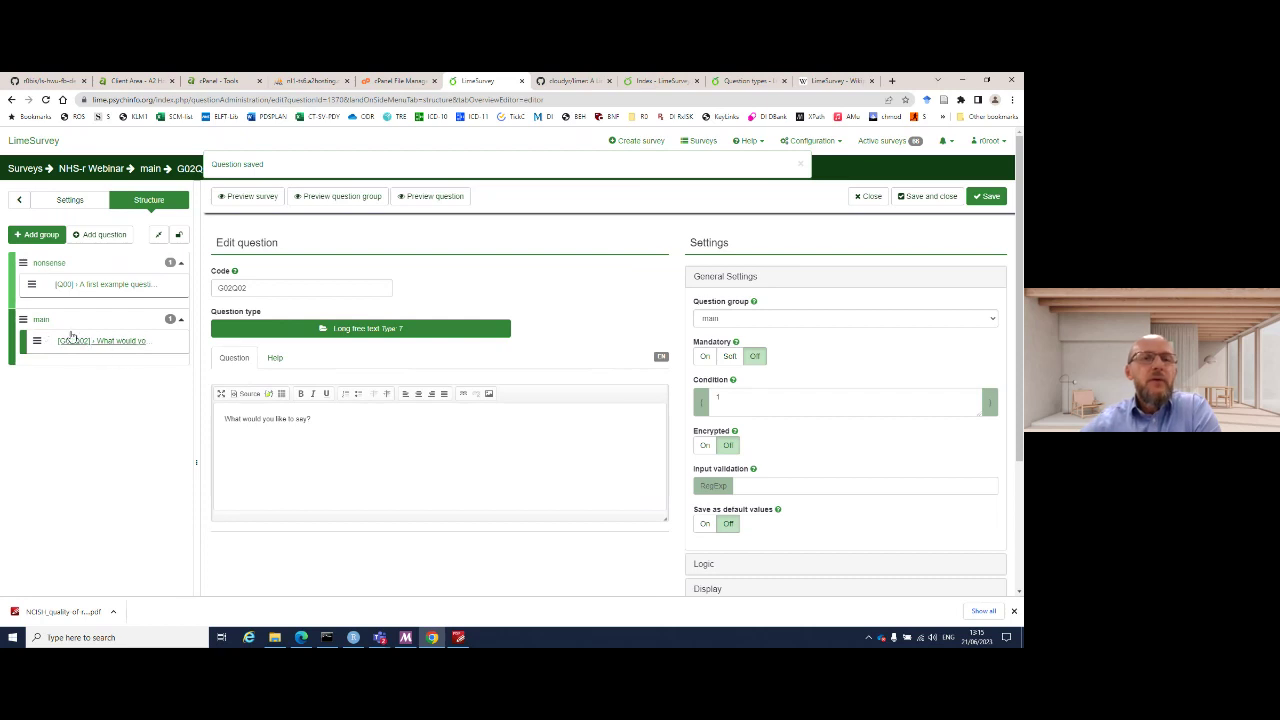
- Browse the question type list through the Text, Single choice and Arrays categories
{"action": "left_click", "coordinate": [358, 329]}
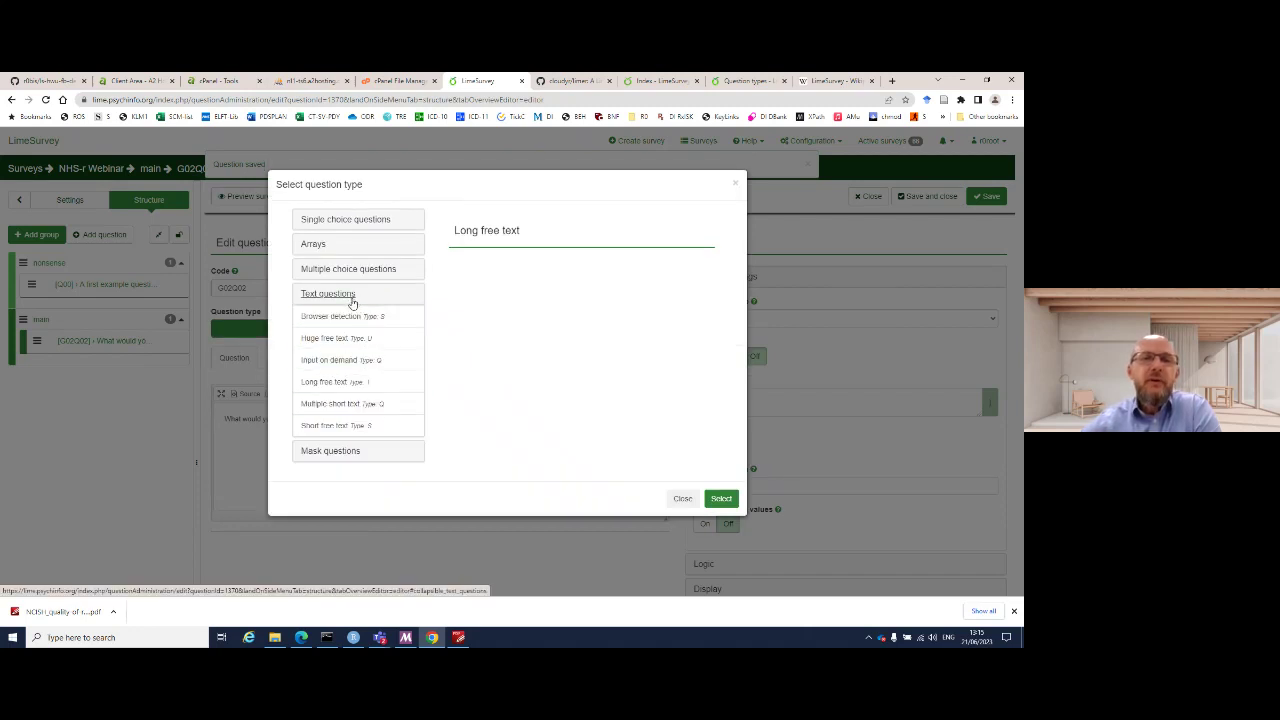
{"action": "left_click", "coordinate": [352, 297]}
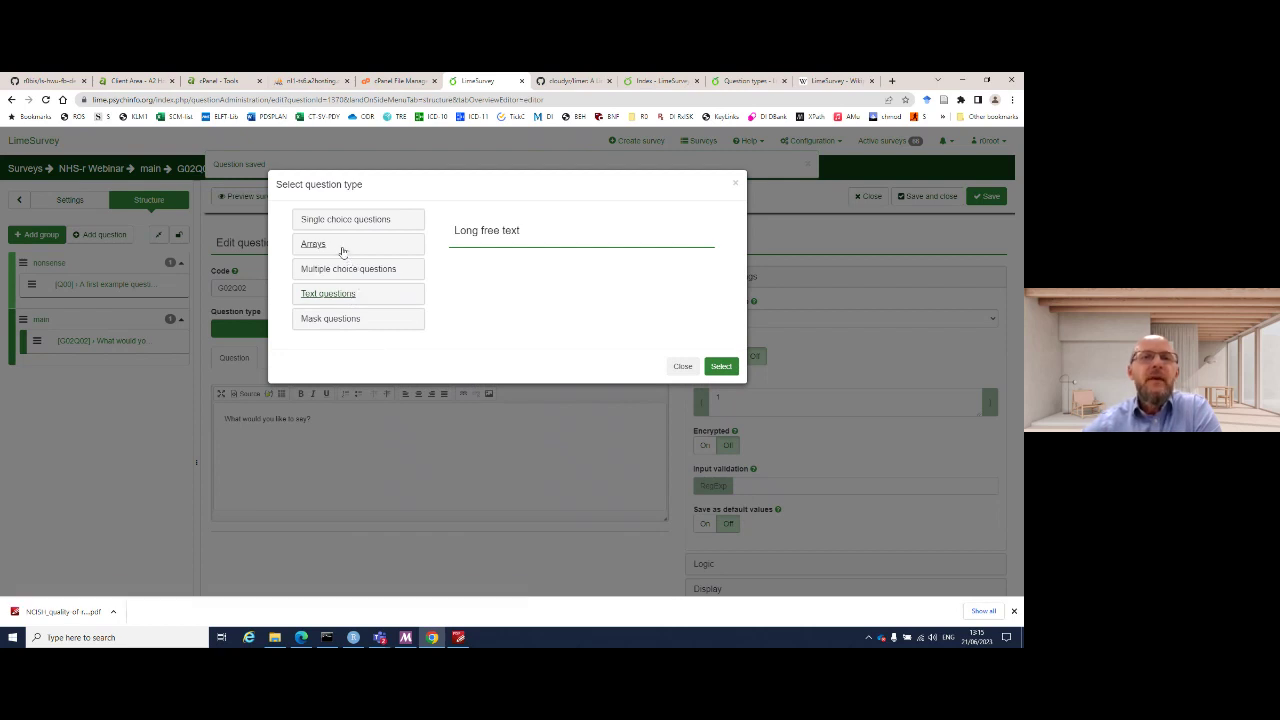
{"action": "left_click", "coordinate": [345, 221]}
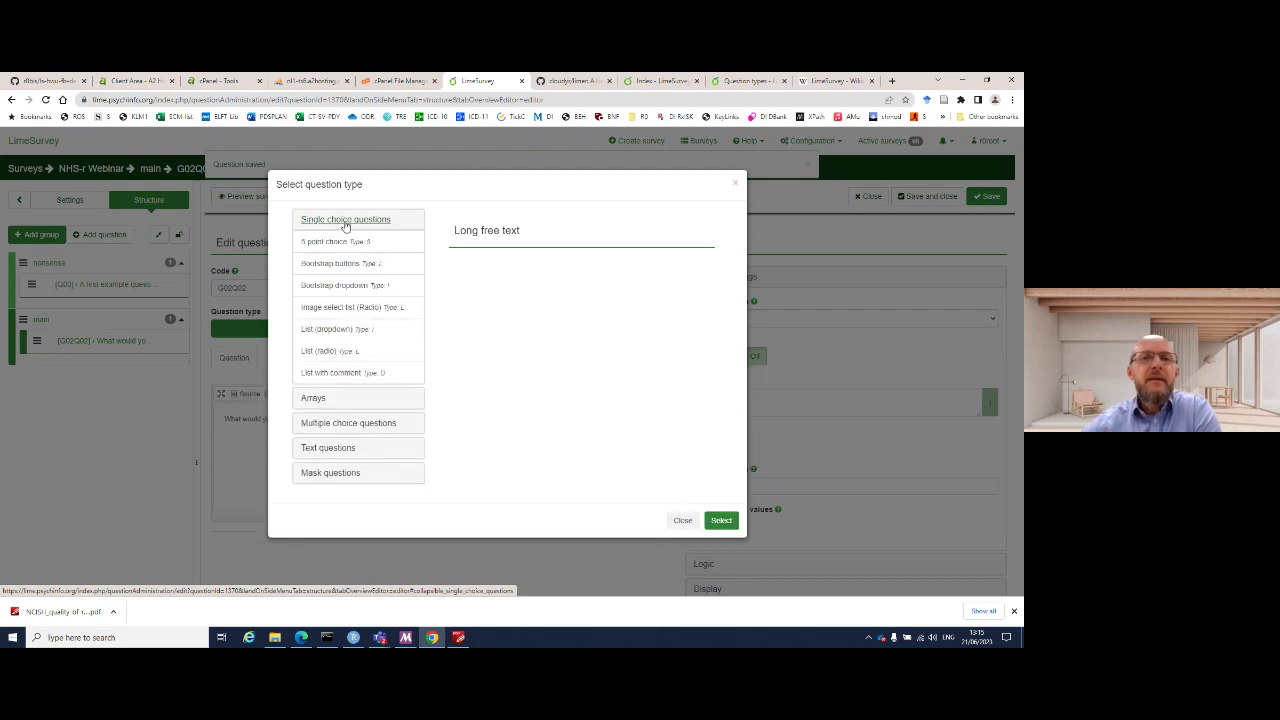
{"action": "left_click", "coordinate": [345, 222]}
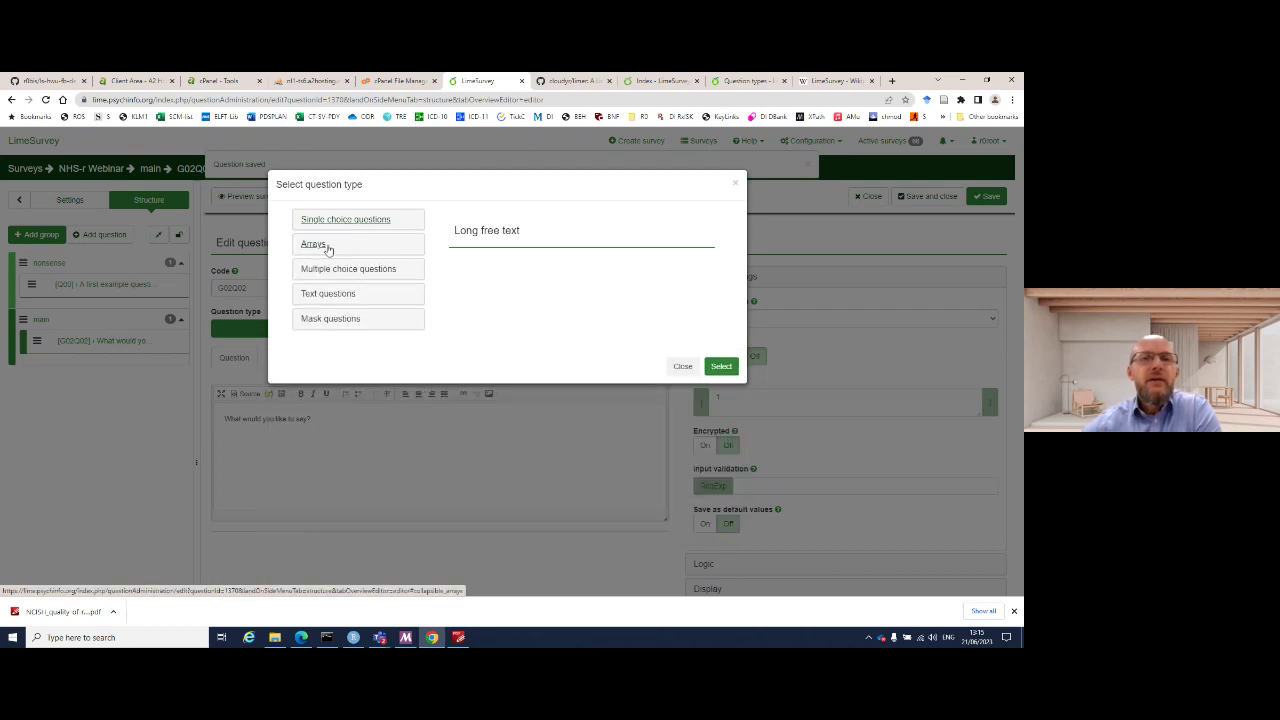
{"action": "left_click", "coordinate": [327, 246]}
{"action": "left_click", "coordinate": [328, 247]}
{"action": "left_click", "coordinate": [330, 246]}
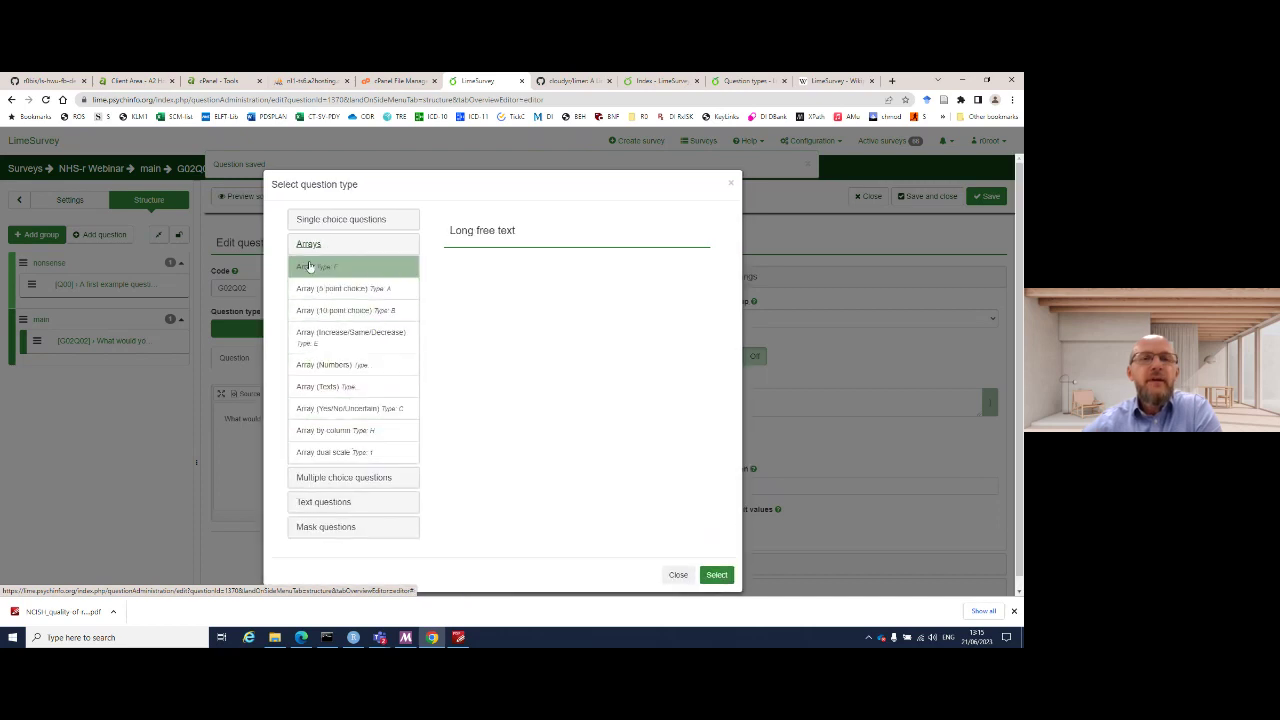
{"action": "left_click", "coordinate": [333, 246]}
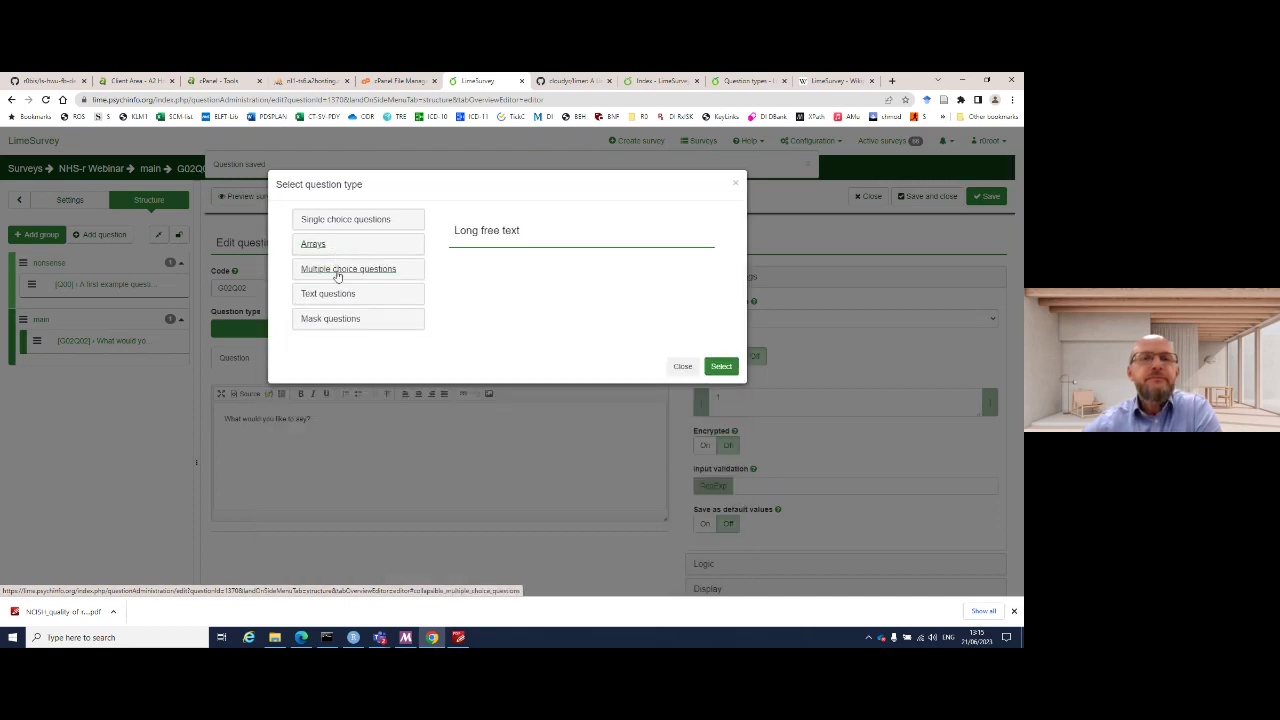
- Pick Mask questions > Multiple numerical input as the type, then save and close the question
{"action": "left_click", "coordinate": [340, 317]}
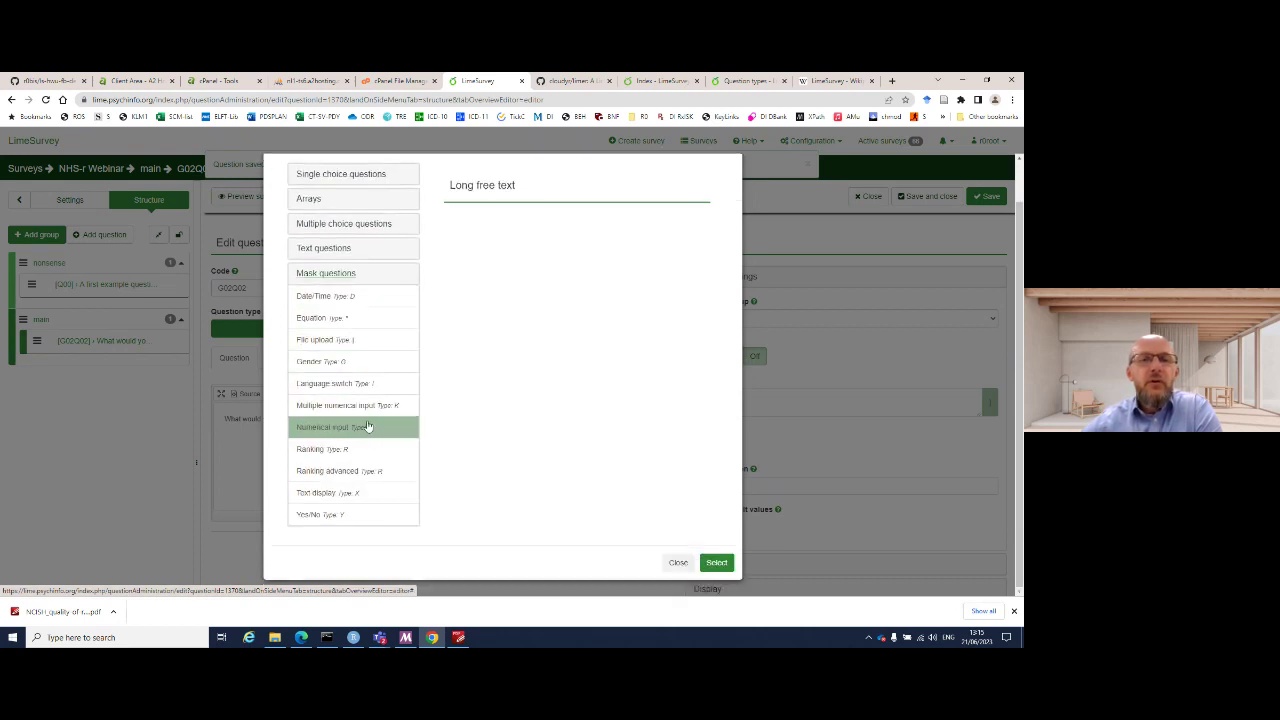
{"action": "left_click", "coordinate": [362, 414]}
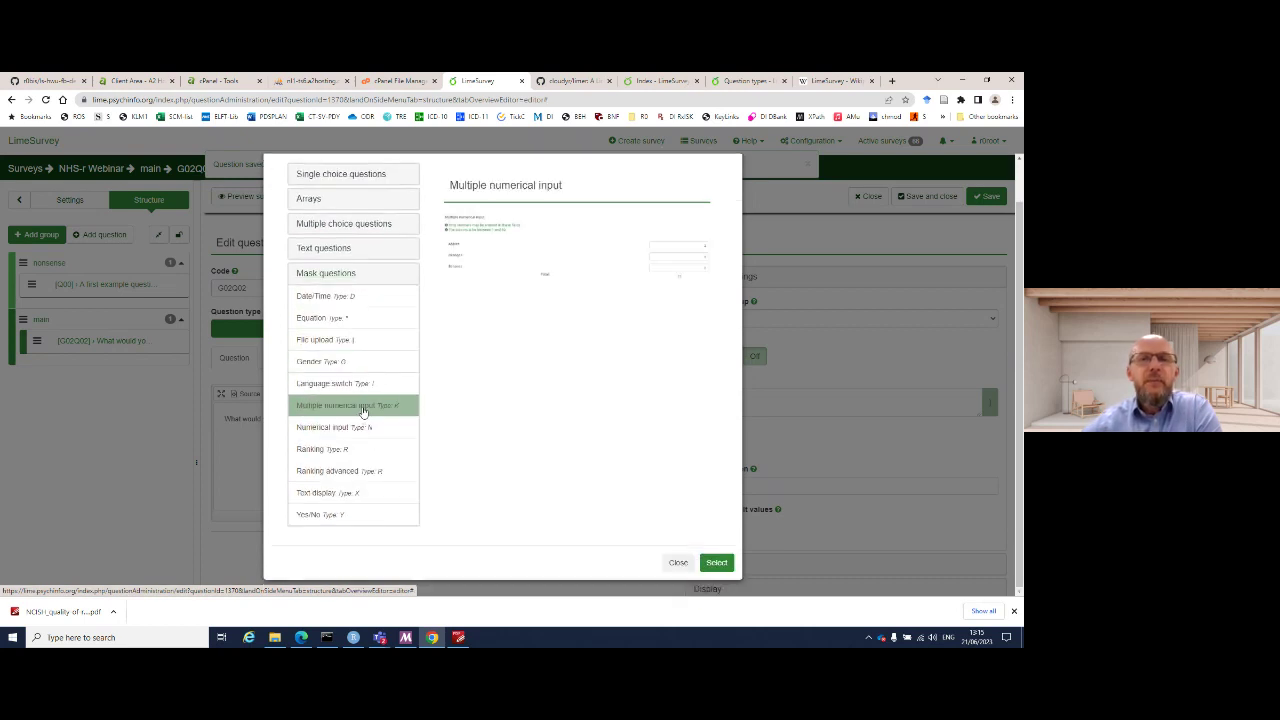
{"action": "left_click", "coordinate": [716, 562]}
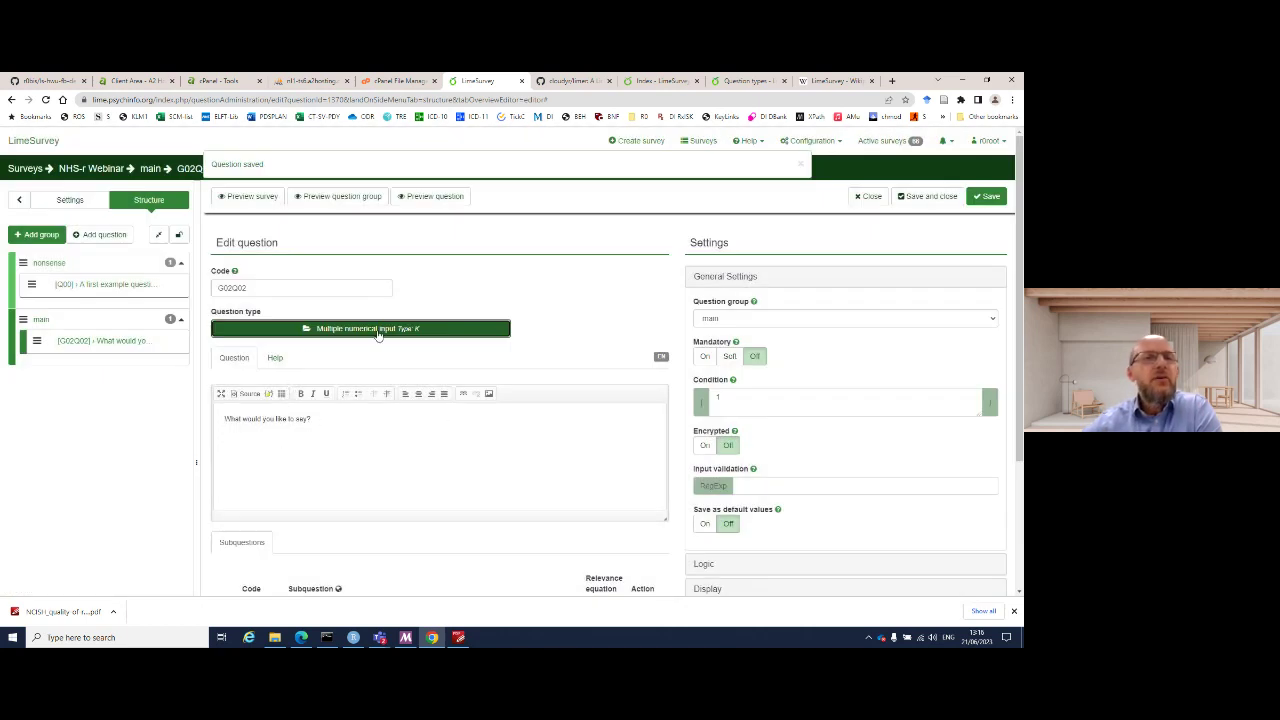
{"action": "left_click", "coordinate": [910, 196]}
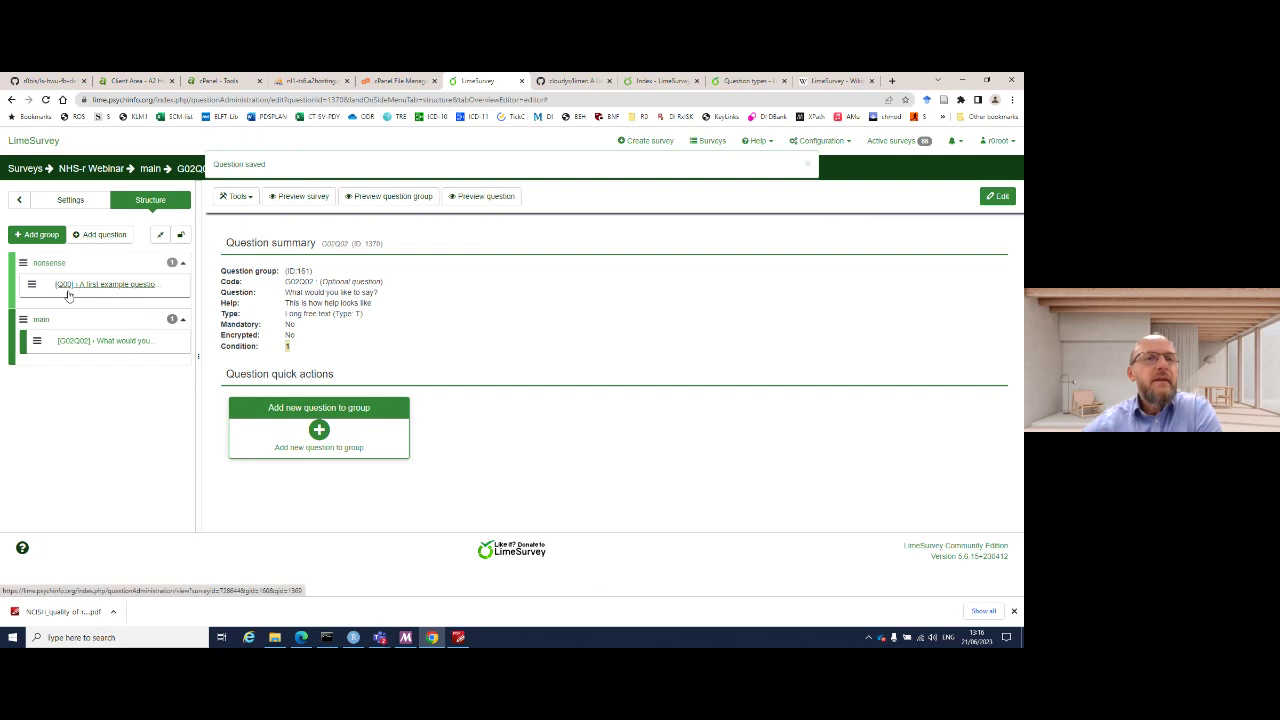
- Add a Multiple numerical input question to main asking 'What number?' and save it
{"action": "left_click", "coordinate": [318, 430]}
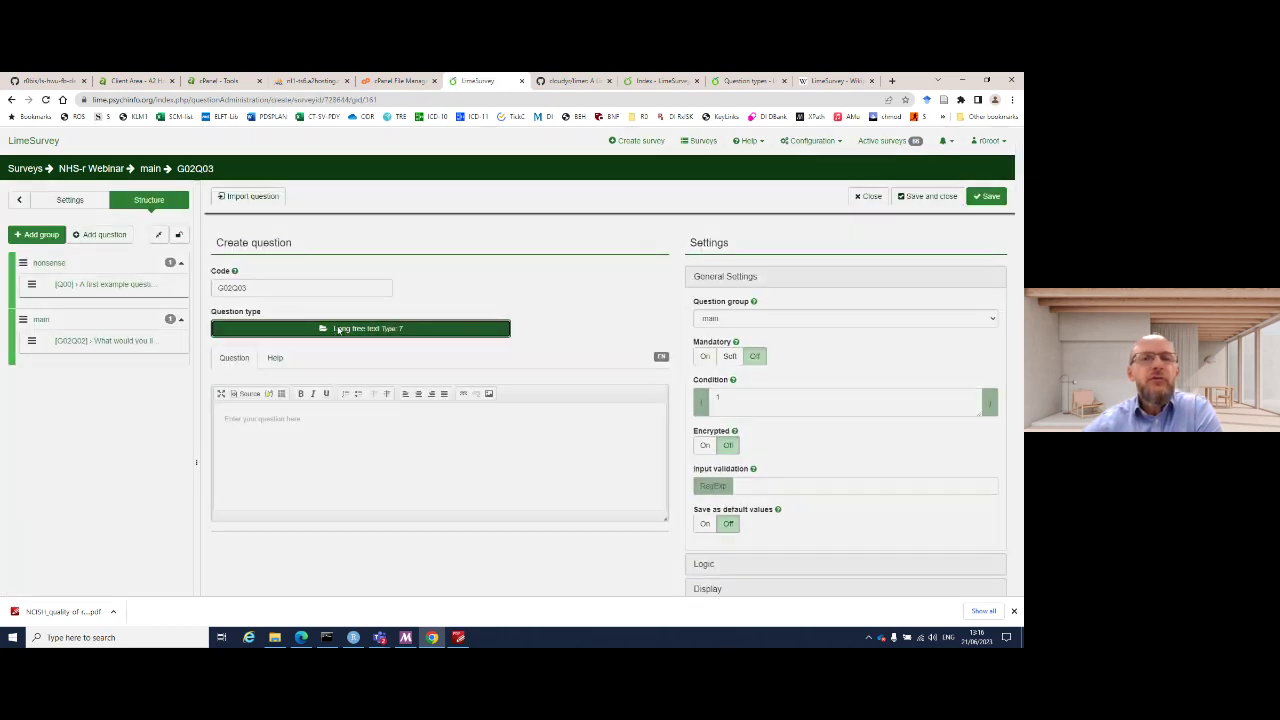
{"action": "left_click", "coordinate": [338, 329]}
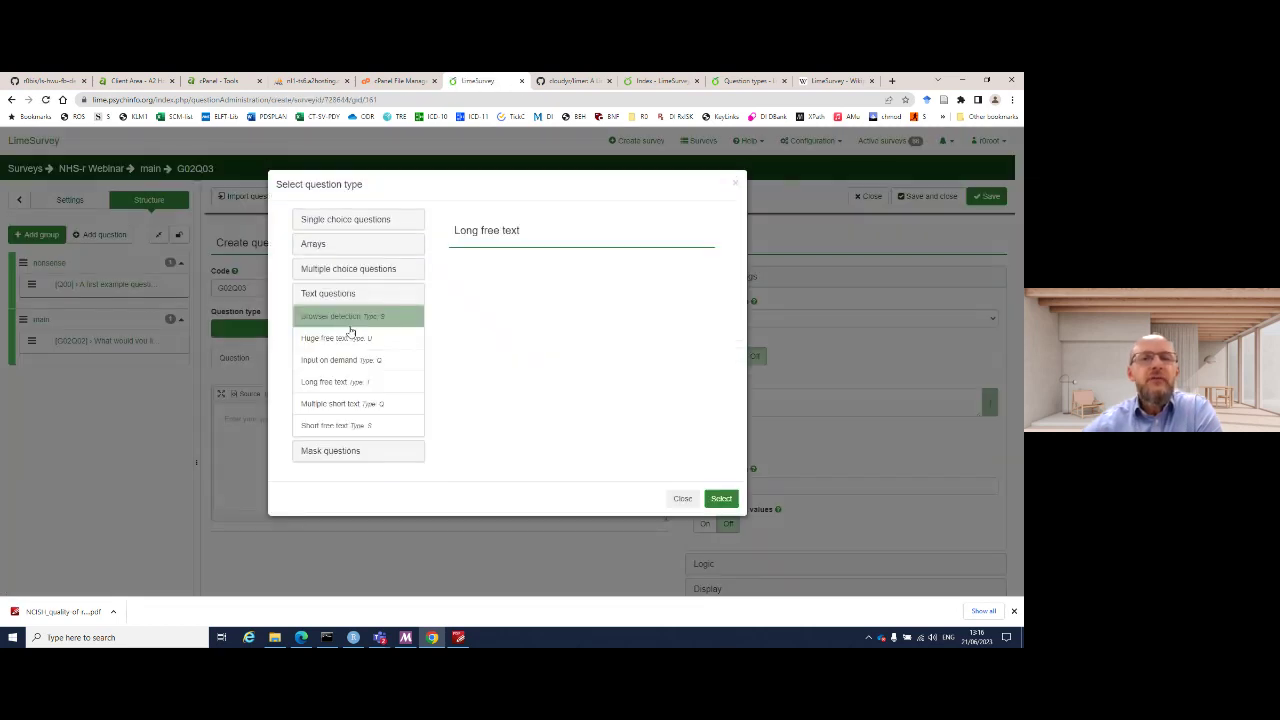
{"action": "left_click", "coordinate": [349, 449]}
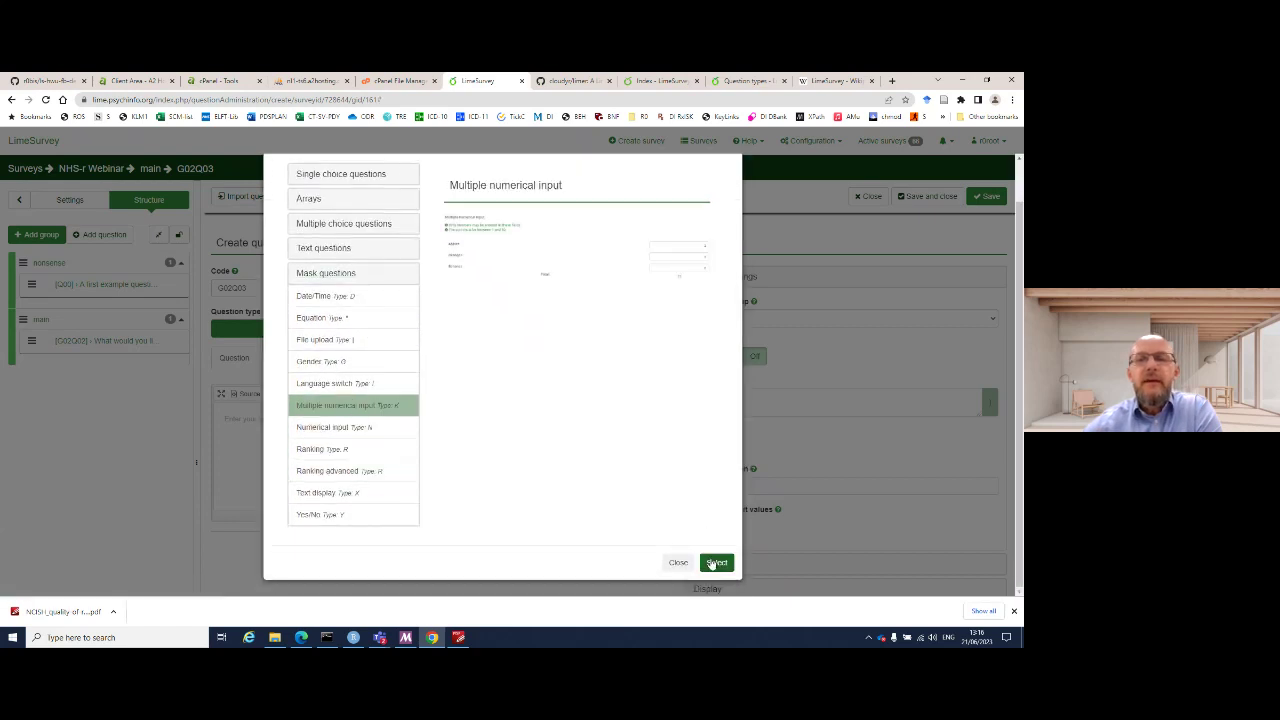
{"action": "left_click", "coordinate": [715, 561]}
{"action": "left_click", "coordinate": [399, 439]}
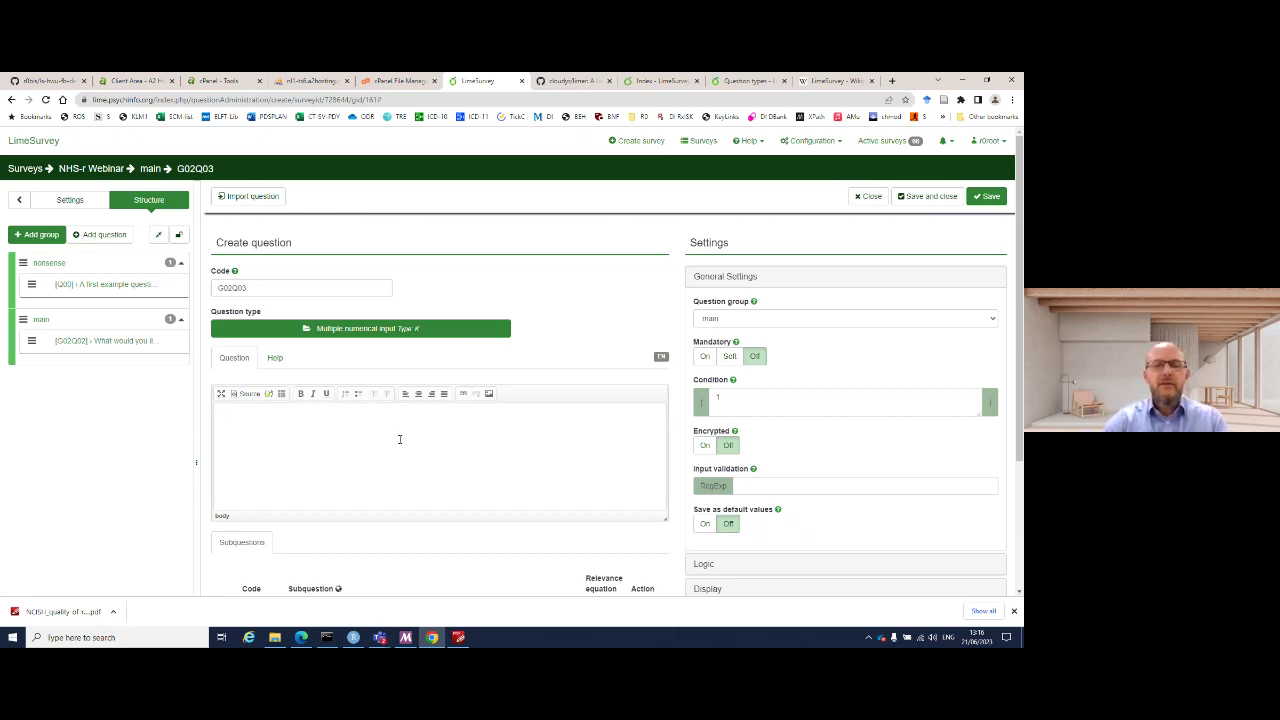
{"action": "type", "text": "What number?"}
{"action": "left_click", "coordinate": [987, 196]}
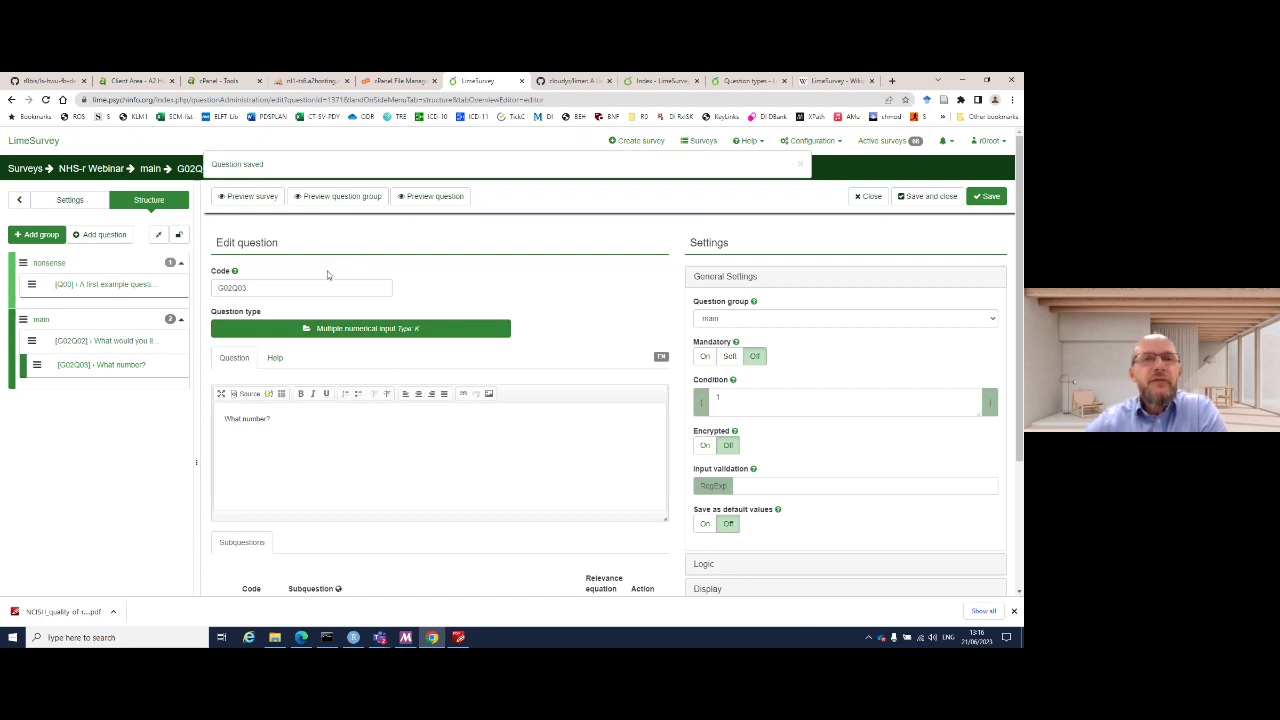
{"action": "left_click", "coordinate": [270, 198]}
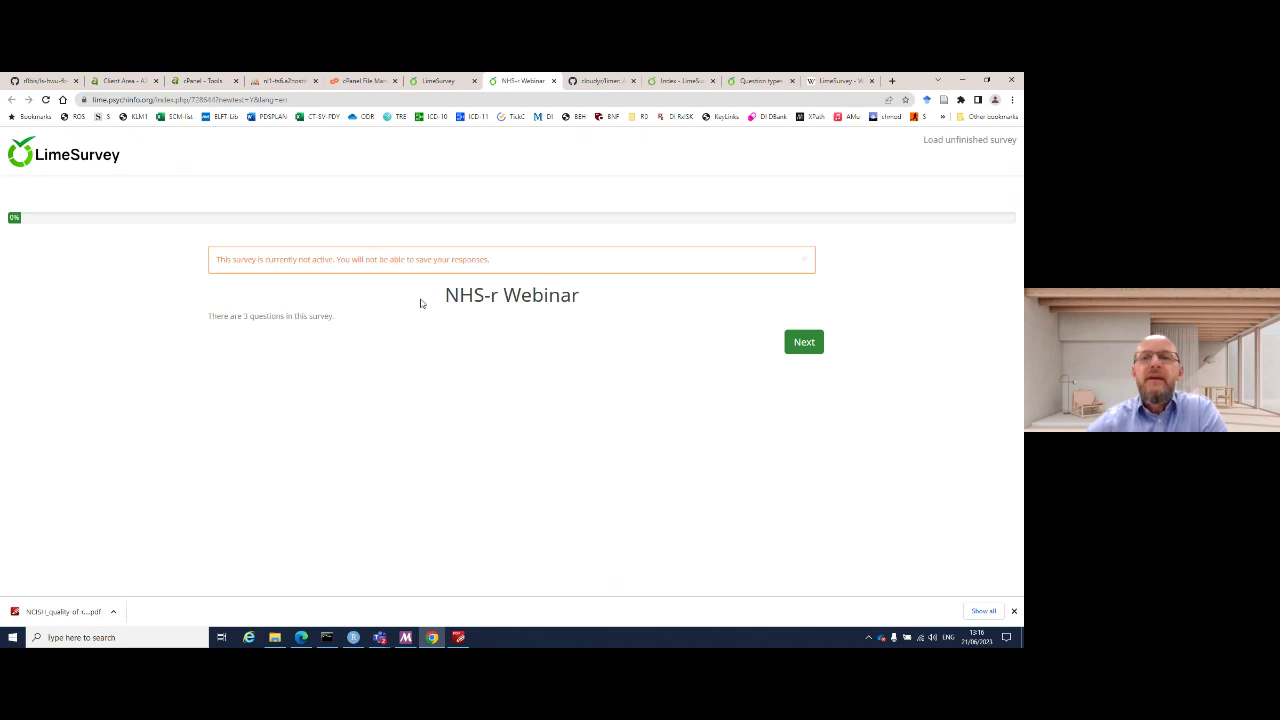
{"action": "left_click", "coordinate": [800, 343]}
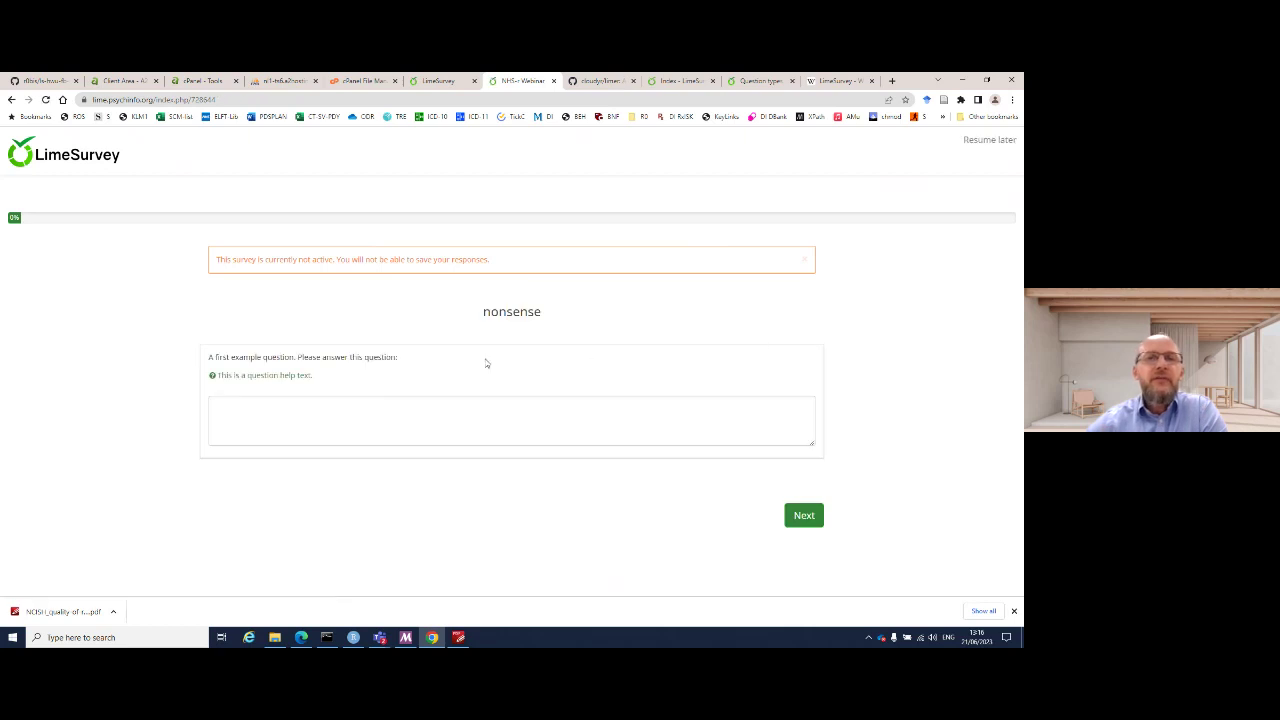
{"action": "left_click", "coordinate": [475, 422]}
{"action": "left_click", "coordinate": [806, 516]}
{"action": "scroll", "coordinate": [361, 397], "scroll_direction": "down", "scroll_amount": 1}
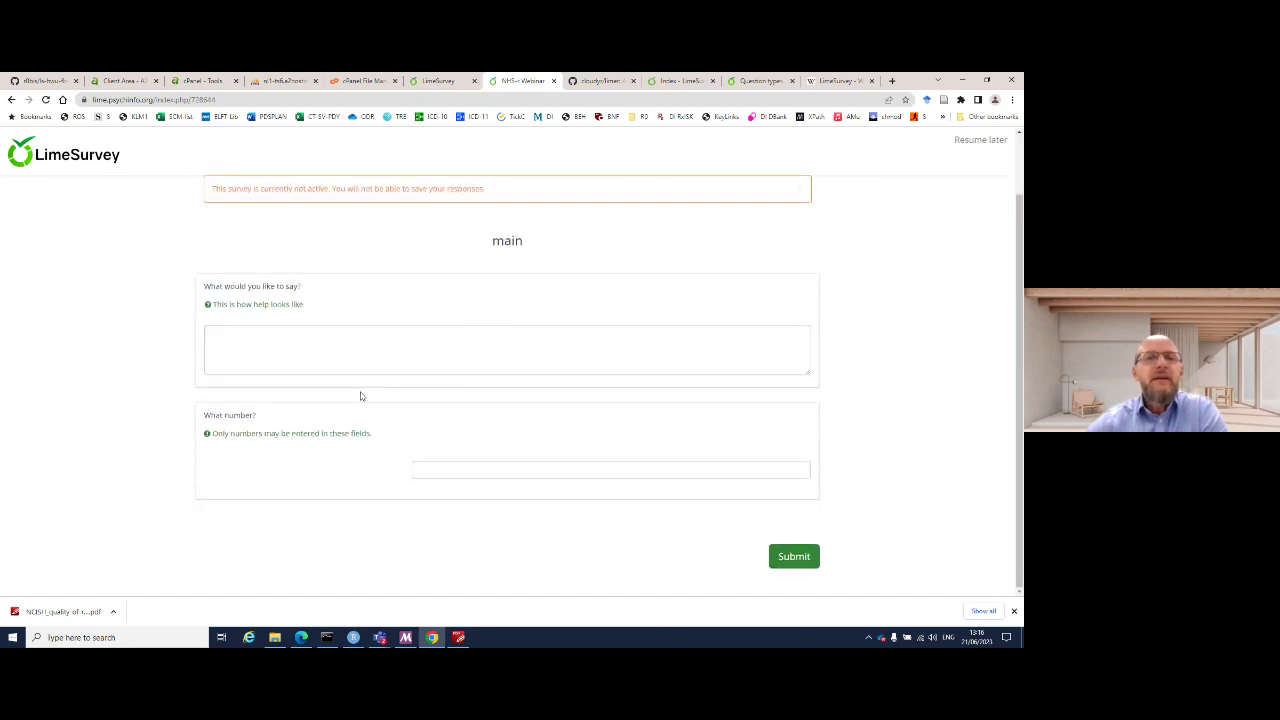
{"action": "left_click", "coordinate": [303, 354]}
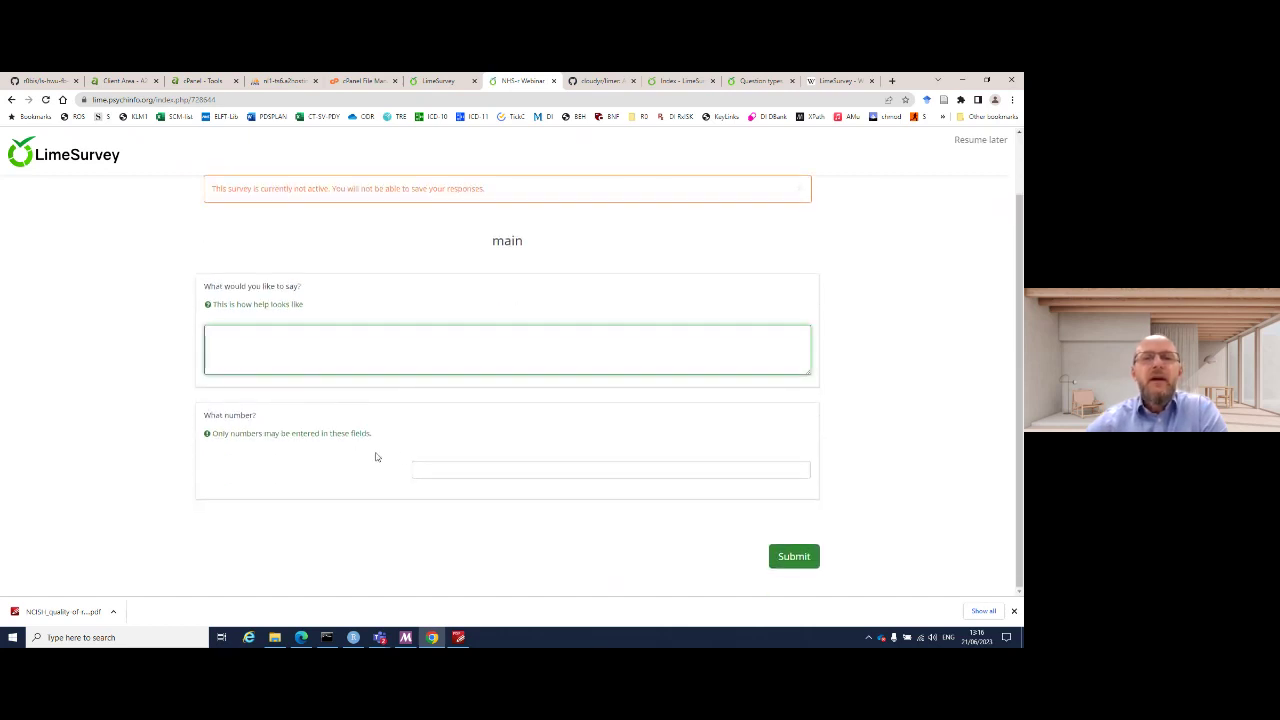
{"action": "left_click", "coordinate": [492, 472]}
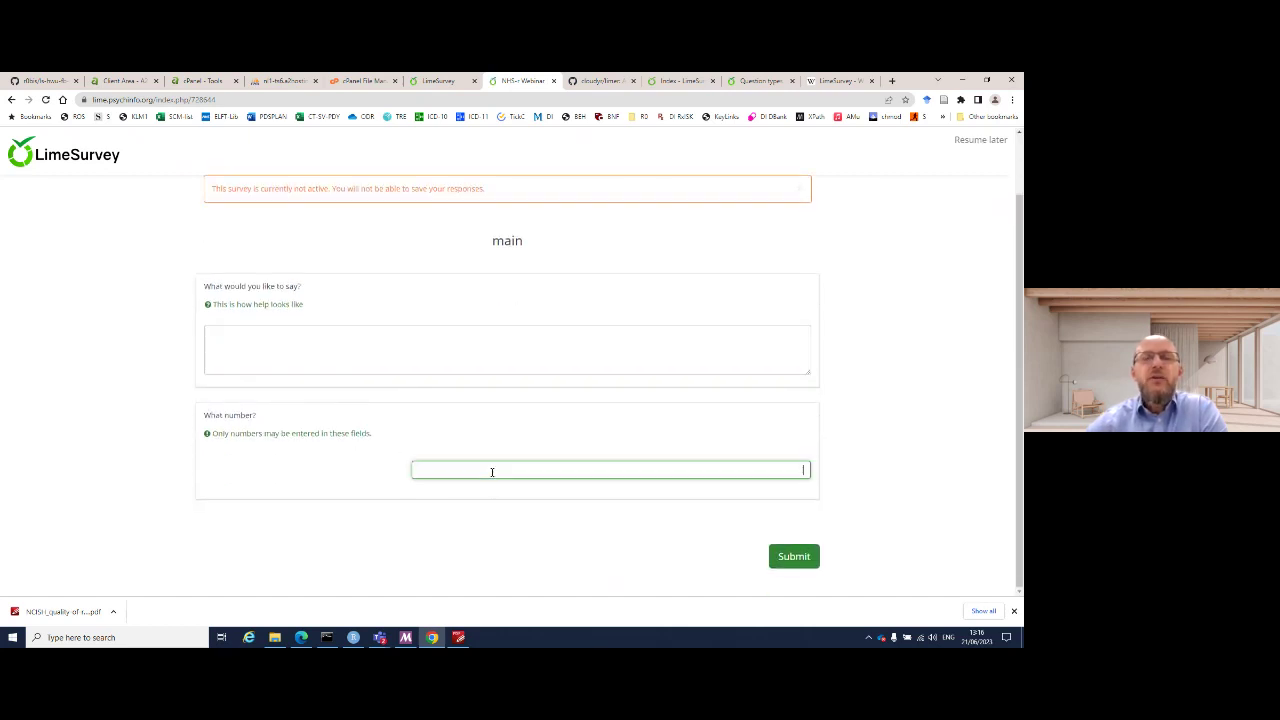
{"action": "left_click", "coordinate": [796, 559]}
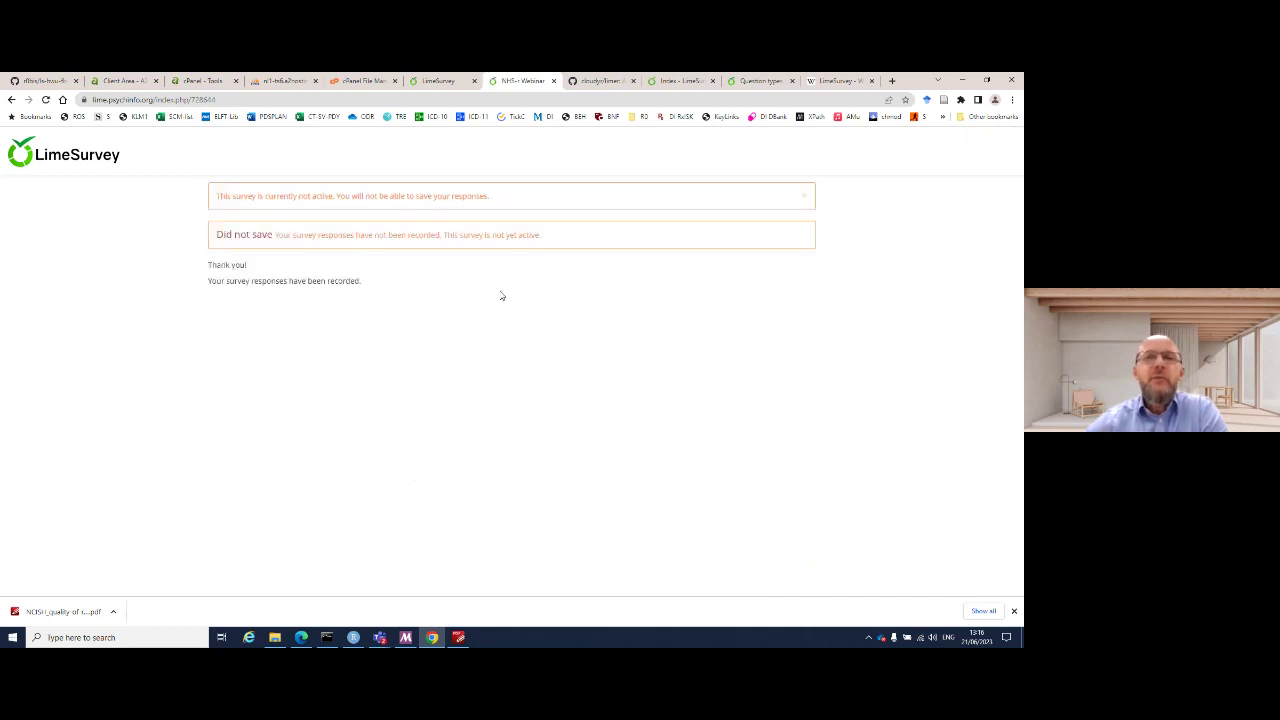
- Close the preview and inspect the What number? question, the nonsense group and its Q00 question
{"action": "left_click", "coordinate": [553, 81]}
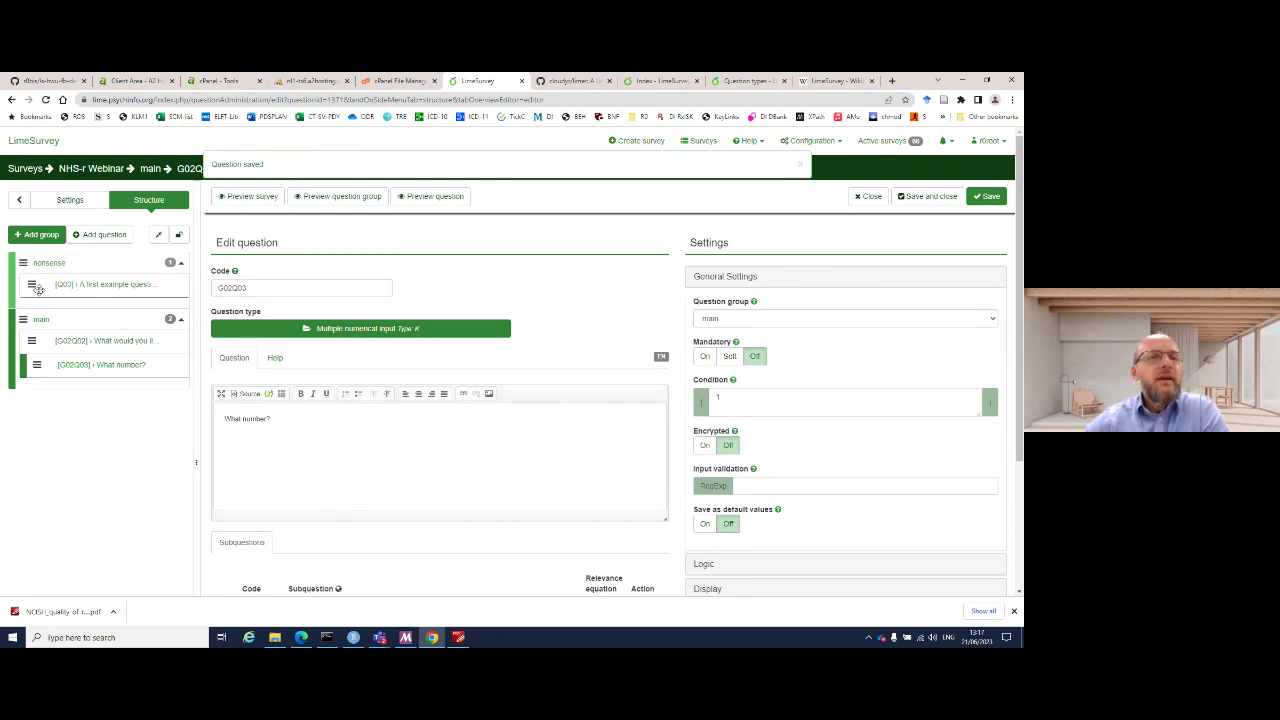
{"action": "left_click", "coordinate": [70, 362]}
{"action": "left_click", "coordinate": [81, 265]}
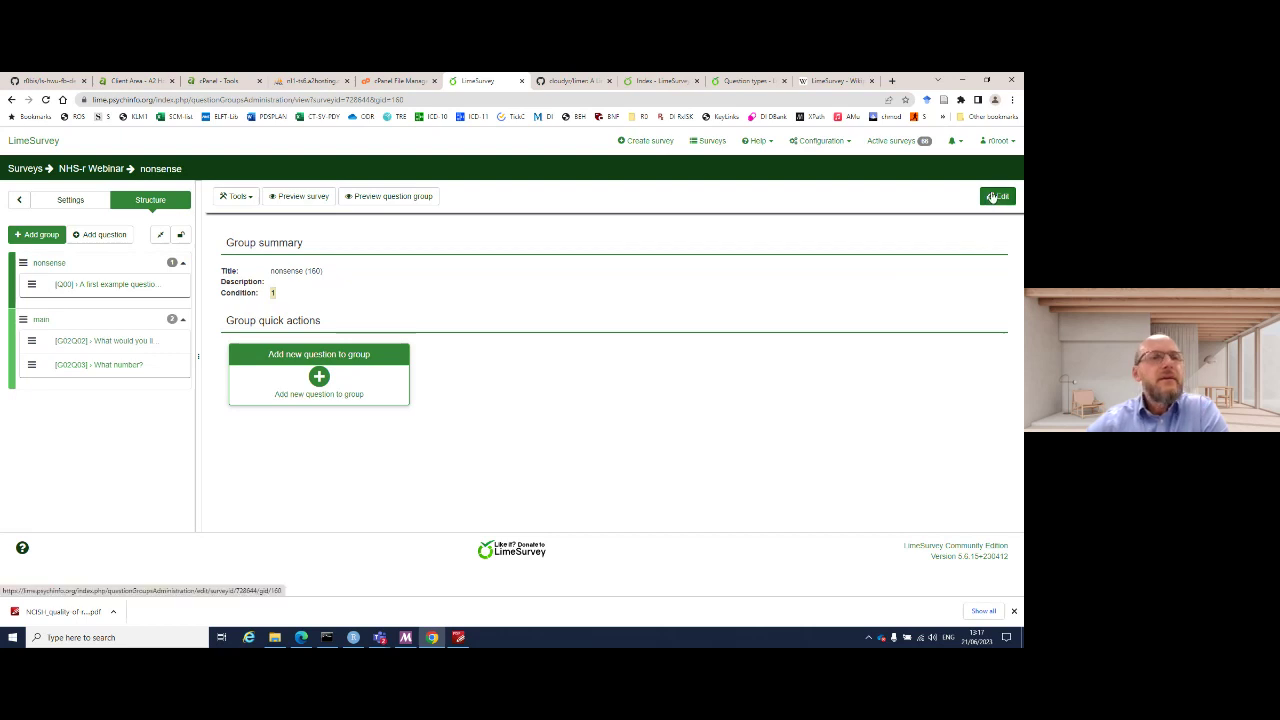
{"action": "left_click", "coordinate": [130, 284]}
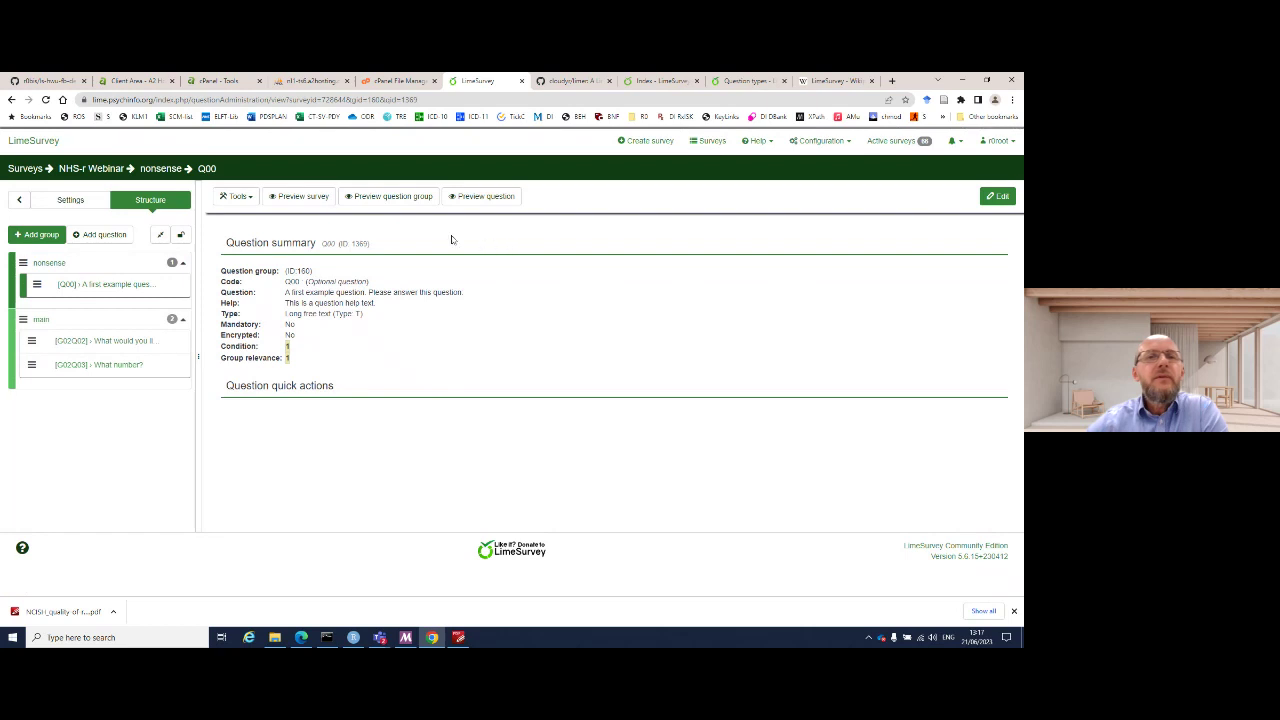
{"action": "left_click", "coordinate": [90, 266]}
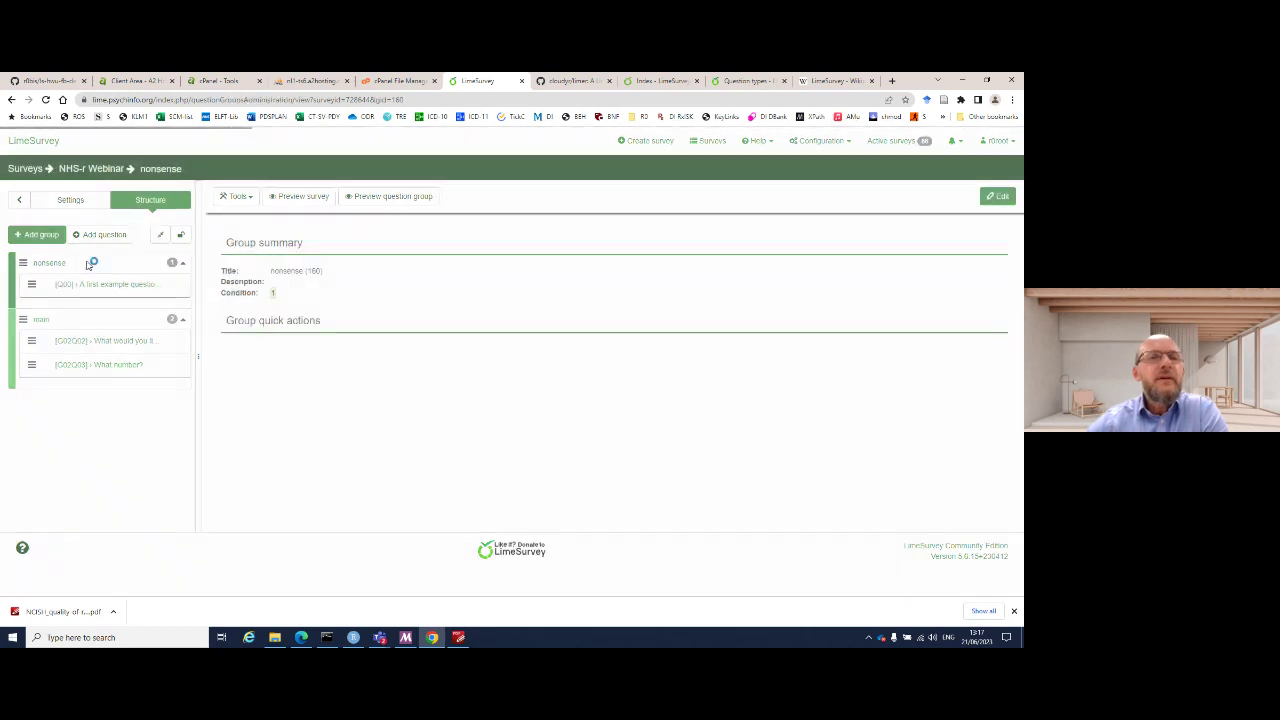
{"action": "left_click", "coordinate": [997, 196]}
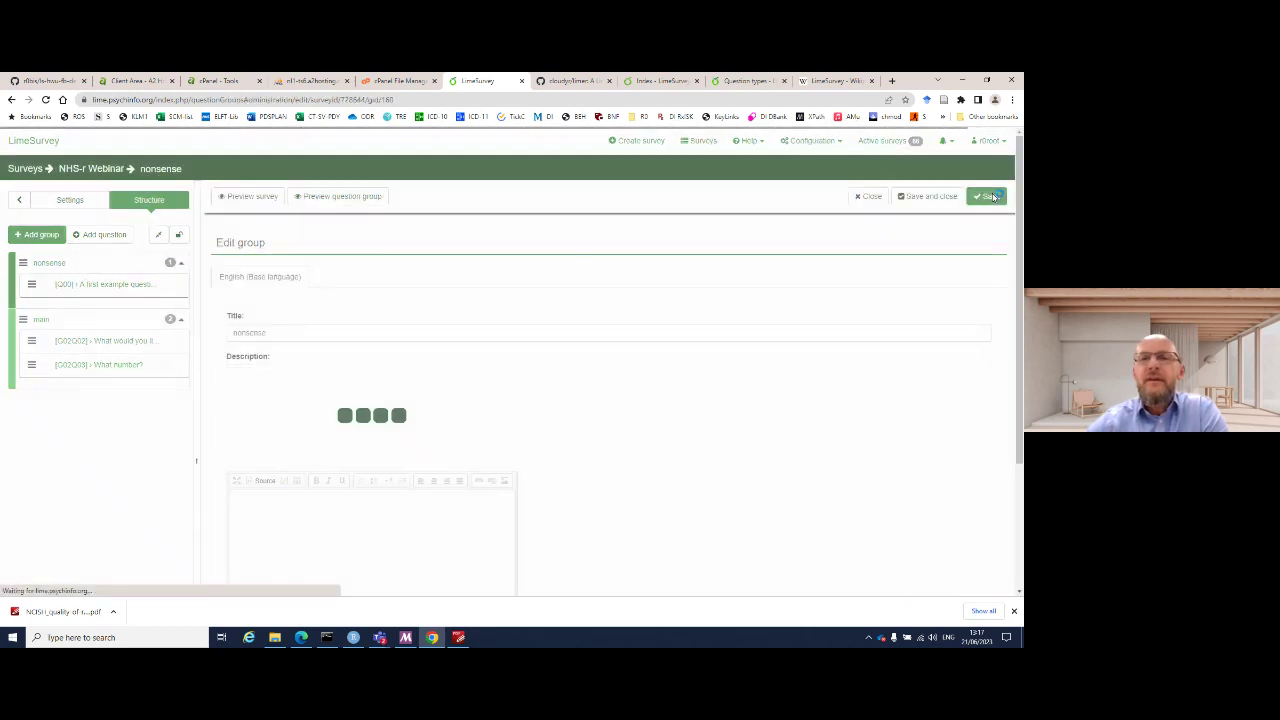
{"action": "scroll", "coordinate": [619, 394], "scroll_direction": "down", "scroll_amount": 1}
{"action": "scroll", "coordinate": [620, 400], "scroll_direction": "up", "scroll_amount": 1}
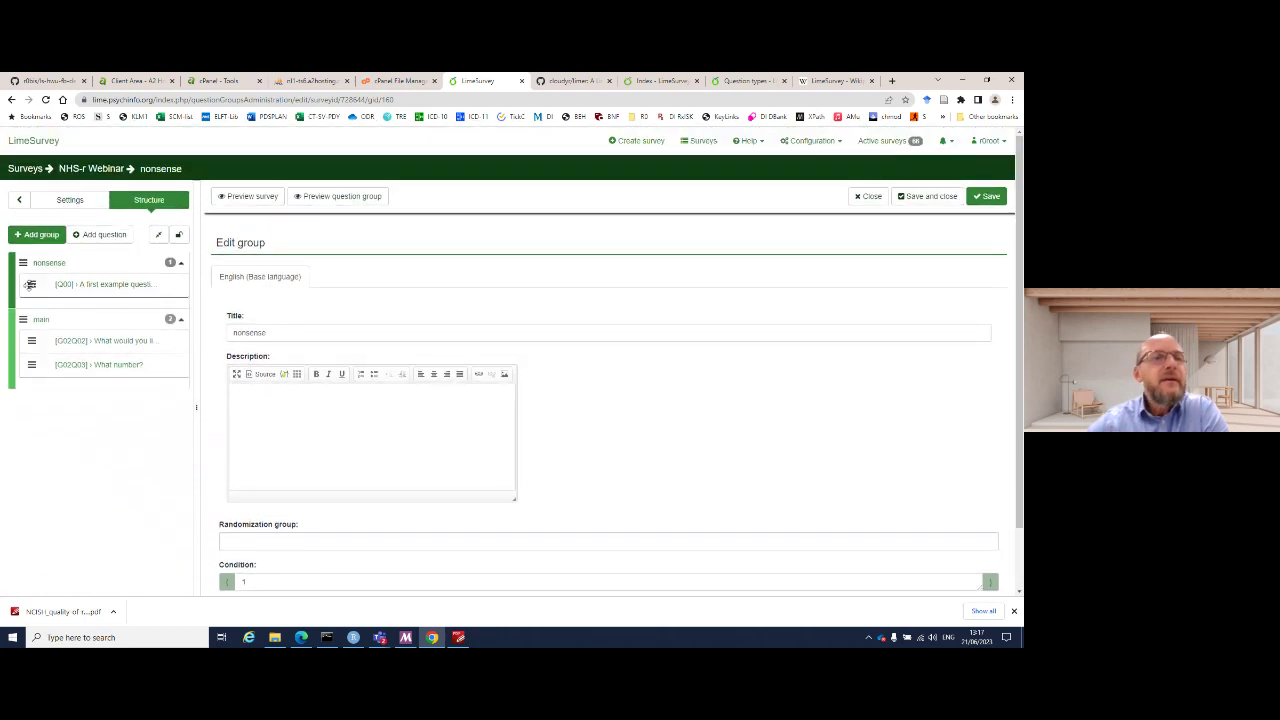
{"action": "left_click_drag", "start_coordinate": [31, 285], "coordinate": [34, 284]}
- Look over the main group and question G02Q03 in the Structure sidebar
{"action": "left_click", "coordinate": [42, 321]}
{"action": "left_click", "coordinate": [63, 365]}
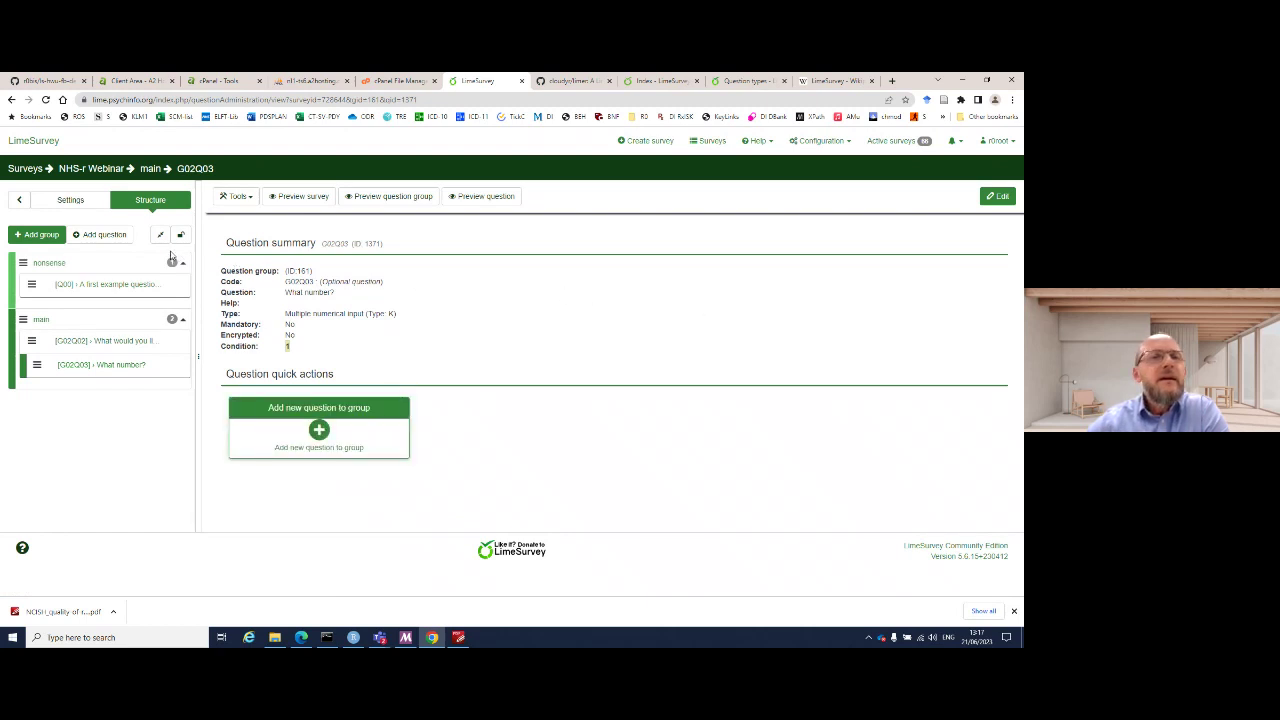
{"action": "left_click", "coordinate": [70, 200]}
{"action": "left_click", "coordinate": [133, 204]}
{"action": "left_click", "coordinate": [184, 263]}
{"action": "left_click", "coordinate": [183, 264]}
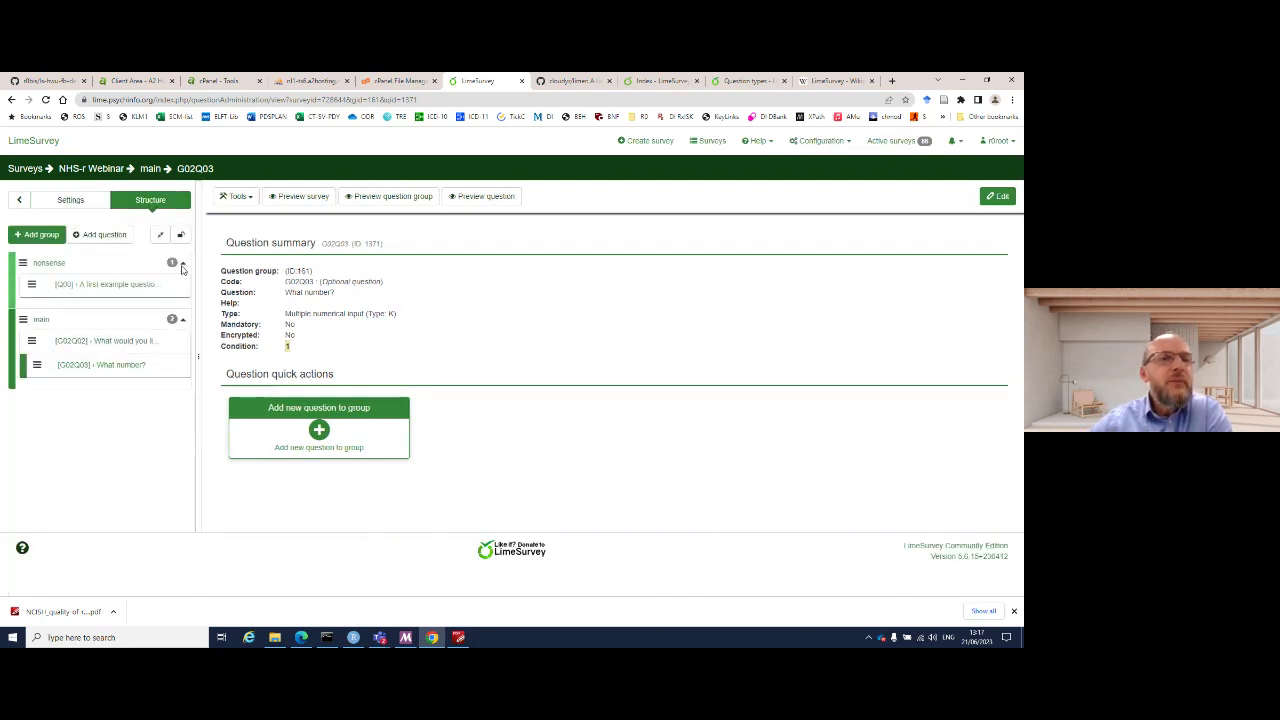
- Delete the nonsense question group from its group actions and confirm
{"action": "left_click", "coordinate": [40, 266]}
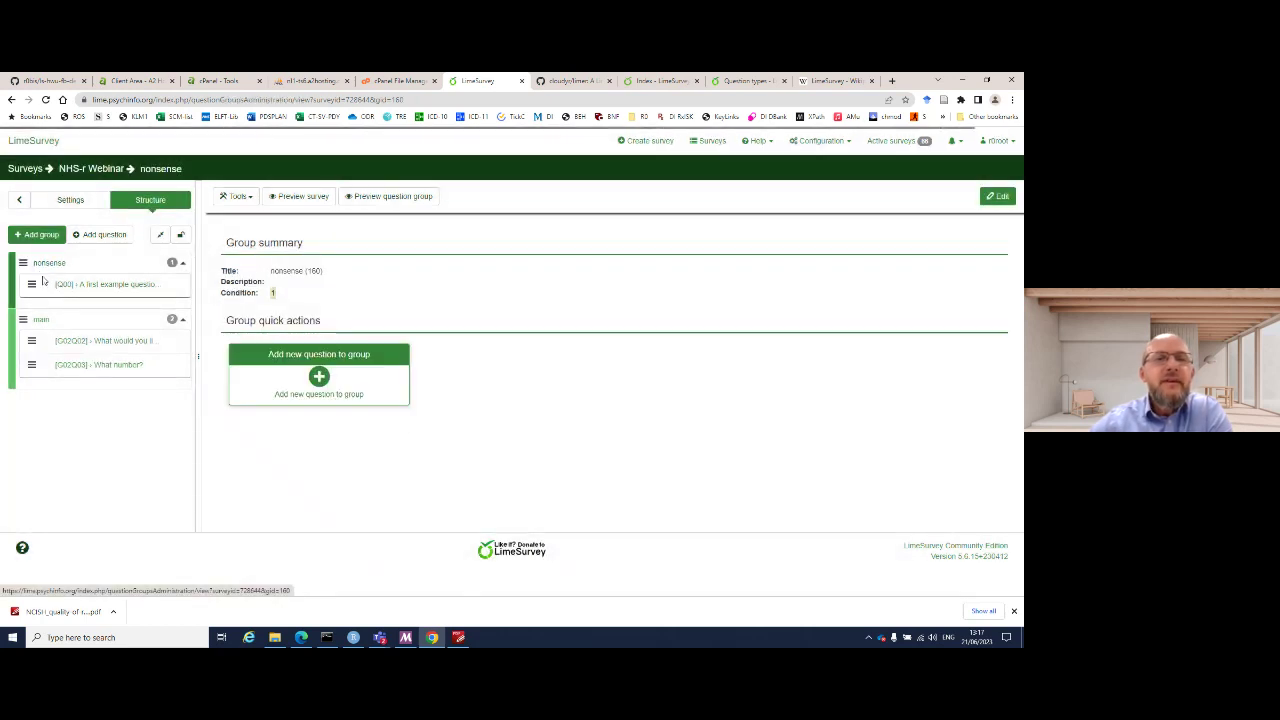
{"action": "left_click", "coordinate": [252, 199]}
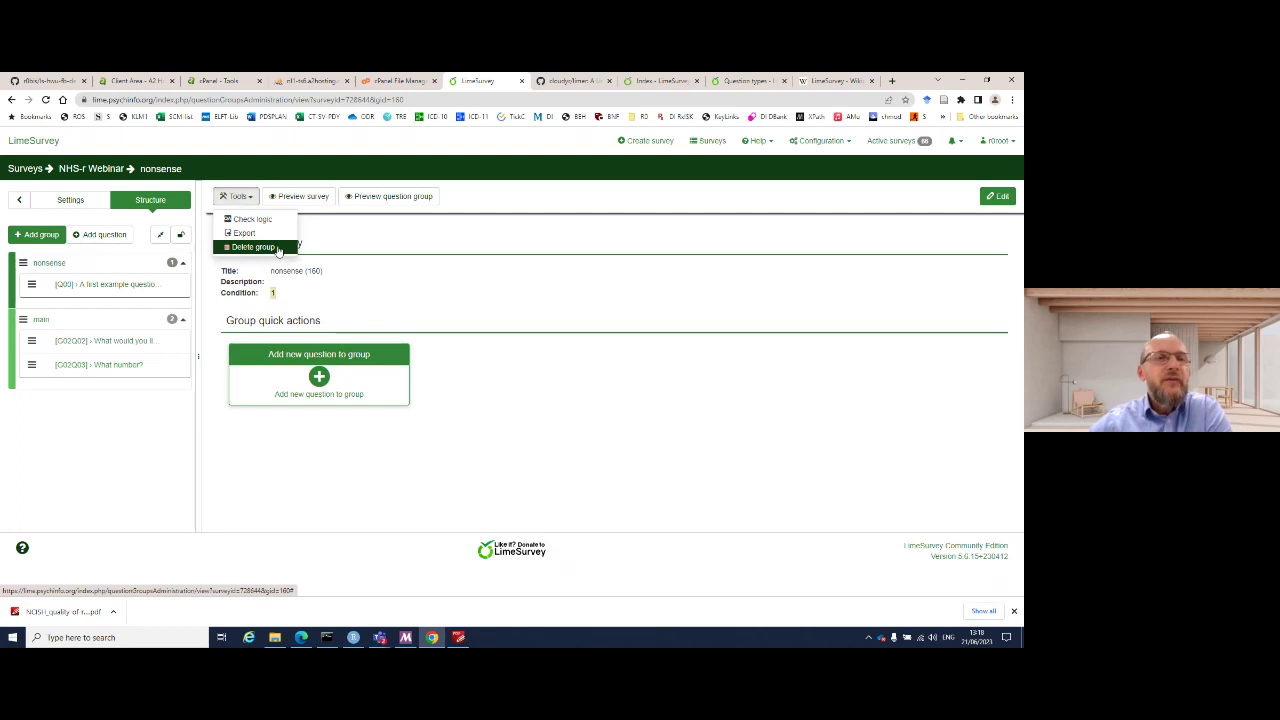
{"action": "left_click", "coordinate": [258, 247]}
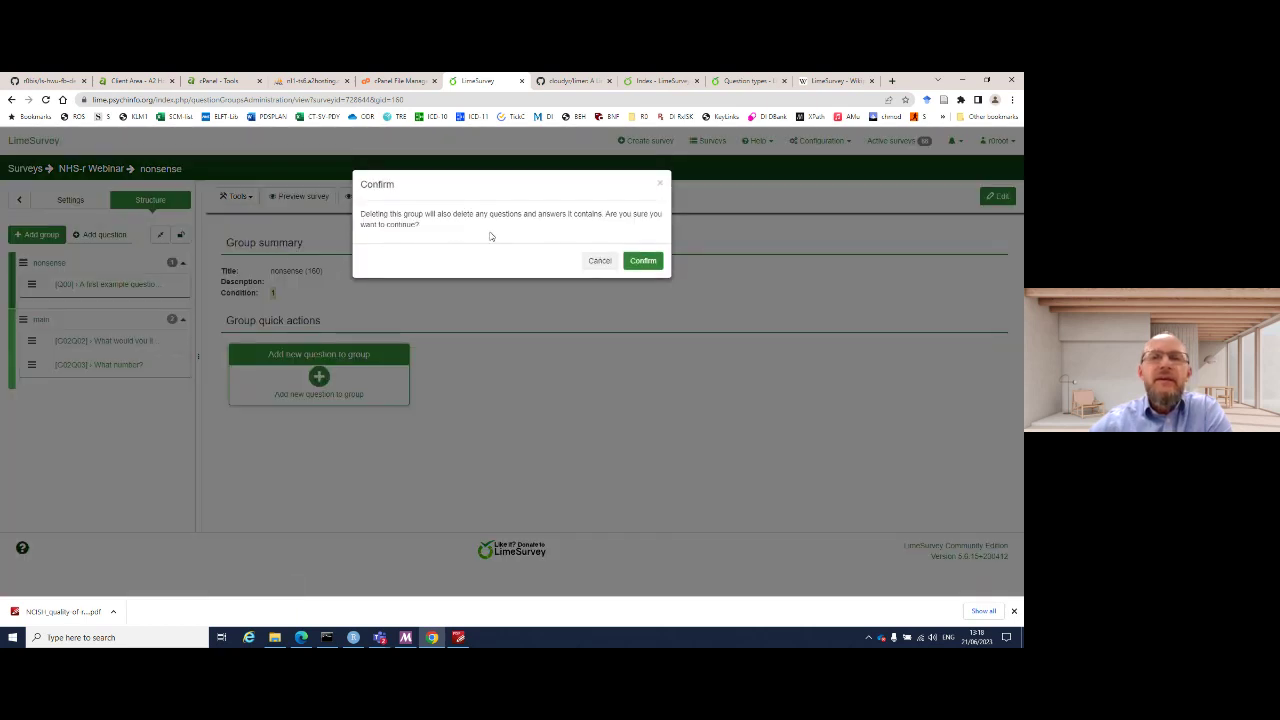
{"action": "left_click", "coordinate": [645, 261]}
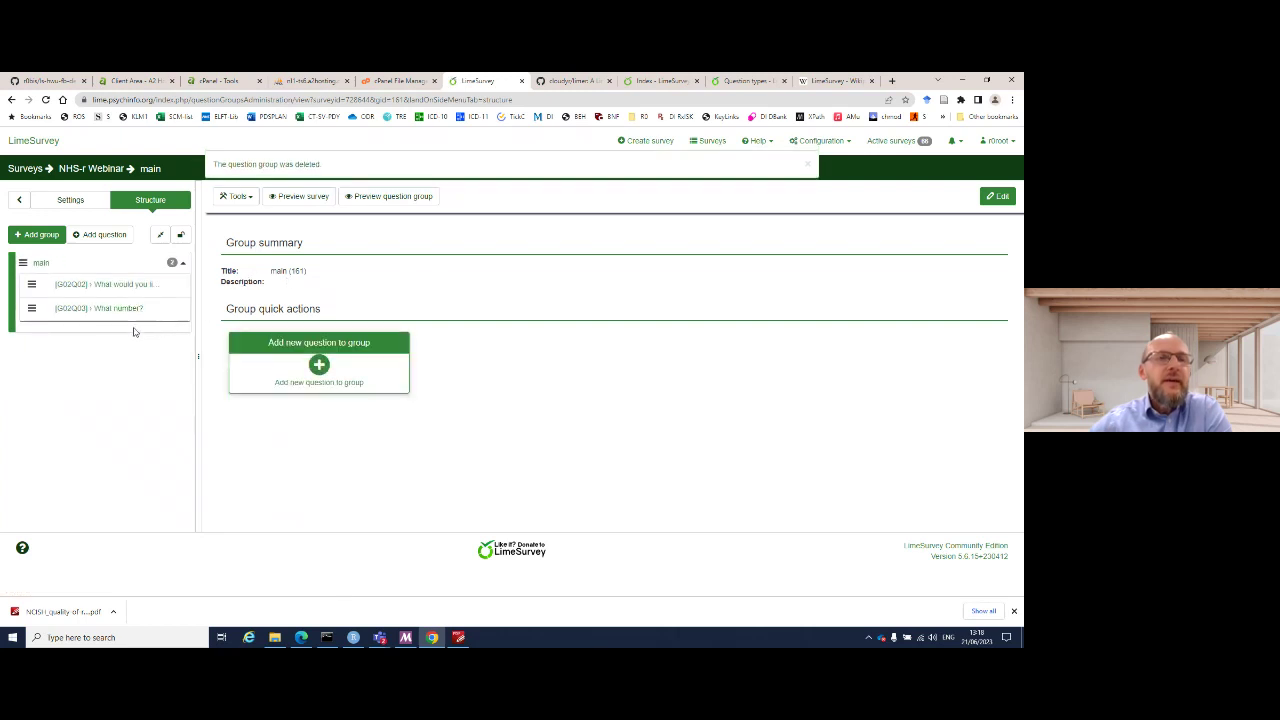
- In Presentation settings, hide the question count and turn off welcome screen, backward navigation and on-screen keyboard
{"action": "left_click", "coordinate": [85, 203]}
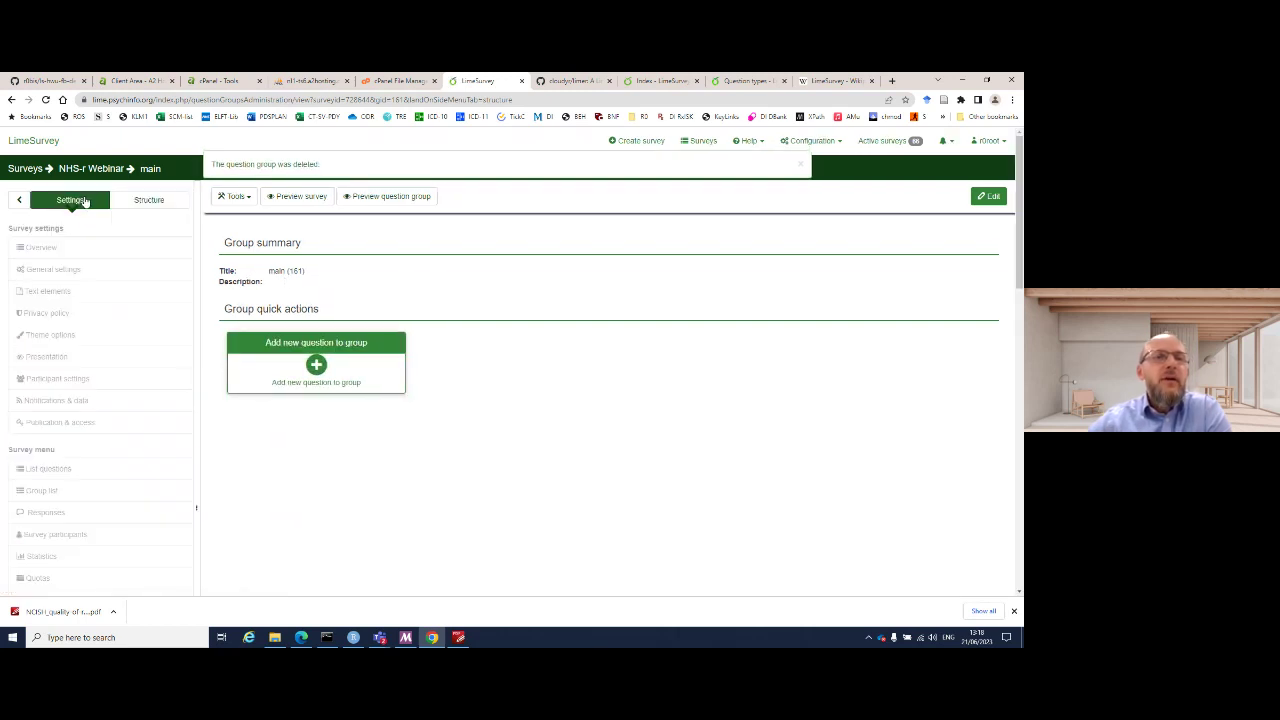
{"action": "scroll", "coordinate": [157, 477], "scroll_direction": "down", "scroll_amount": 3}
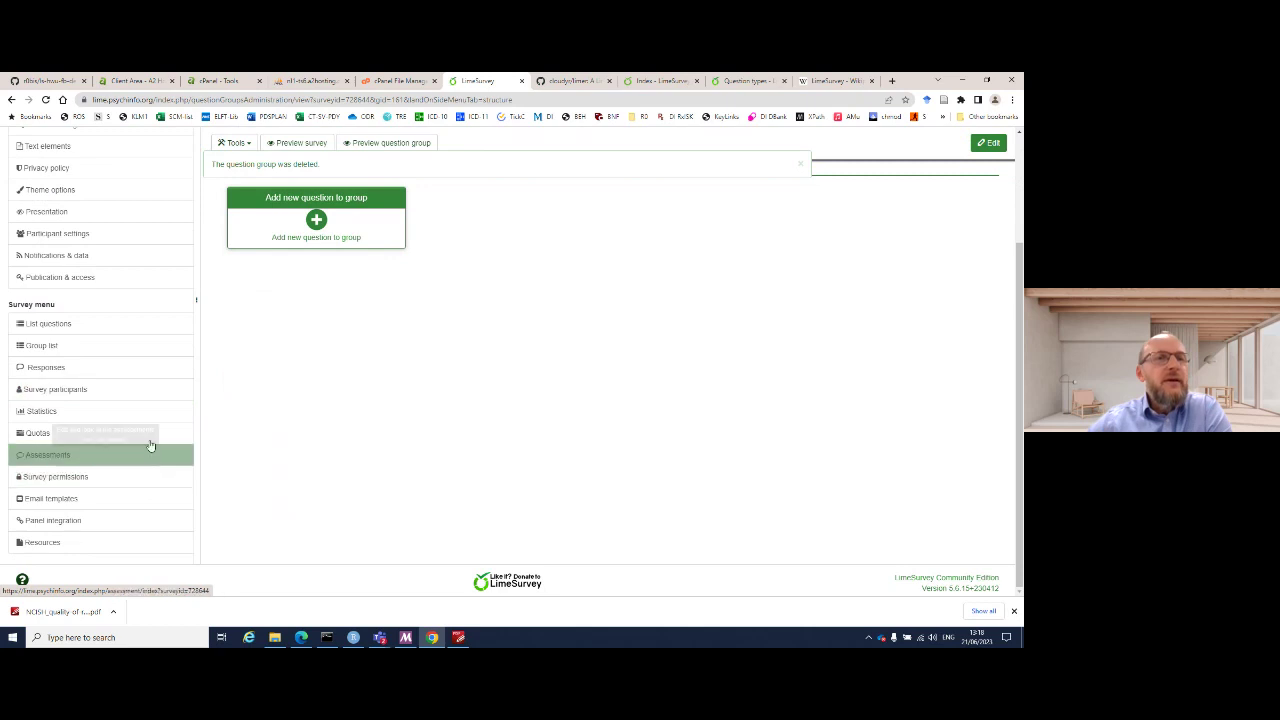
{"action": "scroll", "coordinate": [147, 433], "scroll_direction": "up", "scroll_amount": 3}
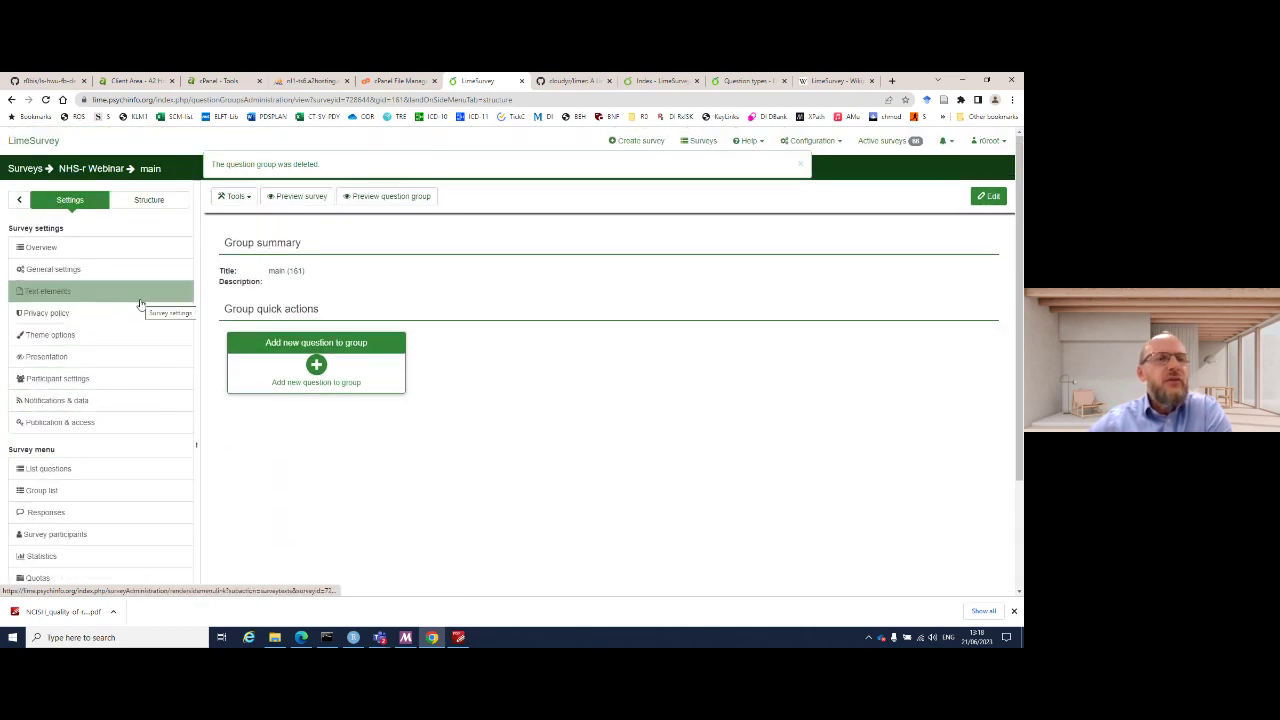
{"action": "left_click", "coordinate": [137, 354]}
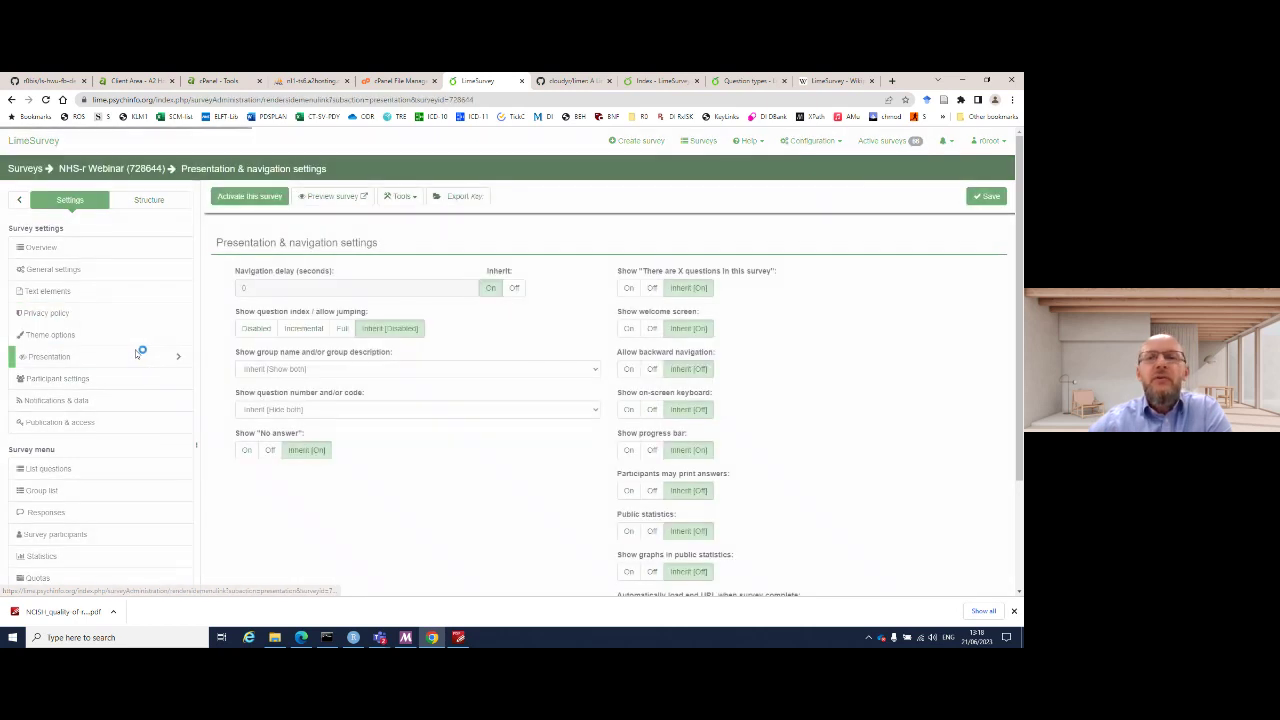
{"action": "left_click", "coordinate": [651, 288]}
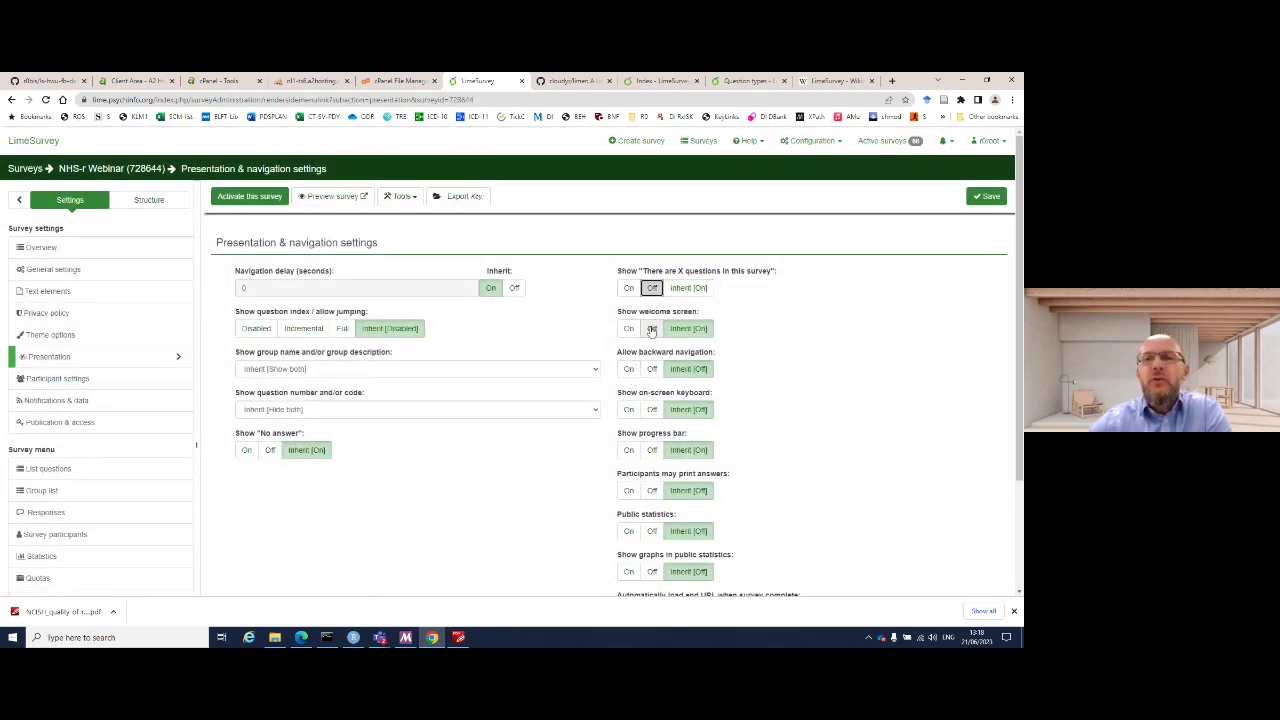
{"action": "left_click", "coordinate": [651, 333]}
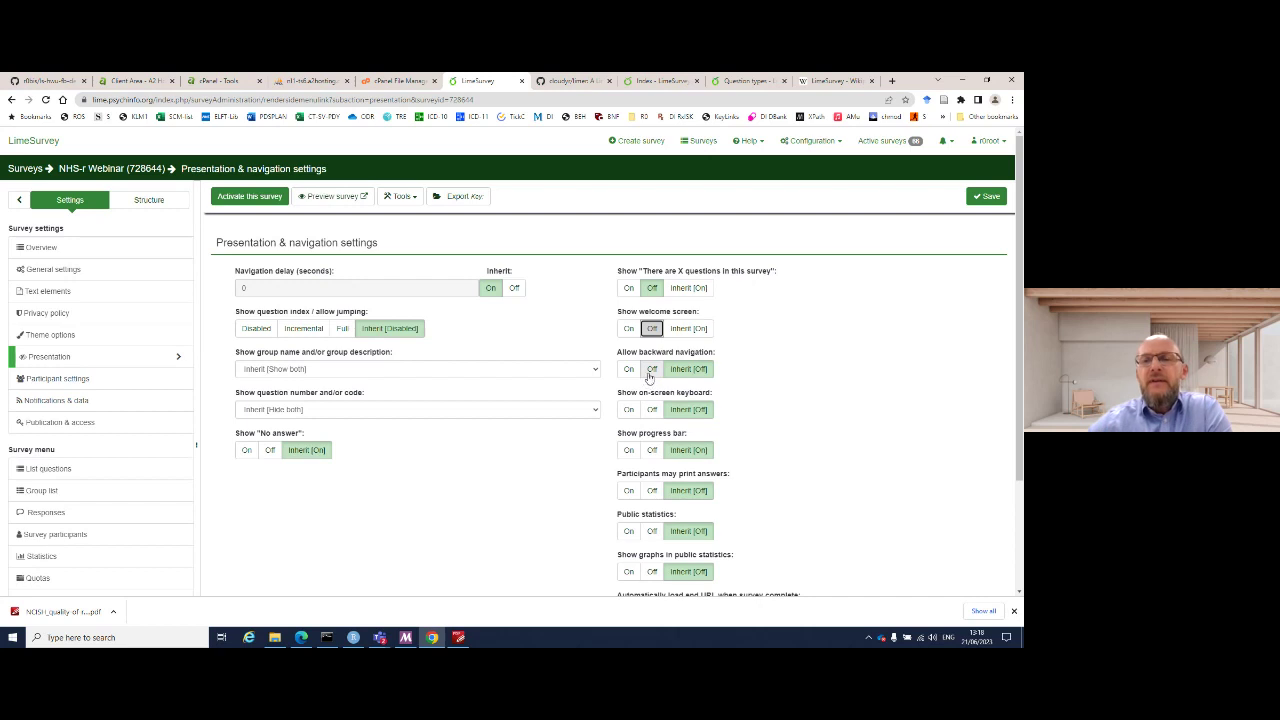
{"action": "left_click", "coordinate": [651, 370]}
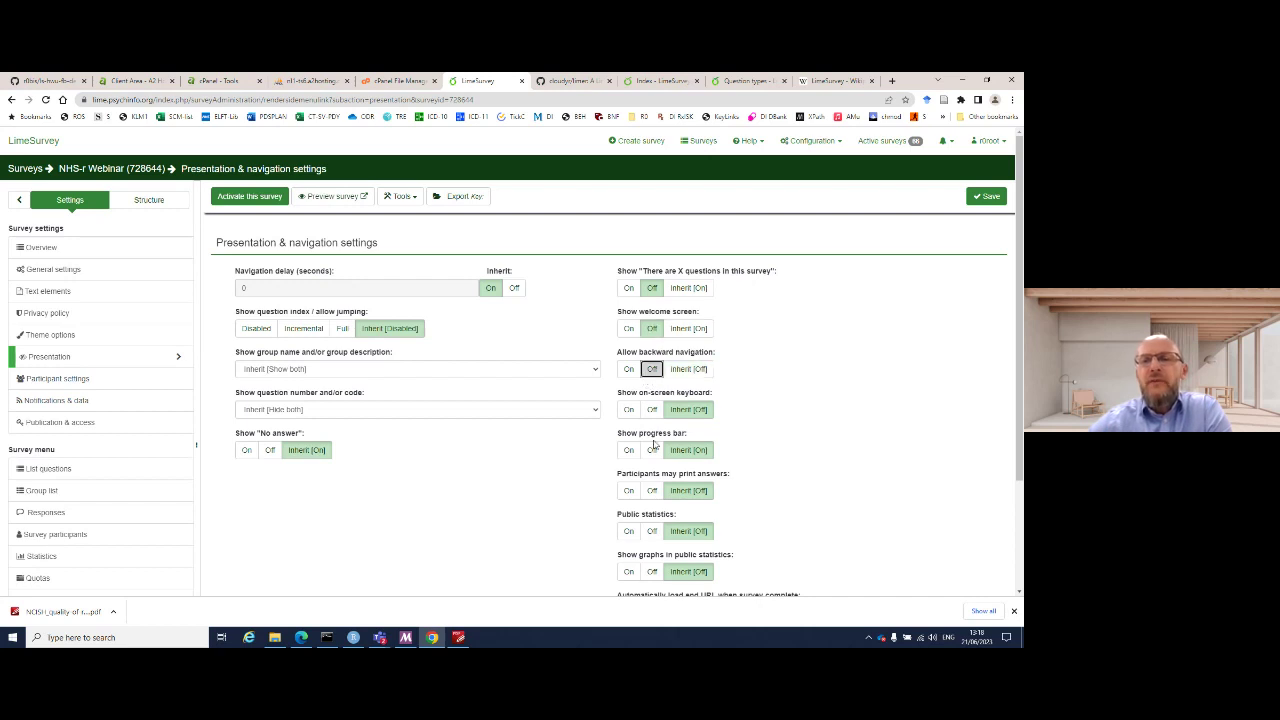
{"action": "left_click", "coordinate": [651, 409]}
- Hide the progress bar, allow printing answers, turn off public statistics, graphs and auto-load URL, then save
{"action": "scroll", "coordinate": [651, 412], "scroll_direction": "down", "scroll_amount": 1}
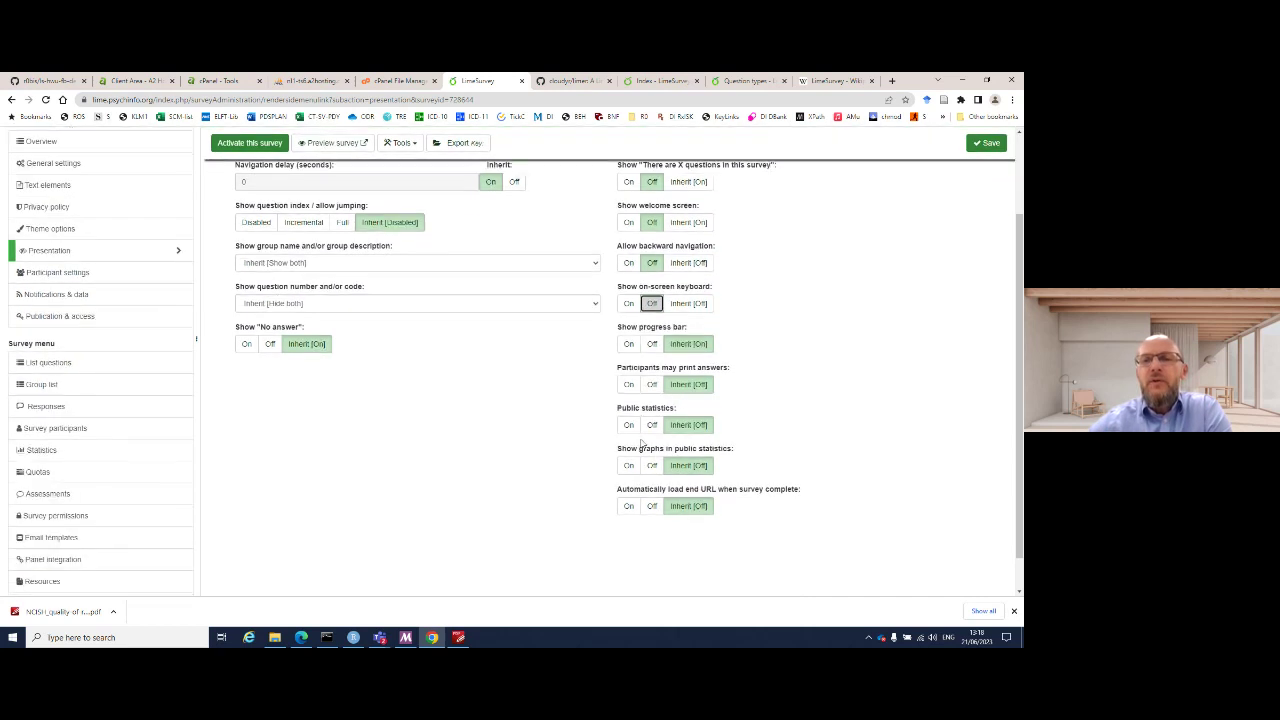
{"action": "left_click", "coordinate": [651, 345]}
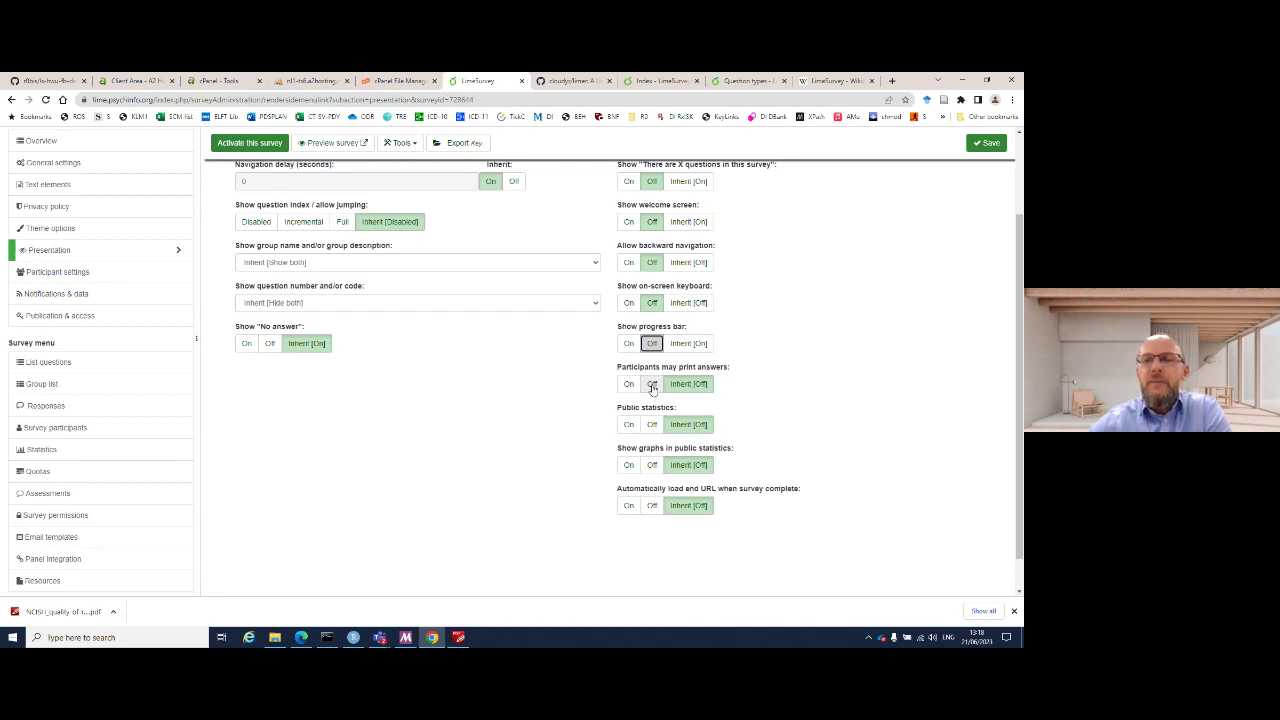
{"action": "left_click", "coordinate": [629, 386]}
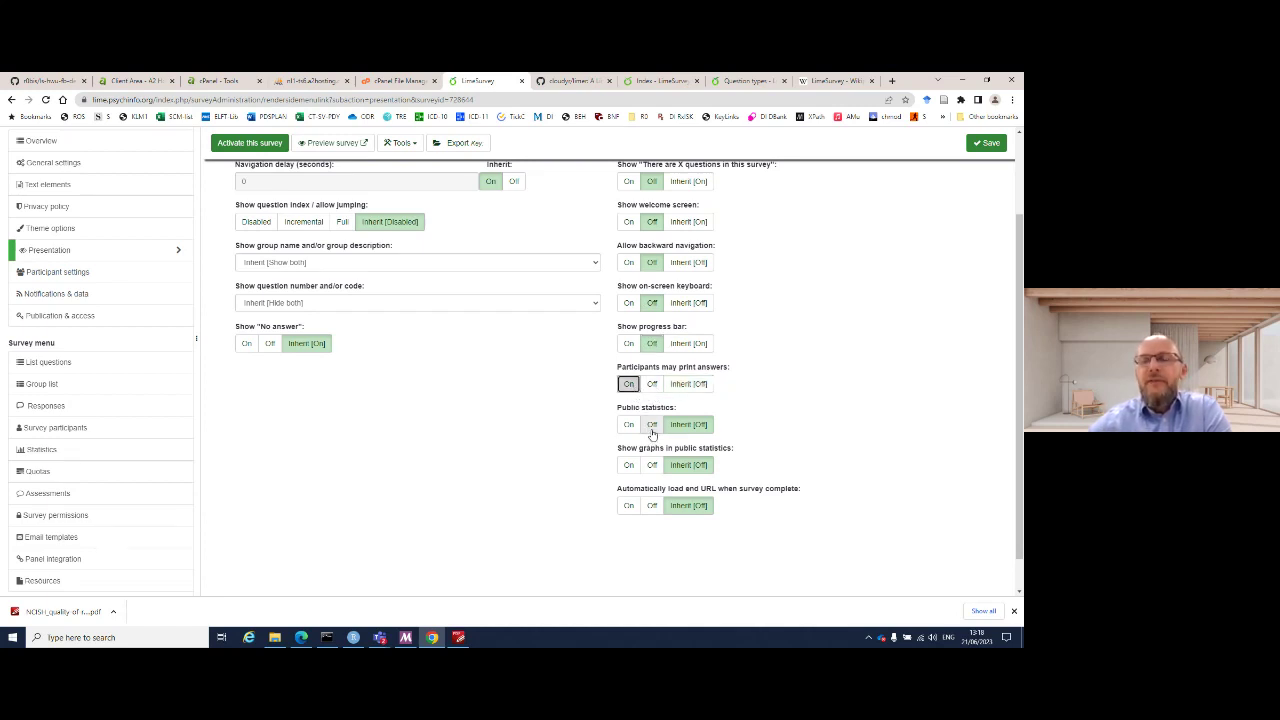
{"action": "left_click", "coordinate": [651, 426]}
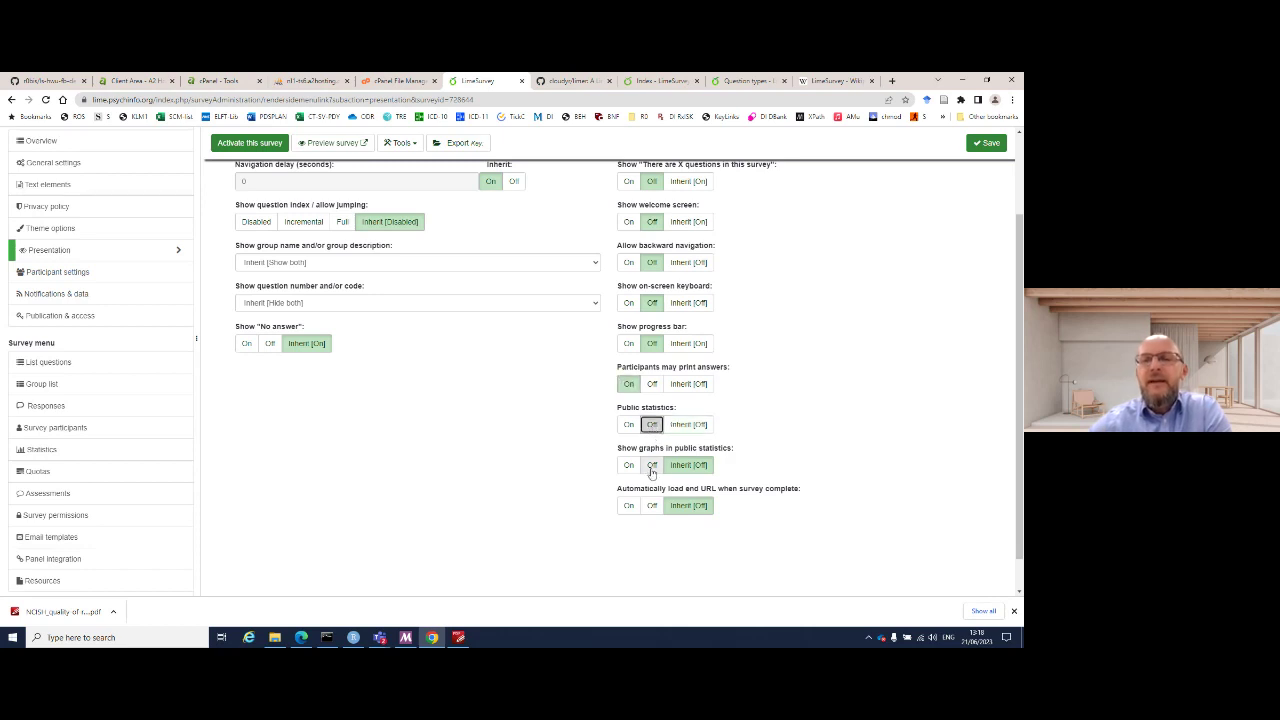
{"action": "left_click", "coordinate": [652, 466]}
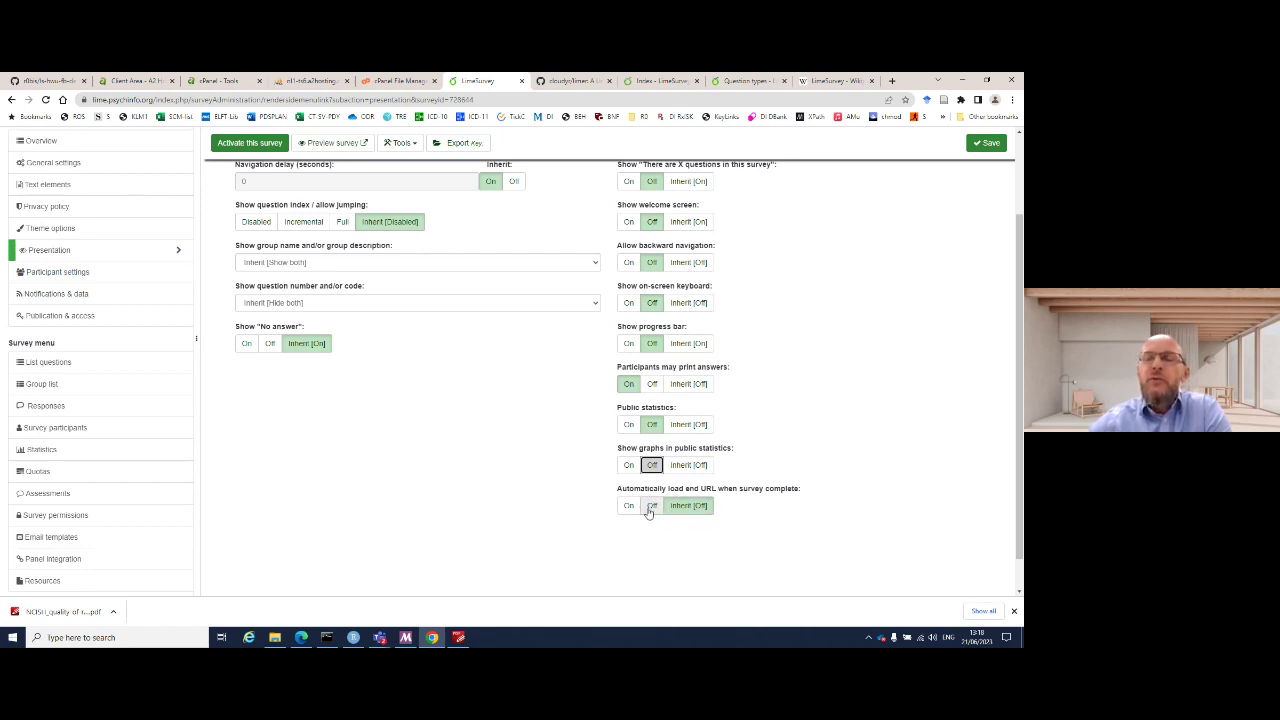
{"action": "left_click", "coordinate": [652, 507]}
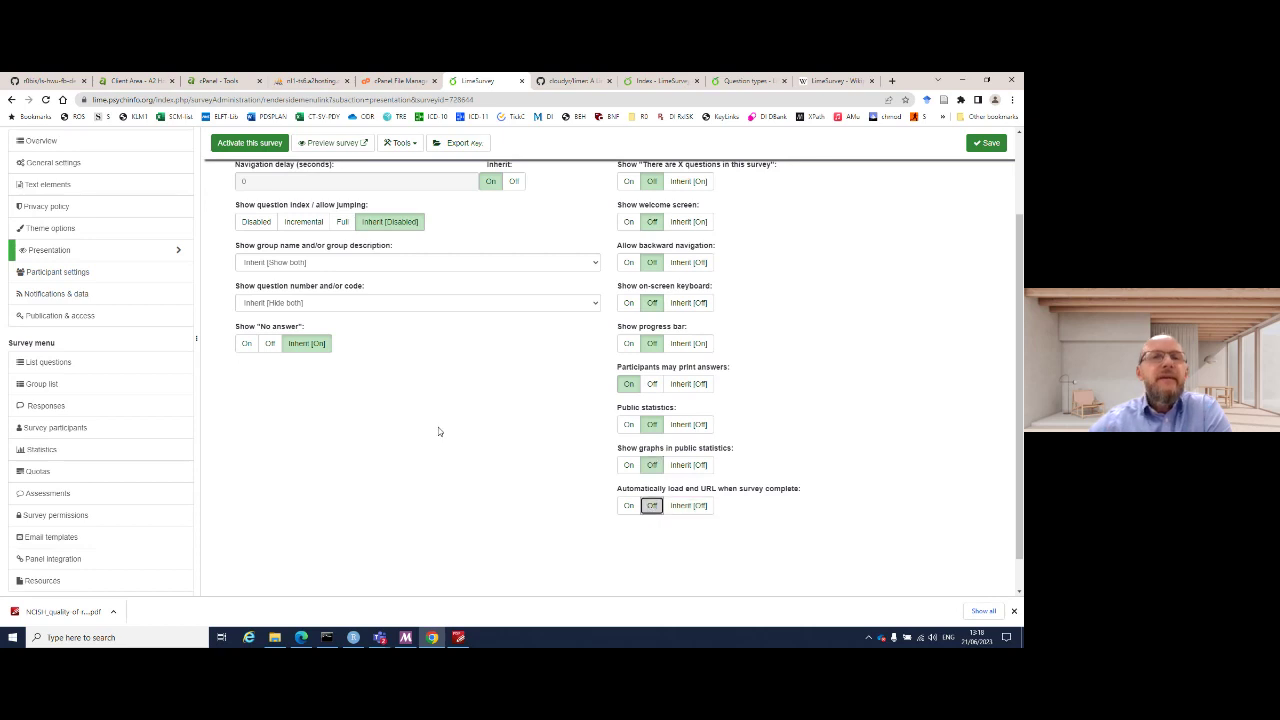
{"action": "scroll", "coordinate": [440, 430], "scroll_direction": "up", "scroll_amount": 2}
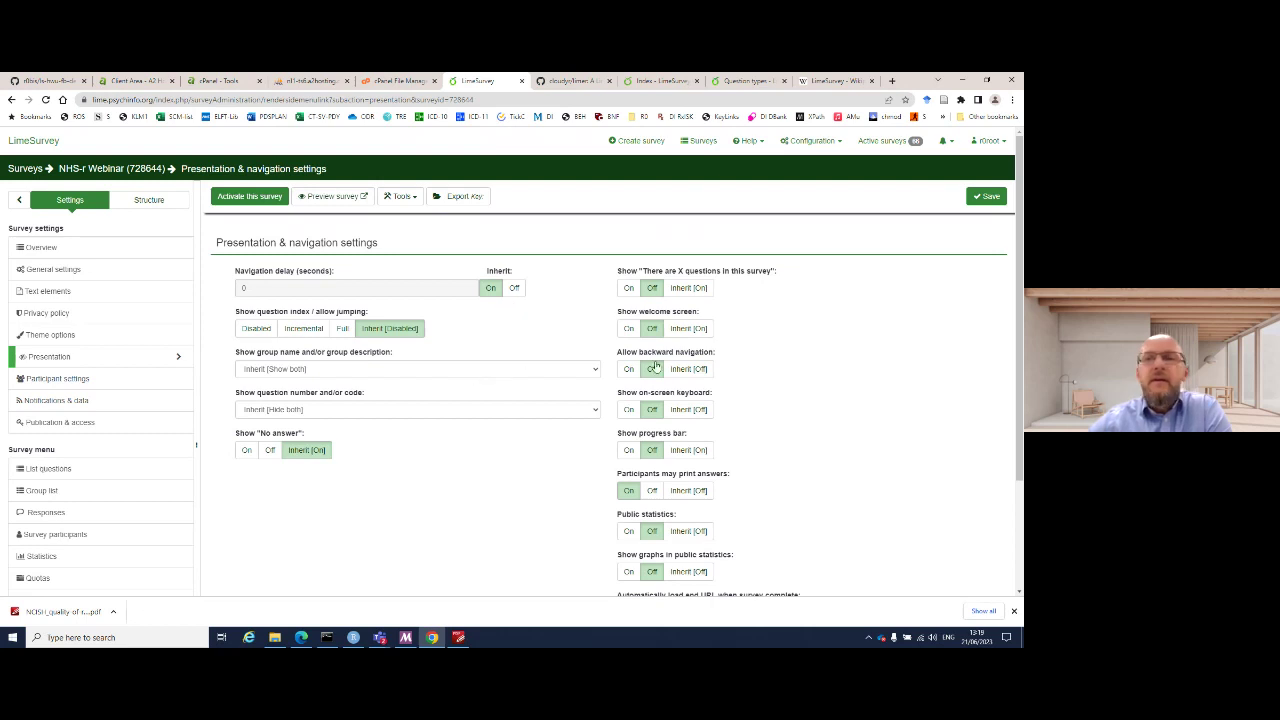
{"action": "left_click", "coordinate": [987, 196]}
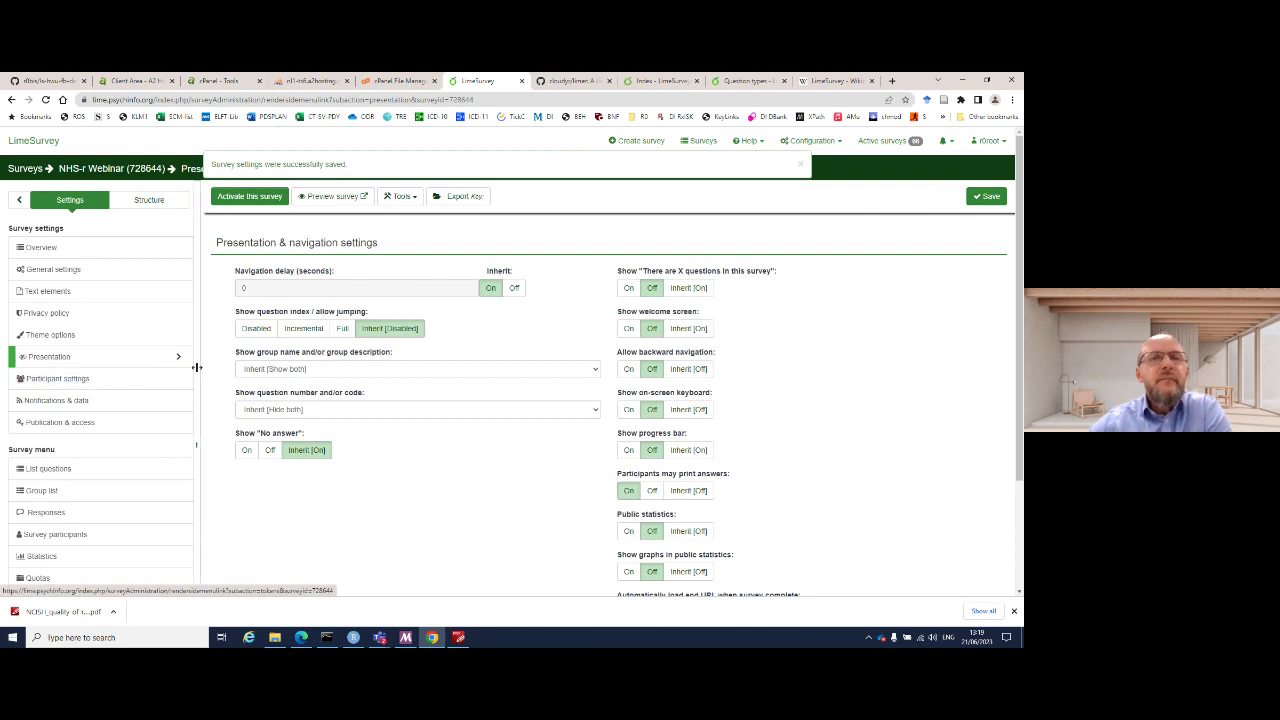
- Preview the survey to check the 'main' group heading, then close the preview
{"action": "left_click", "coordinate": [151, 204]}
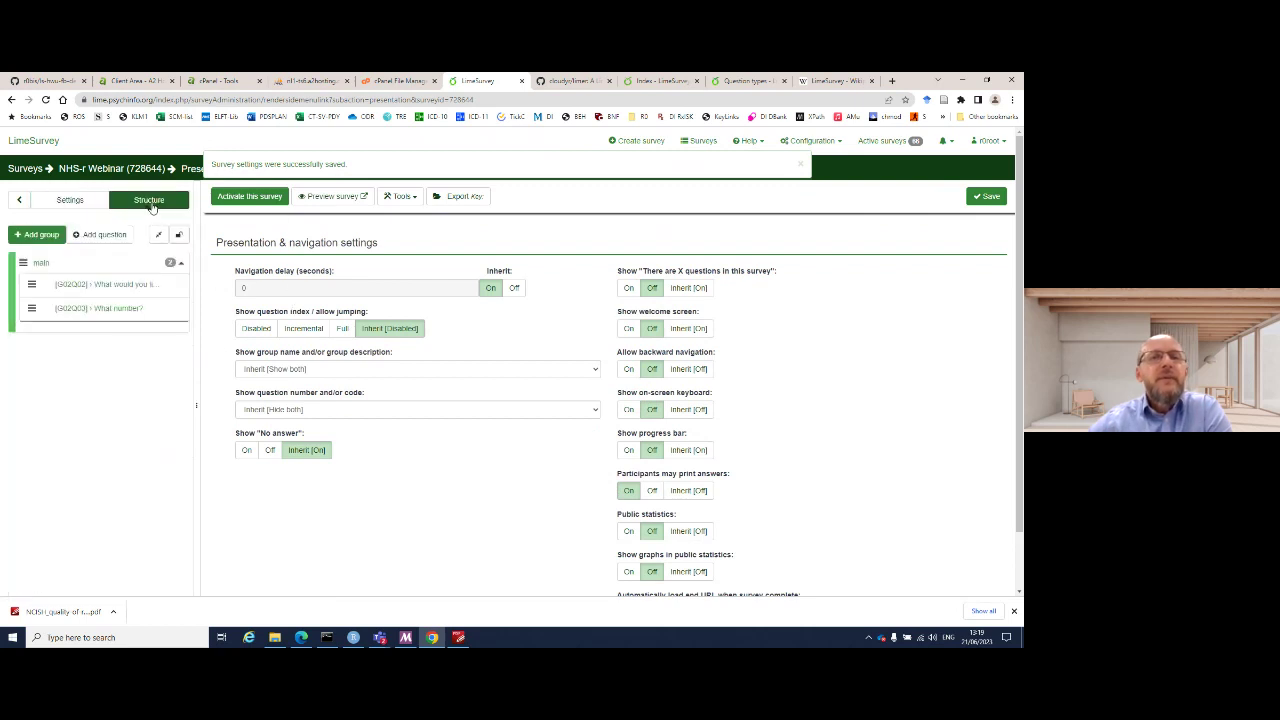
{"action": "left_click", "coordinate": [330, 196]}
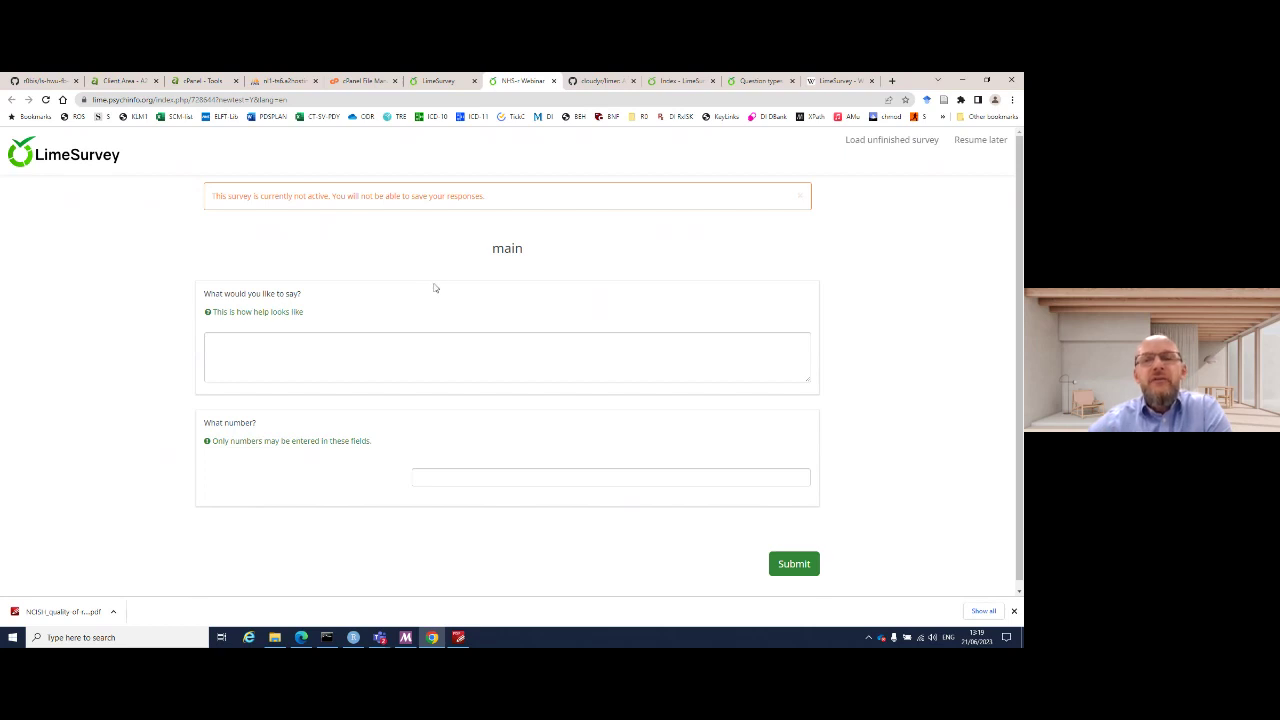
{"action": "scroll", "coordinate": [560, 355], "scroll_direction": "down", "scroll_amount": 1}
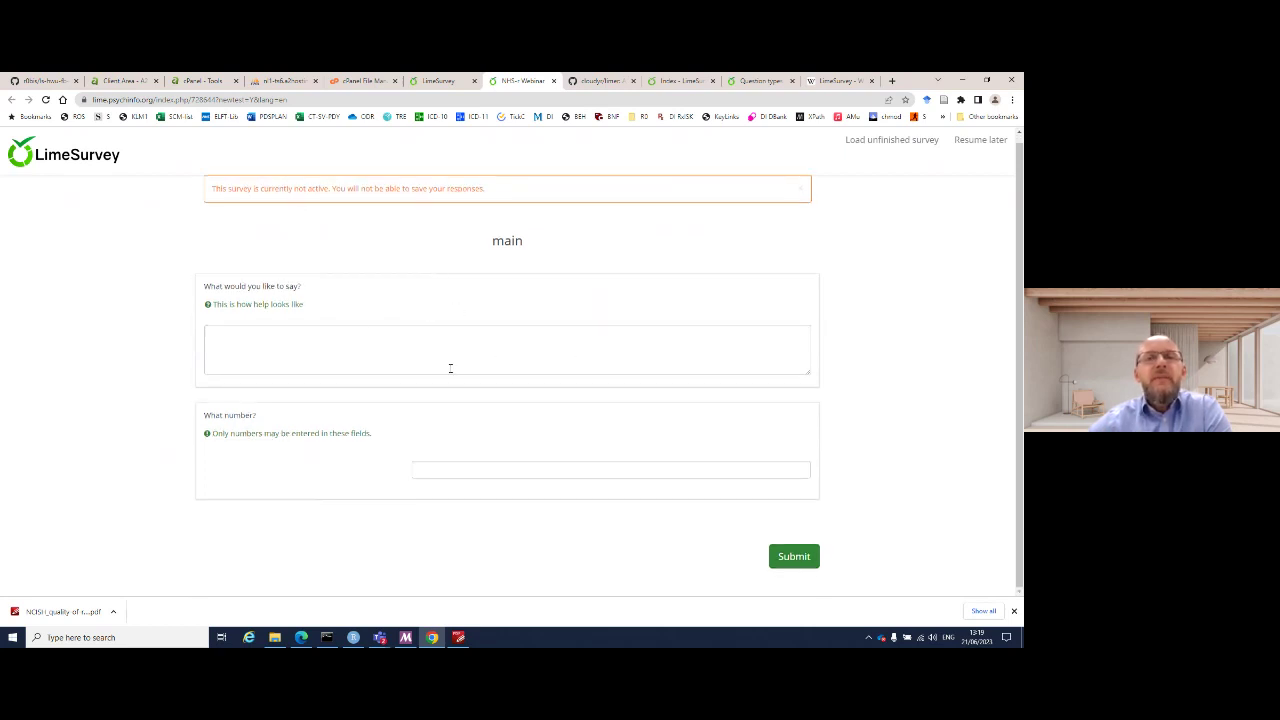
{"action": "double_click", "coordinate": [497, 241]}
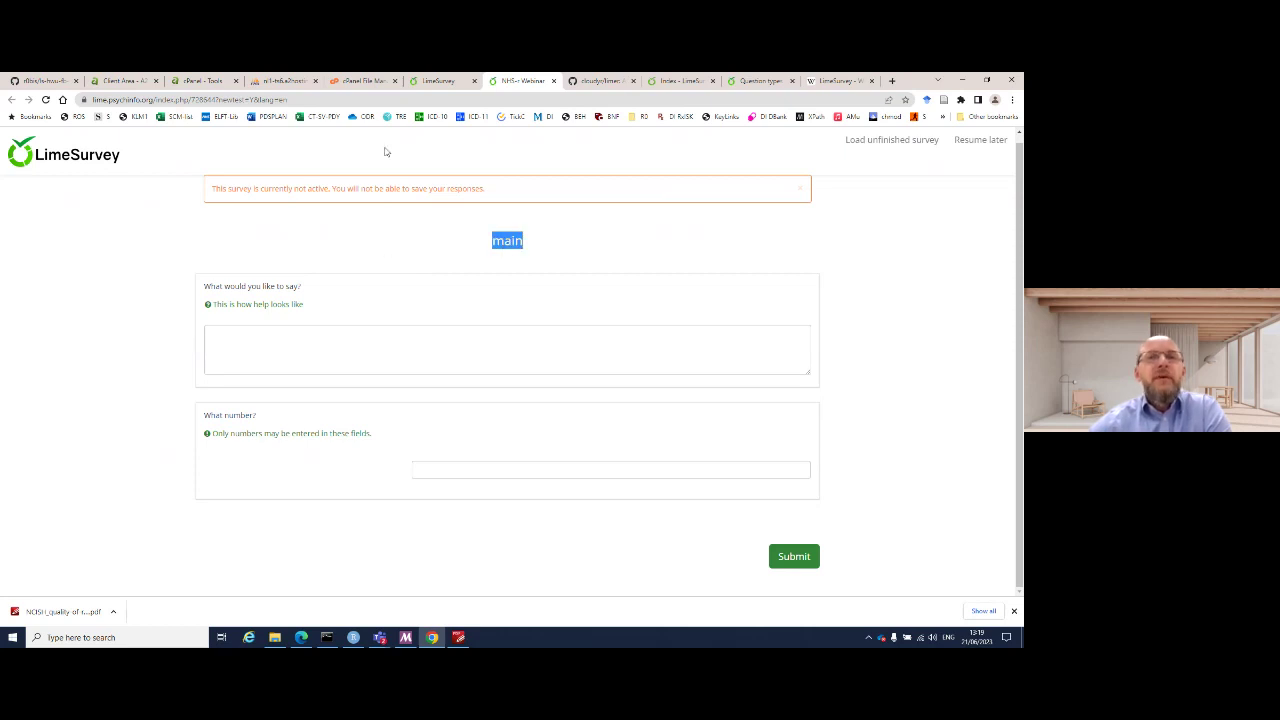
{"action": "left_click", "coordinate": [440, 82]}
{"action": "left_click", "coordinate": [528, 81]}
{"action": "left_click", "coordinate": [551, 81]}
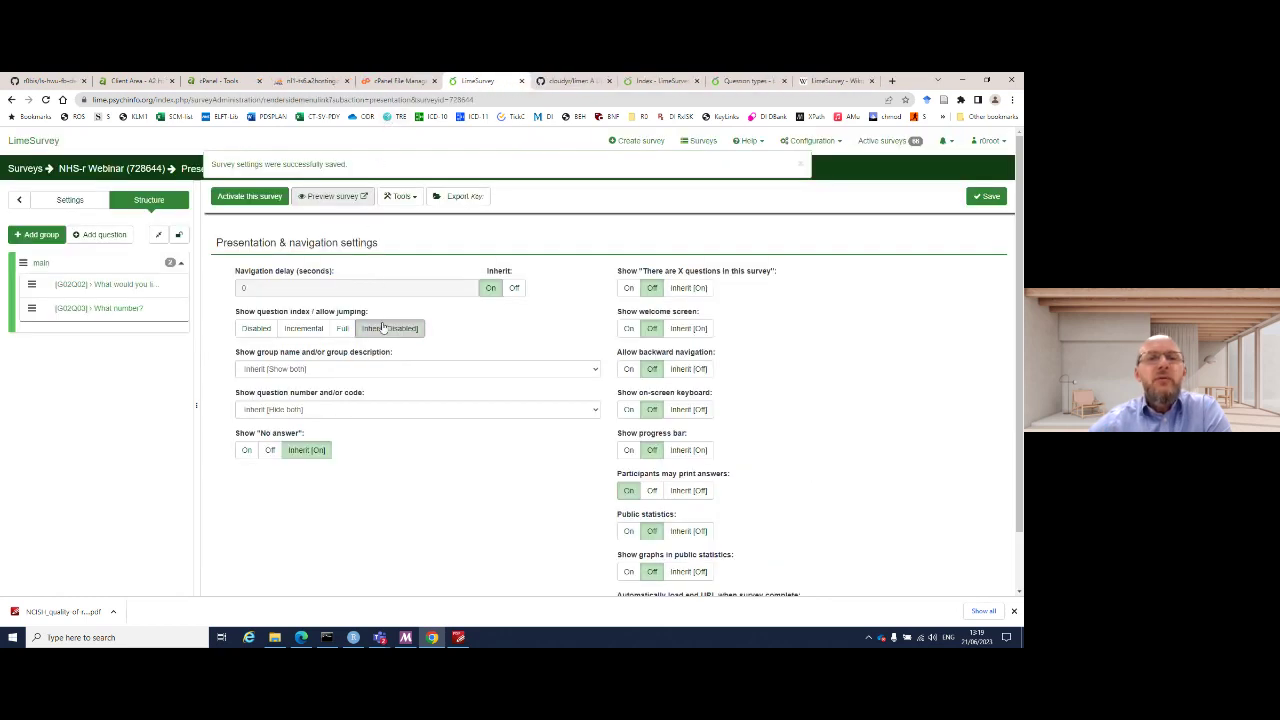
- Set group name and description to 'Hide both', save, and confirm in a fresh preview
{"action": "left_click", "coordinate": [463, 370]}
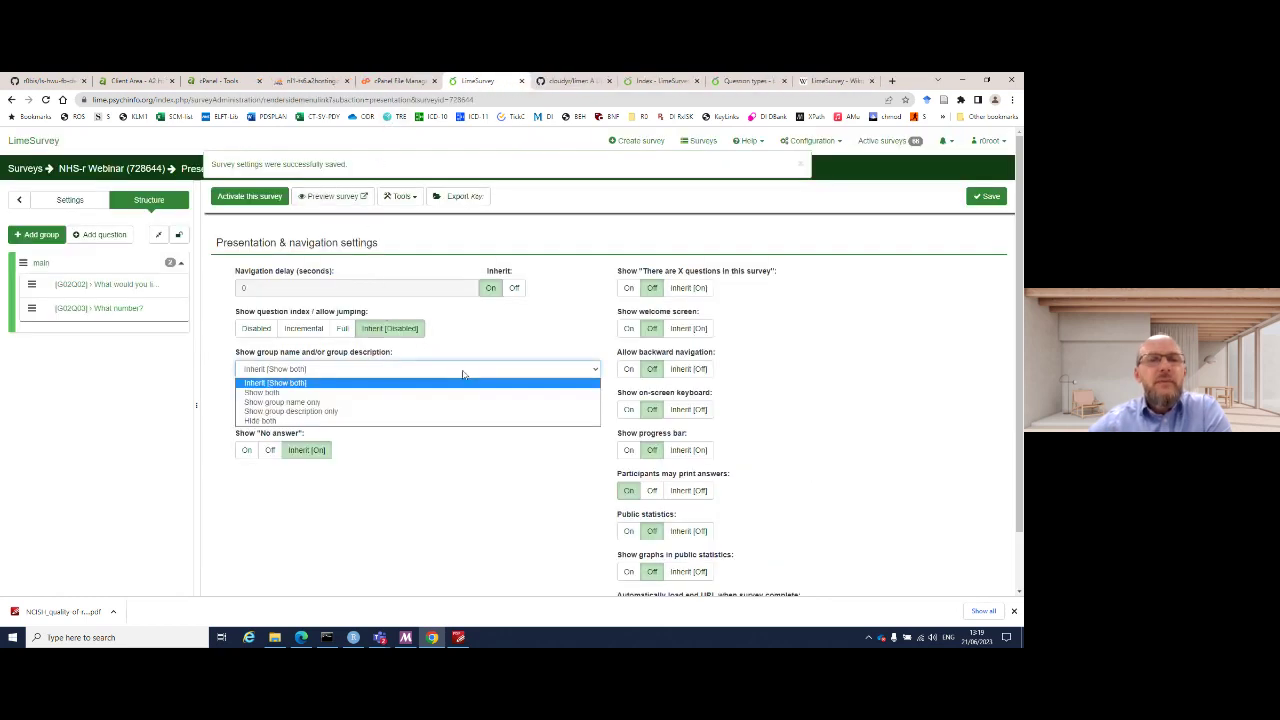
{"action": "left_click", "coordinate": [436, 425]}
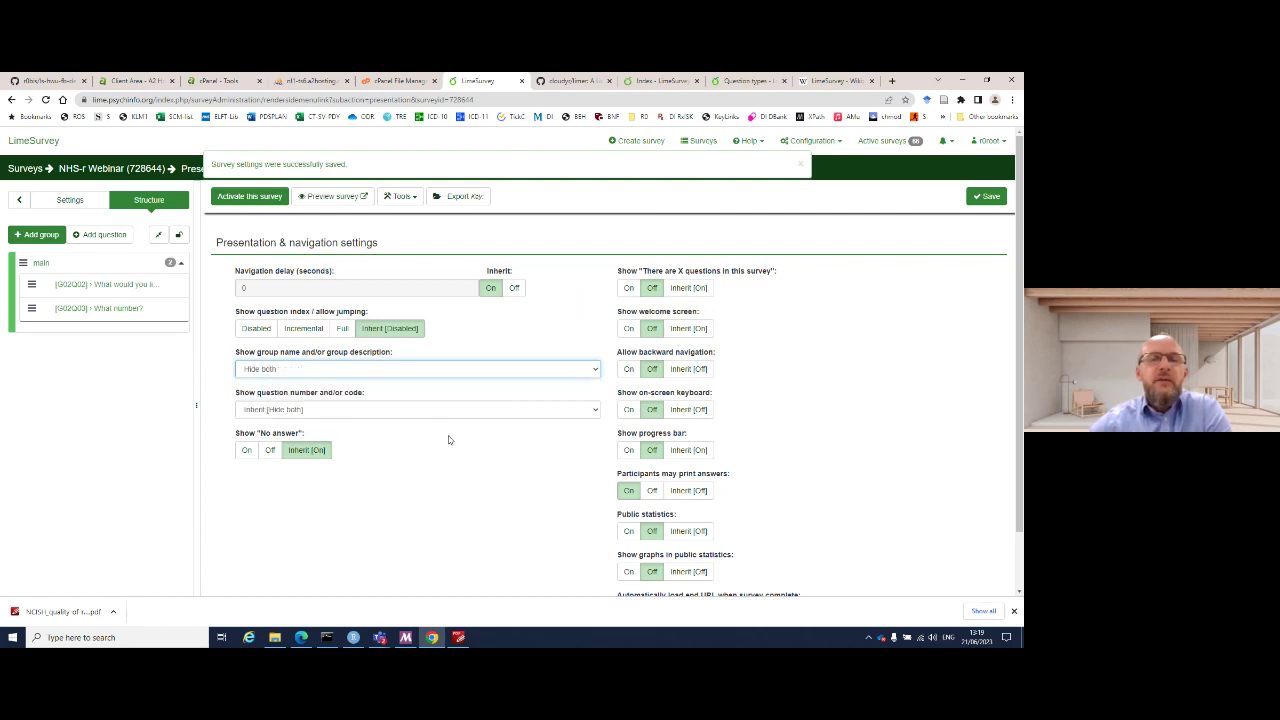
{"action": "left_click", "coordinate": [986, 200]}
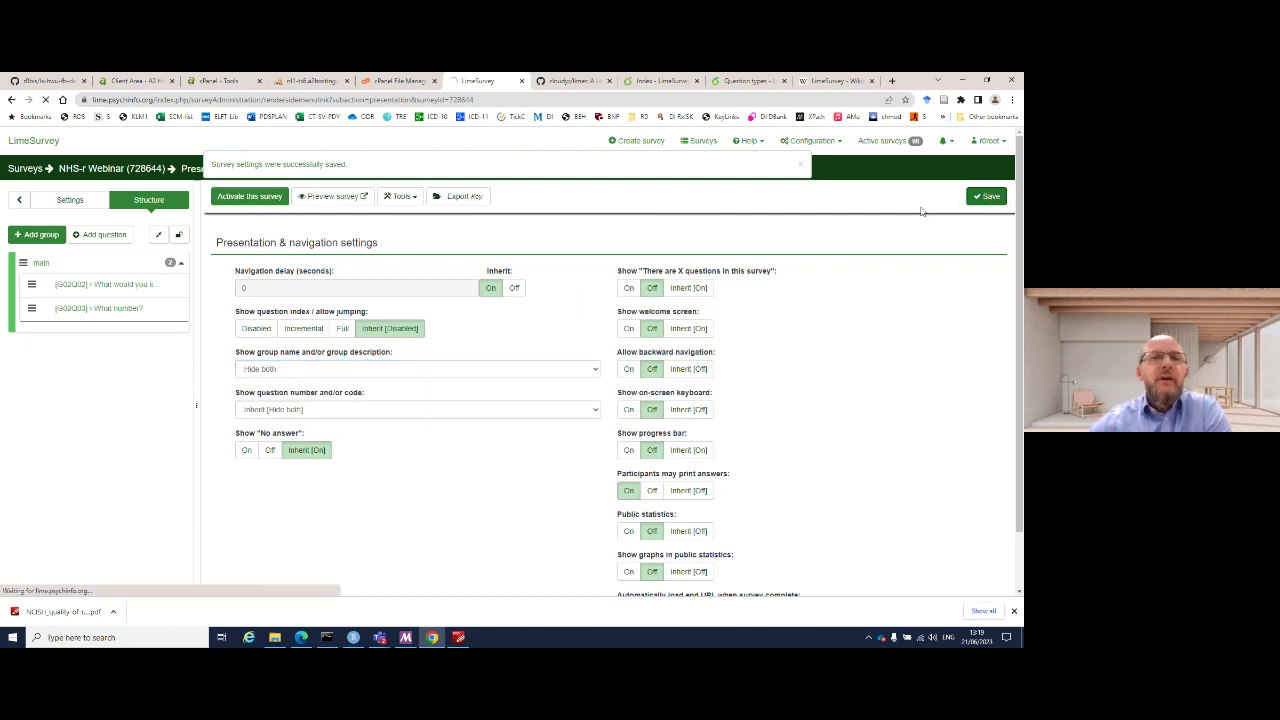
{"action": "left_click", "coordinate": [357, 196]}
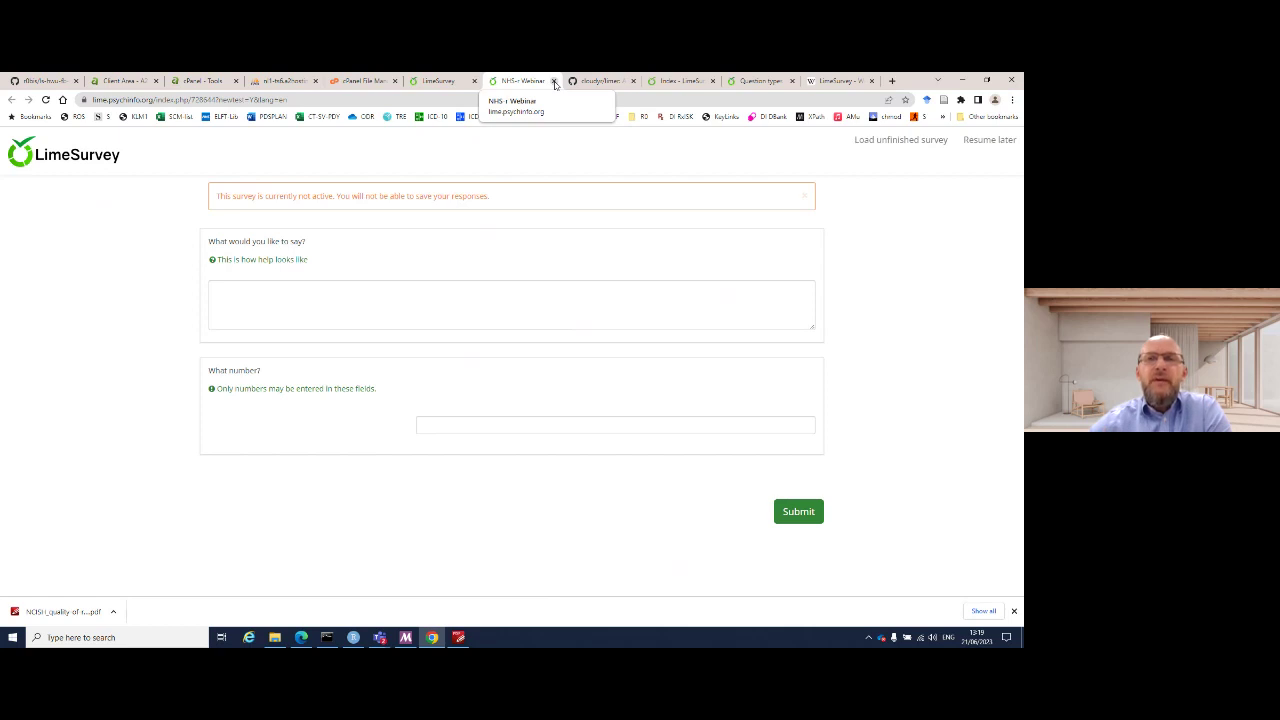
{"action": "left_click", "coordinate": [554, 81]}
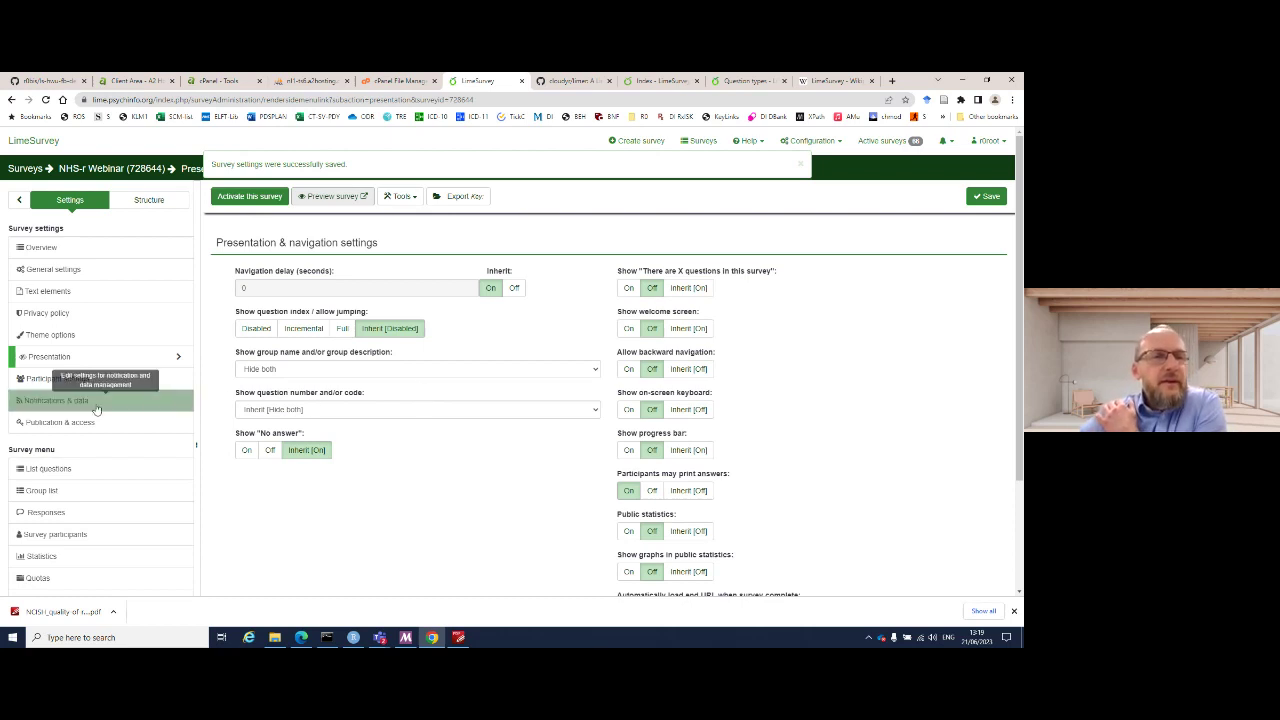
- Edit the What number? question and switch on a horizontal slider layout
{"action": "left_click", "coordinate": [136, 204]}
{"action": "left_click", "coordinate": [120, 309]}
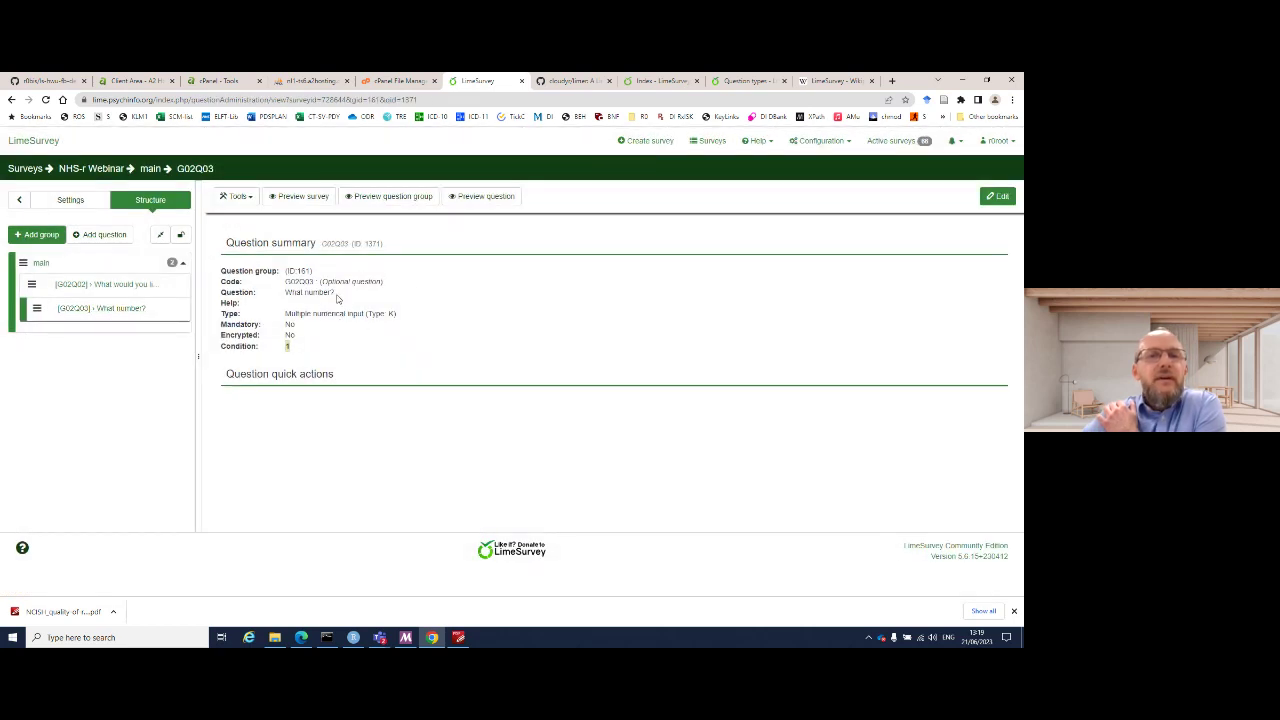
{"action": "left_click", "coordinate": [997, 196]}
{"action": "scroll", "coordinate": [789, 361], "scroll_direction": "down", "scroll_amount": 1}
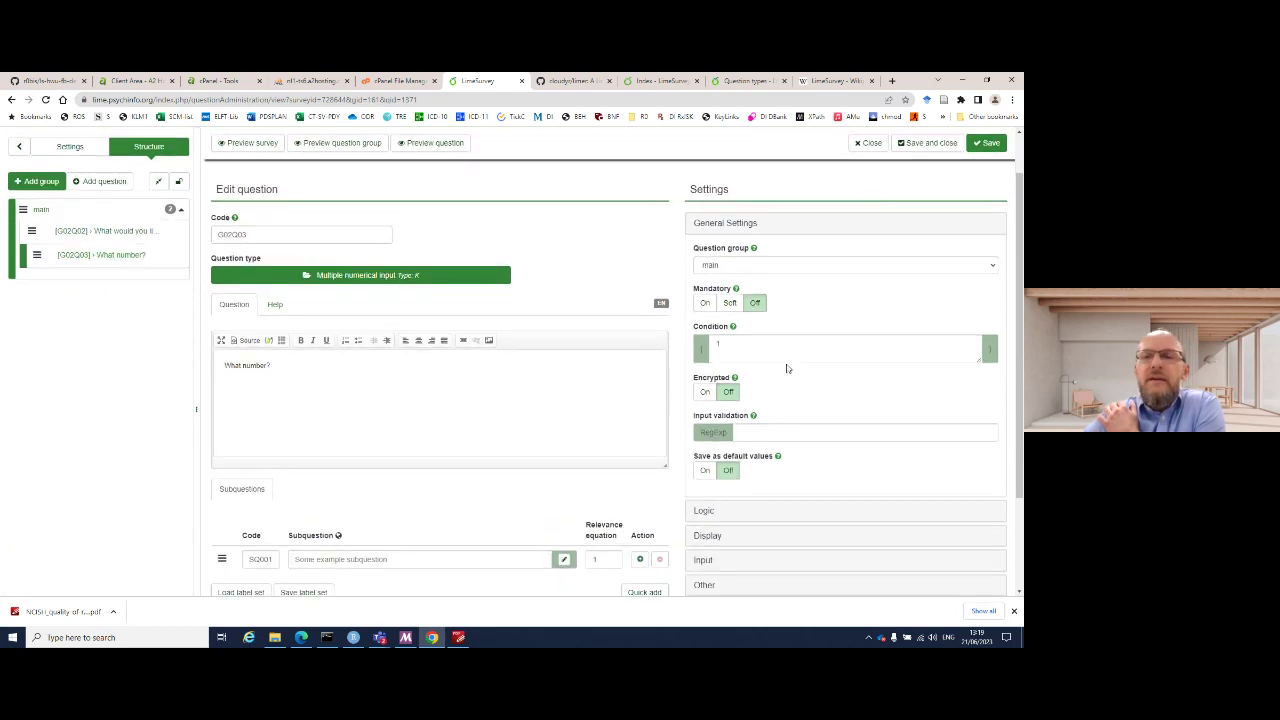
{"action": "scroll", "coordinate": [787, 369], "scroll_direction": "down", "scroll_amount": 2}
{"action": "left_click", "coordinate": [728, 409]}
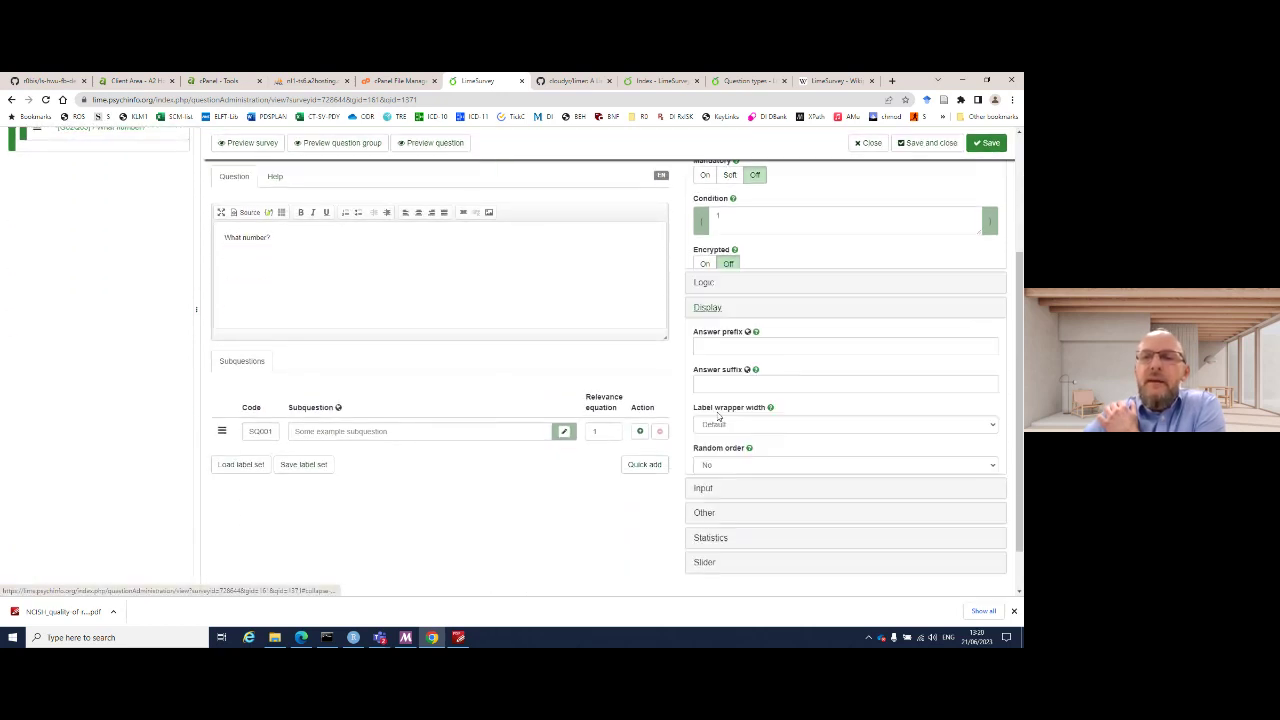
{"action": "scroll", "coordinate": [765, 425], "scroll_direction": "down", "scroll_amount": 3}
{"action": "scroll", "coordinate": [767, 431], "scroll_direction": "down", "scroll_amount": 2}
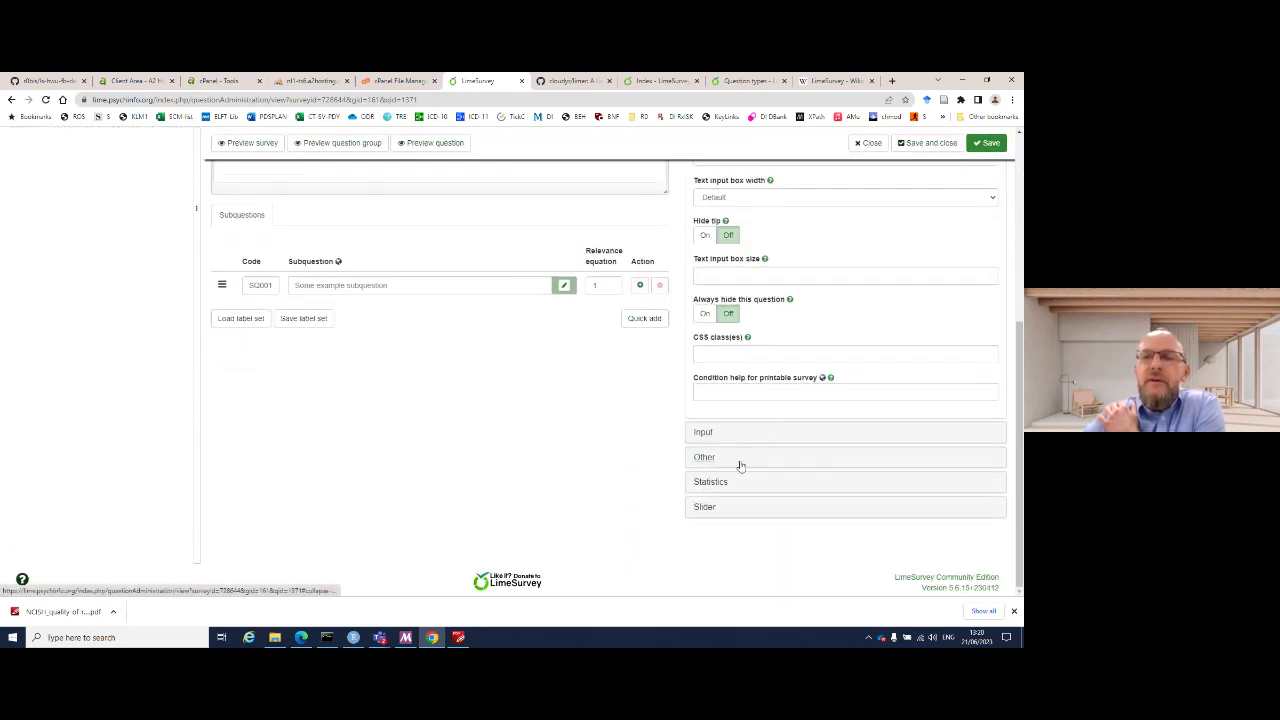
{"action": "left_click", "coordinate": [702, 506]}
{"action": "scroll", "coordinate": [640, 470], "scroll_direction": "down", "scroll_amount": 2}
{"action": "scroll", "coordinate": [647, 457], "scroll_direction": "up", "scroll_amount": 5}
{"action": "left_click", "coordinate": [704, 297]}
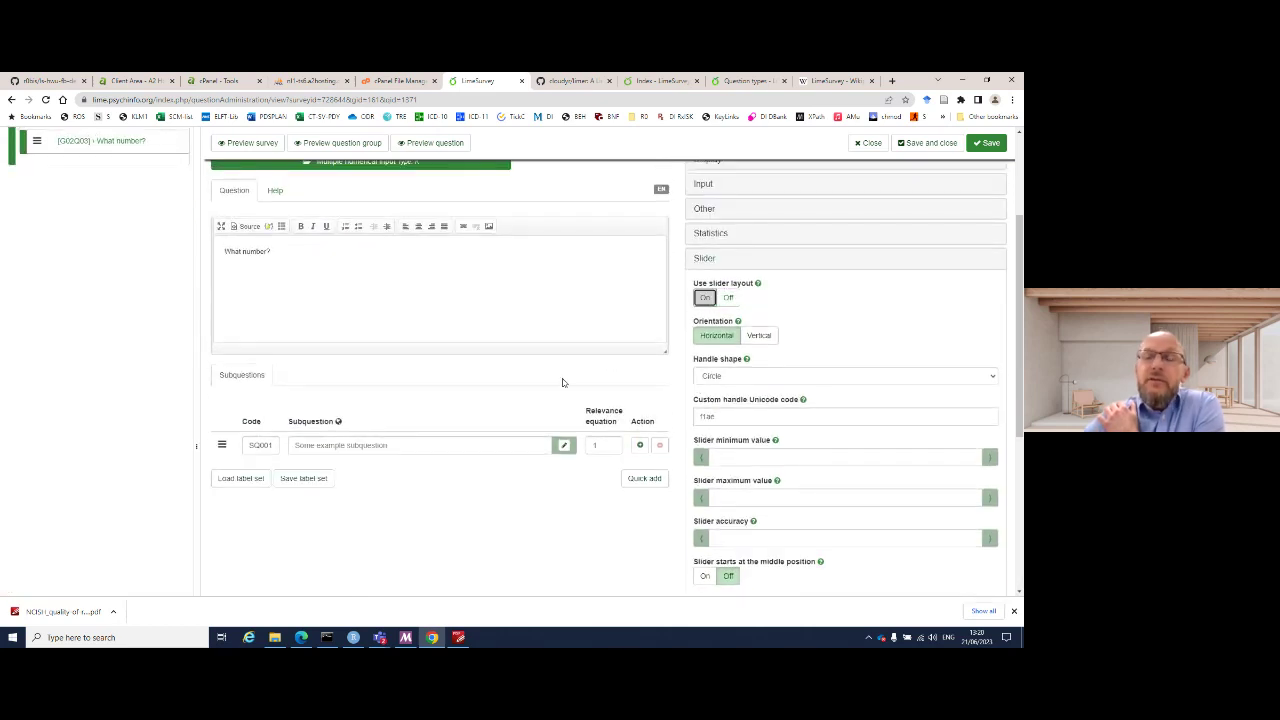
{"action": "left_click", "coordinate": [735, 337]}
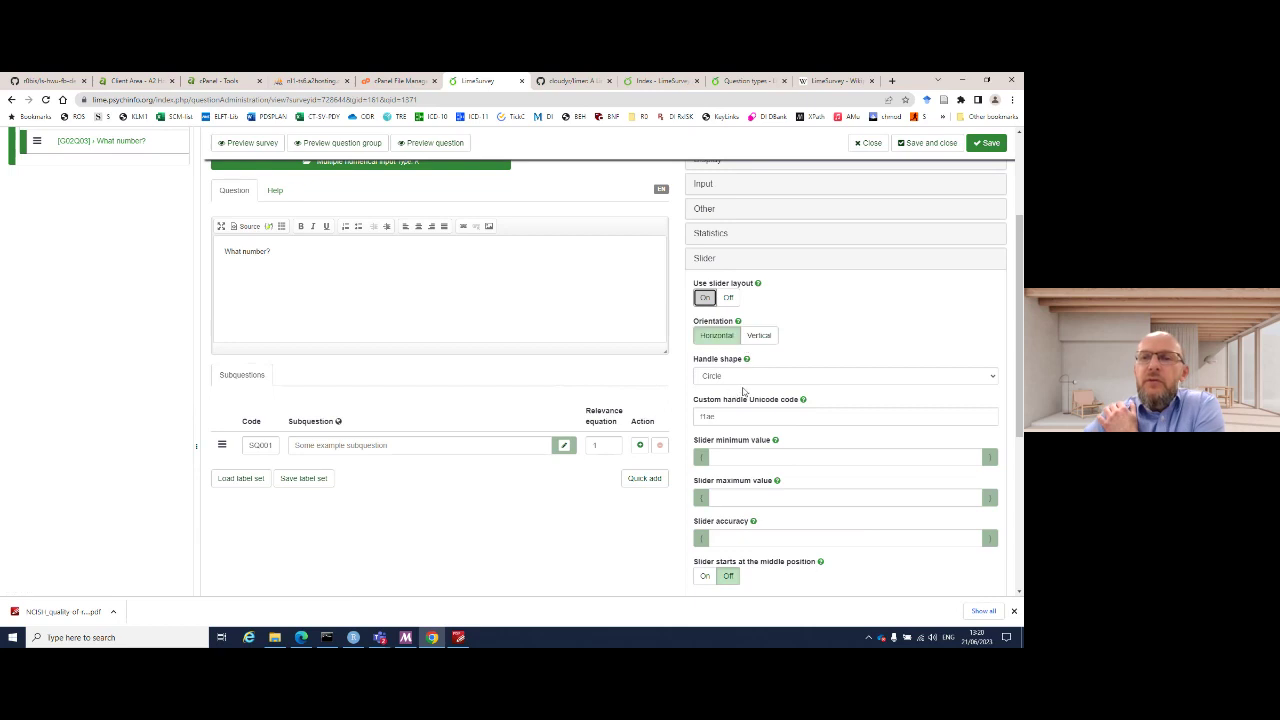
- Set the slider to min 0, max 100, accuracy 1, starting at the middle, and save
{"action": "scroll", "coordinate": [729, 397], "scroll_direction": "down", "scroll_amount": 1}
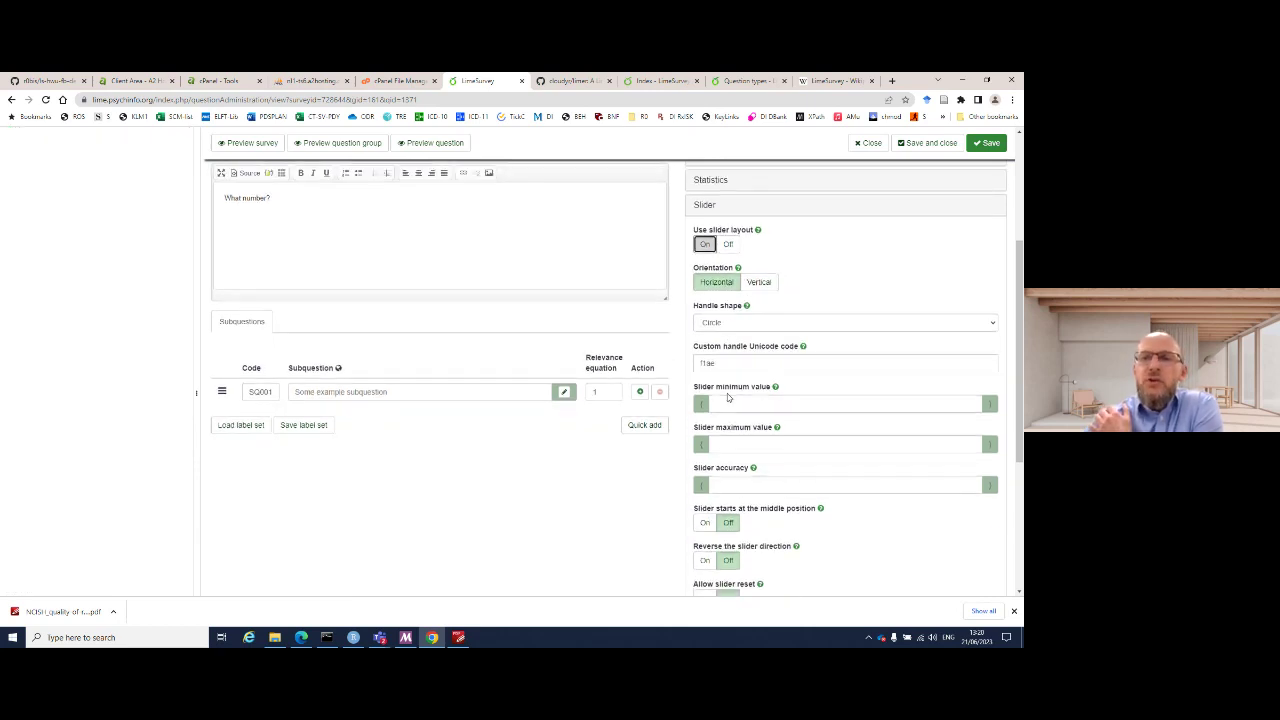
{"action": "scroll", "coordinate": [729, 397], "scroll_direction": "down", "scroll_amount": 3}
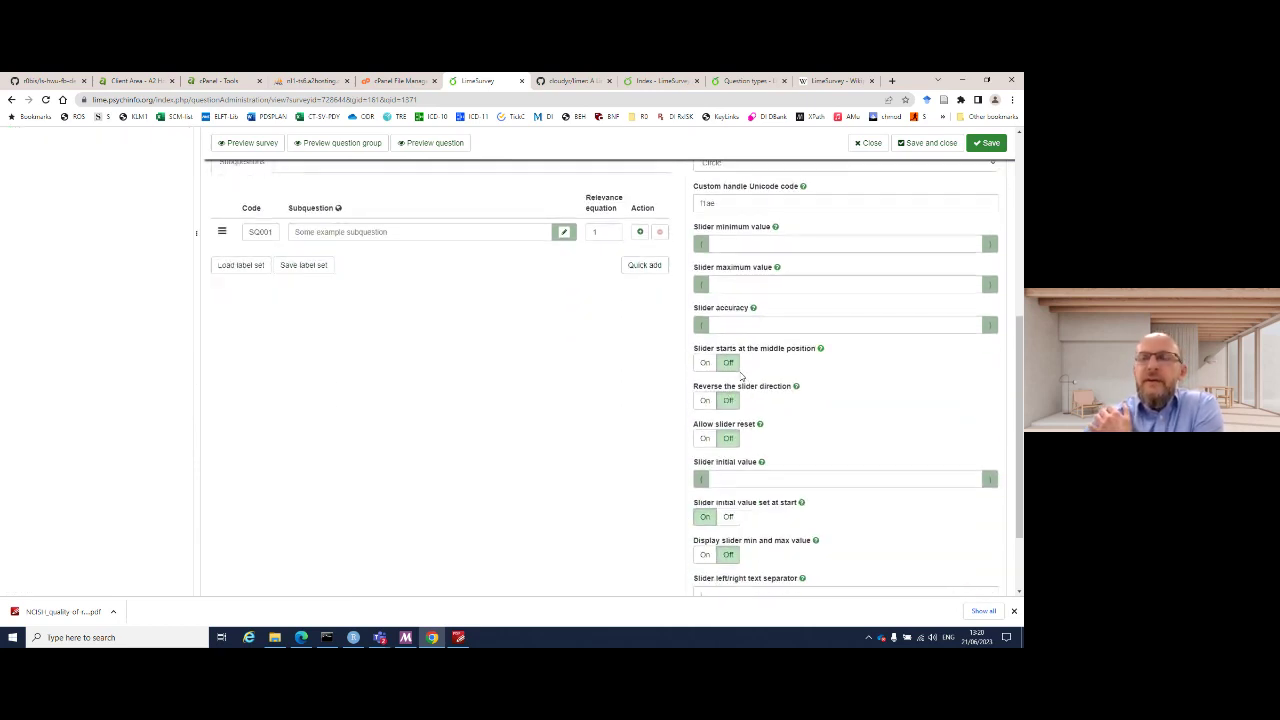
{"action": "scroll", "coordinate": [741, 376], "scroll_direction": "up", "scroll_amount": 2}
{"action": "left_click", "coordinate": [757, 350]}
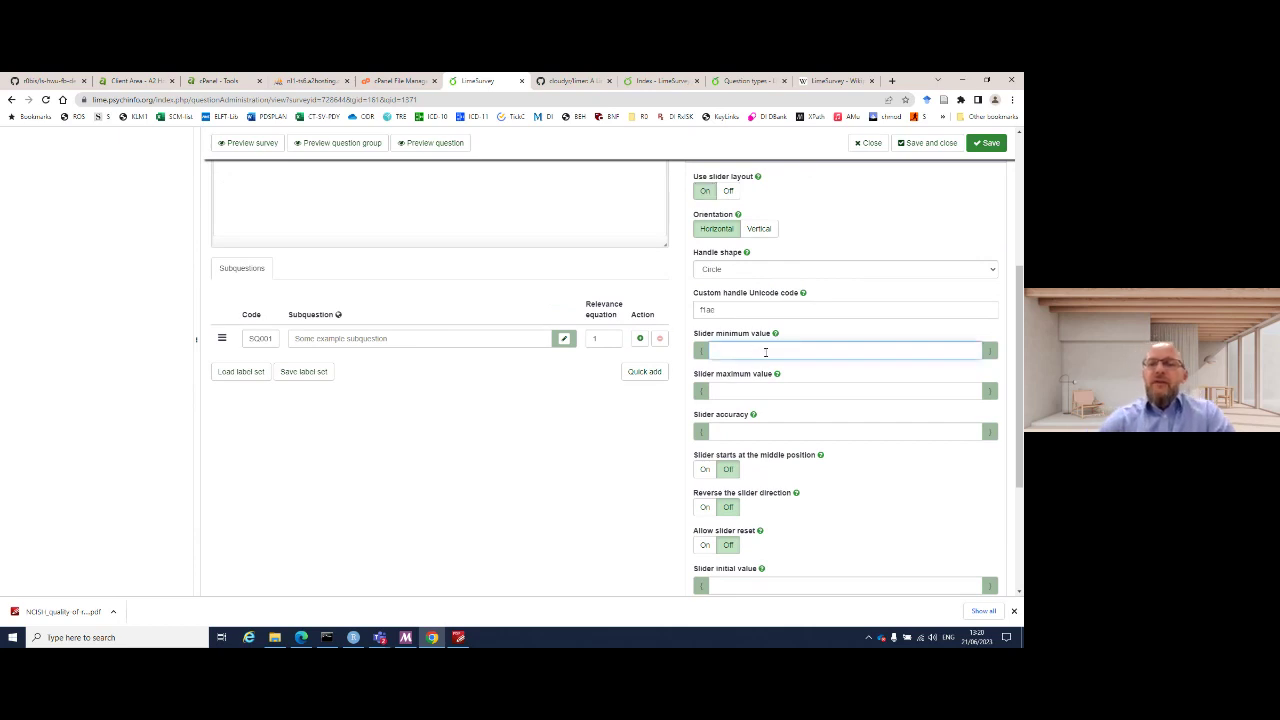
{"action": "type", "text": "0"}
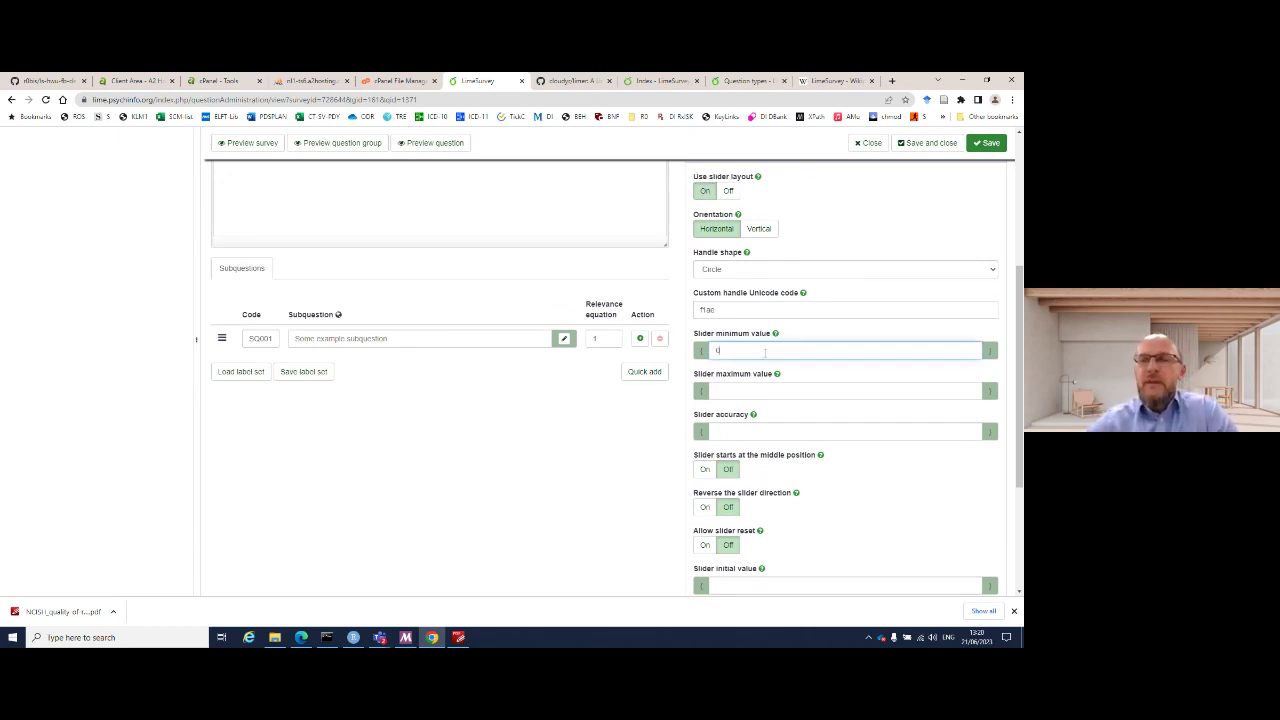
{"action": "left_click", "coordinate": [757, 390]}
{"action": "type", "text": "100"}
{"action": "left_click", "coordinate": [823, 430]}
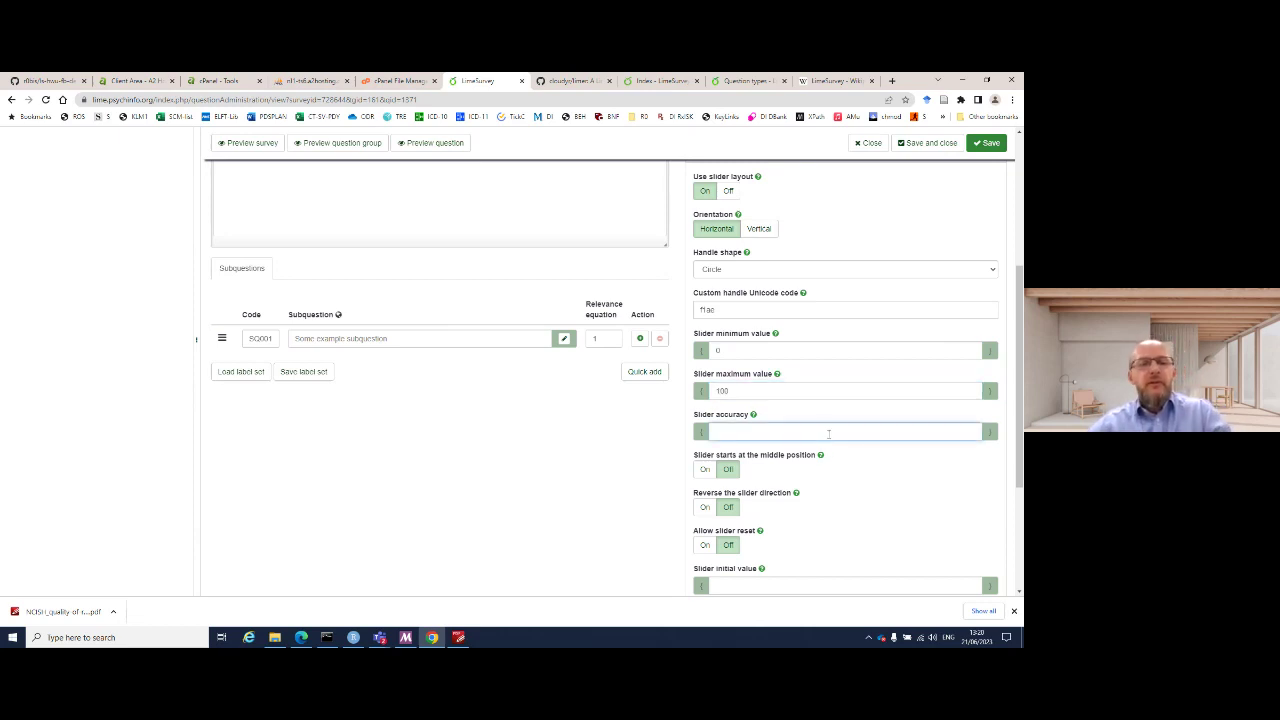
{"action": "type", "text": "1"}
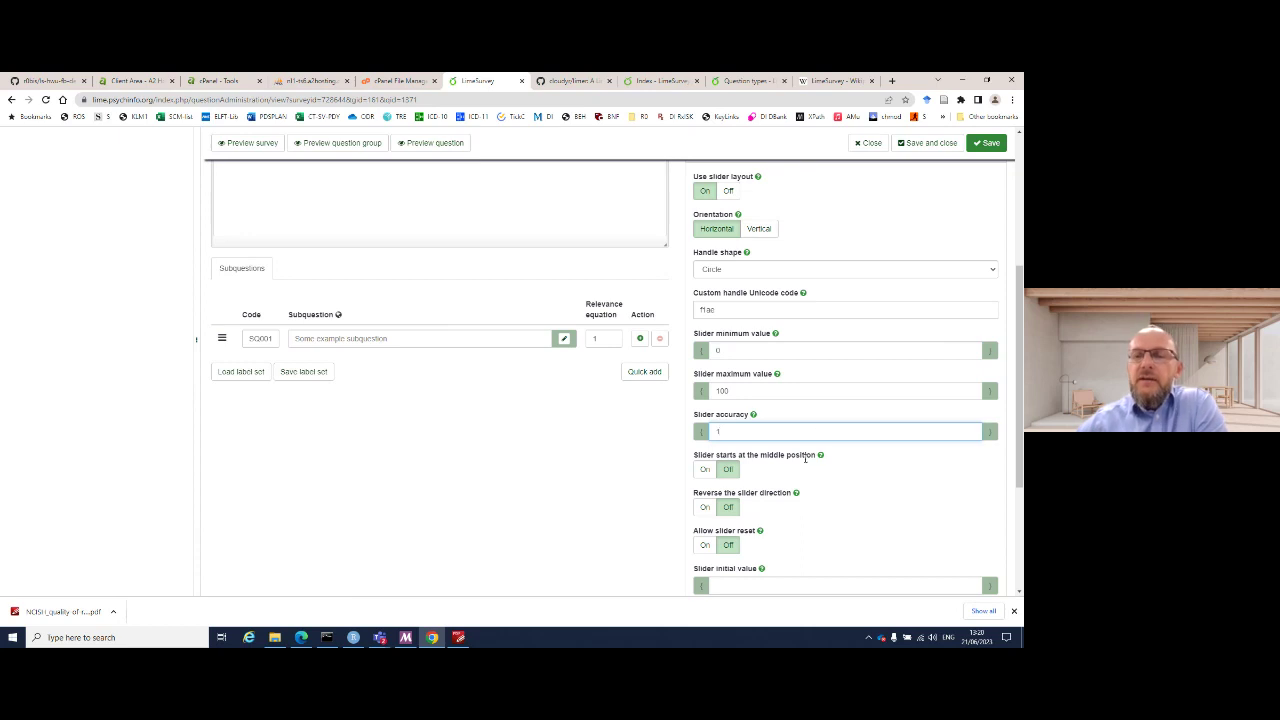
{"action": "scroll", "coordinate": [805, 460], "scroll_direction": "down", "scroll_amount": 1}
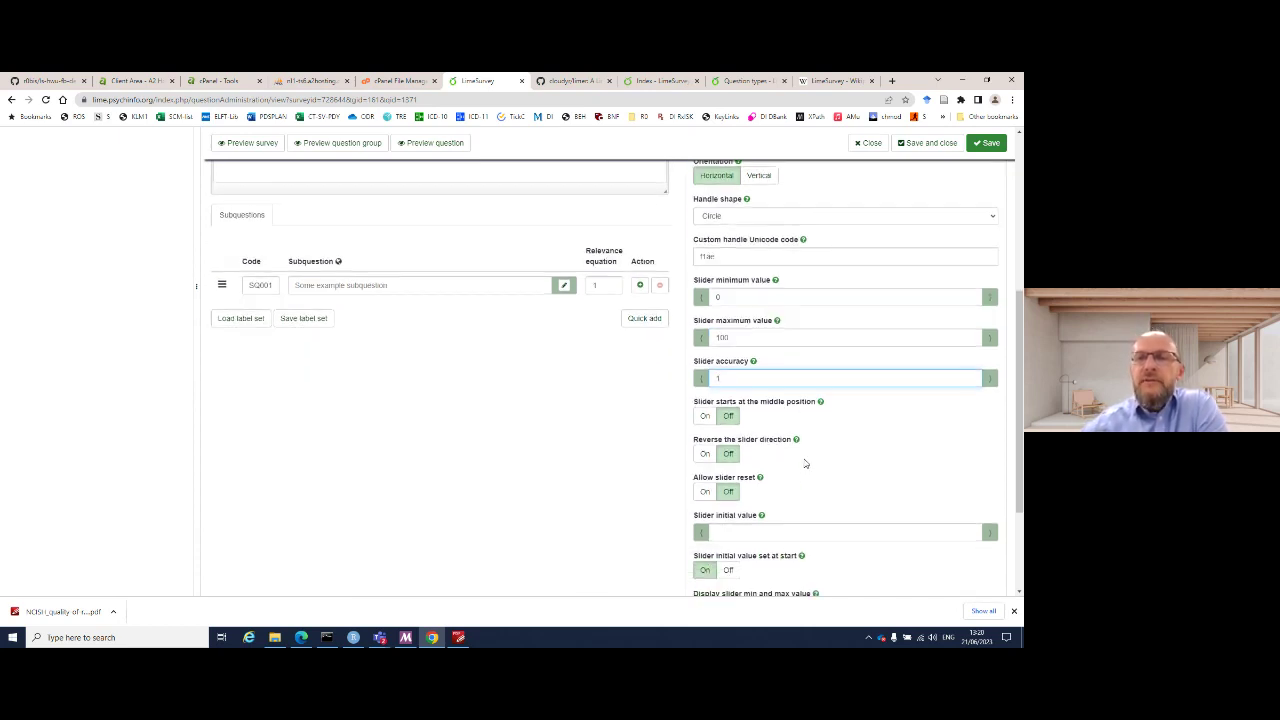
{"action": "left_click", "coordinate": [705, 419]}
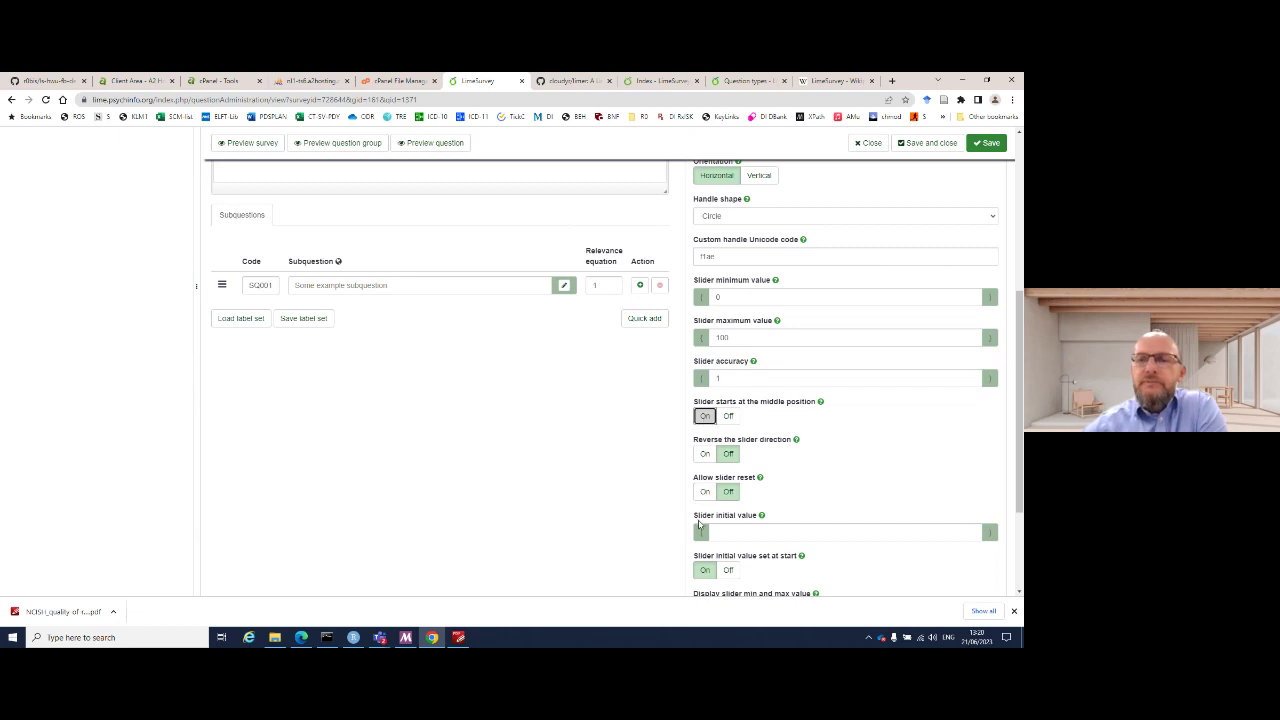
{"action": "scroll", "coordinate": [675, 520], "scroll_direction": "down", "scroll_amount": 2}
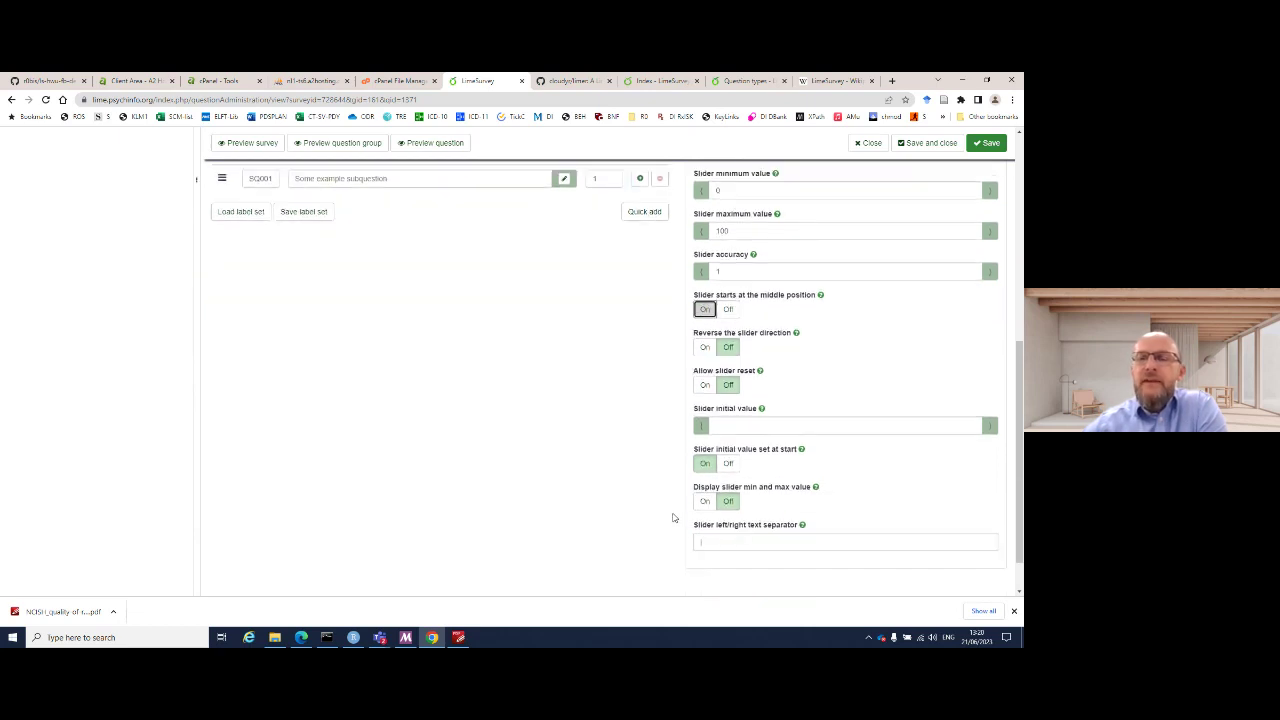
{"action": "scroll", "coordinate": [827, 387], "scroll_direction": "up", "scroll_amount": 4}
{"action": "left_click", "coordinate": [988, 142]}
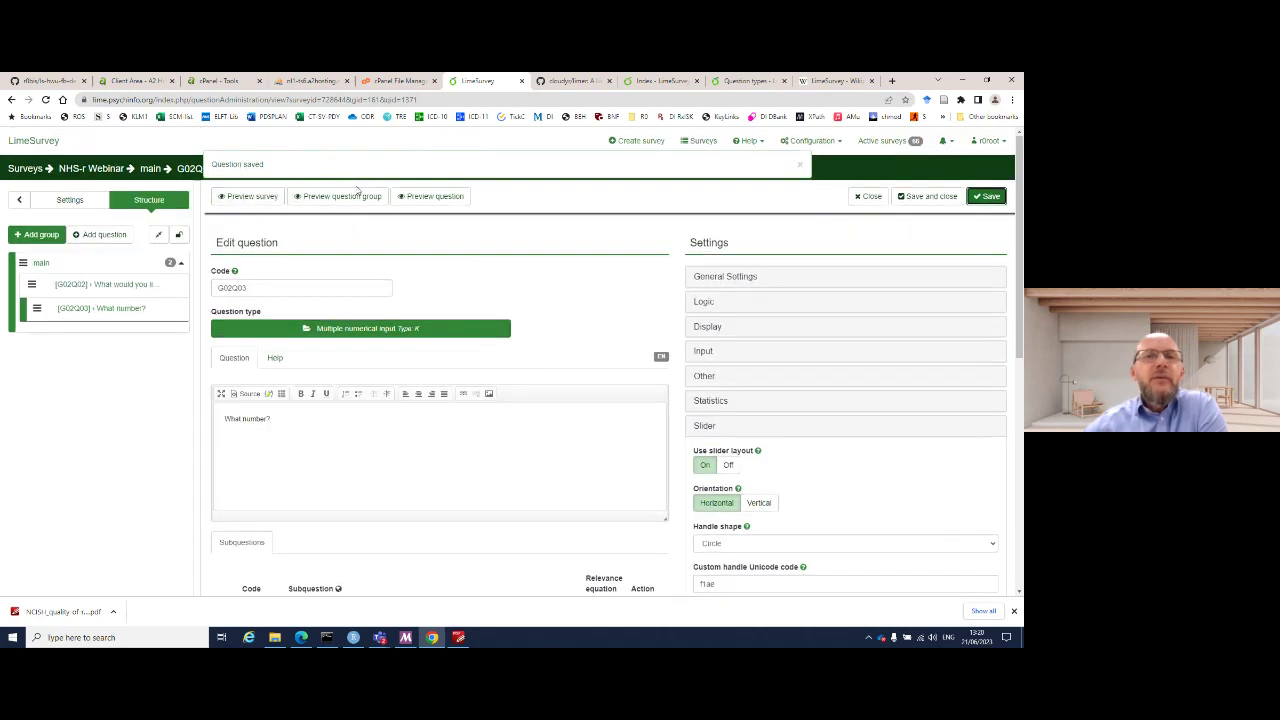
- Preview the survey, leave the slider at 50, answer 'hi' and submit the test response
{"action": "left_click", "coordinate": [250, 196]}
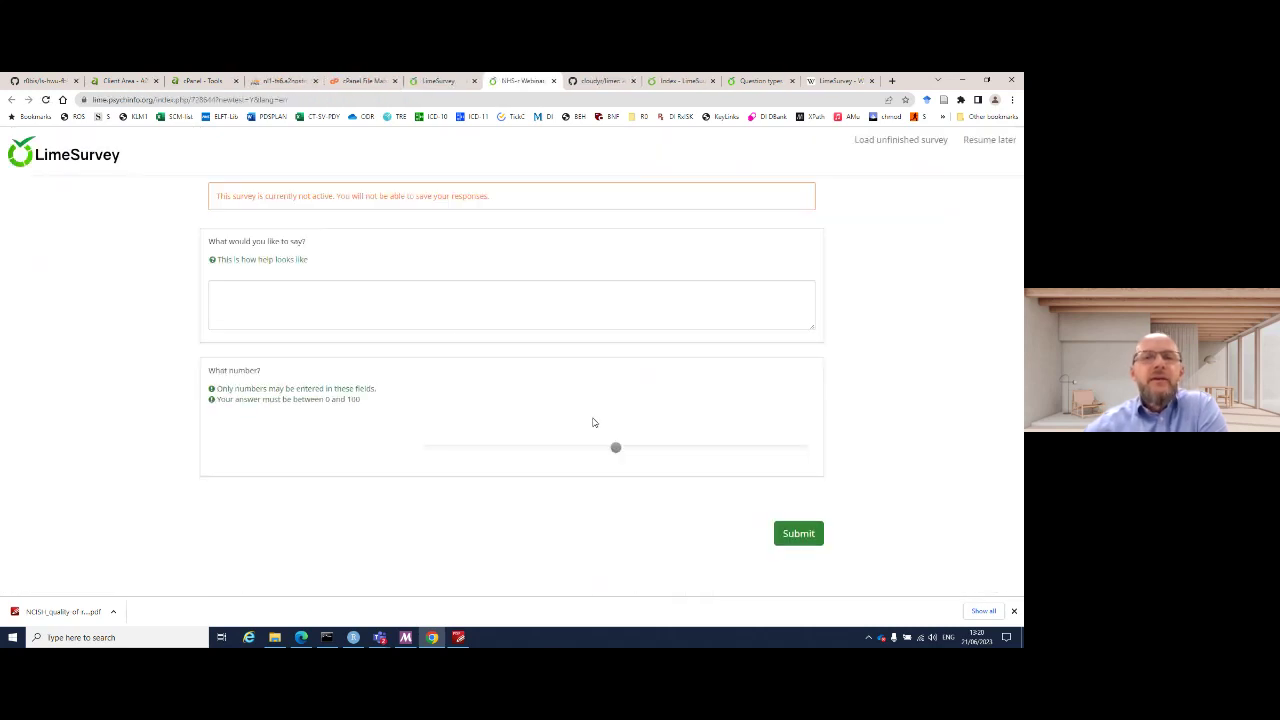
{"action": "mouse_move", "coordinate": [615, 450]}
{"action": "left_mouse_down"}
{"action": "mouse_move", "coordinate": [557, 451]}
{"action": "mouse_move", "coordinate": [740, 458]}
{"action": "mouse_move", "coordinate": [617, 456]}
{"action": "left_mouse_up"}
{"action": "left_click", "coordinate": [423, 304]}
{"action": "type", "text": "hi"}
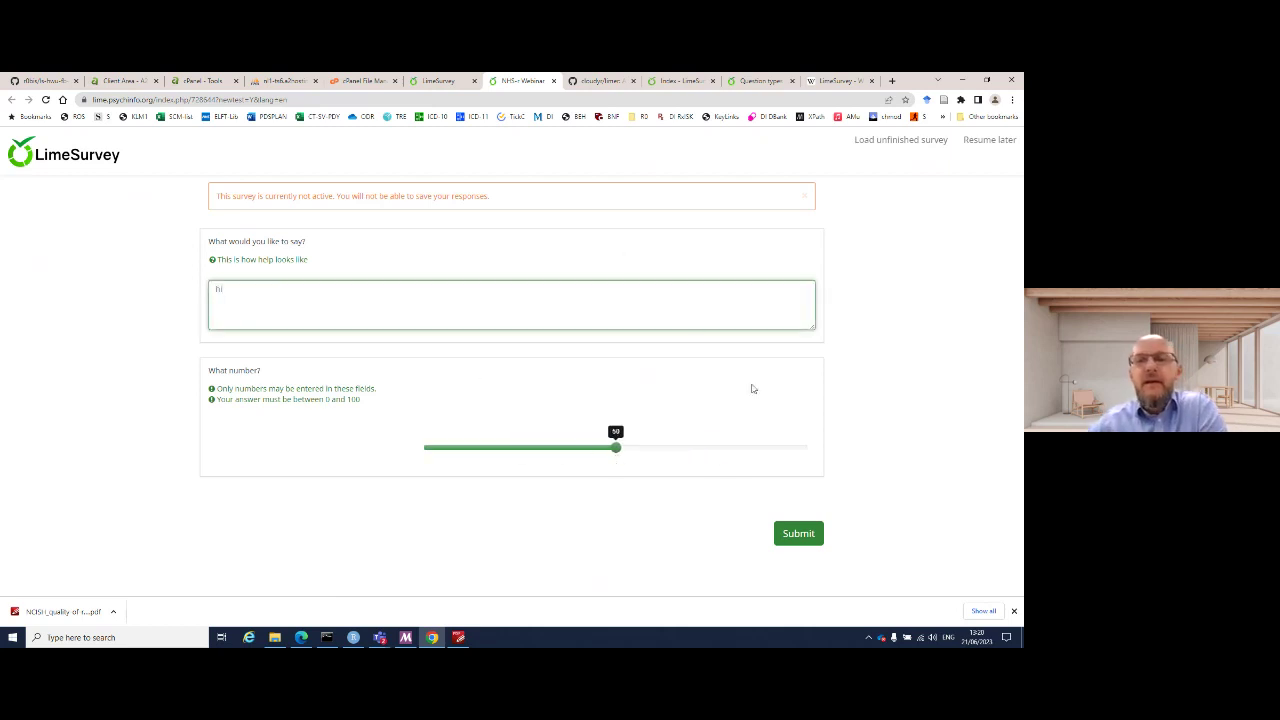
{"action": "left_click", "coordinate": [810, 533]}
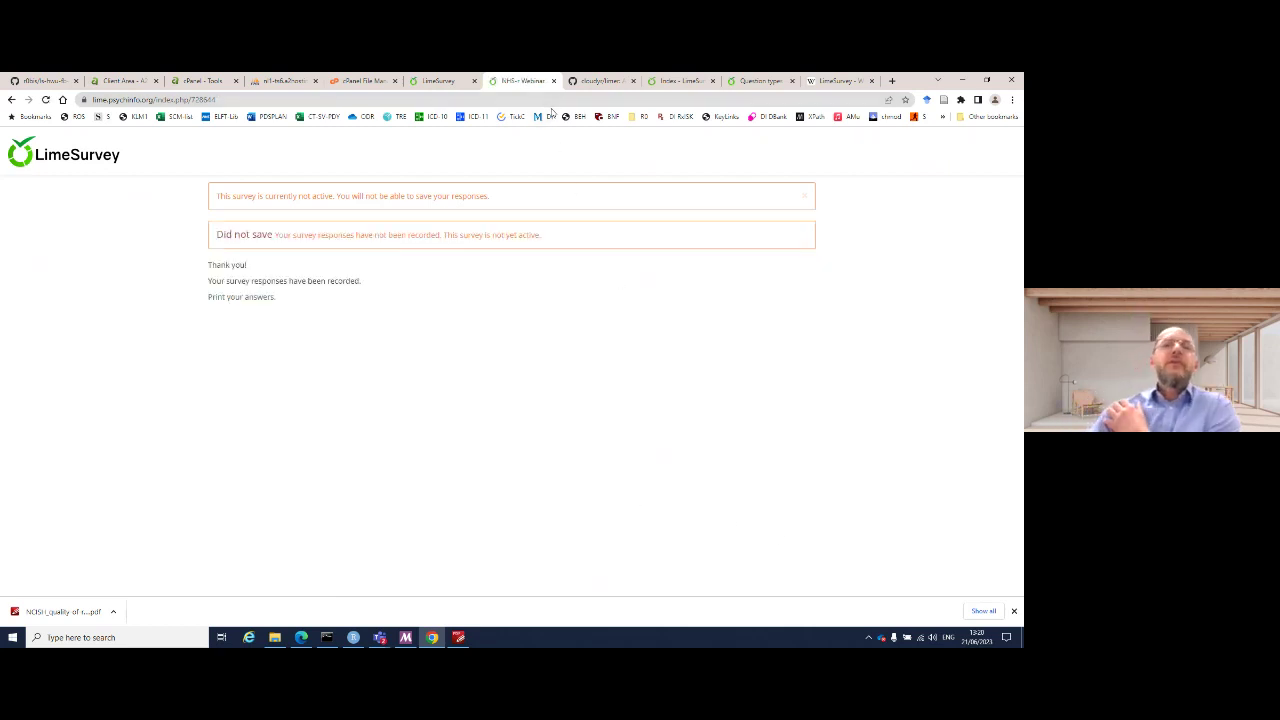
- Close the preview, review the question's slider settings, and switch to the cloudyr/limer GitHub page
{"action": "left_click", "coordinate": [553, 80]}
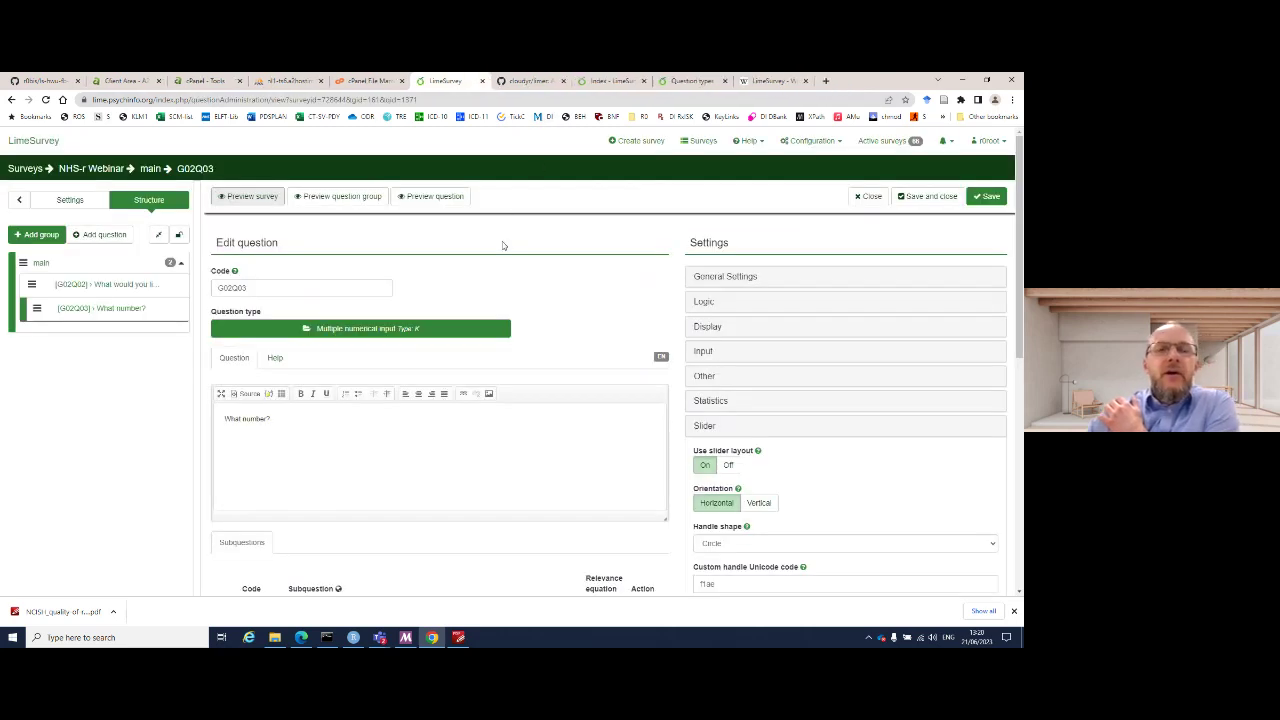
{"action": "scroll", "coordinate": [529, 307], "scroll_direction": "down", "scroll_amount": 2}
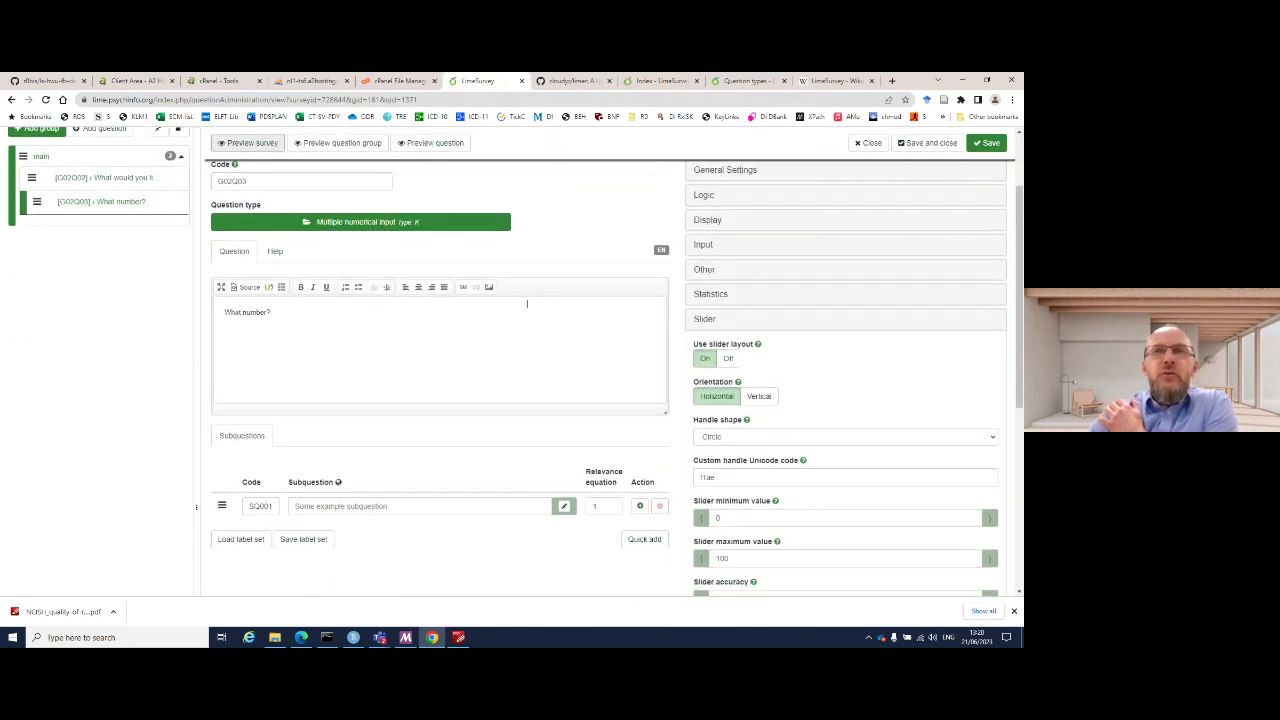
{"action": "scroll", "coordinate": [525, 305], "scroll_direction": "down", "scroll_amount": 3}
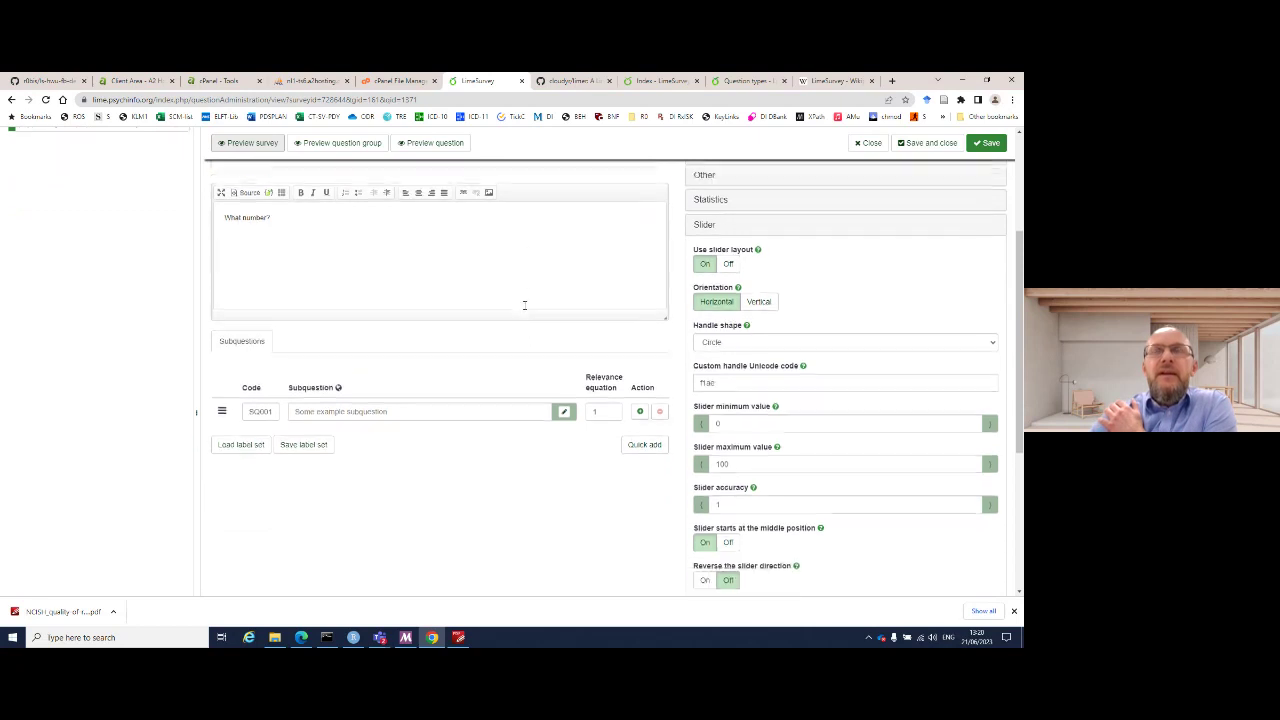
{"action": "scroll", "coordinate": [522, 310], "scroll_direction": "up", "scroll_amount": 5}
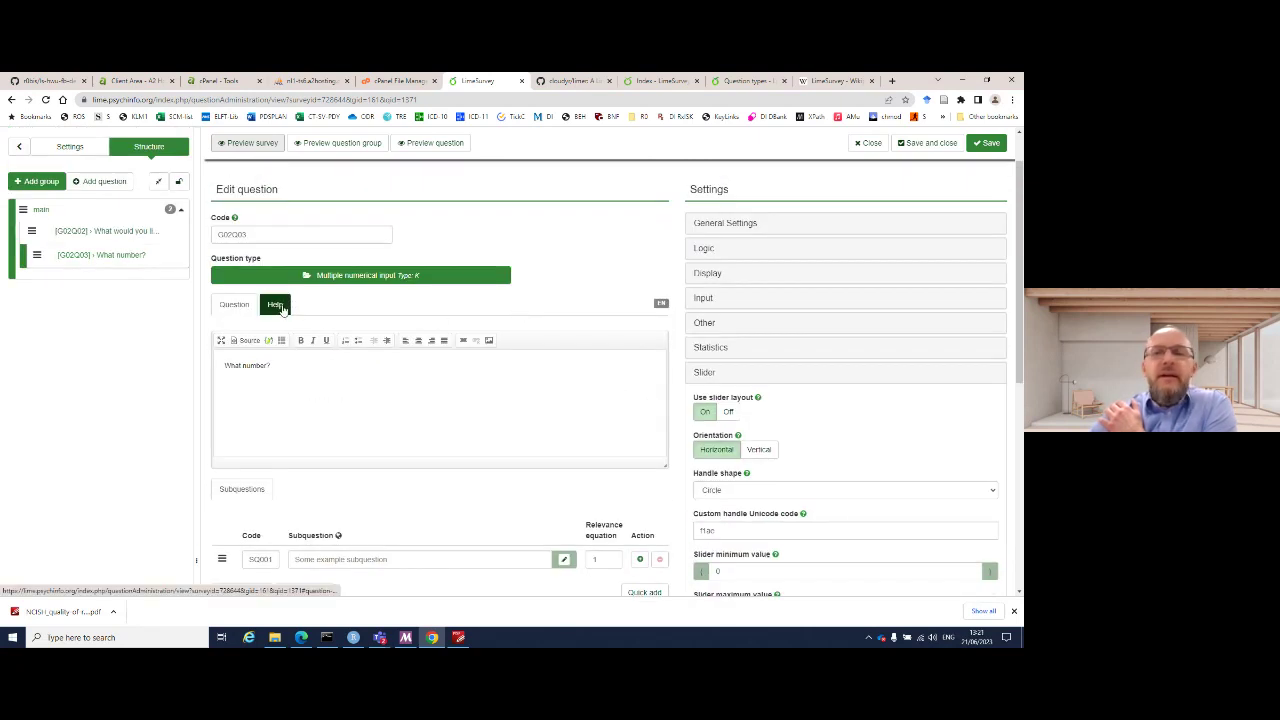
{"action": "scroll", "coordinate": [286, 312], "scroll_direction": "down", "scroll_amount": 5}
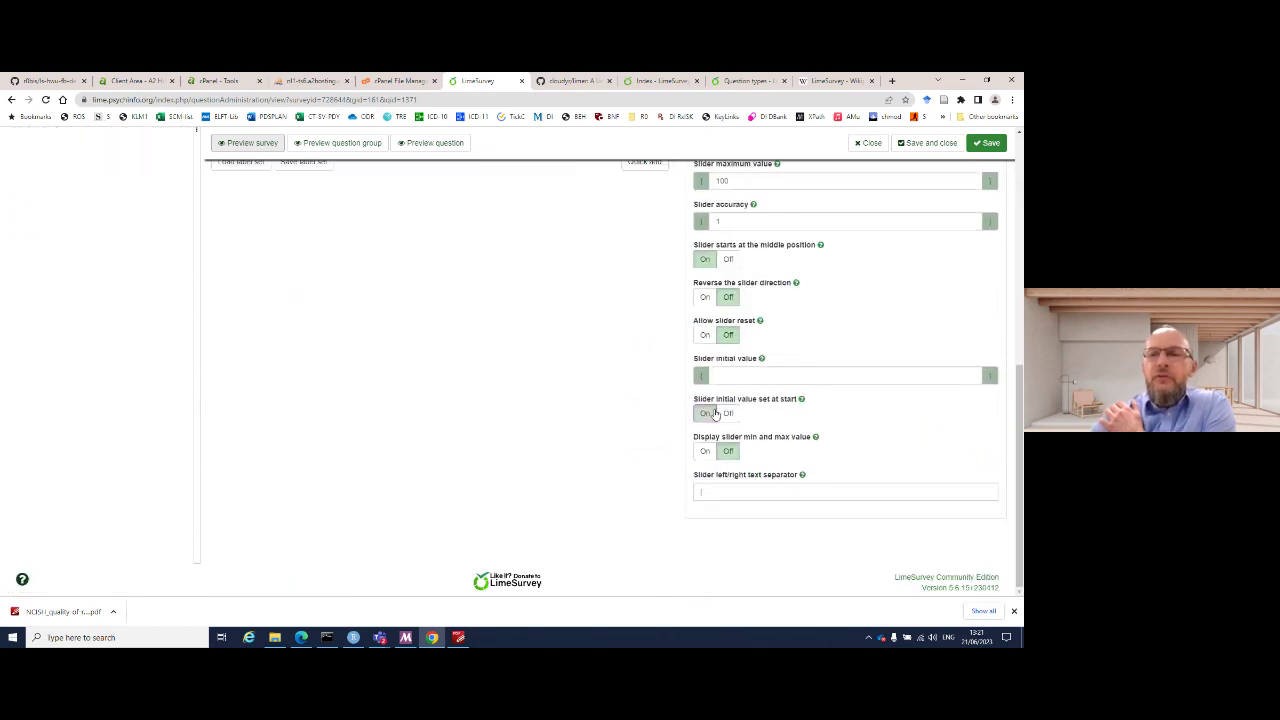
{"action": "scroll", "coordinate": [705, 405], "scroll_direction": "up", "scroll_amount": 5}
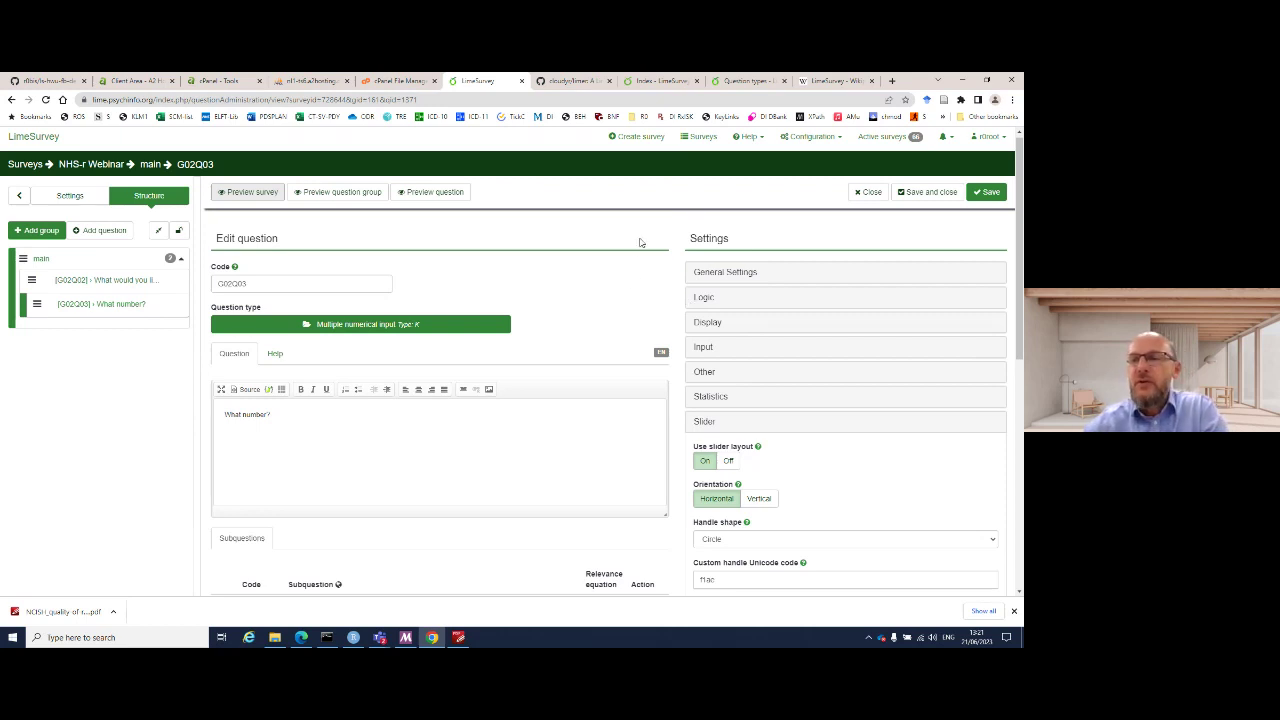
{"action": "left_click", "coordinate": [562, 81]}
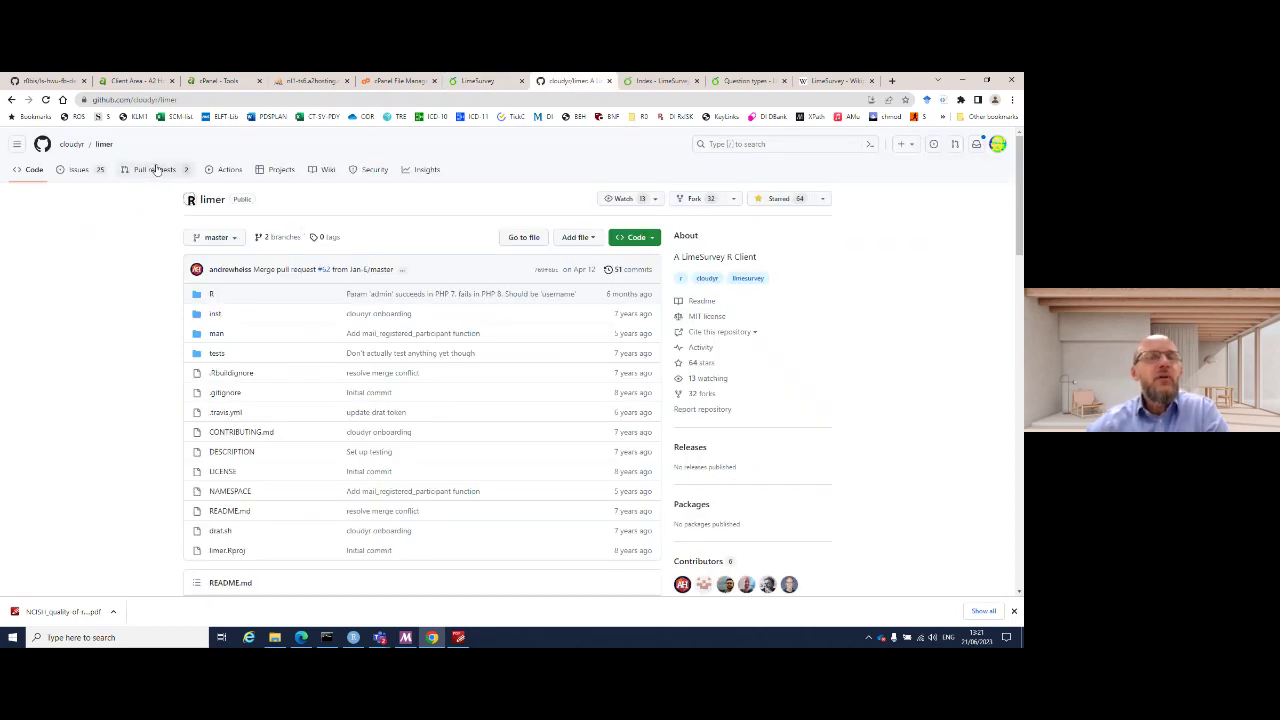
{"action": "left_click", "coordinate": [213, 100]}
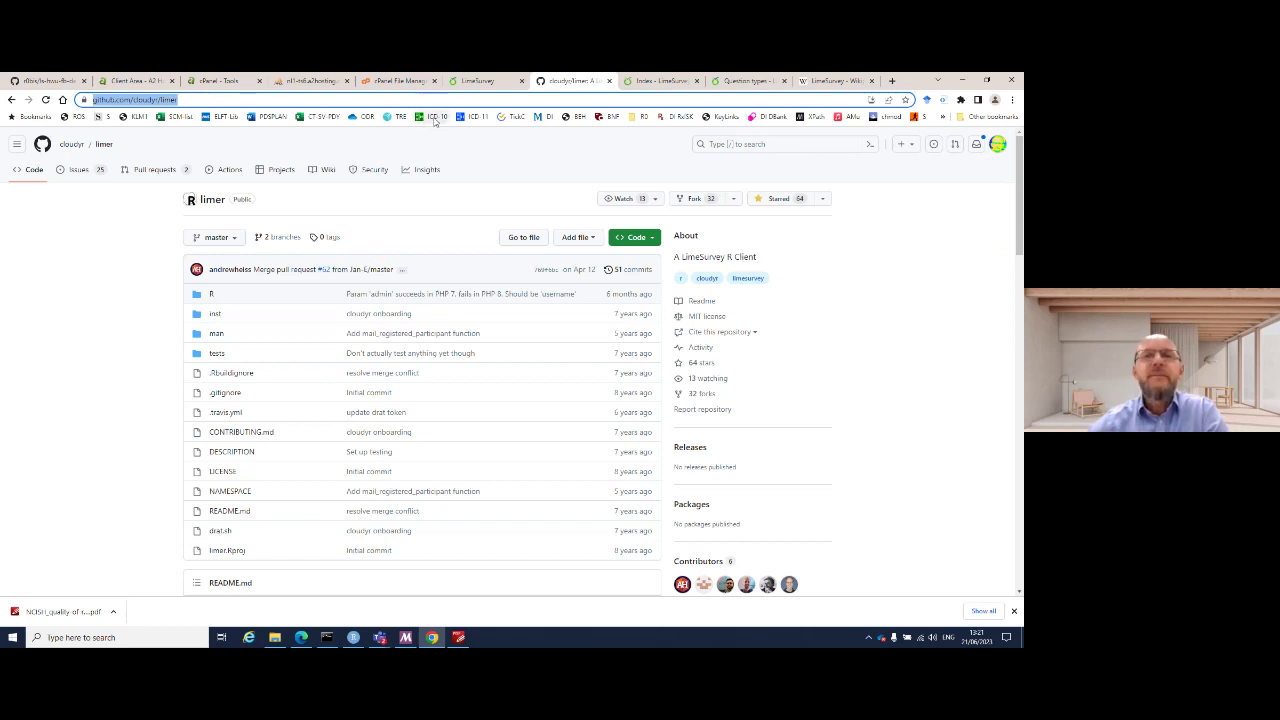
{"action": "scroll", "coordinate": [270, 348], "scroll_direction": "down", "scroll_amount": 5}
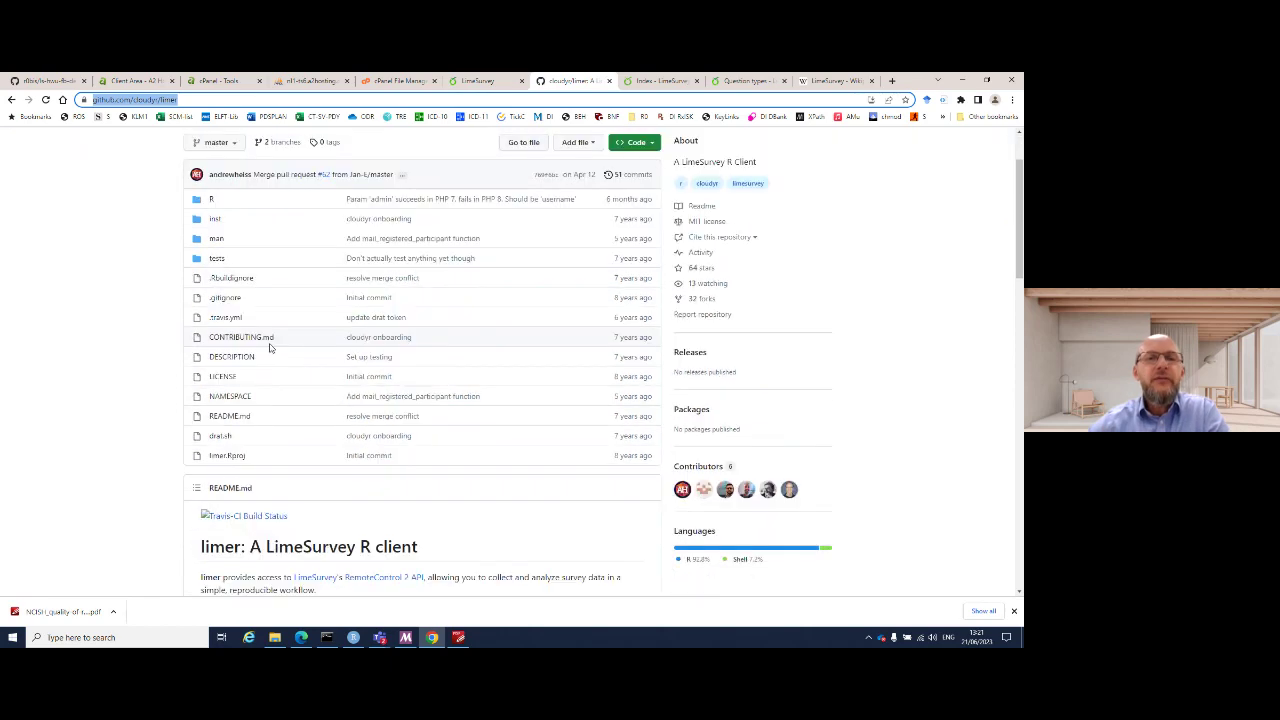
{"action": "scroll", "coordinate": [269, 347], "scroll_direction": "up", "scroll_amount": 3}
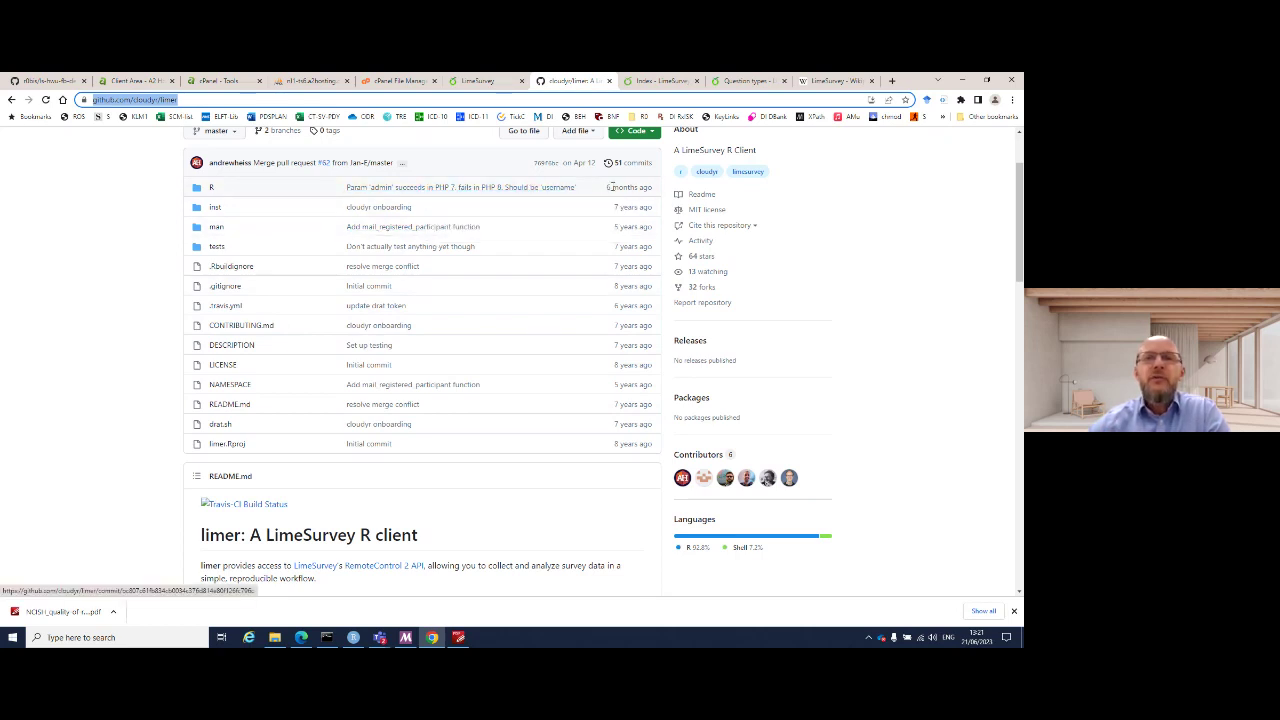
{"action": "scroll", "coordinate": [455, 300], "scroll_direction": "down", "scroll_amount": 3}
{"action": "scroll", "coordinate": [453, 319], "scroll_direction": "down", "scroll_amount": 6}
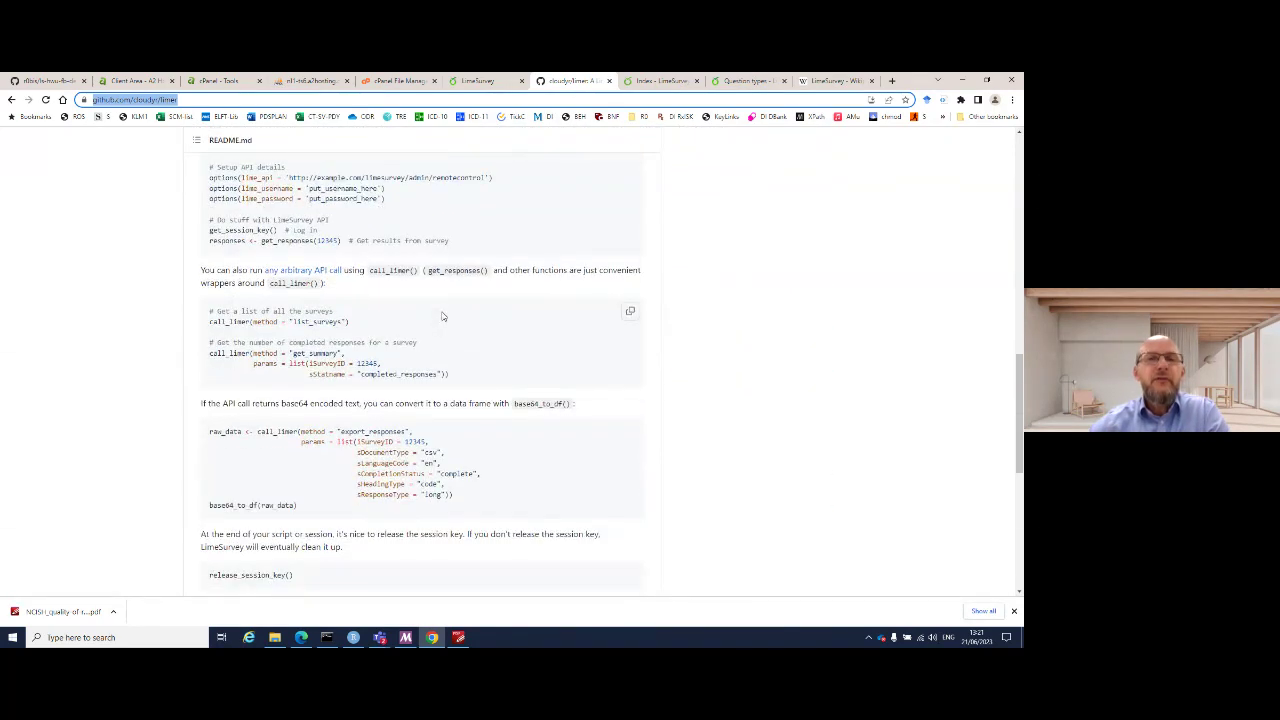
{"action": "scroll", "coordinate": [443, 316], "scroll_direction": "down", "scroll_amount": 2}
{"action": "scroll", "coordinate": [443, 316], "scroll_direction": "up", "scroll_amount": 3}
{"action": "scroll", "coordinate": [443, 316], "scroll_direction": "up", "scroll_amount": 2}
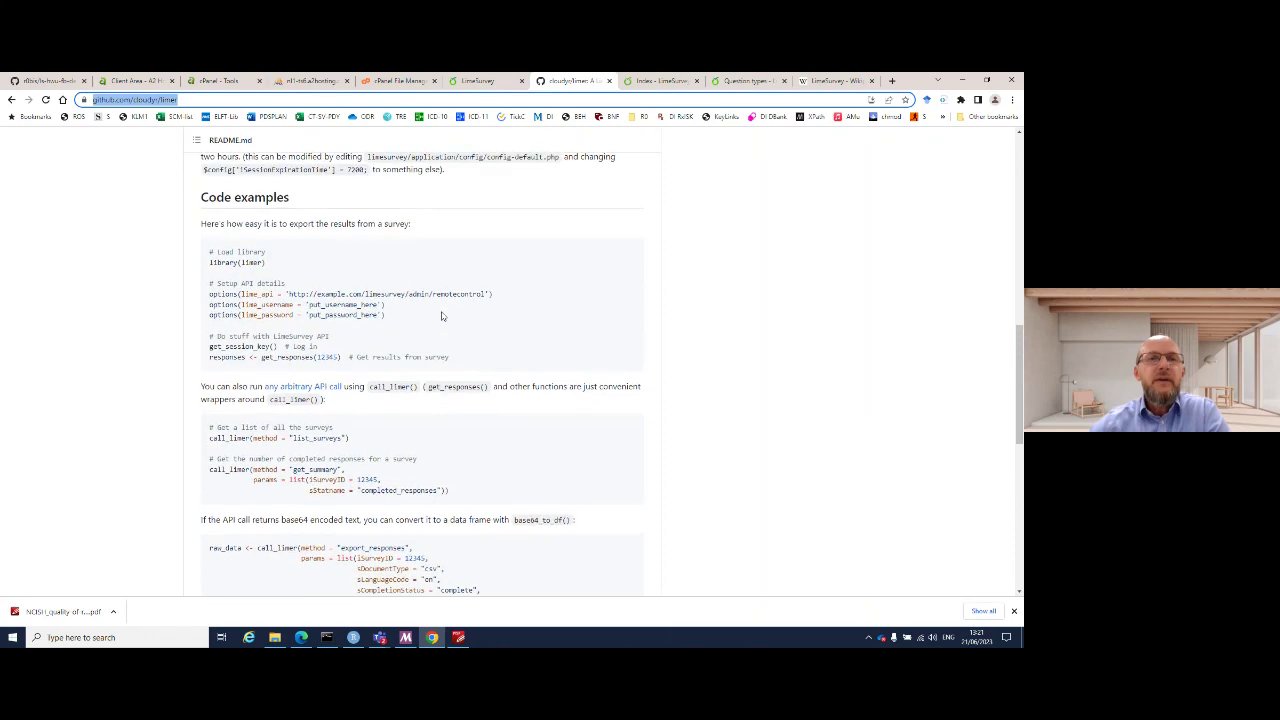
{"action": "scroll", "coordinate": [385, 304], "scroll_direction": "up", "scroll_amount": 2}
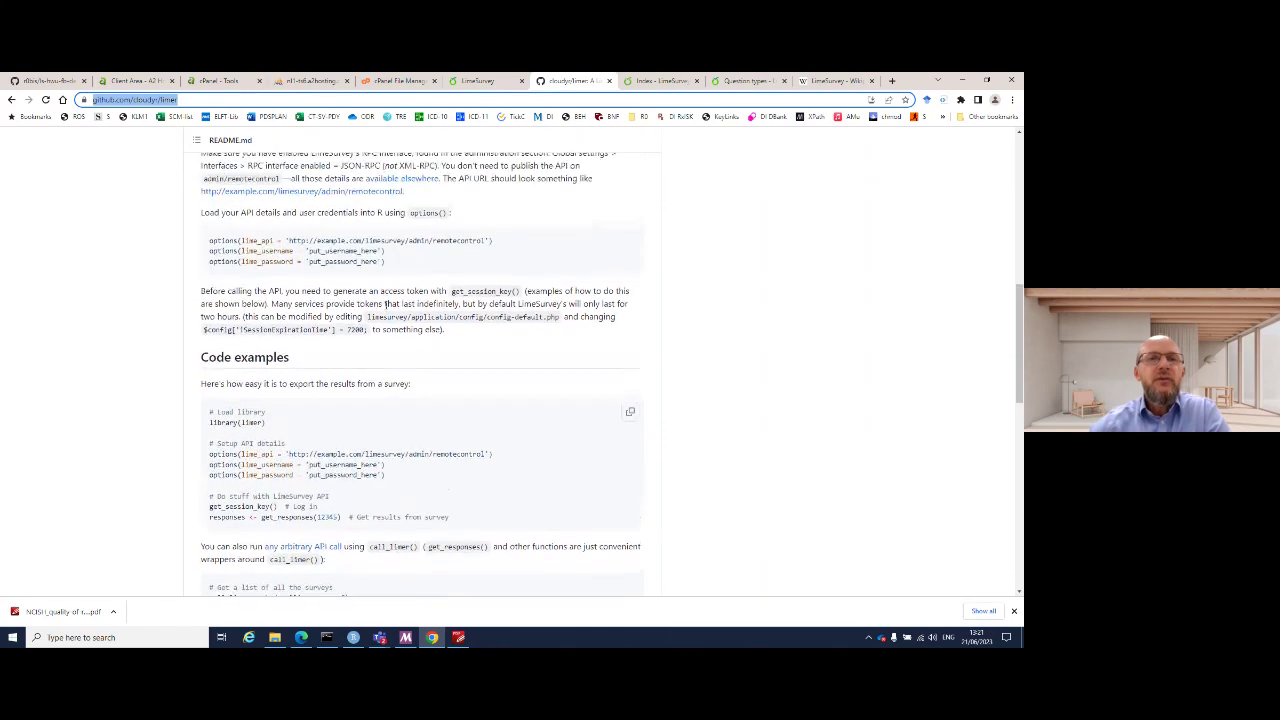
{"action": "scroll", "coordinate": [385, 304], "scroll_direction": "up", "scroll_amount": 1}
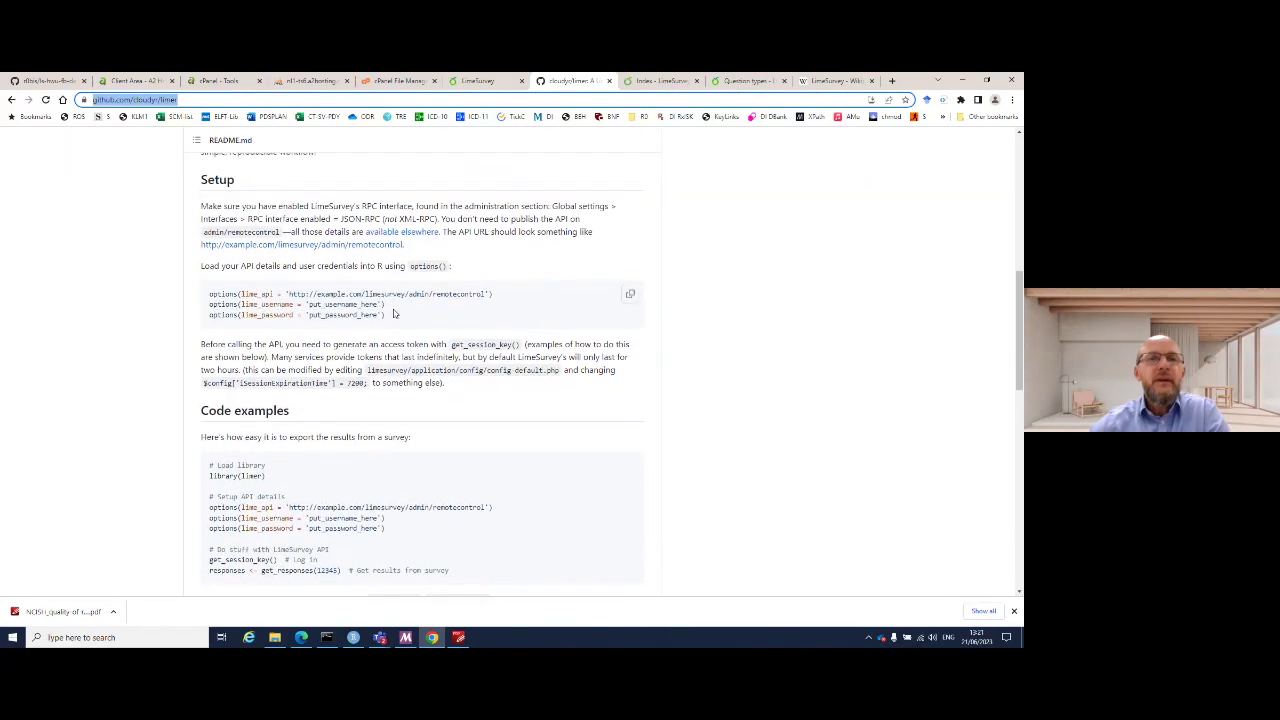
{"action": "scroll", "coordinate": [390, 310], "scroll_direction": "up", "scroll_amount": 2}
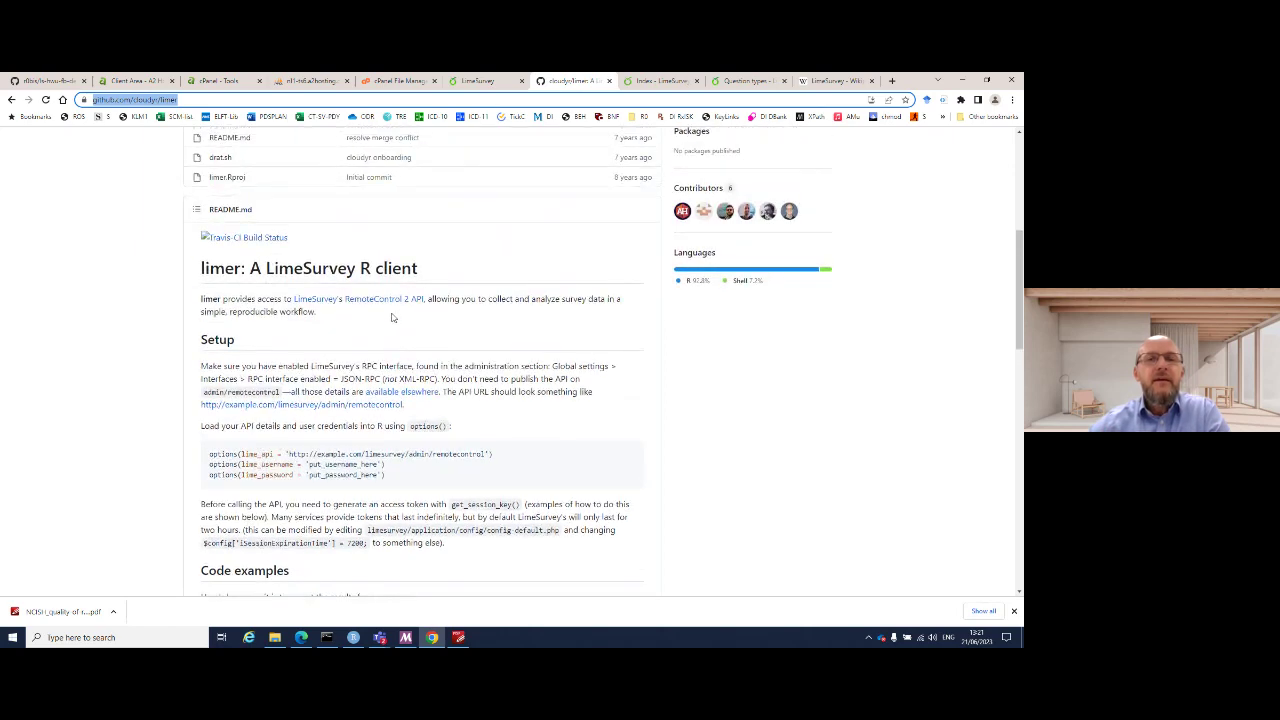
{"action": "scroll", "coordinate": [390, 313], "scroll_direction": "down", "scroll_amount": 1}
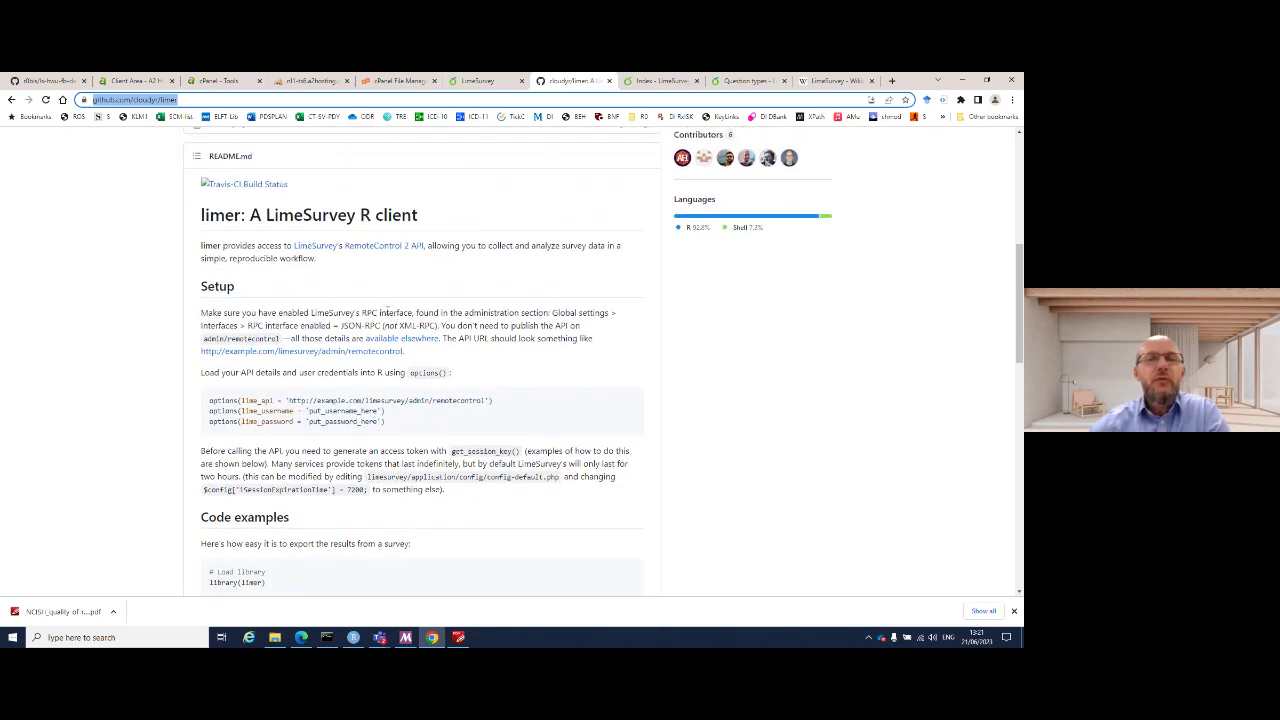
{"action": "scroll", "coordinate": [387, 315], "scroll_direction": "down", "scroll_amount": 3}
{"action": "scroll", "coordinate": [387, 317], "scroll_direction": "down", "scroll_amount": 4}
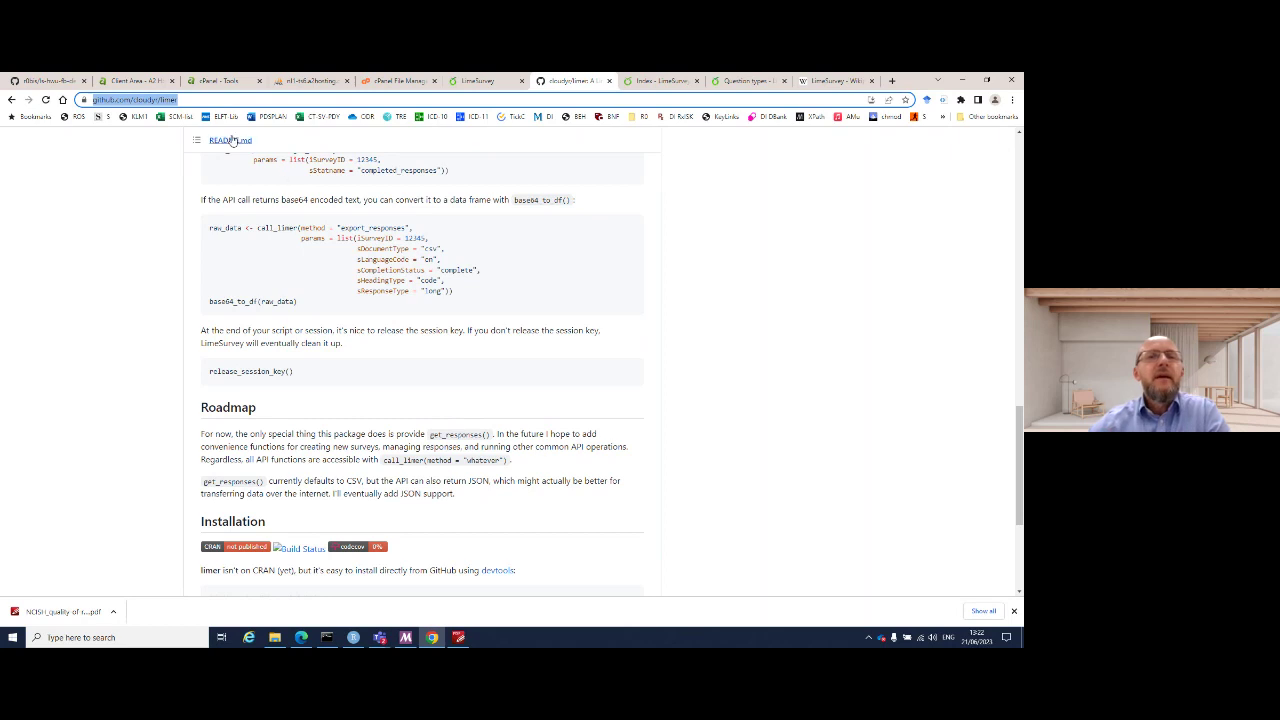
- Bring RStudio forward and scroll the script, highlighting the limer package name on line 23
{"action": "key", "text": "alt+Tab"}
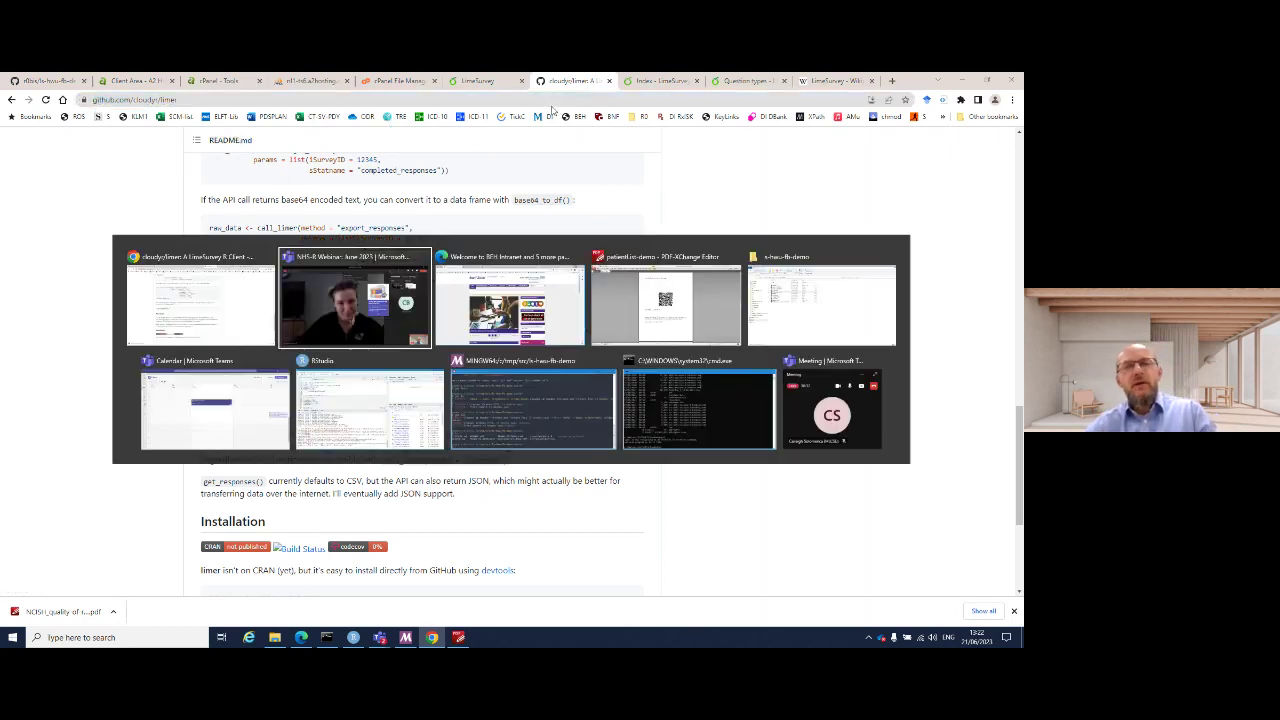
{"action": "key", "text": "alt+Tab"}
{"action": "key", "text": "alt+Tab"}
{"action": "key", "text": "alt+Tab"}
{"action": "key", "text": "alt+Tab"}
{"action": "key", "text": "alt+Tab"}
{"action": "key", "text": "alt+Tab"}
{"action": "key", "text": "alt+shift+Tab"}
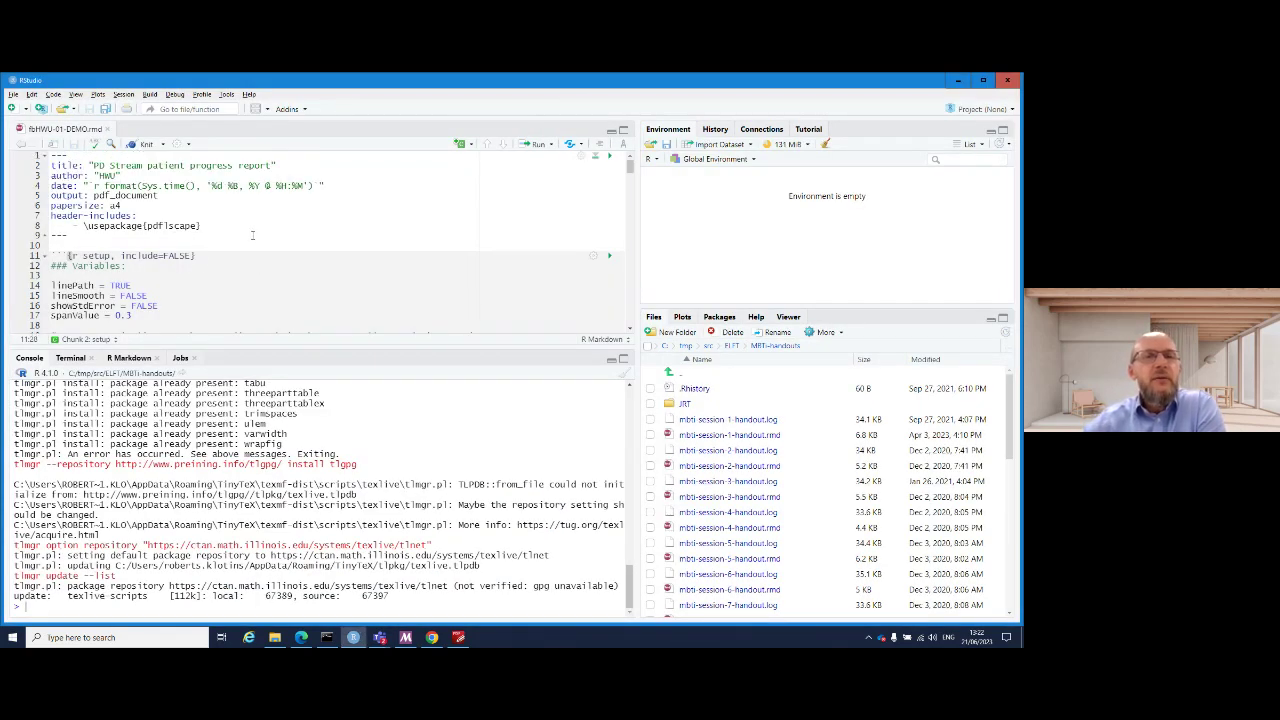
{"action": "scroll", "coordinate": [252, 235], "scroll_direction": "down", "scroll_amount": 5}
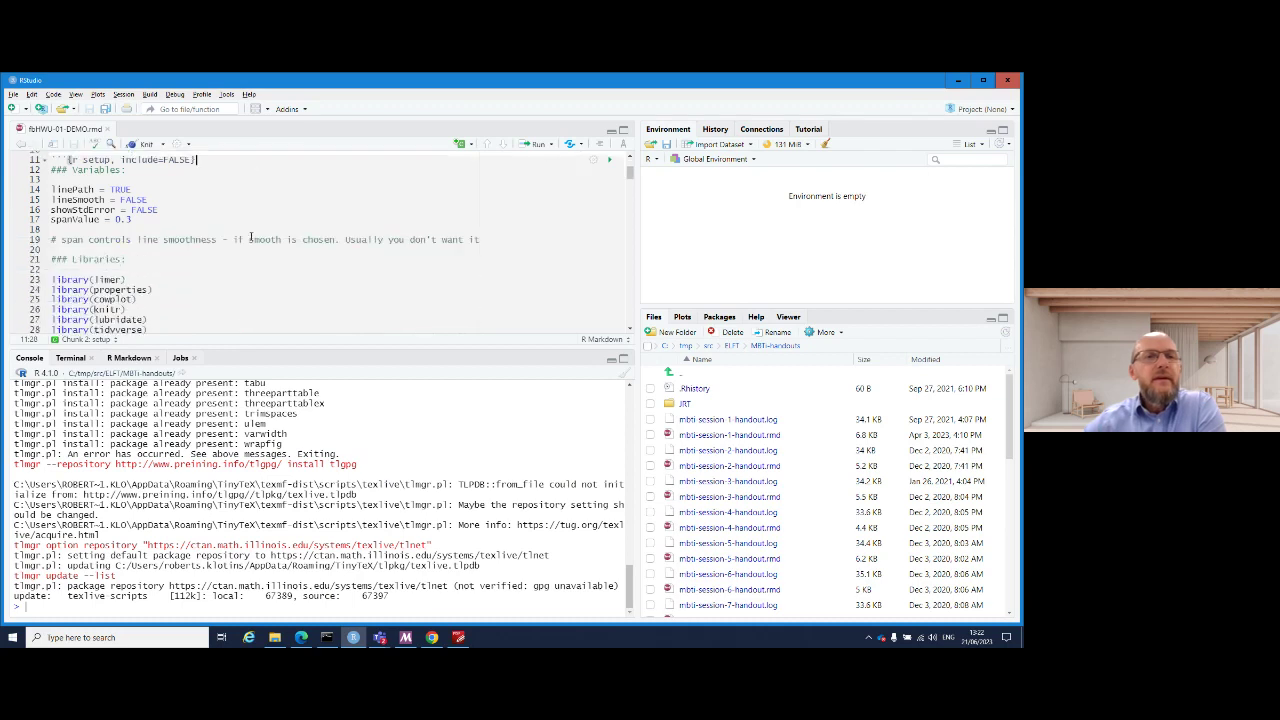
{"action": "double_click", "coordinate": [107, 215]}
{"action": "scroll", "coordinate": [218, 240], "scroll_direction": "down", "scroll_amount": 7}
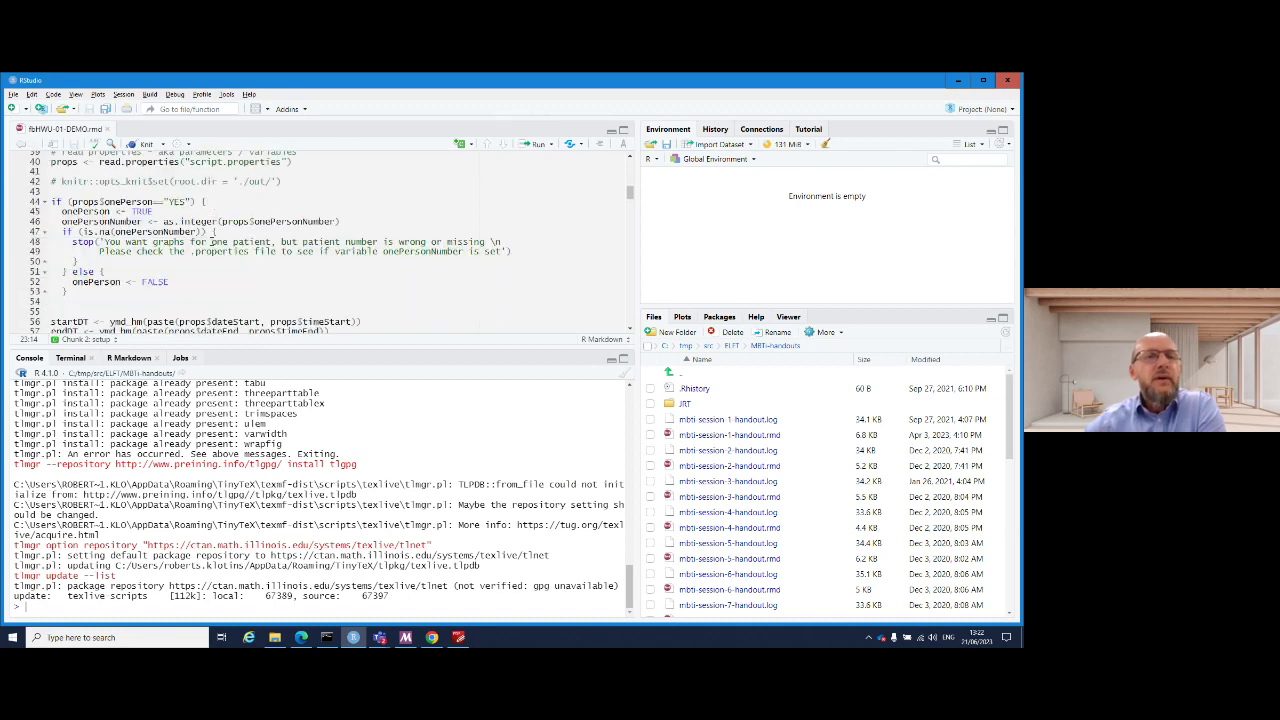
{"action": "scroll", "coordinate": [211, 241], "scroll_direction": "down", "scroll_amount": 1}
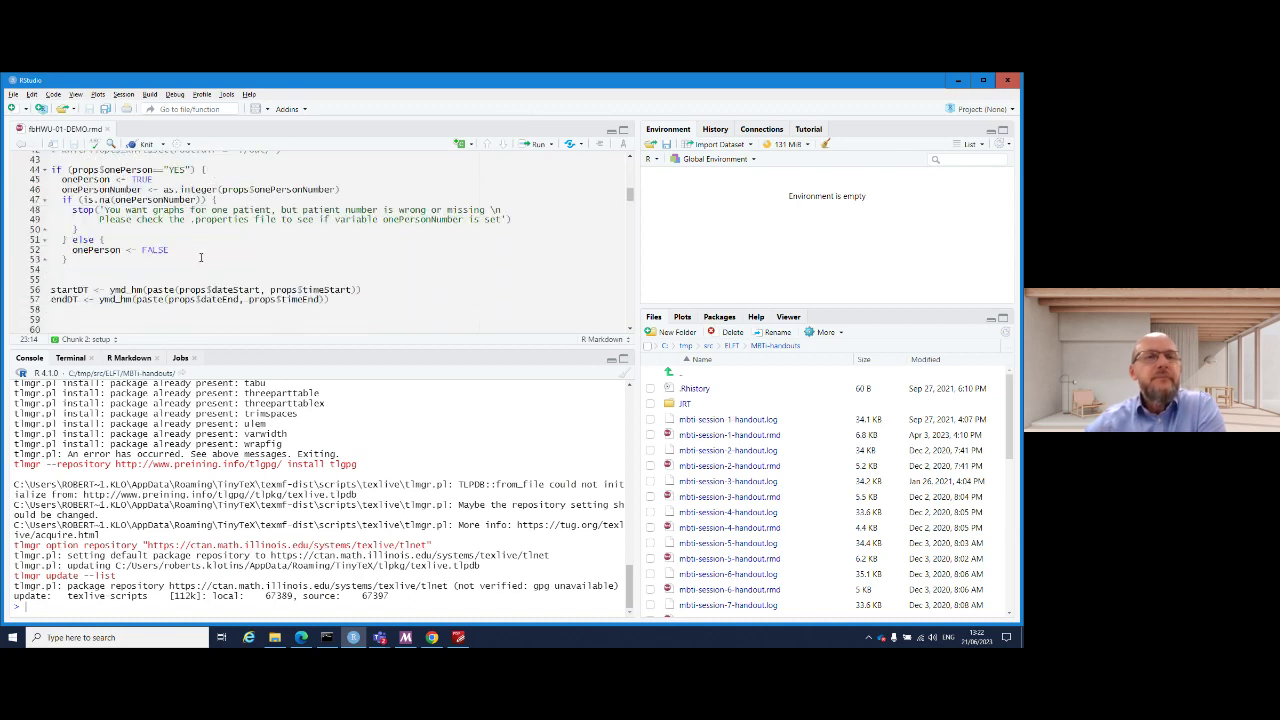
{"action": "scroll", "coordinate": [200, 257], "scroll_direction": "up", "scroll_amount": 1}
{"action": "scroll", "coordinate": [200, 257], "scroll_direction": "down", "scroll_amount": 2}
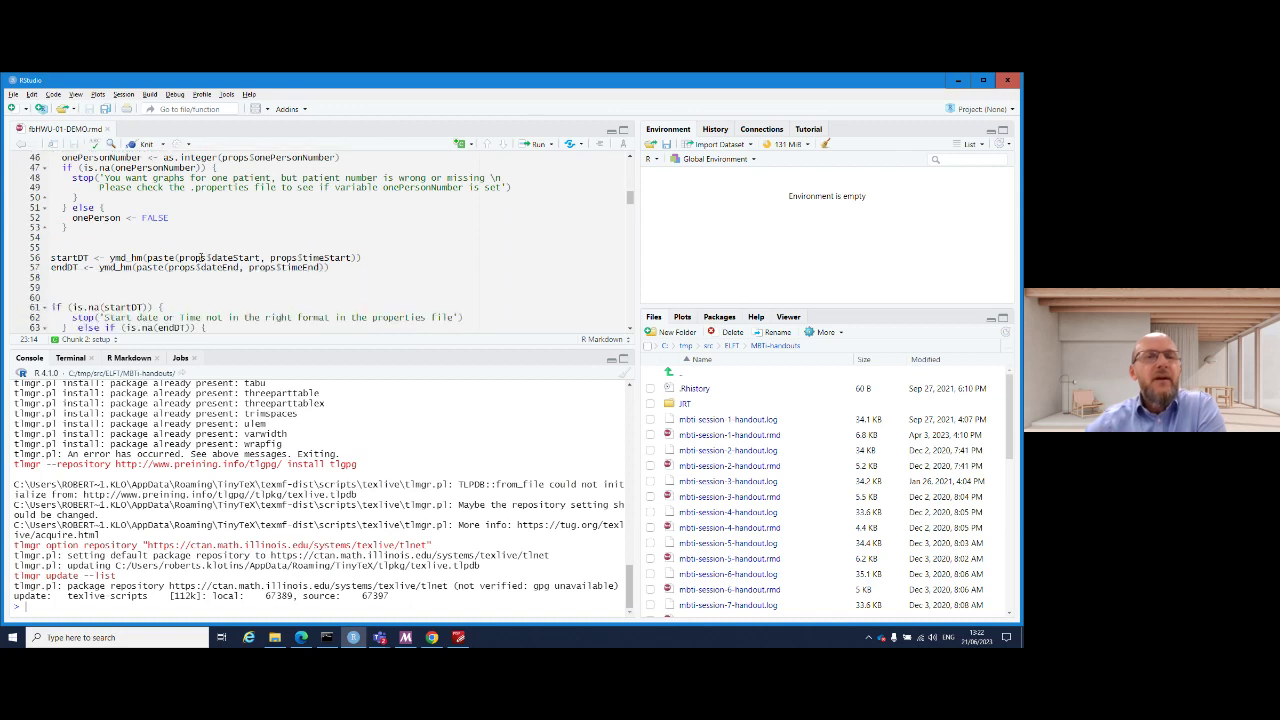
{"action": "scroll", "coordinate": [200, 257], "scroll_direction": "down", "scroll_amount": 4}
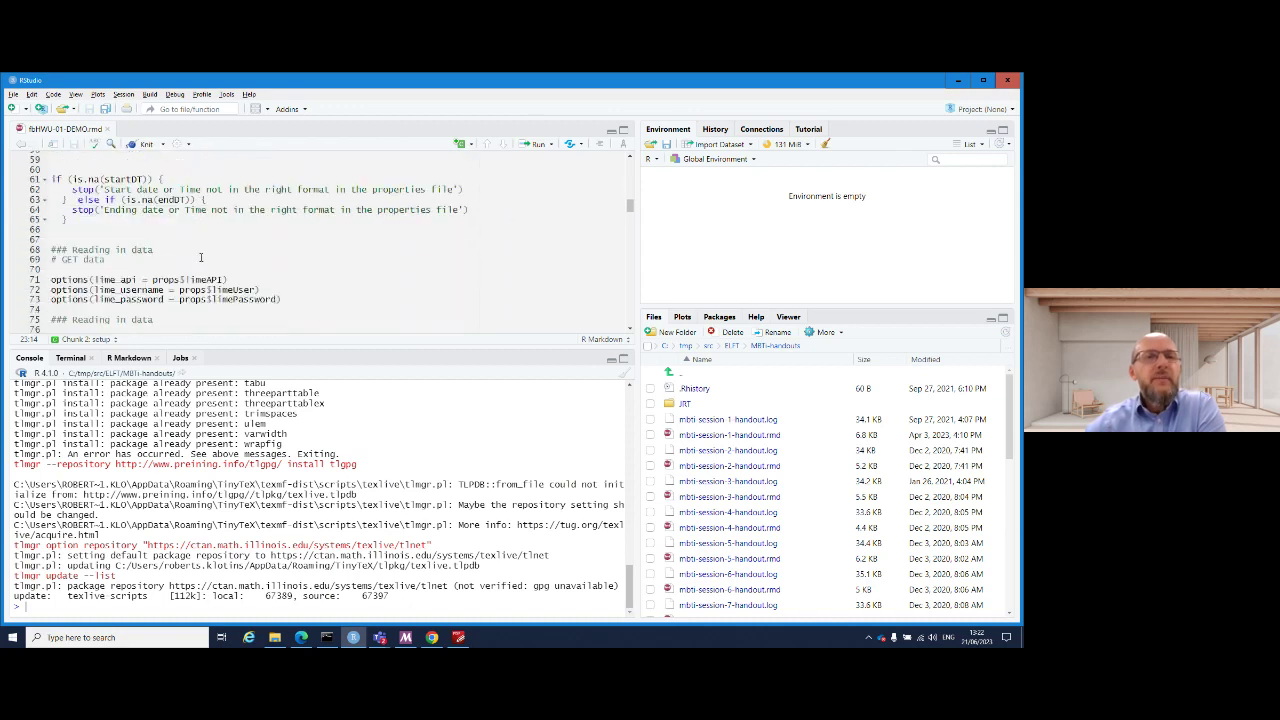
{"action": "scroll", "coordinate": [200, 257], "scroll_direction": "down", "scroll_amount": 1}
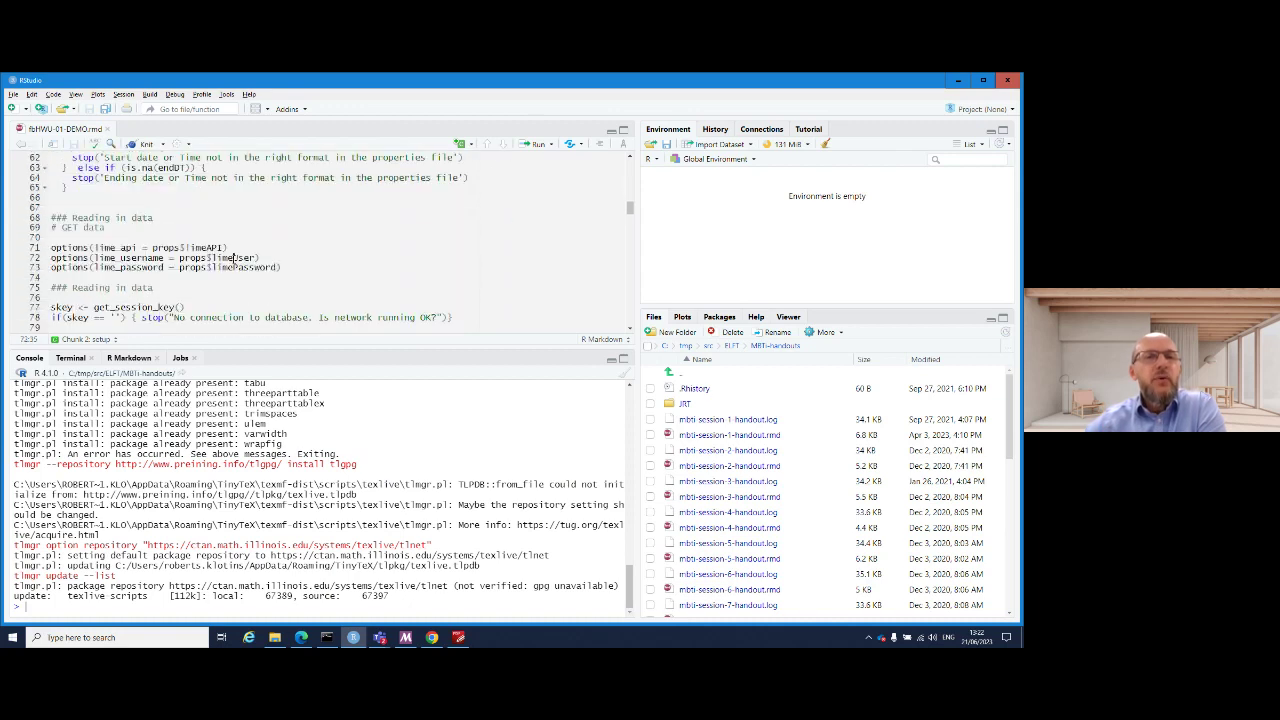
- Enlarge the code editor and highlight the limePassword, limeUser and limeAPI properties on lines 71-73
{"action": "double_click", "coordinate": [231, 258]}
{"action": "double_click", "coordinate": [236, 267]}
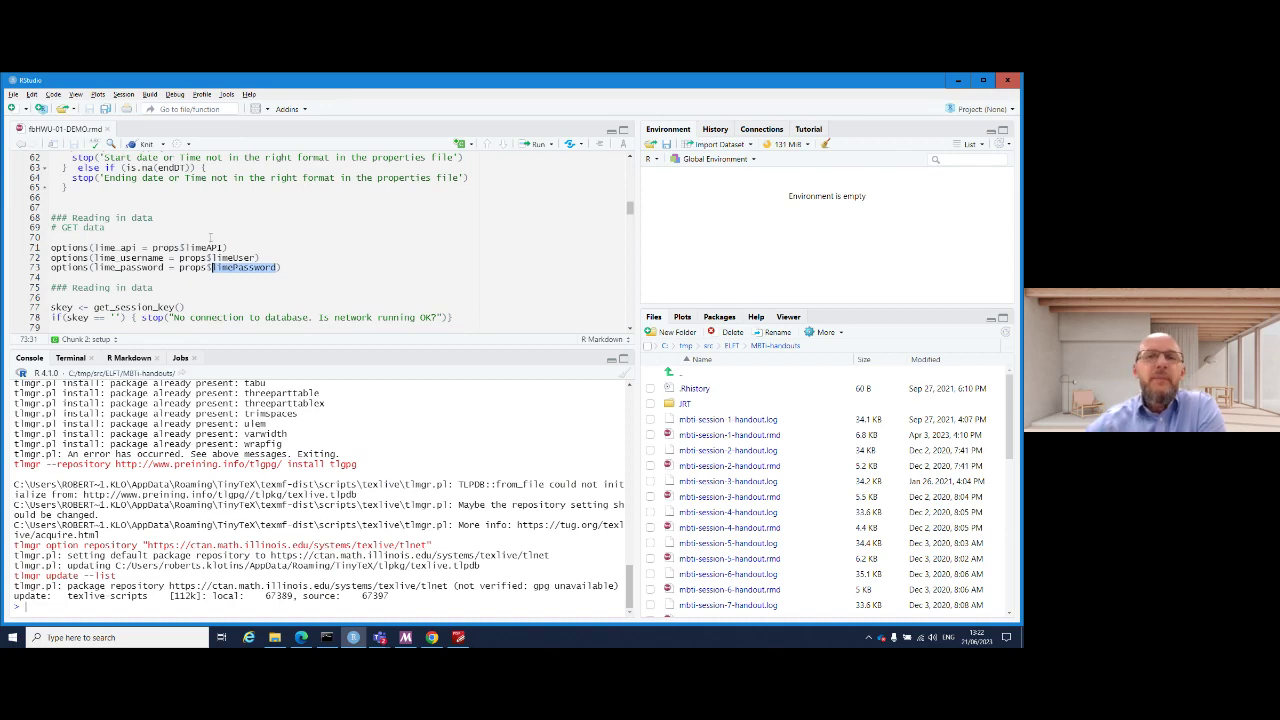
{"action": "left_click_drag", "start_coordinate": [351, 347], "coordinate": [342, 503]}
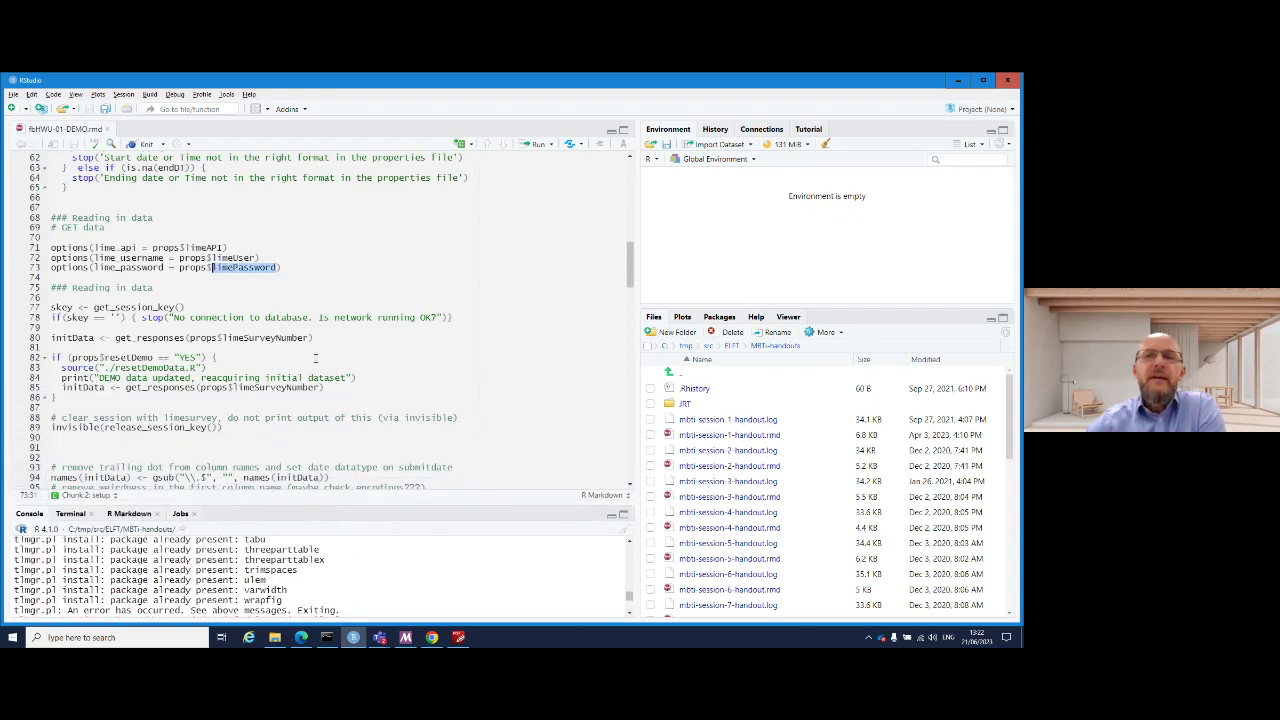
{"action": "double_click", "coordinate": [234, 258]}
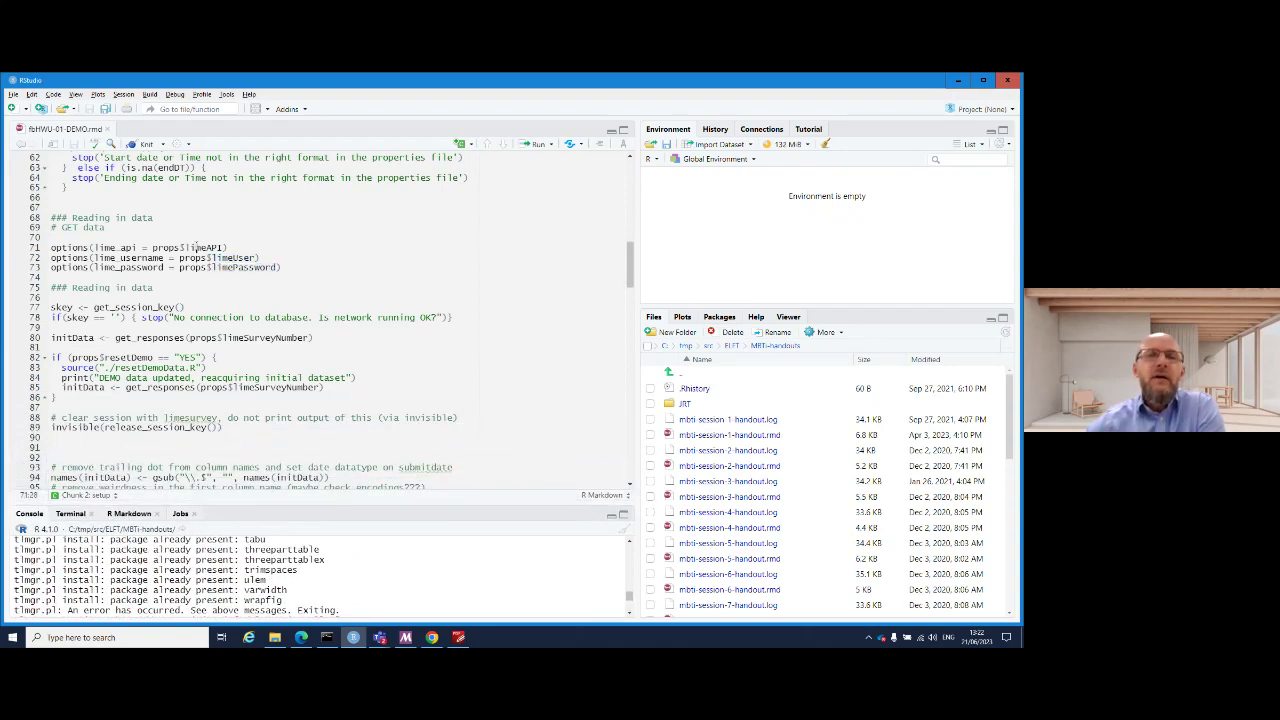
{"action": "double_click", "coordinate": [195, 248]}
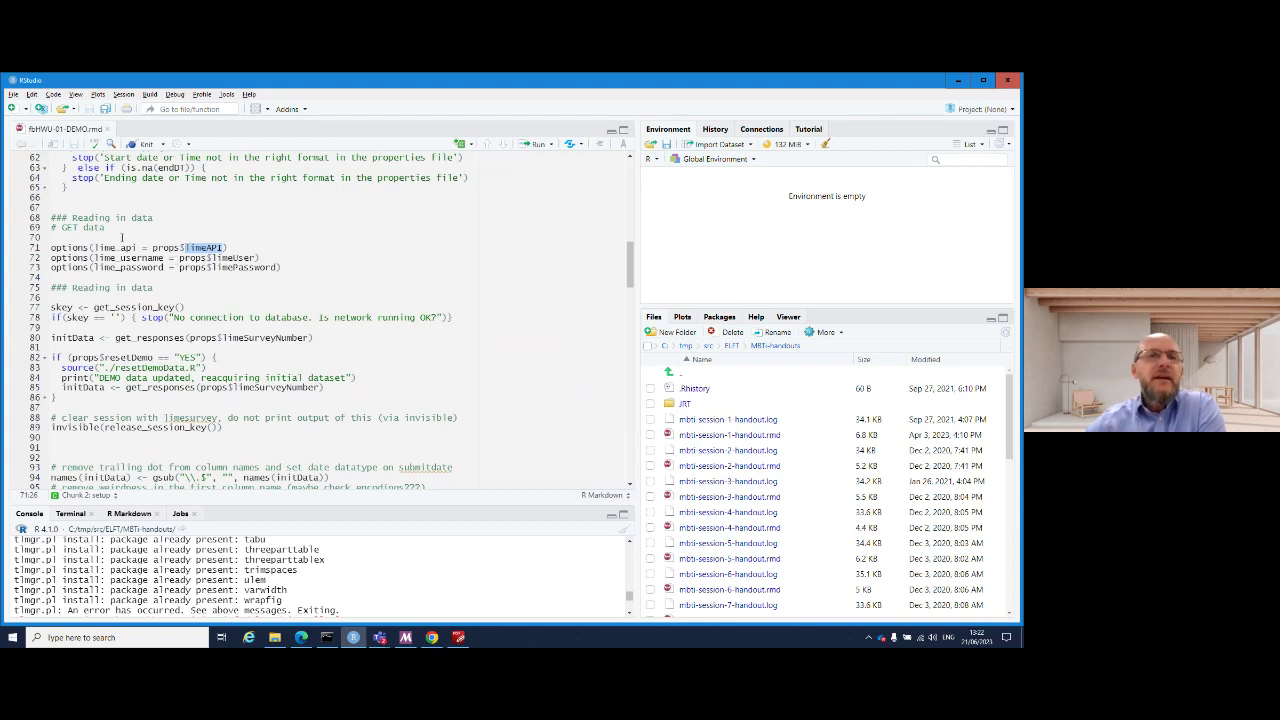
{"action": "scroll", "coordinate": [180, 245], "scroll_direction": "up", "scroll_amount": 1}
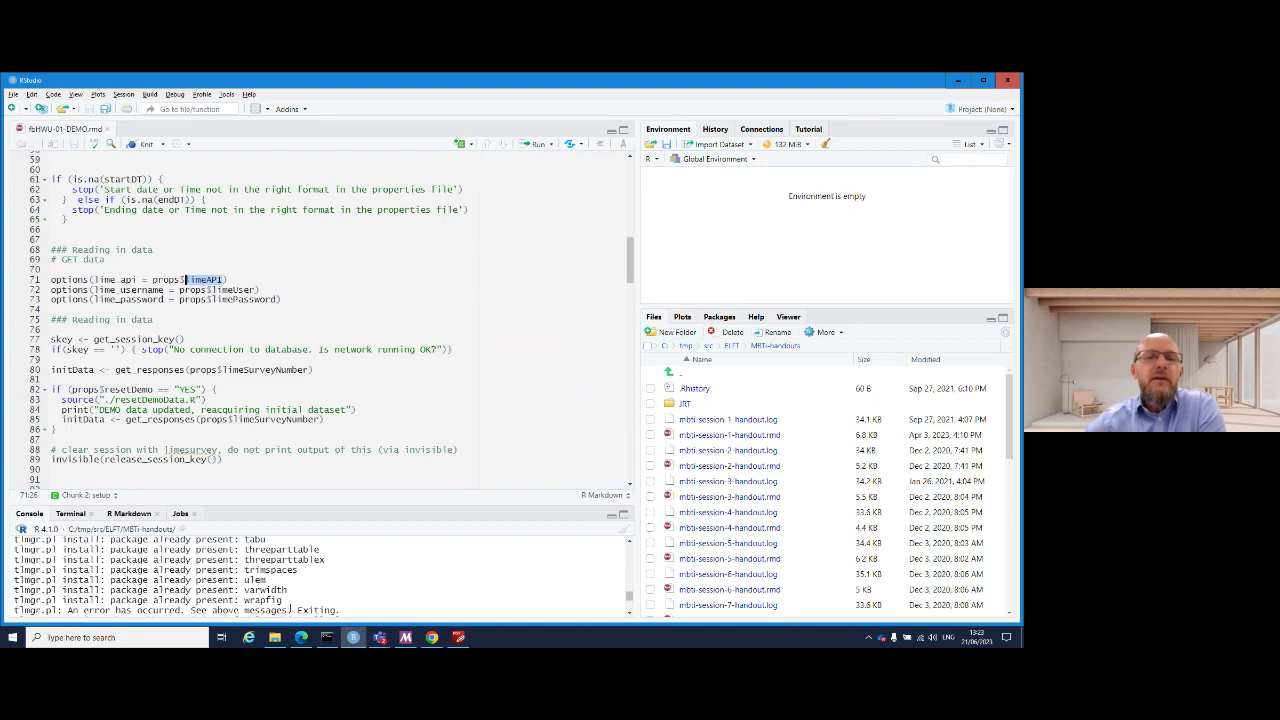
- Review the top of the limer README, then bring up the ls-hwu-fb-demo folder in File Explorer
{"action": "left_click", "coordinate": [432, 637]}
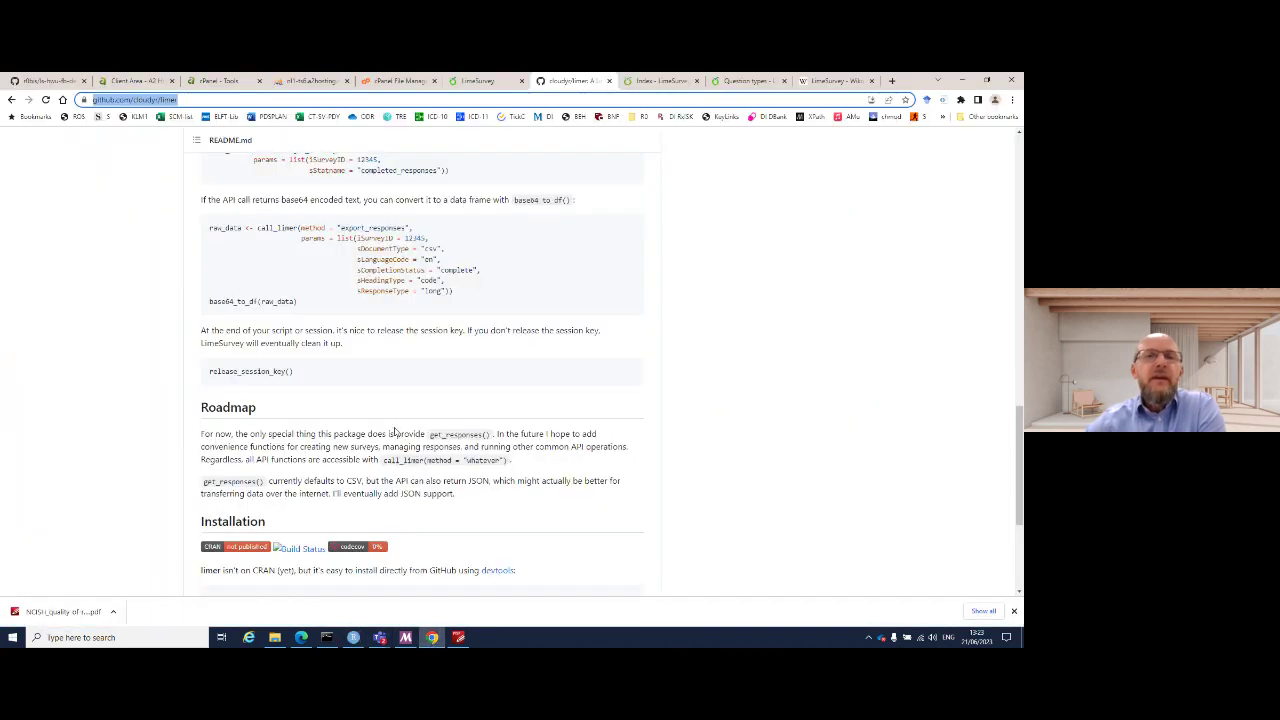
{"action": "scroll", "coordinate": [414, 455], "scroll_direction": "up", "scroll_amount": 10}
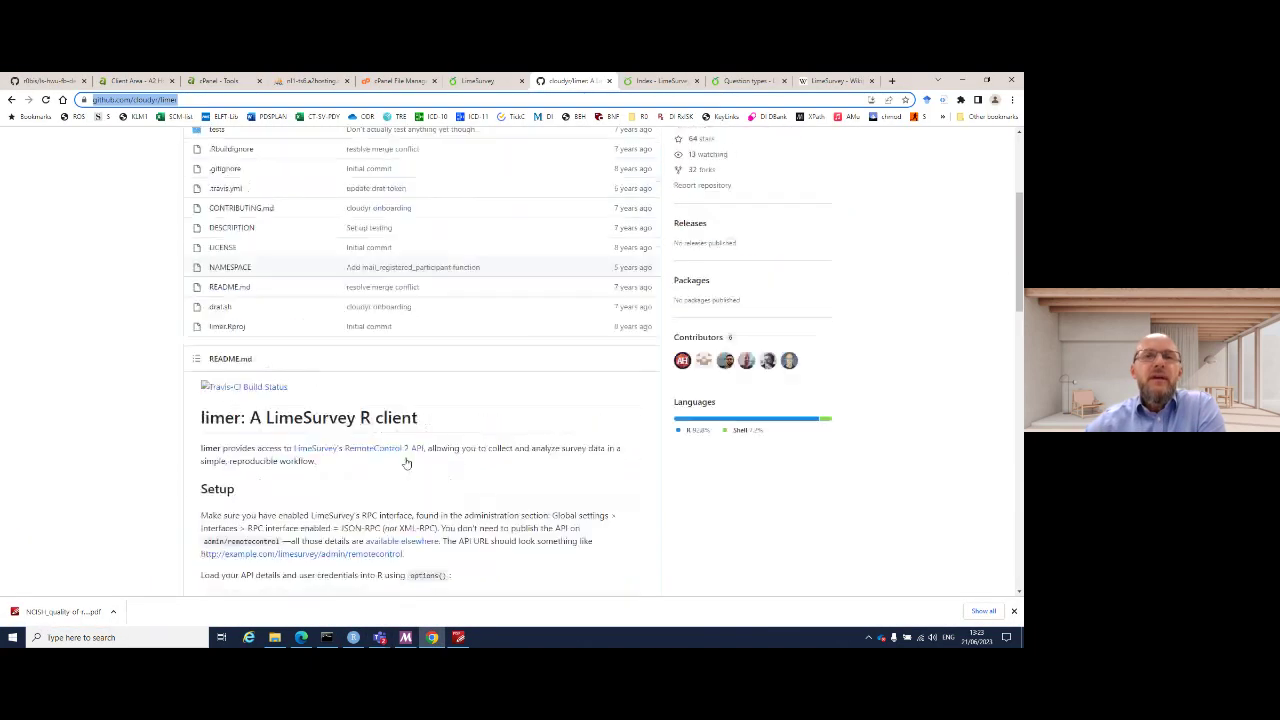
{"action": "left_click", "coordinate": [274, 637]}
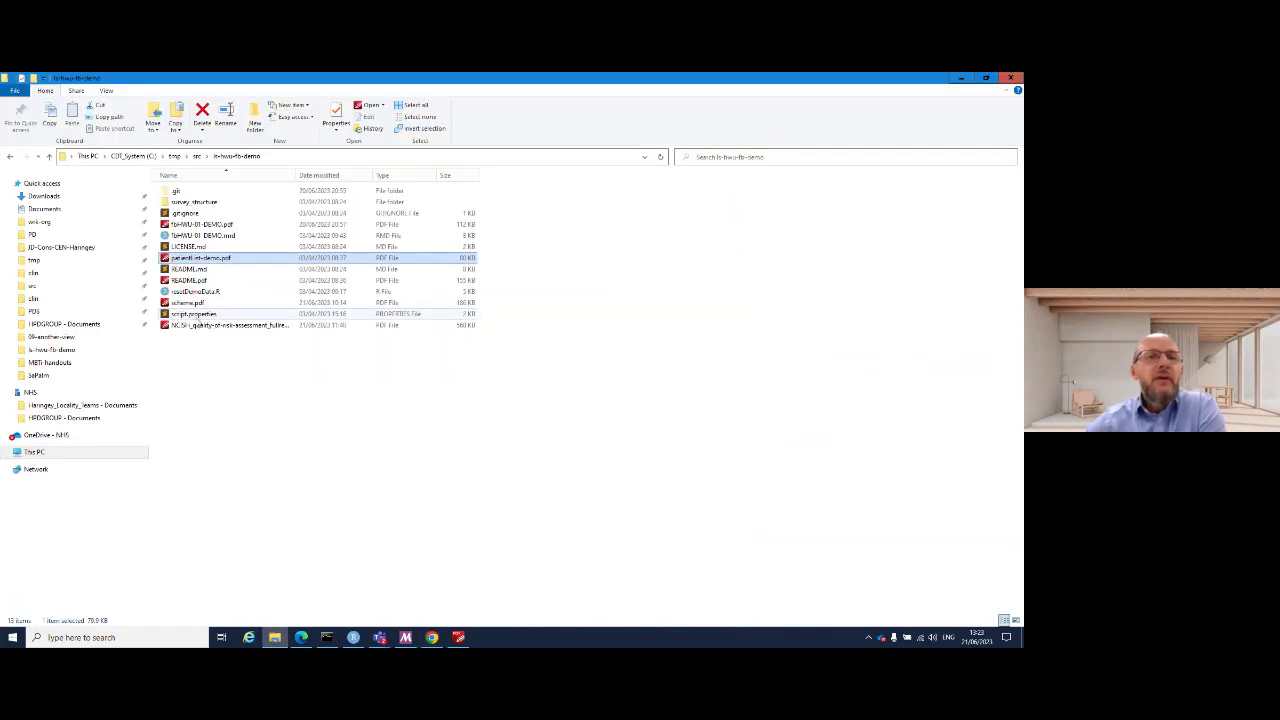
- Locate script.properties in the ls-hwu-fb-demo folder, then return to fbHMU-01-DEMO.rmd in RStudio
{"action": "left_click", "coordinate": [199, 316]}
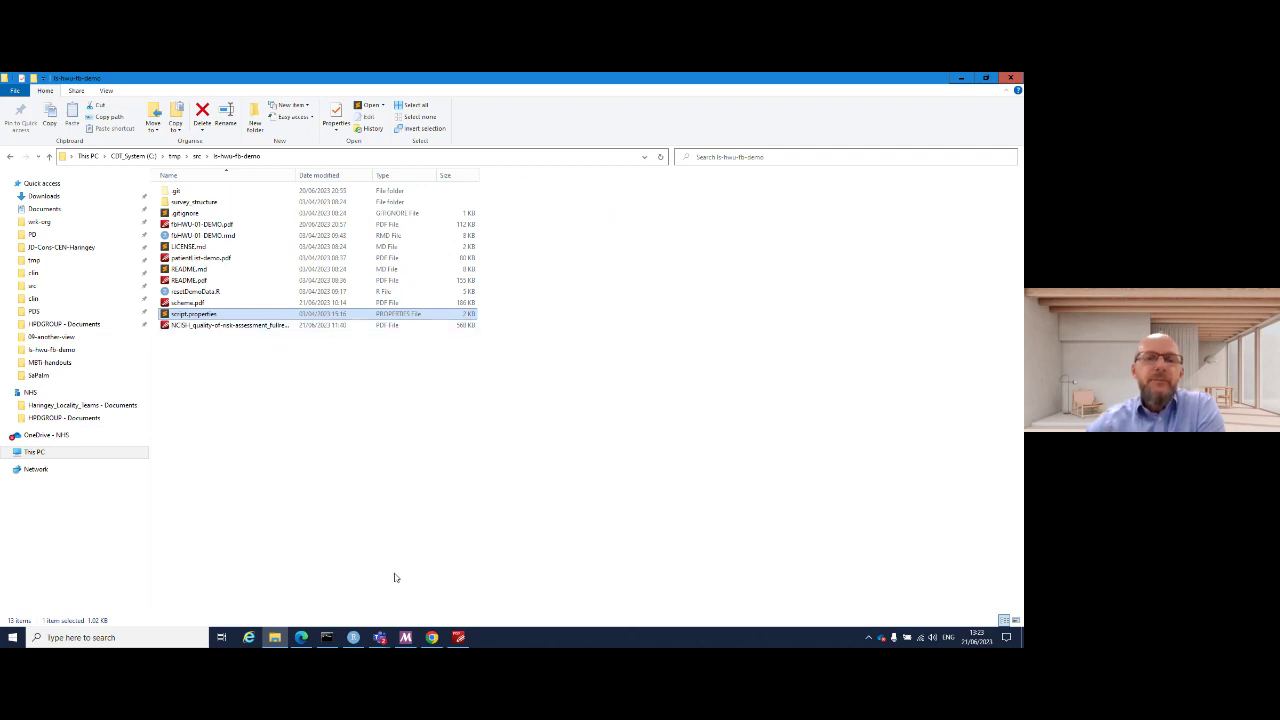
{"action": "left_click", "coordinate": [353, 637]}
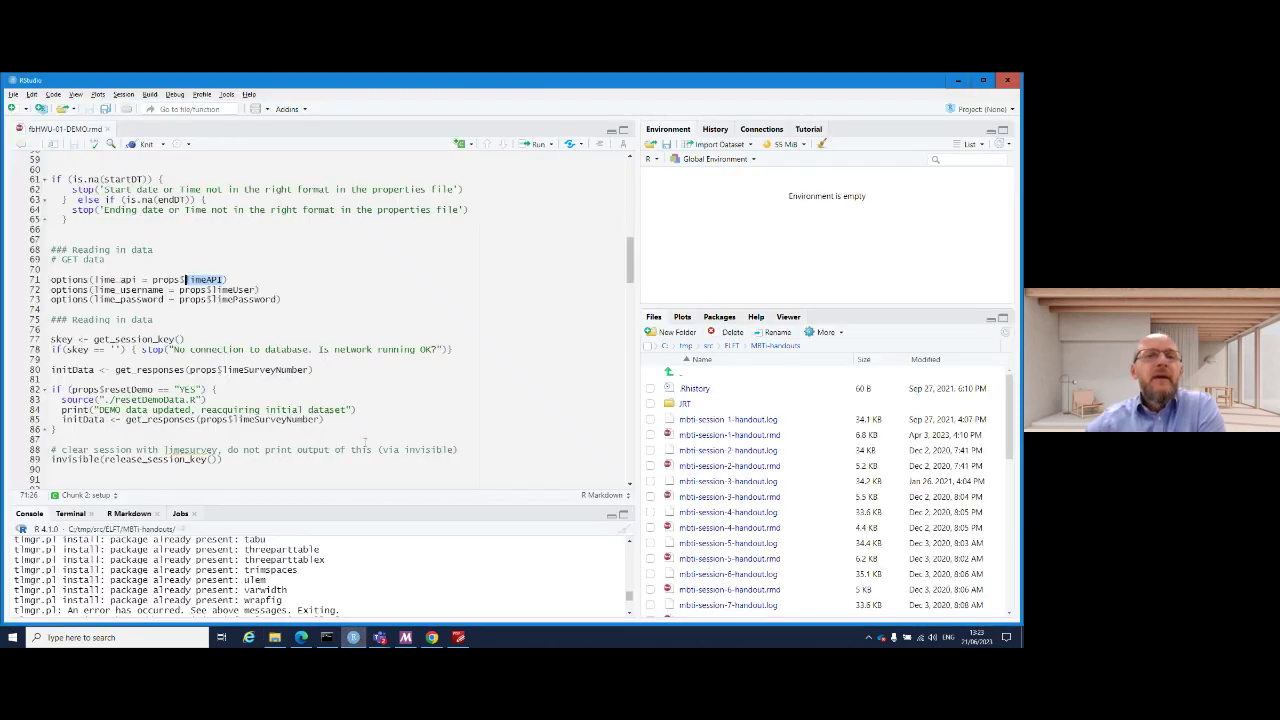
- Knit fbHMU-01-DEMO.rmd from the top into the fbHMU-01-DEMO.pdf patient progress report
{"action": "scroll", "coordinate": [364, 442], "scroll_direction": "up", "scroll_amount": 15}
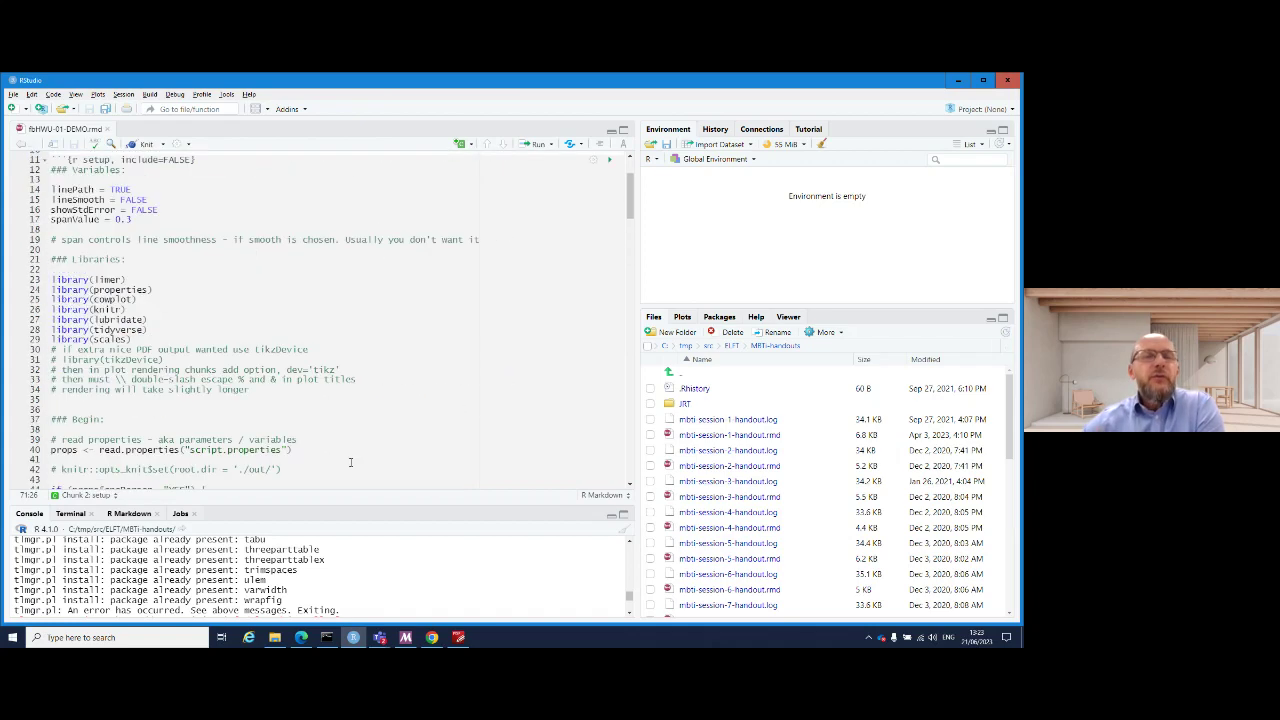
{"action": "scroll", "coordinate": [265, 368], "scroll_direction": "up", "scroll_amount": 3}
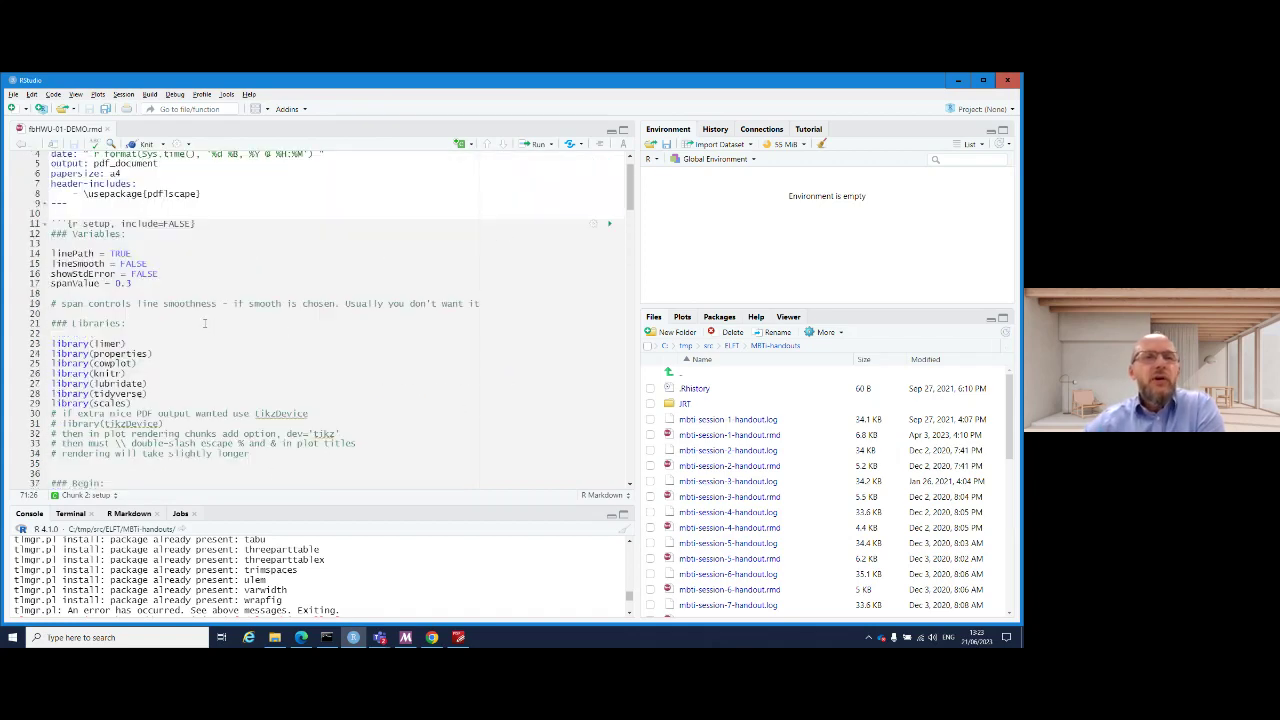
{"action": "left_click", "coordinate": [140, 145]}
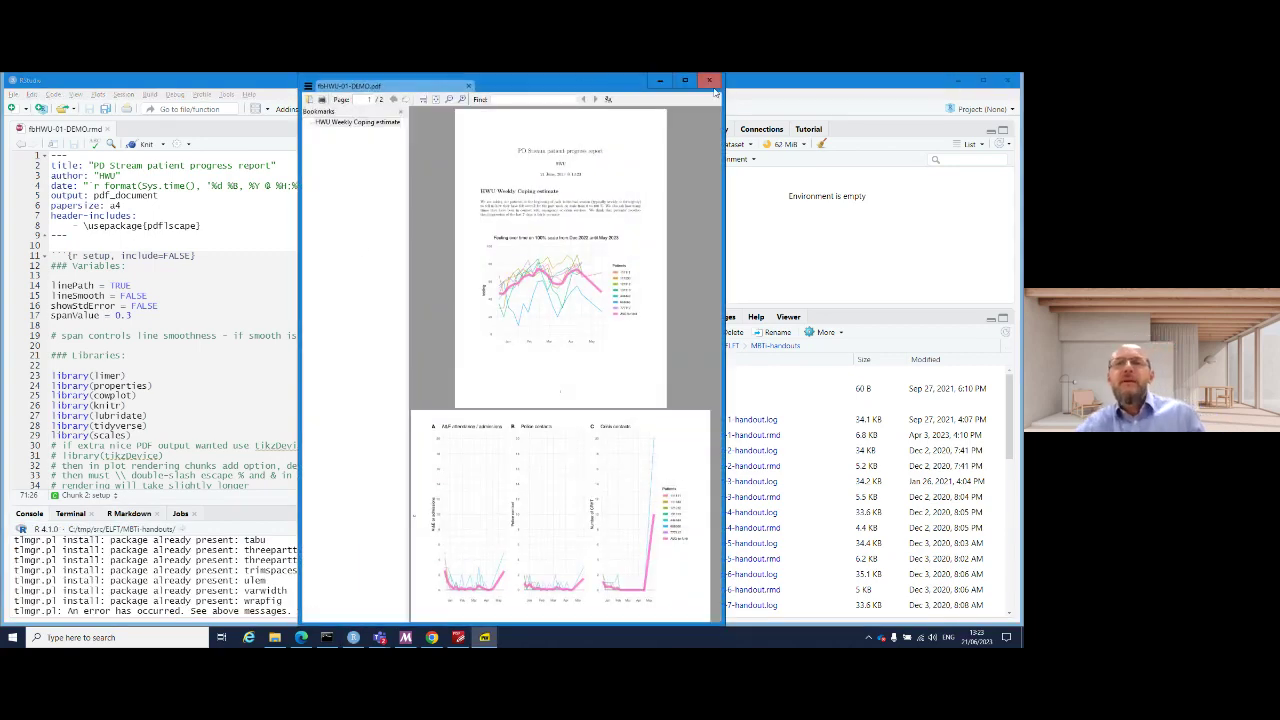
- Maximize the SumatraPDF window and zoom in on the report
{"action": "left_click", "coordinate": [684, 80]}
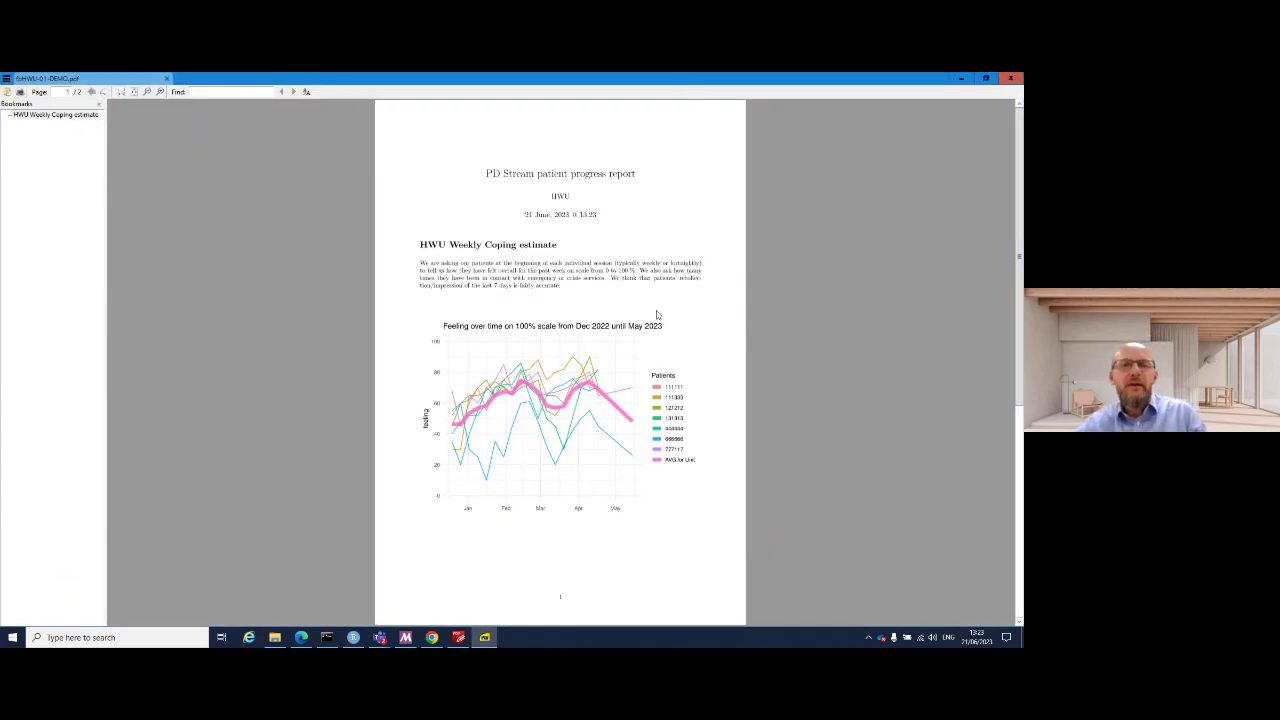
{"action": "scroll", "coordinate": [657, 315], "scroll_direction": "up", "scroll_amount": 2}
{"action": "scroll", "coordinate": [657, 315], "scroll_direction": "down", "scroll_amount": 1}
{"action": "scroll", "coordinate": [655, 313], "scroll_direction": "up", "scroll_amount": 3}
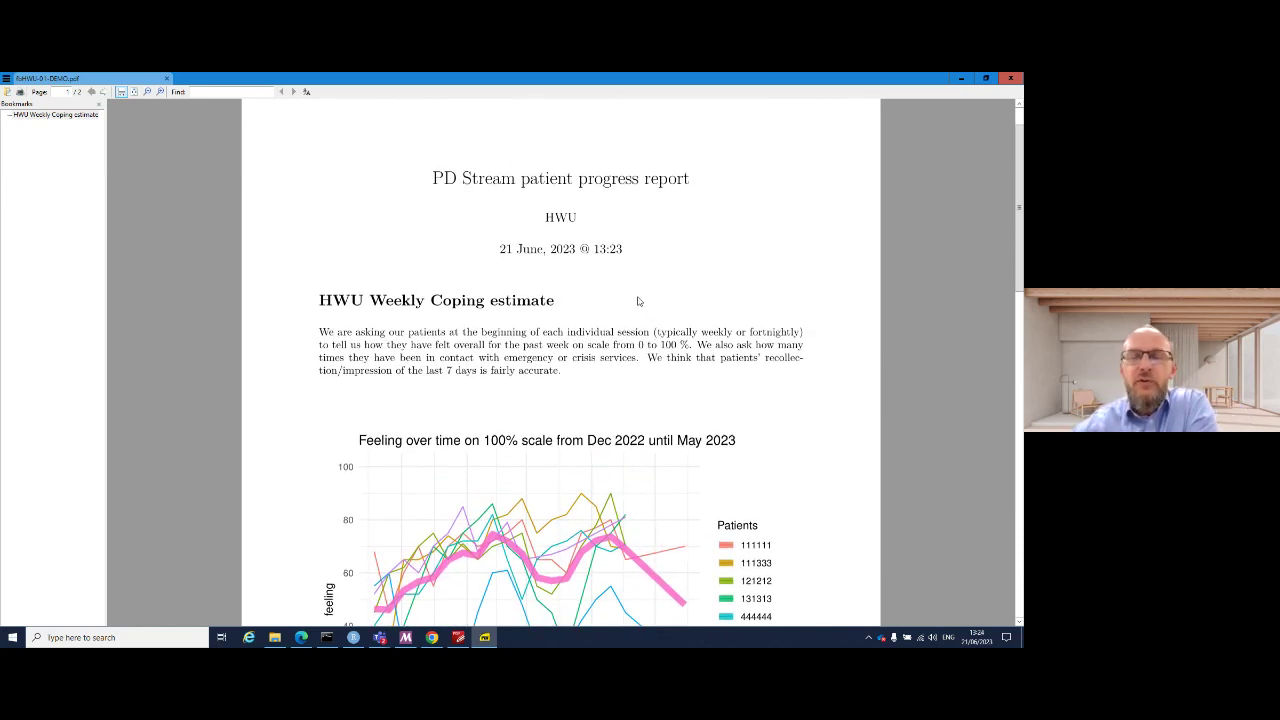
{"action": "scroll", "coordinate": [640, 300], "scroll_direction": "down", "scroll_amount": 1}
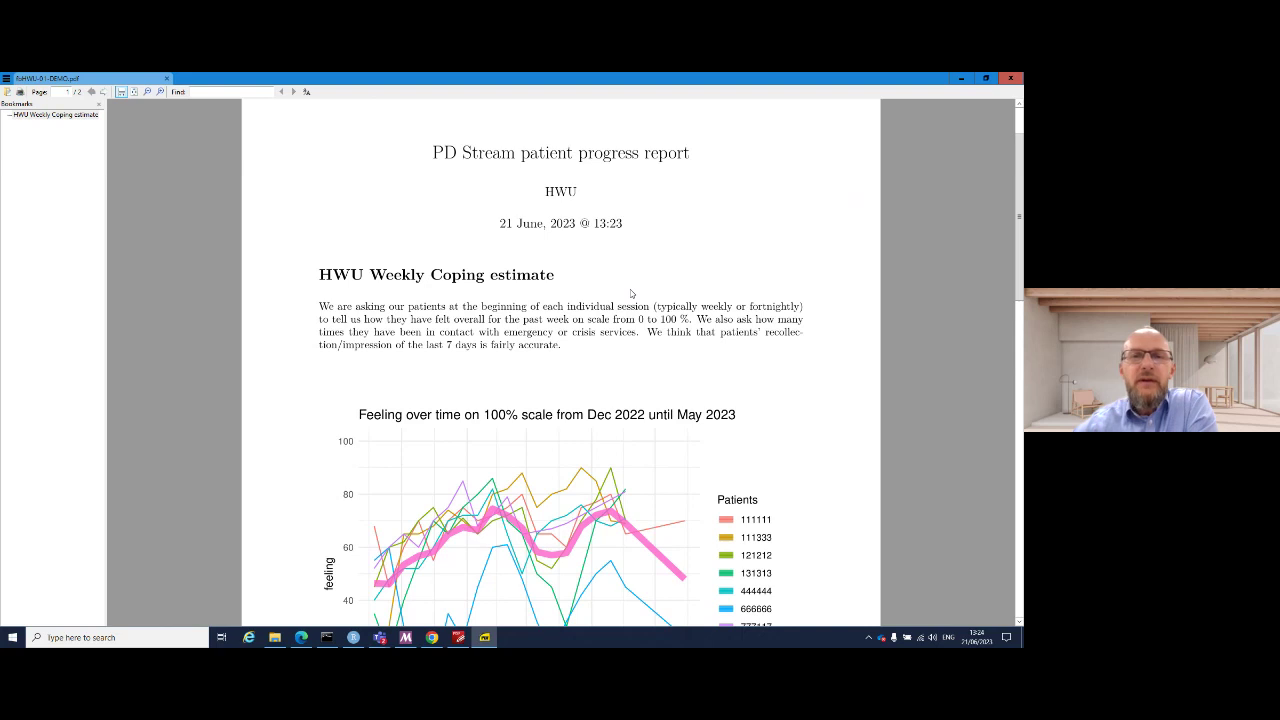
{"action": "scroll", "coordinate": [631, 293], "scroll_direction": "down", "scroll_amount": 2}
{"action": "scroll", "coordinate": [629, 289], "scroll_direction": "down", "scroll_amount": 1}
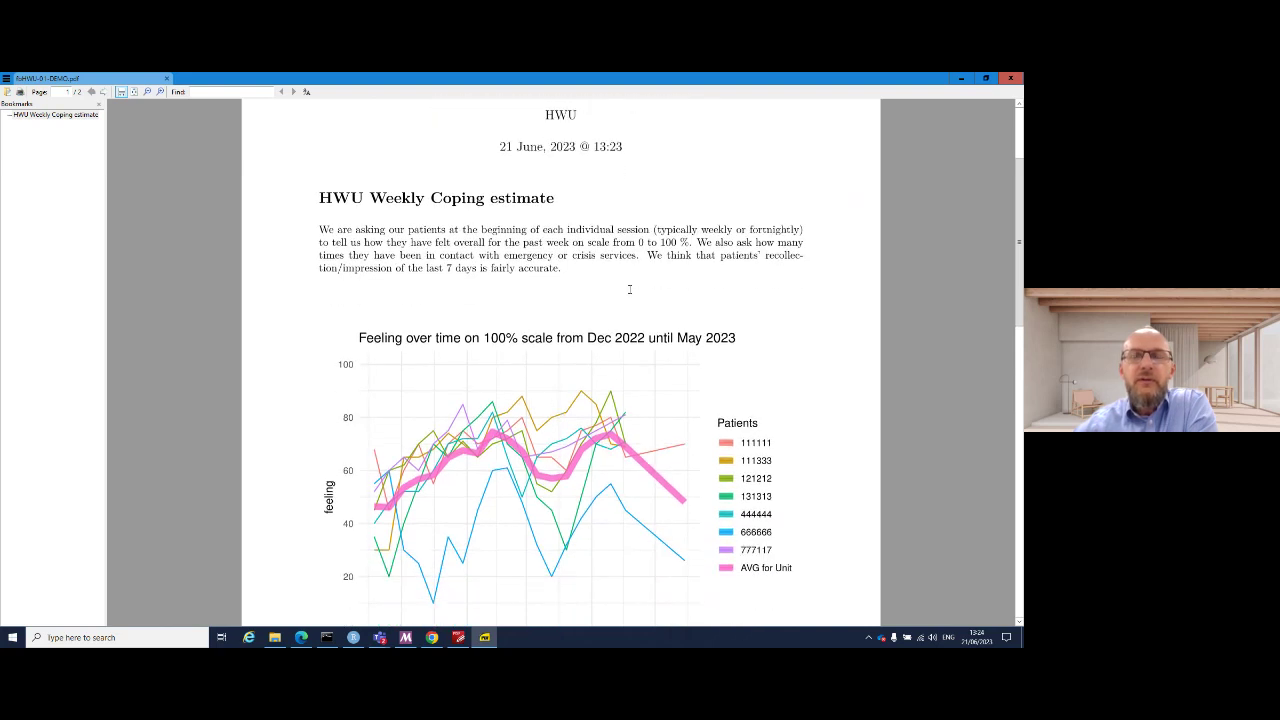
{"action": "scroll", "coordinate": [629, 289], "scroll_direction": "up", "scroll_amount": 1}
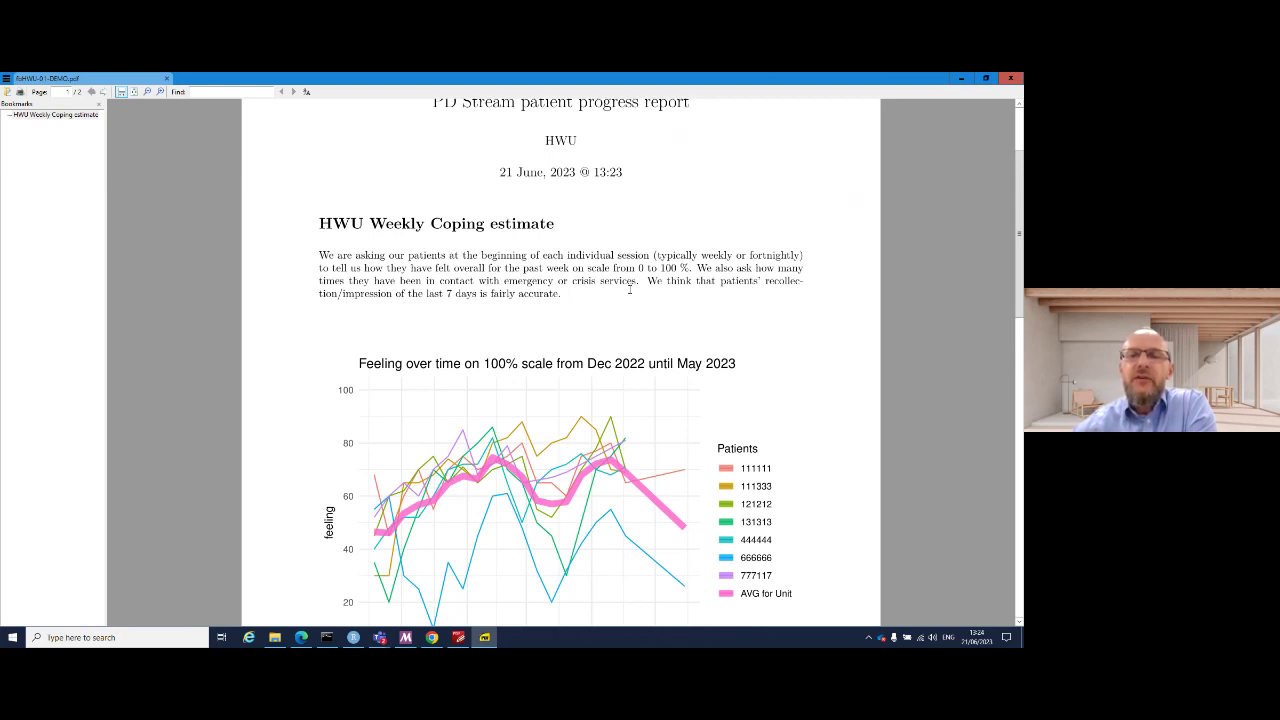
- Scroll through page 1's Dec 2022–May 2023 feeling chart to the start of page 2
{"action": "scroll", "coordinate": [629, 289], "scroll_direction": "down", "scroll_amount": 2}
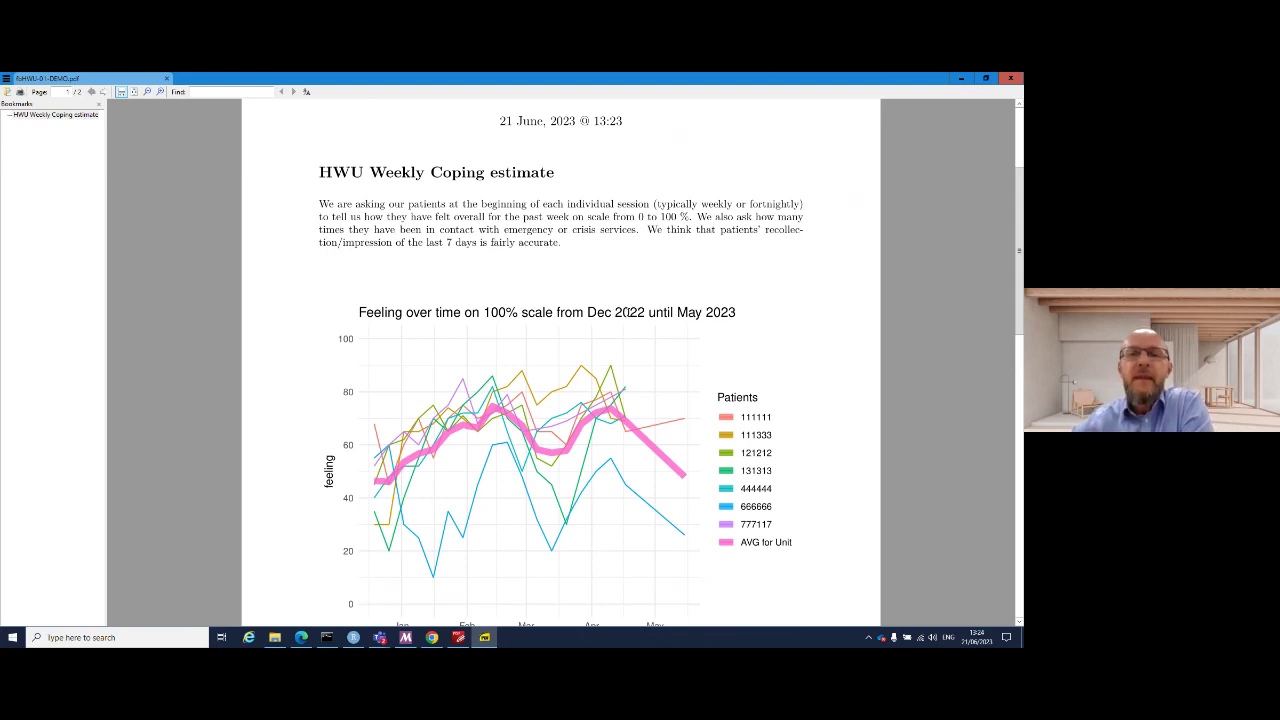
{"action": "scroll", "coordinate": [626, 313], "scroll_direction": "down", "scroll_amount": 1}
{"action": "scroll", "coordinate": [627, 317], "scroll_direction": "down", "scroll_amount": 1}
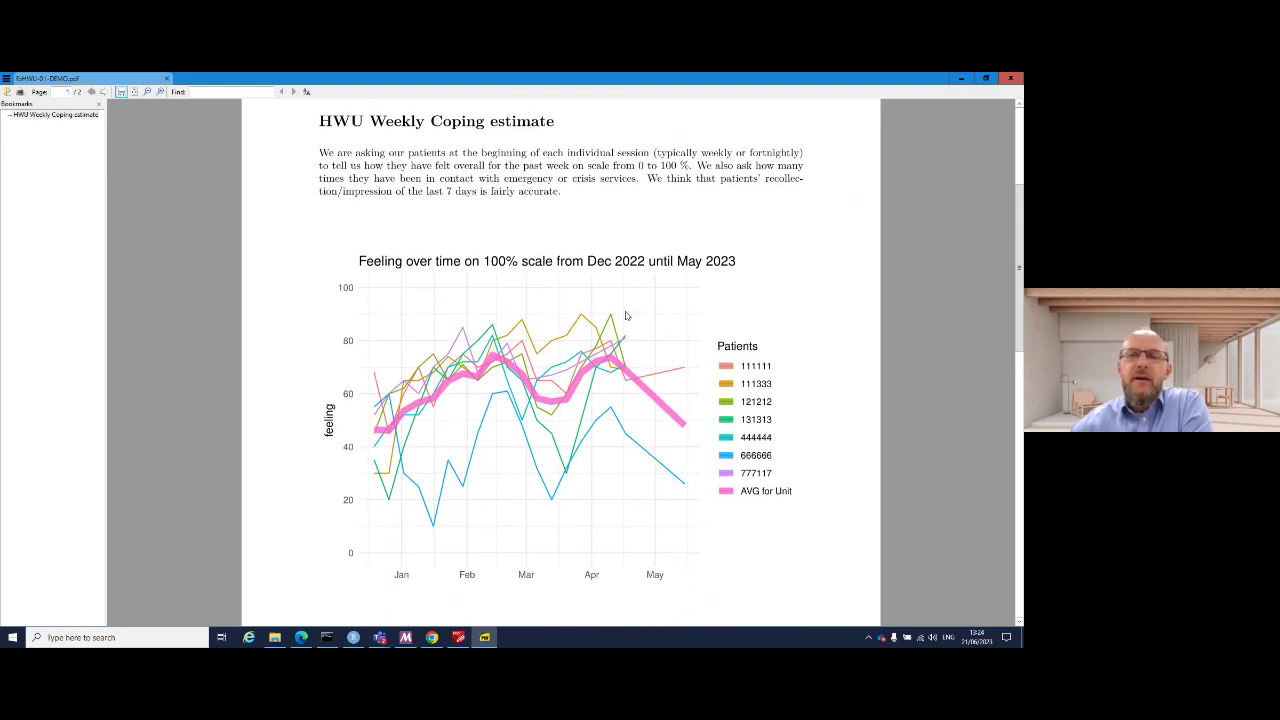
{"action": "scroll", "coordinate": [627, 317], "scroll_direction": "down", "scroll_amount": 2}
{"action": "scroll", "coordinate": [626, 315], "scroll_direction": "down", "scroll_amount": 3}
{"action": "scroll", "coordinate": [626, 316], "scroll_direction": "down", "scroll_amount": 12}
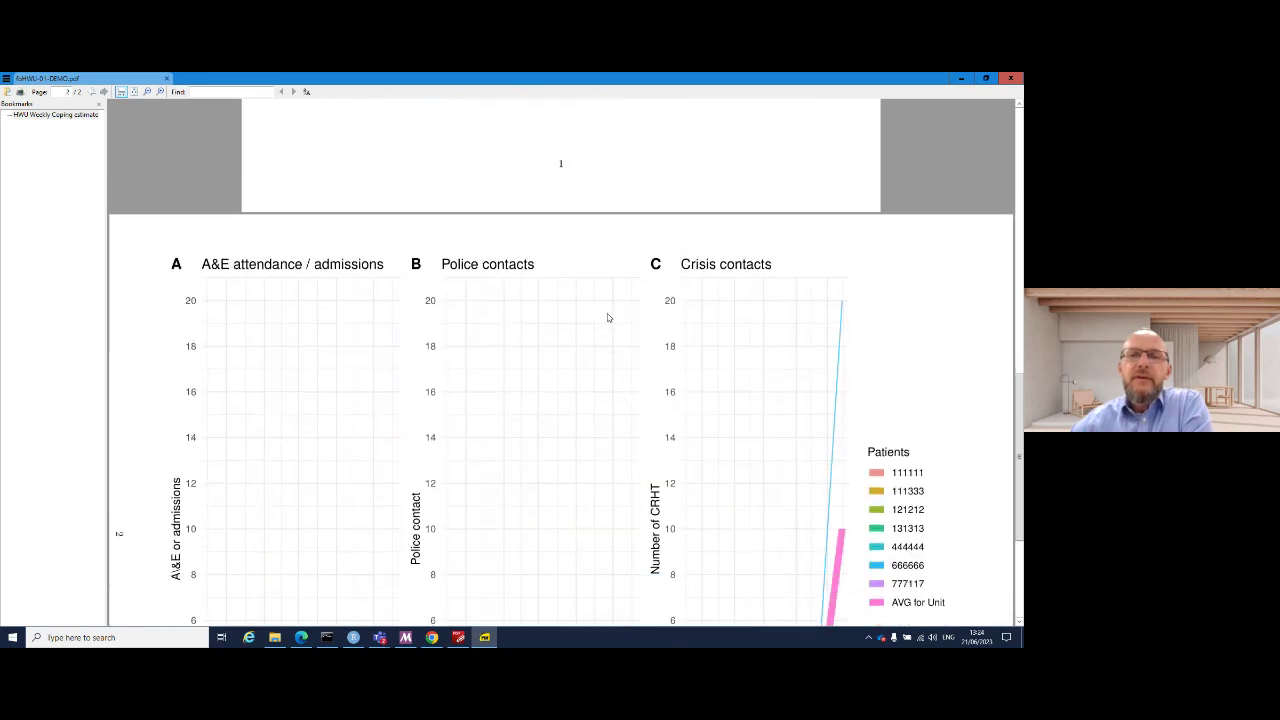
{"action": "scroll", "coordinate": [609, 320], "scroll_direction": "up", "scroll_amount": 6}
{"action": "scroll", "coordinate": [610, 321], "scroll_direction": "up", "scroll_amount": 15}
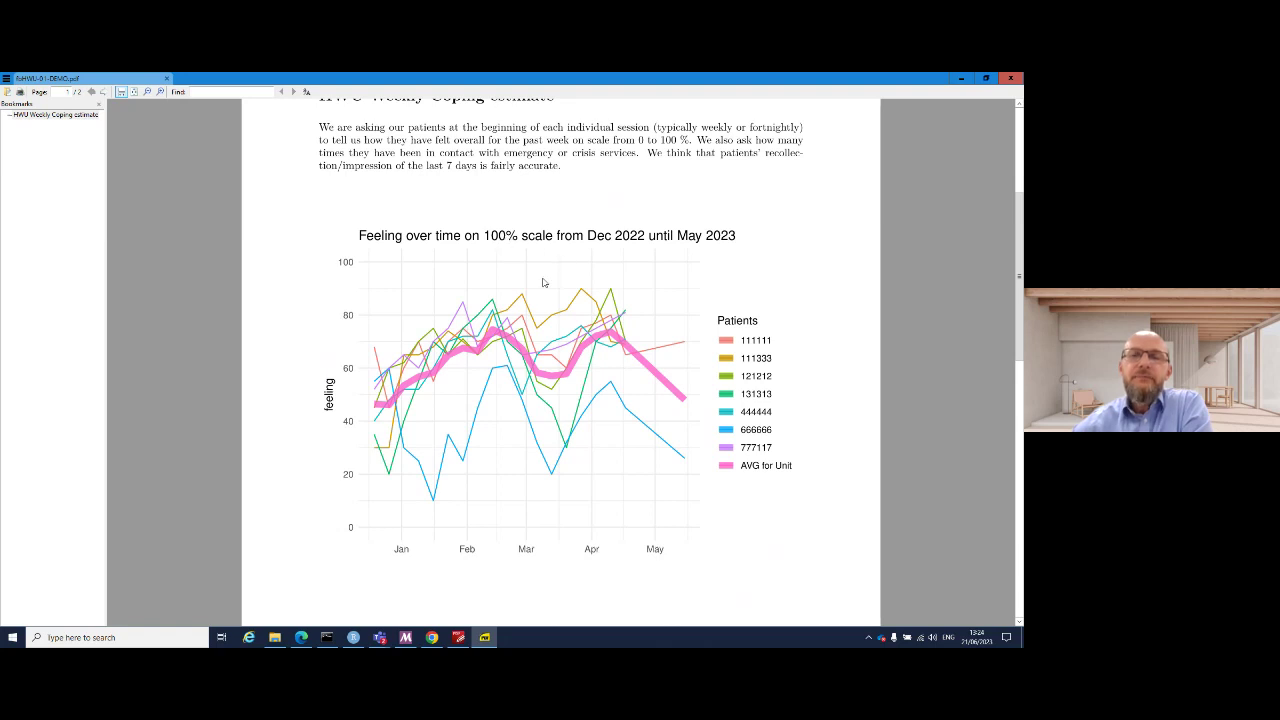
{"action": "scroll", "coordinate": [533, 338], "scroll_direction": "down", "scroll_amount": 7}
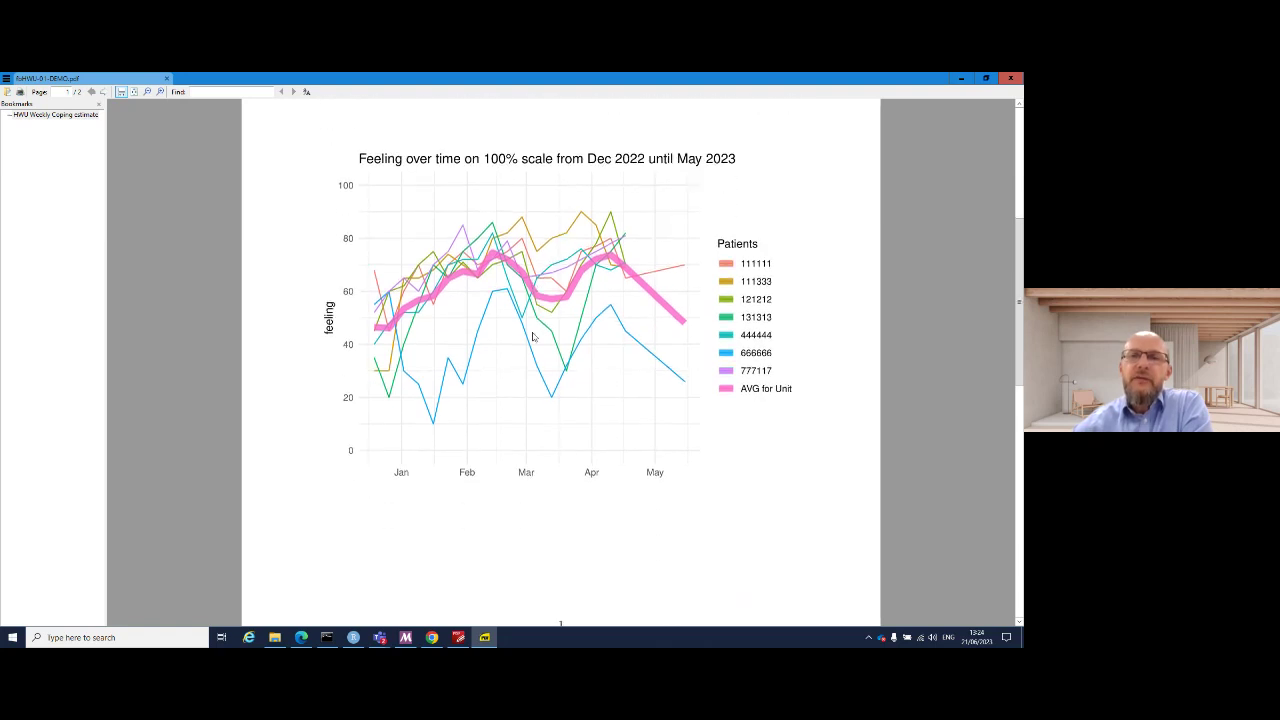
{"action": "scroll", "coordinate": [533, 338], "scroll_direction": "down", "scroll_amount": 3}
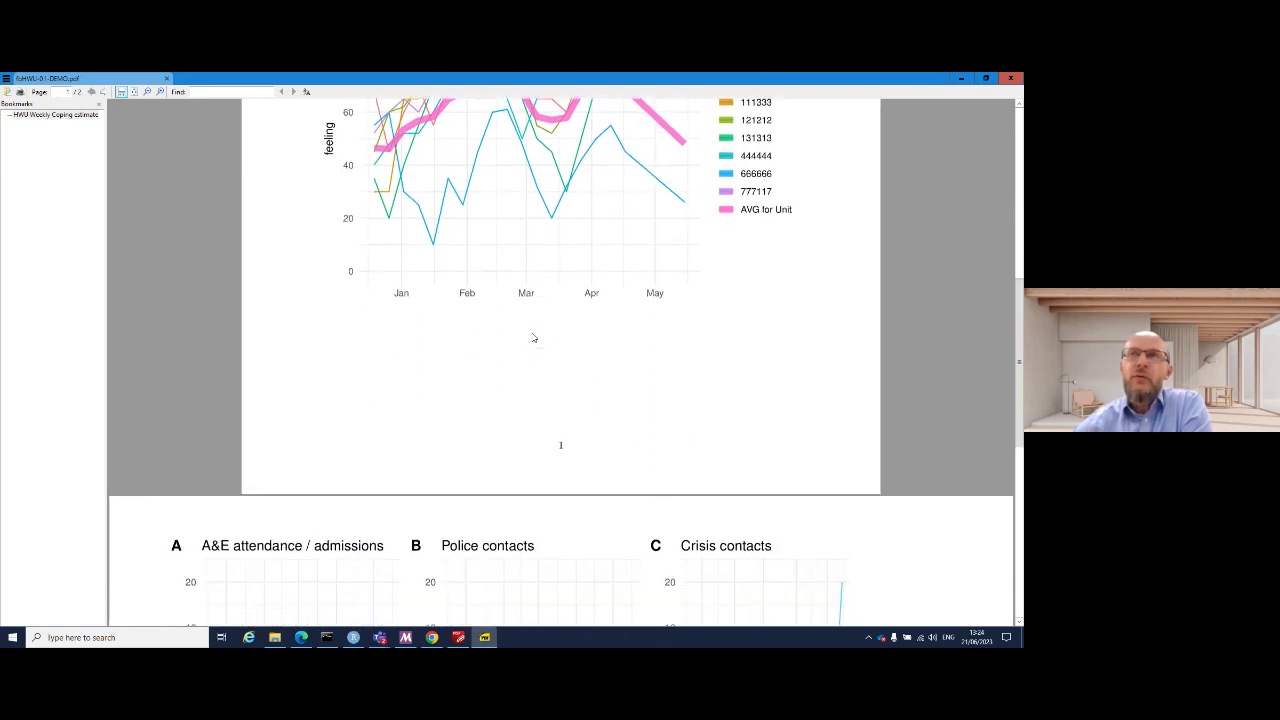
- Review page 2's A&E, police and crisis charts, noting crisis contacts jumping from 0 to 10 in May
{"action": "scroll", "coordinate": [533, 338], "scroll_direction": "down", "scroll_amount": 5}
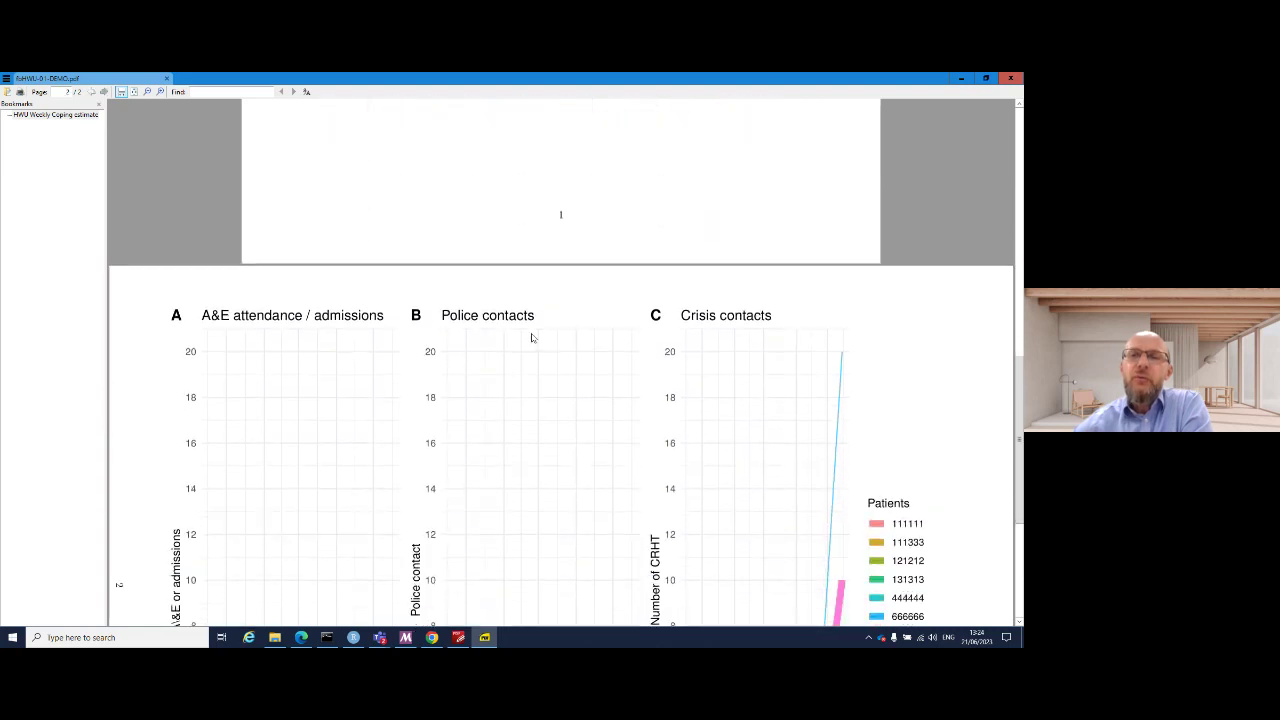
{"action": "scroll", "coordinate": [531, 340], "scroll_direction": "up", "scroll_amount": 3}
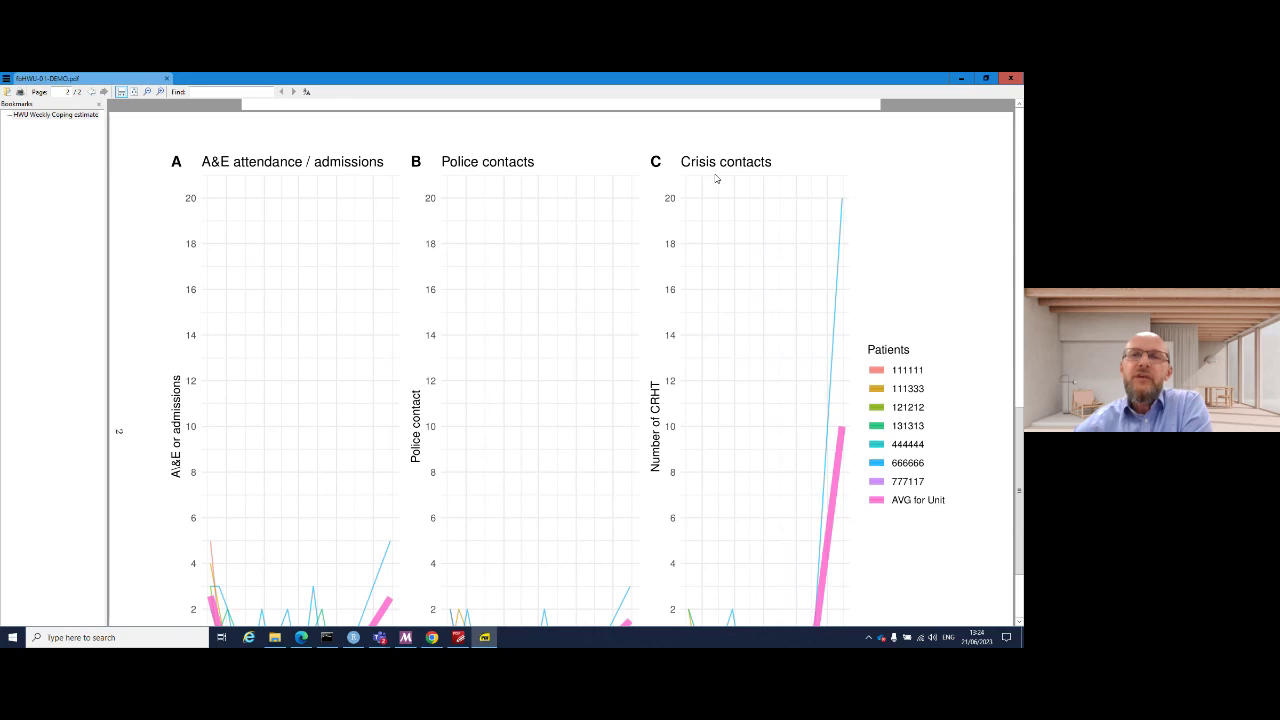
{"action": "scroll", "coordinate": [716, 178], "scroll_direction": "down", "scroll_amount": 3}
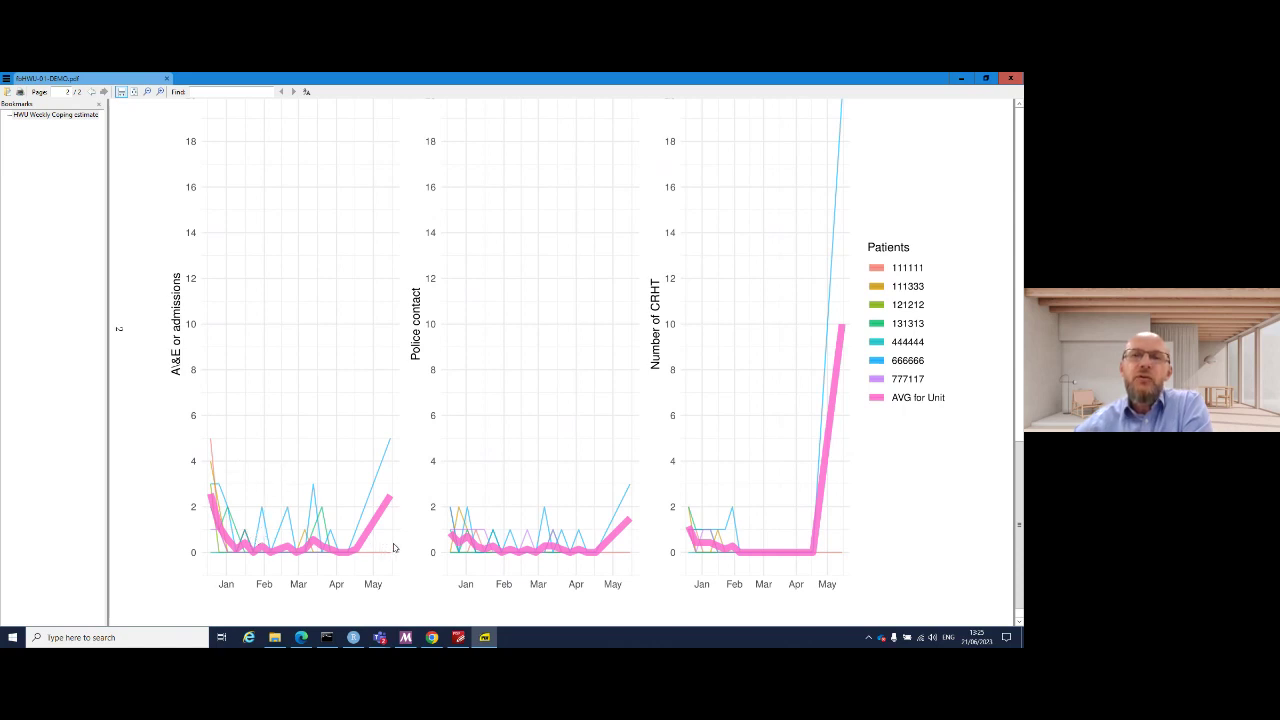
{"action": "scroll", "coordinate": [393, 548], "scroll_direction": "up", "scroll_amount": 1}
{"action": "scroll", "coordinate": [393, 548], "scroll_direction": "up", "scroll_amount": 6}
{"action": "scroll", "coordinate": [394, 549], "scroll_direction": "down", "scroll_amount": 3}
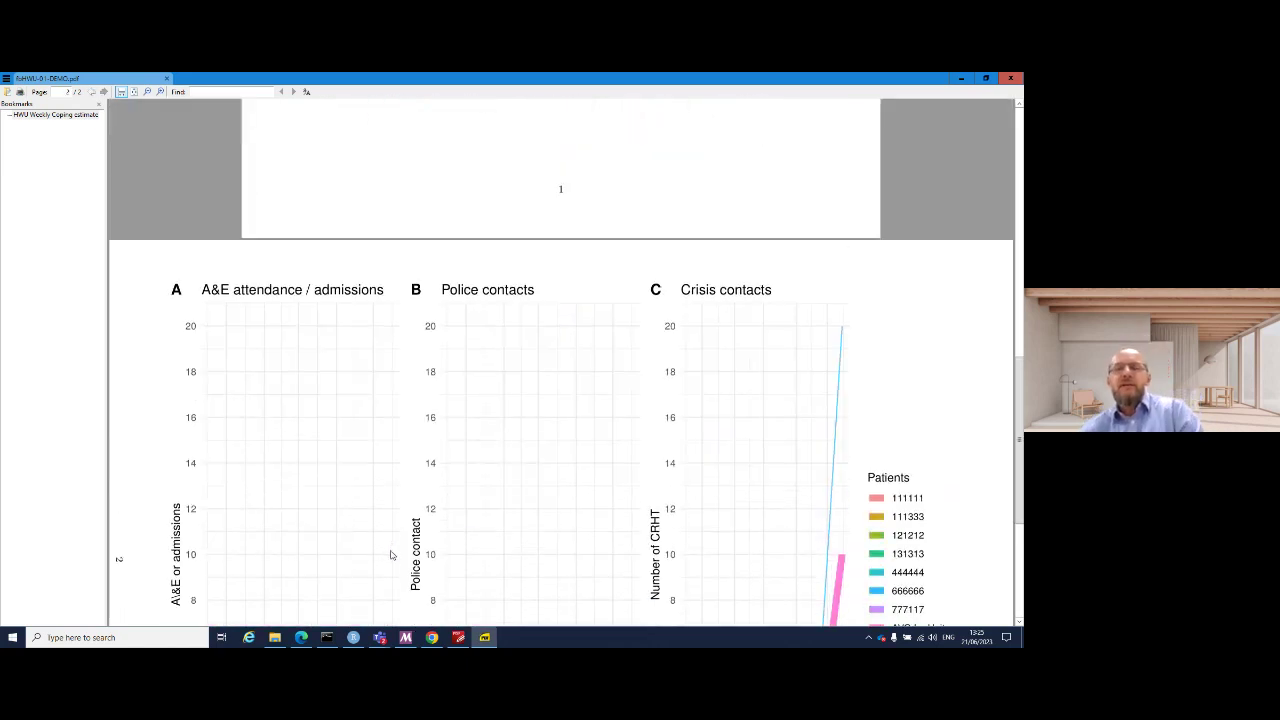
{"action": "scroll", "coordinate": [391, 555], "scroll_direction": "up", "scroll_amount": 3}
{"action": "scroll", "coordinate": [391, 555], "scroll_direction": "down", "scroll_amount": 4}
{"action": "key", "text": "alt+Tab"}
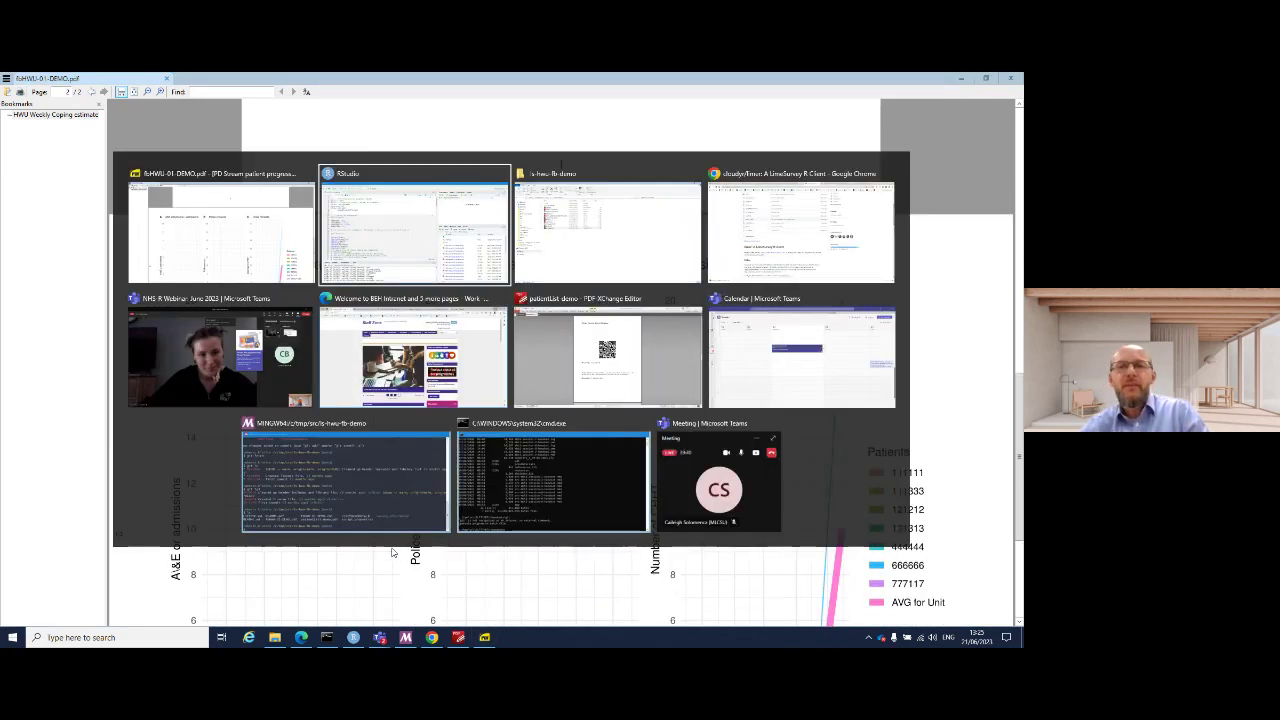
- Show the patientList-demo QR-code page in PDF-XChange Editor at 125%, then head back to RStudio
{"action": "key", "text": "Tab"}
{"action": "key", "text": "Tab"}
{"action": "key", "text": "Tab"}
{"action": "key", "text": "Tab"}
{"action": "key", "text": "Tab"}
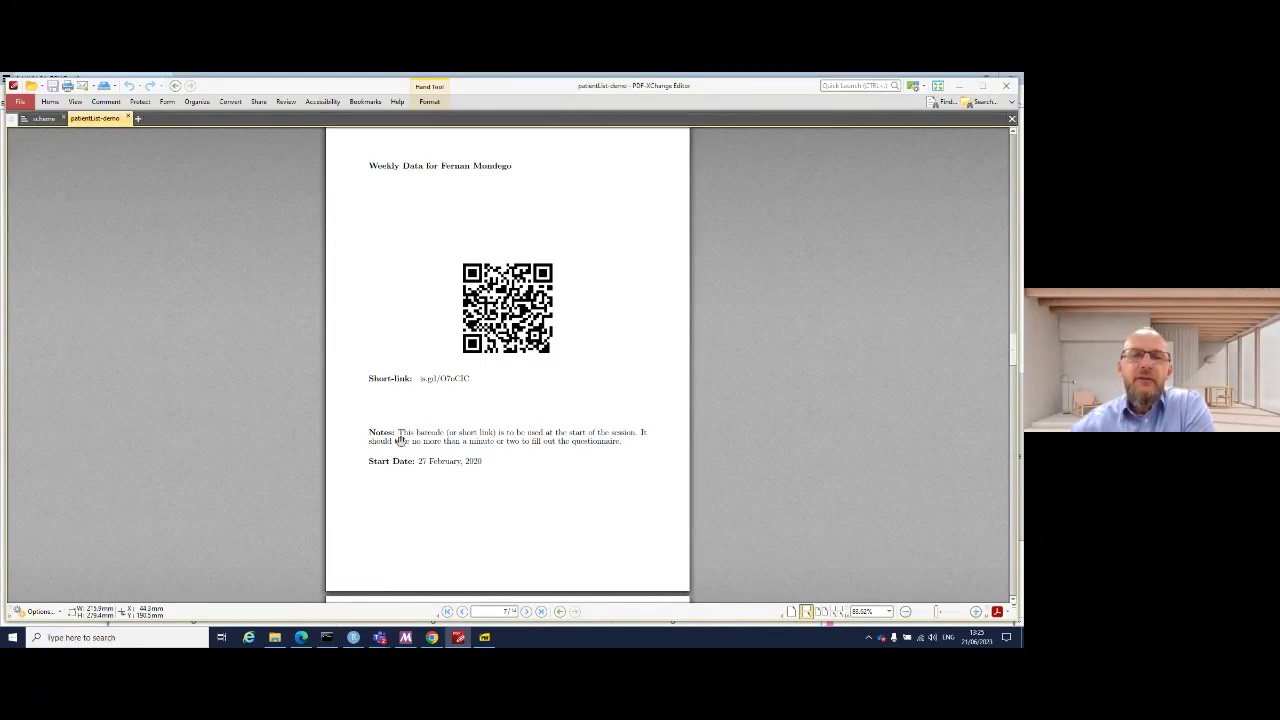
{"action": "scroll", "coordinate": [400, 440], "scroll_direction": "up", "scroll_amount": 2}
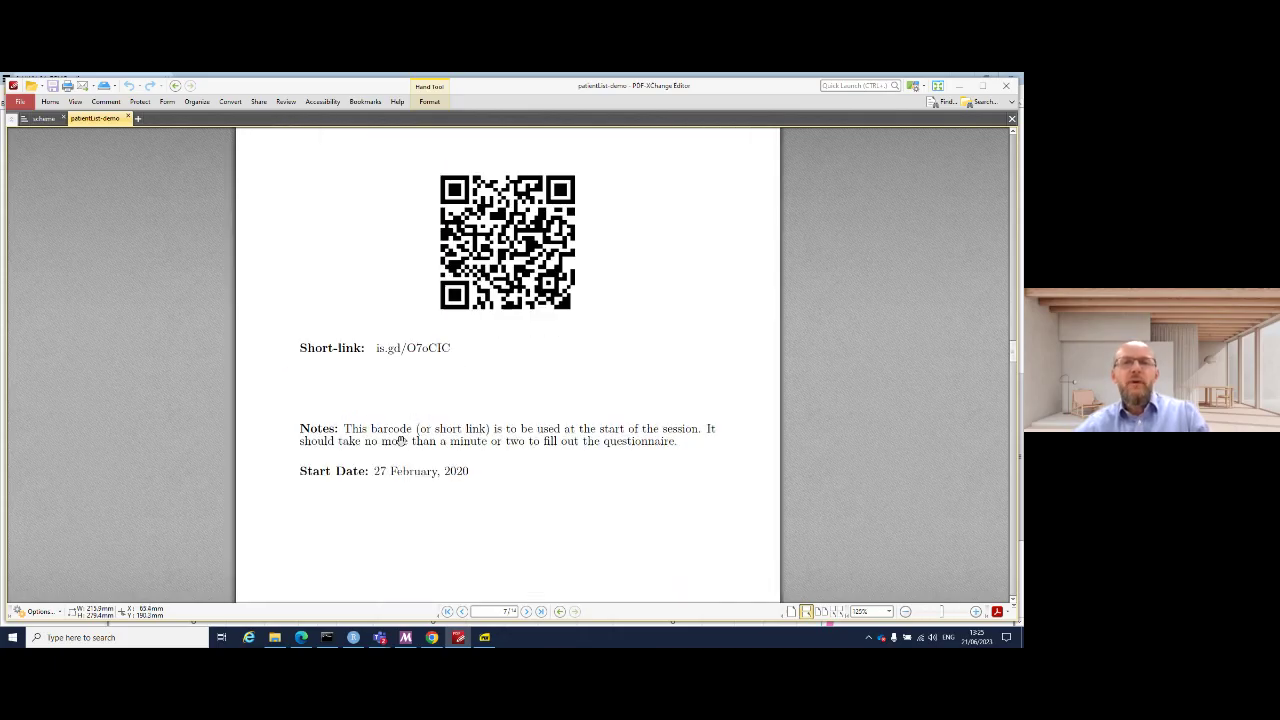
{"action": "scroll", "coordinate": [393, 311], "scroll_direction": "up", "scroll_amount": 2}
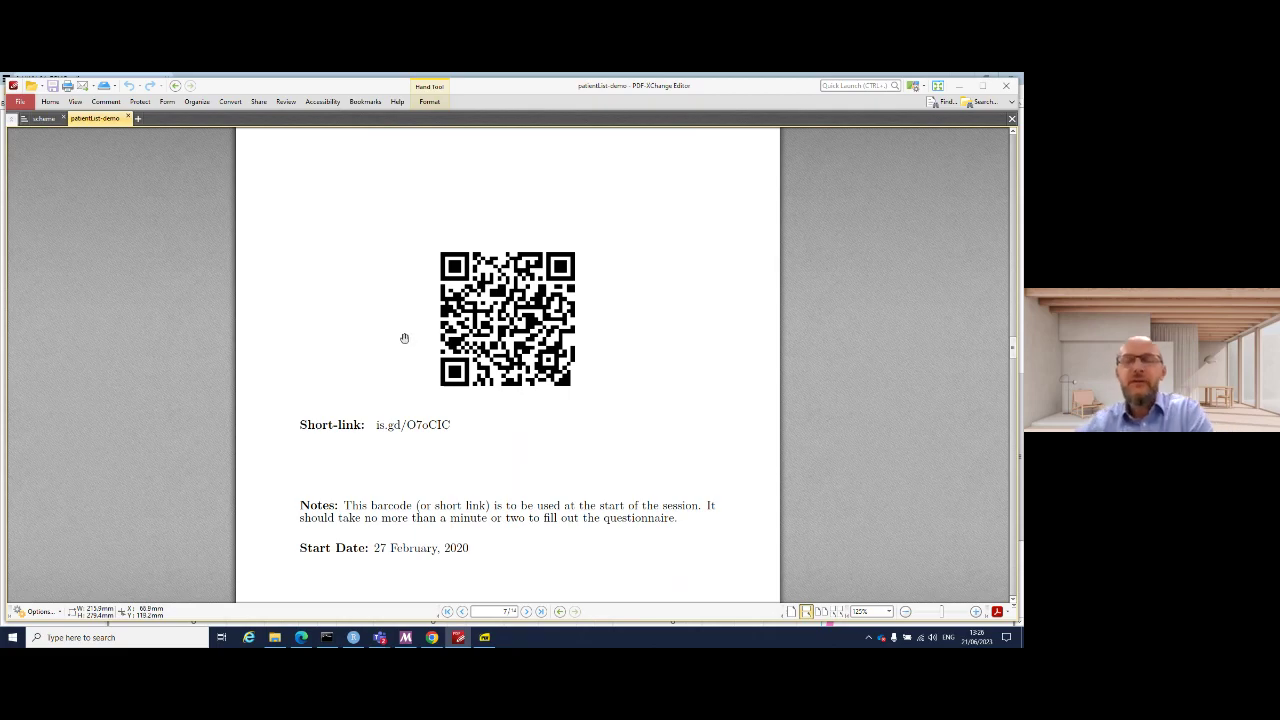
{"action": "scroll", "coordinate": [380, 368], "scroll_direction": "up", "scroll_amount": 1}
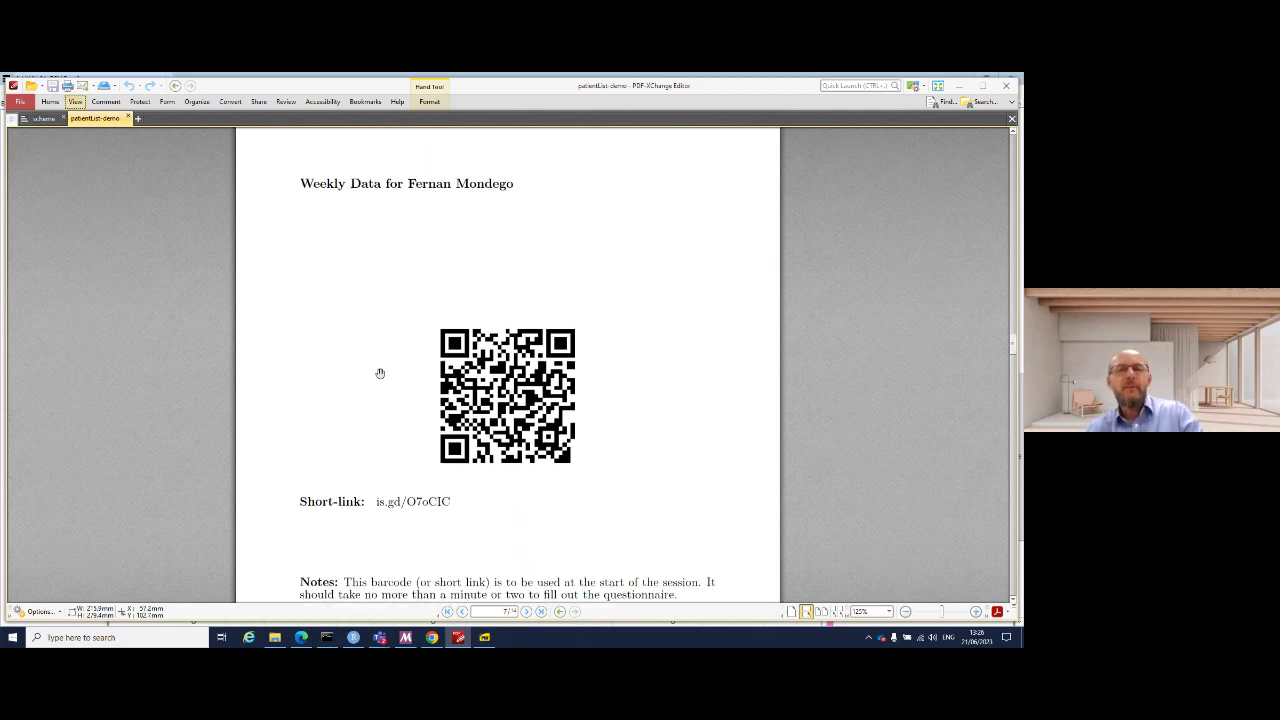
{"action": "key", "text": "alt+Tab"}
{"action": "key", "text": "alt+Tab"}
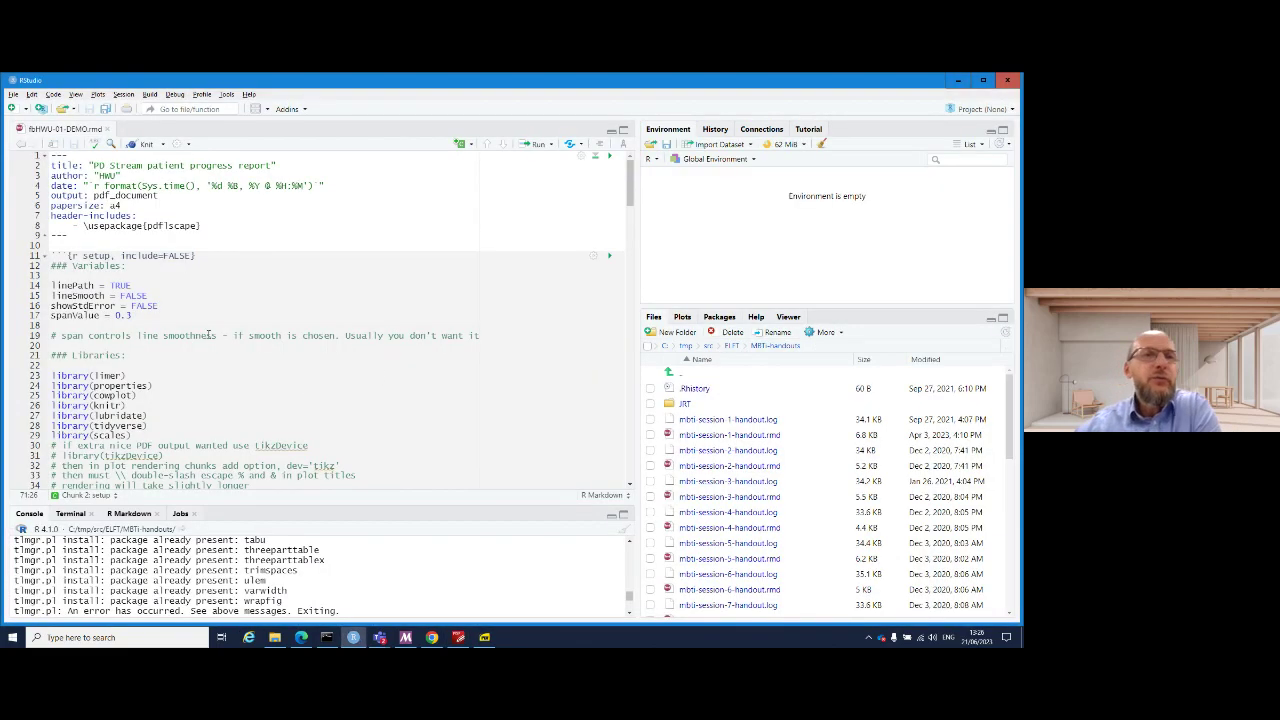
- Re-knit fbHMU-01-DEMO.rmd and enlarge the console pane to follow the render output
{"action": "left_click", "coordinate": [146, 144]}
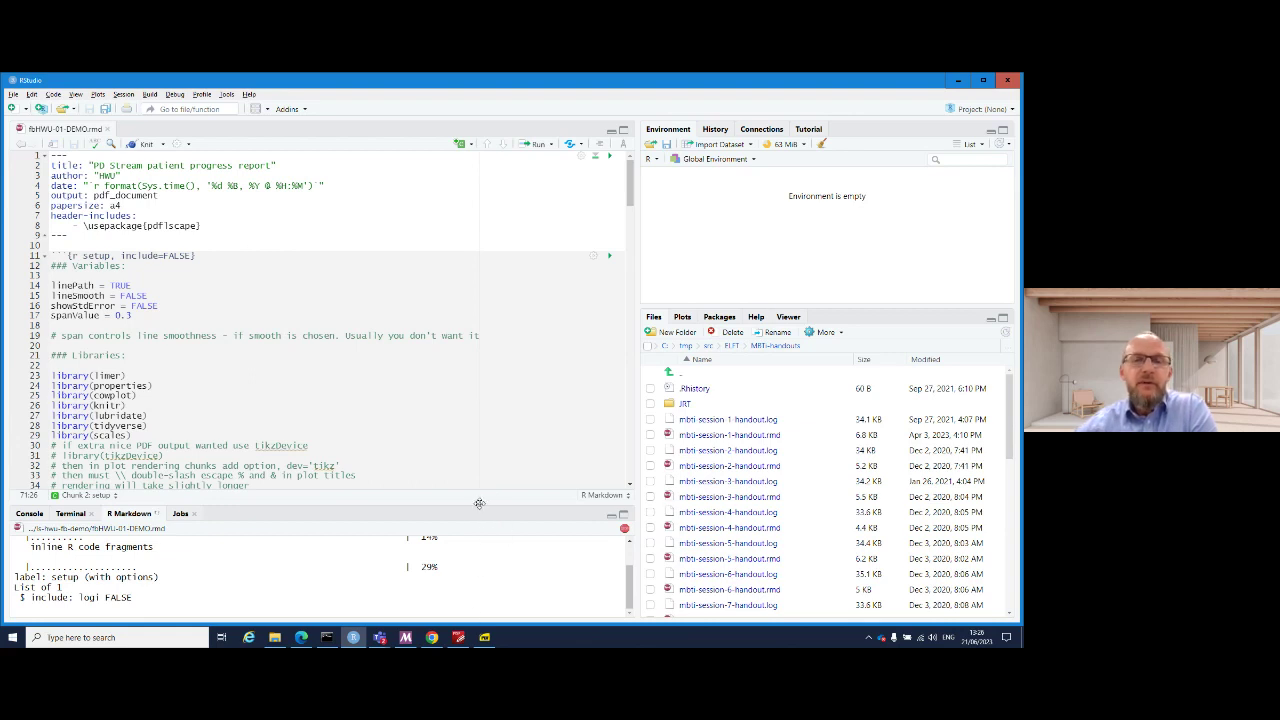
{"action": "left_click_drag", "start_coordinate": [481, 505], "coordinate": [487, 343]}
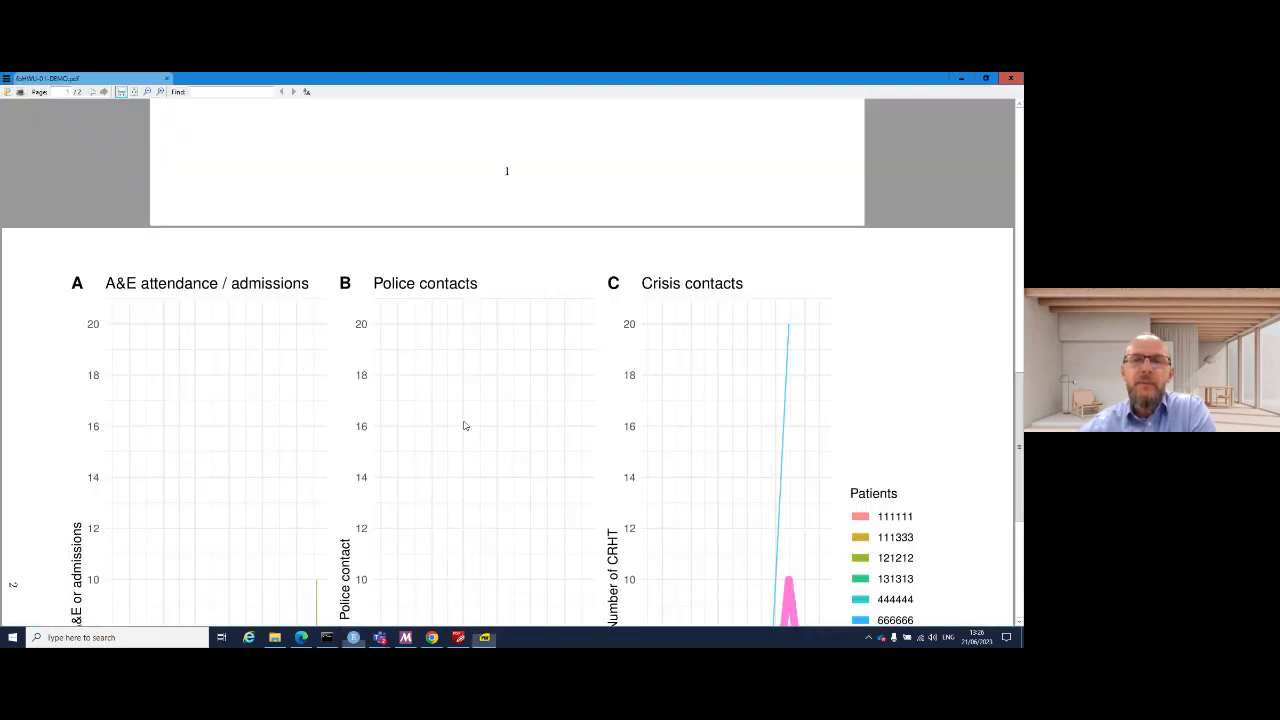
- Compare the refreshed Dec 2022–Jun 2023 feeling chart with the A&E, police and crisis charts, then return to RStudio
{"action": "scroll", "coordinate": [466, 426], "scroll_direction": "up", "scroll_amount": 6}
{"action": "scroll", "coordinate": [472, 474], "scroll_direction": "up", "scroll_amount": 3}
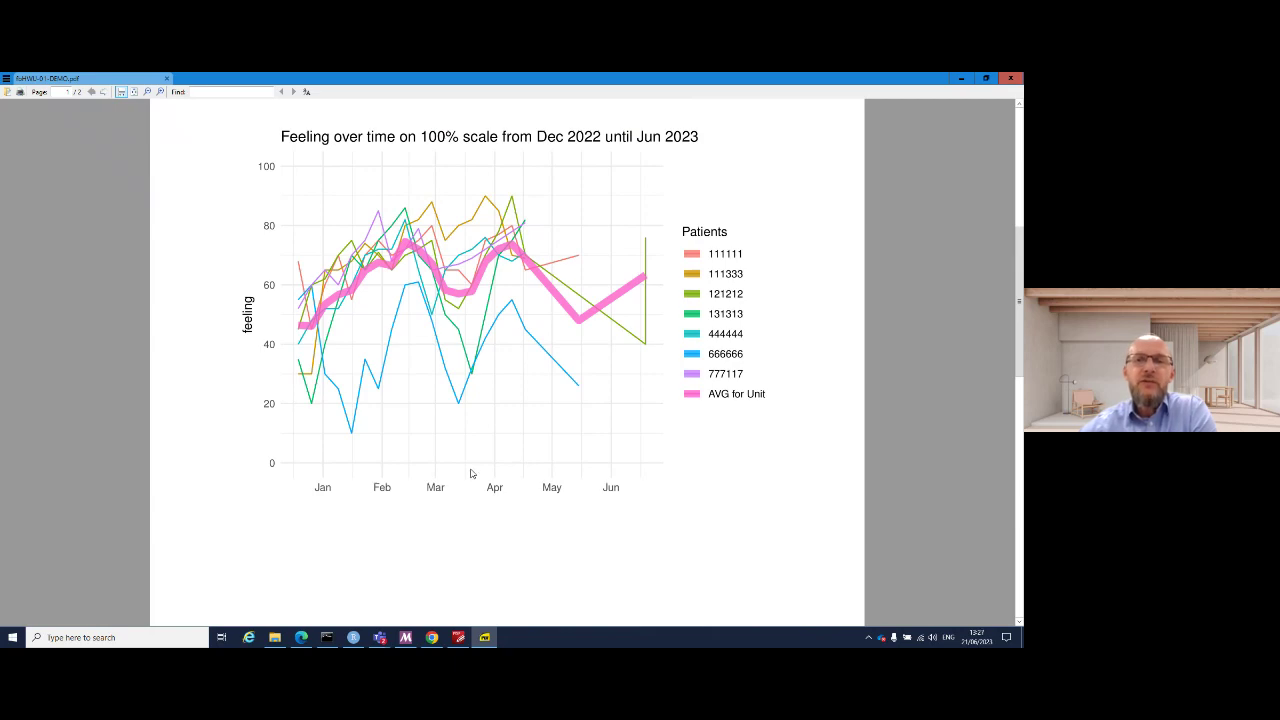
{"action": "scroll", "coordinate": [472, 474], "scroll_direction": "down", "scroll_amount": 12}
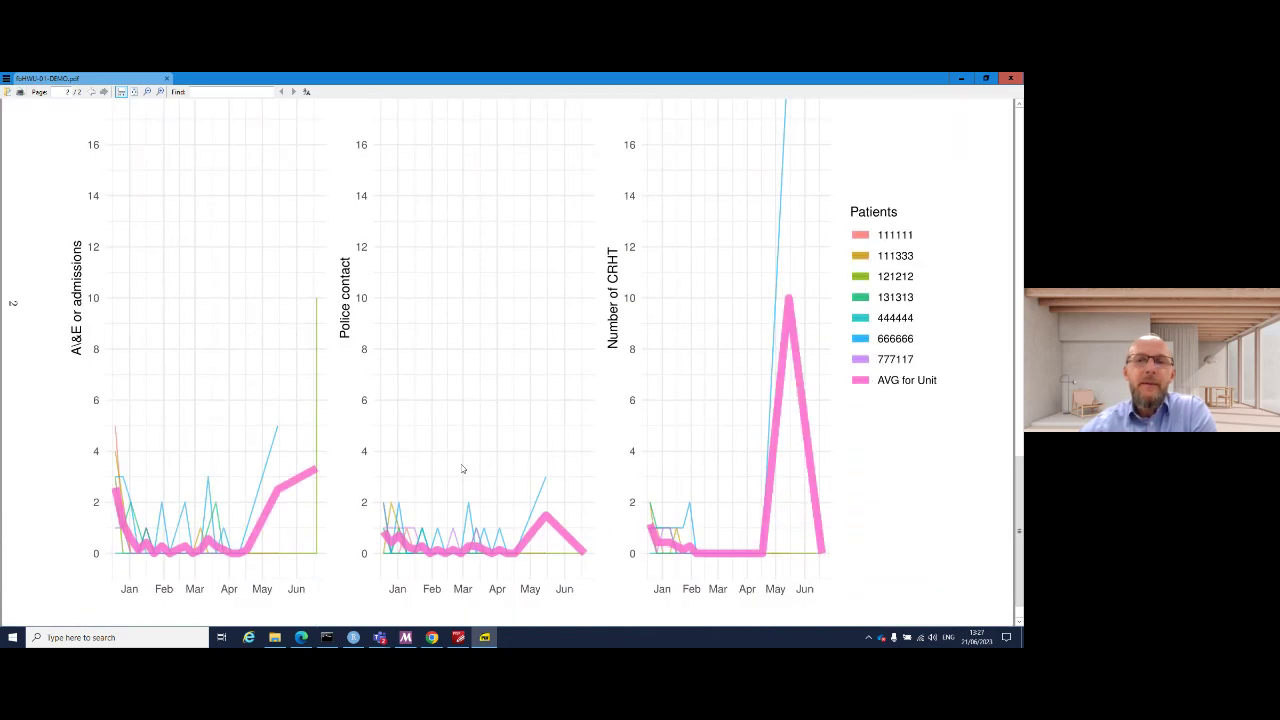
{"action": "scroll", "coordinate": [461, 468], "scroll_direction": "up", "scroll_amount": 5}
{"action": "scroll", "coordinate": [461, 468], "scroll_direction": "down", "scroll_amount": 3}
{"action": "scroll", "coordinate": [461, 468], "scroll_direction": "up", "scroll_amount": 2}
{"action": "scroll", "coordinate": [461, 468], "scroll_direction": "up", "scroll_amount": 1}
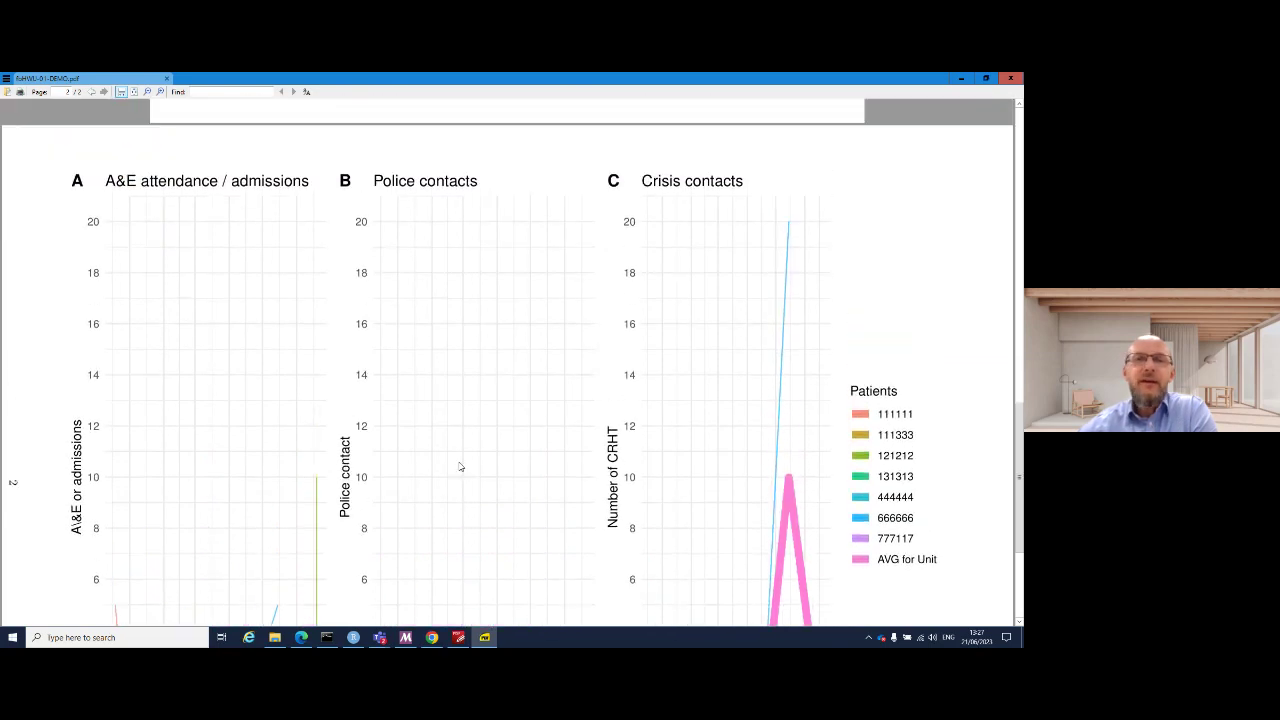
{"action": "scroll", "coordinate": [460, 467], "scroll_direction": "down", "scroll_amount": 8}
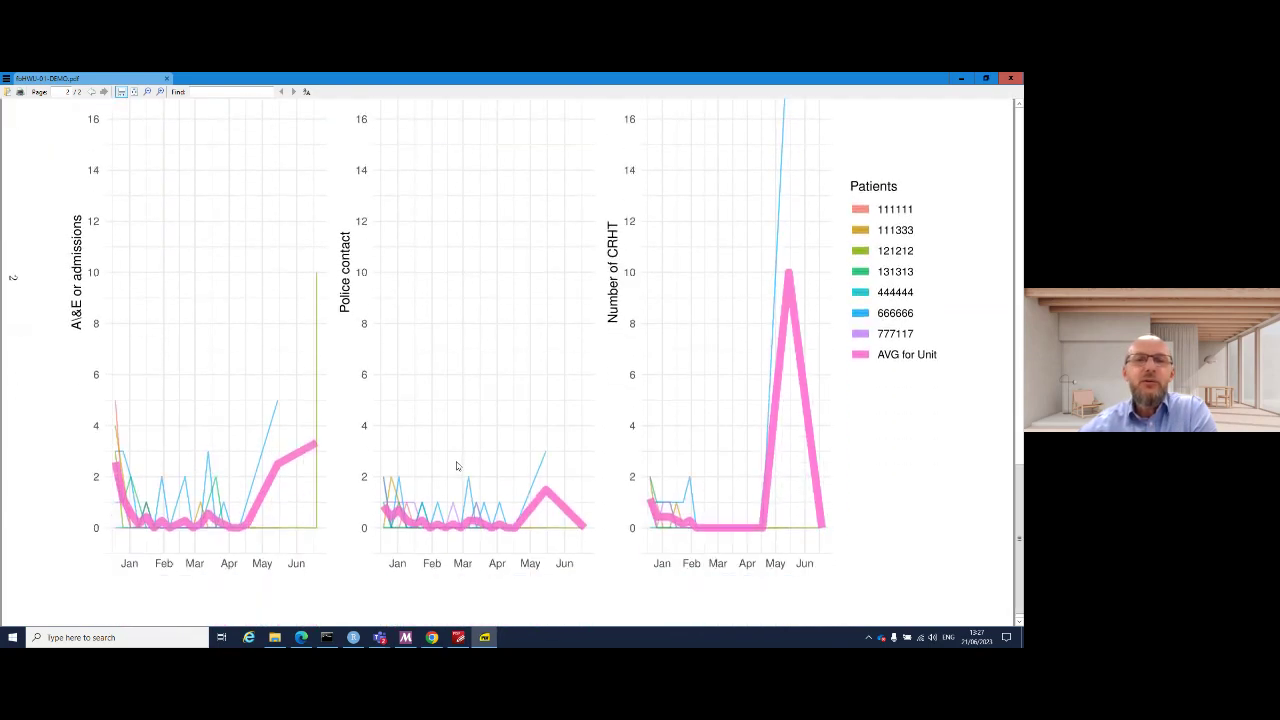
{"action": "scroll", "coordinate": [455, 465], "scroll_direction": "up", "scroll_amount": 4}
{"action": "scroll", "coordinate": [454, 465], "scroll_direction": "up", "scroll_amount": 2}
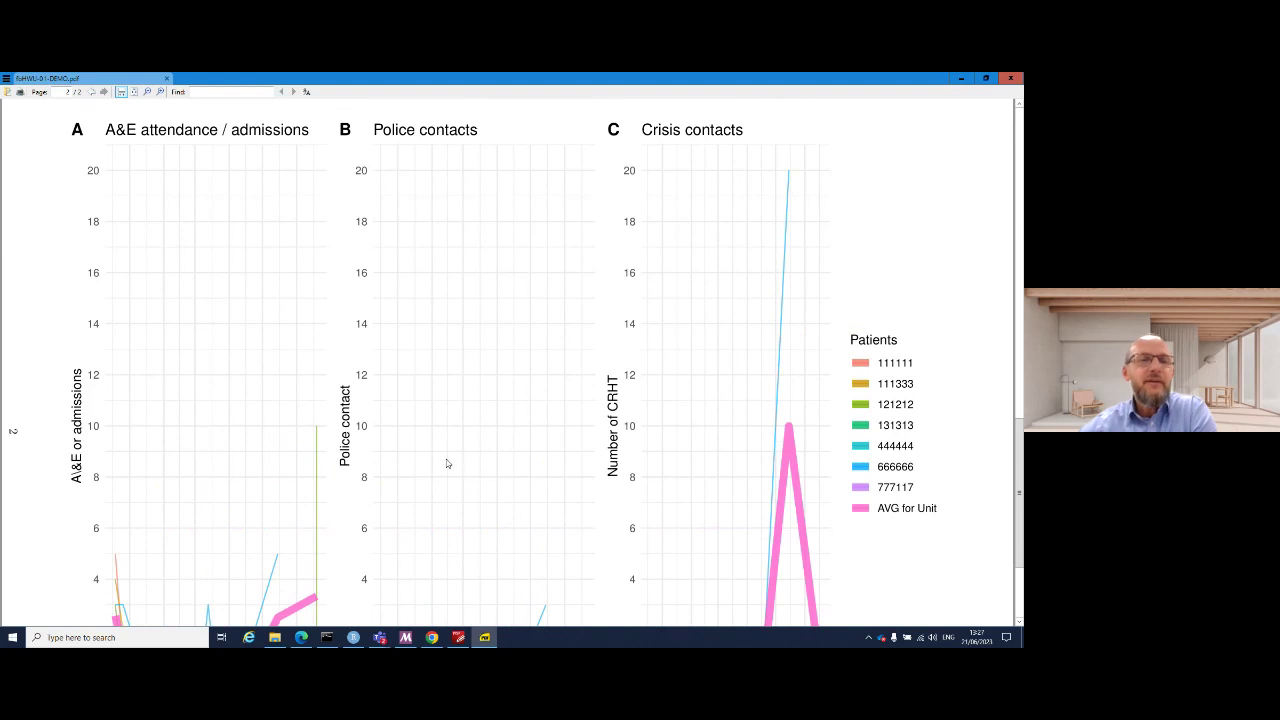
{"action": "scroll", "coordinate": [443, 463], "scroll_direction": "up", "scroll_amount": 1}
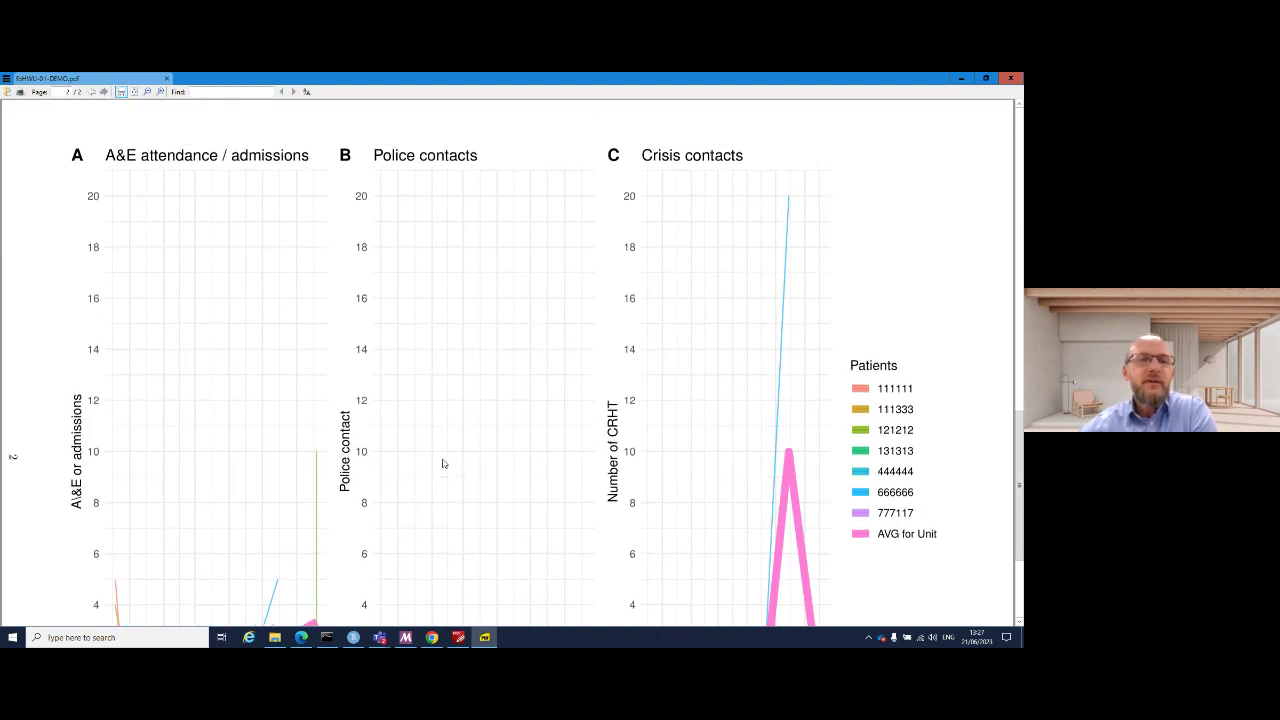
{"action": "scroll", "coordinate": [443, 463], "scroll_direction": "up", "scroll_amount": 20}
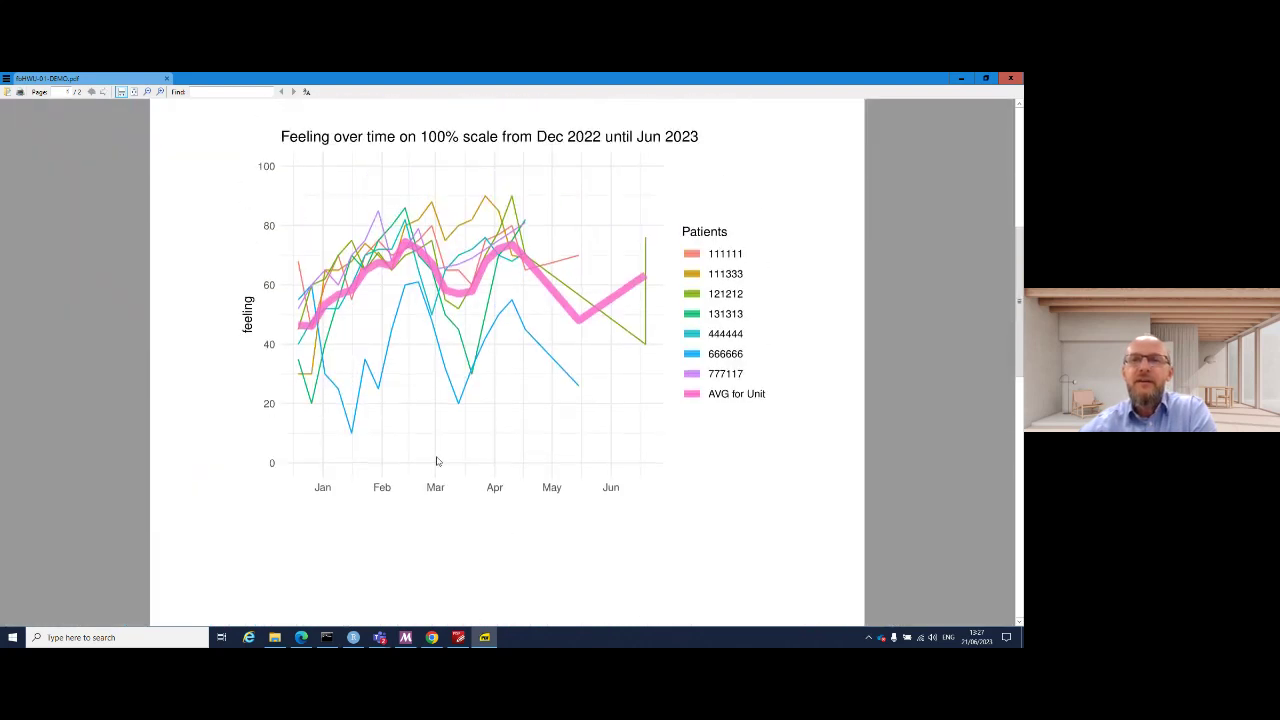
{"action": "scroll", "coordinate": [437, 460], "scroll_direction": "down", "scroll_amount": 7}
{"action": "scroll", "coordinate": [430, 470], "scroll_direction": "down", "scroll_amount": 6}
{"action": "scroll", "coordinate": [420, 486], "scroll_direction": "up", "scroll_amount": 1}
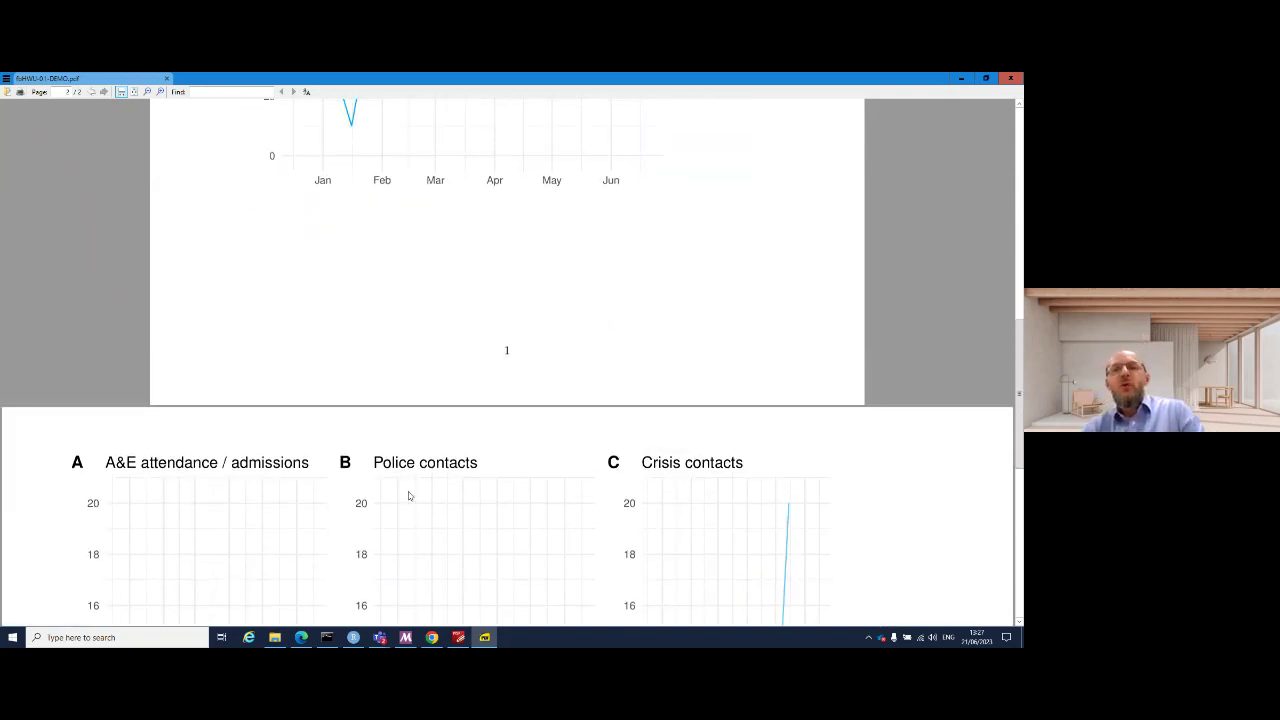
{"action": "scroll", "coordinate": [406, 490], "scroll_direction": "up", "scroll_amount": 10}
{"action": "scroll", "coordinate": [407, 477], "scroll_direction": "up", "scroll_amount": 1}
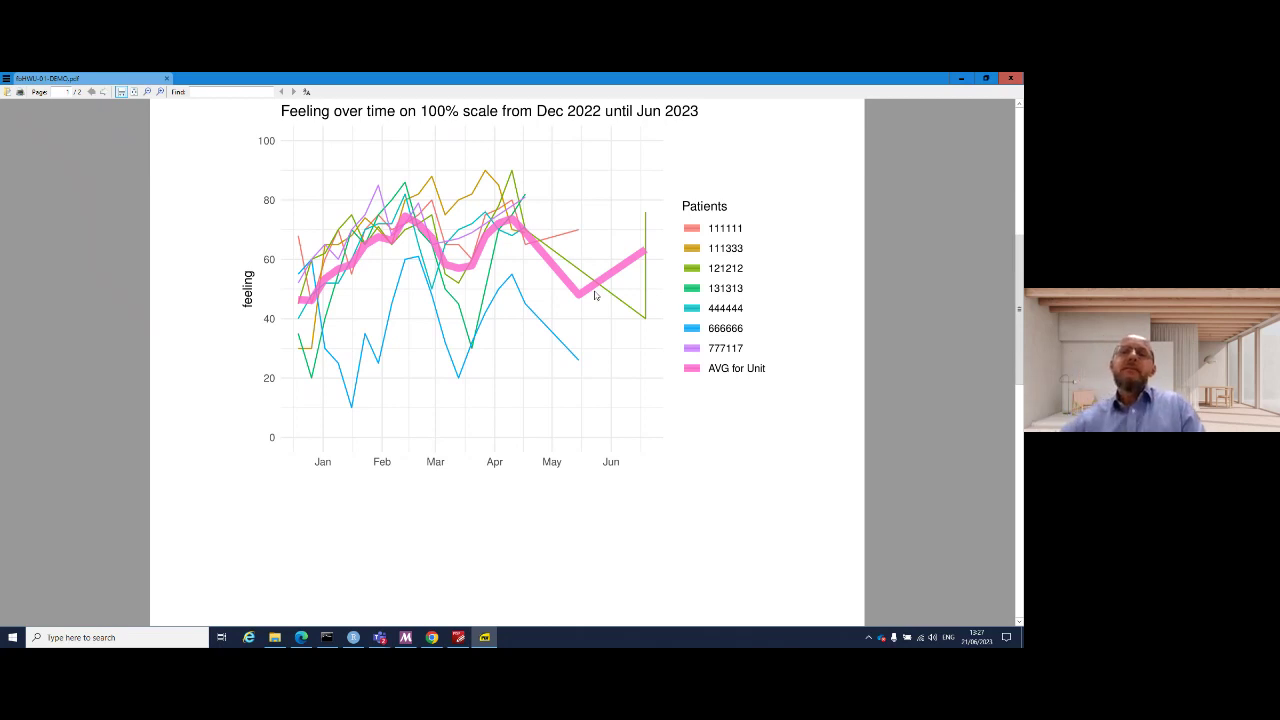
{"action": "key", "text": "alt+Tab"}
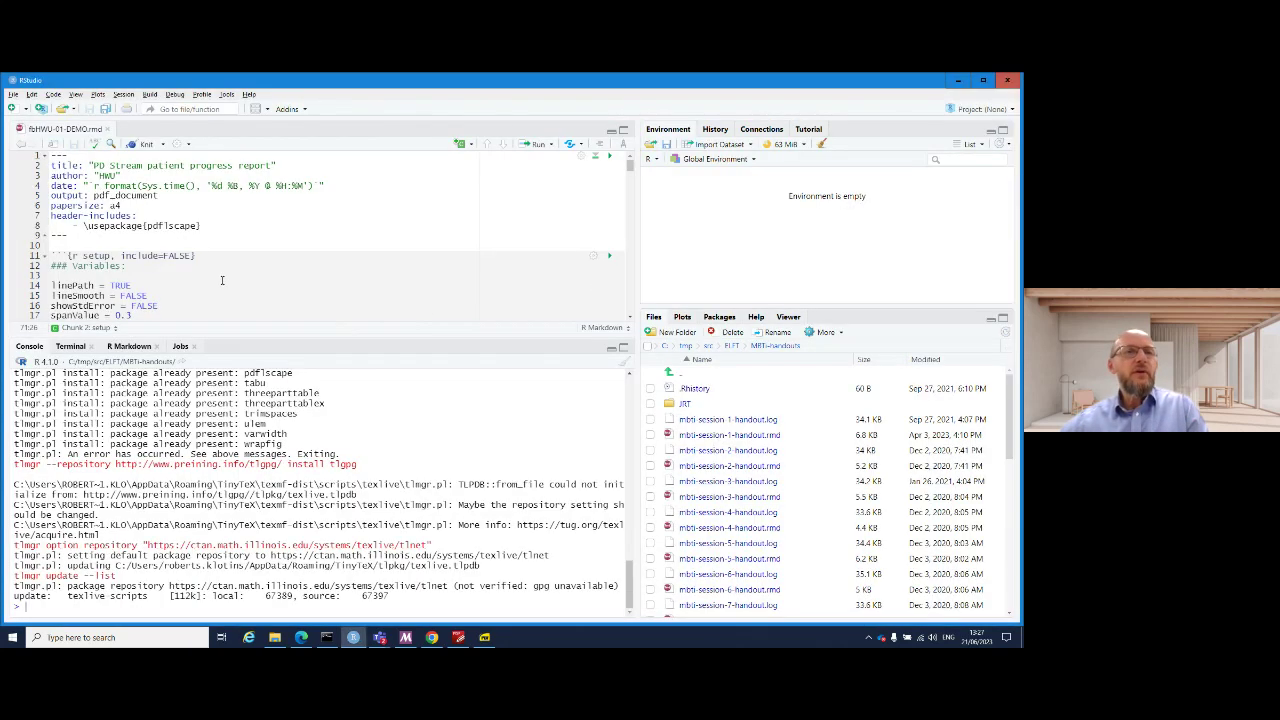
- Scroll the .rmd setup chunk down to the ggplot code drawing the feeling-over-time lines
{"action": "scroll", "coordinate": [220, 284], "scroll_direction": "down", "scroll_amount": 2}
{"action": "scroll", "coordinate": [220, 284], "scroll_direction": "down", "scroll_amount": 2}
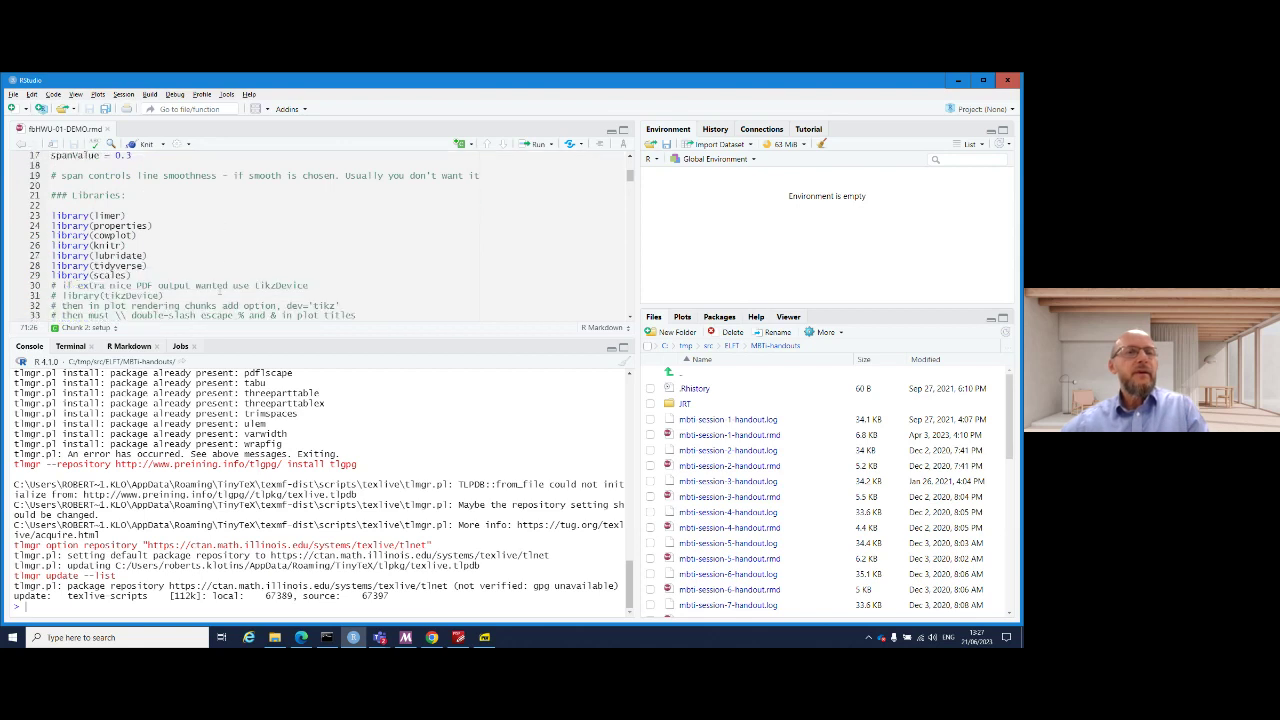
{"action": "scroll", "coordinate": [220, 284], "scroll_direction": "down", "scroll_amount": 5}
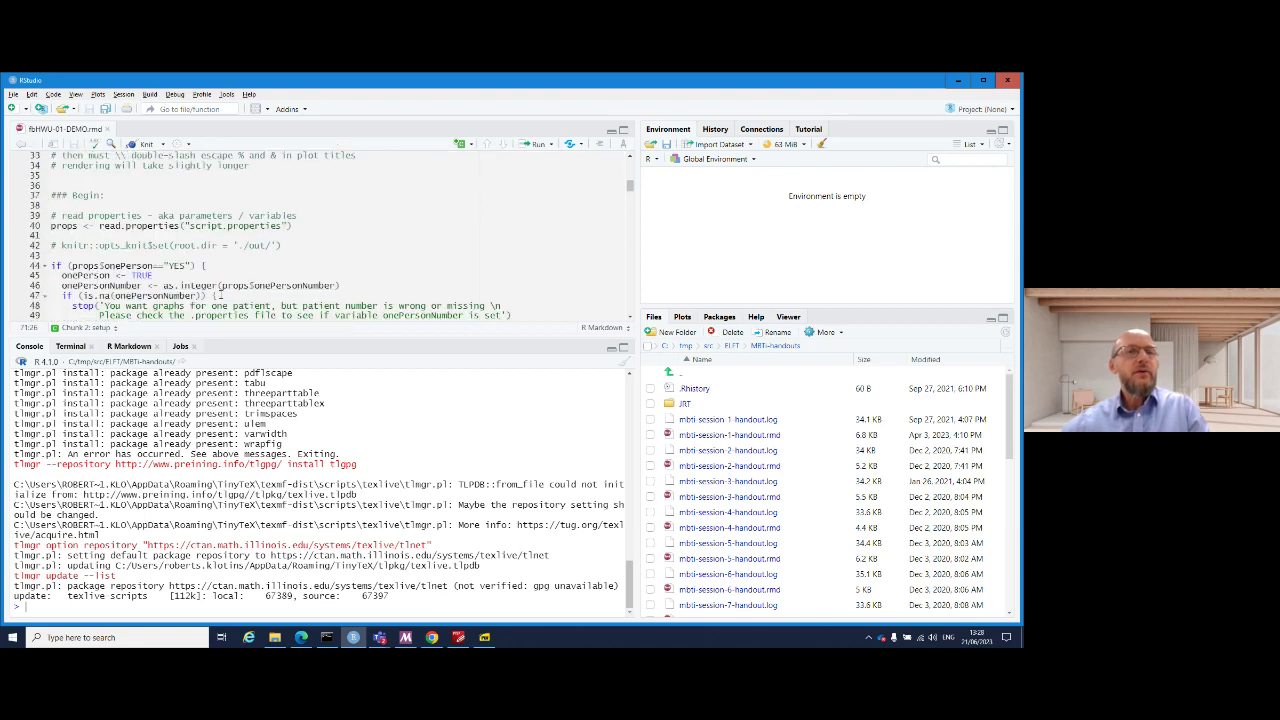
{"action": "scroll", "coordinate": [216, 294], "scroll_direction": "down", "scroll_amount": 4}
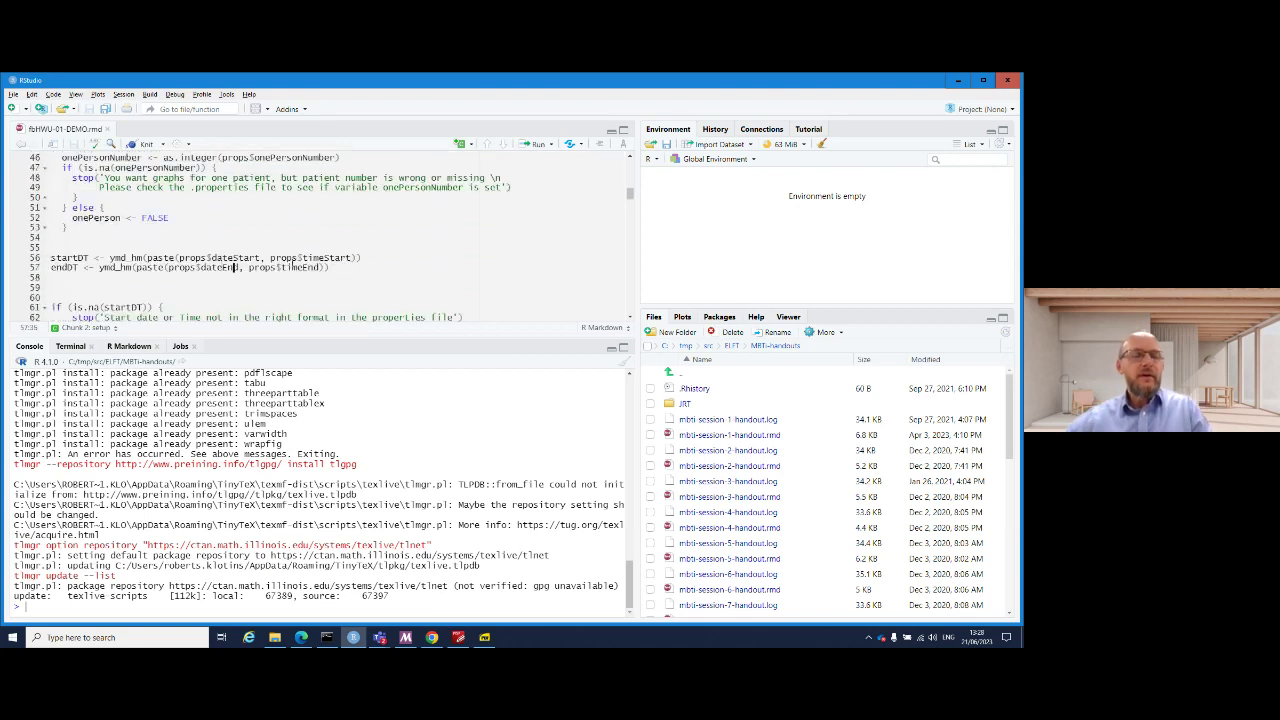
{"action": "scroll", "coordinate": [283, 263], "scroll_direction": "down", "scroll_amount": 6}
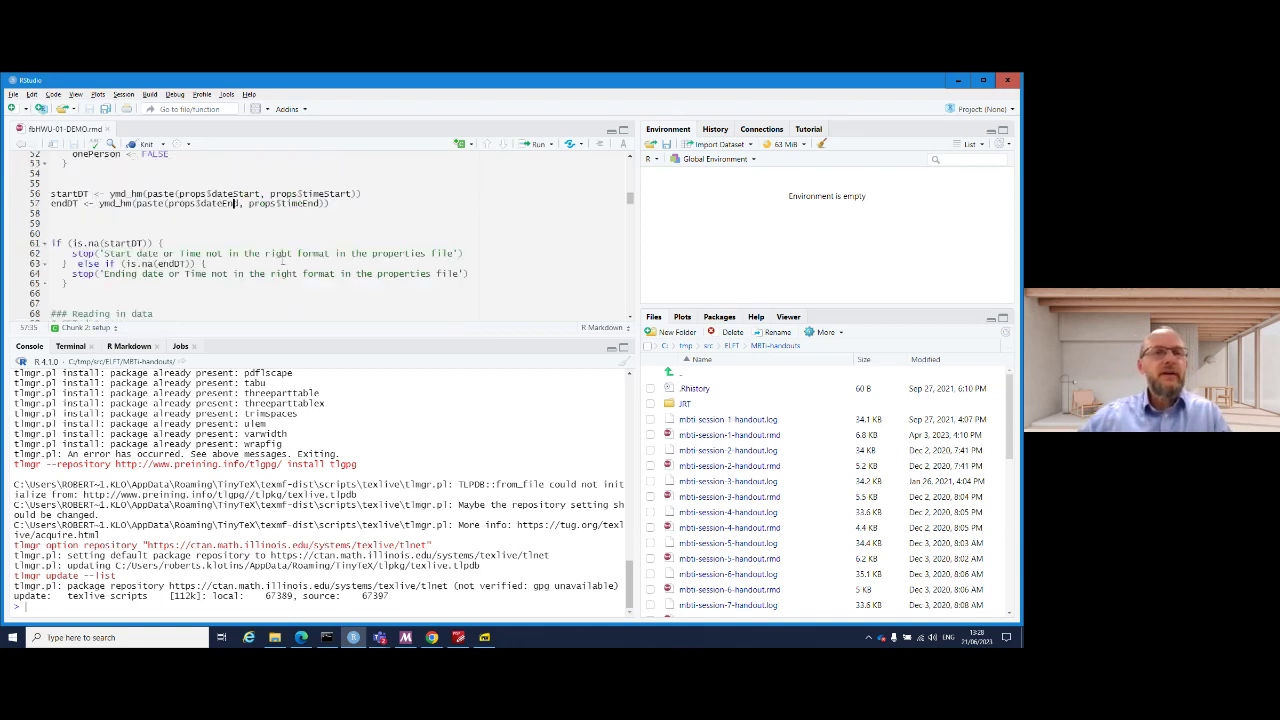
{"action": "scroll", "coordinate": [283, 263], "scroll_direction": "down", "scroll_amount": 4}
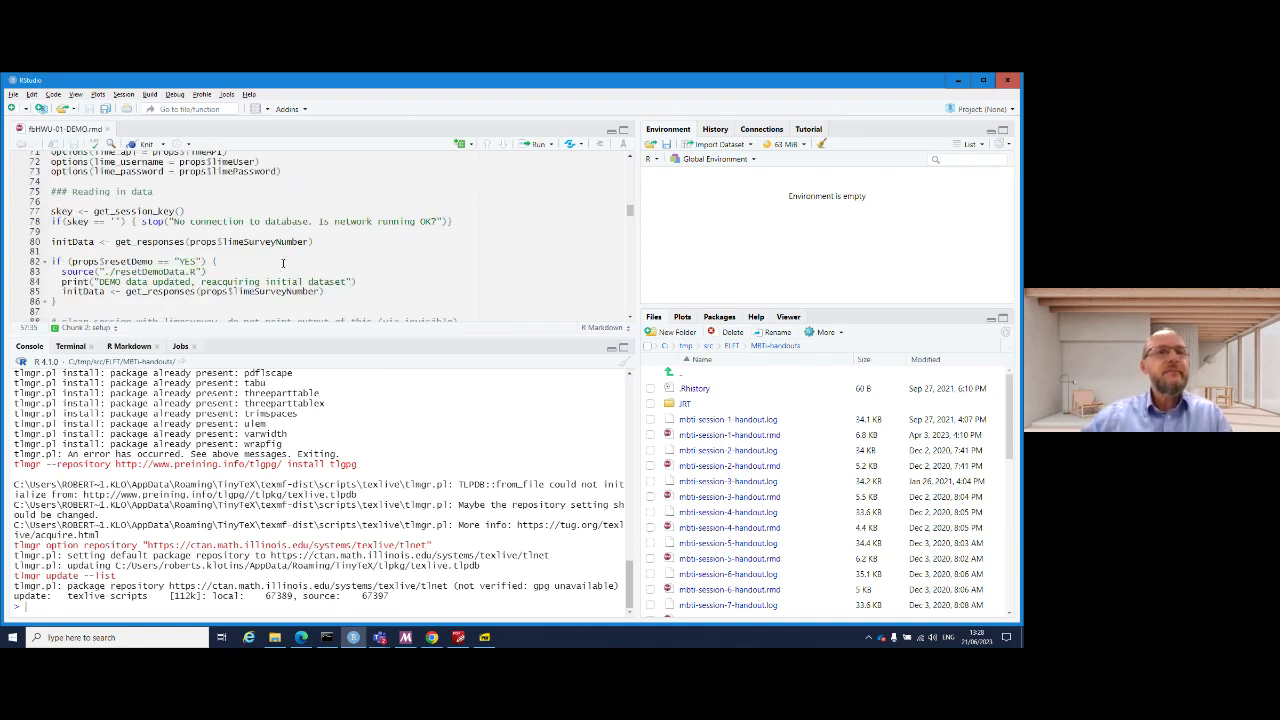
{"action": "scroll", "coordinate": [283, 263], "scroll_direction": "down", "scroll_amount": 2}
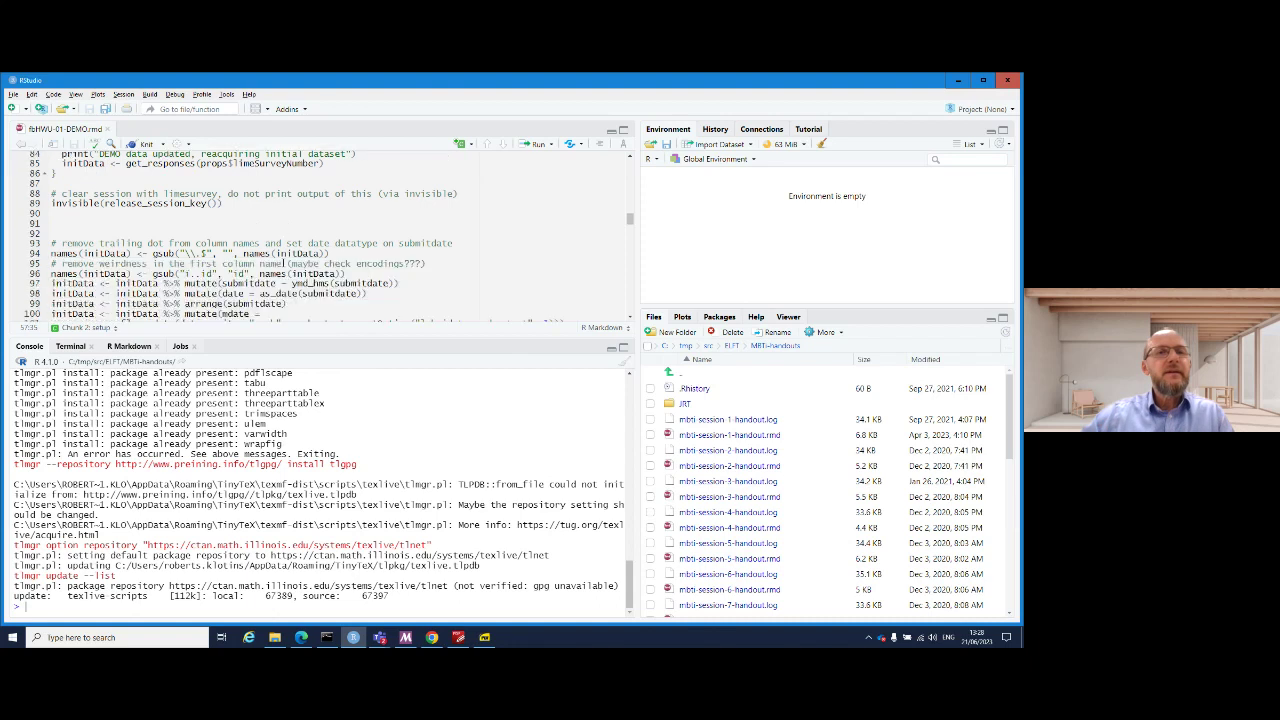
{"action": "scroll", "coordinate": [283, 263], "scroll_direction": "down", "scroll_amount": 1}
{"action": "scroll", "coordinate": [283, 240], "scroll_direction": "down", "scroll_amount": 7}
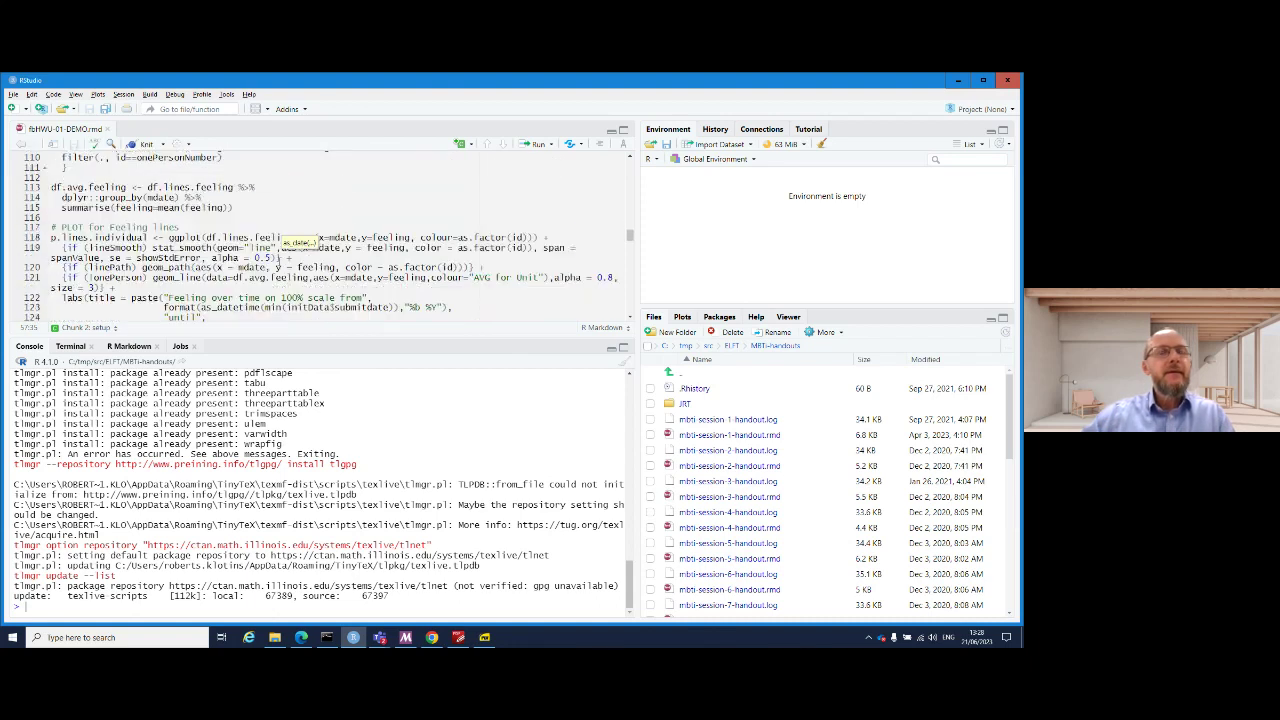
{"action": "scroll", "coordinate": [283, 241], "scroll_direction": "down", "scroll_amount": 1}
- Cycle through the window switcher and cancel it to stay in RStudio
{"action": "key", "text": "alt+Tab"}
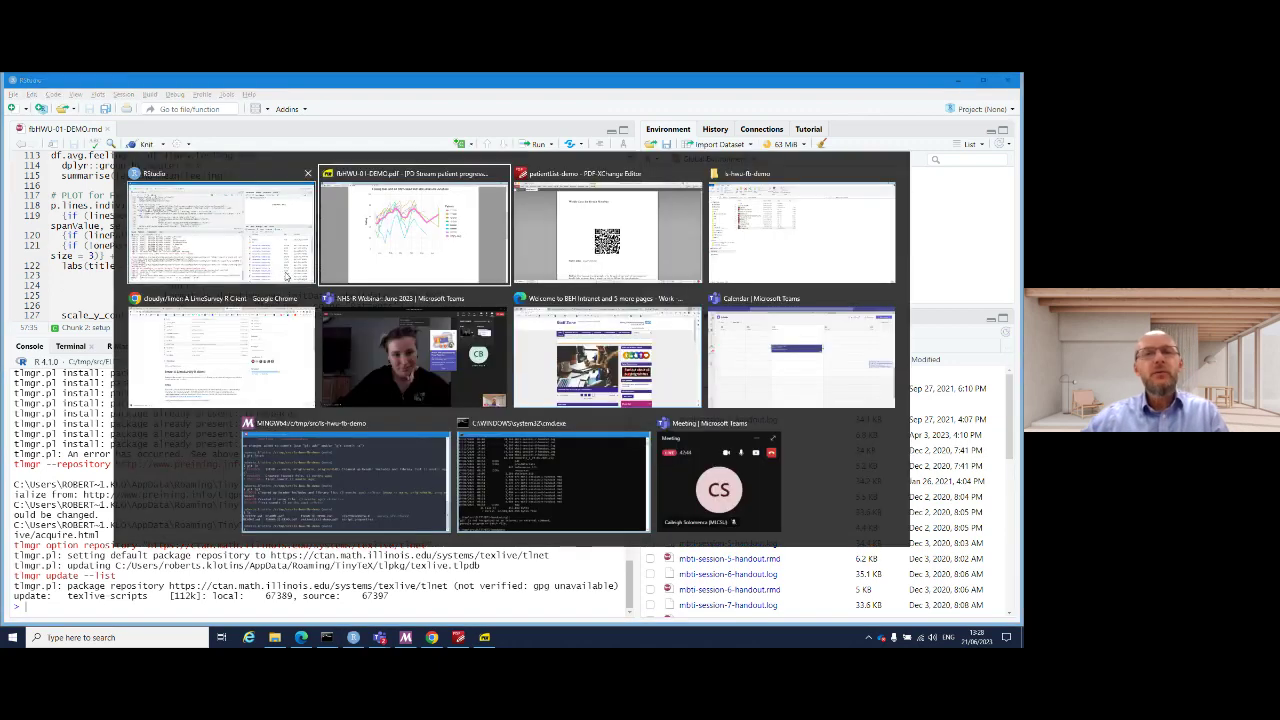
{"action": "key", "text": "alt+Tab"}
{"action": "key", "text": "alt+Tab"}
{"action": "key", "text": "alt+Tab"}
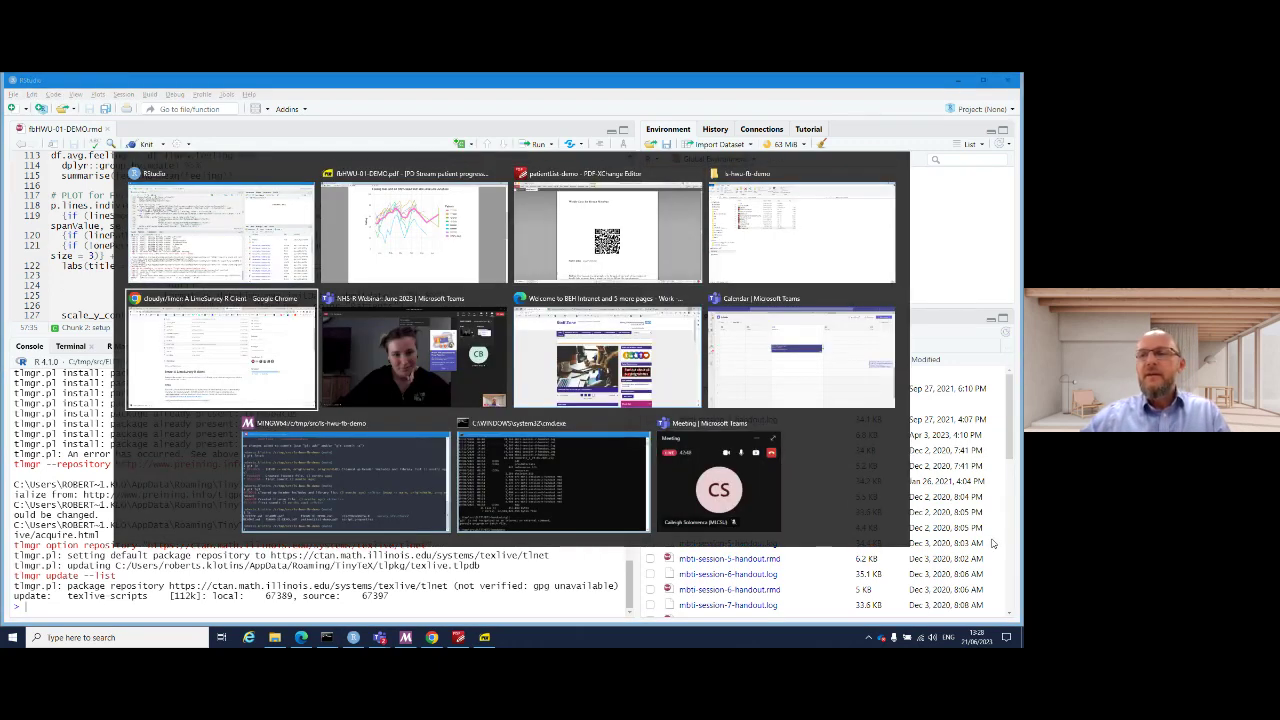
{"action": "key", "text": "Escape"}
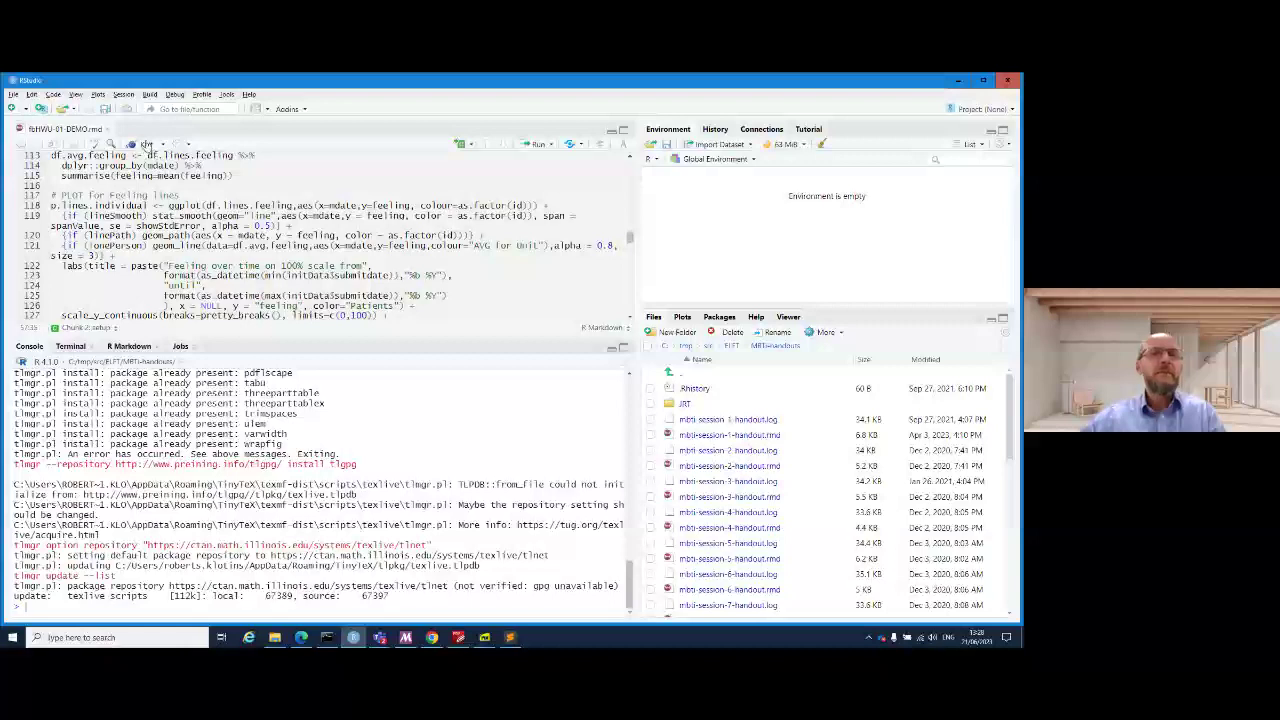
- Re-knit the report and check the Feb 2023–Jun 2023 feeling chart and contact charts topping at 10
{"action": "left_click", "coordinate": [143, 146]}
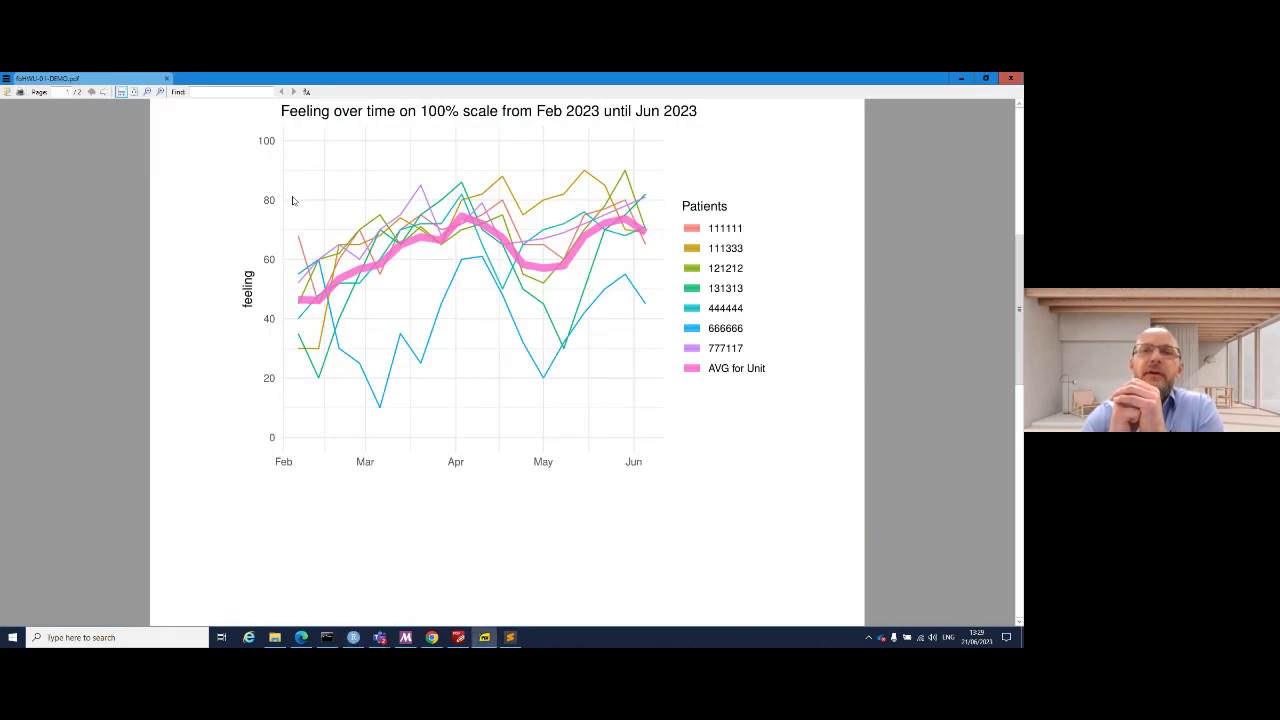
{"action": "scroll", "coordinate": [325, 190], "scroll_direction": "up", "scroll_amount": 2}
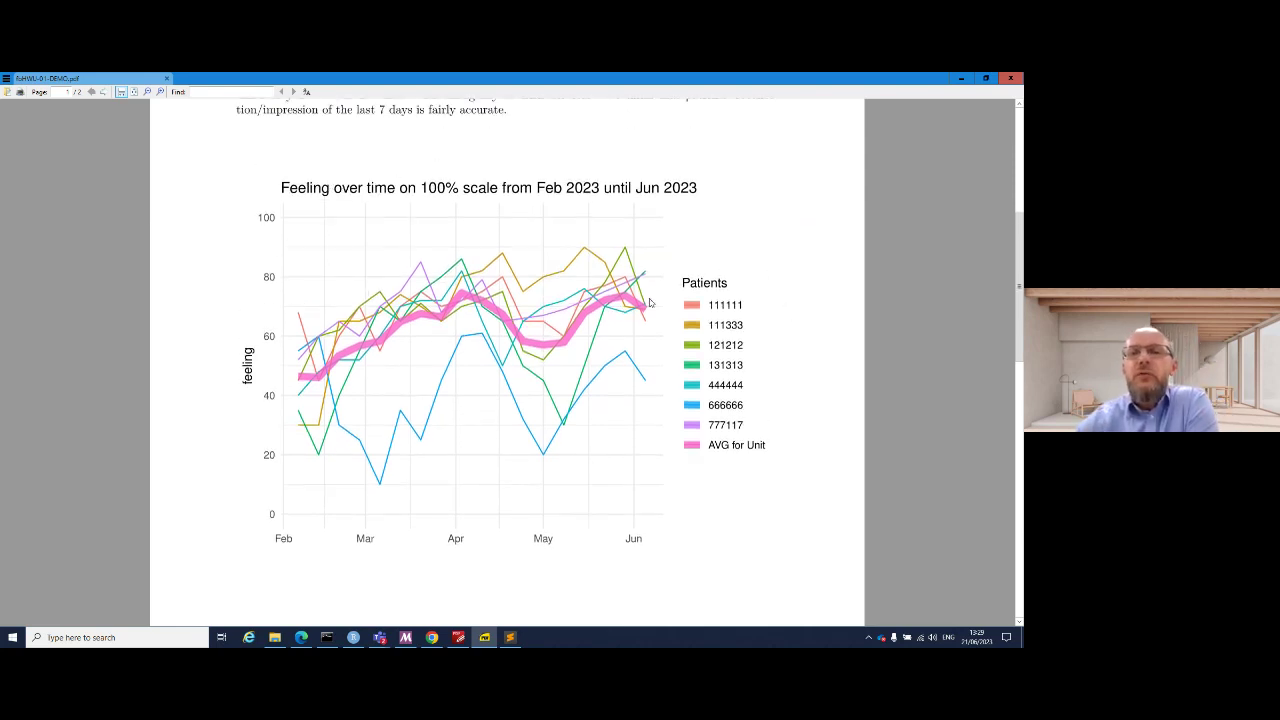
{"action": "scroll", "coordinate": [647, 345], "scroll_direction": "down", "scroll_amount": 4}
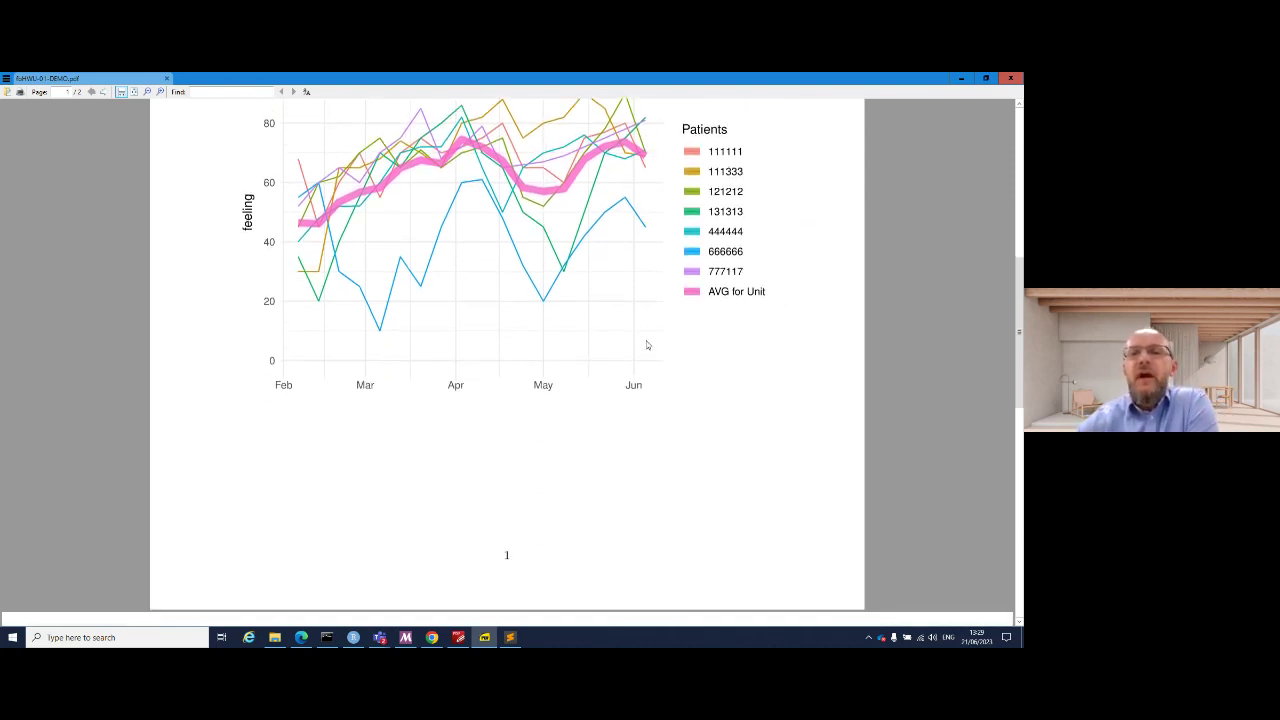
{"action": "scroll", "coordinate": [647, 345], "scroll_direction": "up", "scroll_amount": 2}
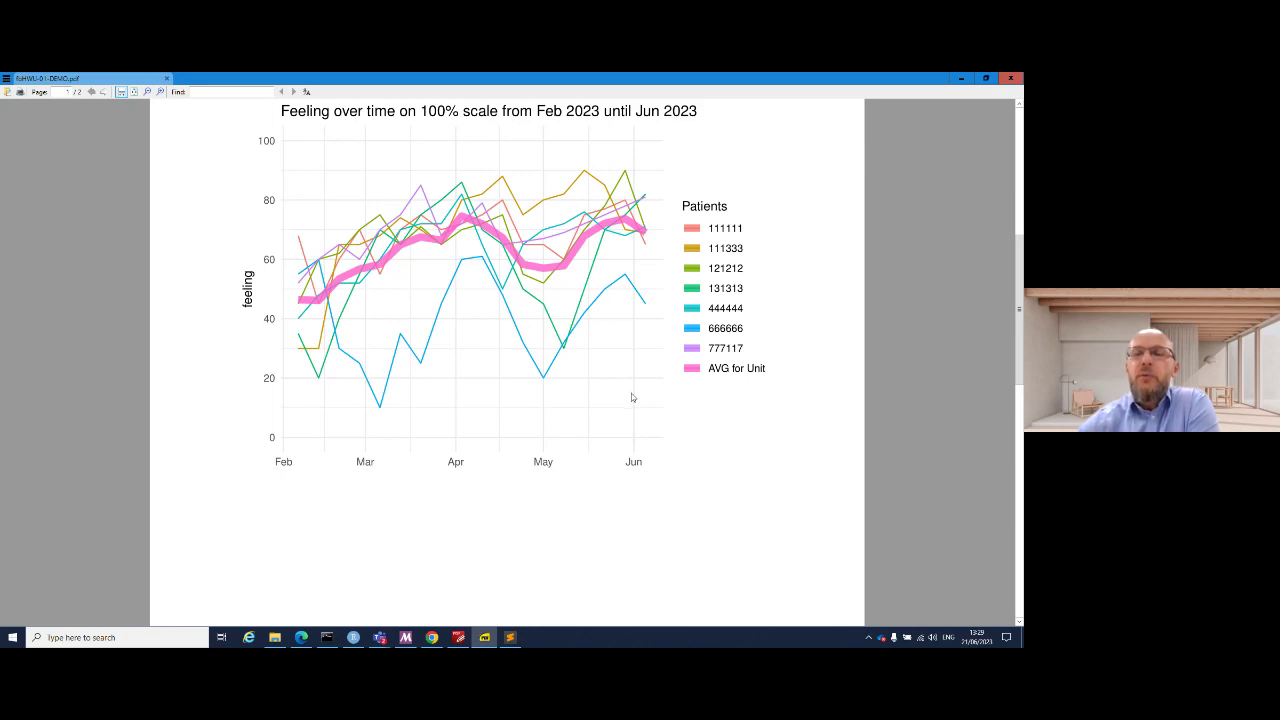
{"action": "scroll", "coordinate": [631, 398], "scroll_direction": "down", "scroll_amount": 10}
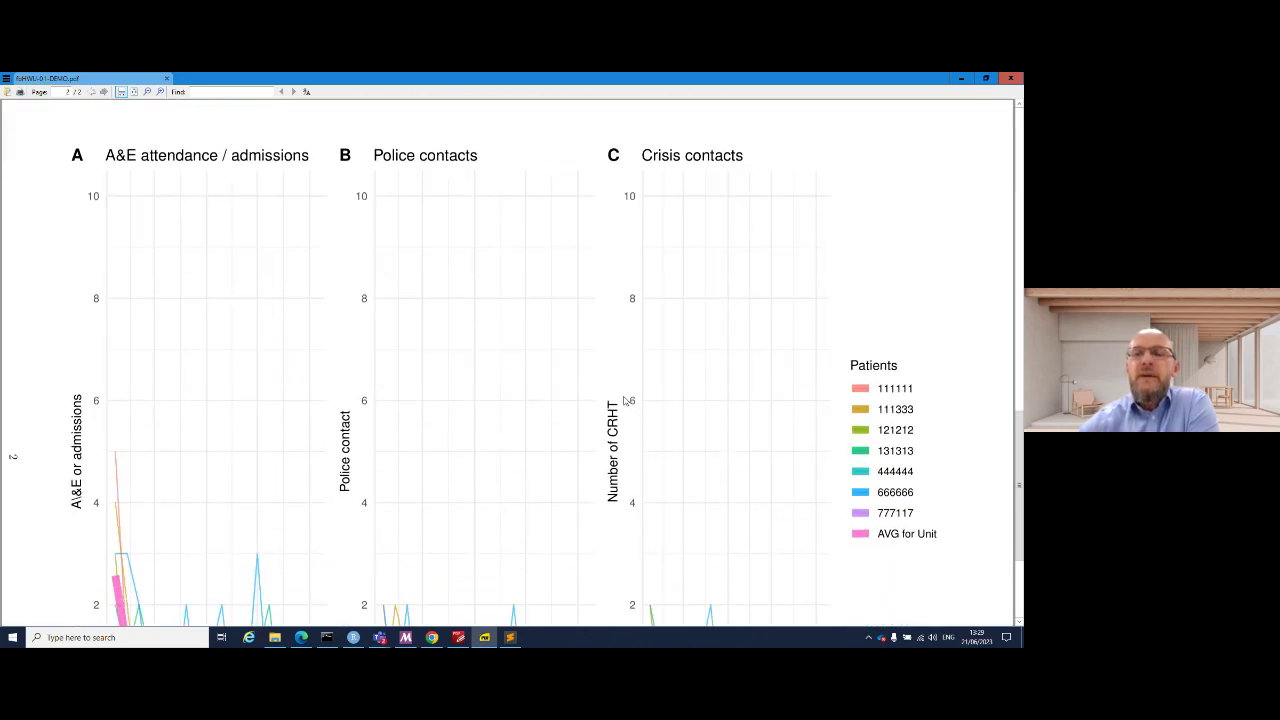
{"action": "scroll", "coordinate": [624, 401], "scroll_direction": "up", "scroll_amount": 10}
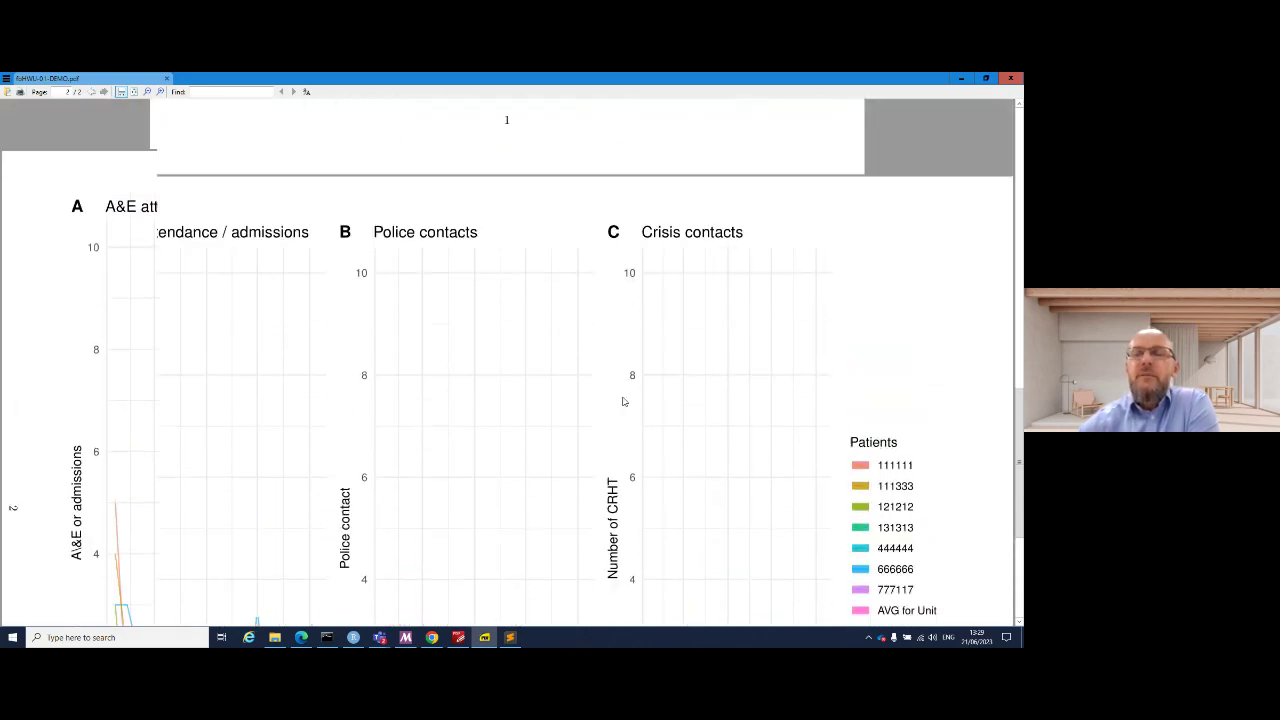
{"action": "scroll", "coordinate": [623, 398], "scroll_direction": "up", "scroll_amount": 1}
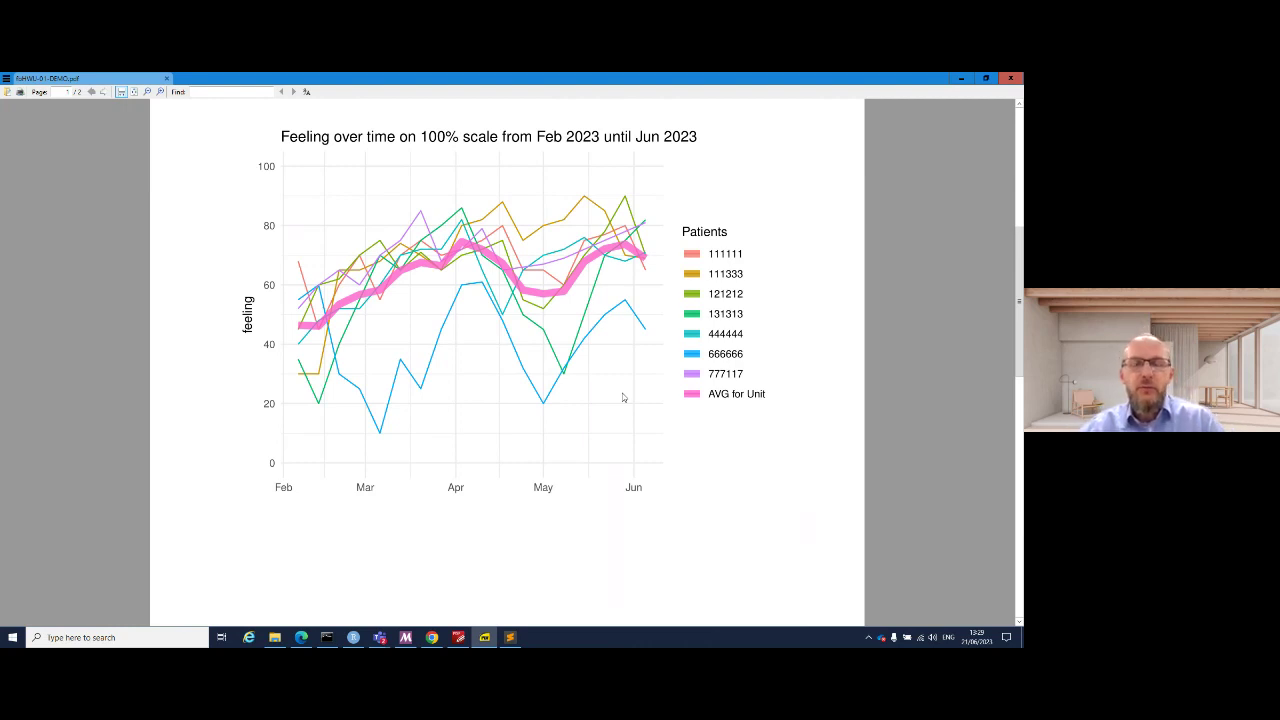
- Bring up the ls-hwu-fb-demo GitHub repository in Chrome and scroll through its README
{"action": "key", "text": "alt+Tab"}
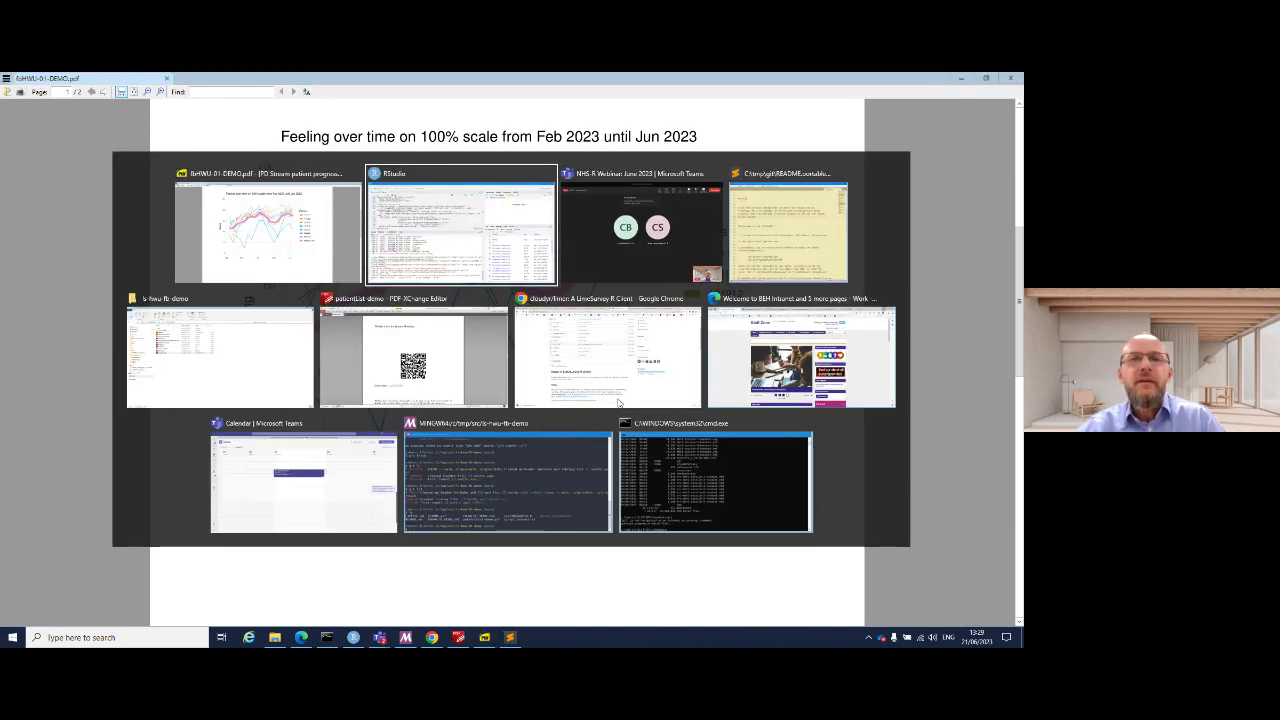
{"action": "key", "text": "alt+Tab"}
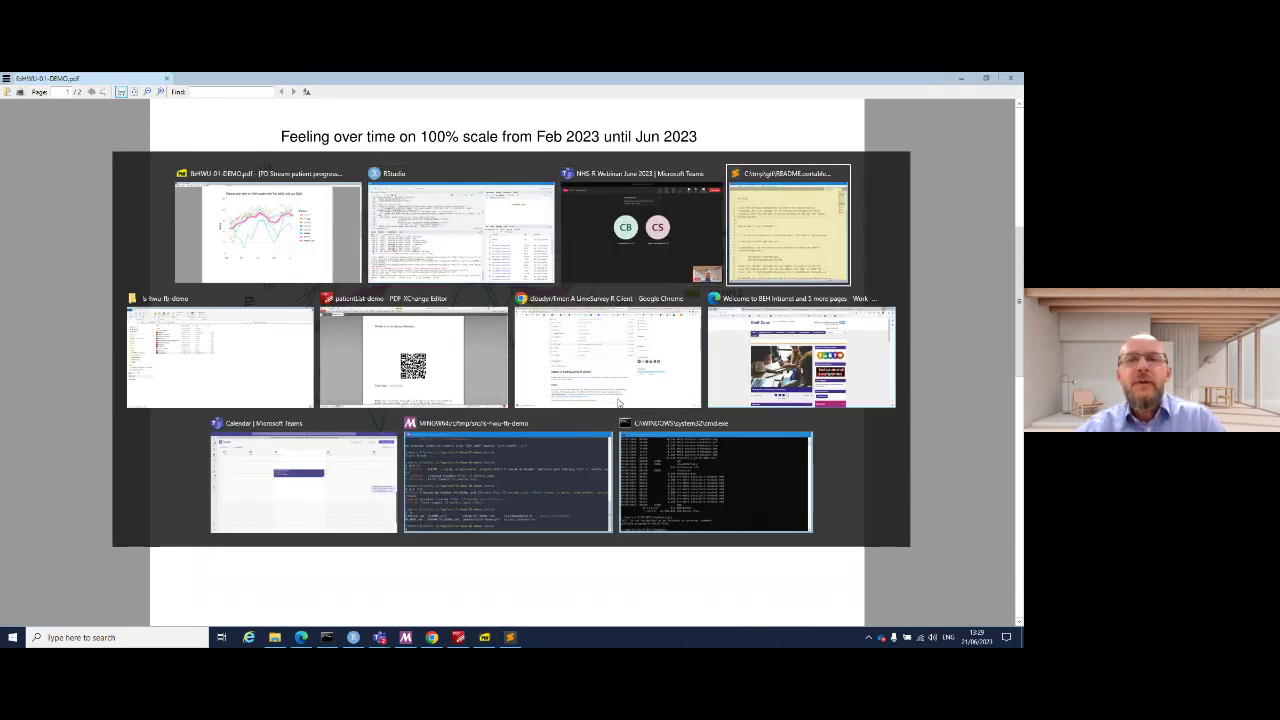
{"action": "left_click", "coordinate": [618, 403]}
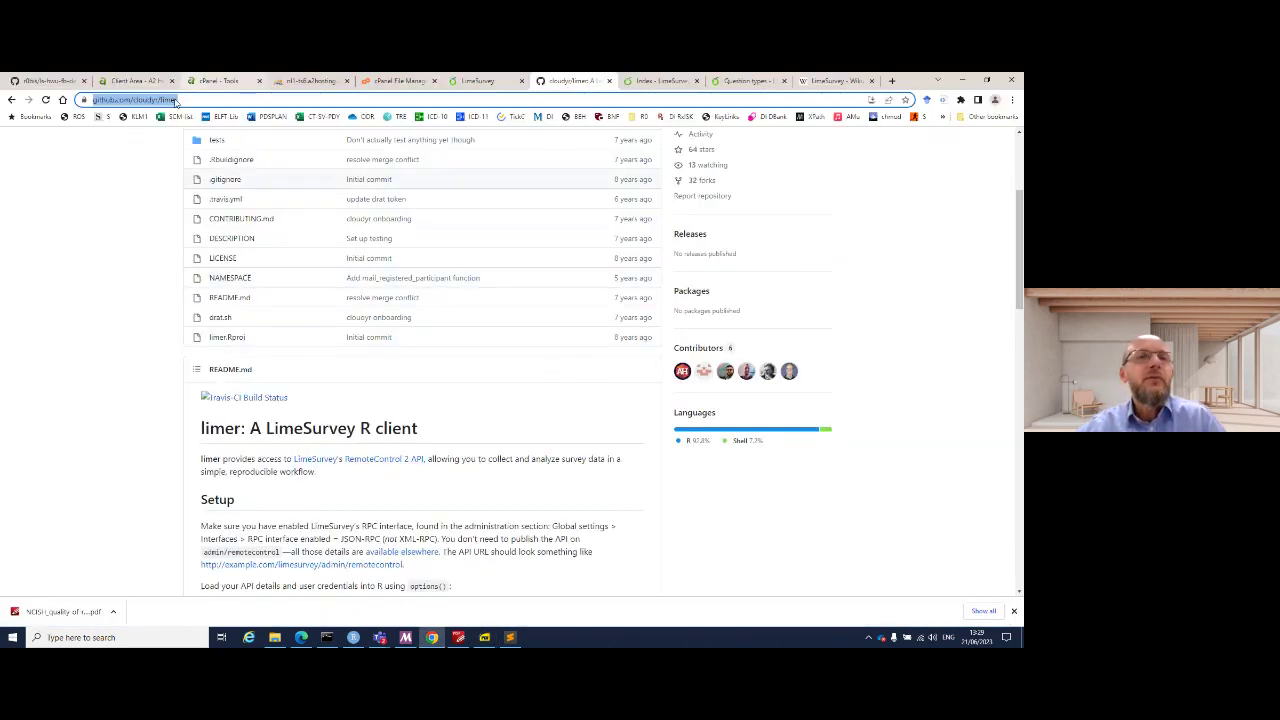
{"action": "left_click", "coordinate": [43, 82]}
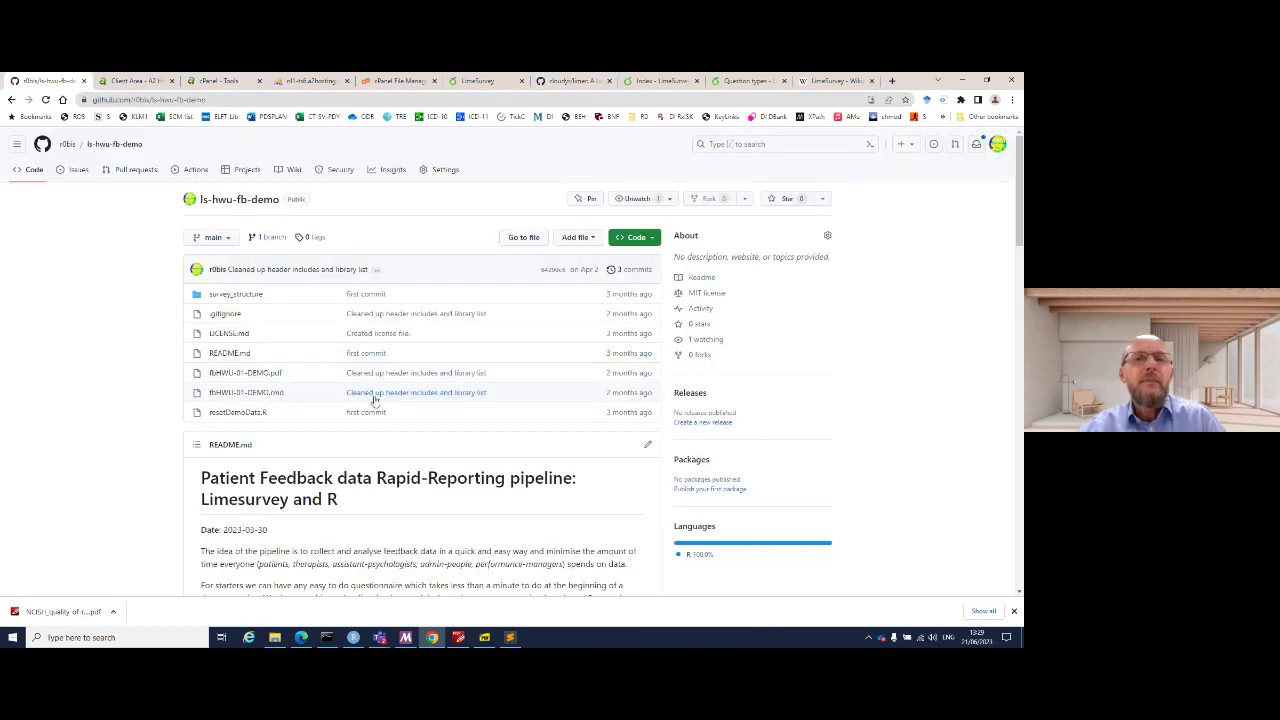
{"action": "scroll", "coordinate": [385, 431], "scroll_direction": "down", "scroll_amount": 1}
{"action": "scroll", "coordinate": [385, 431], "scroll_direction": "down", "scroll_amount": 3}
{"action": "scroll", "coordinate": [385, 431], "scroll_direction": "up", "scroll_amount": 4}
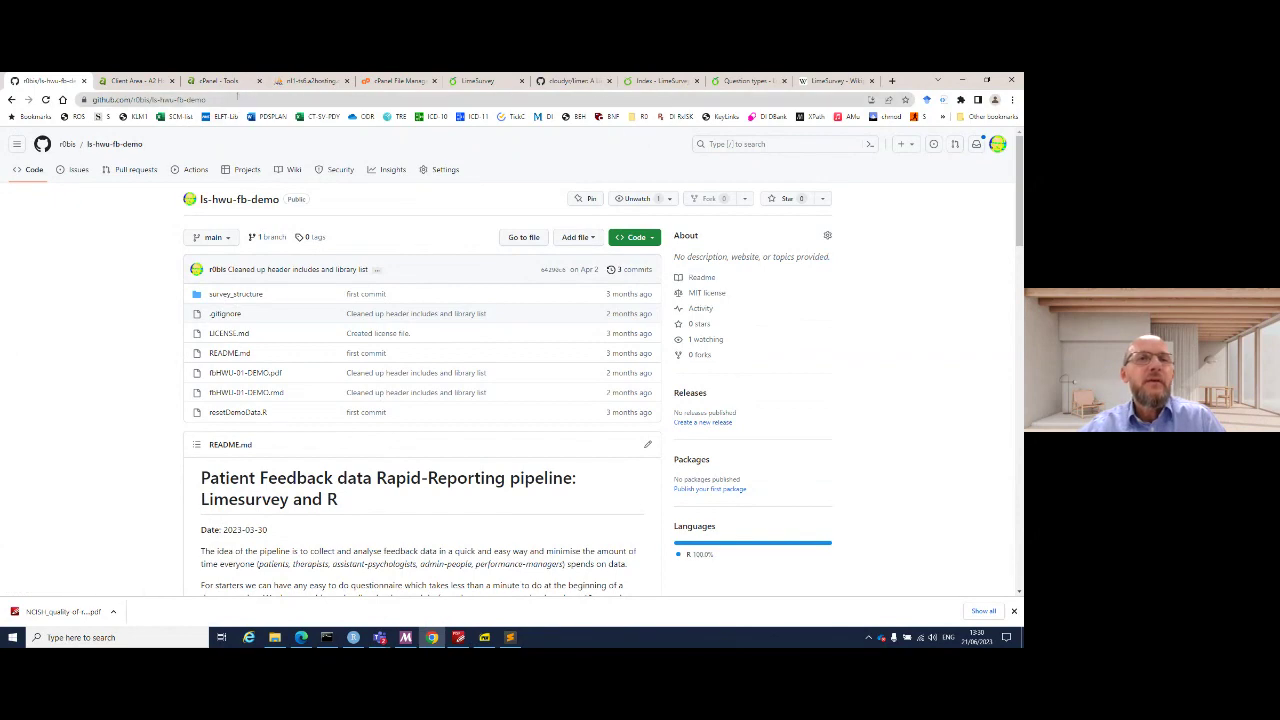
- Select the repository's web address, then switch toward the PDF patient list
{"action": "left_click", "coordinate": [237, 99]}
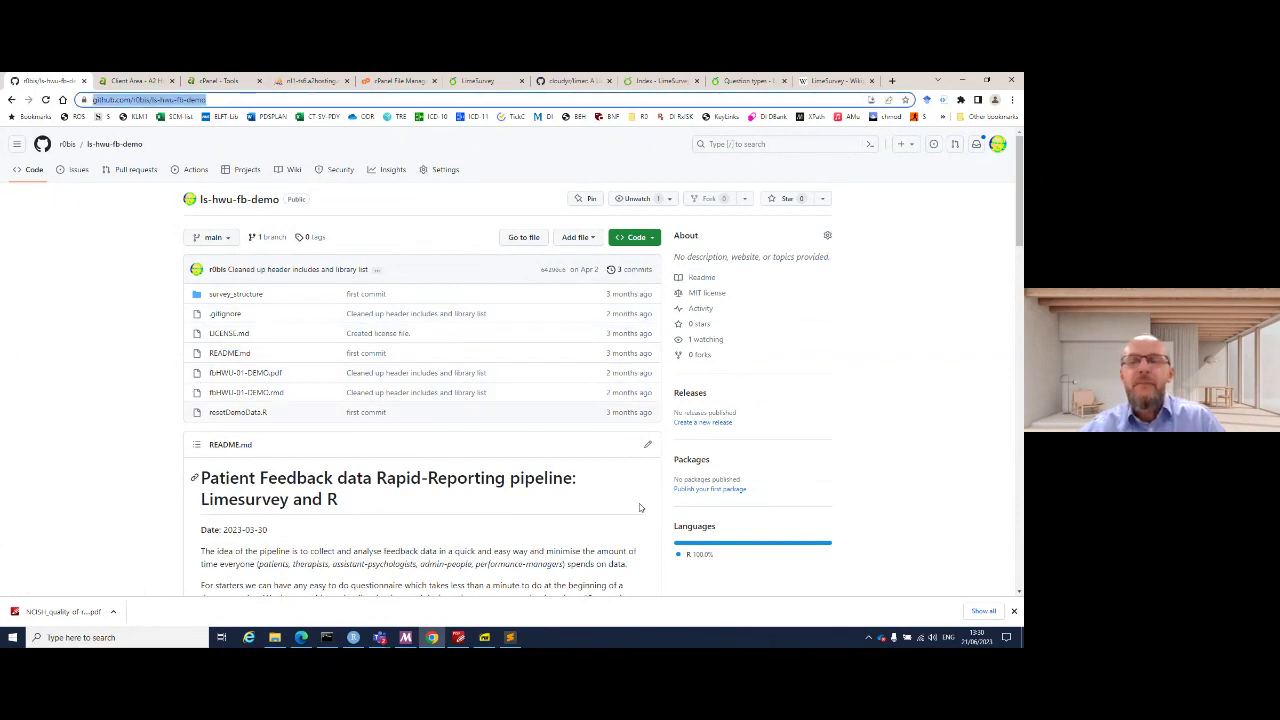
{"action": "scroll", "coordinate": [640, 508], "scroll_direction": "down", "scroll_amount": 2}
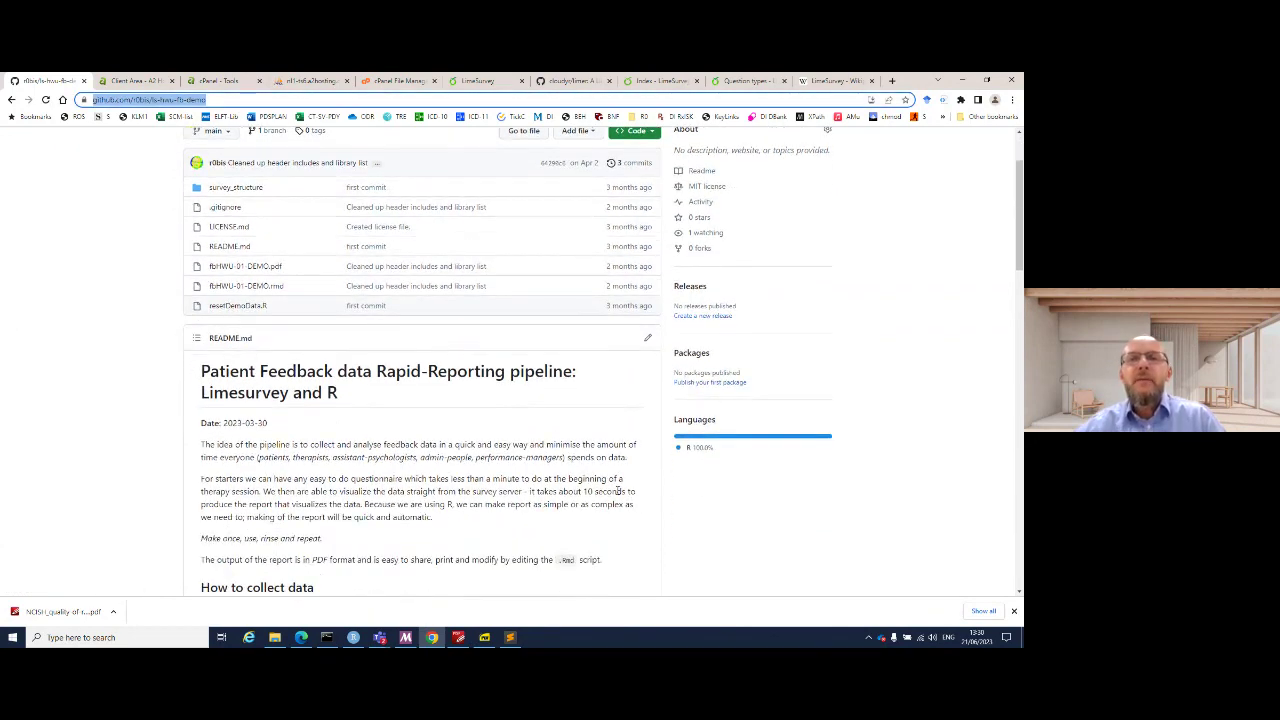
{"action": "key", "text": "alt+Tab"}
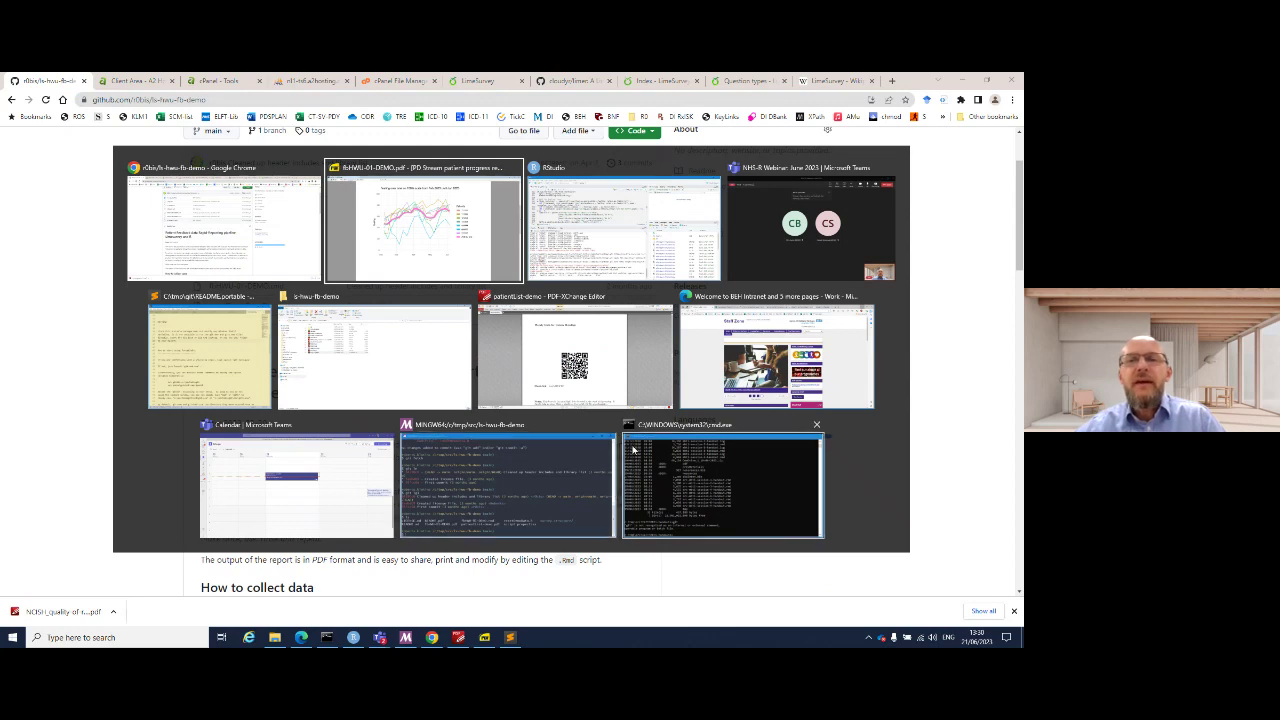
- Show and zoom into the scheme diagram linking LimeSurvey via cloudyr/limer to the NHS safe perimeter
{"action": "left_click", "coordinate": [605, 389]}
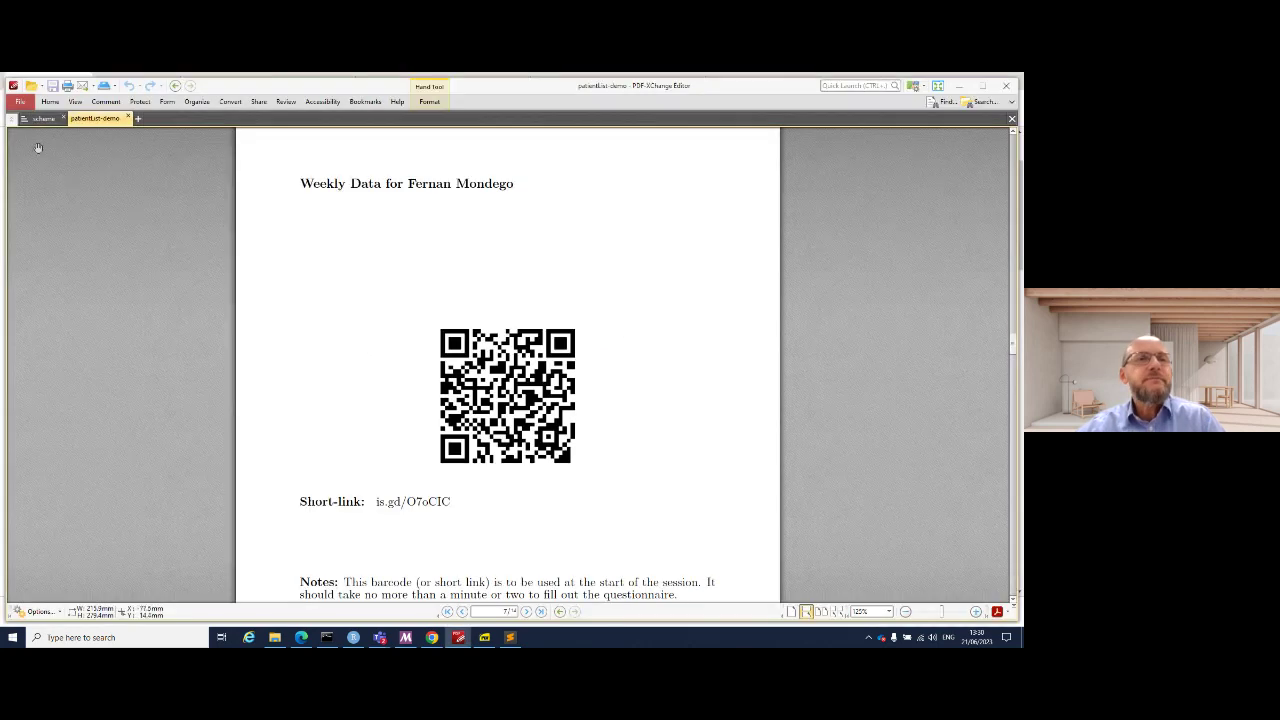
{"action": "left_click", "coordinate": [43, 118]}
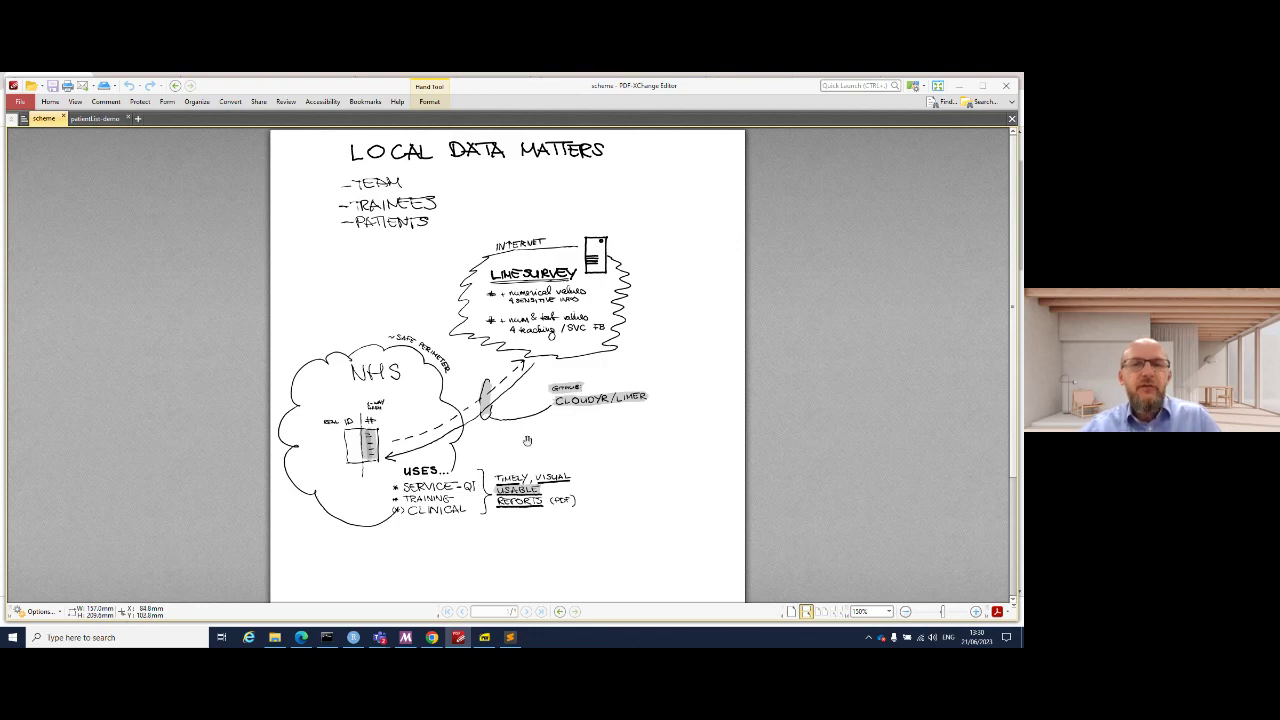
{"action": "scroll", "coordinate": [520, 442], "scroll_direction": "up", "scroll_amount": 1}
{"action": "scroll", "coordinate": [540, 418], "scroll_direction": "up", "scroll_amount": 1}
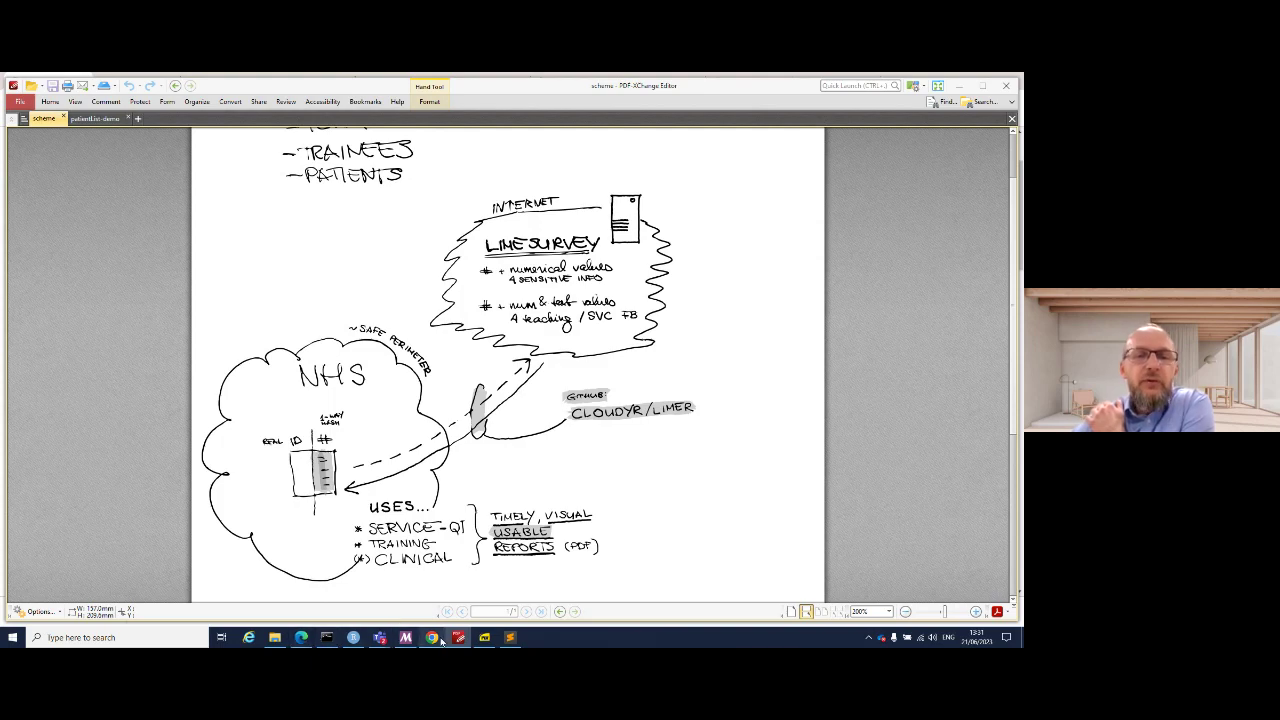
- Go to the LimeSurvey admin home in Chrome and search the survey list for 'demo'
{"action": "left_click", "coordinate": [433, 638]}
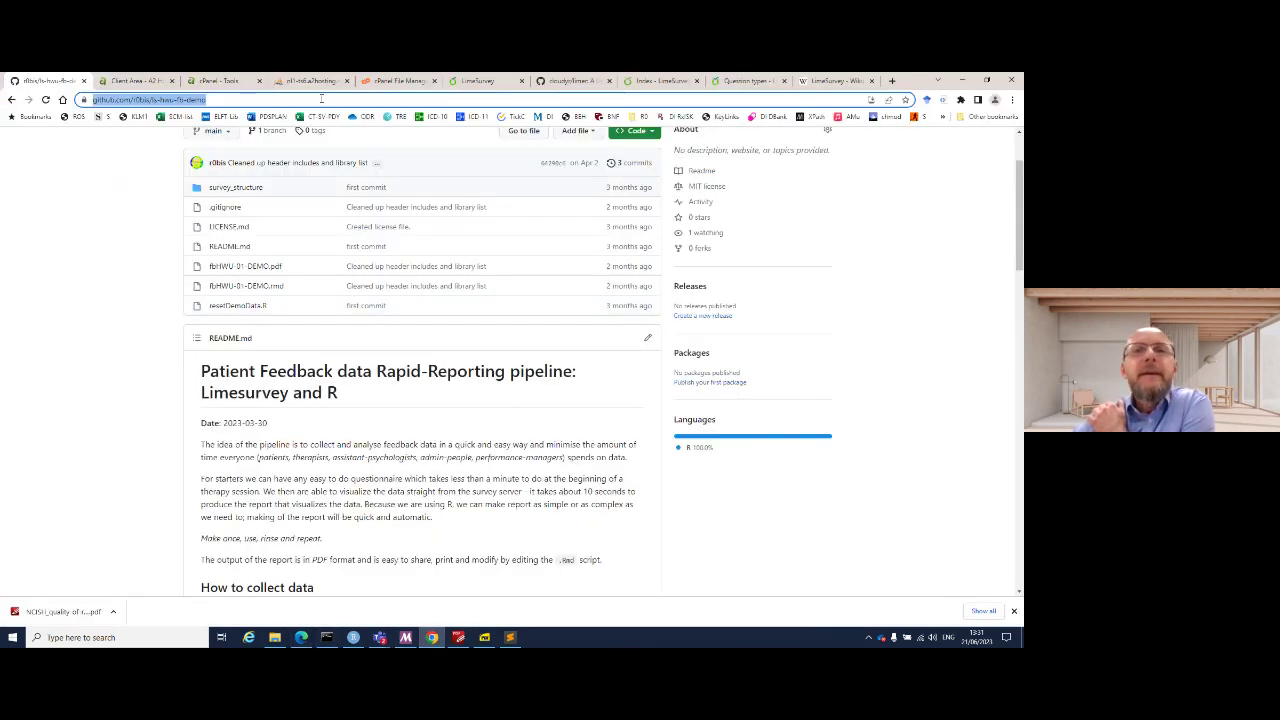
{"action": "left_click", "coordinate": [452, 82]}
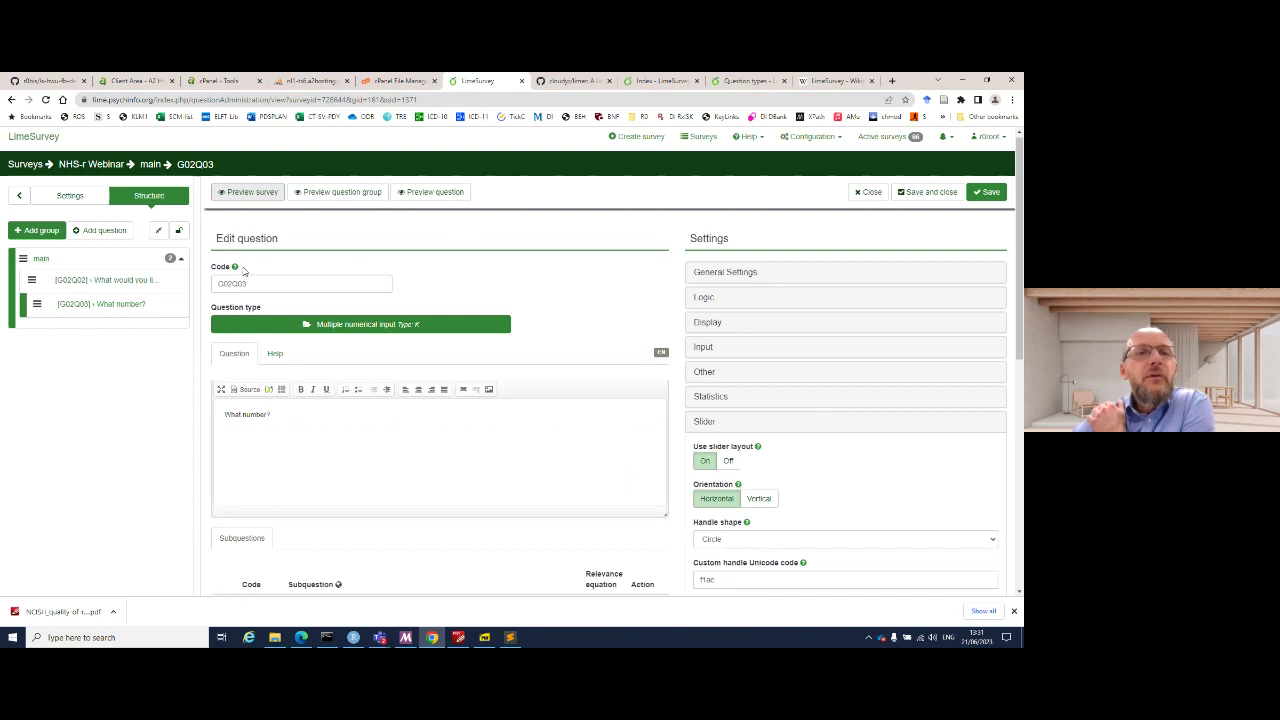
{"action": "left_click", "coordinate": [20, 141]}
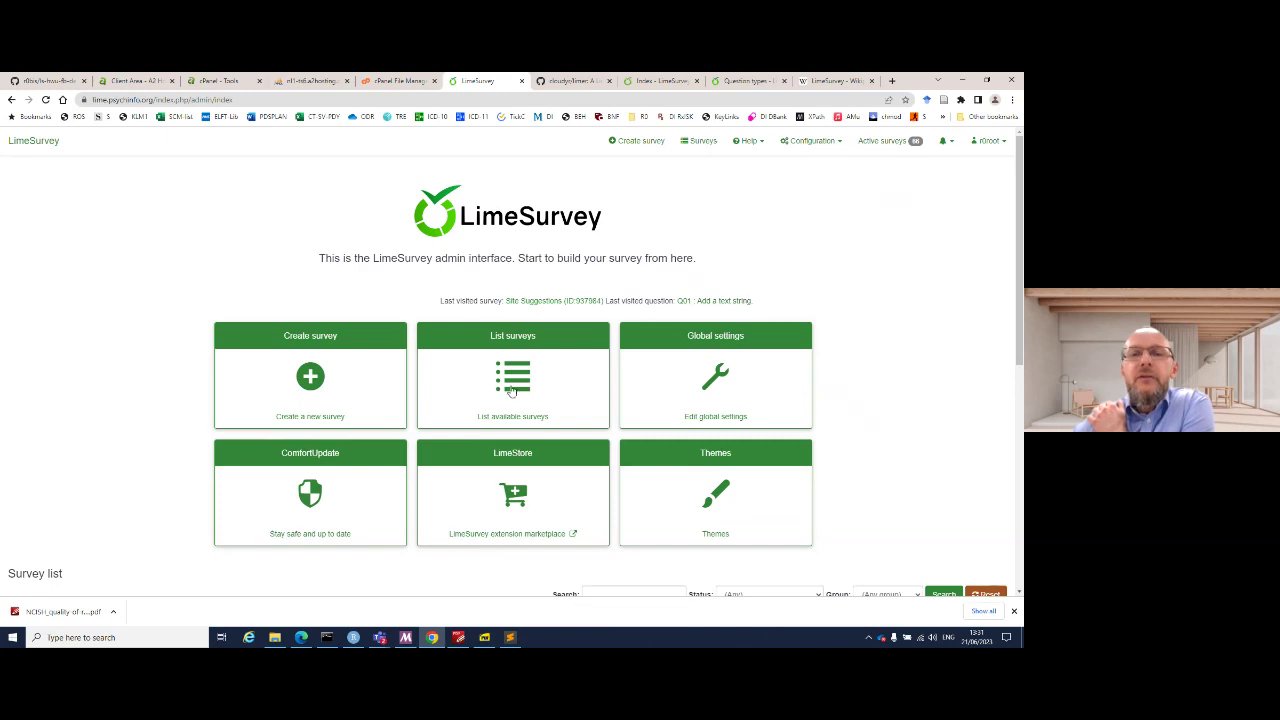
{"action": "scroll", "coordinate": [508, 393], "scroll_direction": "down", "scroll_amount": 2}
{"action": "left_click", "coordinate": [614, 432]}
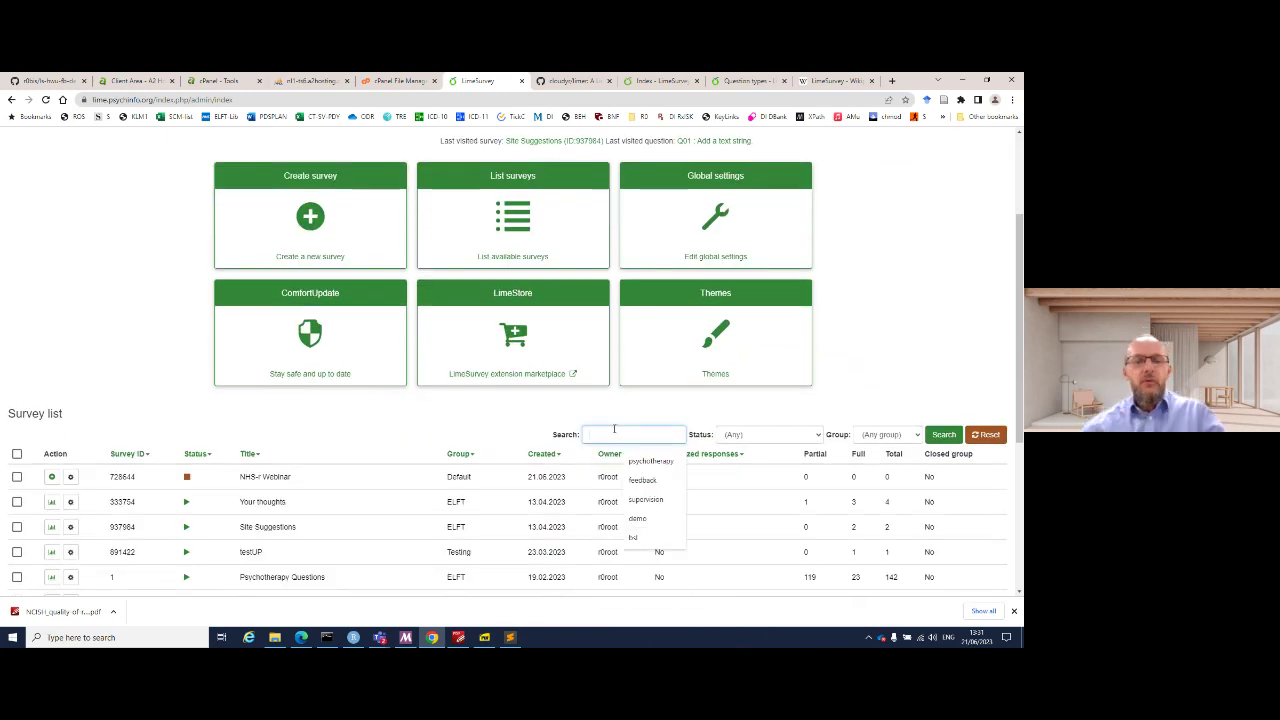
{"action": "type", "text": "demo"}
{"action": "key", "text": "Return"}
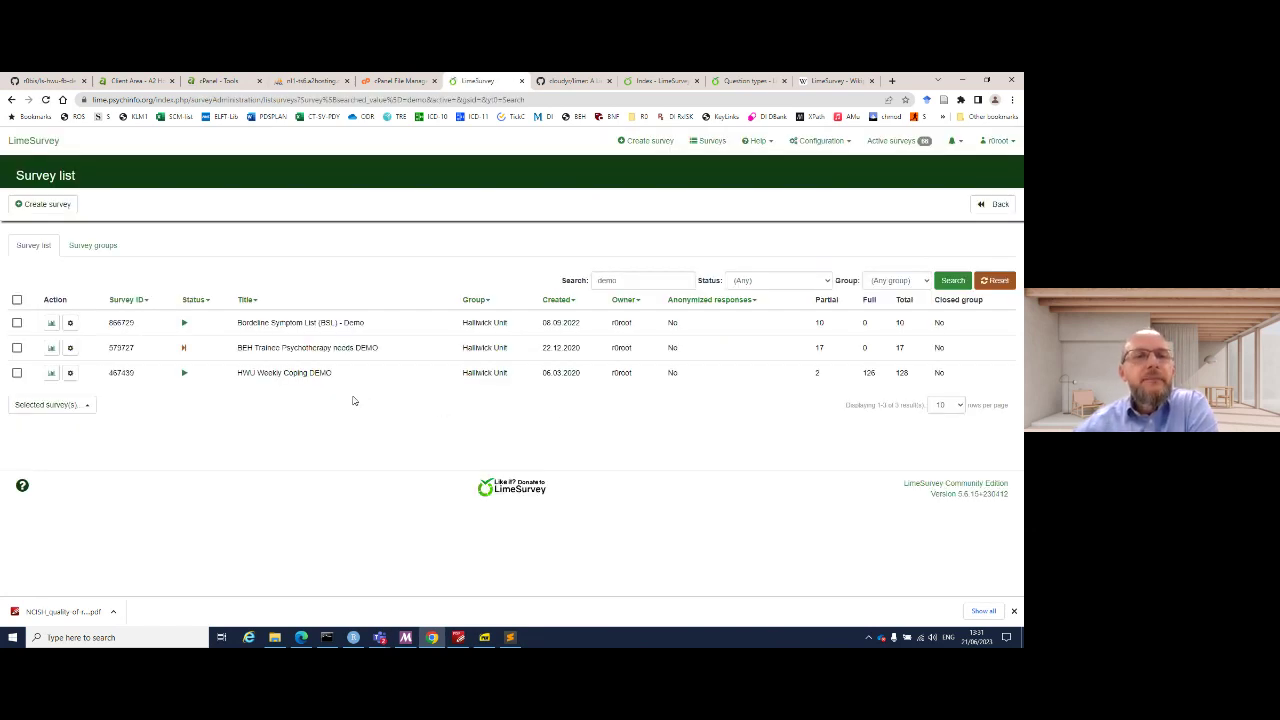
- Open HWU Weekly Coping DEMO and expand its main group's three questions
{"action": "left_click", "coordinate": [300, 377]}
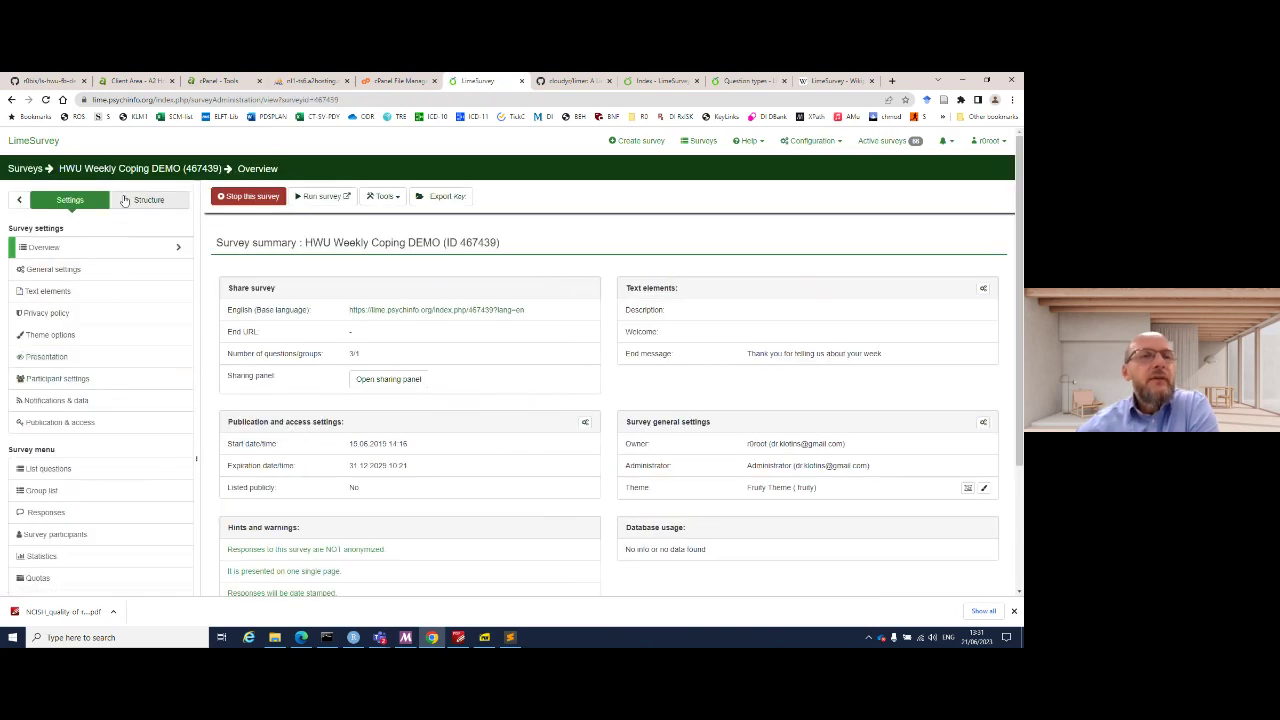
{"action": "left_click", "coordinate": [128, 200]}
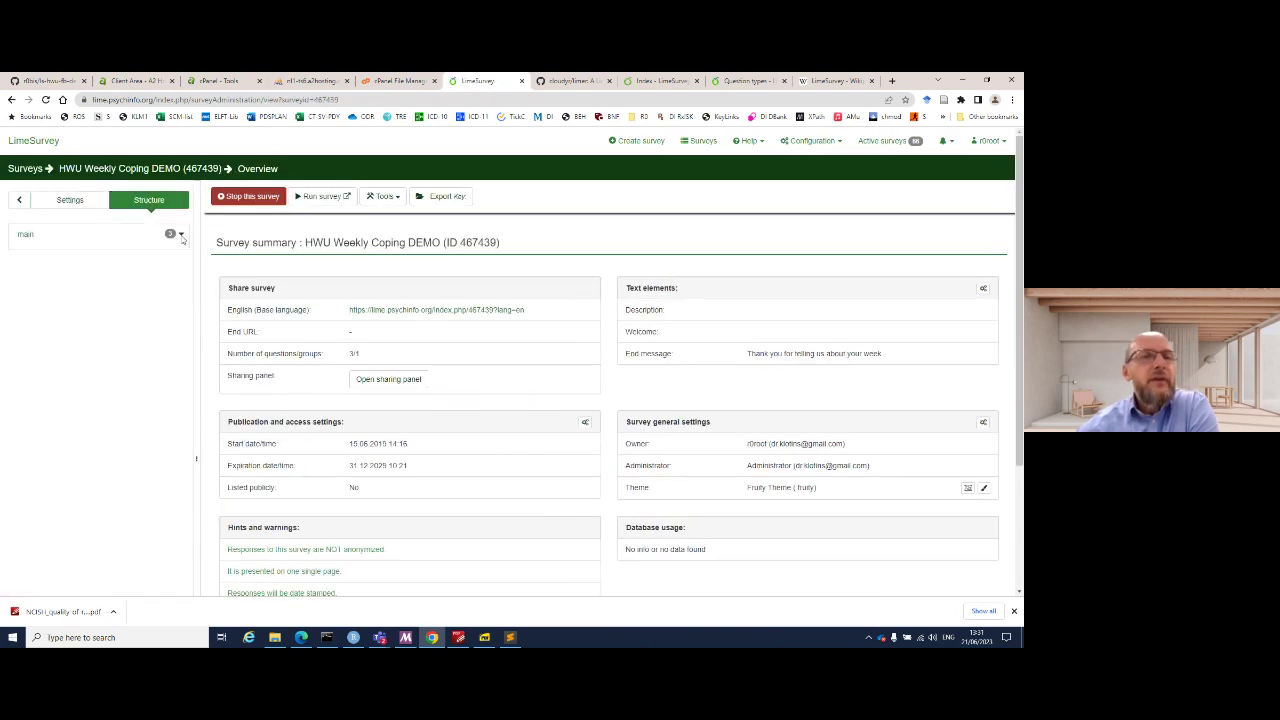
{"action": "left_click", "coordinate": [181, 236]}
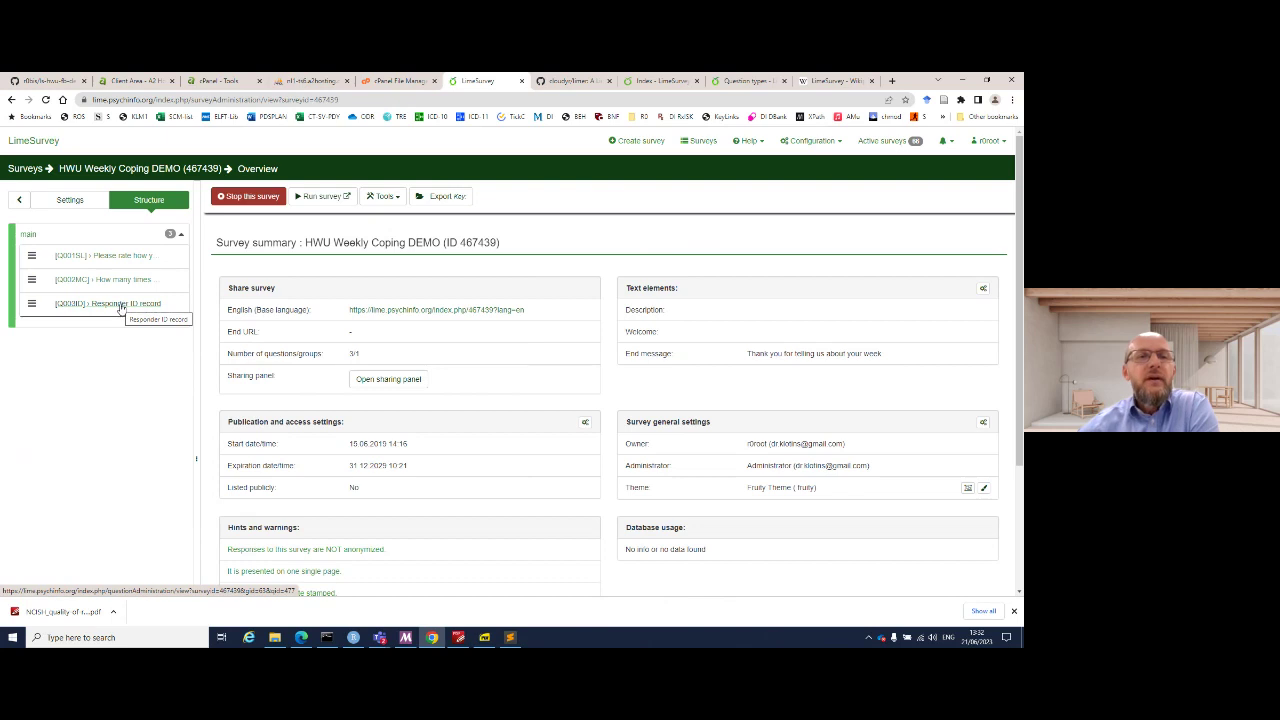
- Check Q003ID Responder ID record's Display settings (Always hide on), then return to PDF-XChange Editor
{"action": "left_click", "coordinate": [120, 305]}
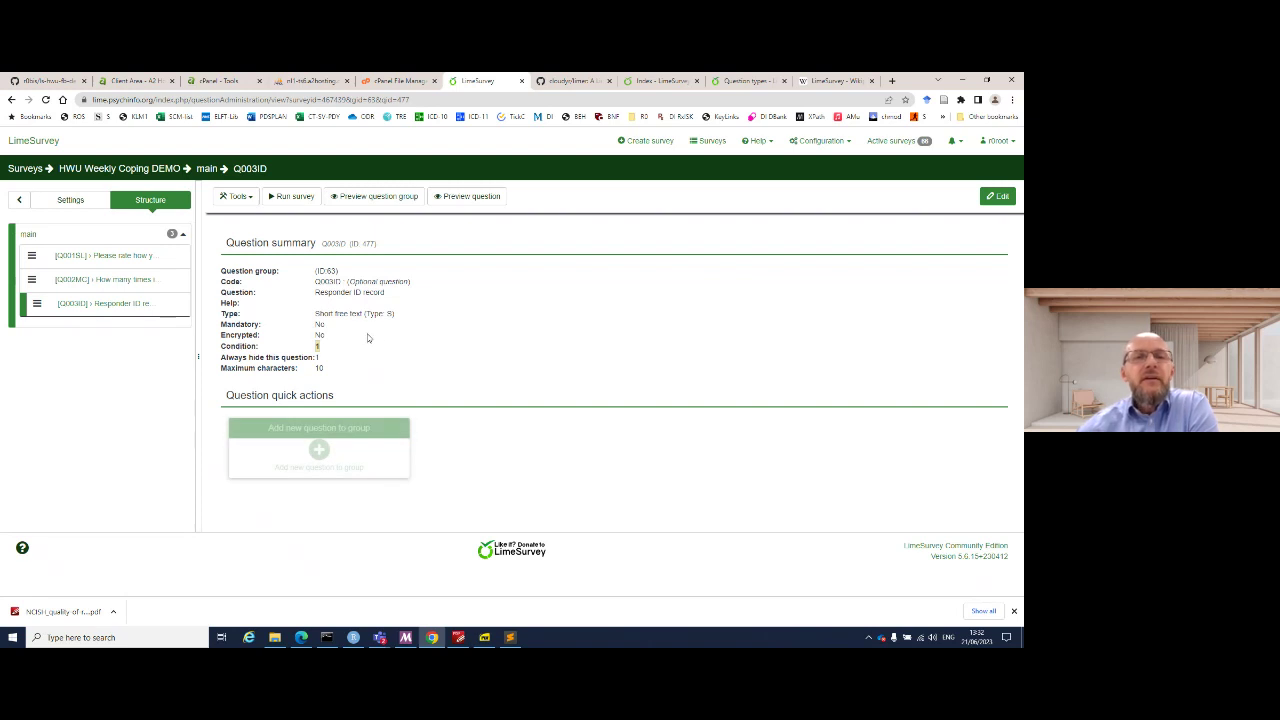
{"action": "left_click", "coordinate": [1000, 197]}
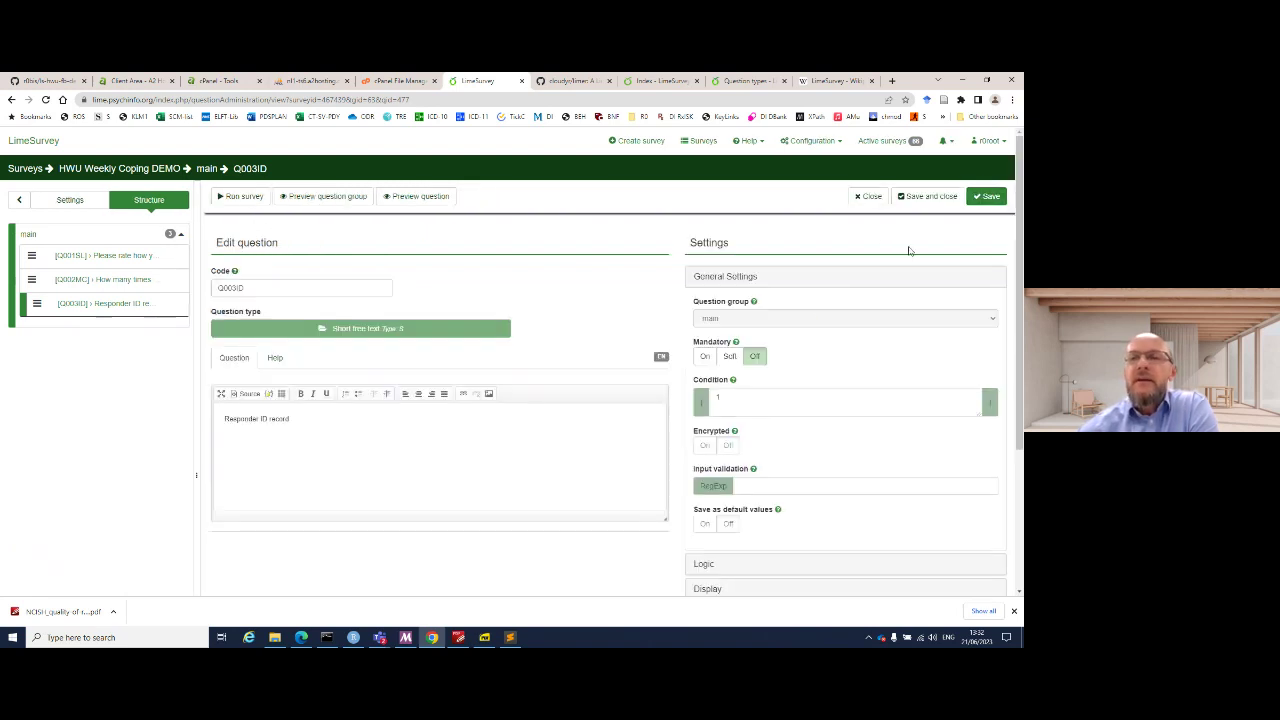
{"action": "scroll", "coordinate": [680, 360], "scroll_direction": "down", "scroll_amount": 3}
{"action": "scroll", "coordinate": [660, 355], "scroll_direction": "down", "scroll_amount": 1}
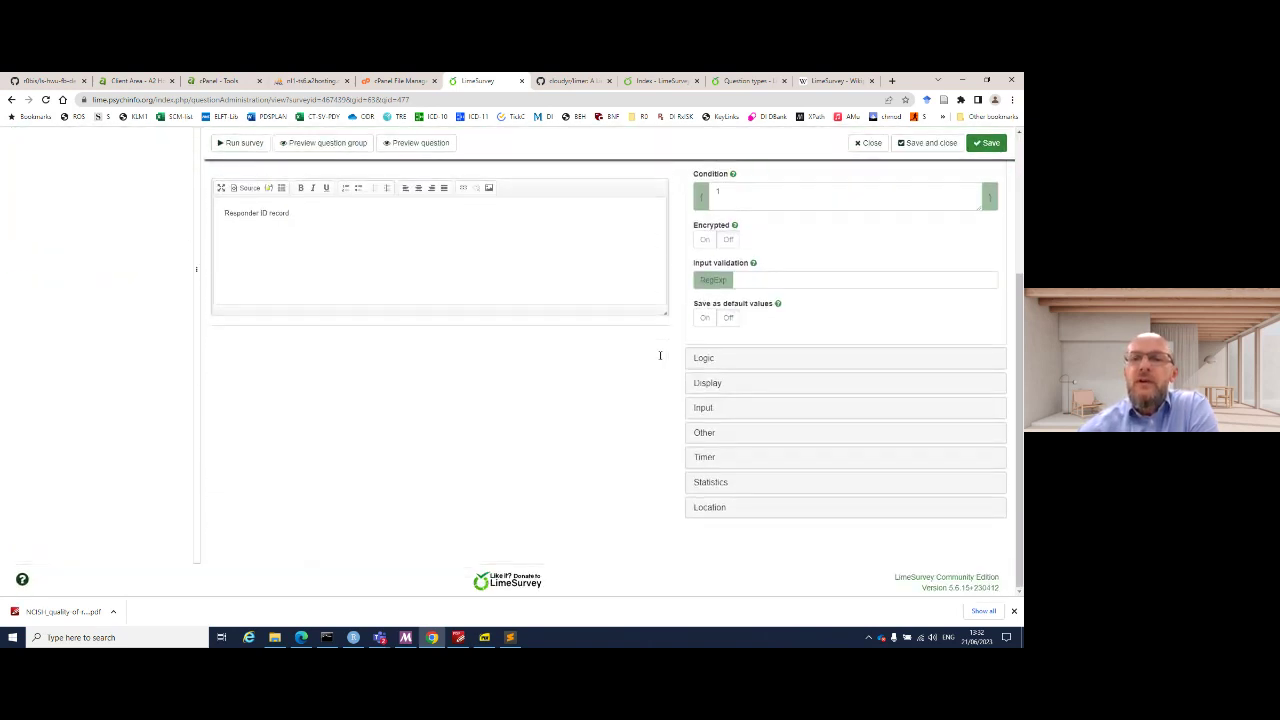
{"action": "scroll", "coordinate": [700, 370], "scroll_direction": "up", "scroll_amount": 2}
{"action": "scroll", "coordinate": [700, 370], "scroll_direction": "up", "scroll_amount": 2}
{"action": "scroll", "coordinate": [705, 370], "scroll_direction": "down", "scroll_amount": 3}
{"action": "left_click", "coordinate": [744, 437]}
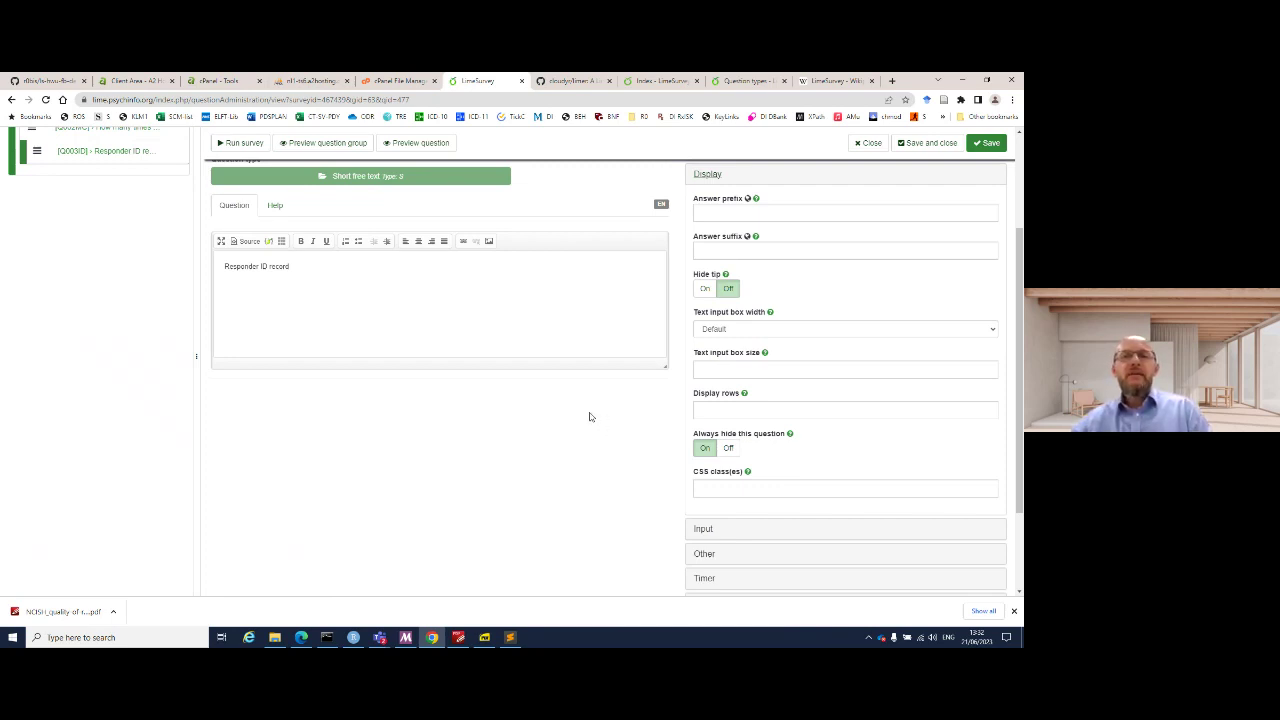
{"action": "key", "text": "alt+Tab"}
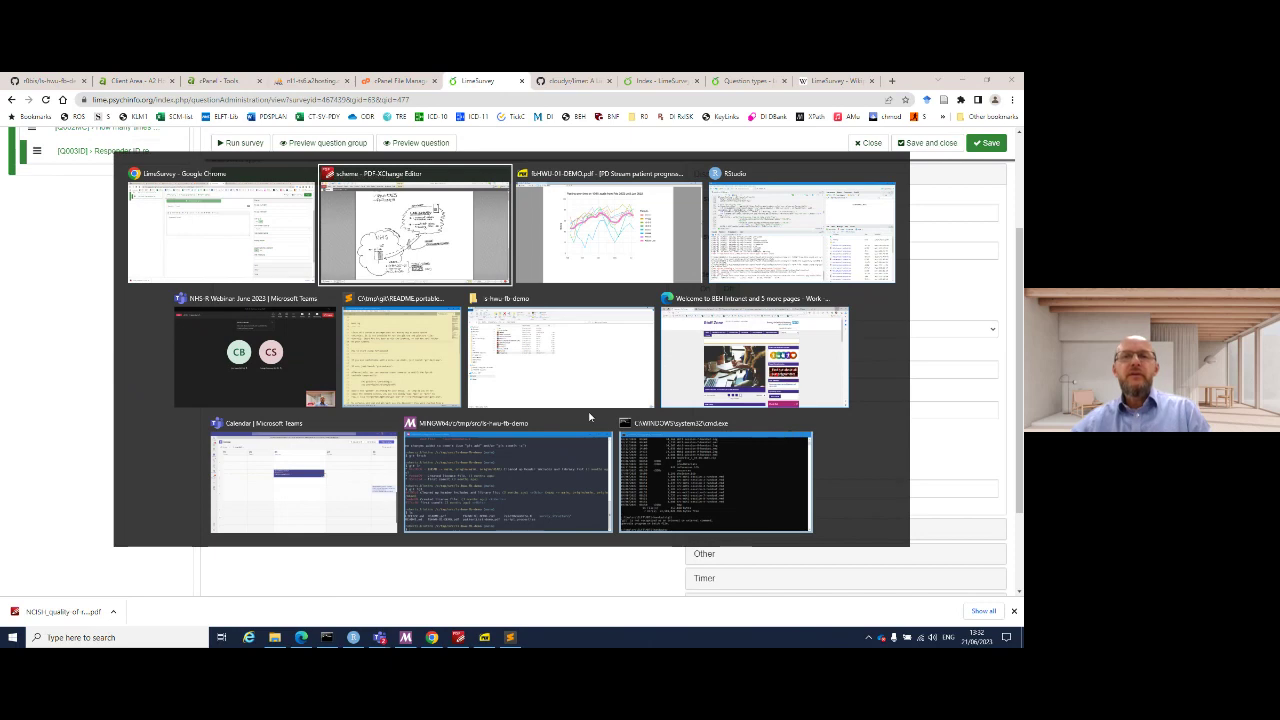
{"action": "key", "text": "alt+Tab"}
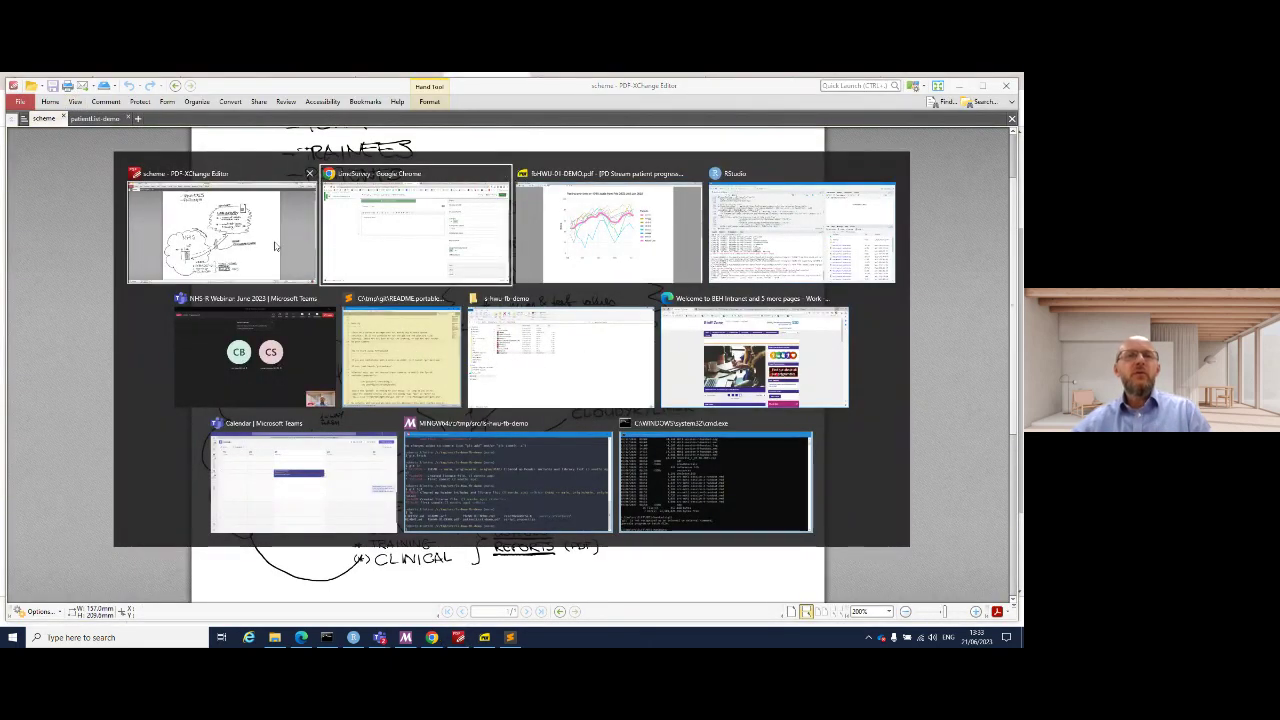
- Follow the patientList-demo Short-link to open the HWU Weekly Coping DEMO questionnaire in the browser
{"action": "left_click", "coordinate": [260, 199]}
{"action": "left_click", "coordinate": [97, 119]}
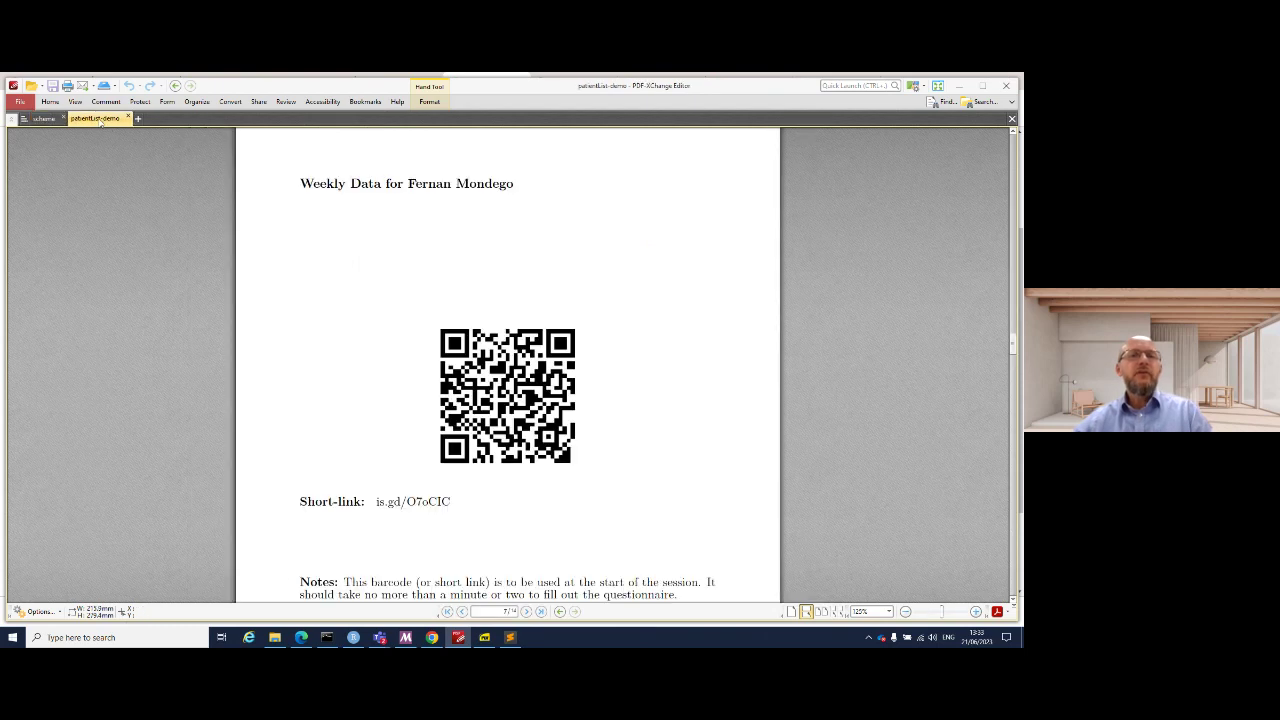
{"action": "scroll", "coordinate": [388, 350], "scroll_direction": "up", "scroll_amount": 1}
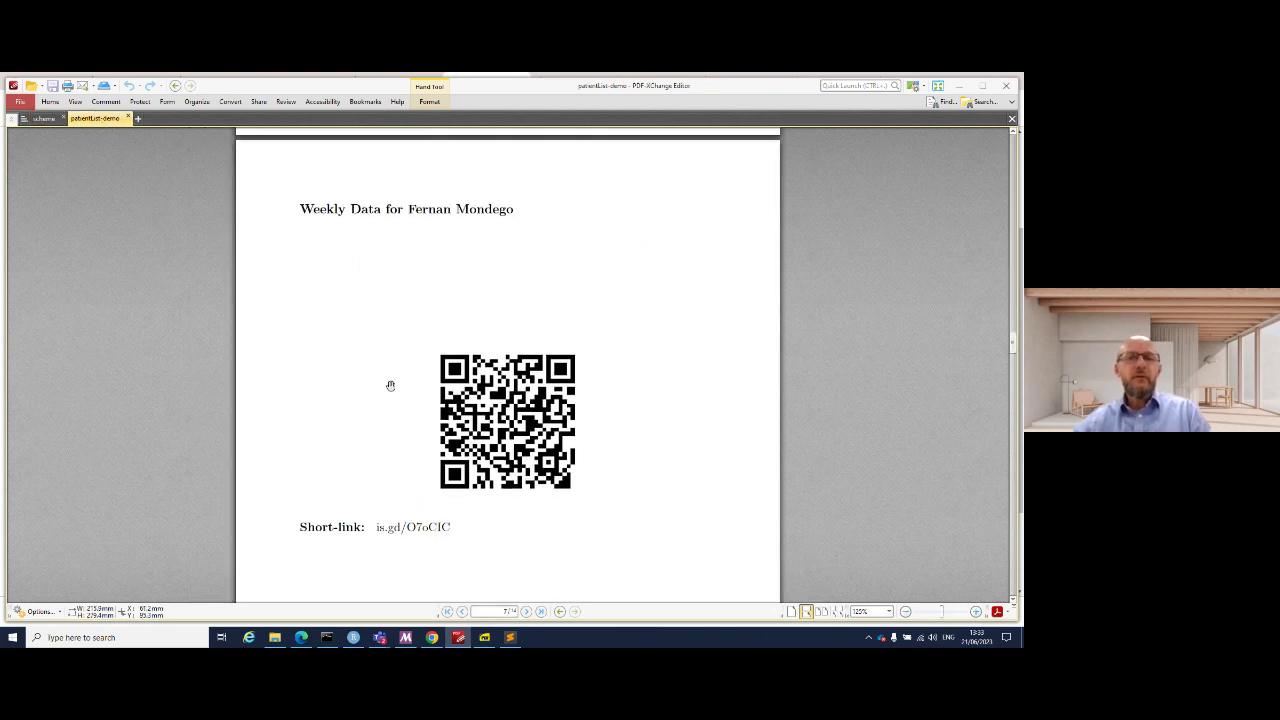
{"action": "left_click", "coordinate": [447, 535]}
{"action": "left_click", "coordinate": [506, 392]}
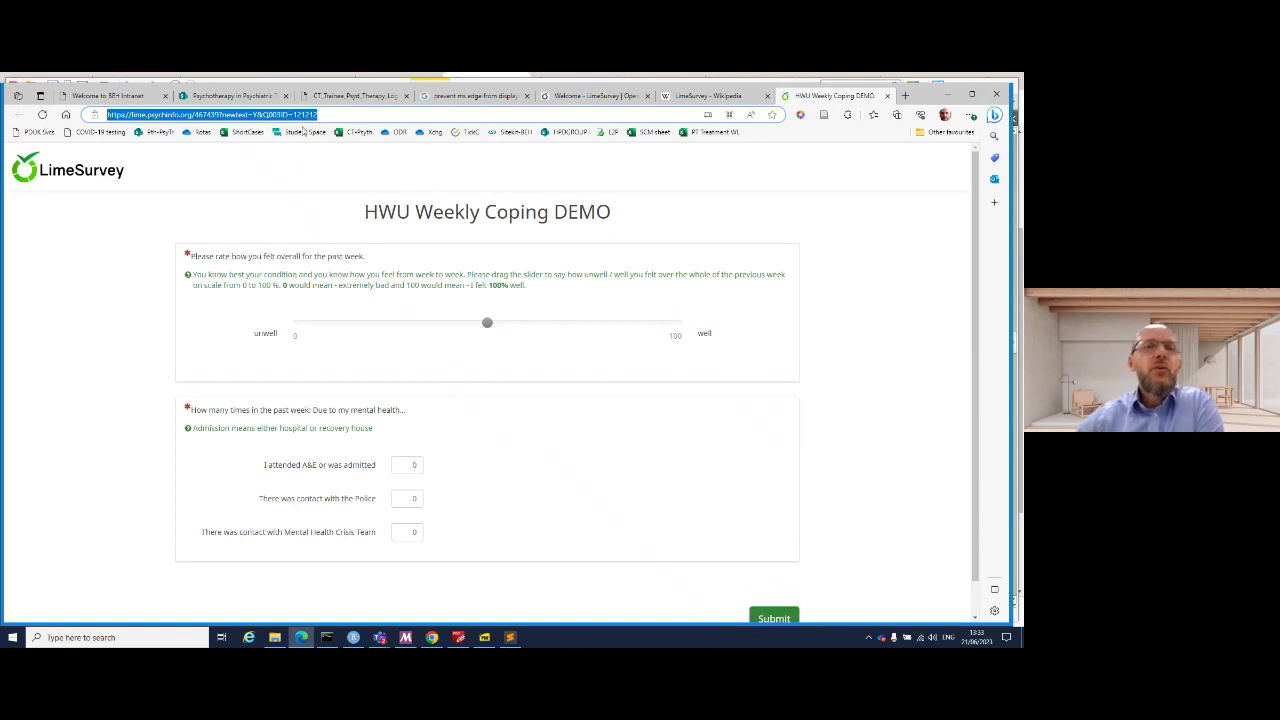
{"action": "left_click", "coordinate": [252, 115]}
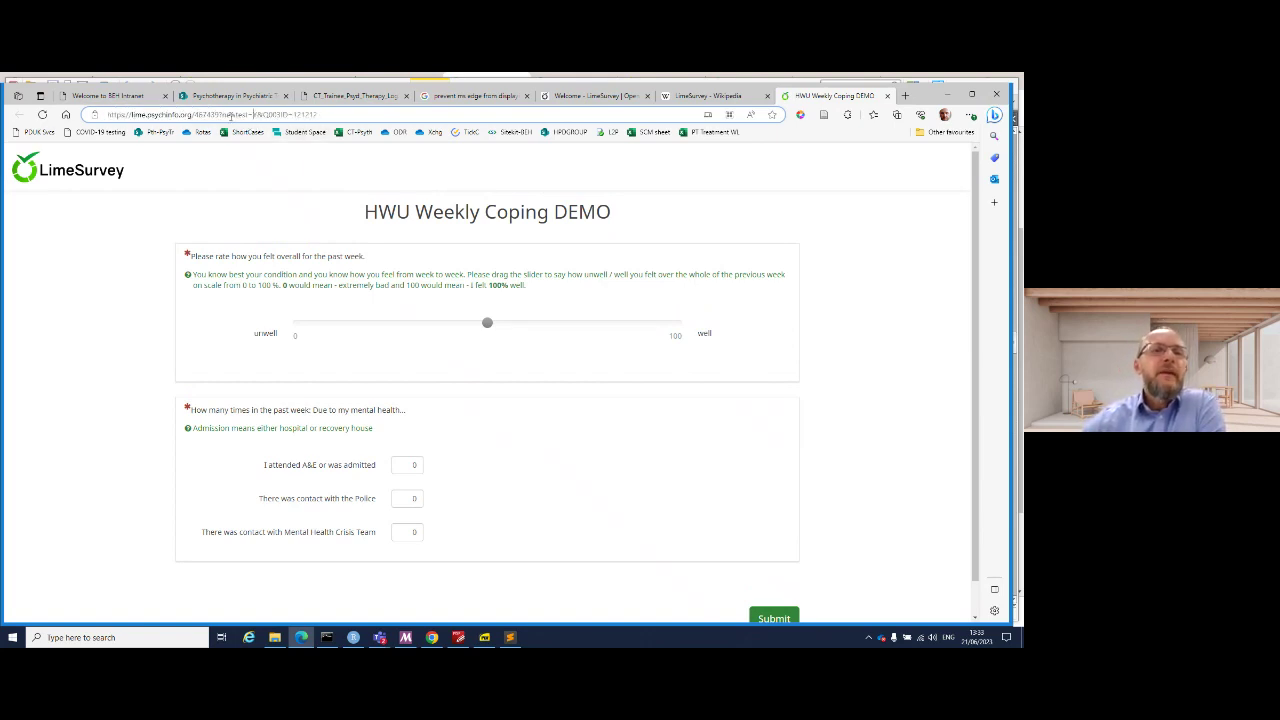
{"action": "left_click_drag", "start_coordinate": [224, 115], "coordinate": [101, 118]}
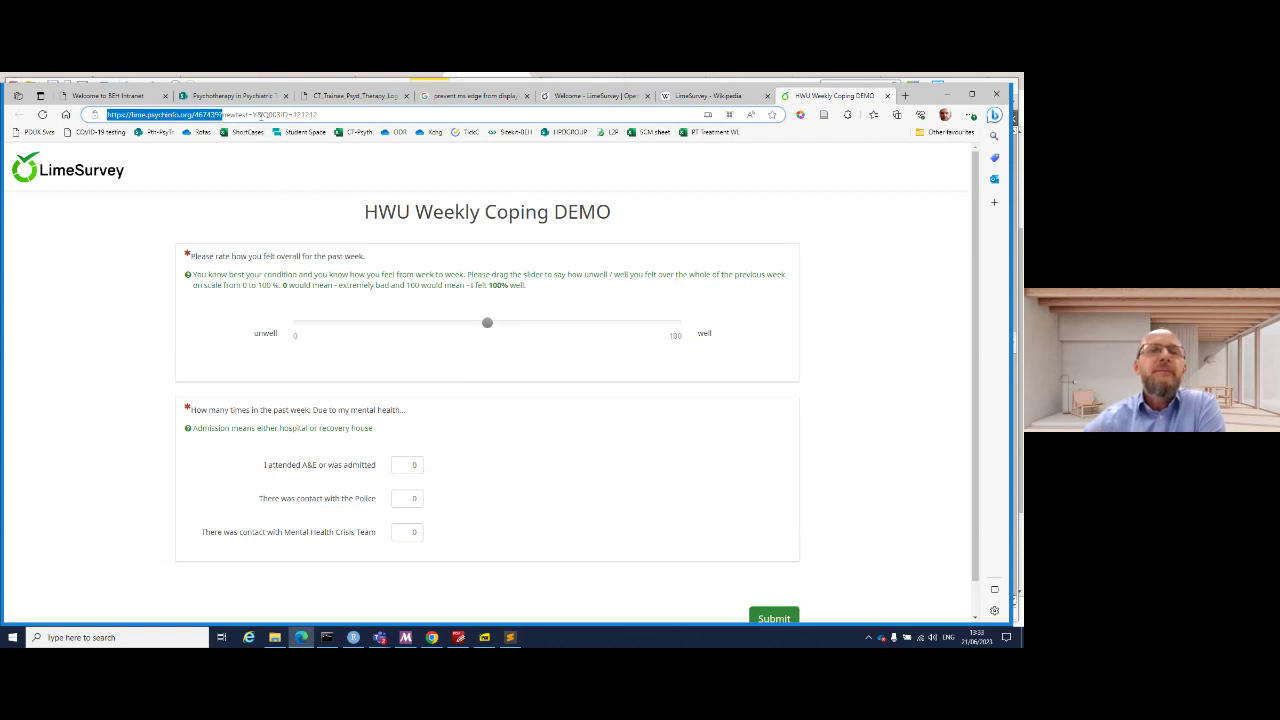
{"action": "left_click_drag", "start_coordinate": [261, 115], "coordinate": [279, 115]}
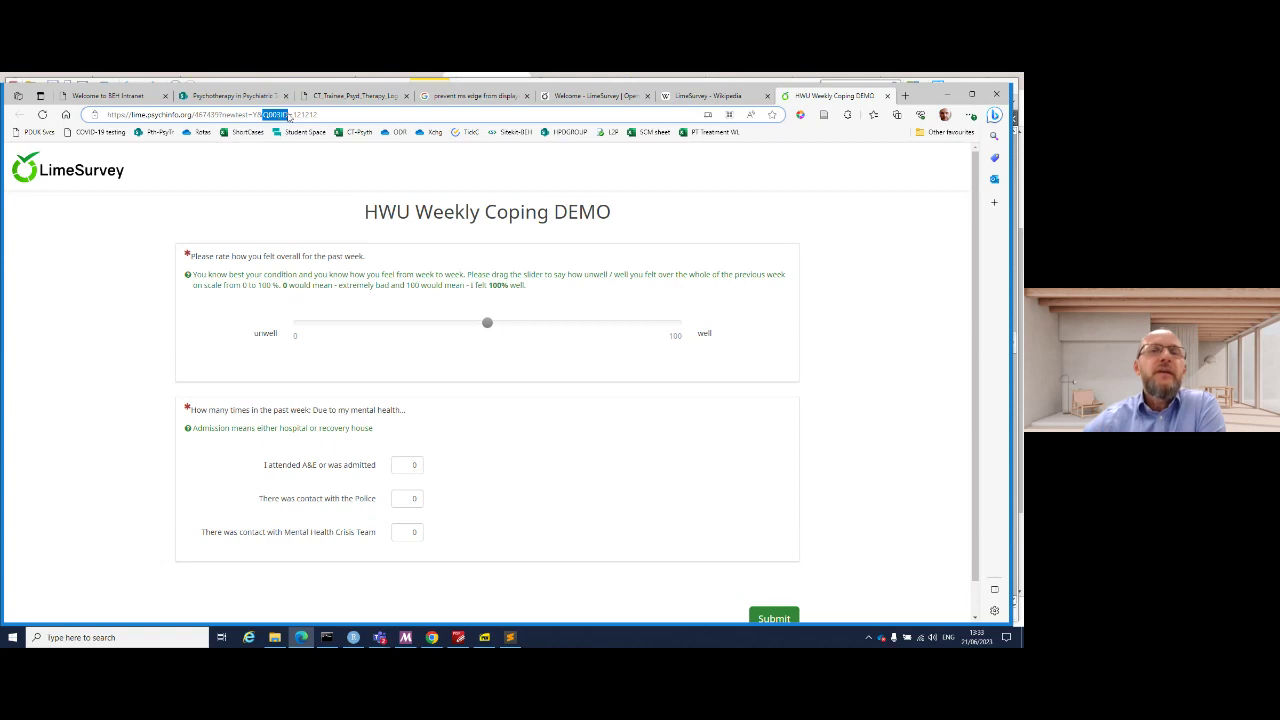
{"action": "left_click_drag", "start_coordinate": [289, 115], "coordinate": [293, 115]}
{"action": "left_click", "coordinate": [295, 115]}
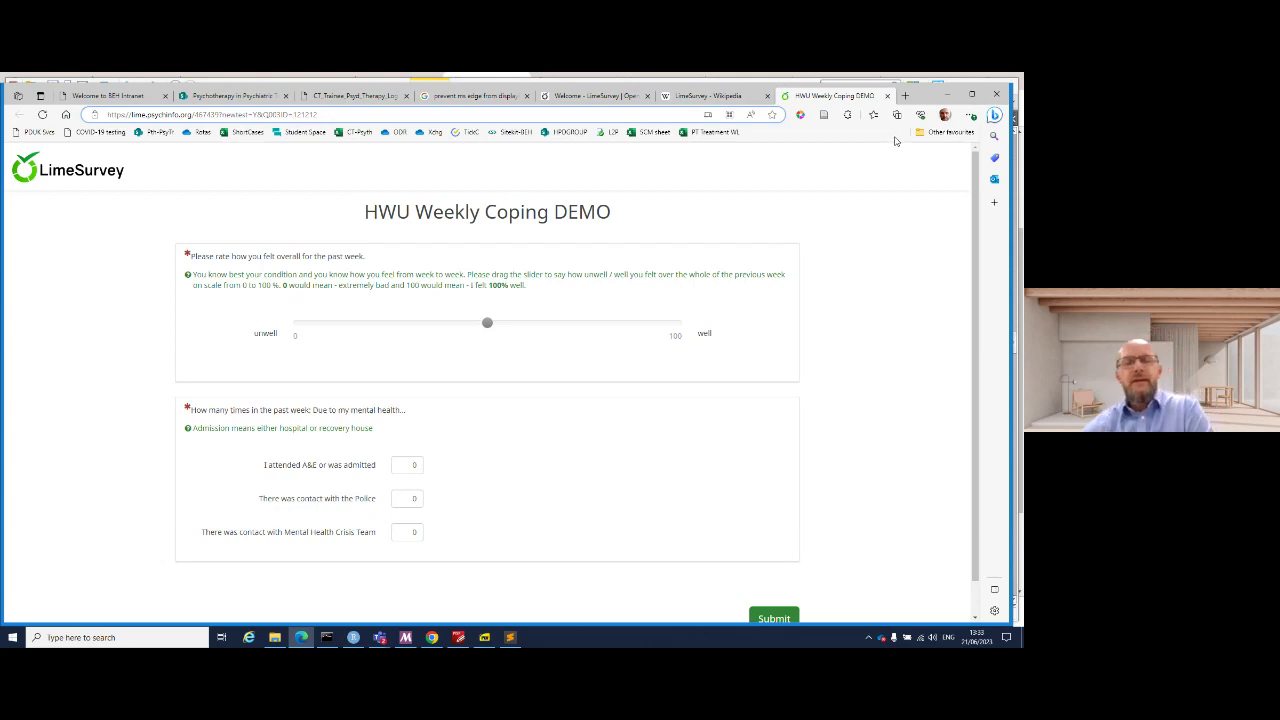
- Switch past LimeSurvey to the report PDF's Feb–Jun 2023 Feeling over time chart
{"action": "key", "text": "alt+Tab"}
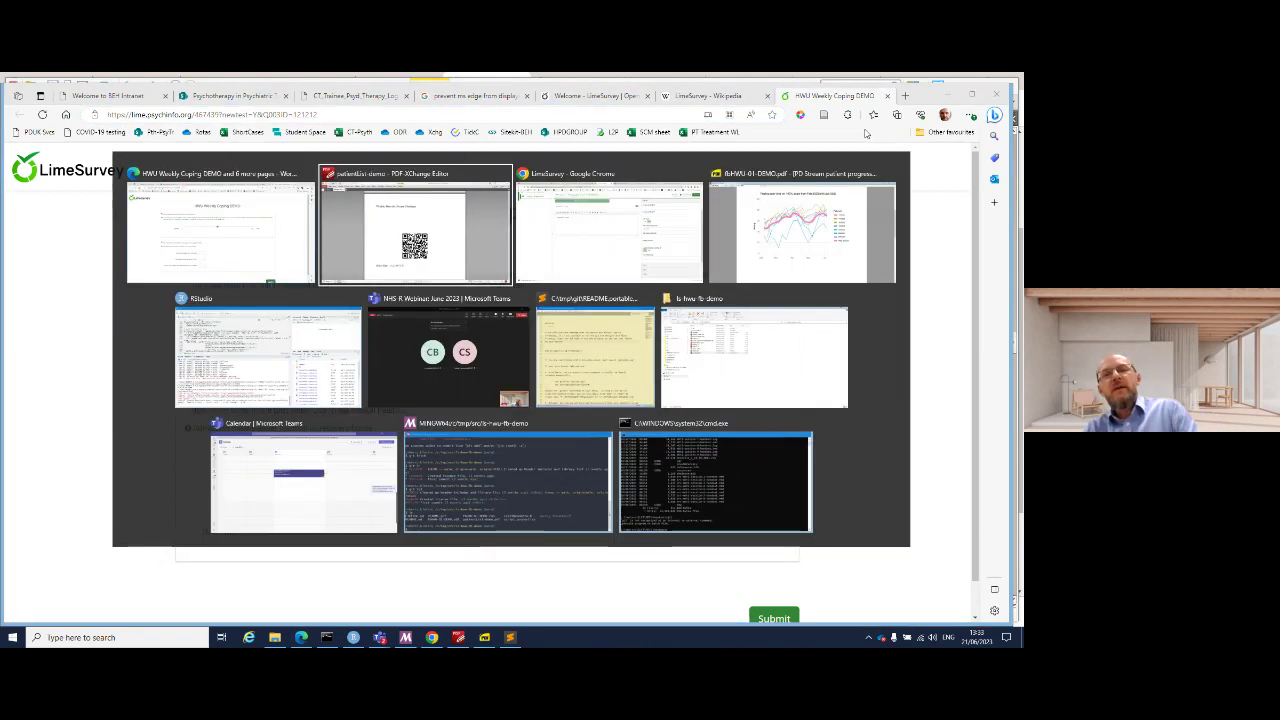
{"action": "key", "text": "alt+Tab"}
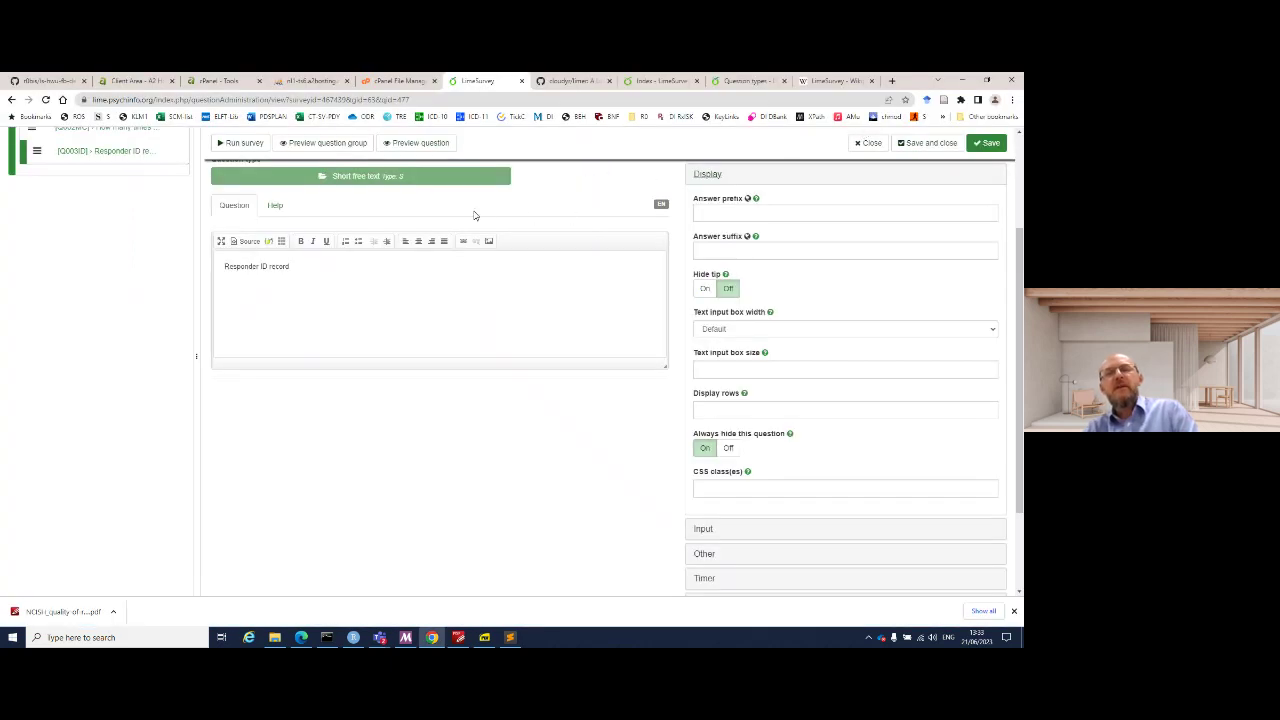
{"action": "key", "text": "alt+Tab"}
{"action": "key", "text": "alt+Tab"}
{"action": "key", "text": "alt+Tab"}
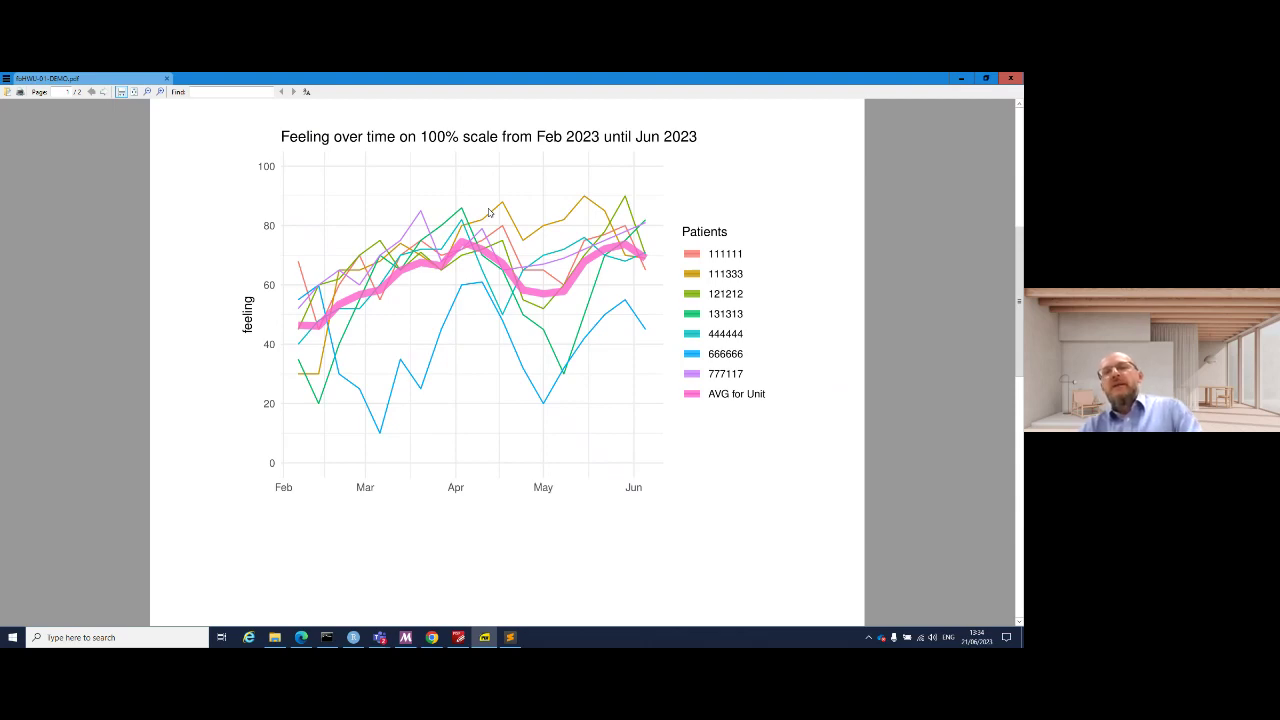
- Switch from the report PDF back to LimeSurvey's Q003ID question editor in Chrome
{"action": "key", "text": "alt+Tab"}
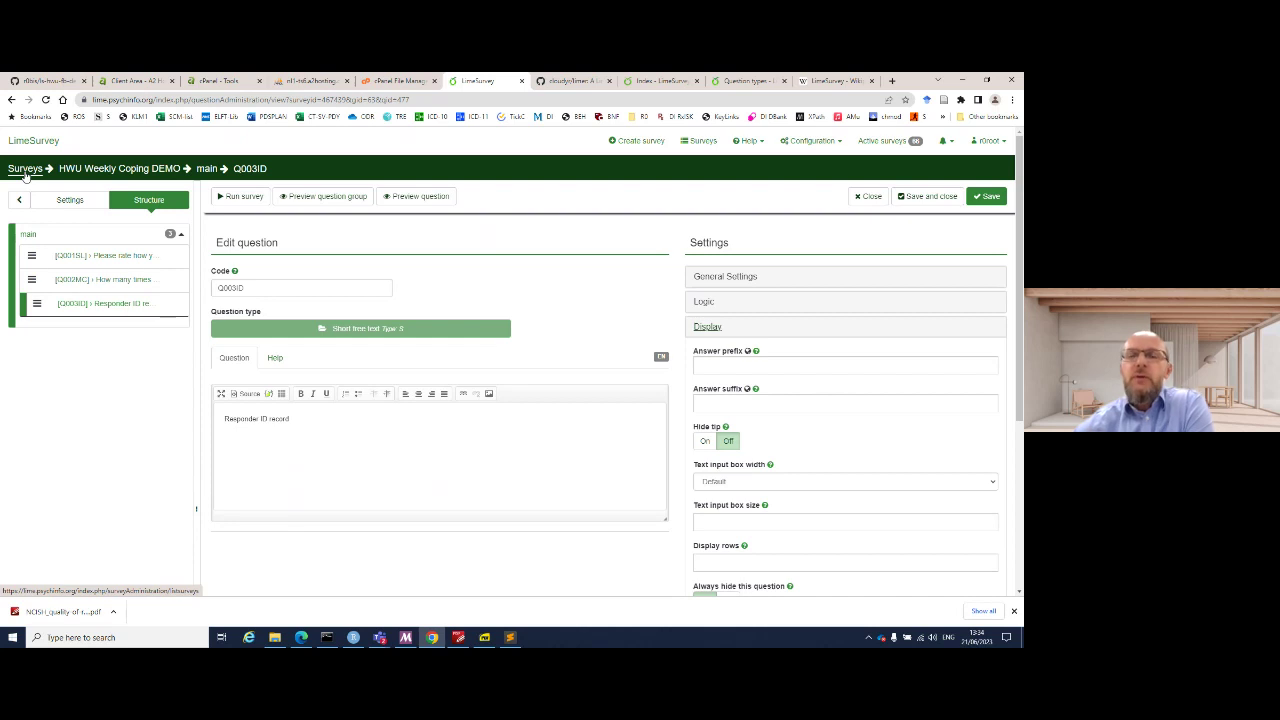
{"action": "key", "text": "alt+Tab"}
{"action": "key", "text": "alt+Tab"}
{"action": "key", "text": "alt+Tab"}
{"action": "key", "text": "alt+Tab"}
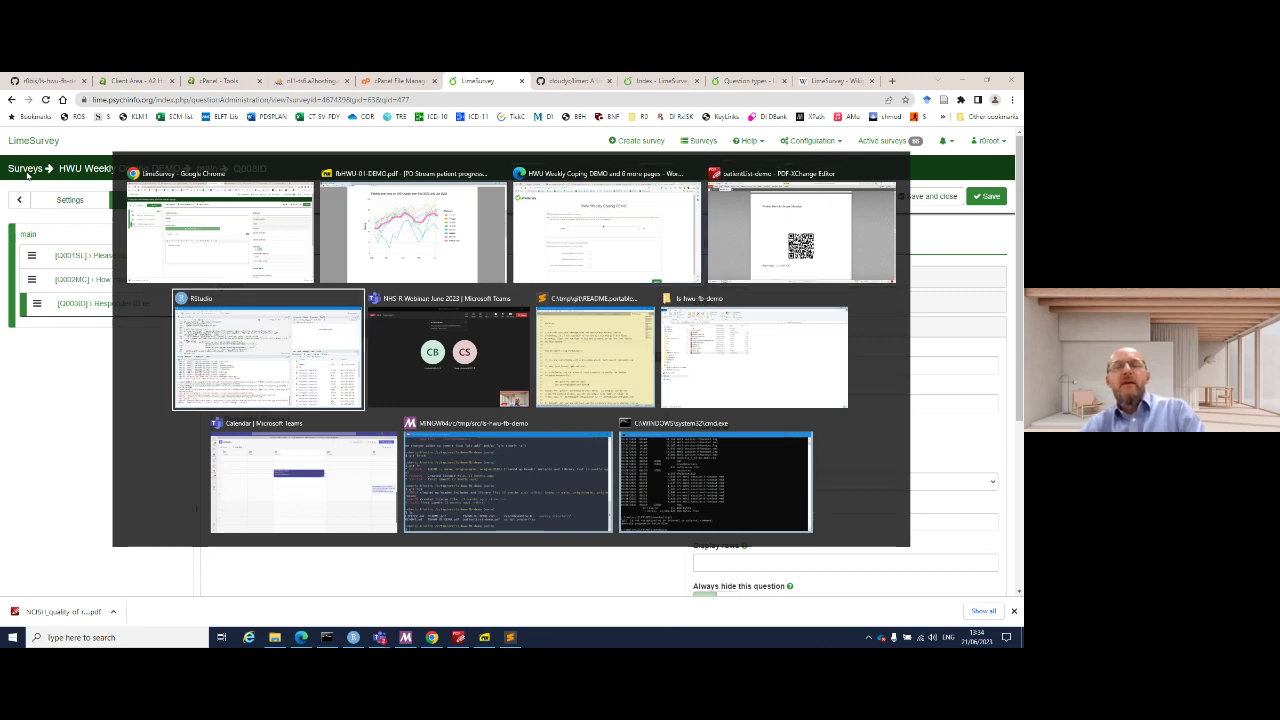
- Enlarge the R Markdown editor pane over the console and scroll the Rmd to the top
{"action": "scroll", "coordinate": [350, 318], "scroll_direction": "up", "scroll_amount": 1}
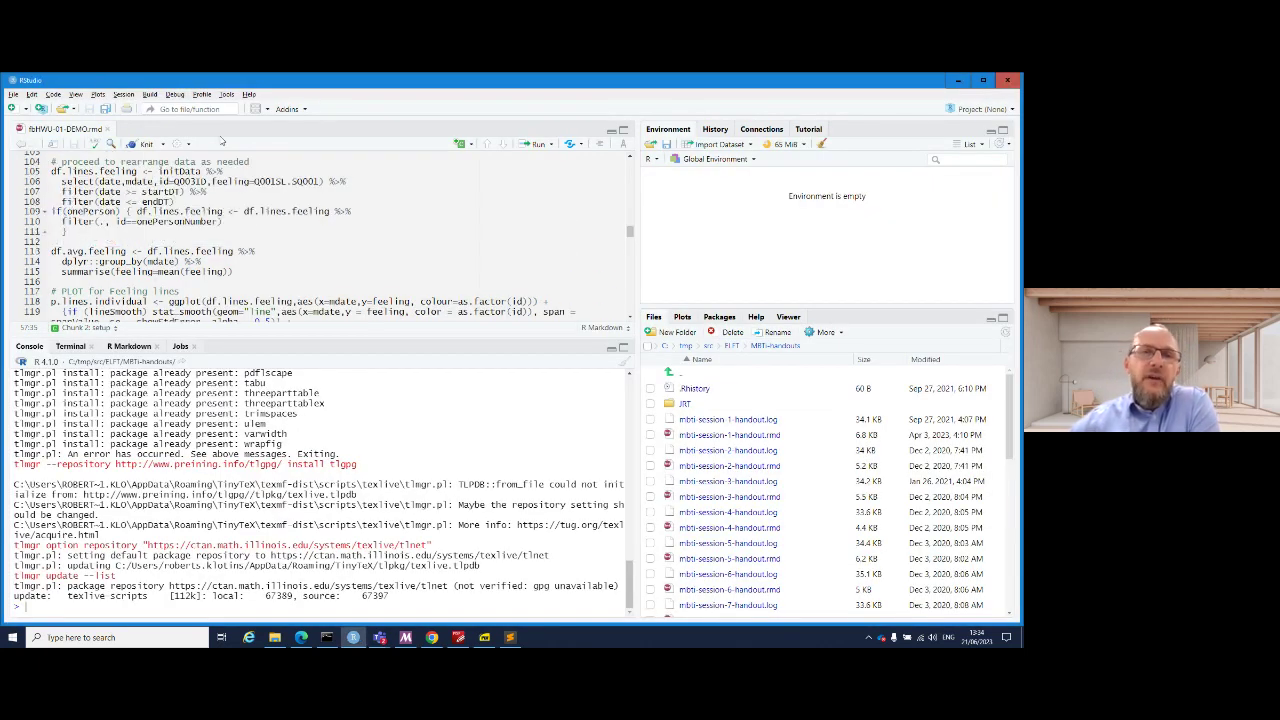
{"action": "left_click_drag", "start_coordinate": [354, 342], "coordinate": [405, 370]}
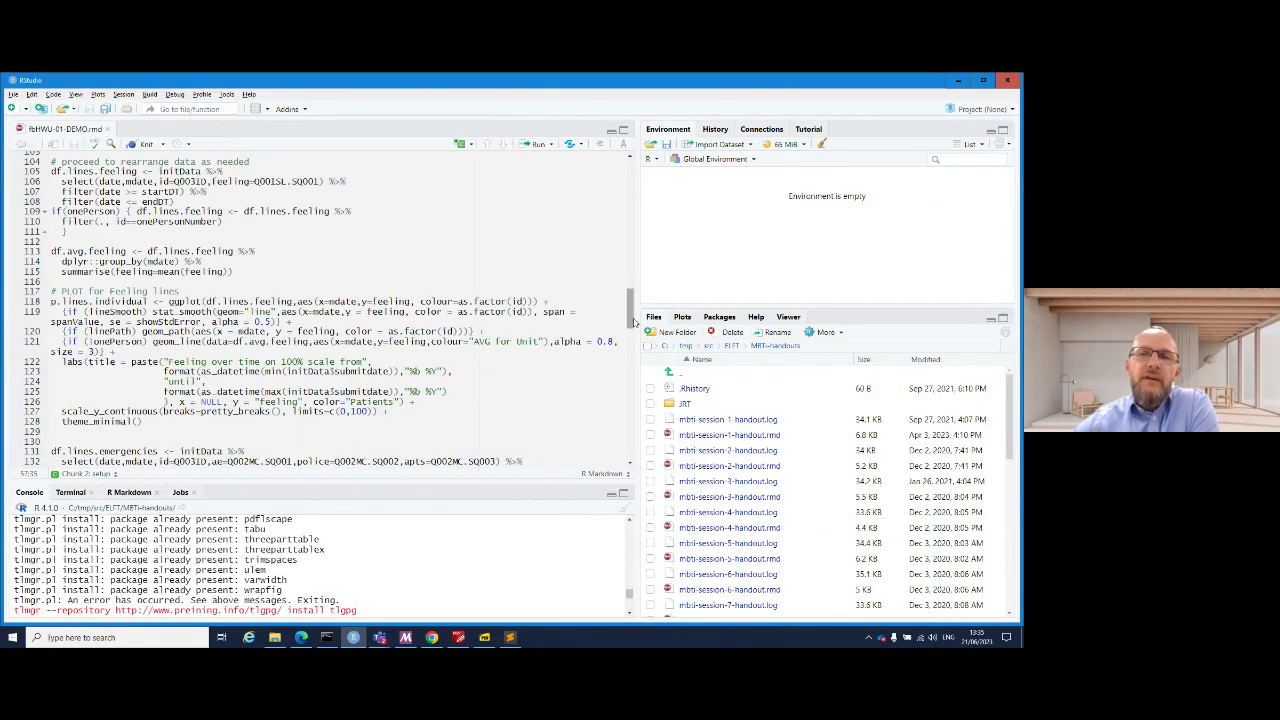
{"action": "scroll", "coordinate": [564, 227], "scroll_direction": "up", "scroll_amount": 20}
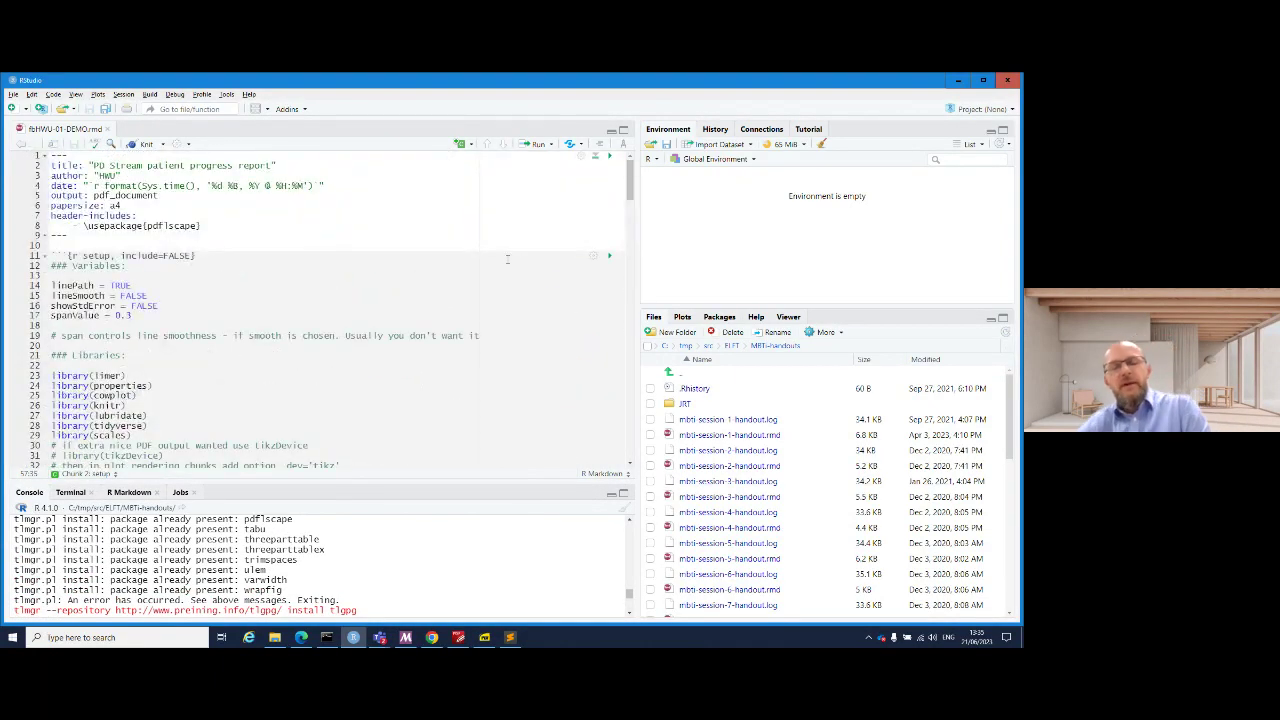
- Return to the LimeSurvey Q003ID Short free text question editor in Chrome
{"action": "key", "text": "alt+Tab"}
{"action": "key", "text": "alt+Tab"}
{"action": "key", "text": "alt+Tab"}
{"action": "key", "text": "alt+shift+Tab"}
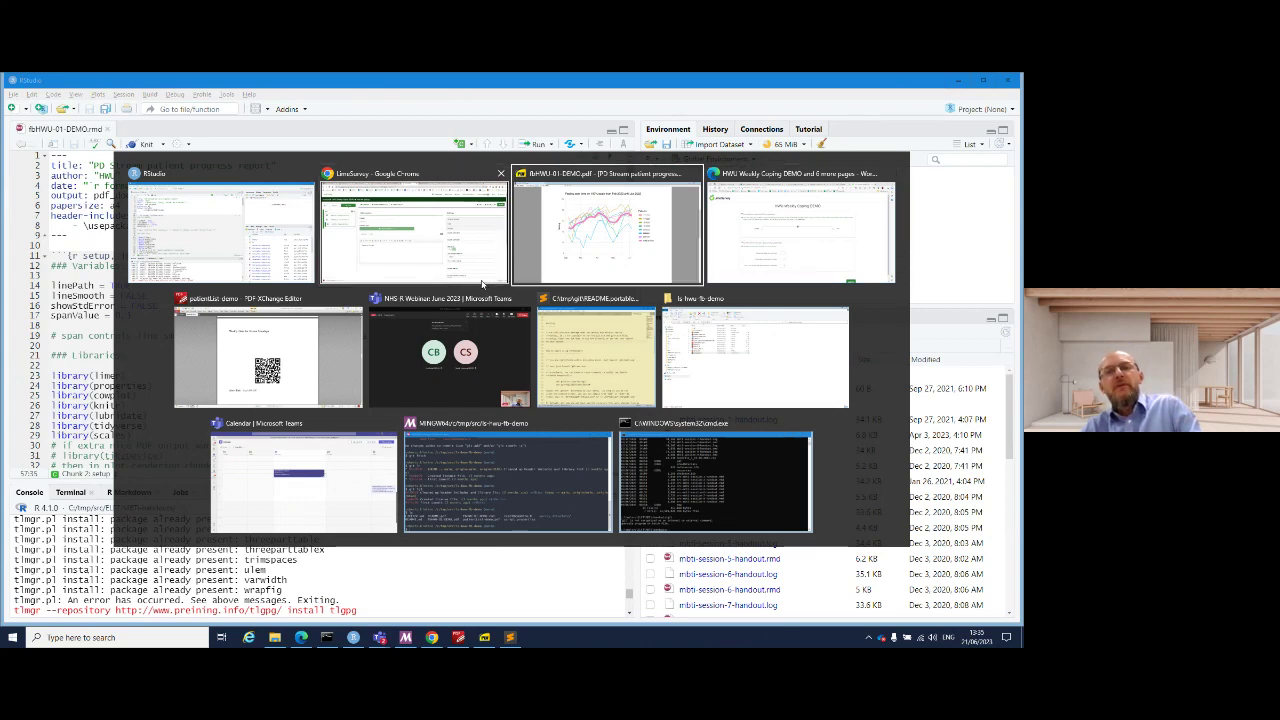
{"action": "key", "text": "alt+shift+Tab"}
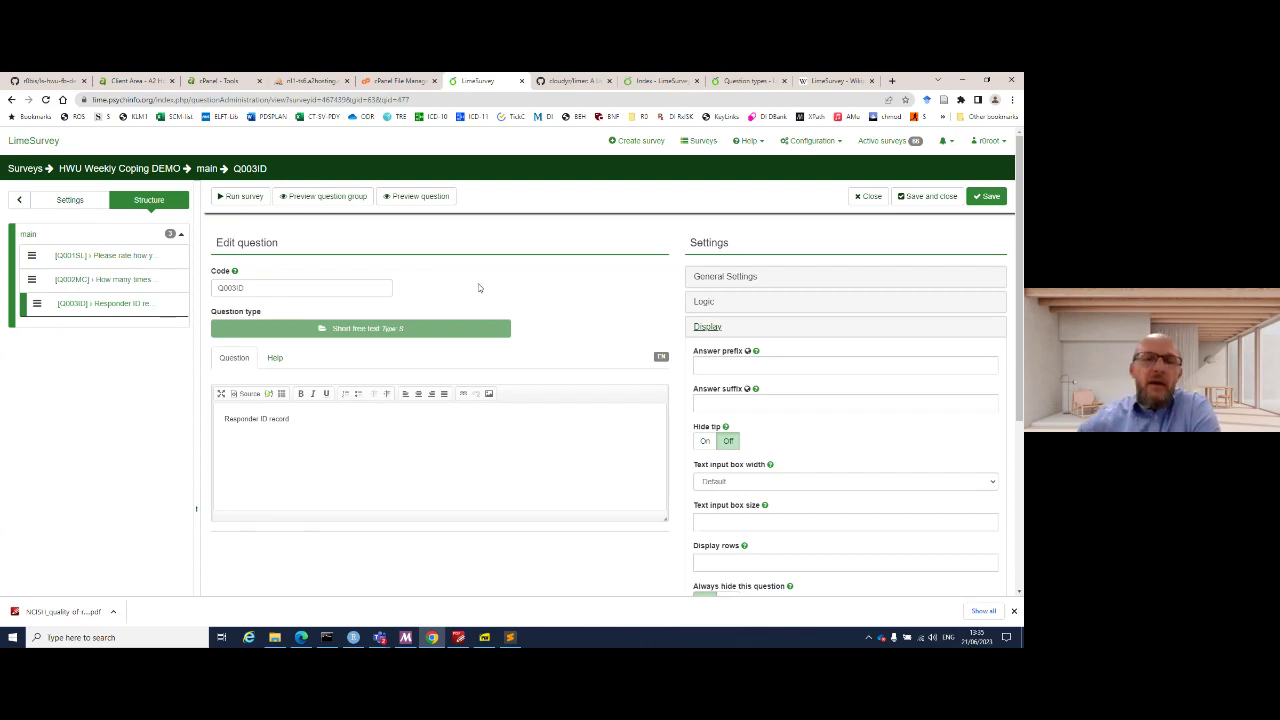
- Browse up to the src folder in File Explorer, then bring Chrome back to the front
{"action": "left_click", "coordinate": [275, 637]}
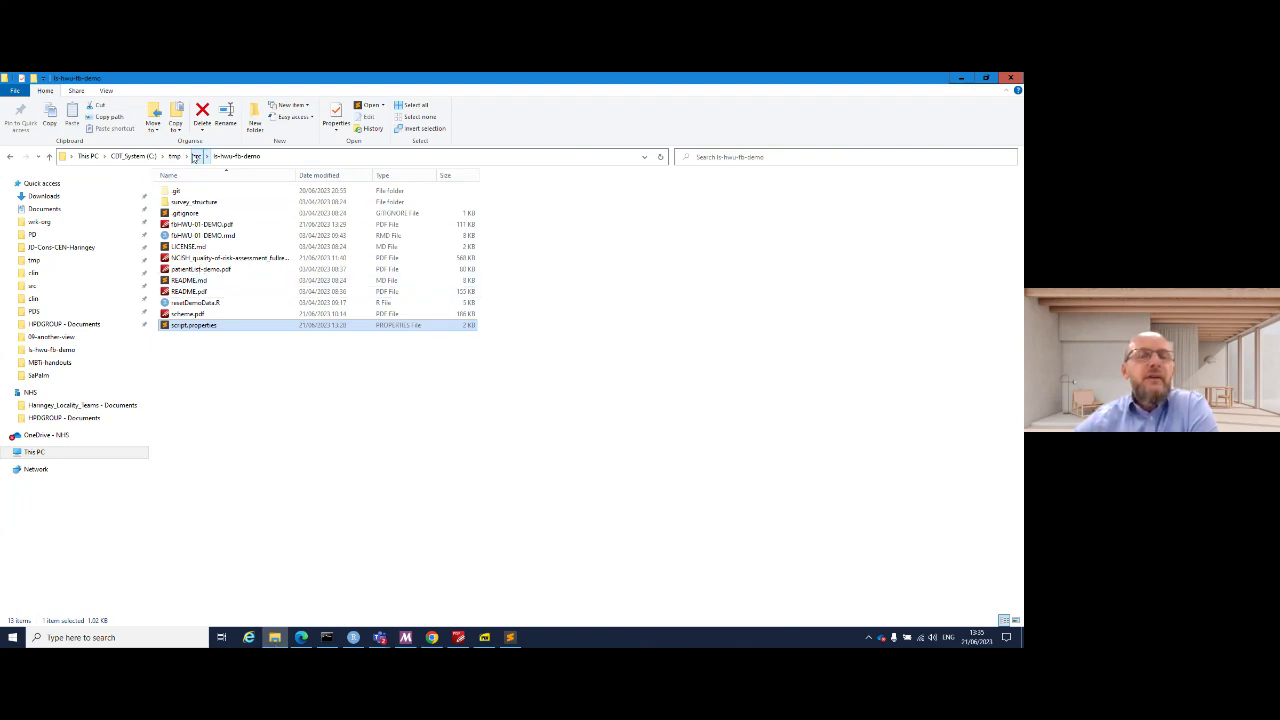
{"action": "left_click", "coordinate": [196, 158]}
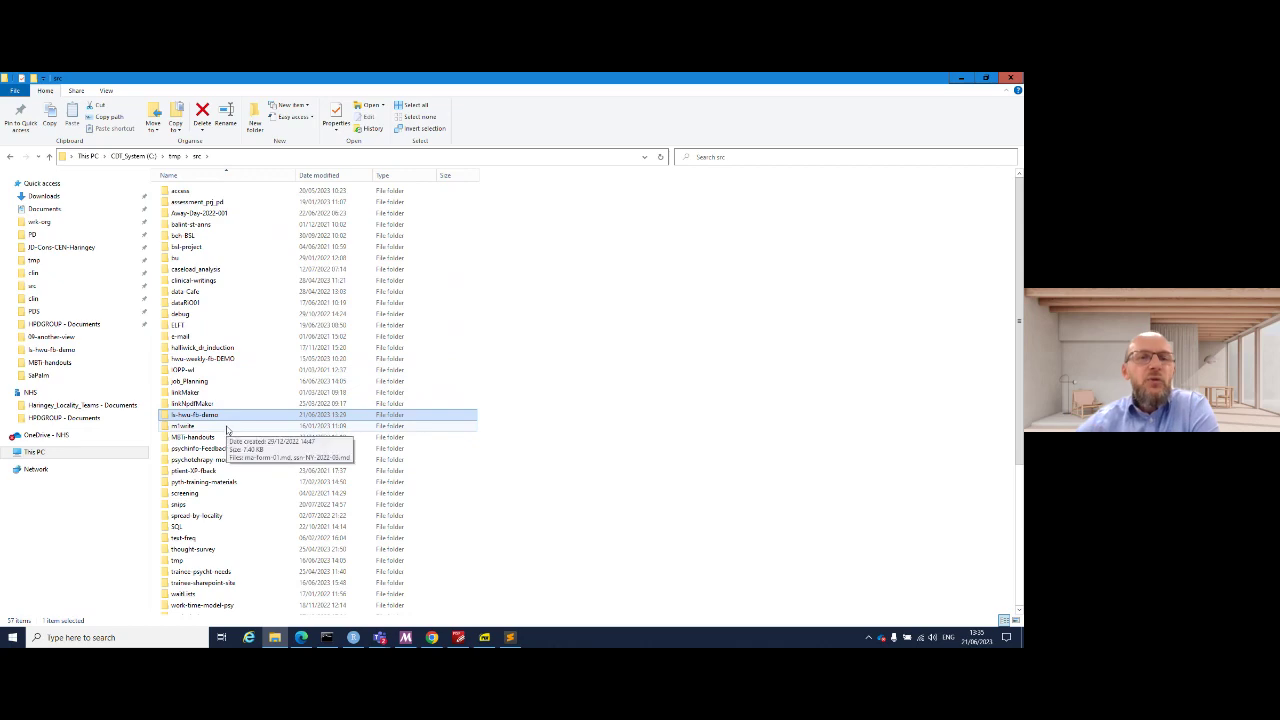
{"action": "left_click", "coordinate": [433, 638]}
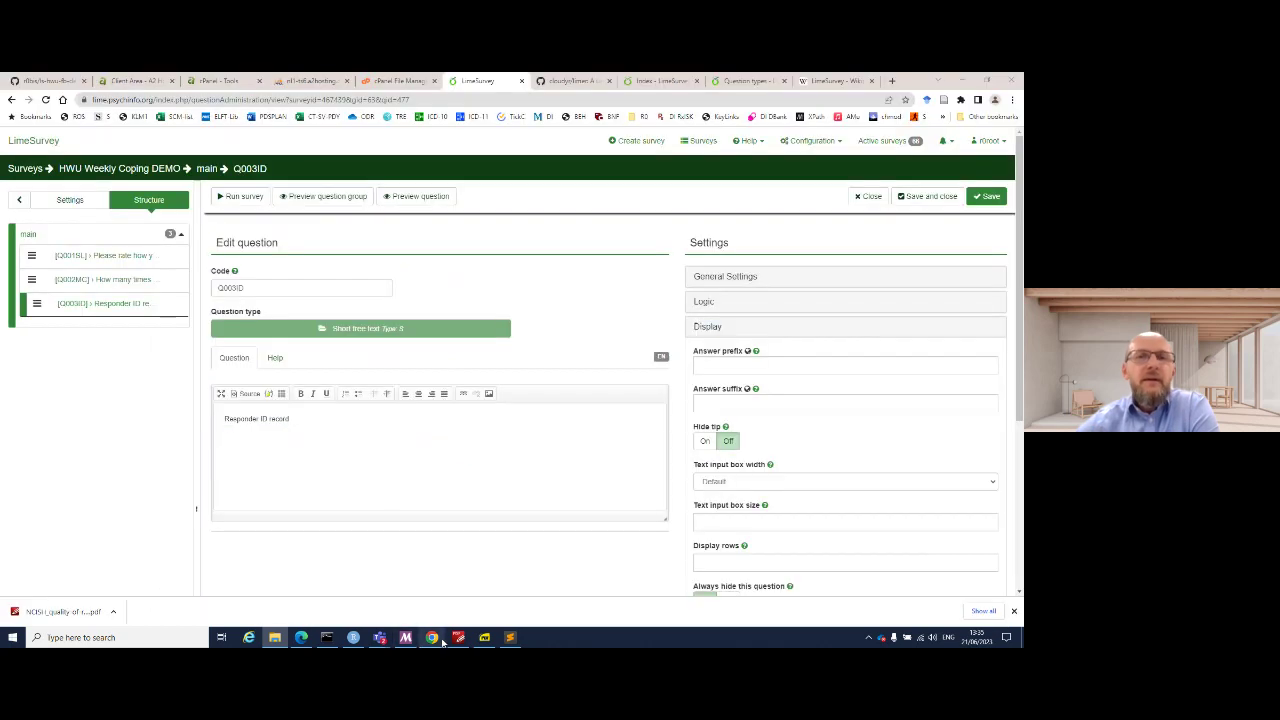
- Load psychinfo.org in the browser, correcting the misspelt 'psyhinfo.org' address
{"action": "left_click", "coordinate": [850, 79]}
{"action": "left_click", "coordinate": [813, 97]}
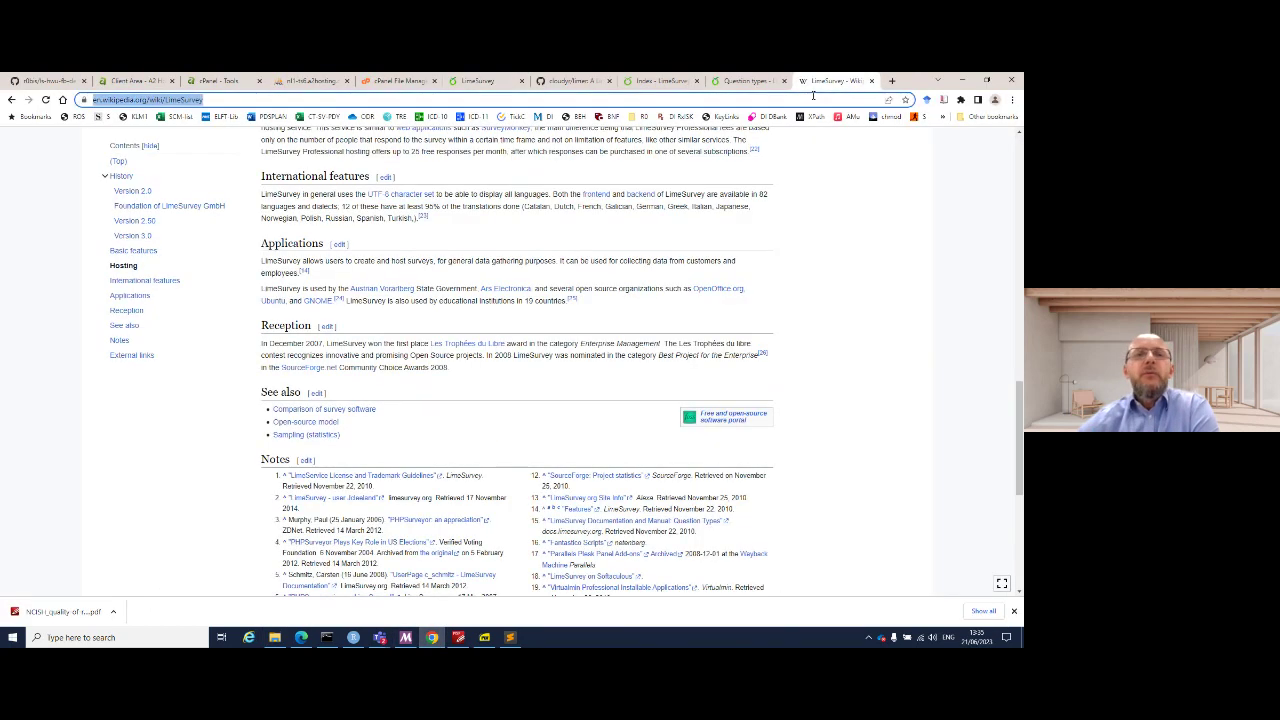
{"action": "type", "text": "psyhi"}
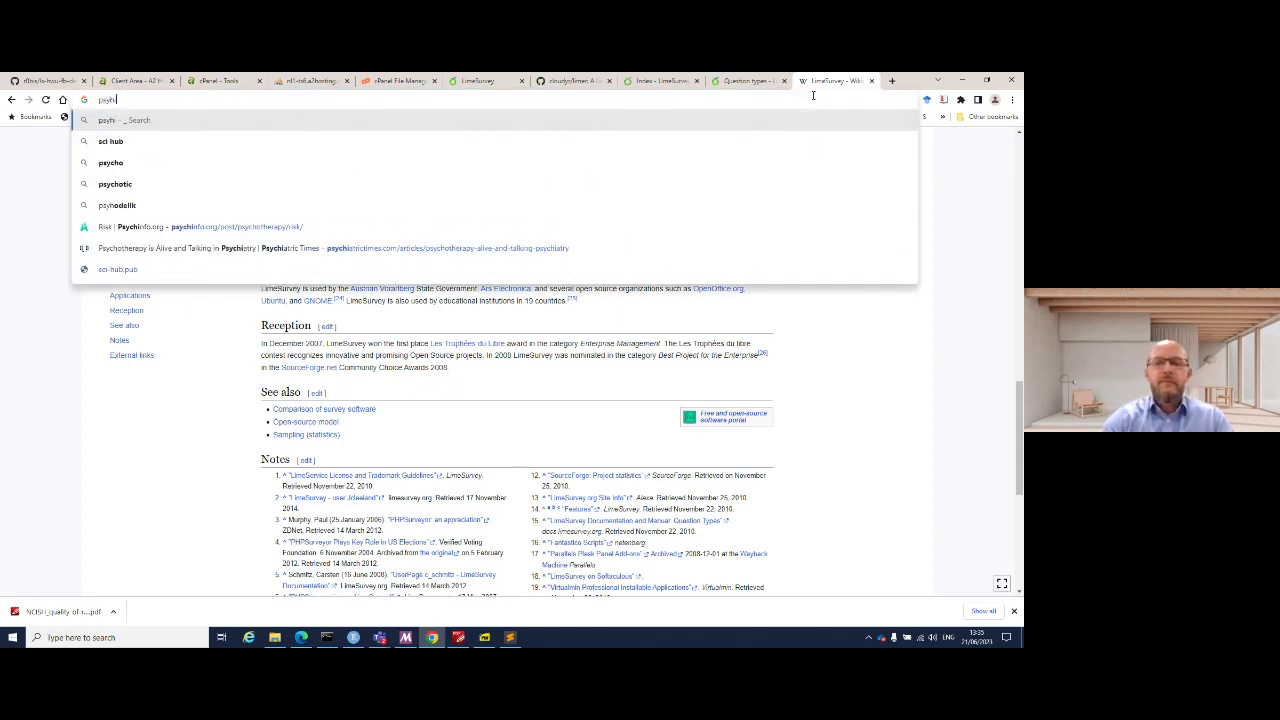
{"action": "type", "text": "nfo.org"}
{"action": "key", "text": "Return"}
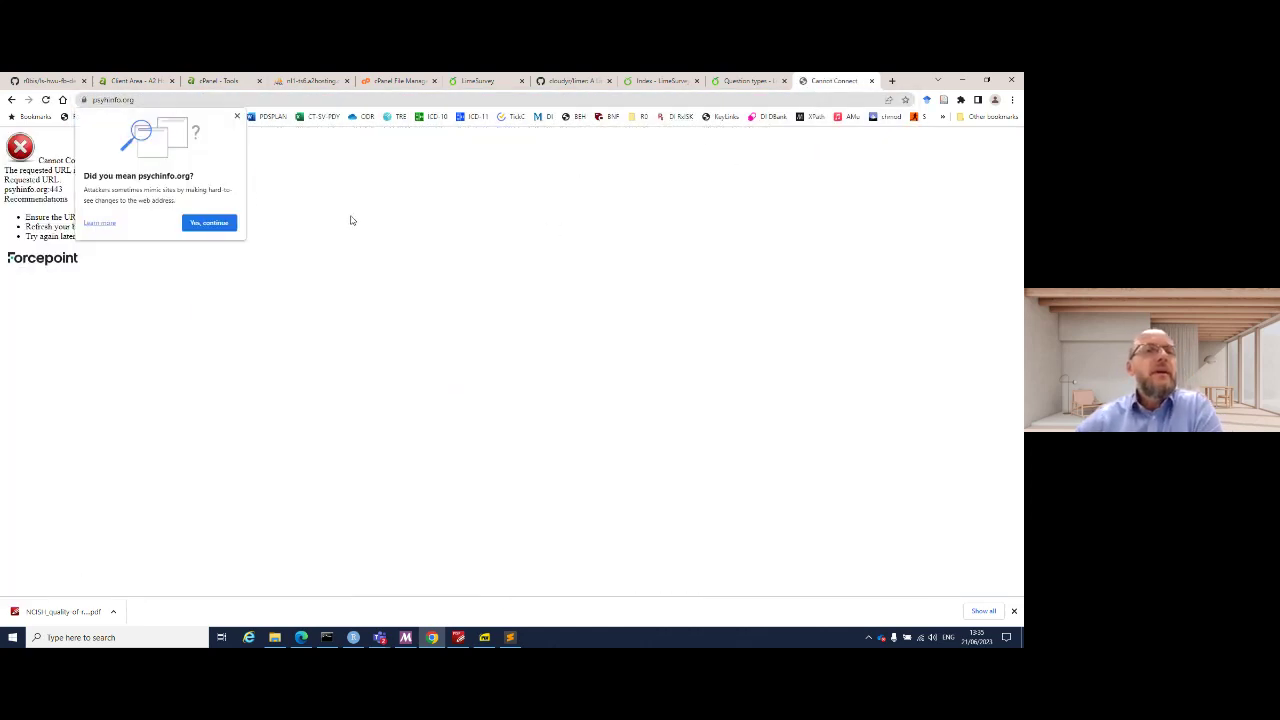
{"action": "left_click", "coordinate": [110, 99]}
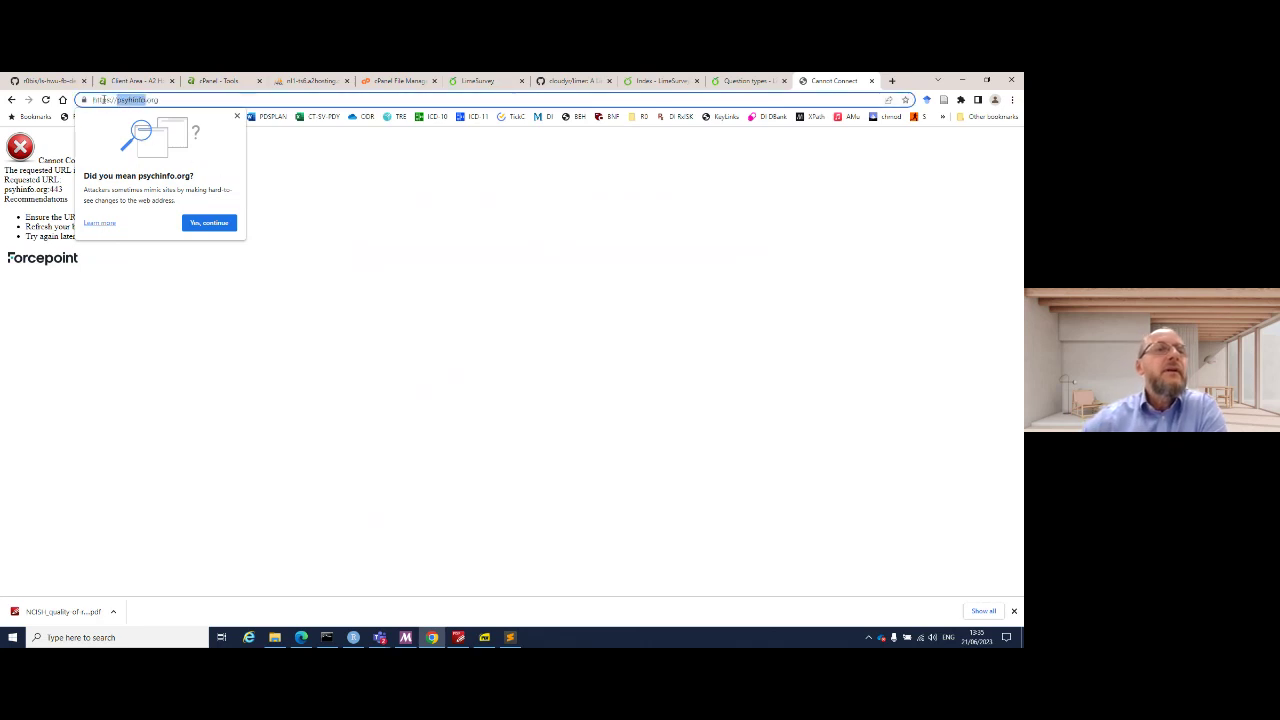
{"action": "left_click", "coordinate": [130, 99]}
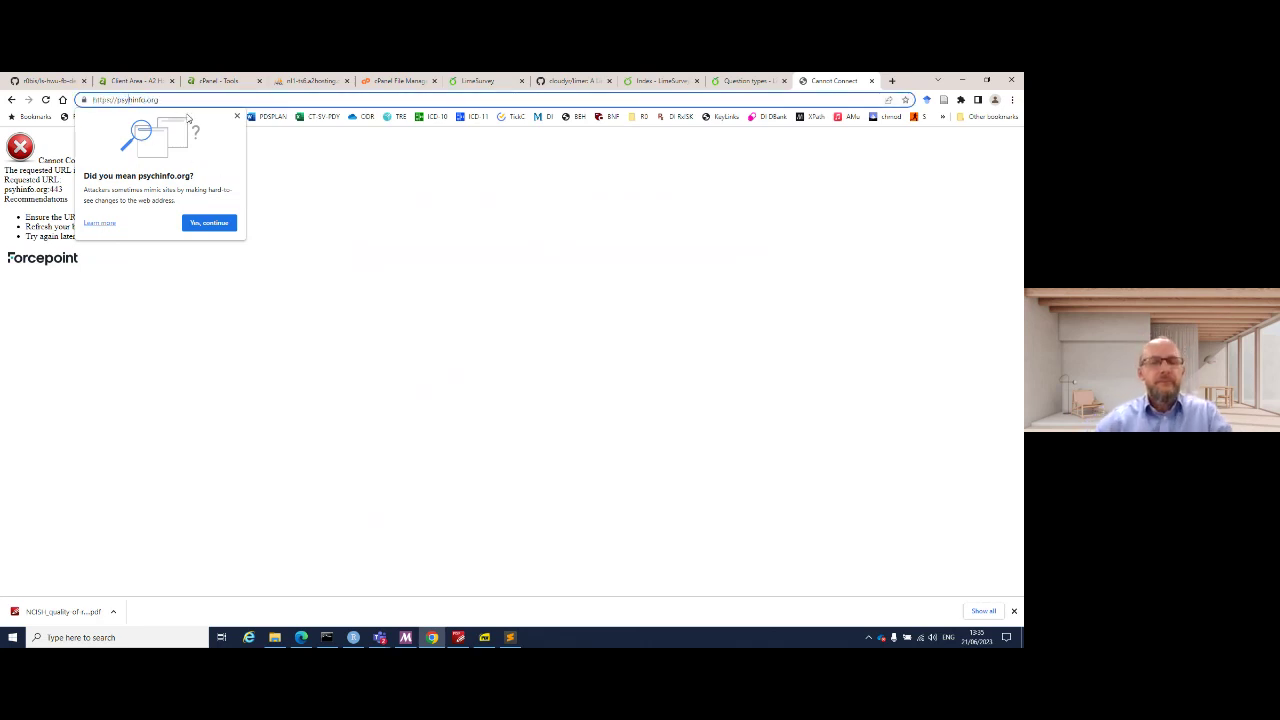
{"action": "type", "text": "c"}
{"action": "key", "text": "Return"}
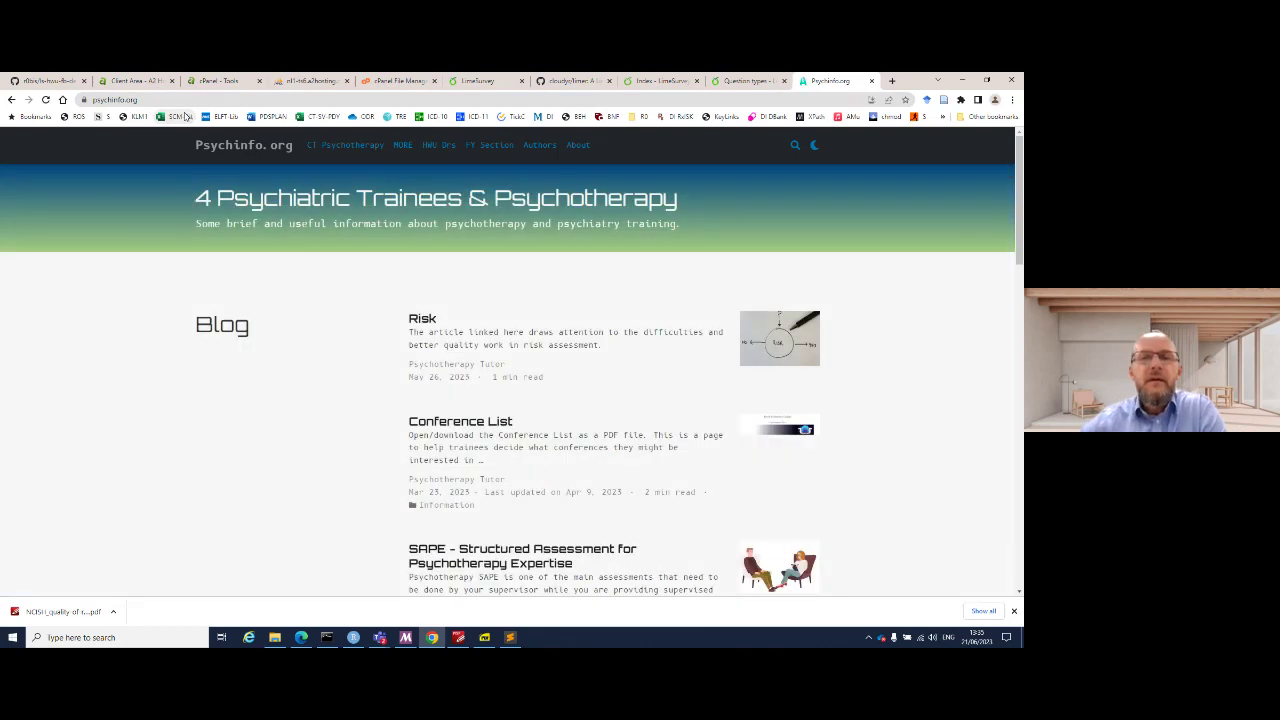
- Open the CT Psychotherapy psychodynamic literature article and its 'Please ask questions' LimeSurvey form
{"action": "scroll", "coordinate": [414, 378], "scroll_direction": "down", "scroll_amount": 4}
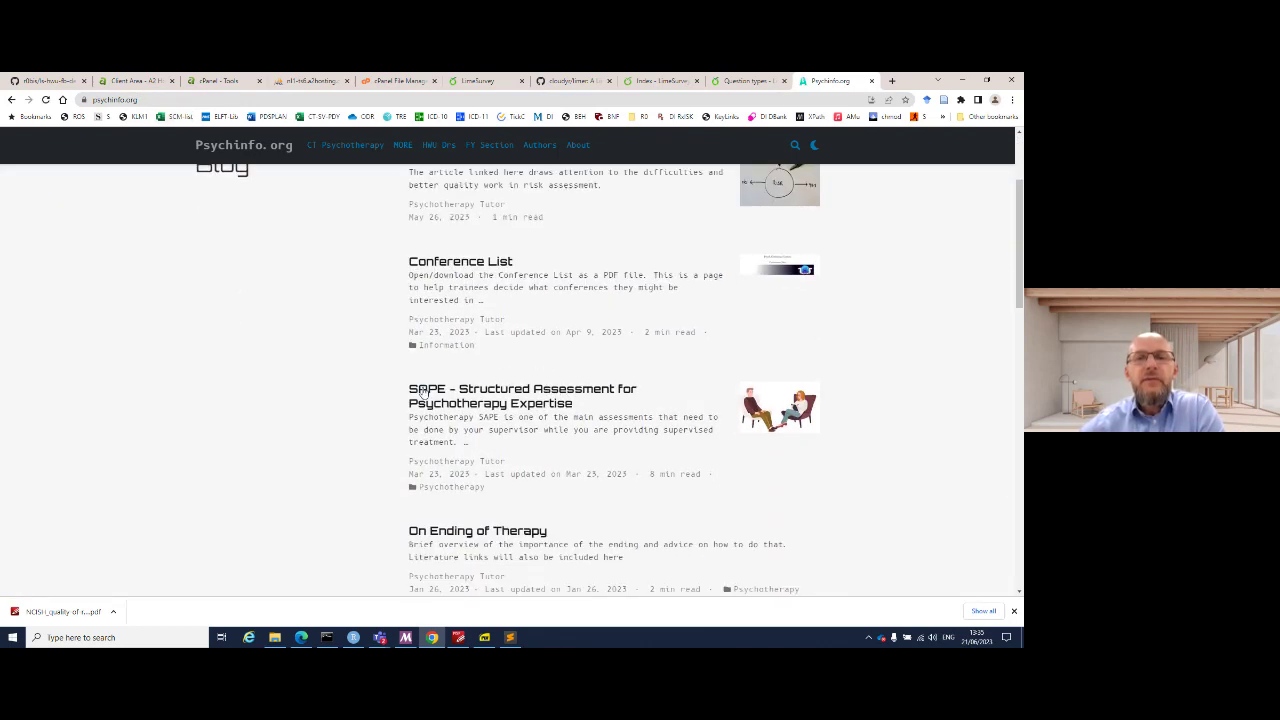
{"action": "scroll", "coordinate": [310, 232], "scroll_direction": "up", "scroll_amount": 4}
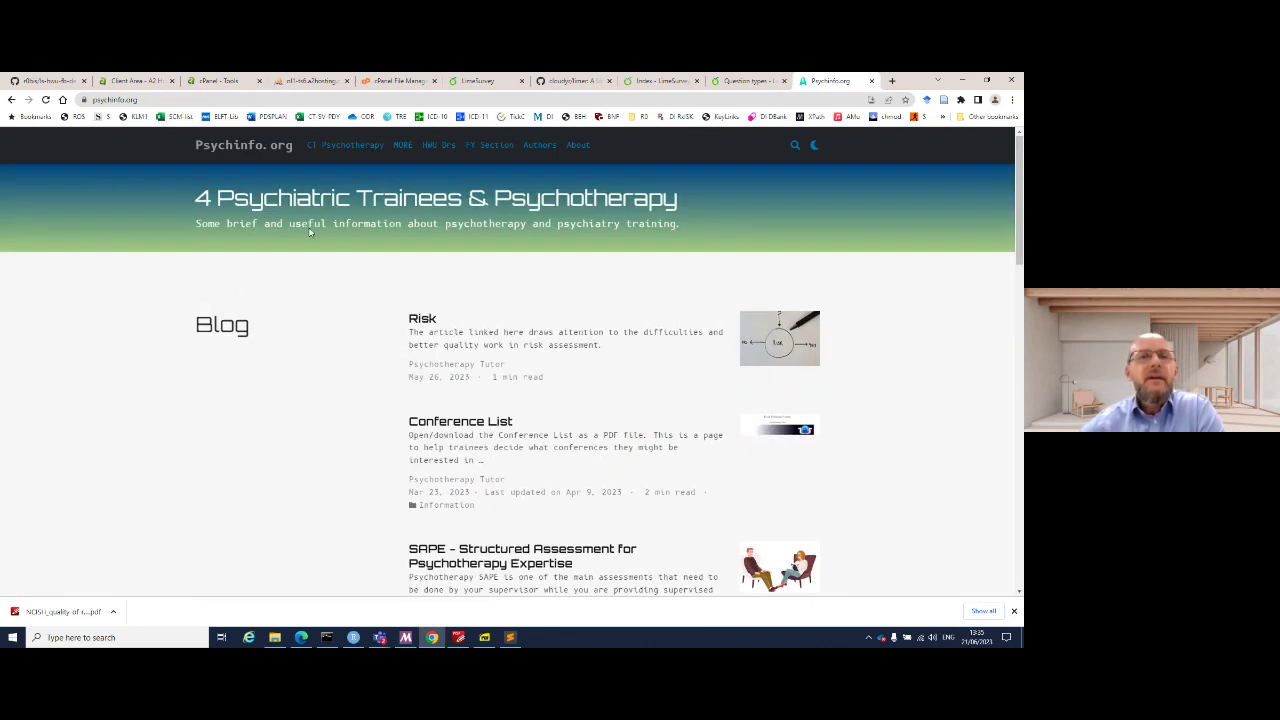
{"action": "left_click", "coordinate": [345, 155]}
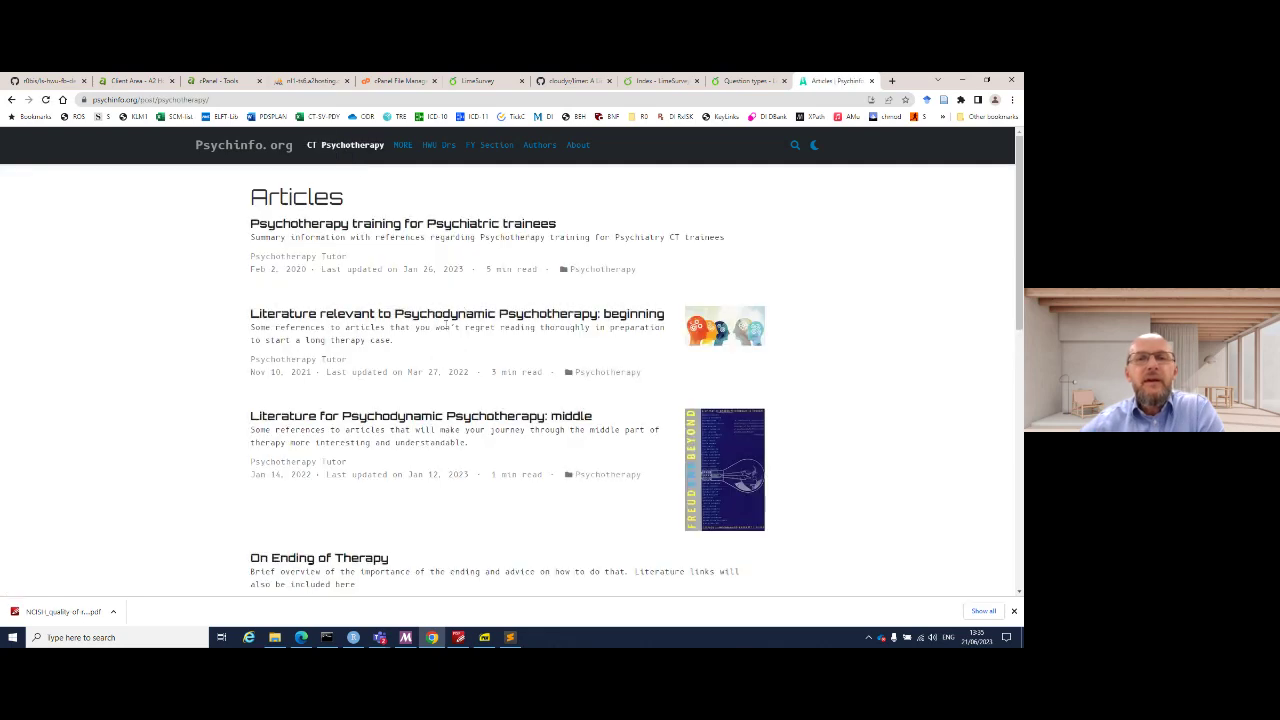
{"action": "left_click", "coordinate": [452, 314]}
{"action": "scroll", "coordinate": [604, 426], "scroll_direction": "down", "scroll_amount": 10}
{"action": "scroll", "coordinate": [604, 426], "scroll_direction": "down", "scroll_amount": 2}
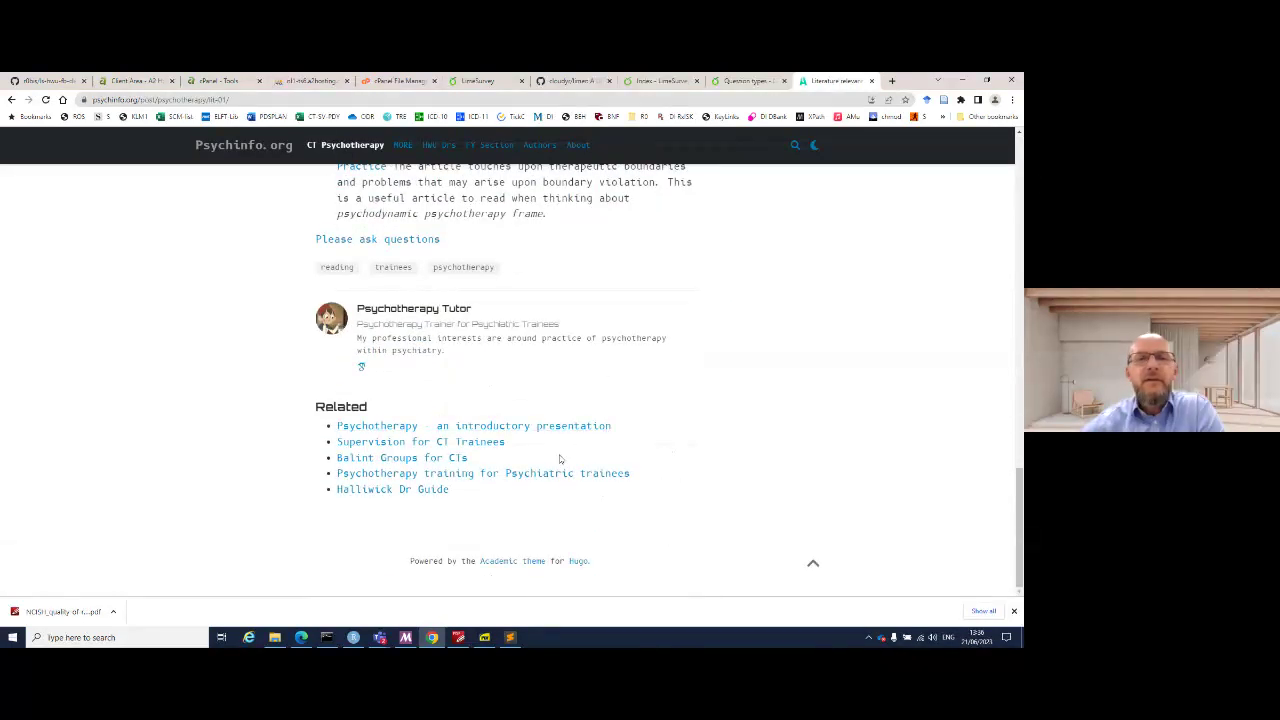
{"action": "left_click", "coordinate": [395, 243]}
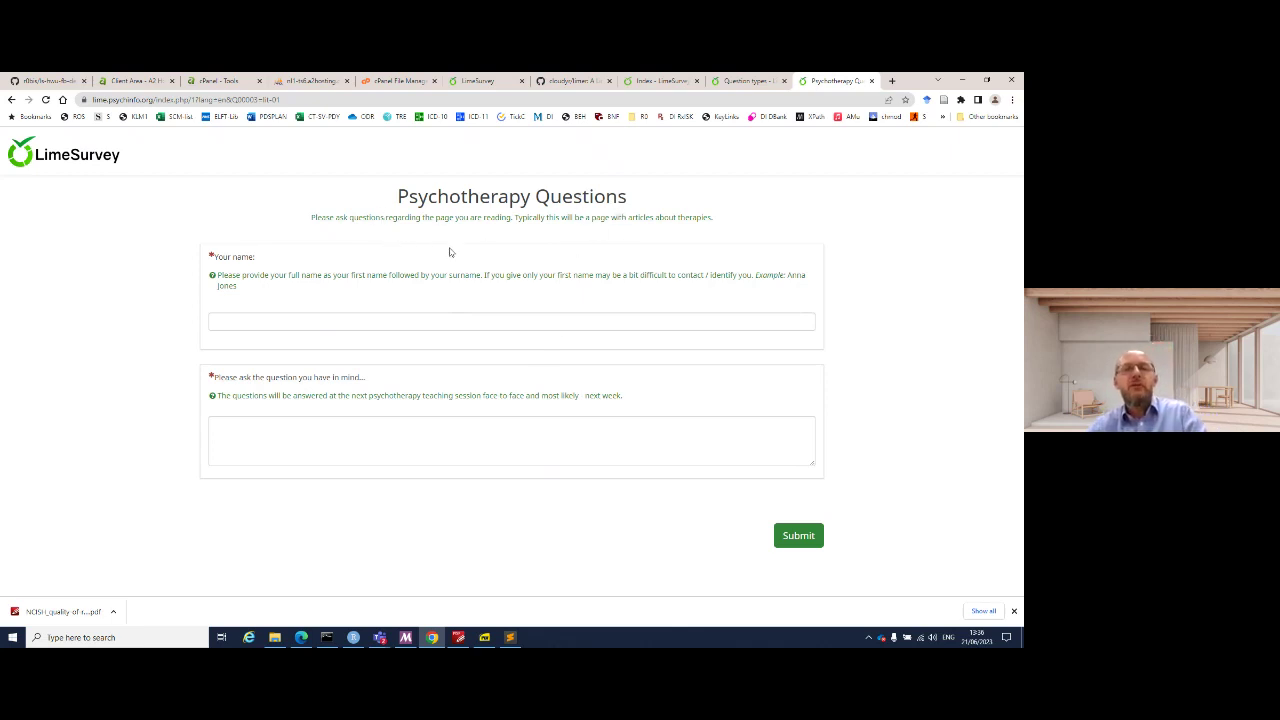
{"action": "key", "text": "alt+Tab"}
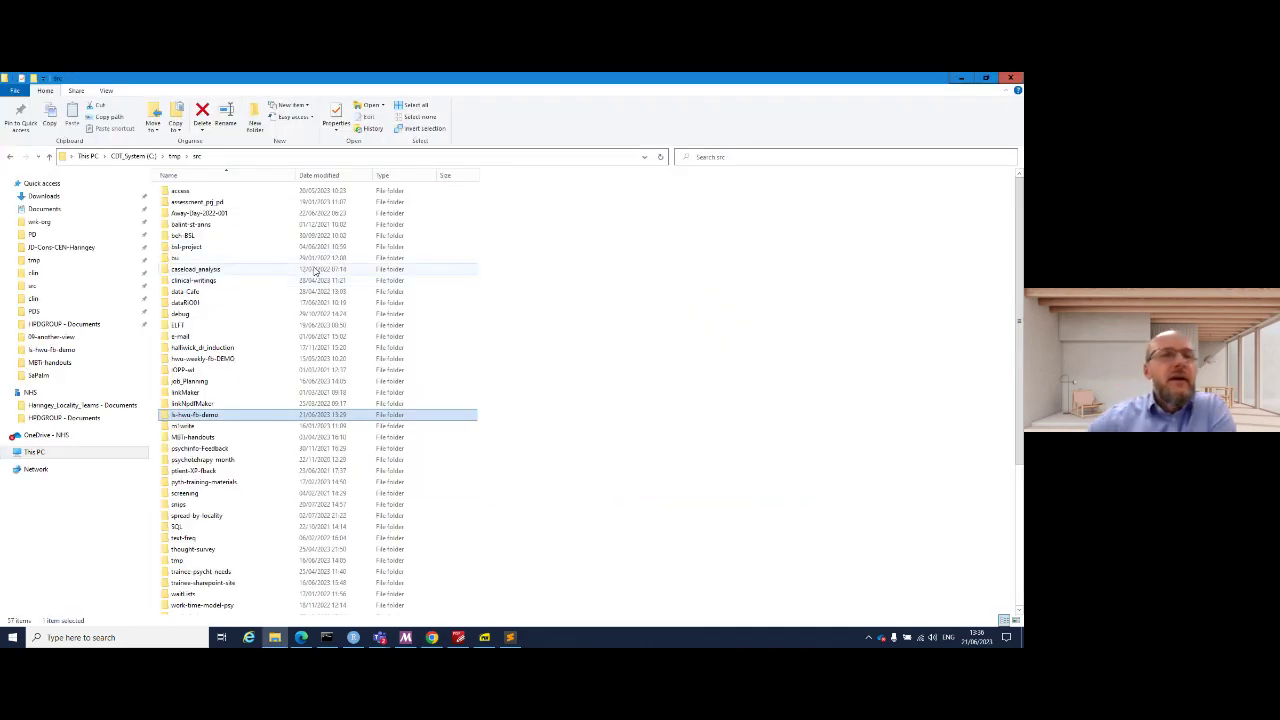
{"action": "scroll", "coordinate": [257, 457], "scroll_direction": "down", "scroll_amount": 3}
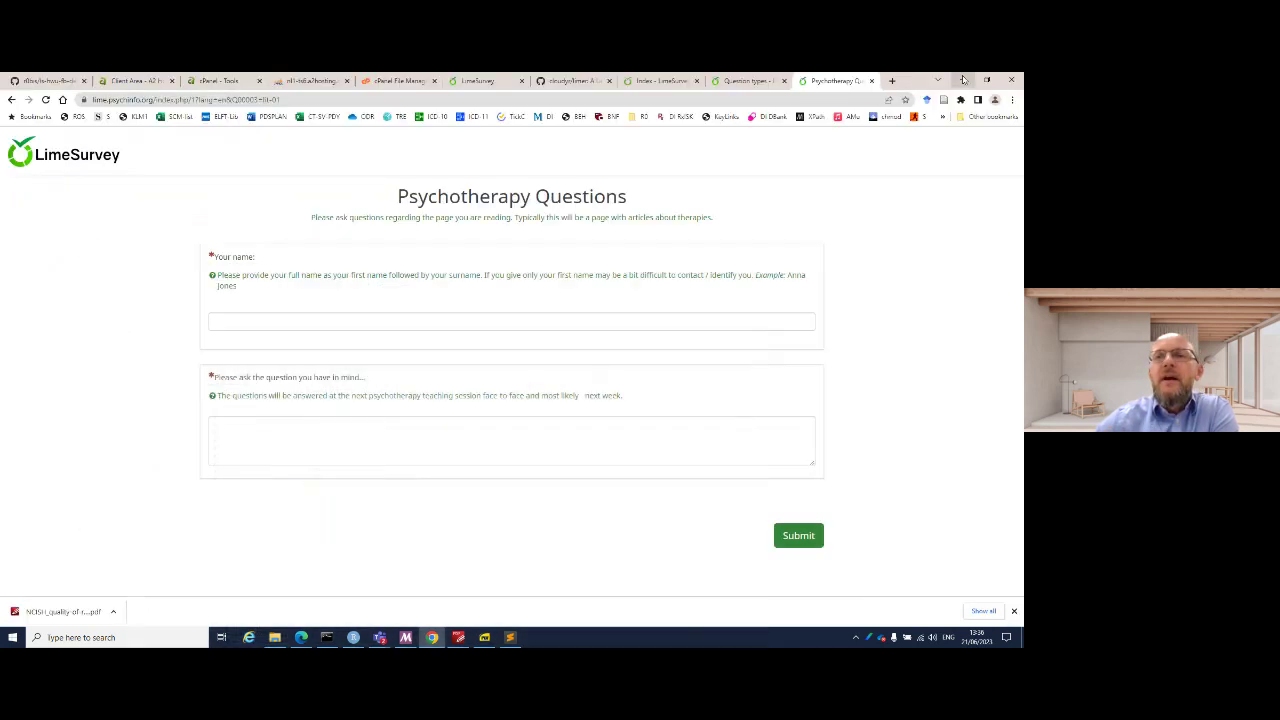
{"action": "left_click", "coordinate": [961, 78]}
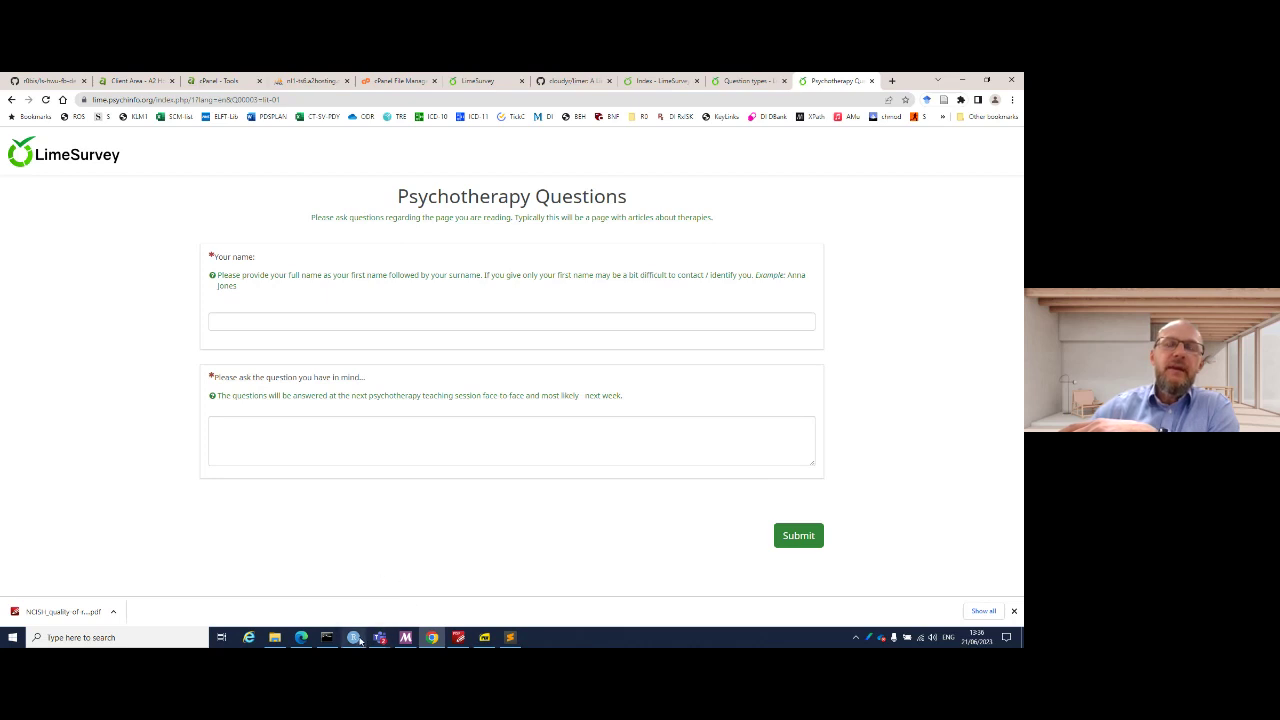
{"action": "mouse_move", "coordinate": [350, 641]}
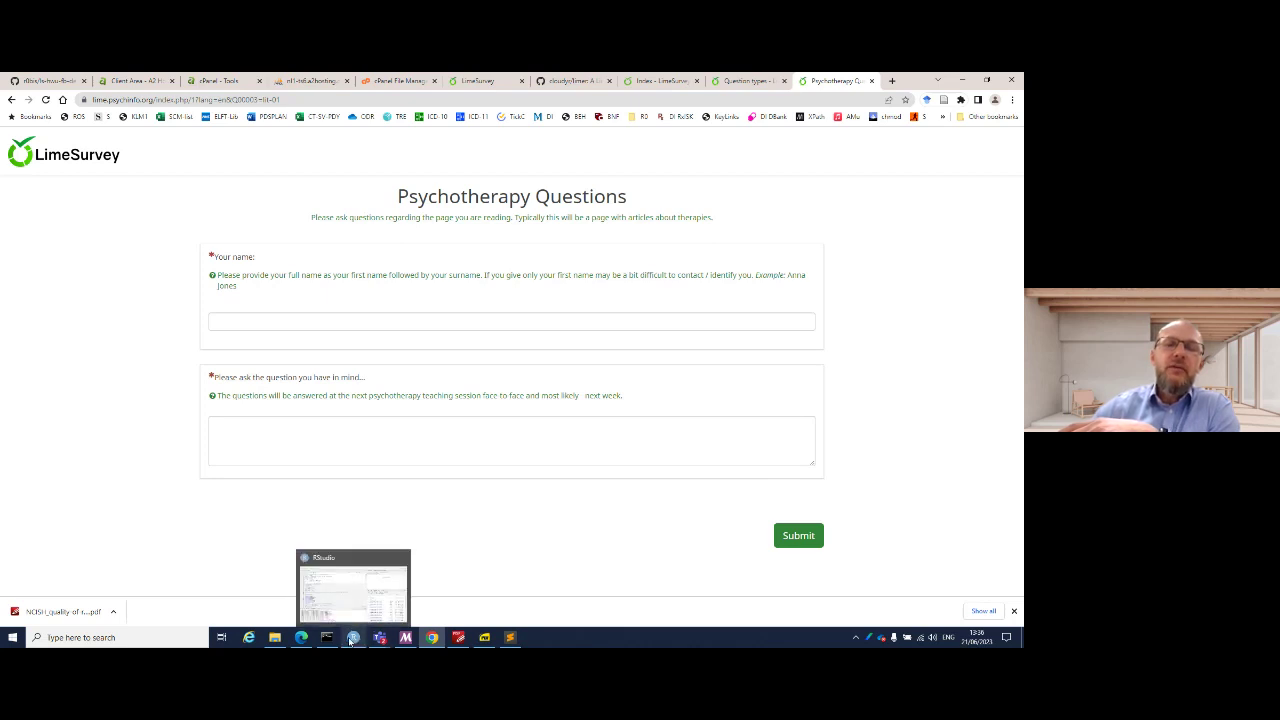
{"action": "mouse_move", "coordinate": [297, 640]}
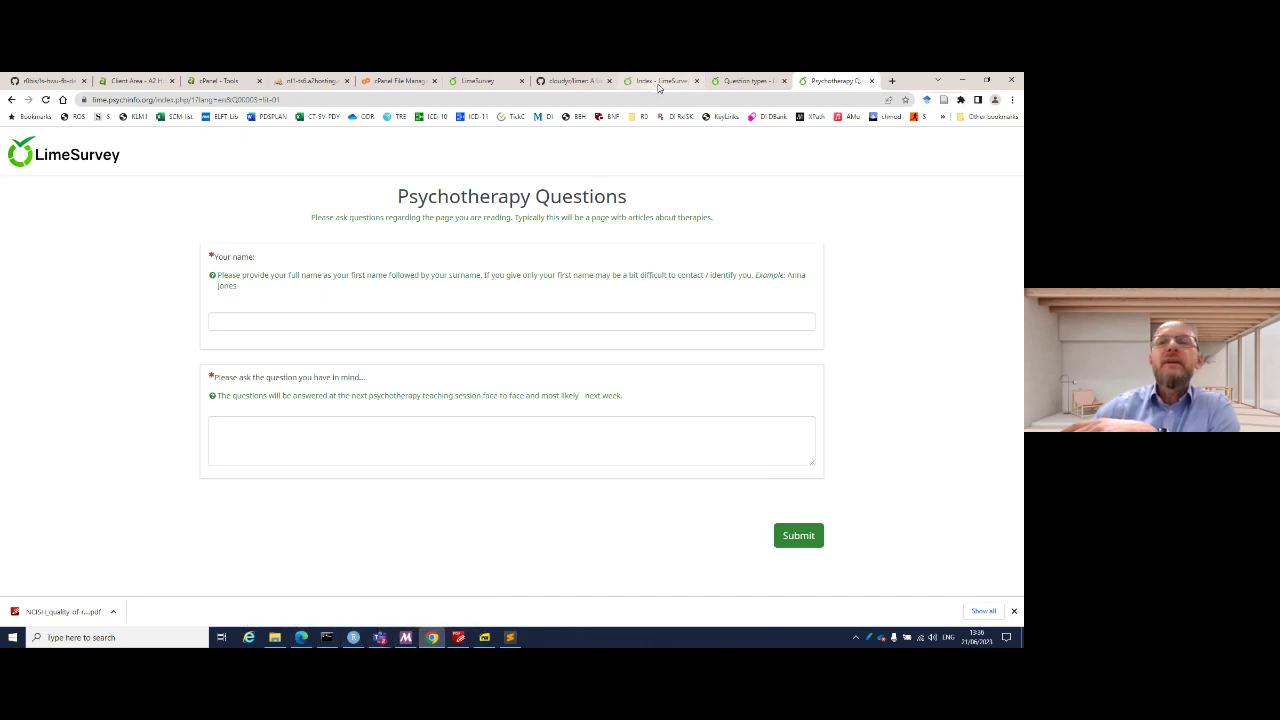
- Show the cloudyr/limer GitHub repository page, then bring the NHS-R Webinar: June 2023 meeting forward
{"action": "mouse_move", "coordinate": [68, 83]}
{"action": "left_click", "coordinate": [571, 81]}
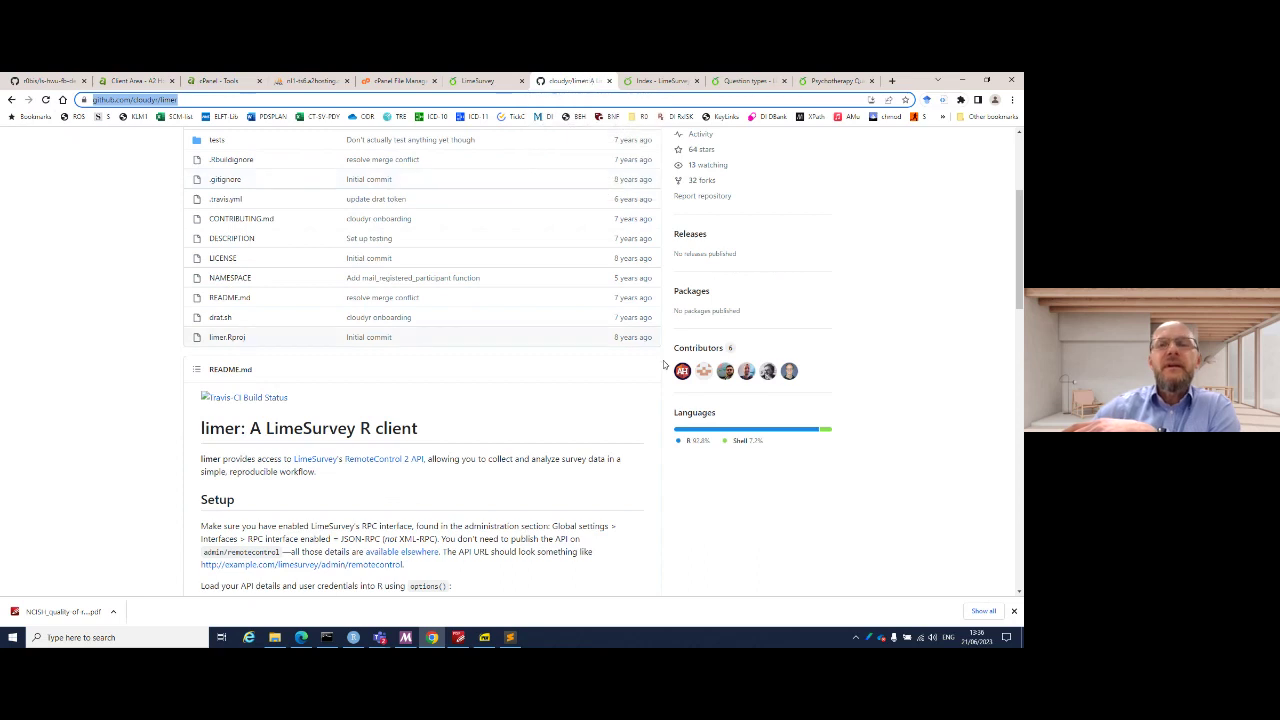
{"action": "scroll", "coordinate": [663, 364], "scroll_direction": "up", "scroll_amount": 3}
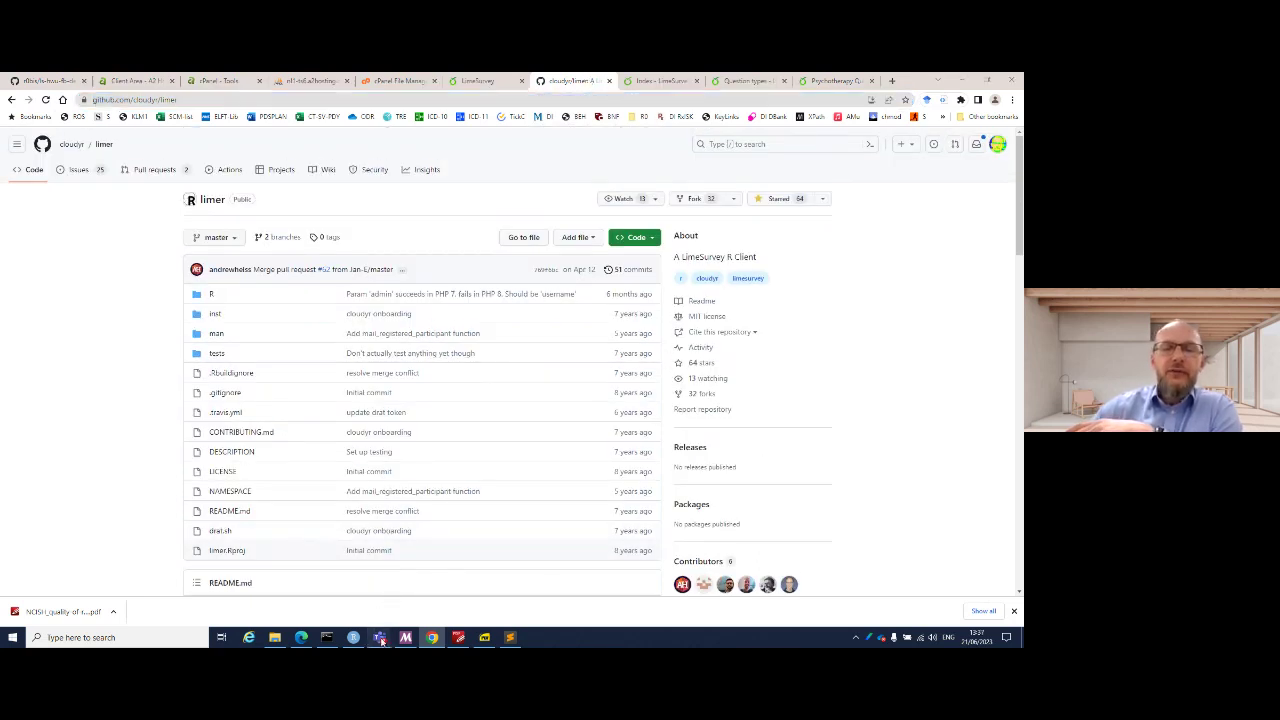
{"action": "left_click", "coordinate": [428, 582]}
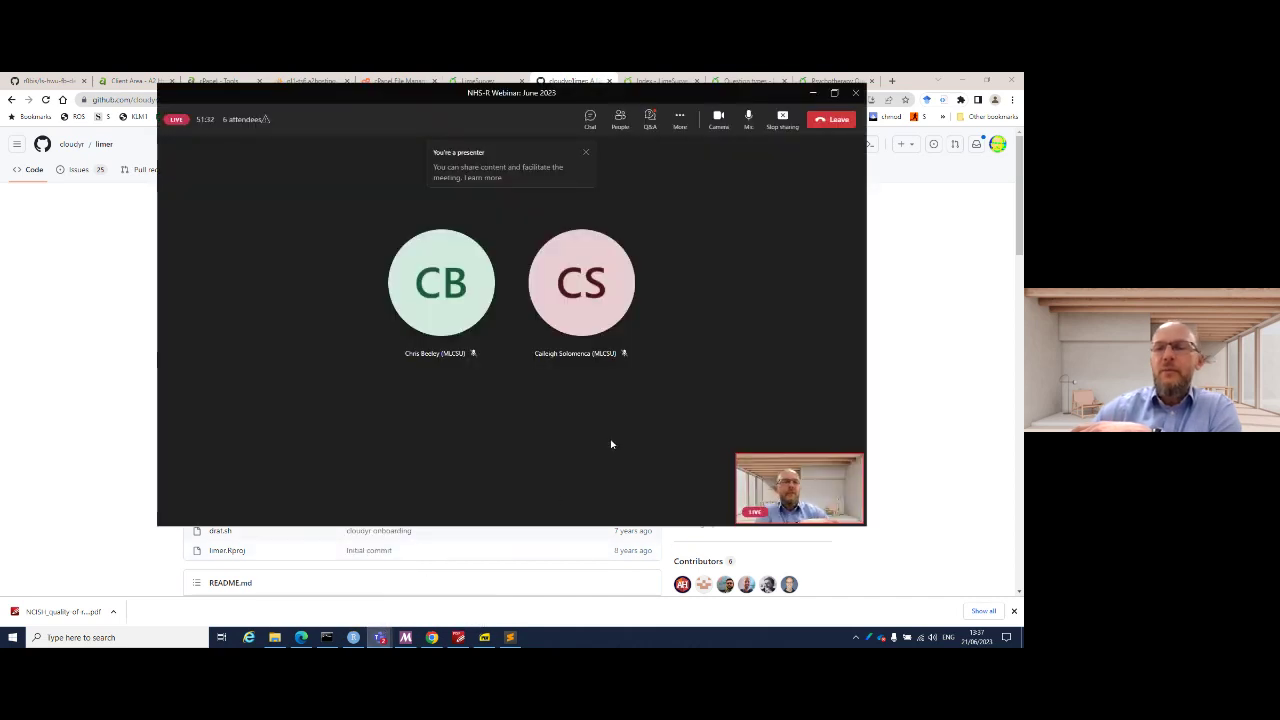
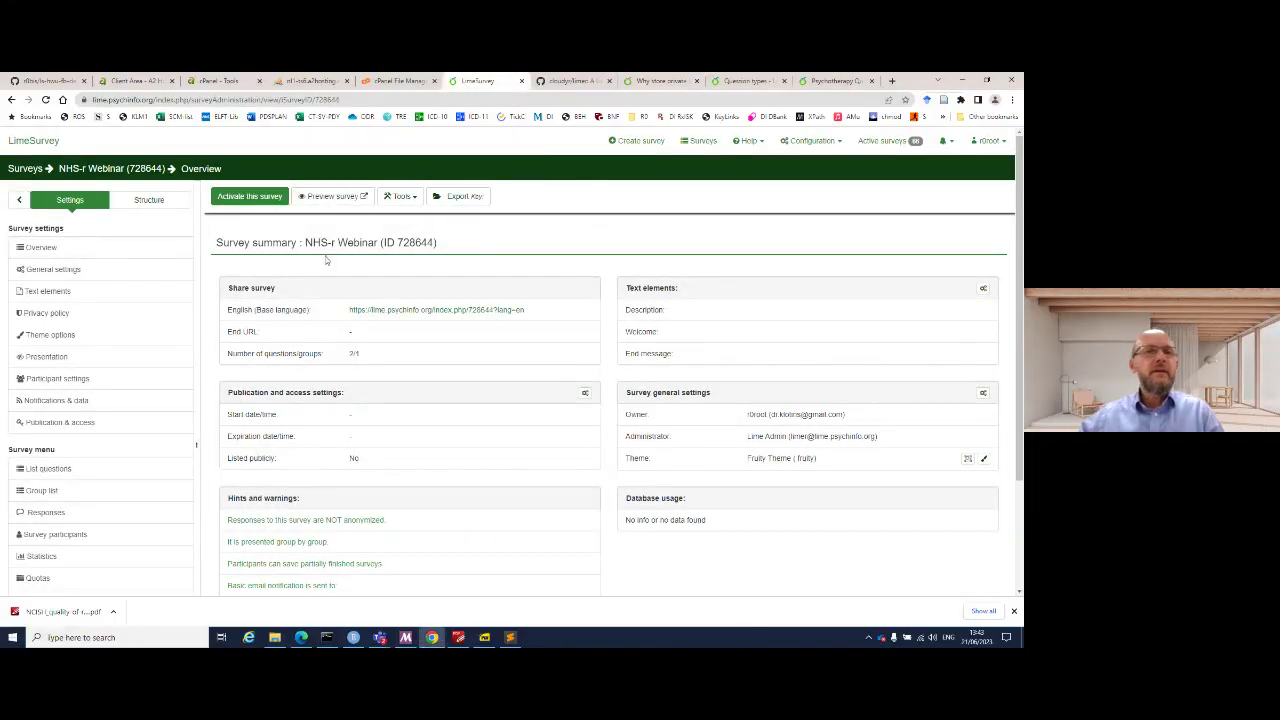
- From the survey structure, open question G02Q02 'What would you like to say?' for editing
{"action": "left_click", "coordinate": [149, 200]}
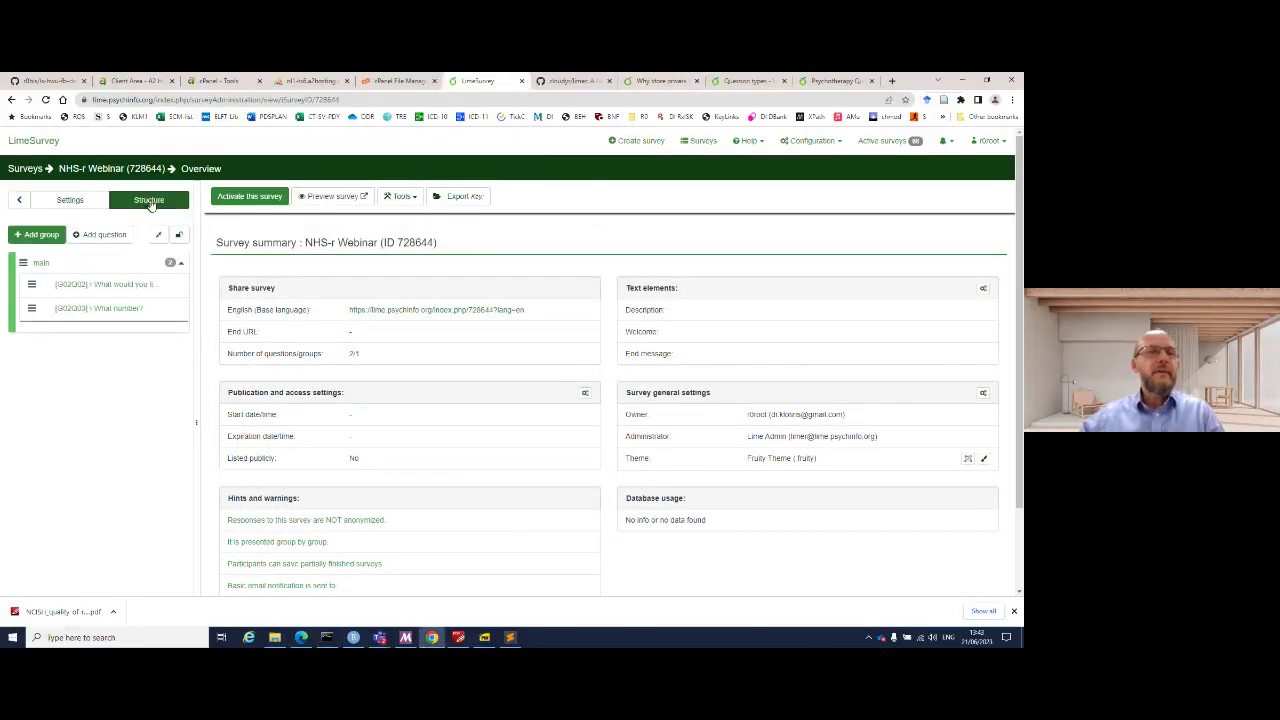
{"action": "left_click", "coordinate": [115, 309]}
{"action": "left_click", "coordinate": [115, 286]}
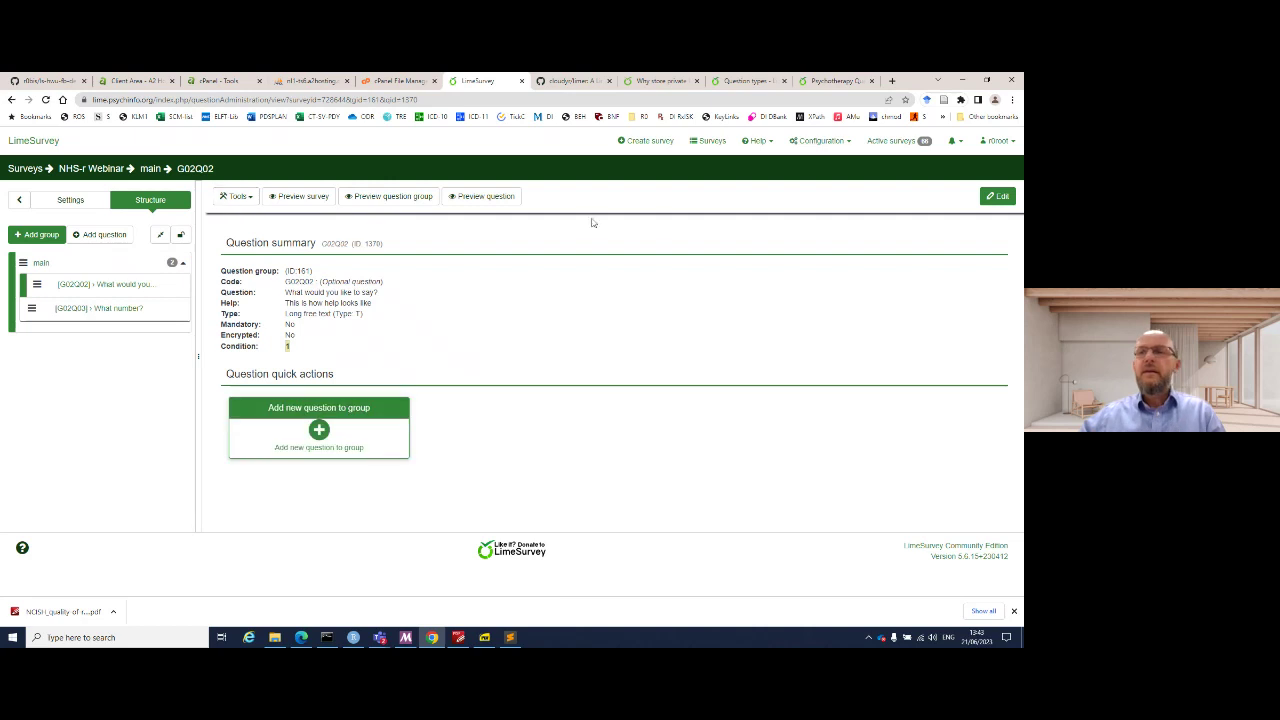
{"action": "left_click", "coordinate": [997, 196]}
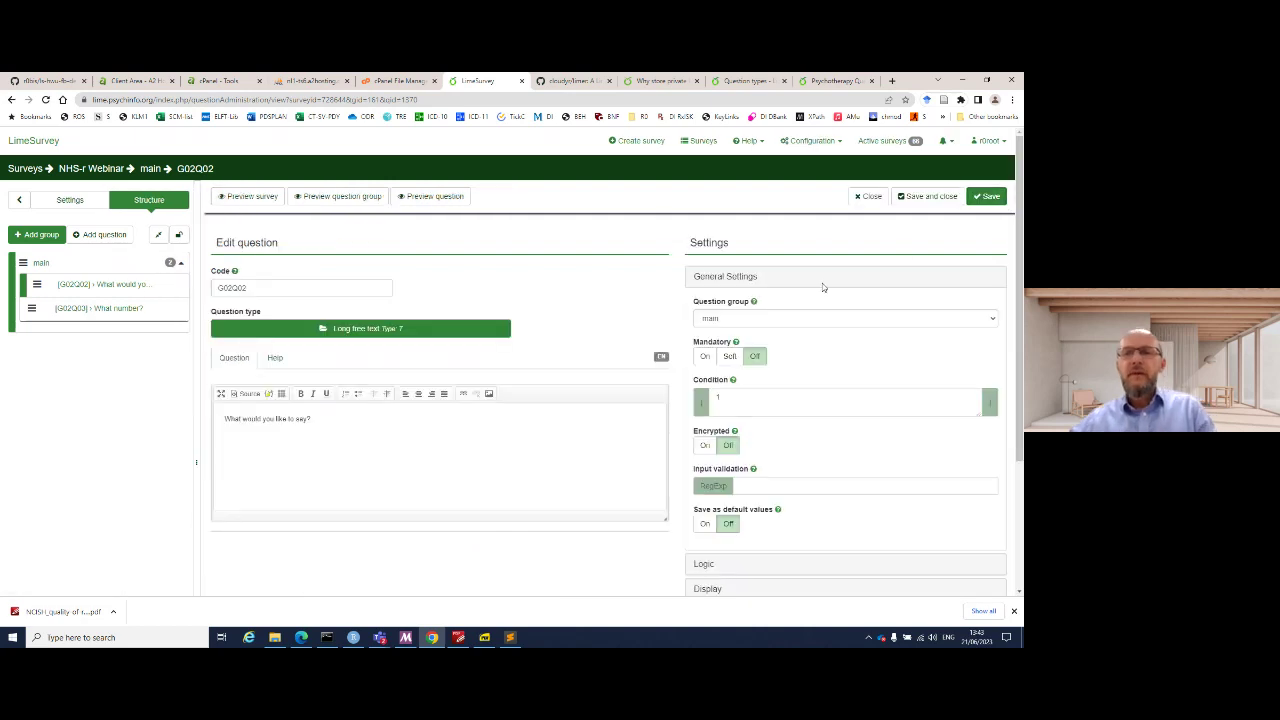
- Expand G02Q02's Other, Input, Display and General settings sections to review them
{"action": "scroll", "coordinate": [811, 294], "scroll_direction": "down", "scroll_amount": 1}
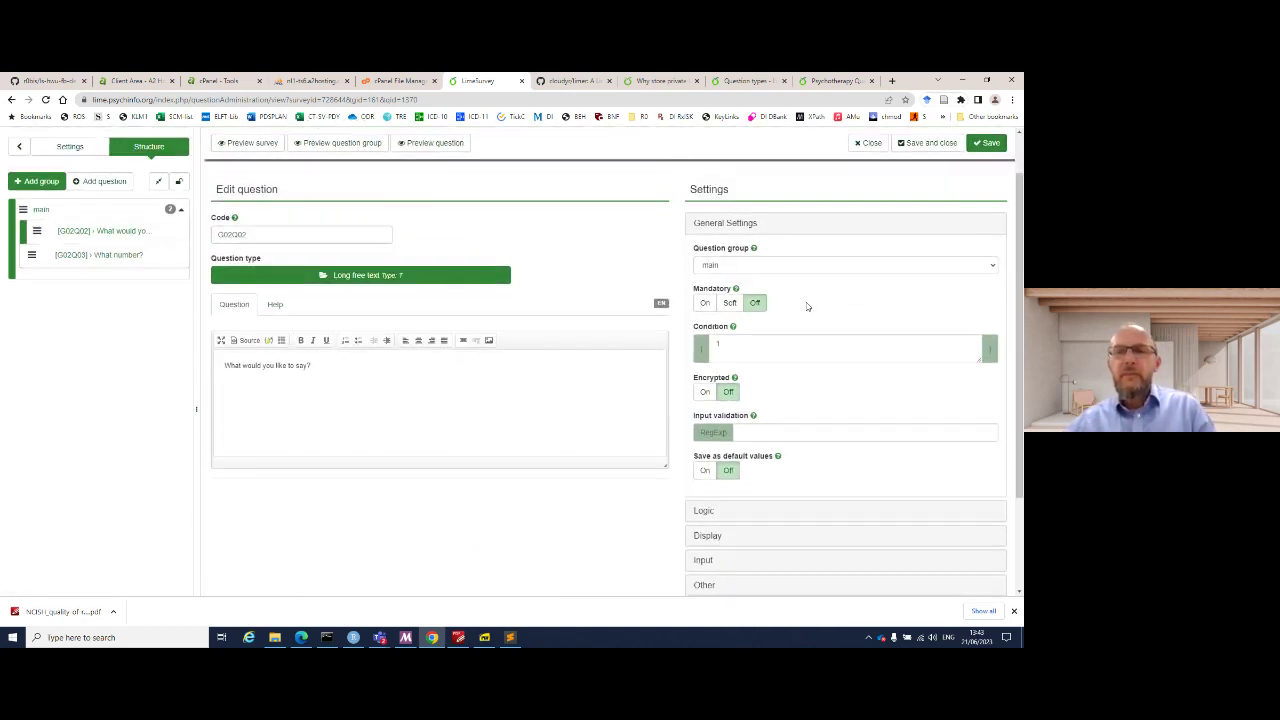
{"action": "scroll", "coordinate": [804, 329], "scroll_direction": "down", "scroll_amount": 2}
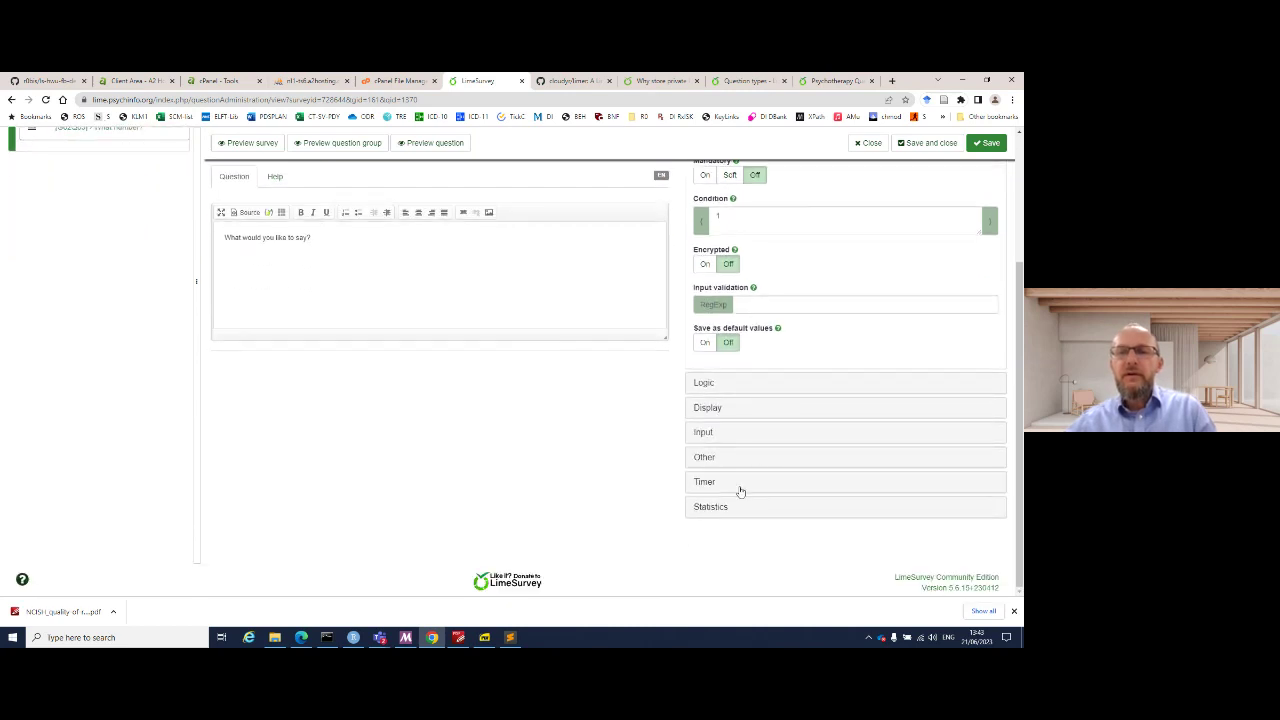
{"action": "left_click", "coordinate": [709, 458]}
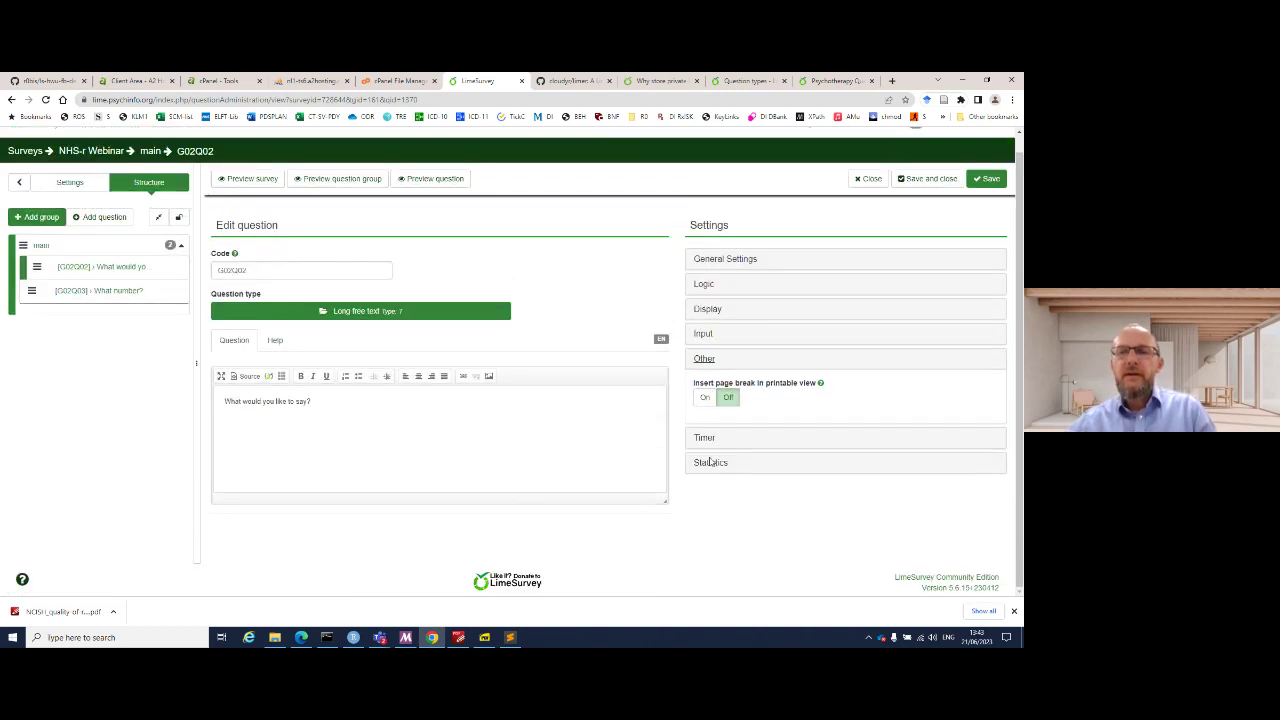
{"action": "left_click", "coordinate": [703, 334]}
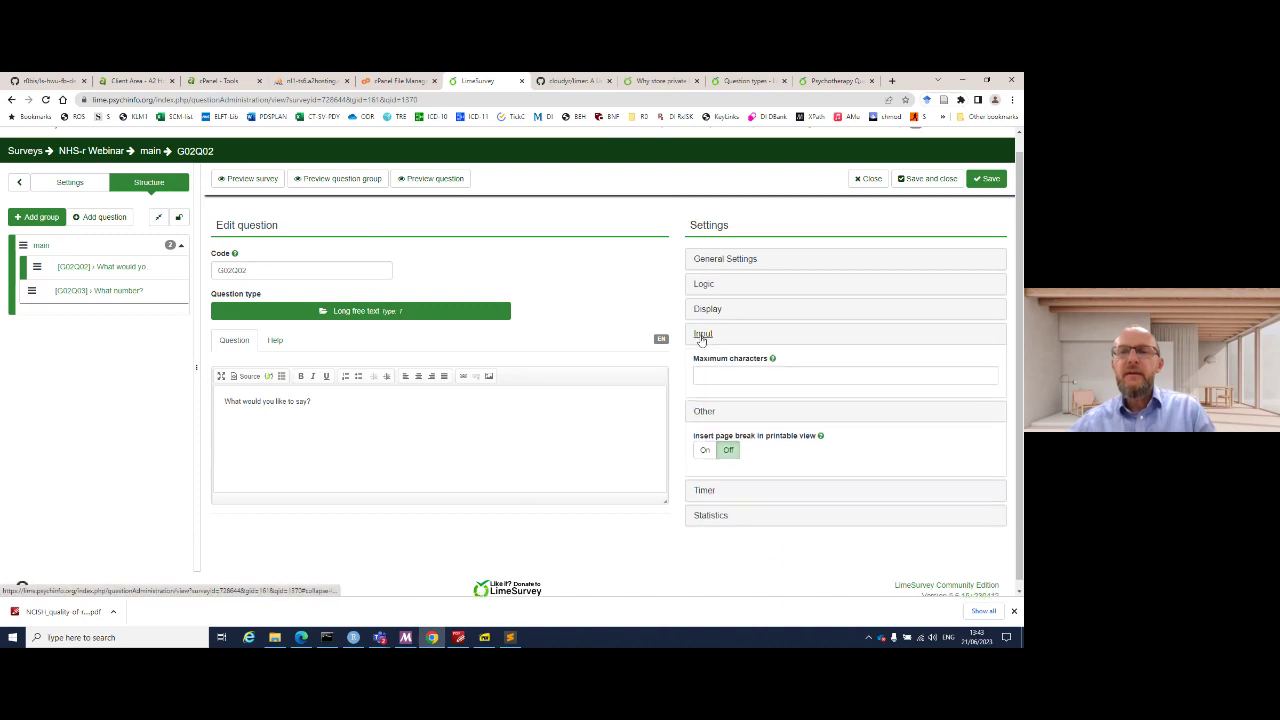
{"action": "left_click", "coordinate": [705, 310]}
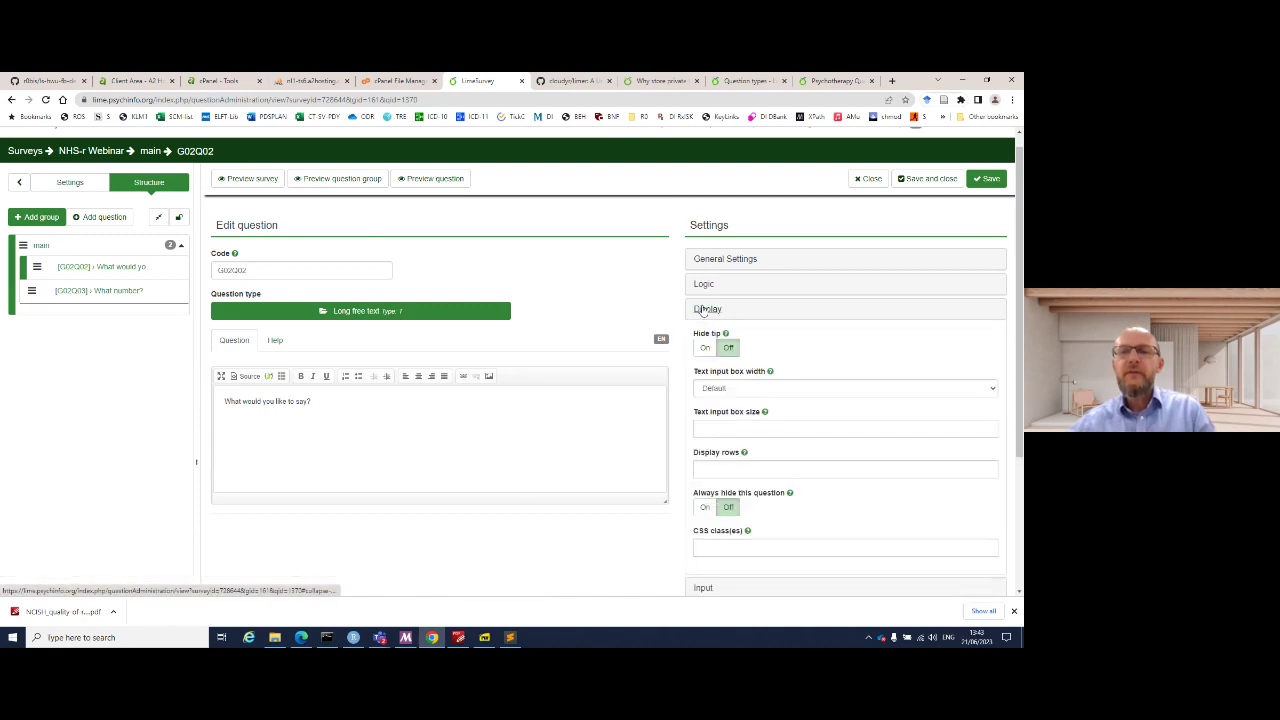
{"action": "left_click", "coordinate": [716, 260]}
{"action": "scroll", "coordinate": [720, 270], "scroll_direction": "down", "scroll_amount": 3}
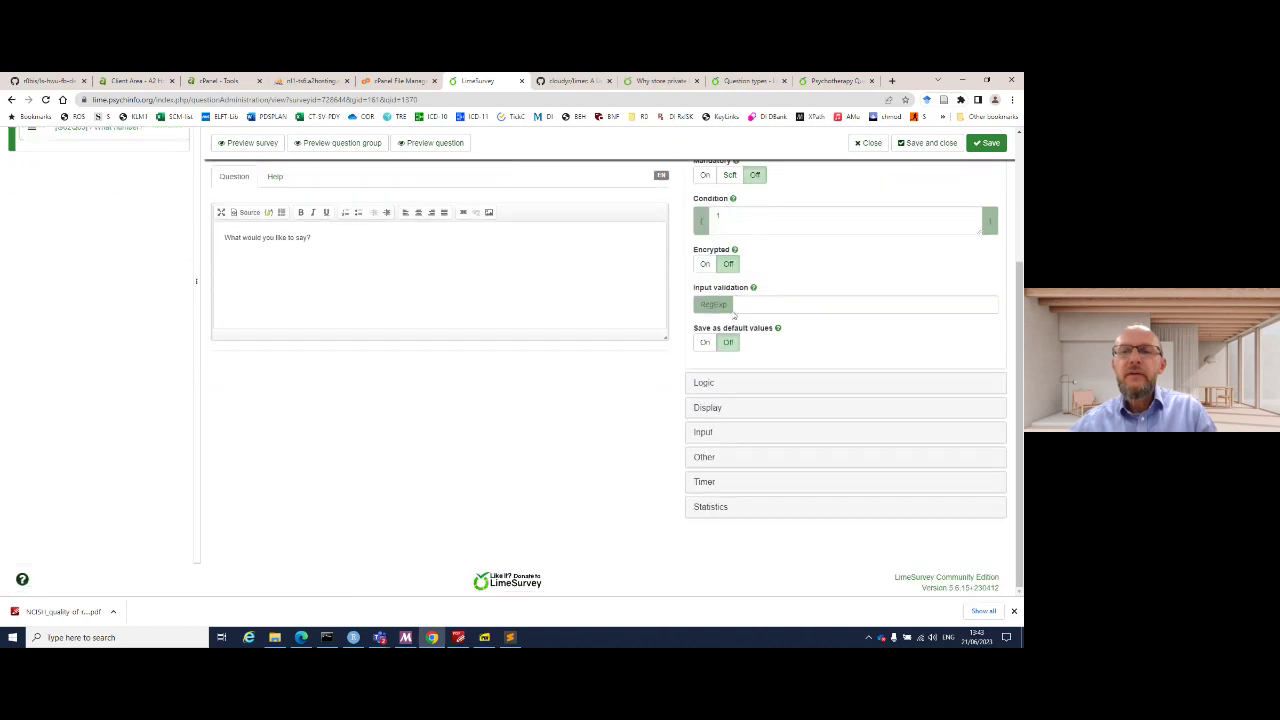
{"action": "scroll", "coordinate": [735, 315], "scroll_direction": "up", "scroll_amount": 3}
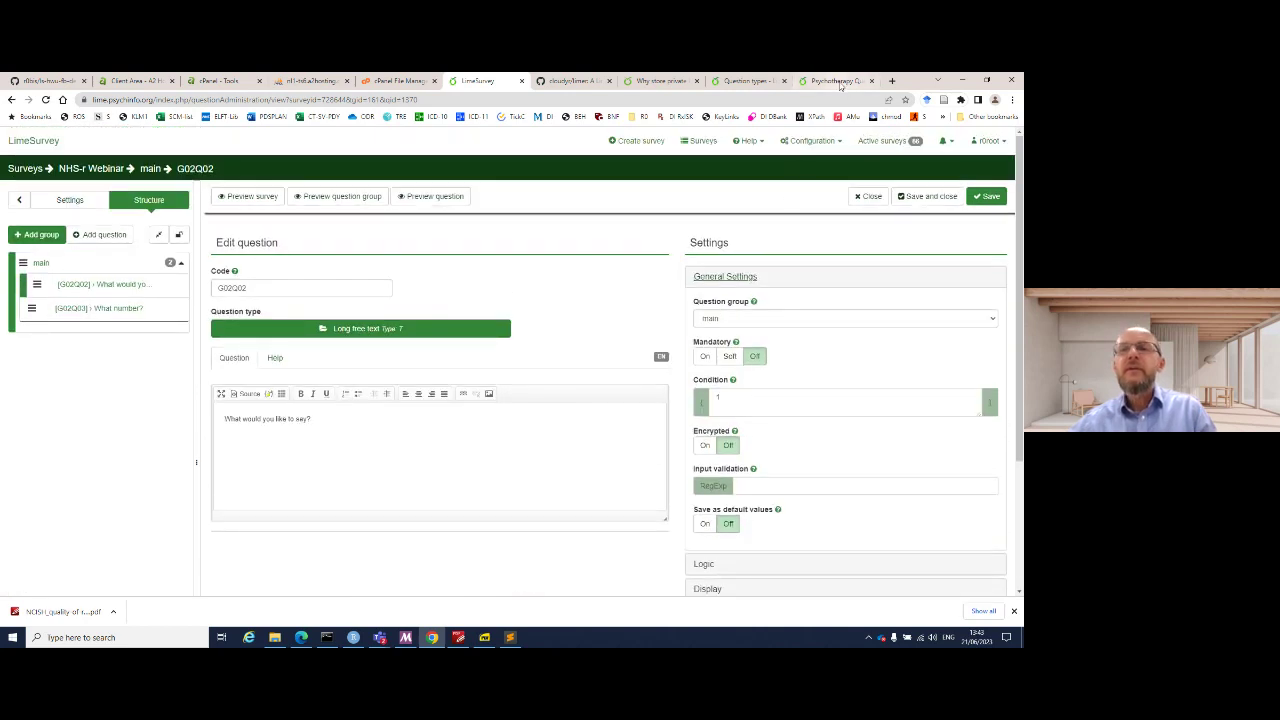
{"action": "left_click", "coordinate": [835, 80]}
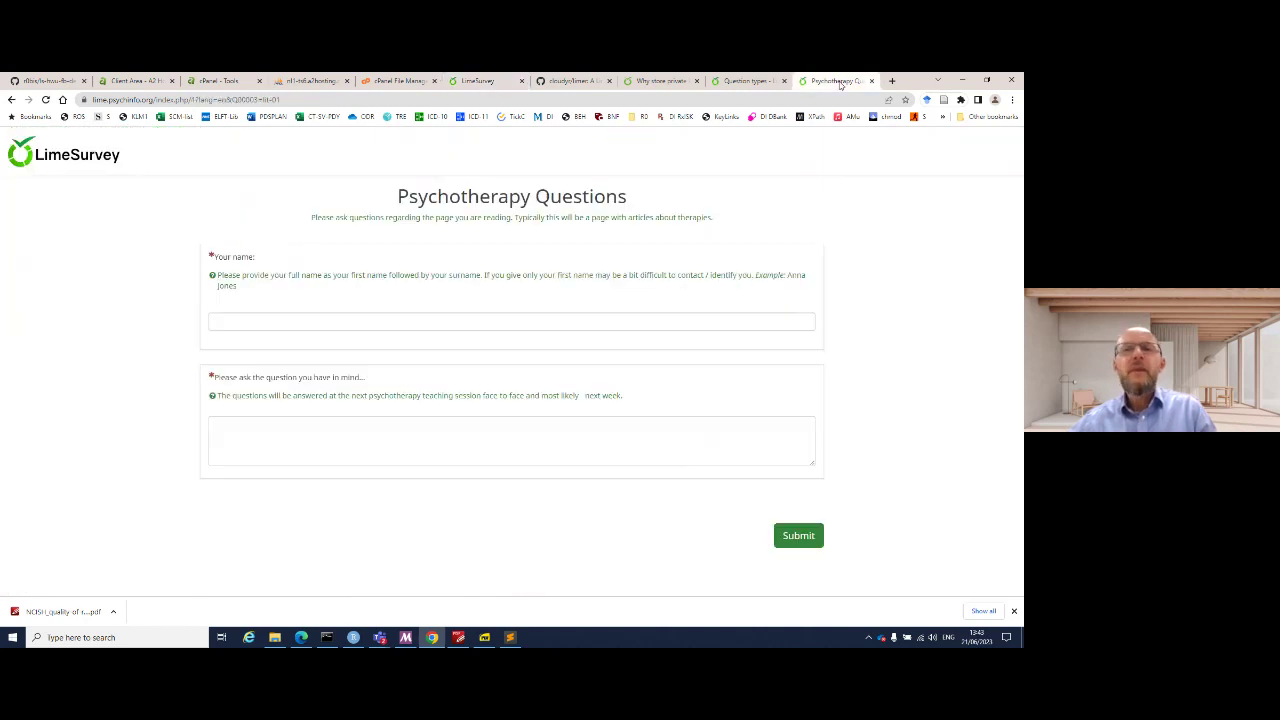
{"action": "left_click", "coordinate": [645, 84]}
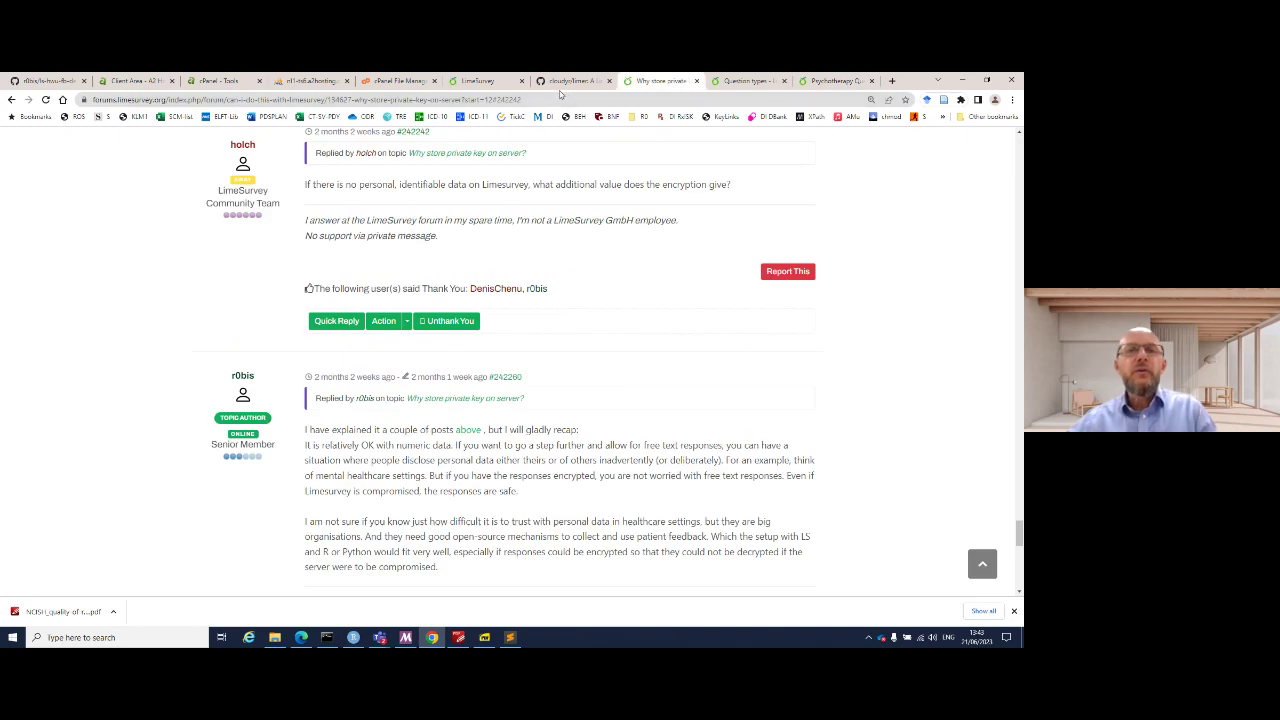
{"action": "scroll", "coordinate": [594, 277], "scroll_direction": "up", "scroll_amount": 5}
{"action": "scroll", "coordinate": [670, 318], "scroll_direction": "up", "scroll_amount": 3}
{"action": "left_click_drag", "start_coordinate": [1019, 480], "coordinate": [1012, 143]}
{"action": "scroll", "coordinate": [795, 220], "scroll_direction": "up", "scroll_amount": 1}
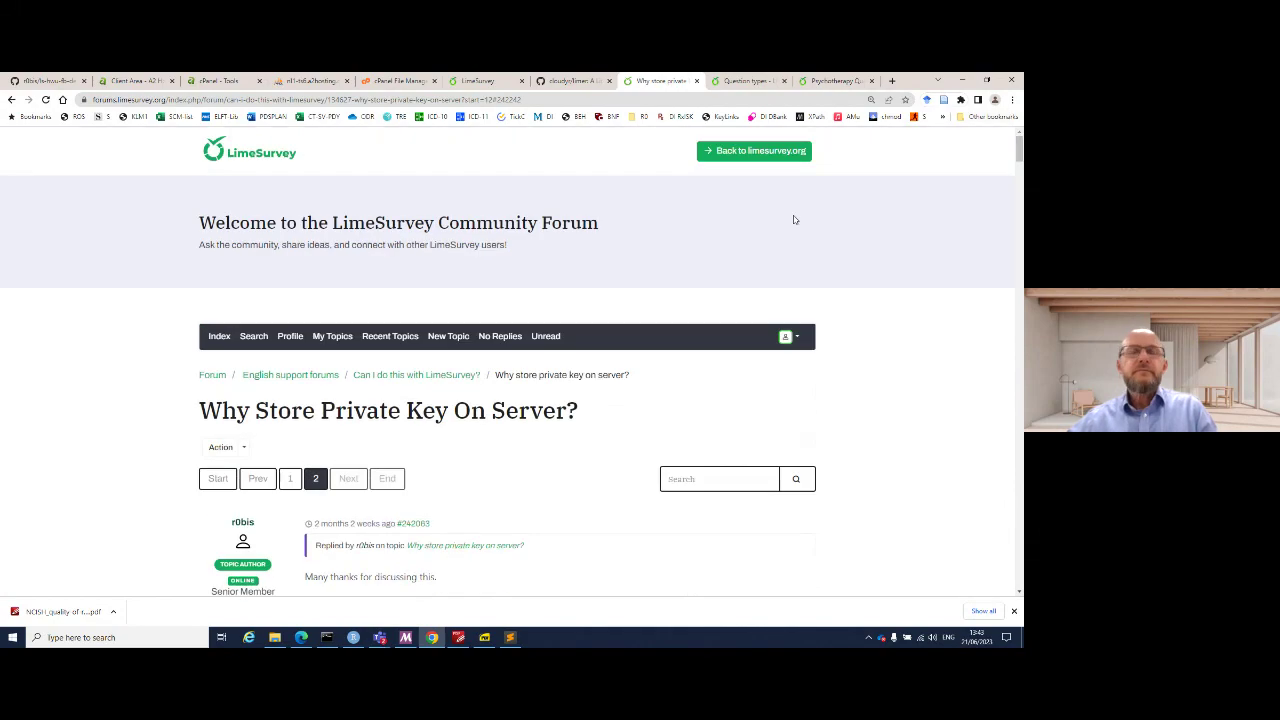
{"action": "scroll", "coordinate": [714, 255], "scroll_direction": "down", "scroll_amount": 4}
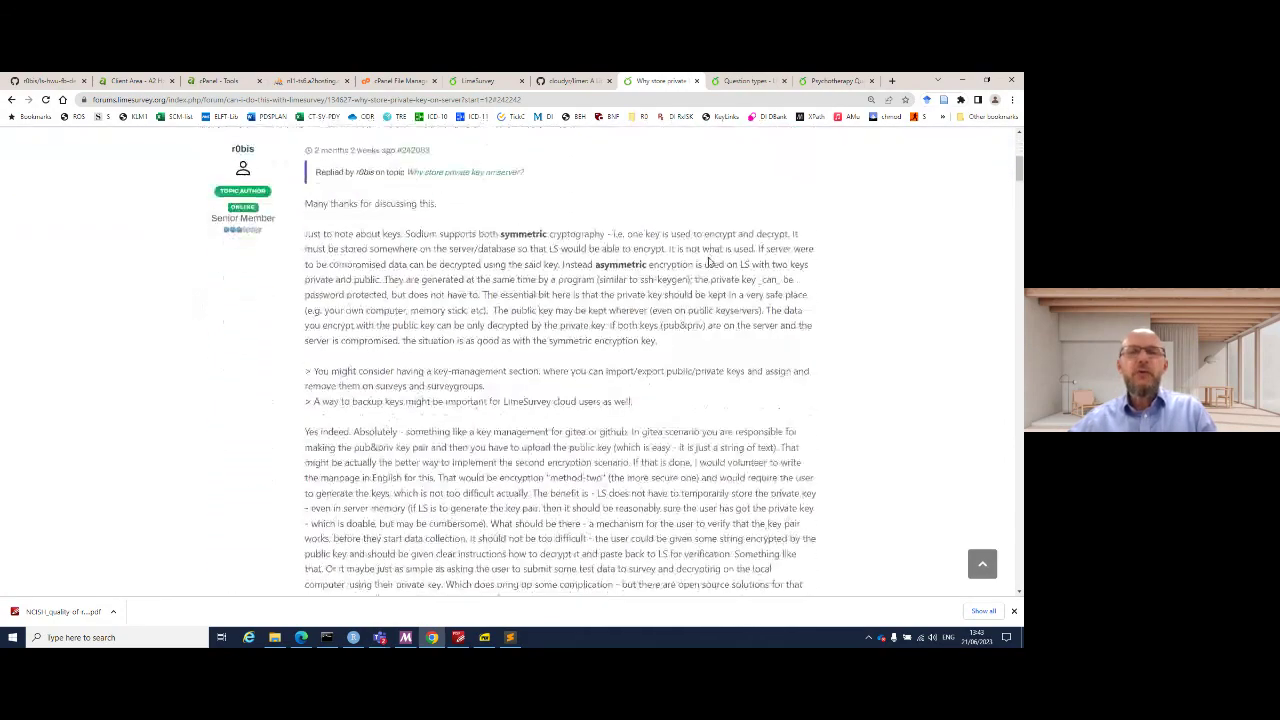
{"action": "scroll", "coordinate": [708, 263], "scroll_direction": "up", "scroll_amount": 1}
{"action": "scroll", "coordinate": [670, 263], "scroll_direction": "down", "scroll_amount": 1}
{"action": "scroll", "coordinate": [631, 262], "scroll_direction": "up", "scroll_amount": 1}
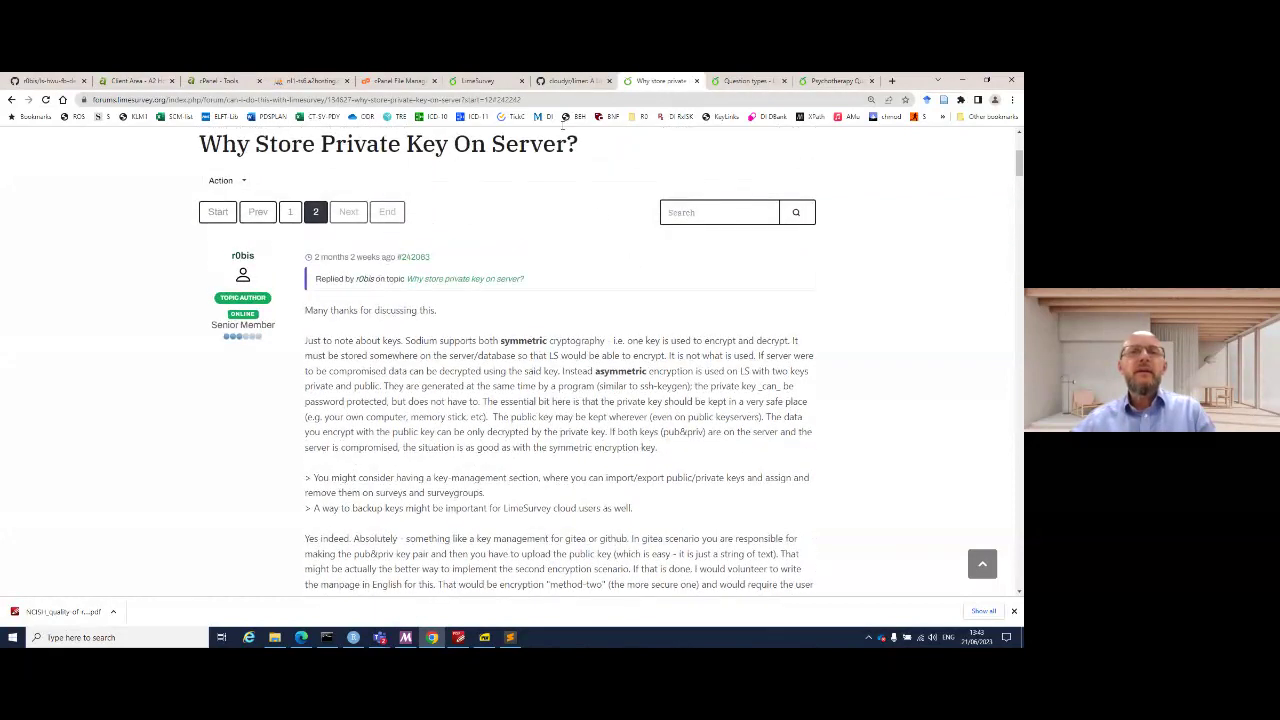
{"action": "left_click", "coordinate": [530, 100]}
{"action": "right_click", "coordinate": [504, 105]}
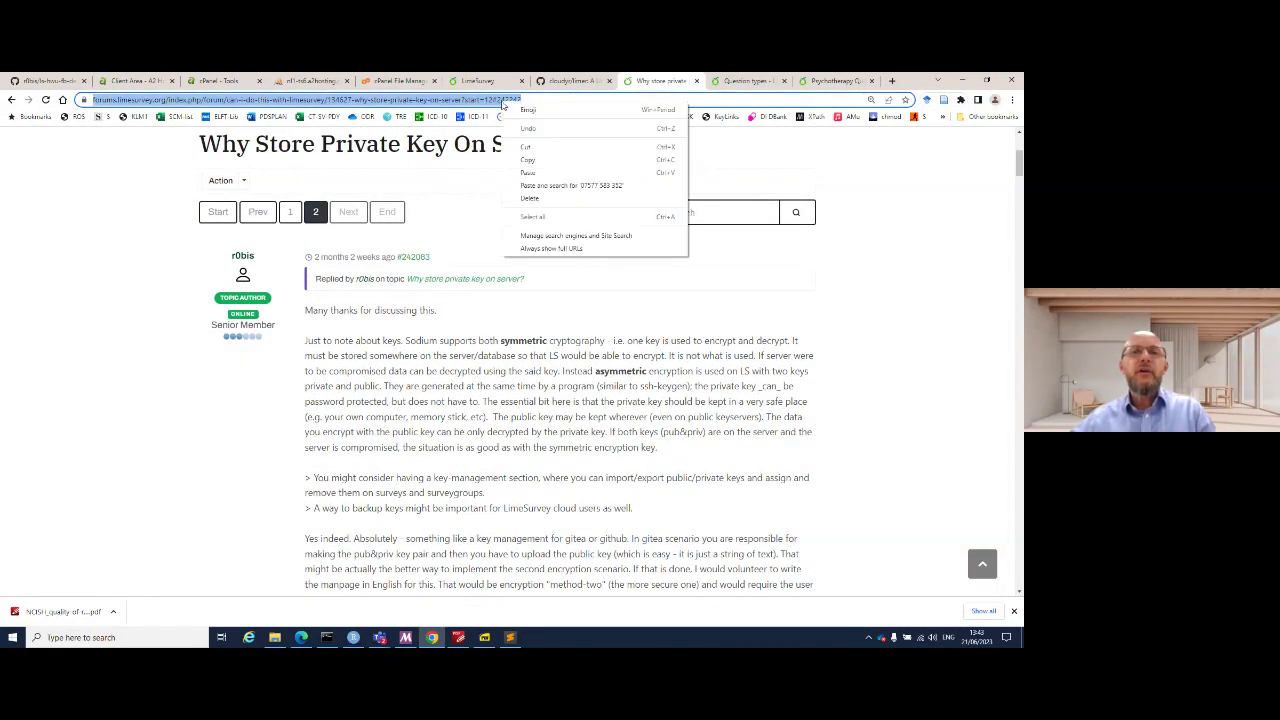
{"action": "left_click", "coordinate": [548, 167]}
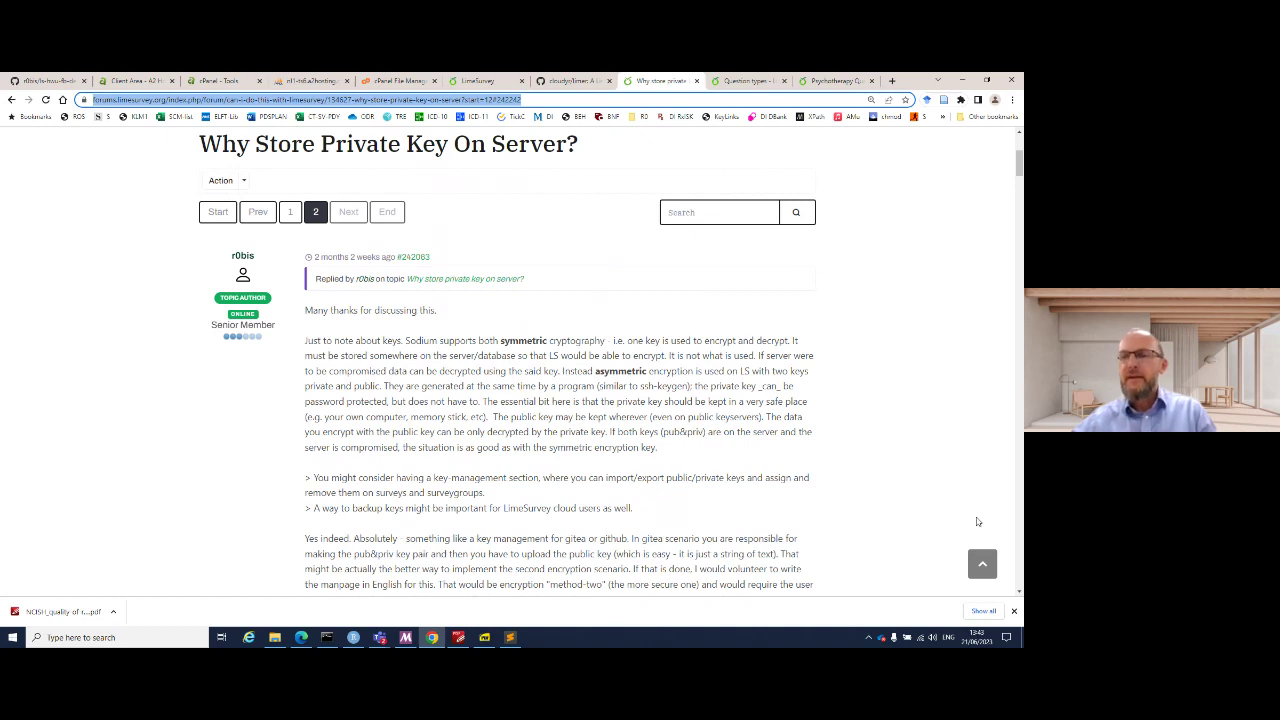
{"action": "key", "text": "alt+Tab"}
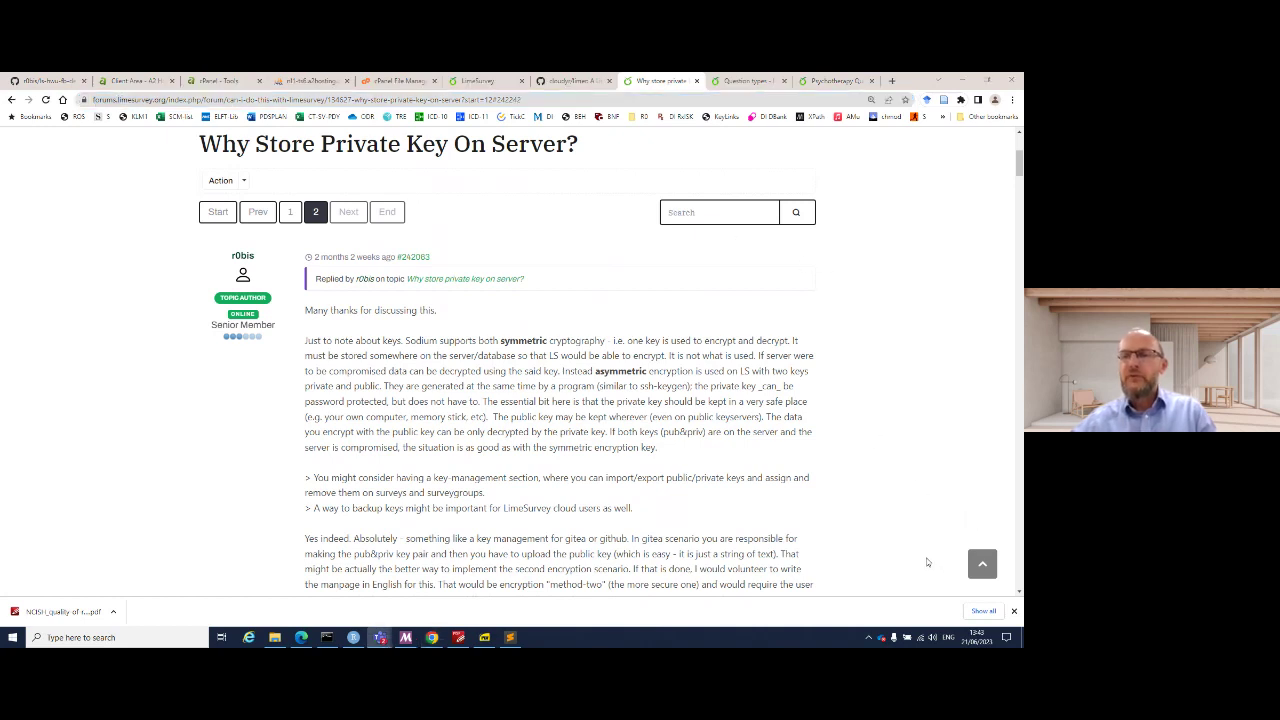
{"action": "left_click", "coordinate": [690, 508]}
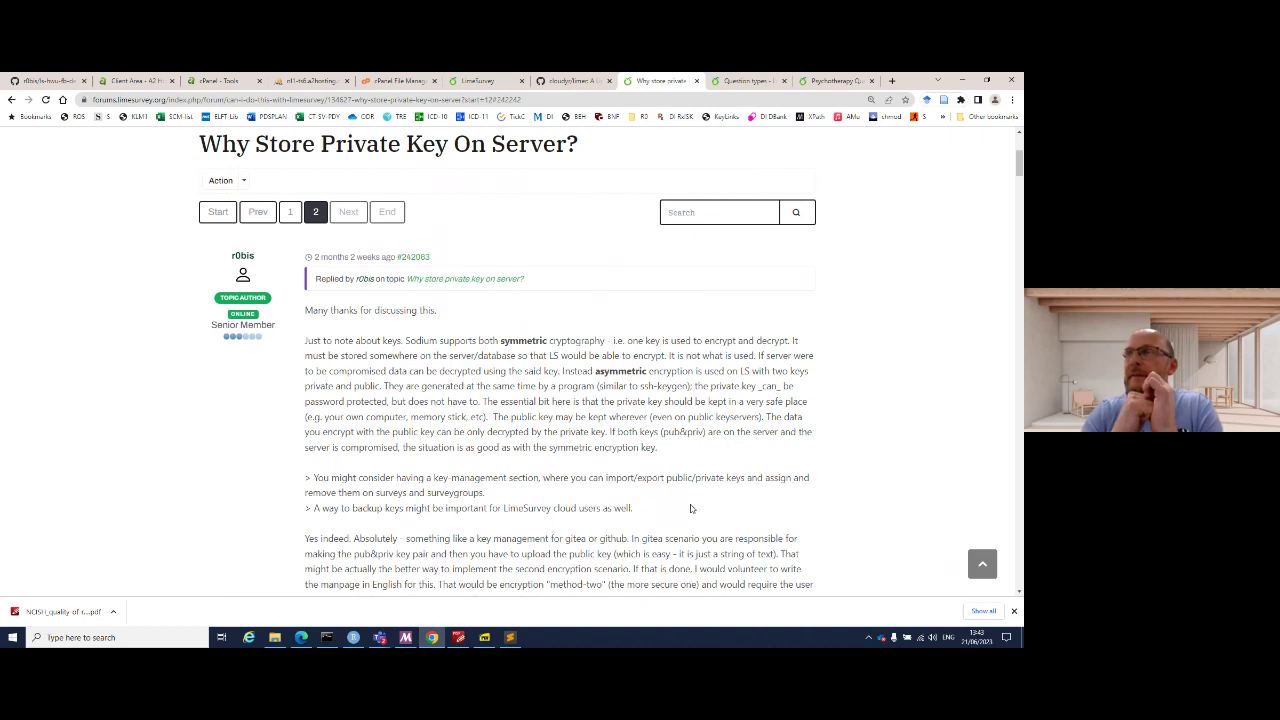
- Open Responses from the survey menu, which reports the survey is not yet activated
{"action": "left_click", "coordinate": [489, 84]}
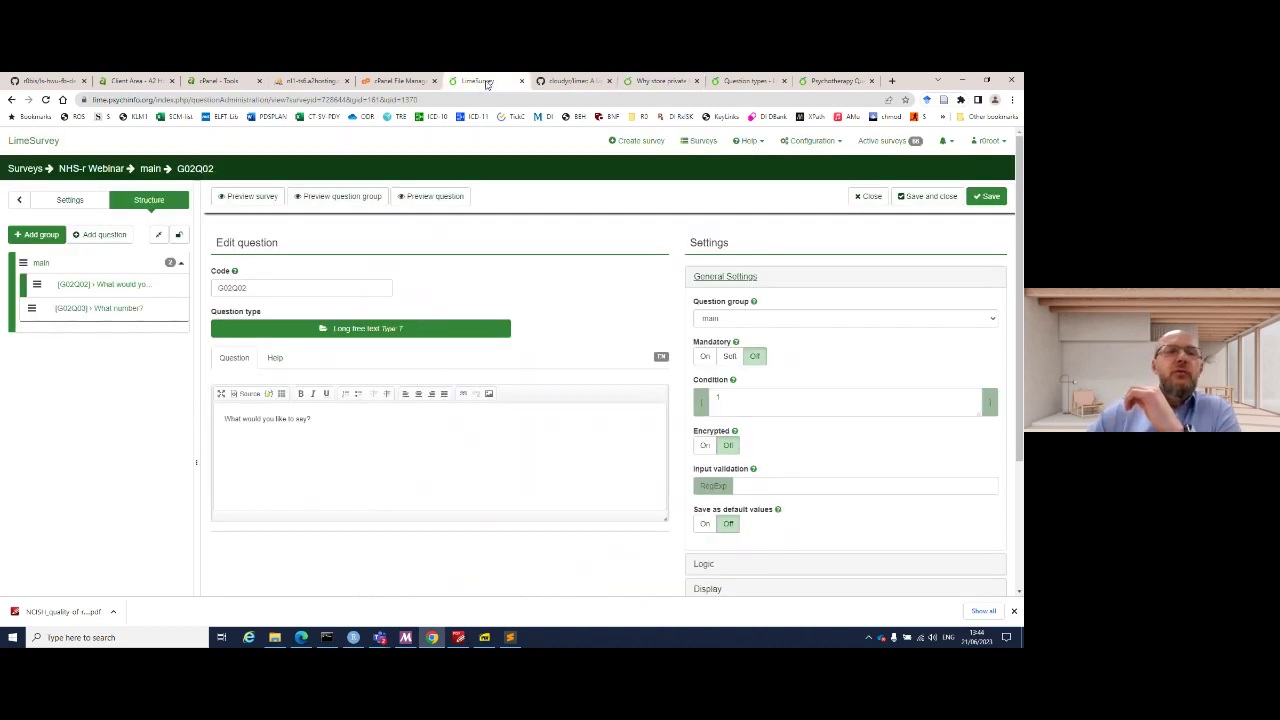
{"action": "left_click", "coordinate": [76, 203]}
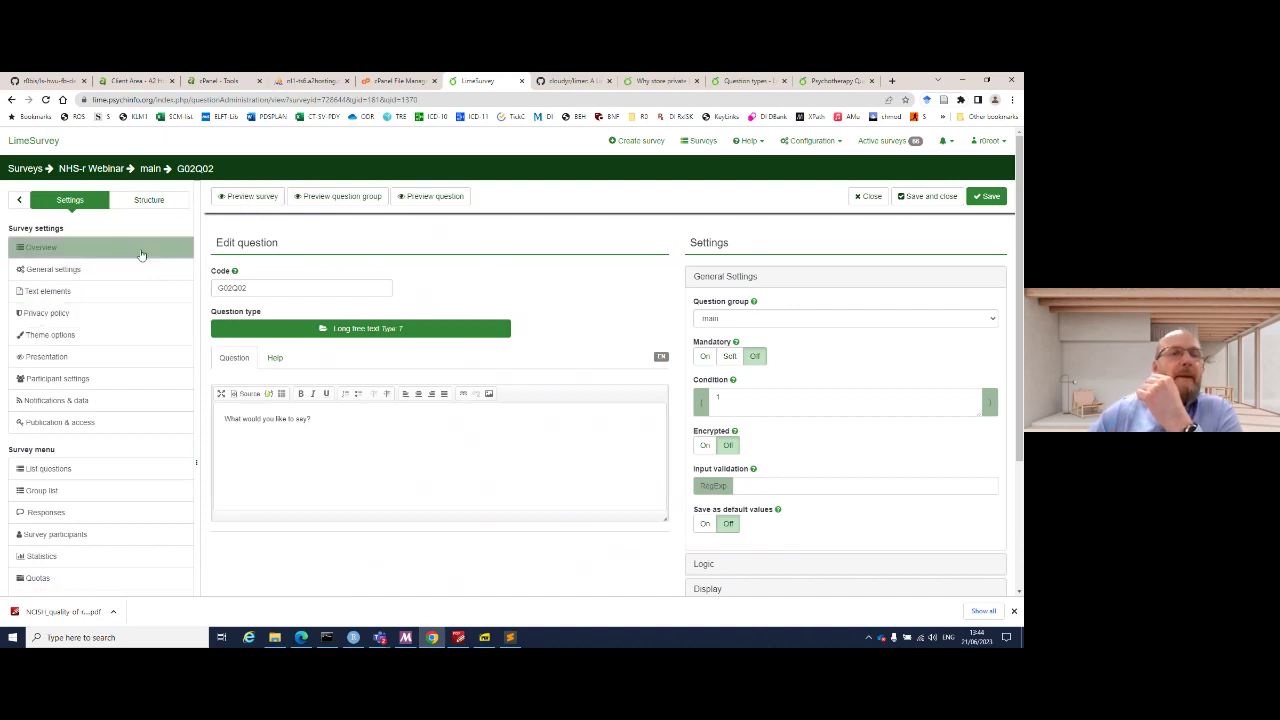
{"action": "scroll", "coordinate": [115, 415], "scroll_direction": "down", "scroll_amount": 3}
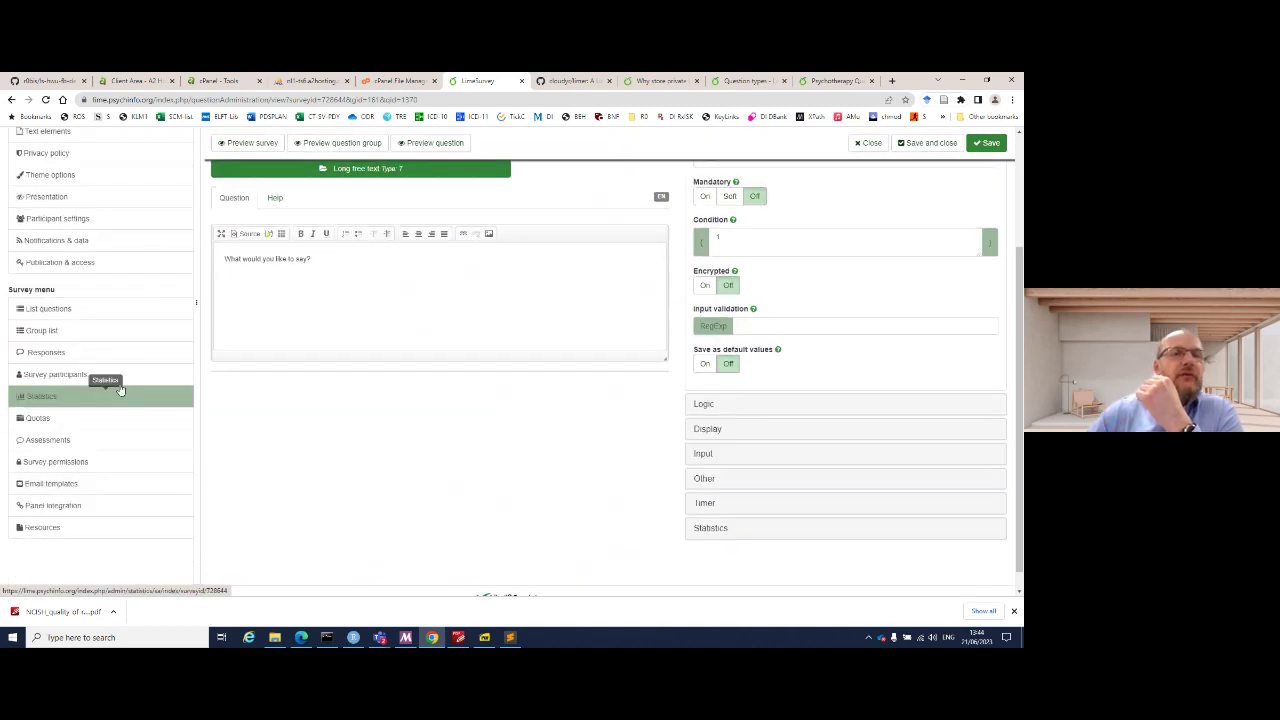
{"action": "scroll", "coordinate": [117, 380], "scroll_direction": "up", "scroll_amount": 1}
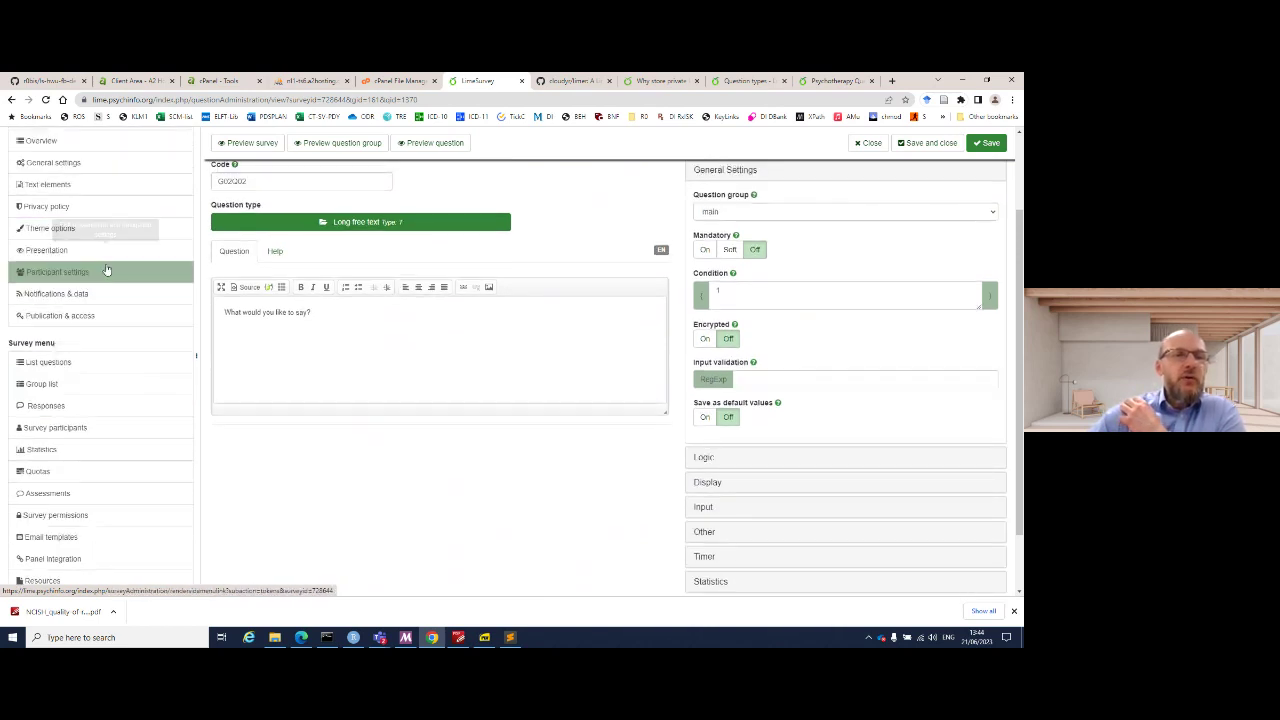
{"action": "left_click", "coordinate": [126, 405]}
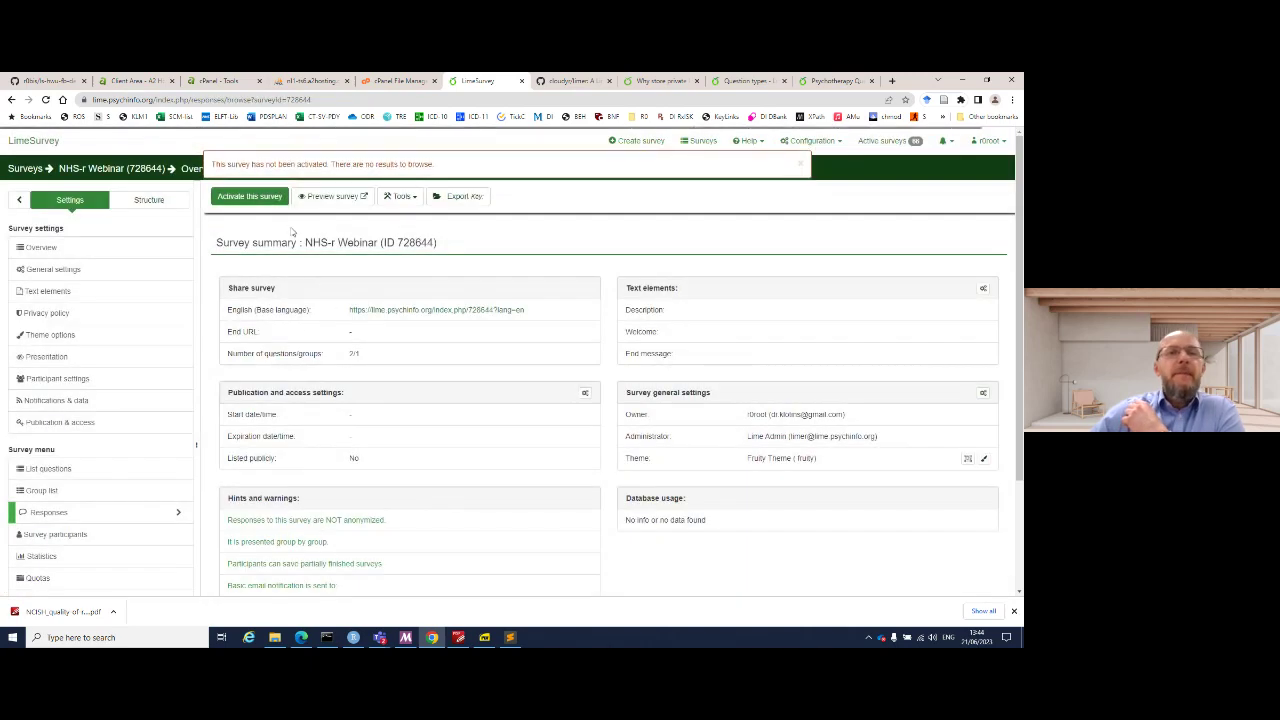
- Save and activate the NHS-r Webinar survey in open-access mode
{"action": "left_click", "coordinate": [278, 203]}
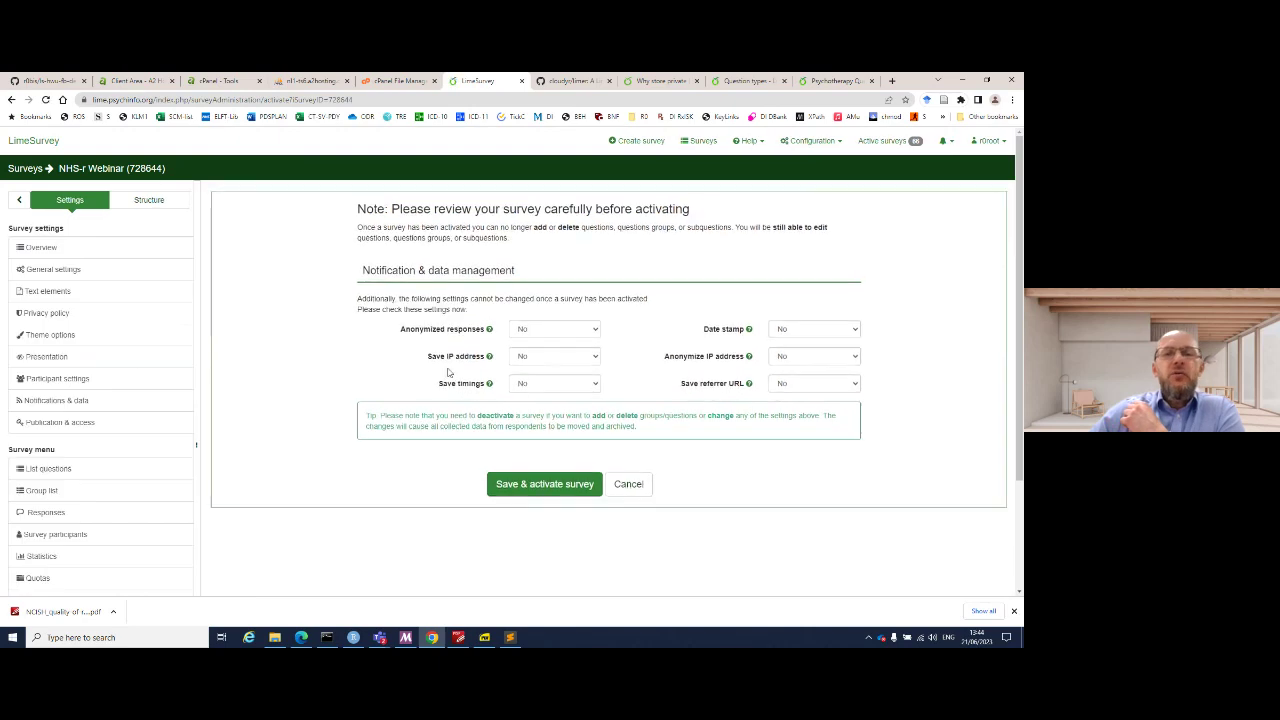
{"action": "left_click", "coordinate": [577, 494]}
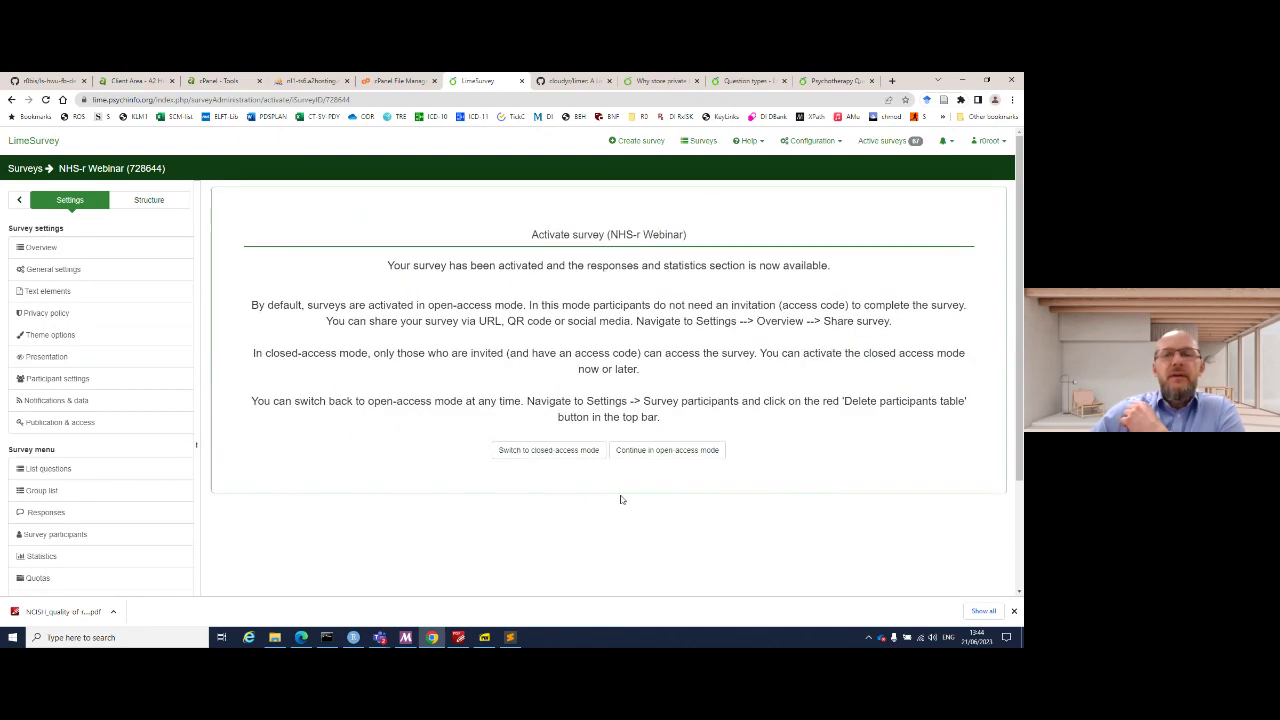
{"action": "left_click", "coordinate": [643, 455]}
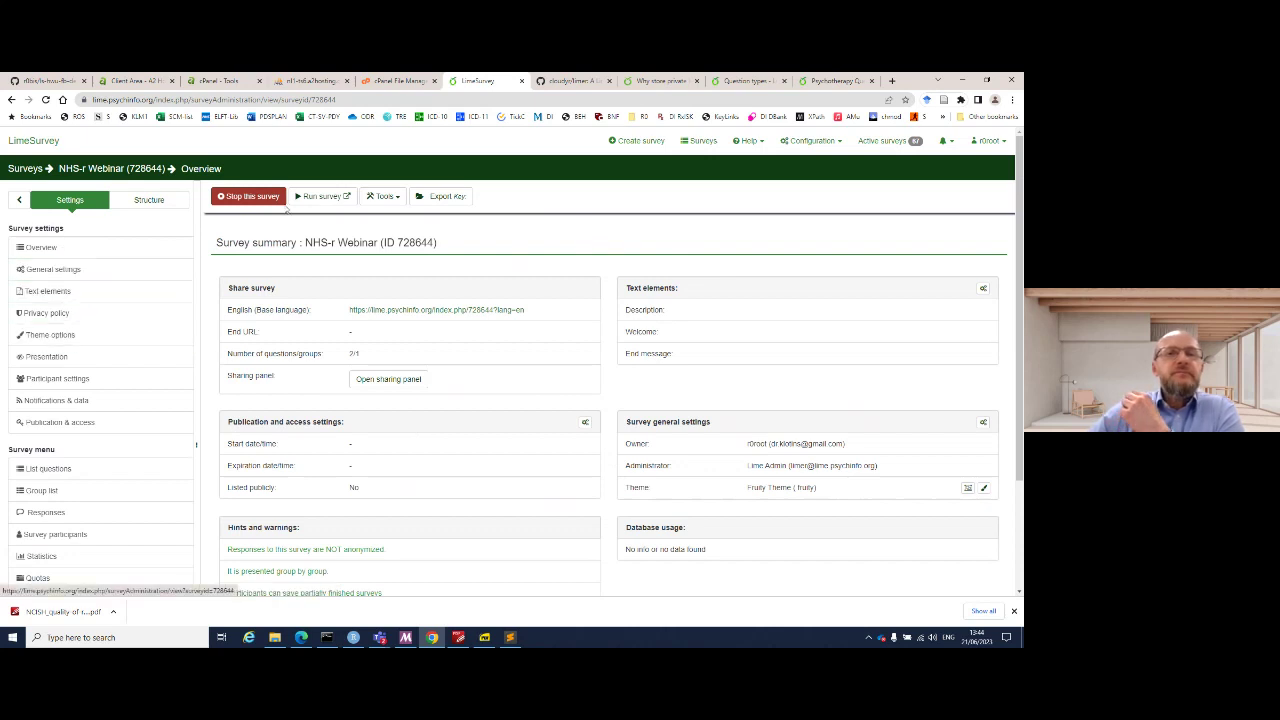
- Run the live survey and submit a test response answering 'hello' and 61
{"action": "left_click", "coordinate": [323, 195]}
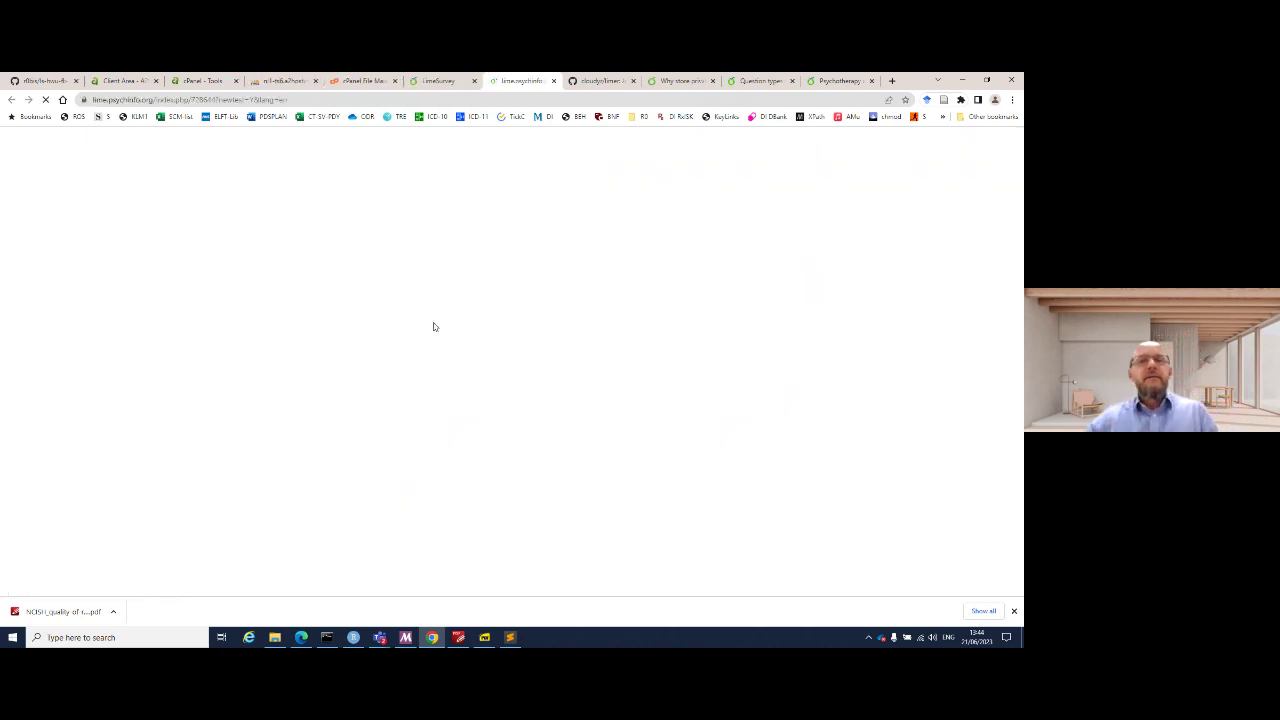
{"action": "left_click", "coordinate": [373, 267]}
{"action": "type", "text": "hello"}
{"action": "left_click", "coordinate": [658, 409]}
{"action": "left_click", "coordinate": [800, 495]}
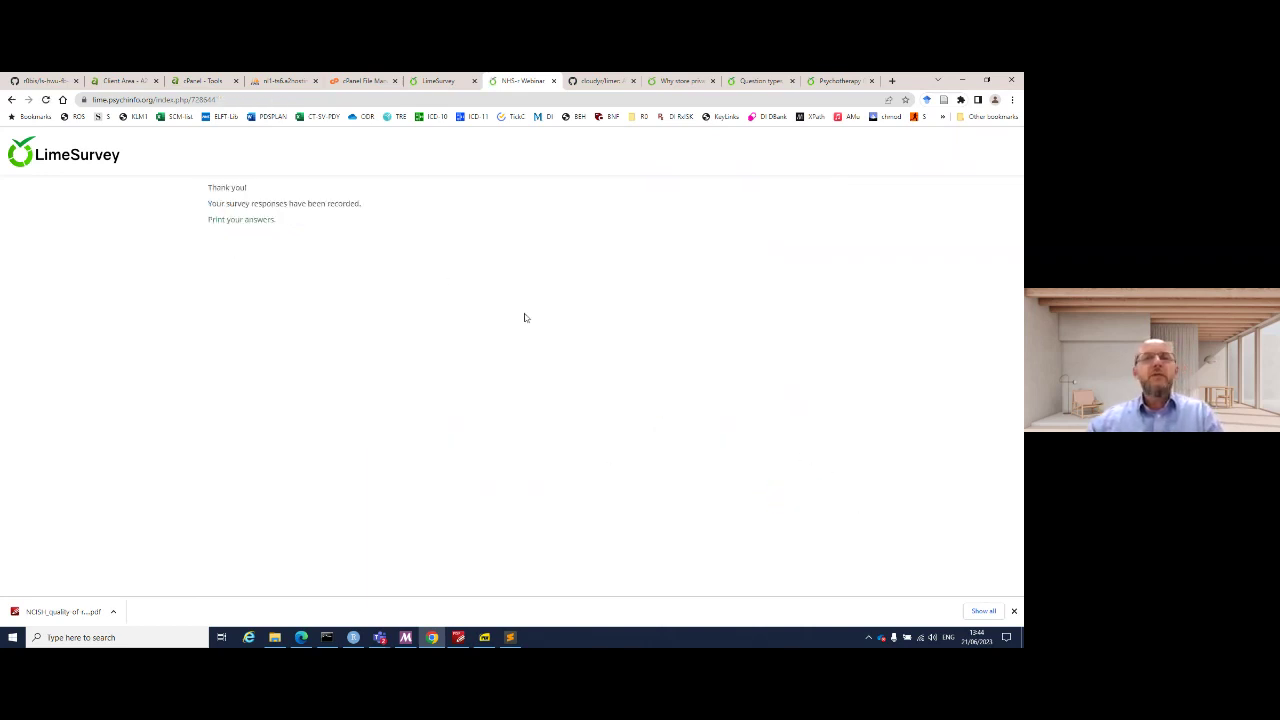
{"action": "left_click", "coordinate": [445, 81]}
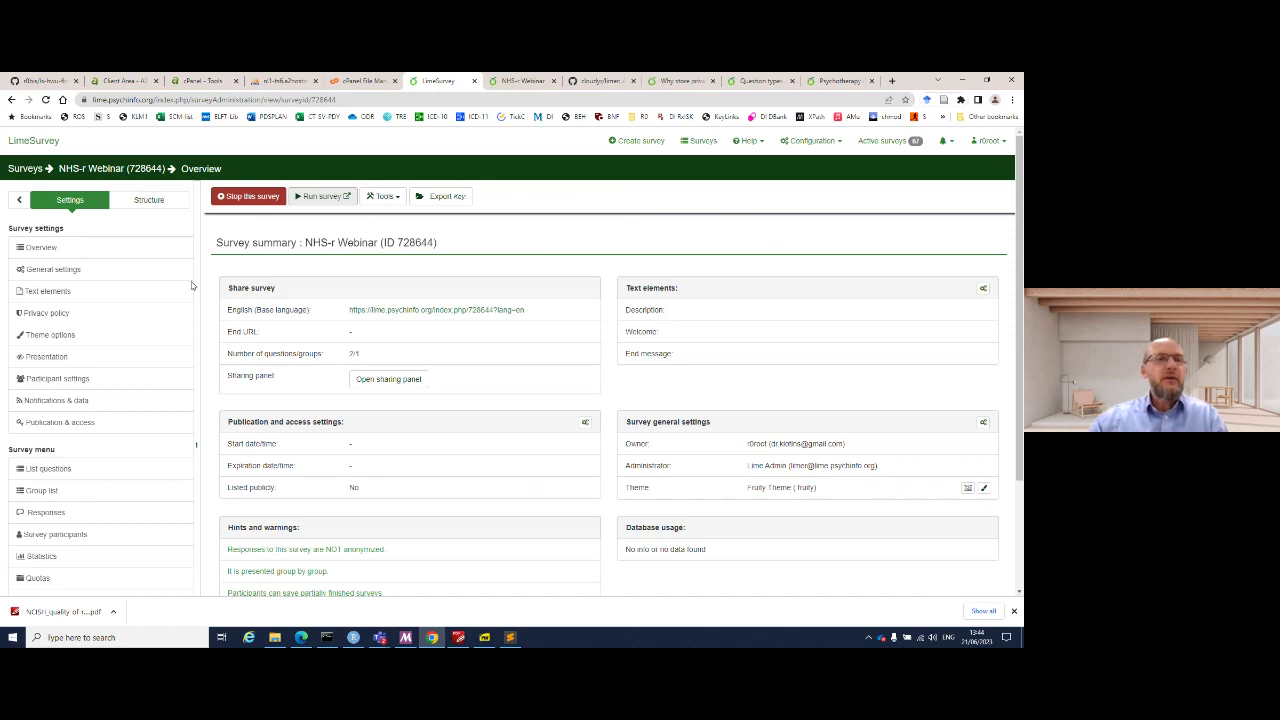
- Display the responses table showing the single response with answers 'hello' and 61
{"action": "scroll", "coordinate": [115, 470], "scroll_direction": "down", "scroll_amount": 1}
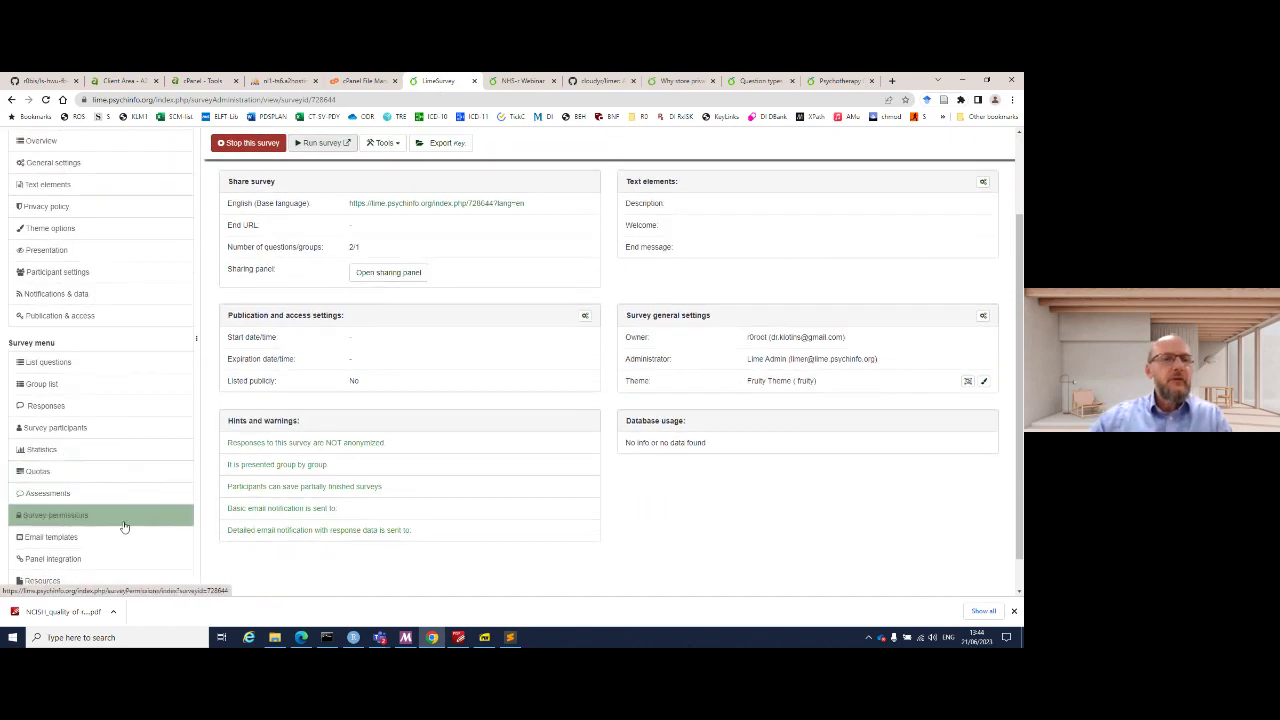
{"action": "scroll", "coordinate": [124, 527], "scroll_direction": "down", "scroll_amount": 1}
{"action": "left_click", "coordinate": [90, 367]}
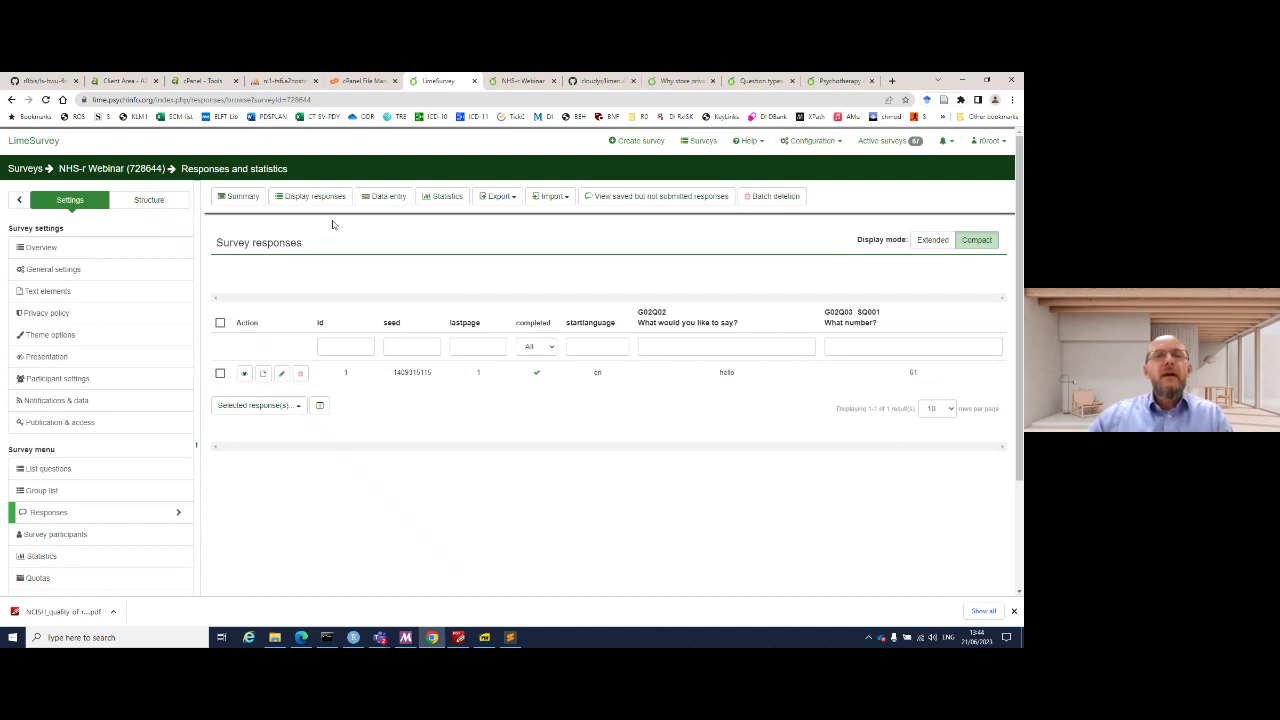
{"action": "left_click", "coordinate": [340, 198]}
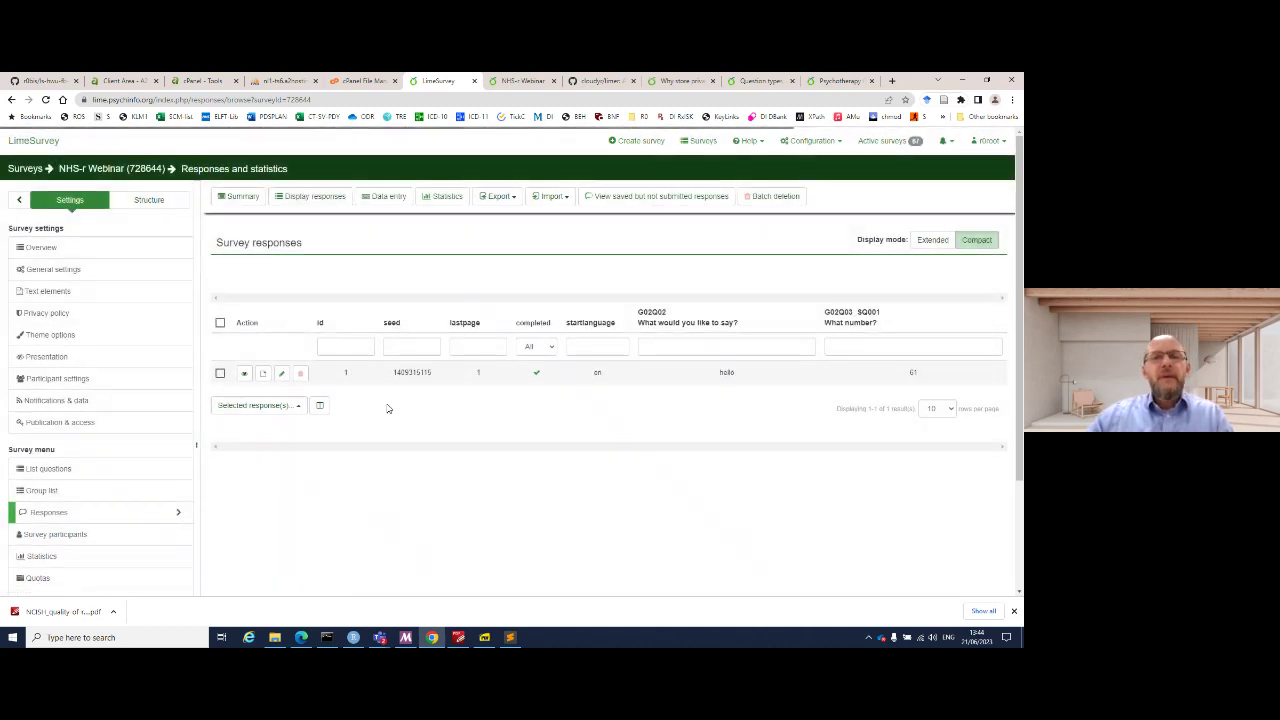
{"action": "double_click", "coordinate": [726, 372]}
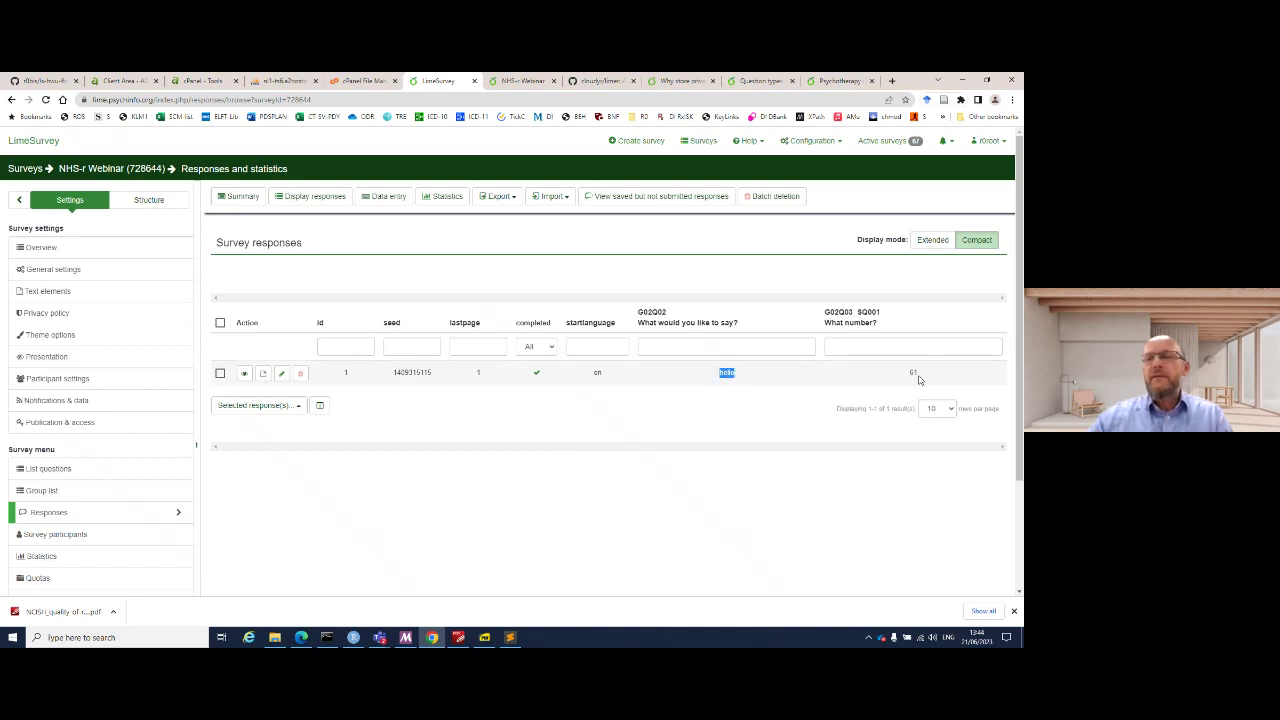
{"action": "left_click", "coordinate": [916, 372]}
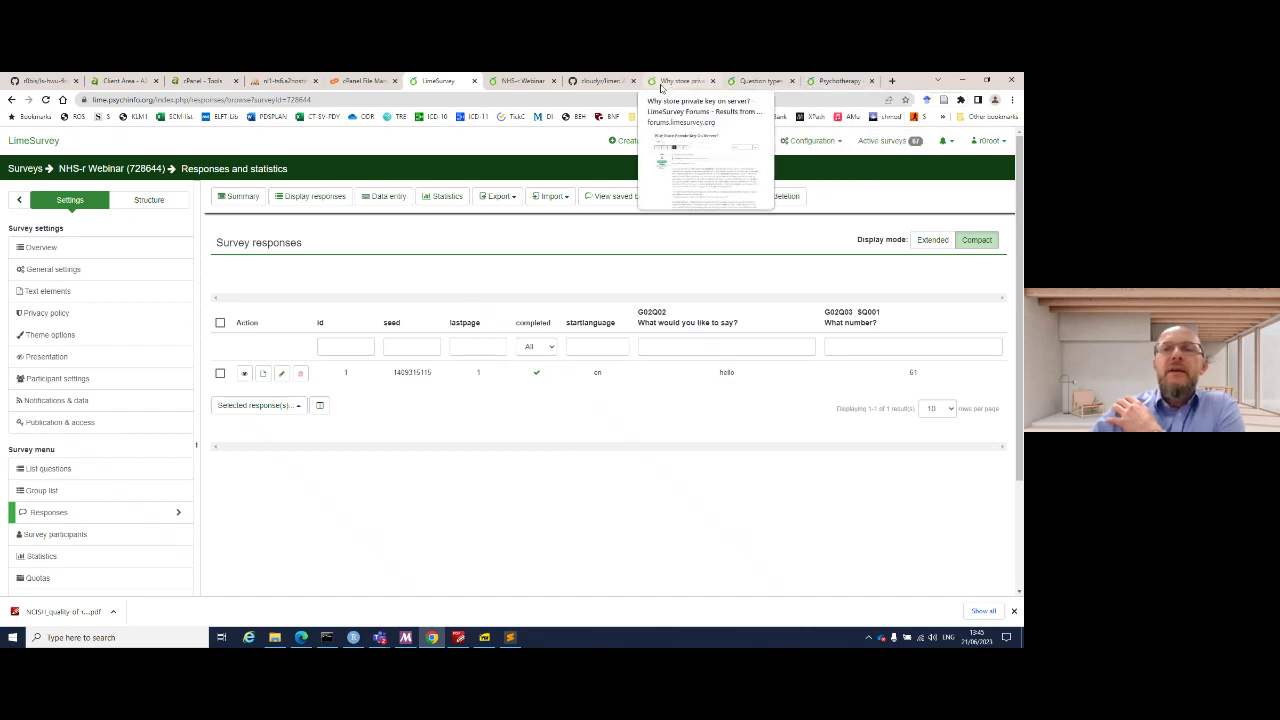
- Read through the replies in the 'Why Store Private Key On Server?' forum thread
{"action": "left_click", "coordinate": [661, 81]}
{"action": "scroll", "coordinate": [578, 340], "scroll_direction": "up", "scroll_amount": 3}
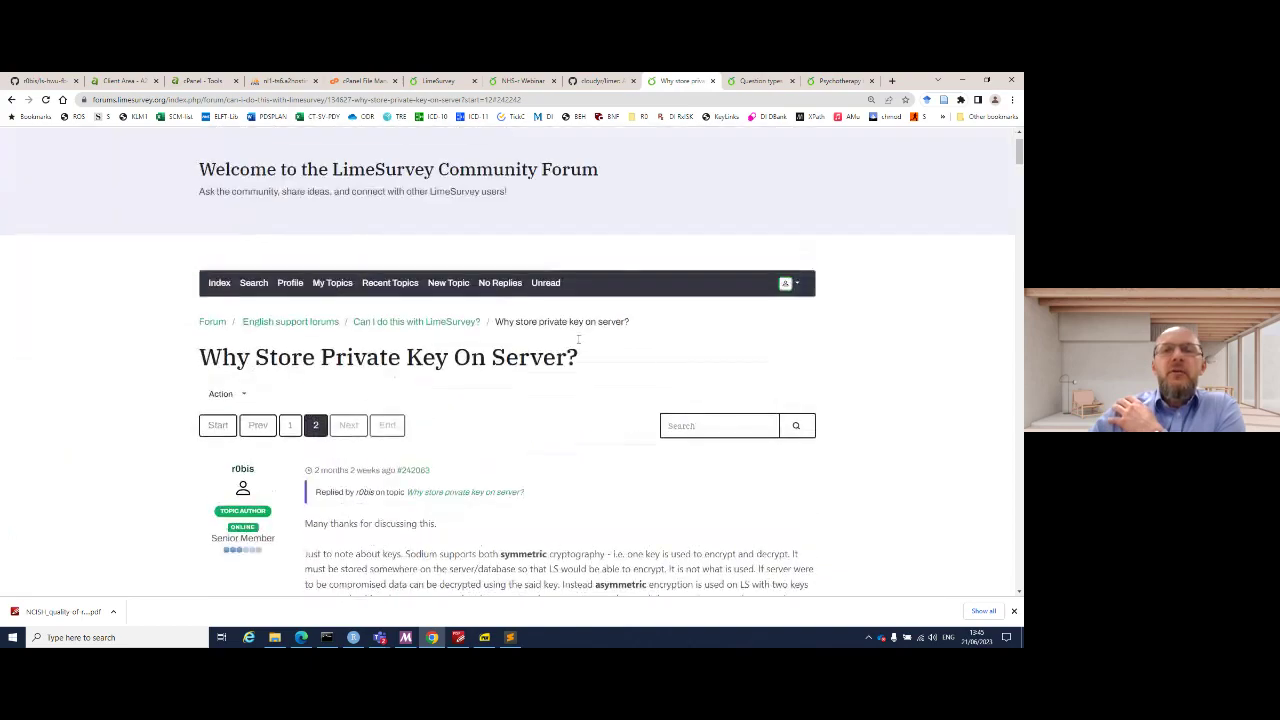
{"action": "scroll", "coordinate": [578, 340], "scroll_direction": "down", "scroll_amount": 10}
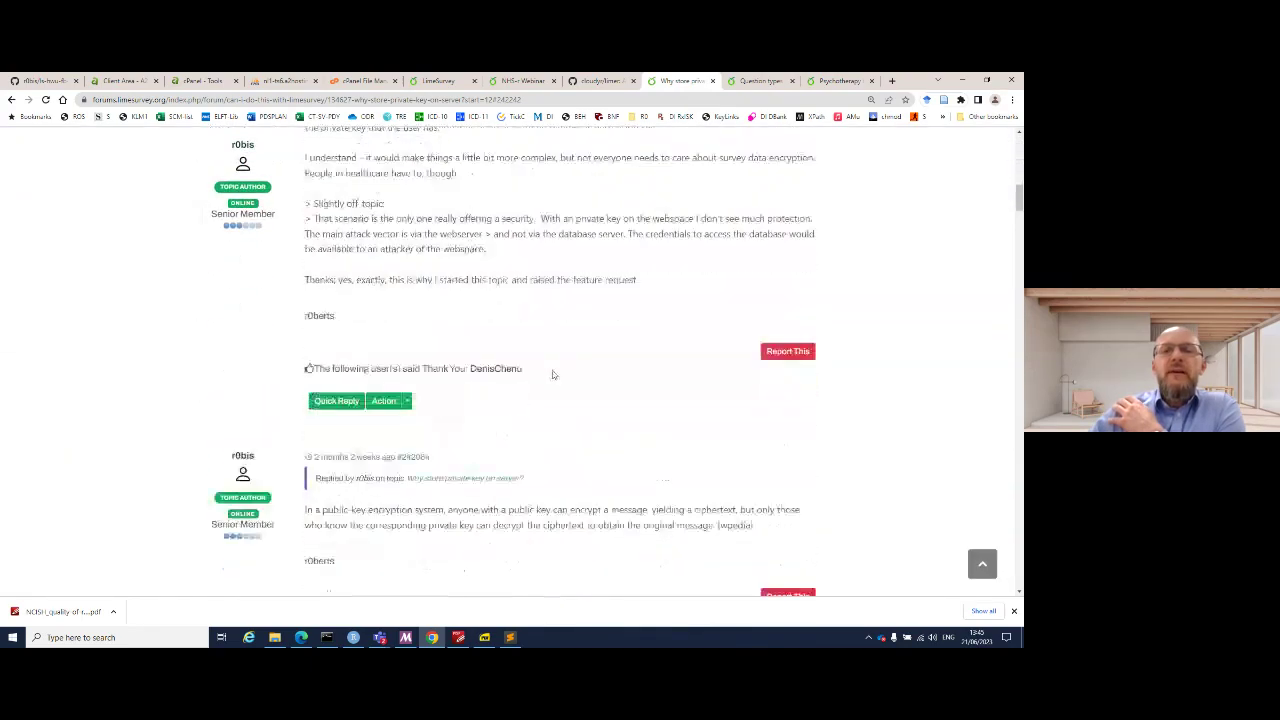
{"action": "scroll", "coordinate": [552, 374], "scroll_direction": "down", "scroll_amount": 10}
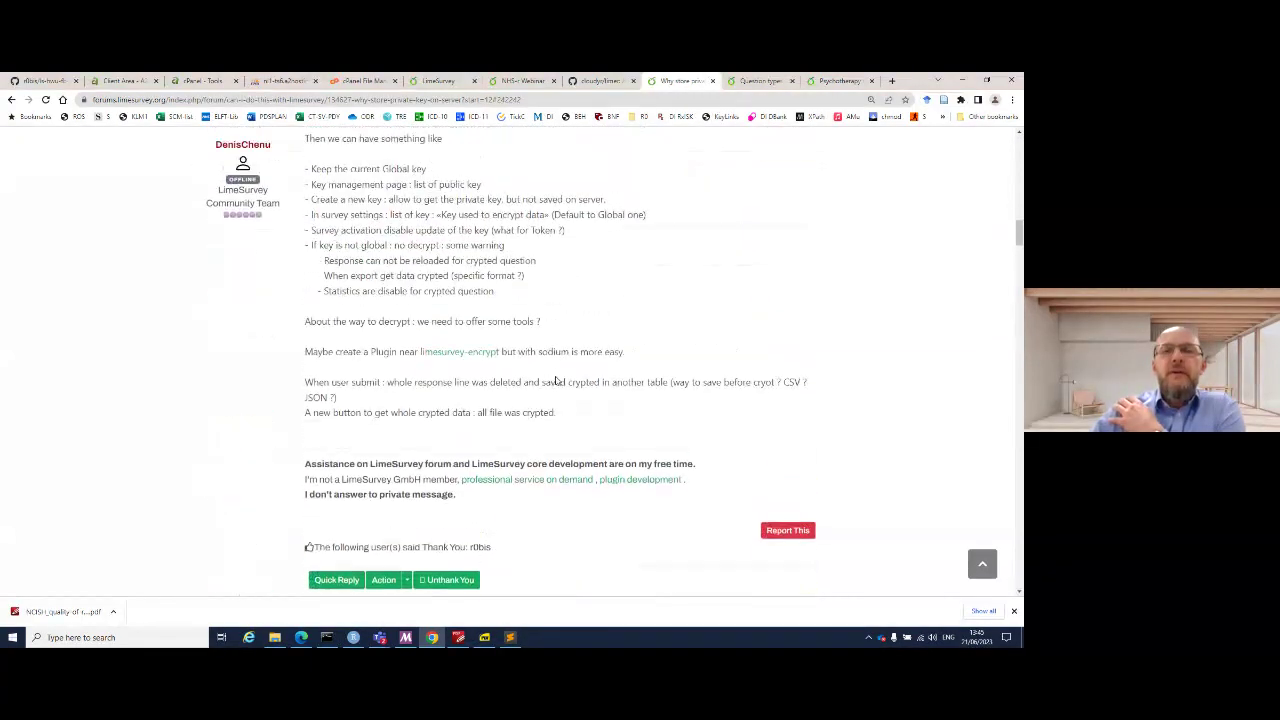
{"action": "scroll", "coordinate": [557, 380], "scroll_direction": "up", "scroll_amount": 10}
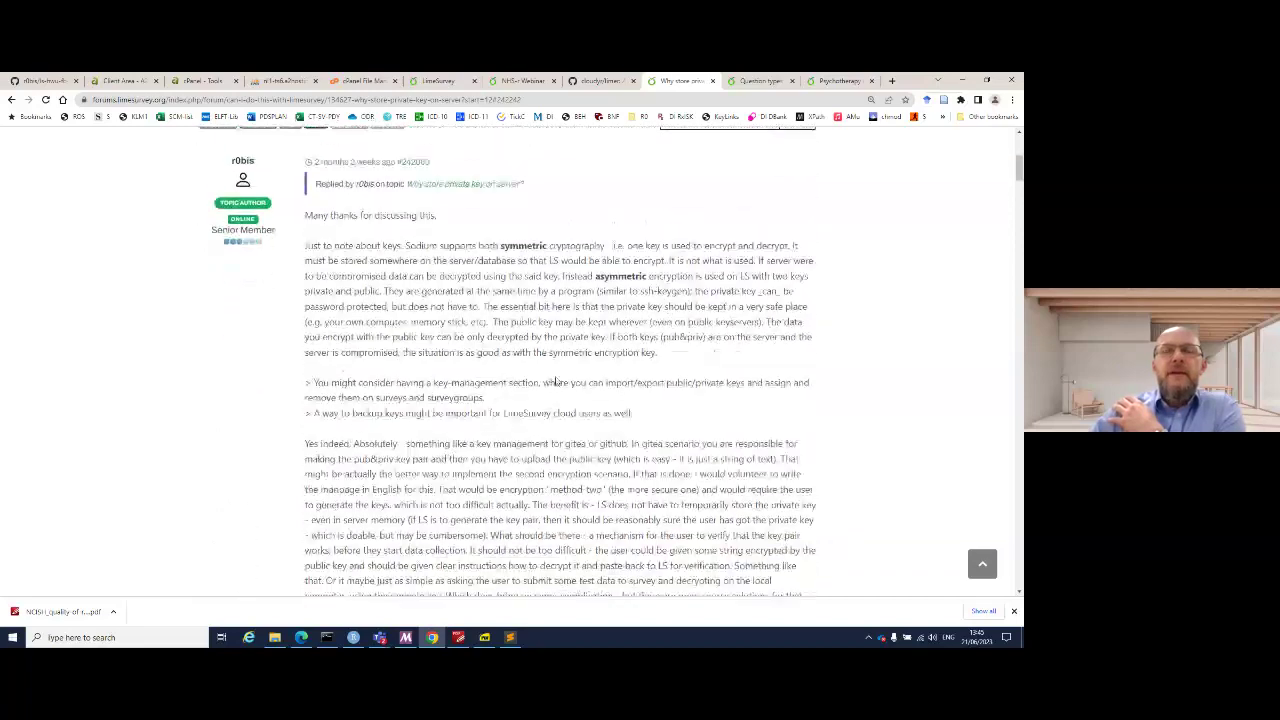
{"action": "scroll", "coordinate": [557, 380], "scroll_direction": "down", "scroll_amount": 1}
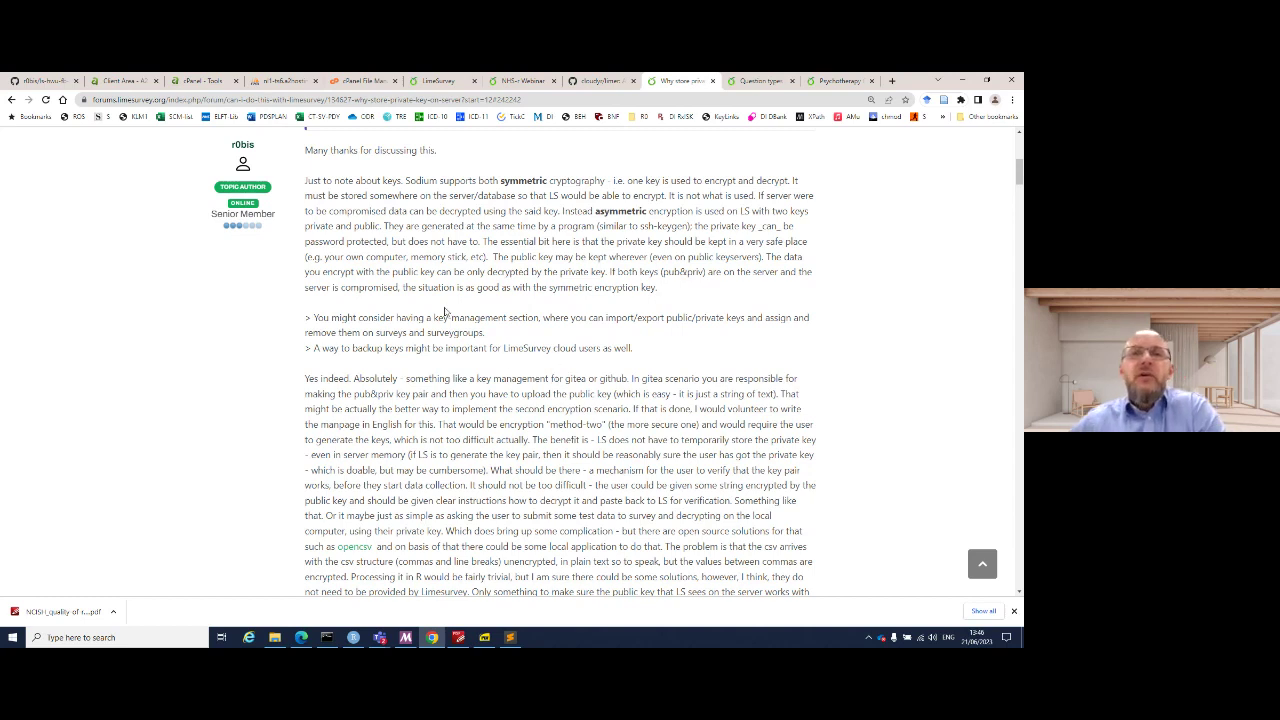
- Check the 'hello' answer in the responses table, then return to the private-key forum thread
{"action": "left_click", "coordinate": [518, 80]}
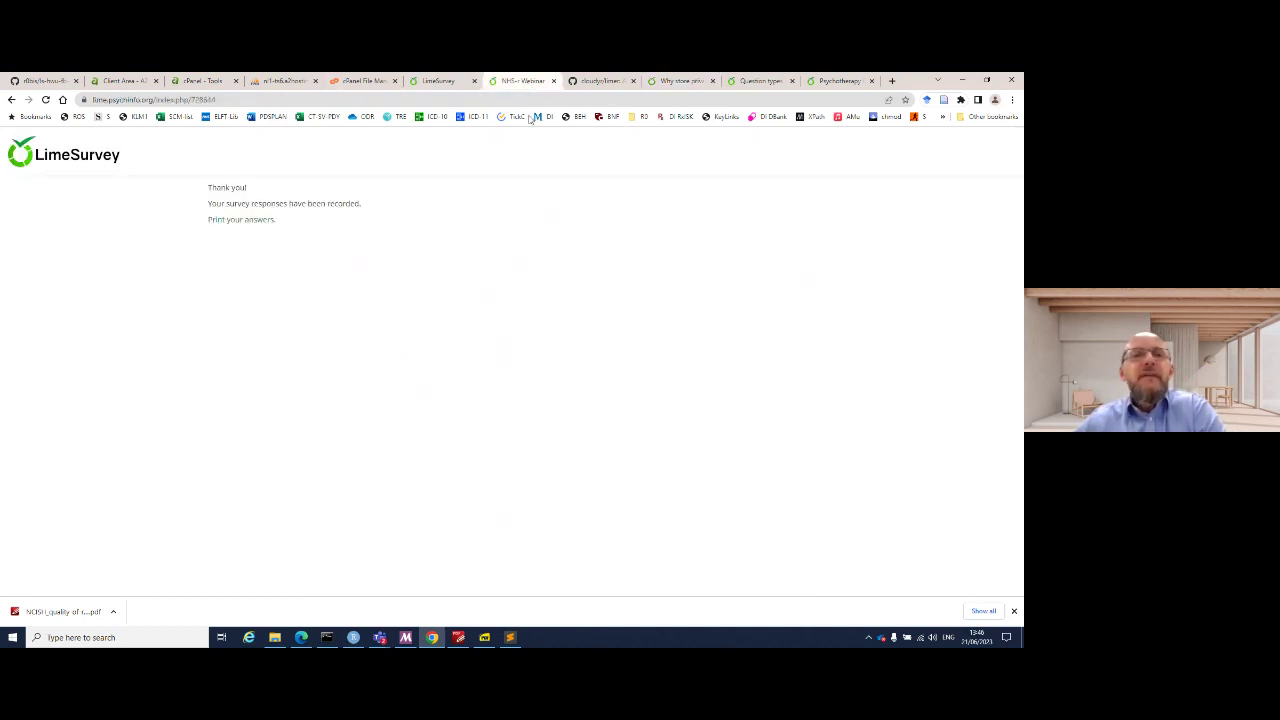
{"action": "left_click", "coordinate": [433, 82]}
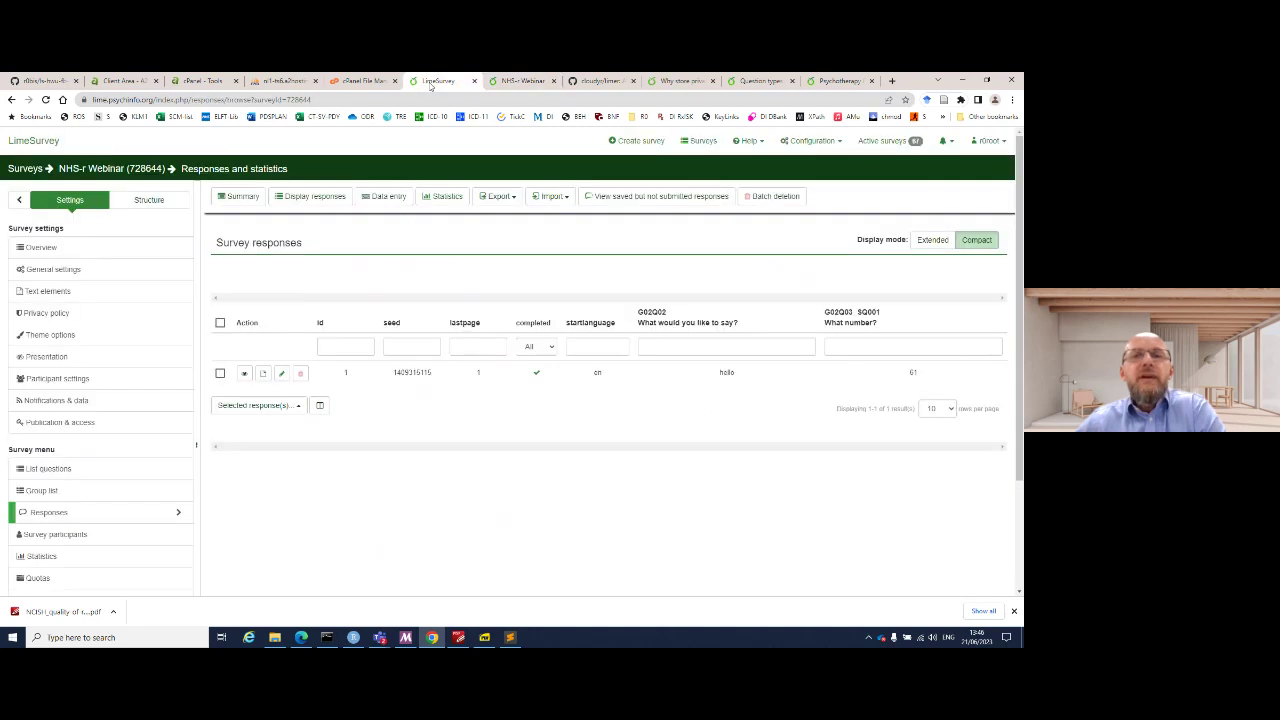
{"action": "double_click", "coordinate": [721, 373]}
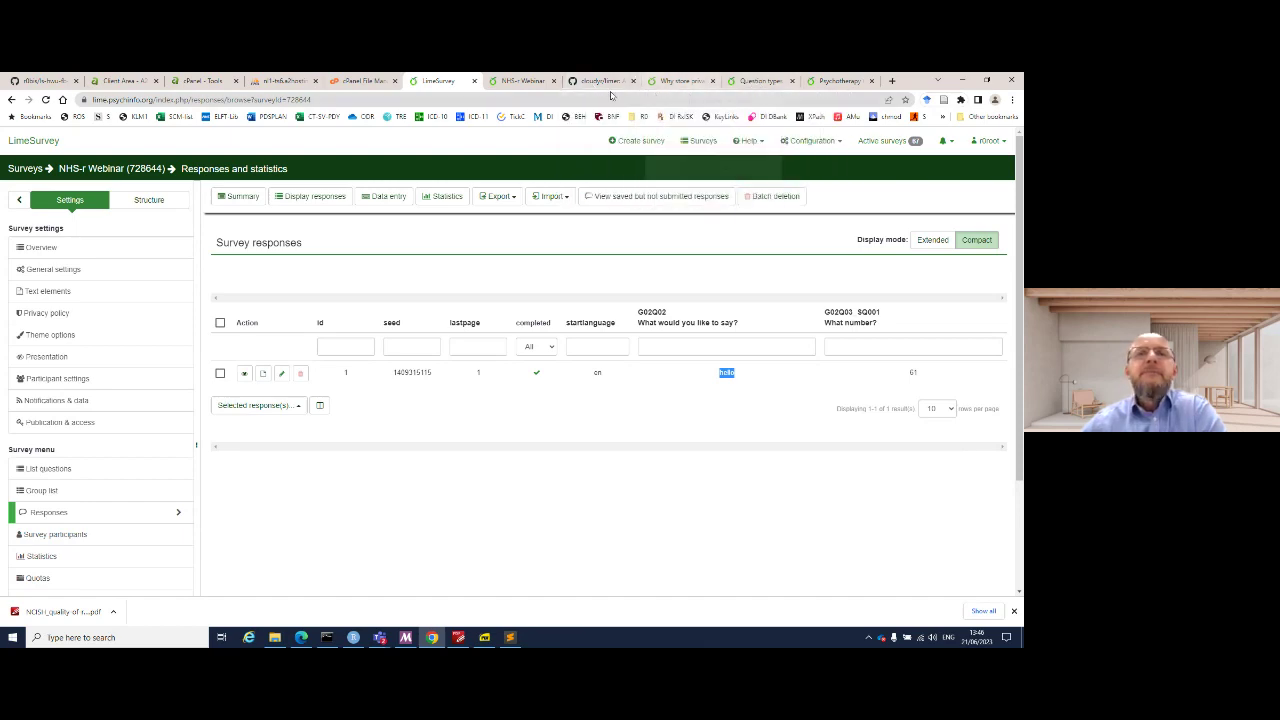
{"action": "left_click", "coordinate": [697, 82]}
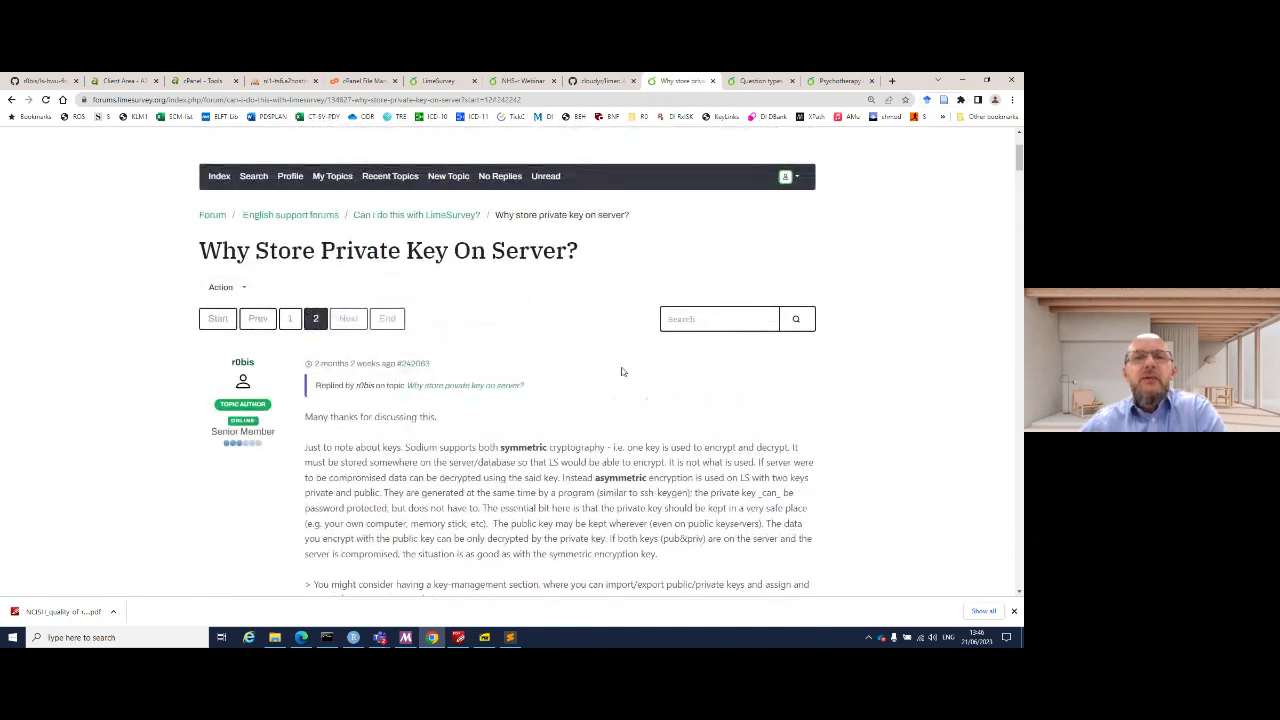
- Go to page 1 of the thread and read the original question about key storage
{"action": "left_click", "coordinate": [290, 318]}
{"action": "scroll", "coordinate": [460, 380], "scroll_direction": "down", "scroll_amount": 4}
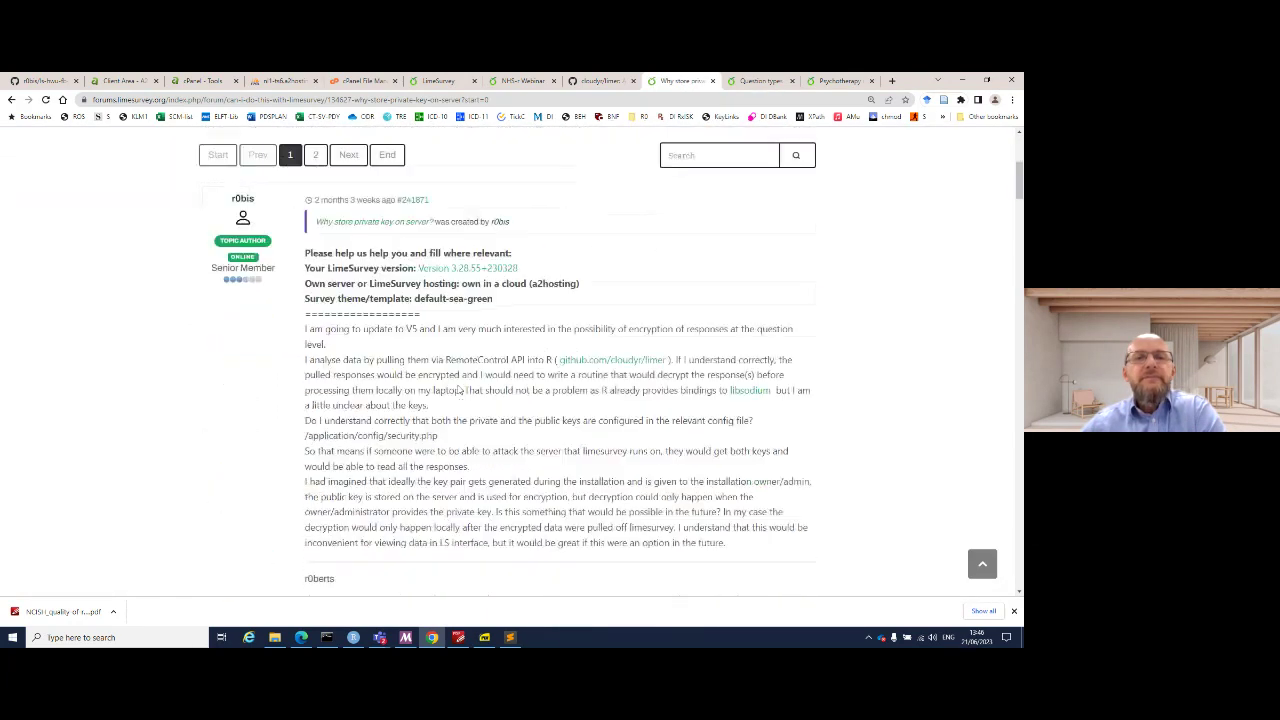
{"action": "scroll", "coordinate": [459, 390], "scroll_direction": "down", "scroll_amount": 4}
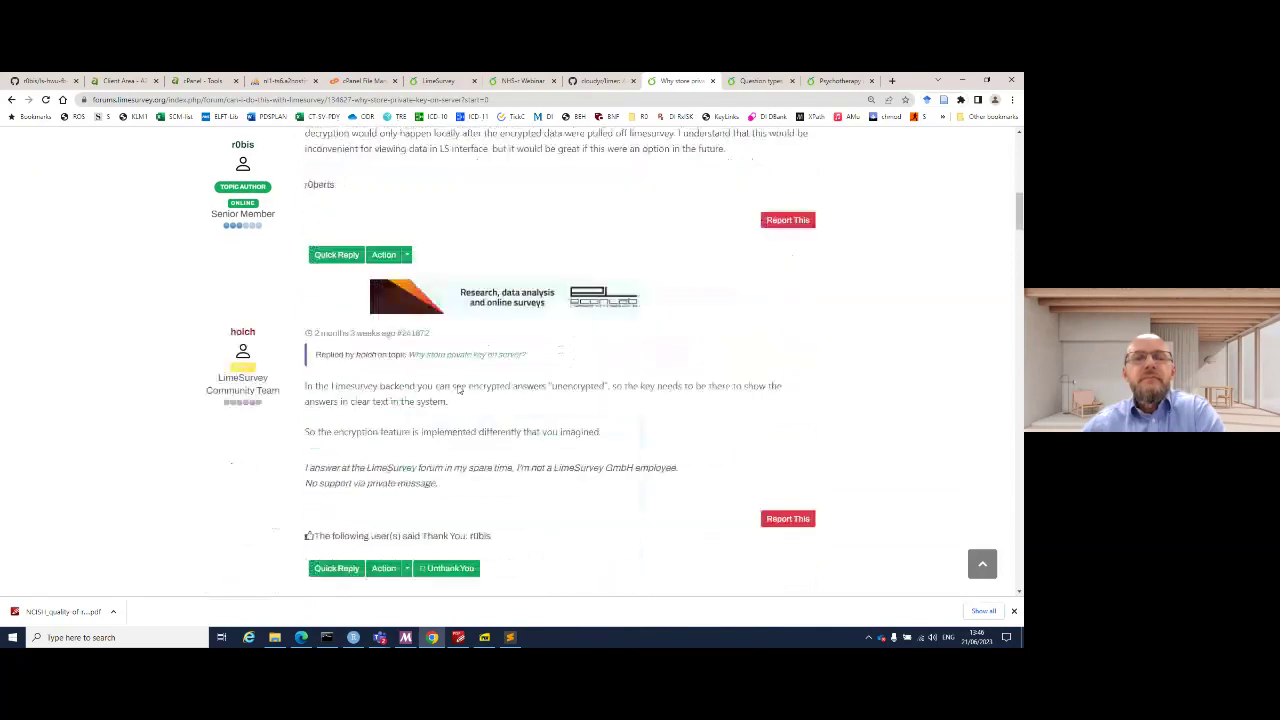
{"action": "scroll", "coordinate": [457, 390], "scroll_direction": "up", "scroll_amount": 3}
{"action": "scroll", "coordinate": [457, 390], "scroll_direction": "up", "scroll_amount": 3}
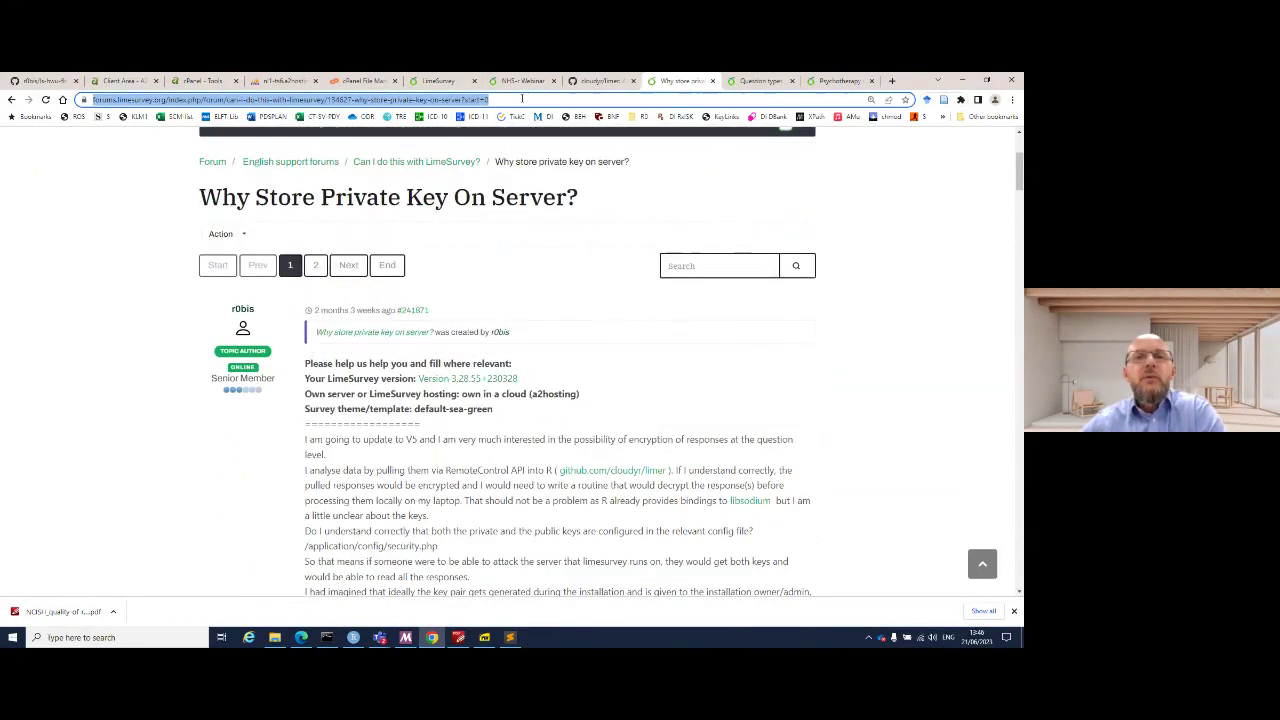
- Copy the thread's web address and reread the original post on security.php keys
{"action": "left_click", "coordinate": [520, 100]}
{"action": "right_click", "coordinate": [522, 103]}
{"action": "left_click", "coordinate": [560, 157]}
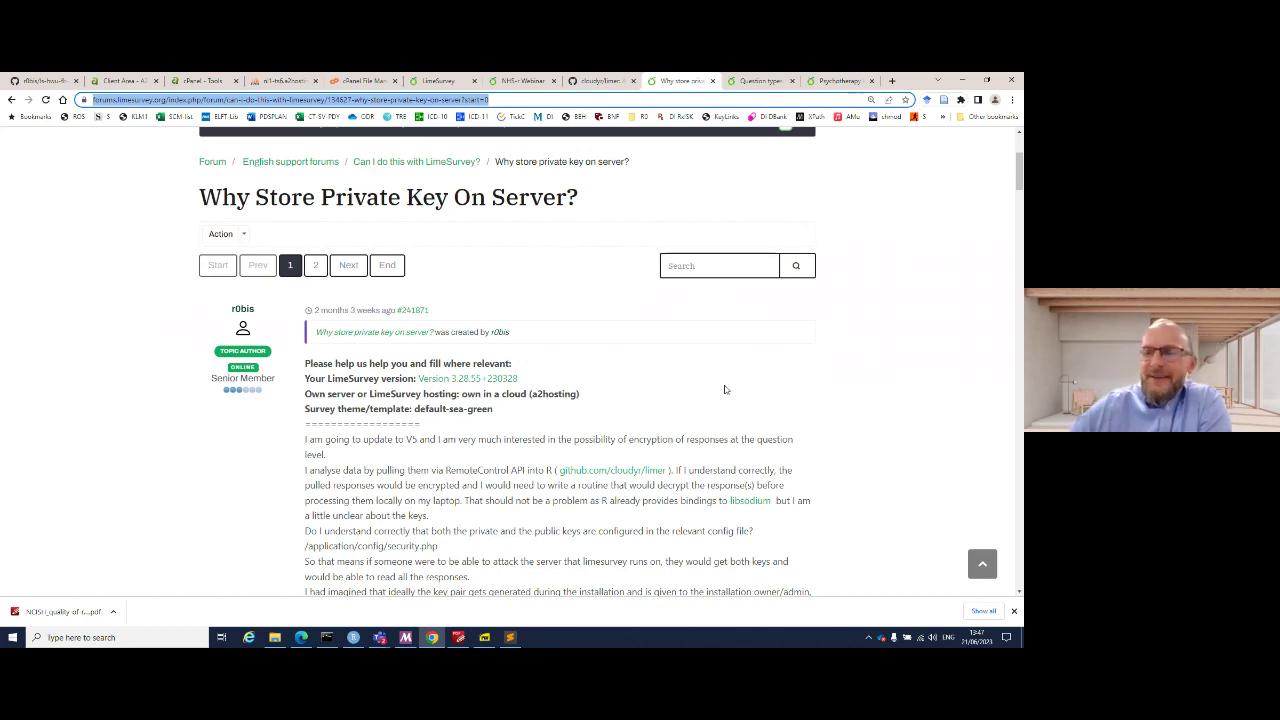
{"action": "scroll", "coordinate": [710, 400], "scroll_direction": "down", "scroll_amount": 2}
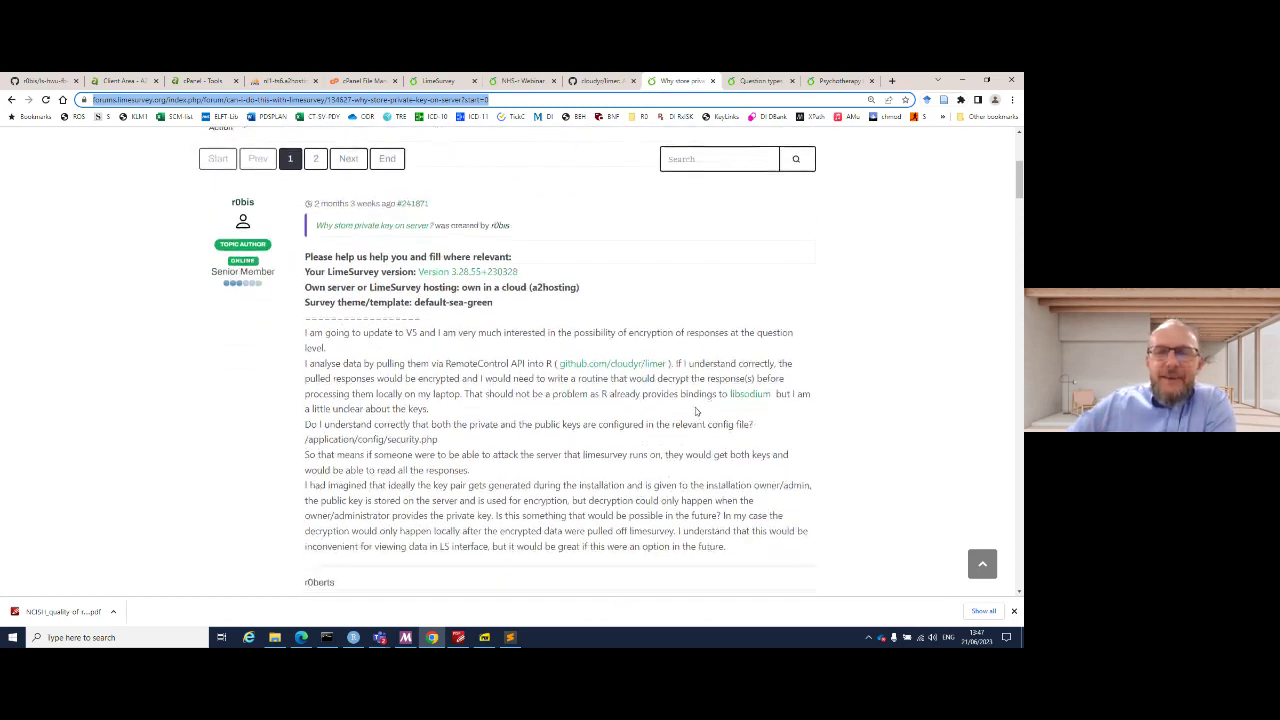
{"action": "scroll", "coordinate": [697, 411], "scroll_direction": "down", "scroll_amount": 1}
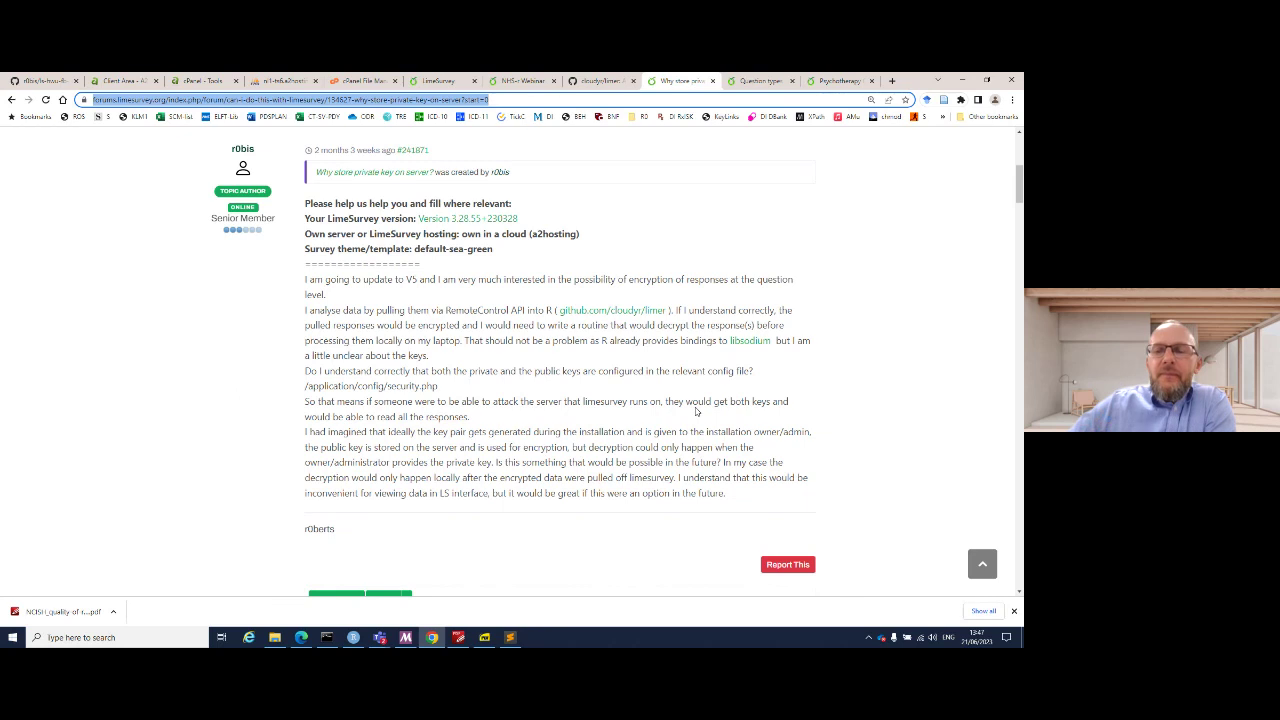
{"action": "scroll", "coordinate": [697, 411], "scroll_direction": "up", "scroll_amount": 1}
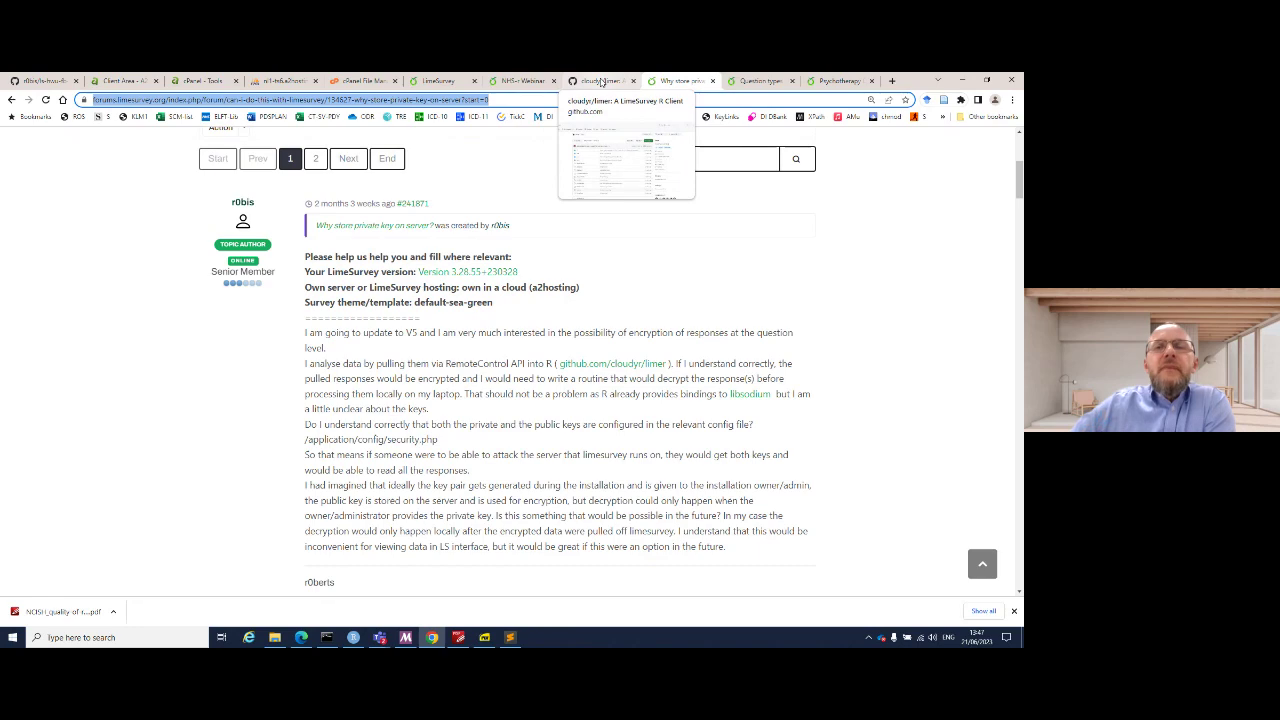
- Browse the cloudyr/limer GitHub repository page, then return to the survey responses
{"action": "left_click", "coordinate": [600, 82]}
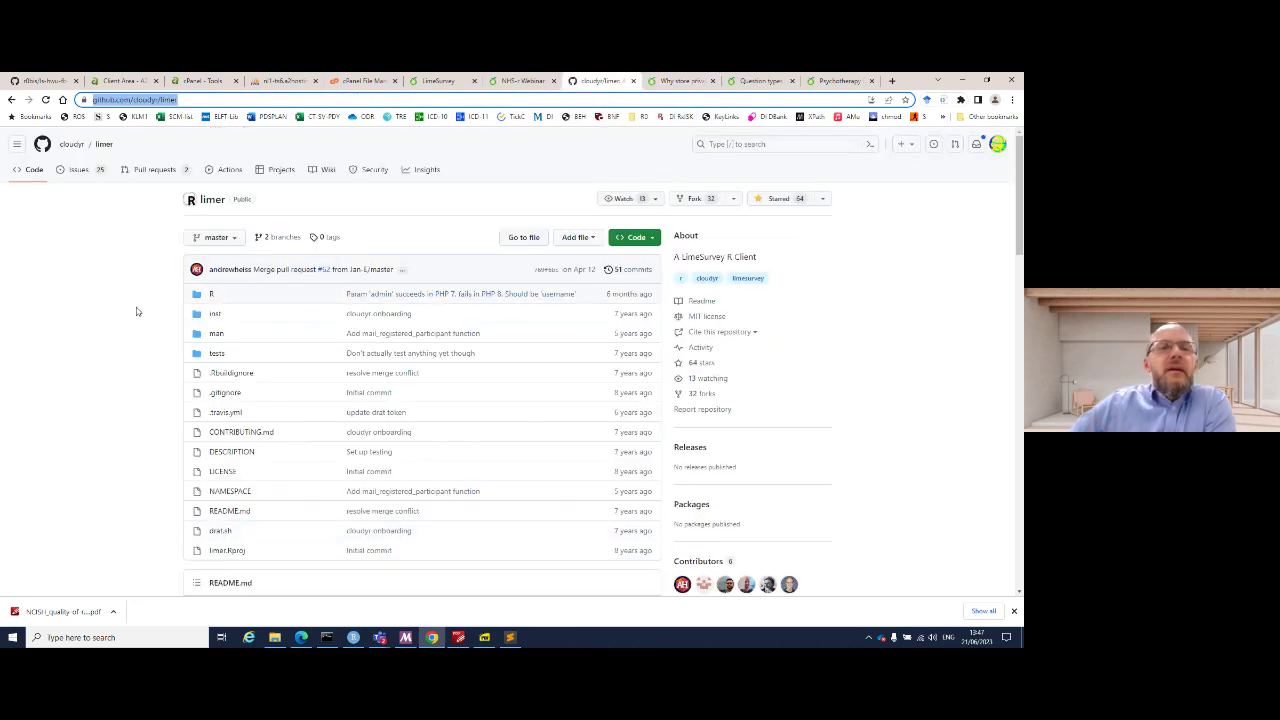
{"action": "scroll", "coordinate": [137, 312], "scroll_direction": "down", "scroll_amount": 2}
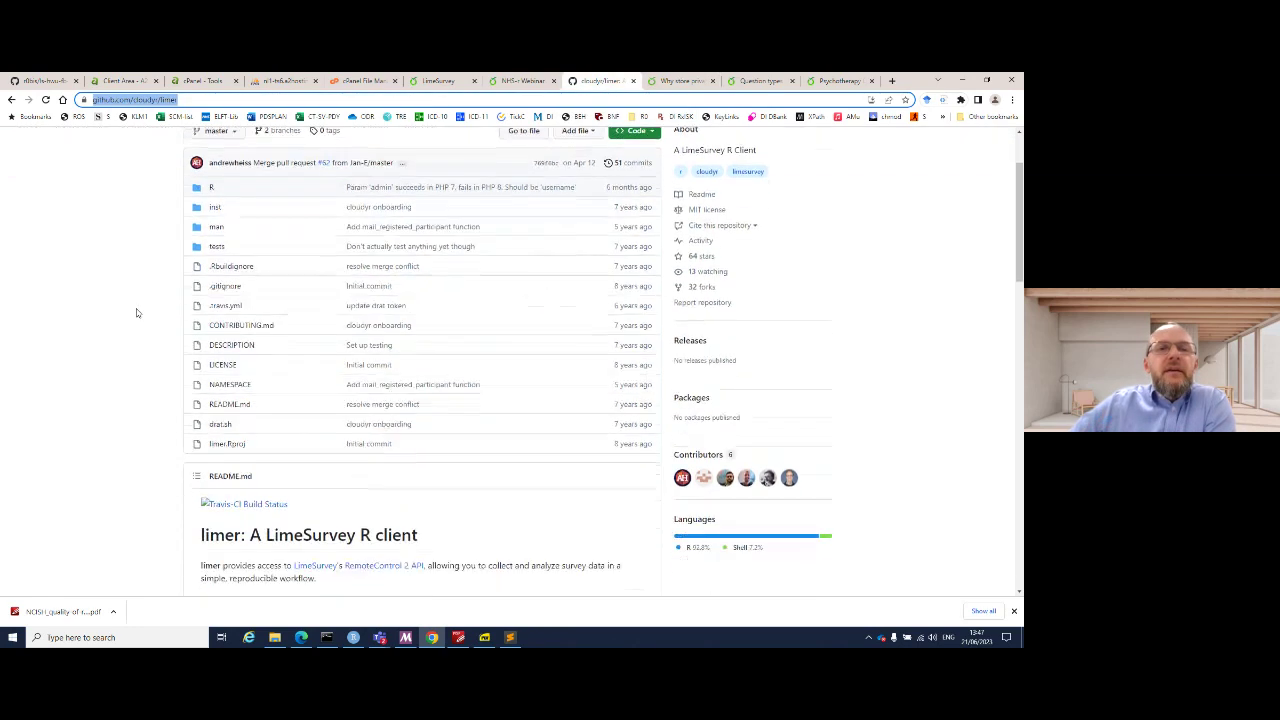
{"action": "scroll", "coordinate": [137, 314], "scroll_direction": "up", "scroll_amount": 1}
{"action": "scroll", "coordinate": [142, 317], "scroll_direction": "up", "scroll_amount": 1}
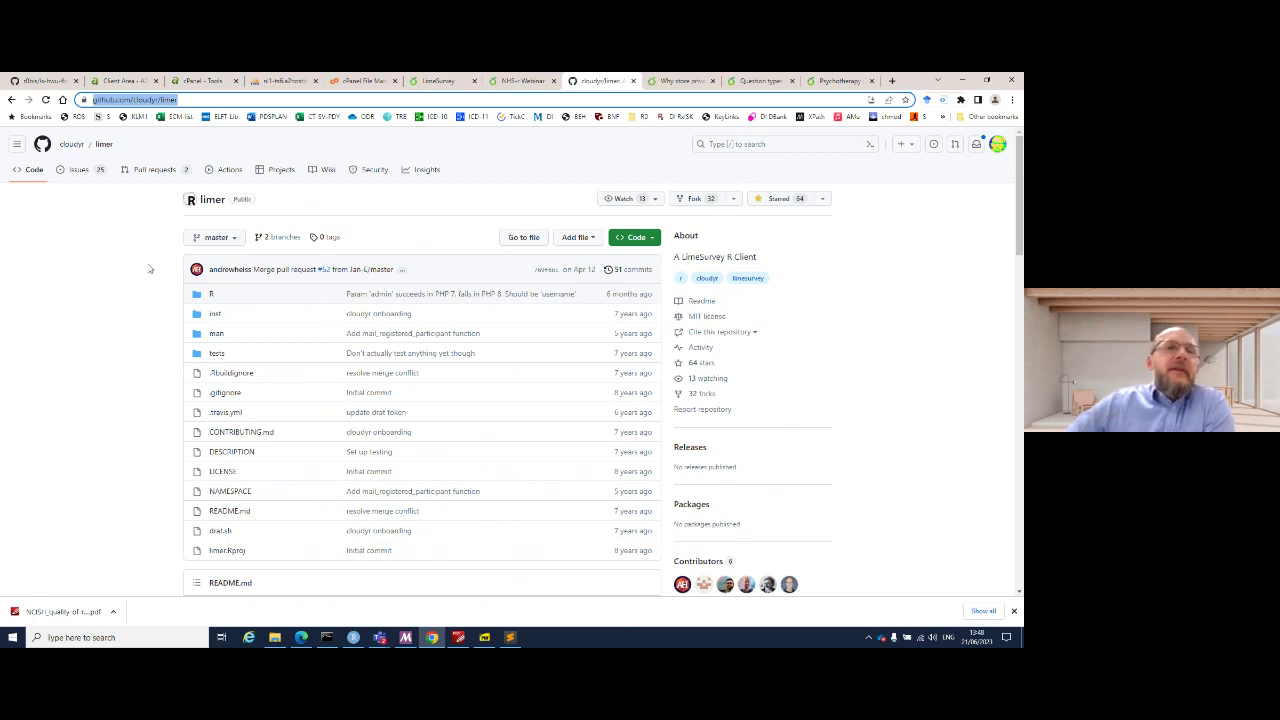
{"action": "left_click", "coordinate": [432, 84]}
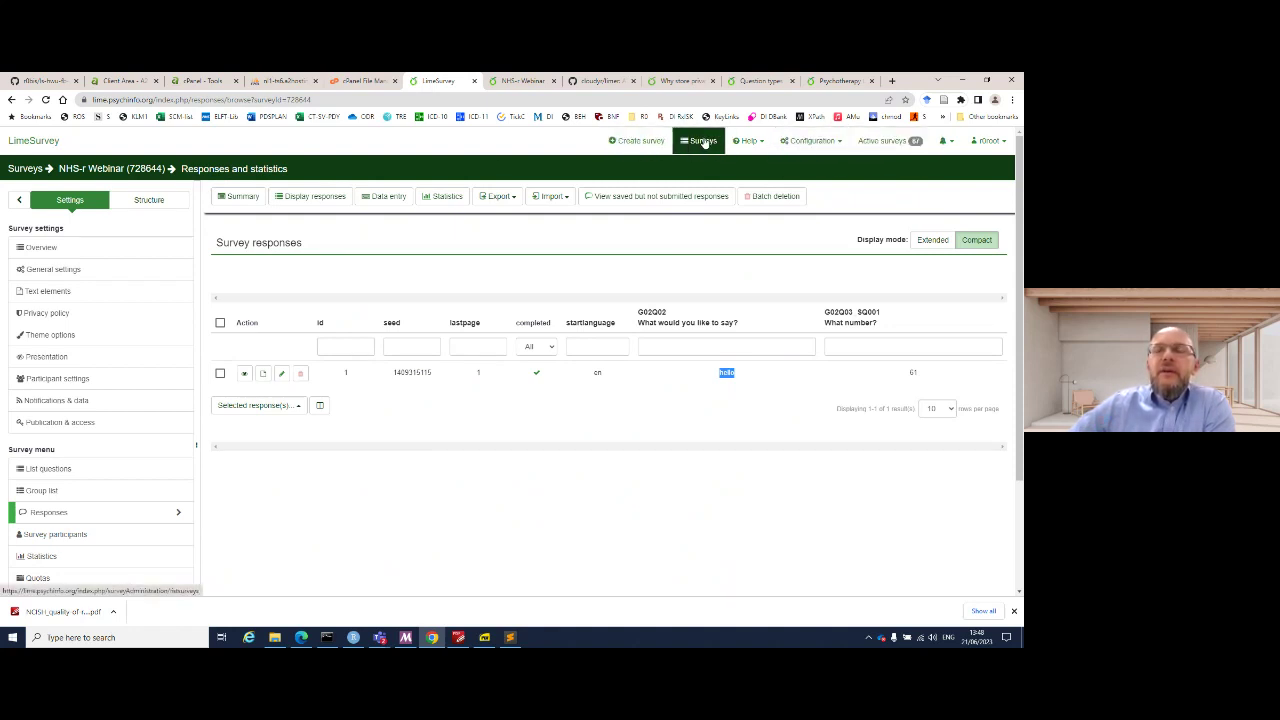
- In Global settings Interfaces, confirm JSON-RPC and copy the remotecontrol API URL
{"action": "left_click", "coordinate": [787, 142]}
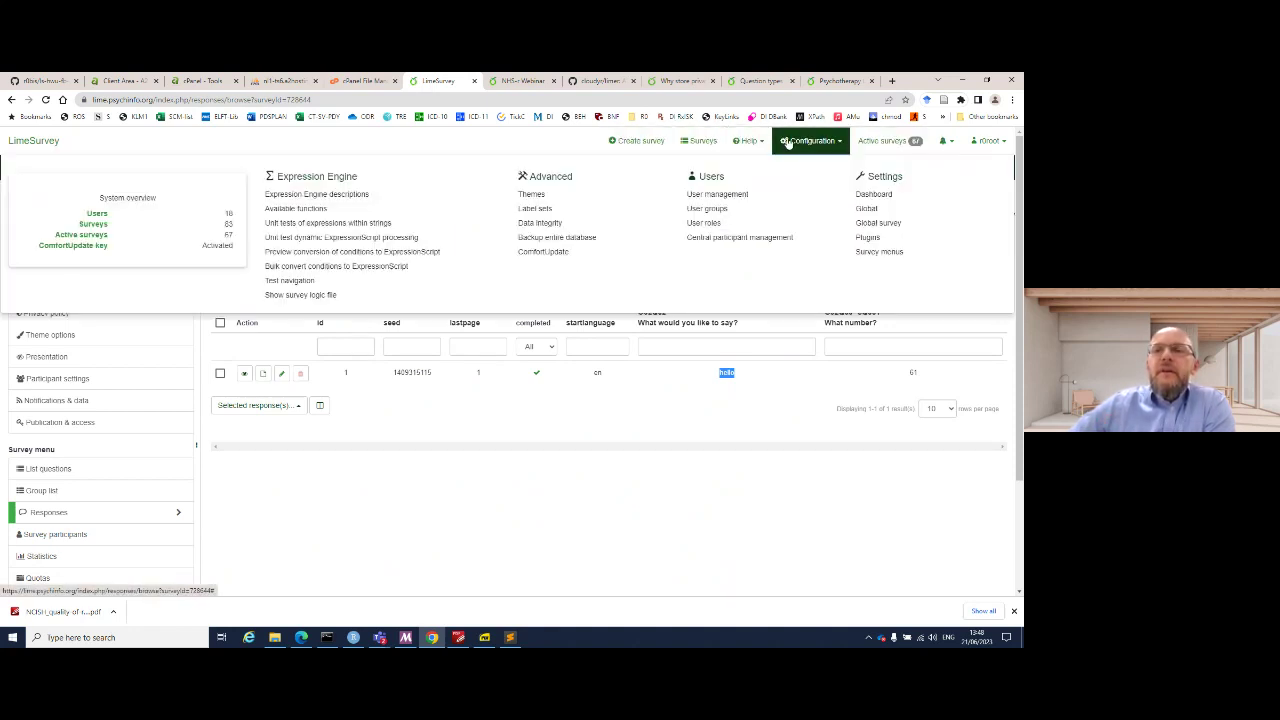
{"action": "left_click", "coordinate": [865, 209]}
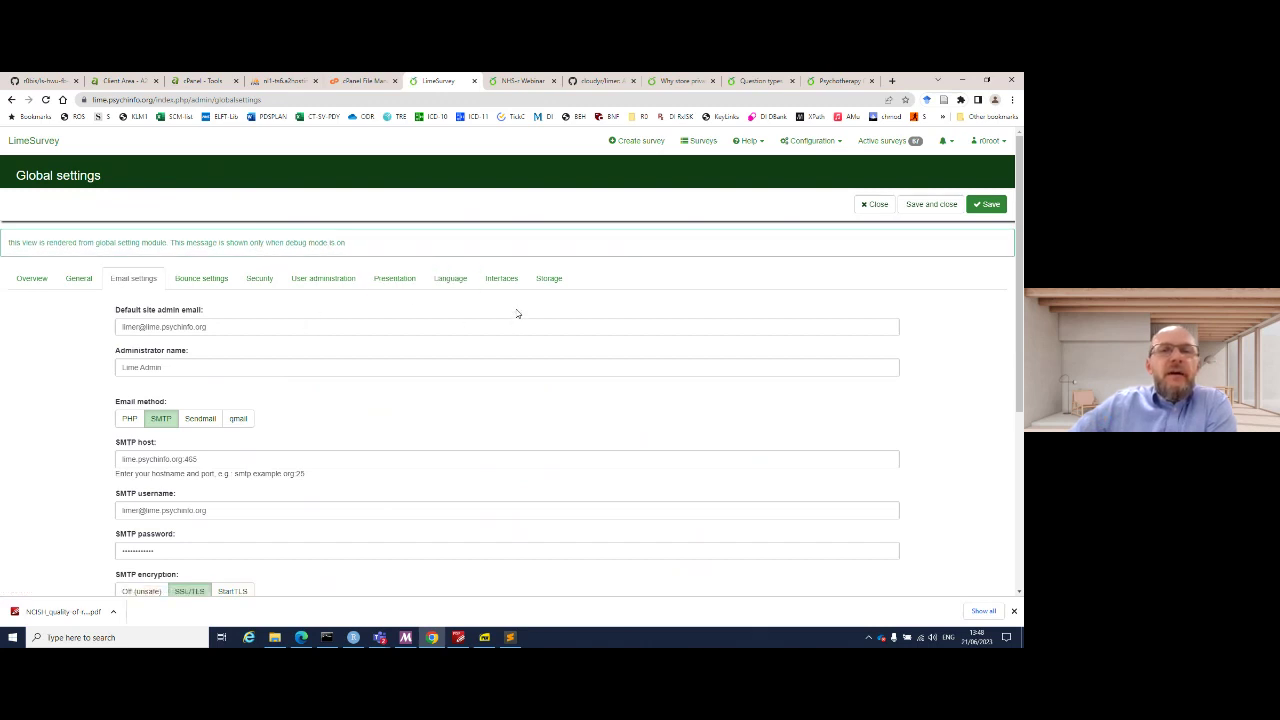
{"action": "left_click", "coordinate": [510, 285]}
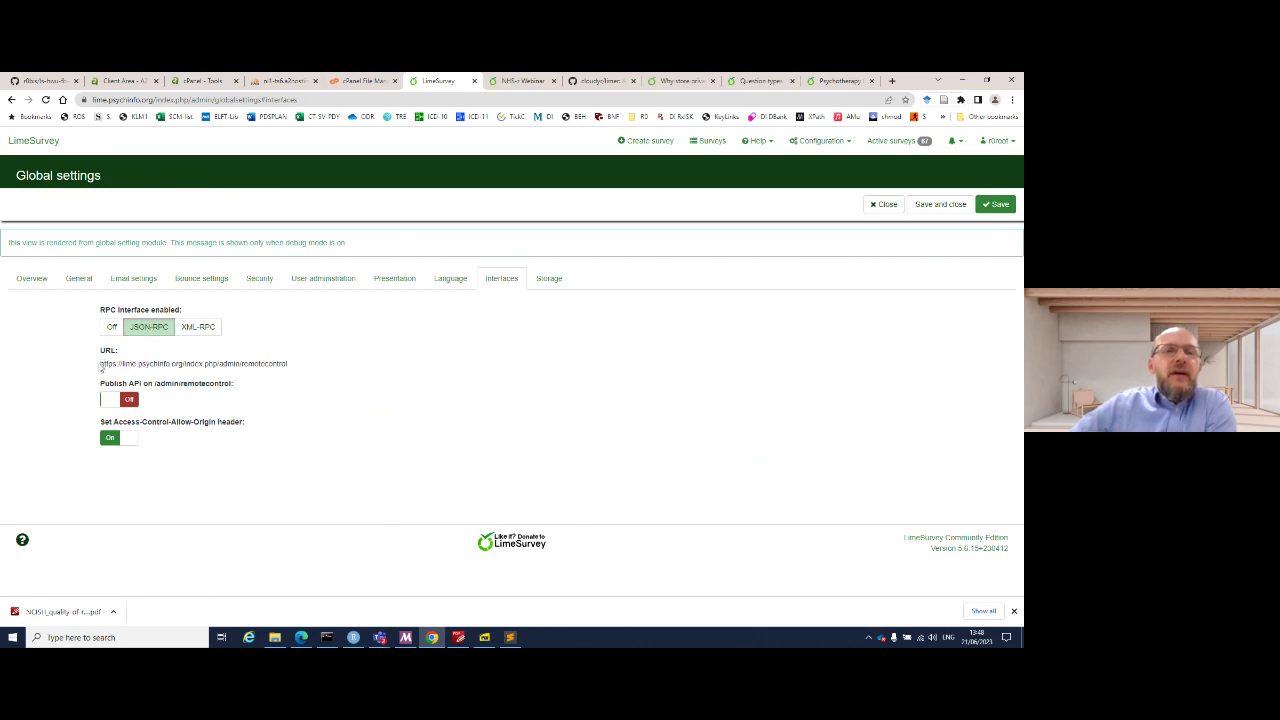
{"action": "left_click_drag", "start_coordinate": [101, 368], "coordinate": [287, 366]}
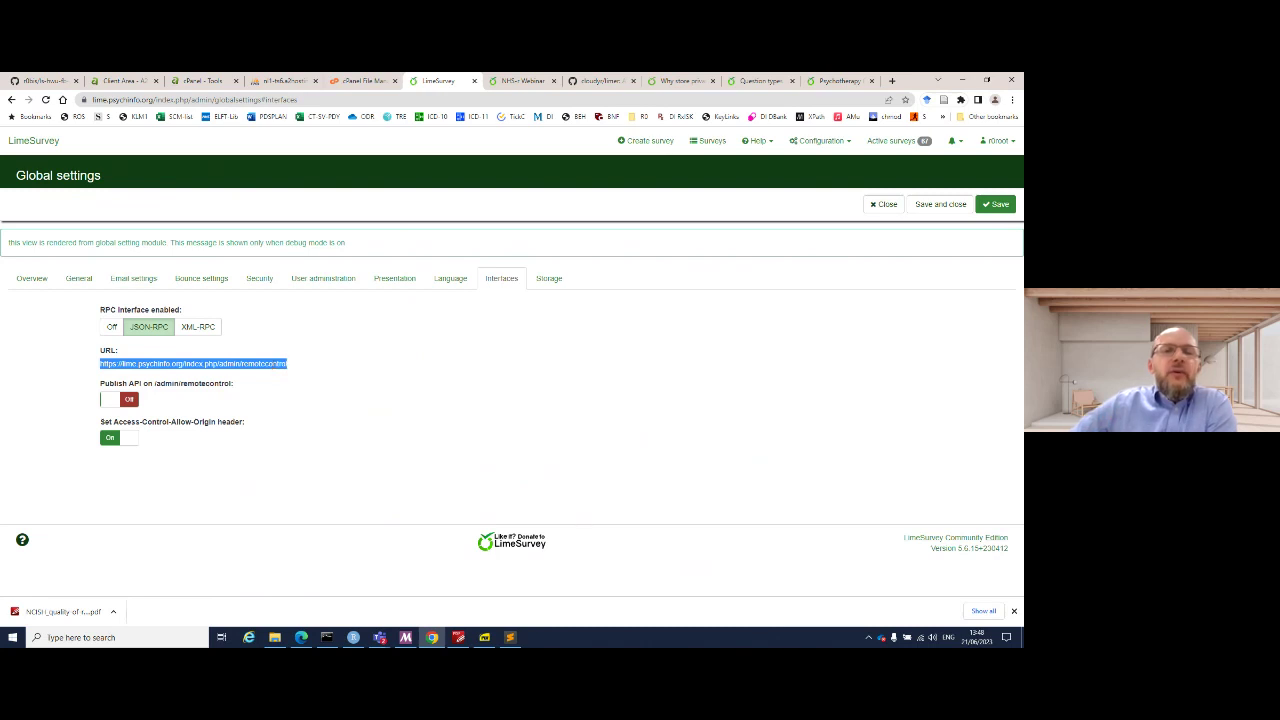
{"action": "right_click", "coordinate": [272, 364]}
{"action": "left_click", "coordinate": [287, 372]}
- Return to the limer GitHub README and inspect the example API URL in its setup code
{"action": "left_click", "coordinate": [835, 82]}
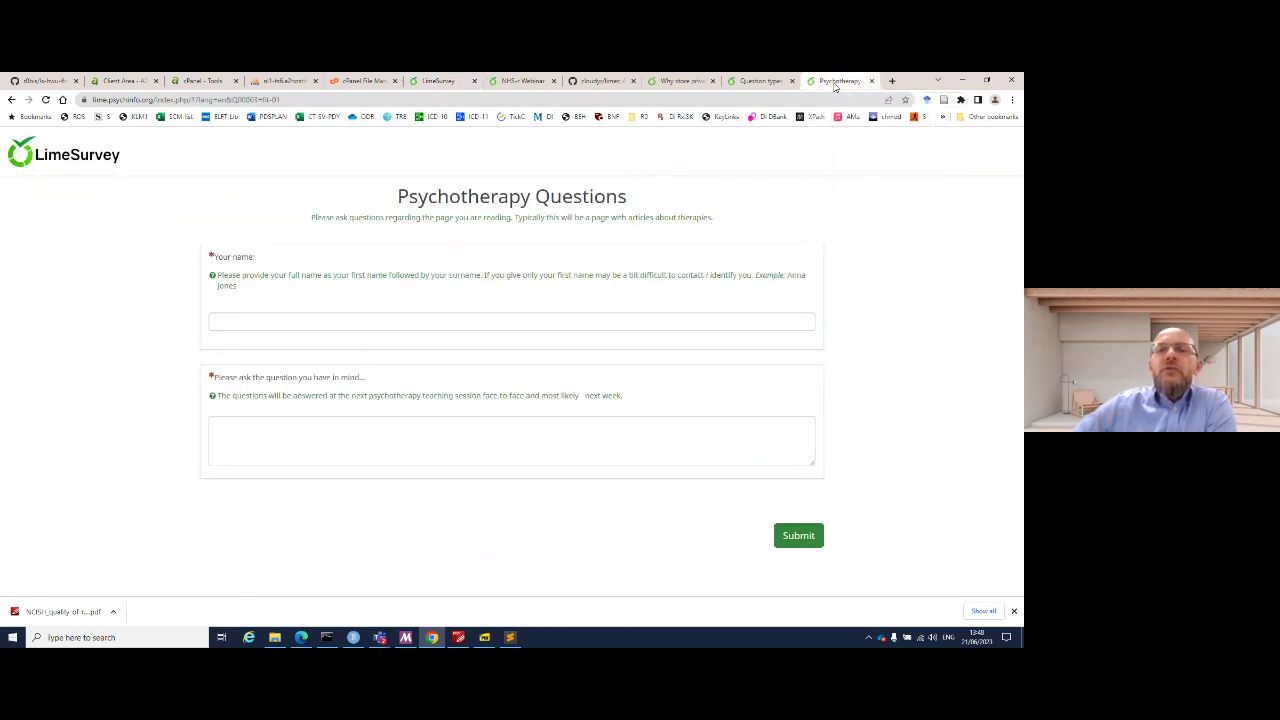
{"action": "left_click", "coordinate": [760, 81]}
{"action": "left_click", "coordinate": [660, 81]}
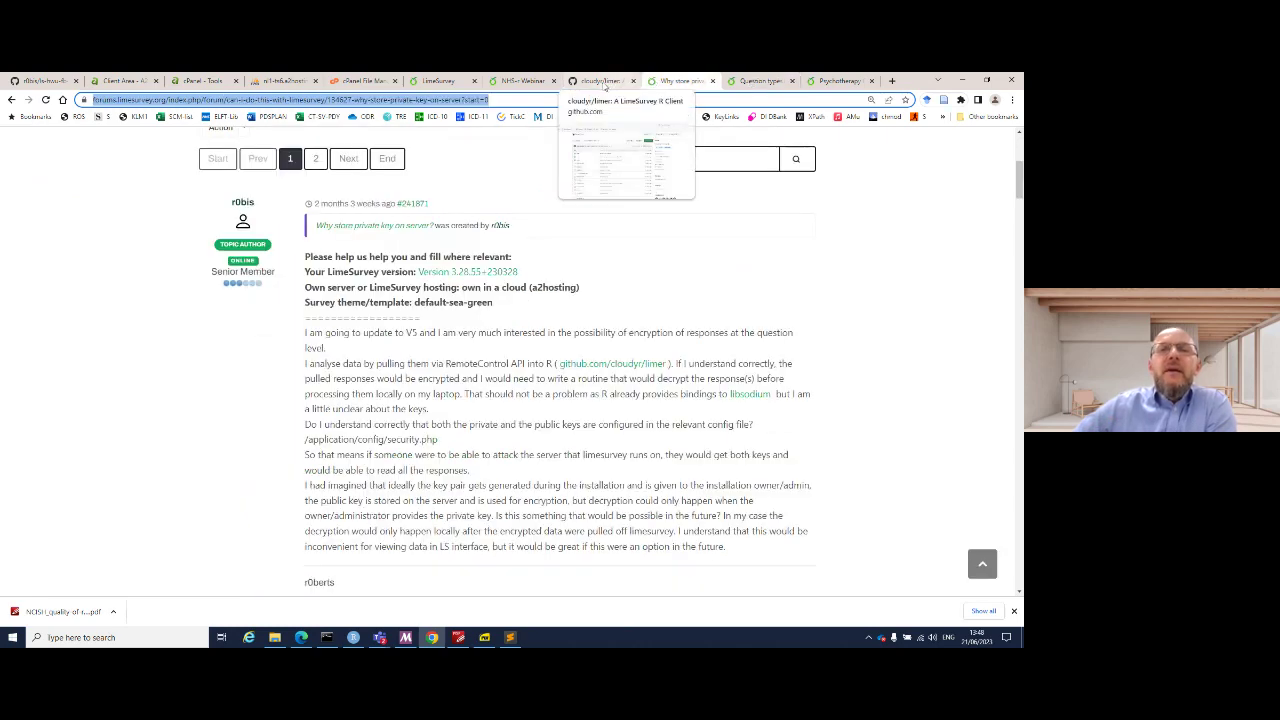
{"action": "left_click", "coordinate": [603, 84]}
{"action": "scroll", "coordinate": [354, 334], "scroll_direction": "down", "scroll_amount": 3}
{"action": "scroll", "coordinate": [356, 341], "scroll_direction": "down", "scroll_amount": 3}
{"action": "scroll", "coordinate": [362, 355], "scroll_direction": "down", "scroll_amount": 3}
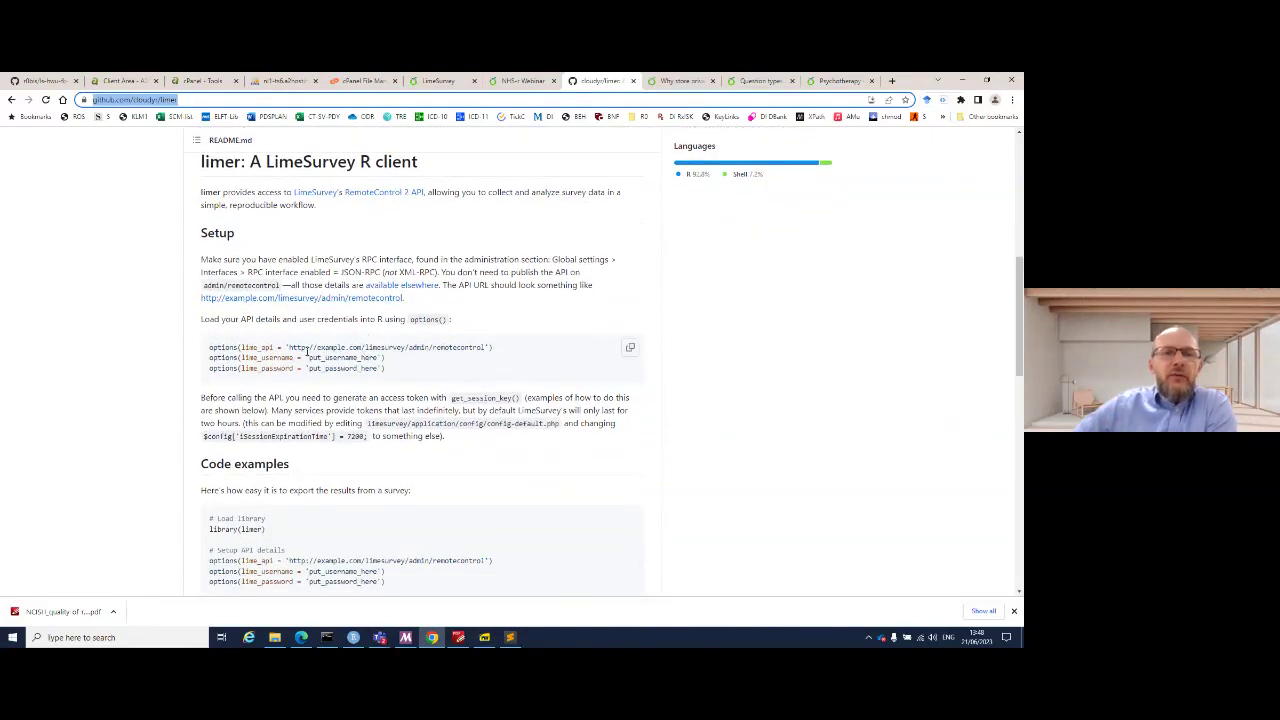
{"action": "left_click_drag", "start_coordinate": [291, 347], "coordinate": [478, 347]}
{"action": "left_click", "coordinate": [361, 368]}
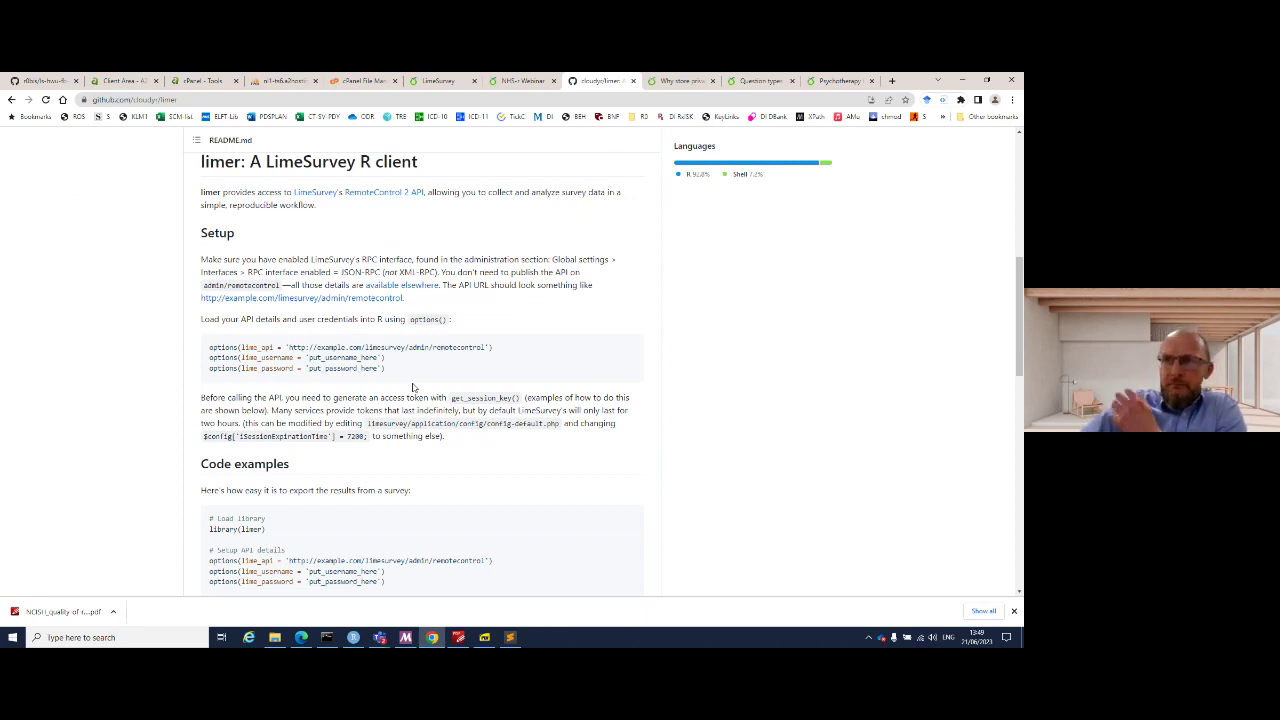
- Scroll the README to the call_limer examples for listing surveys and exporting responses
{"action": "scroll", "coordinate": [413, 387], "scroll_direction": "down", "scroll_amount": 1}
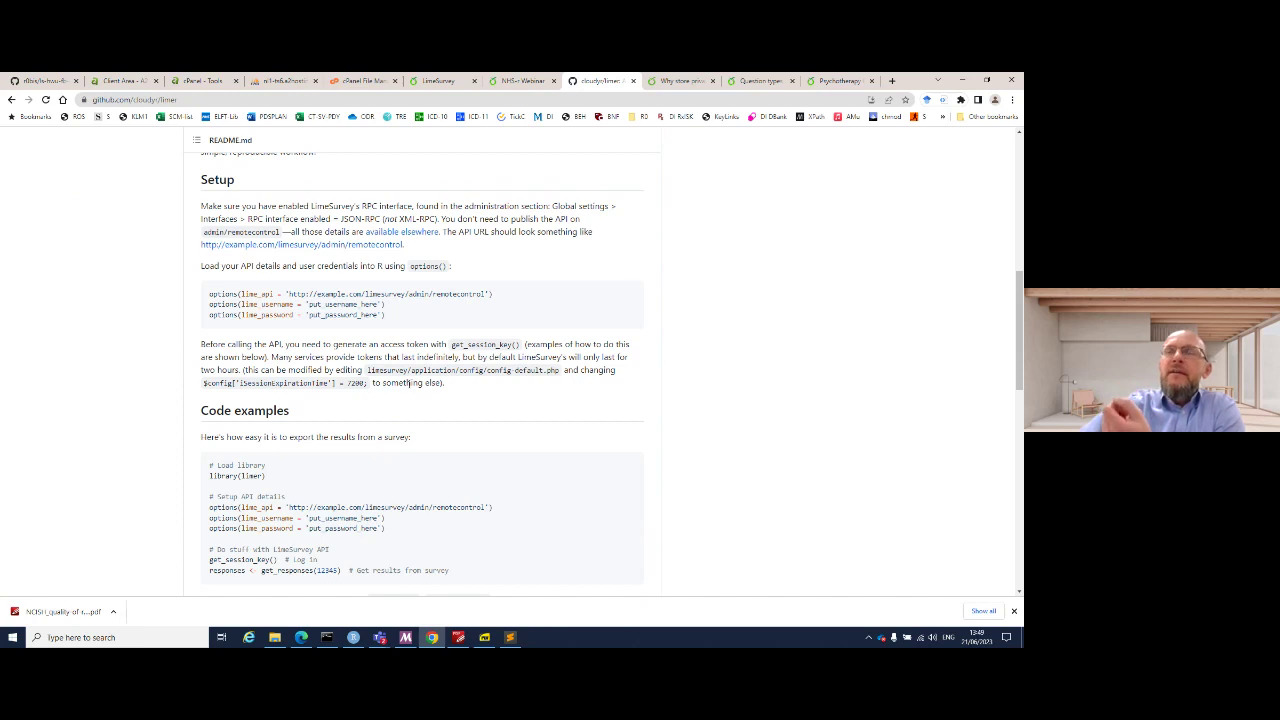
{"action": "scroll", "coordinate": [408, 383], "scroll_direction": "down", "scroll_amount": 2}
{"action": "scroll", "coordinate": [408, 387], "scroll_direction": "down", "scroll_amount": 2}
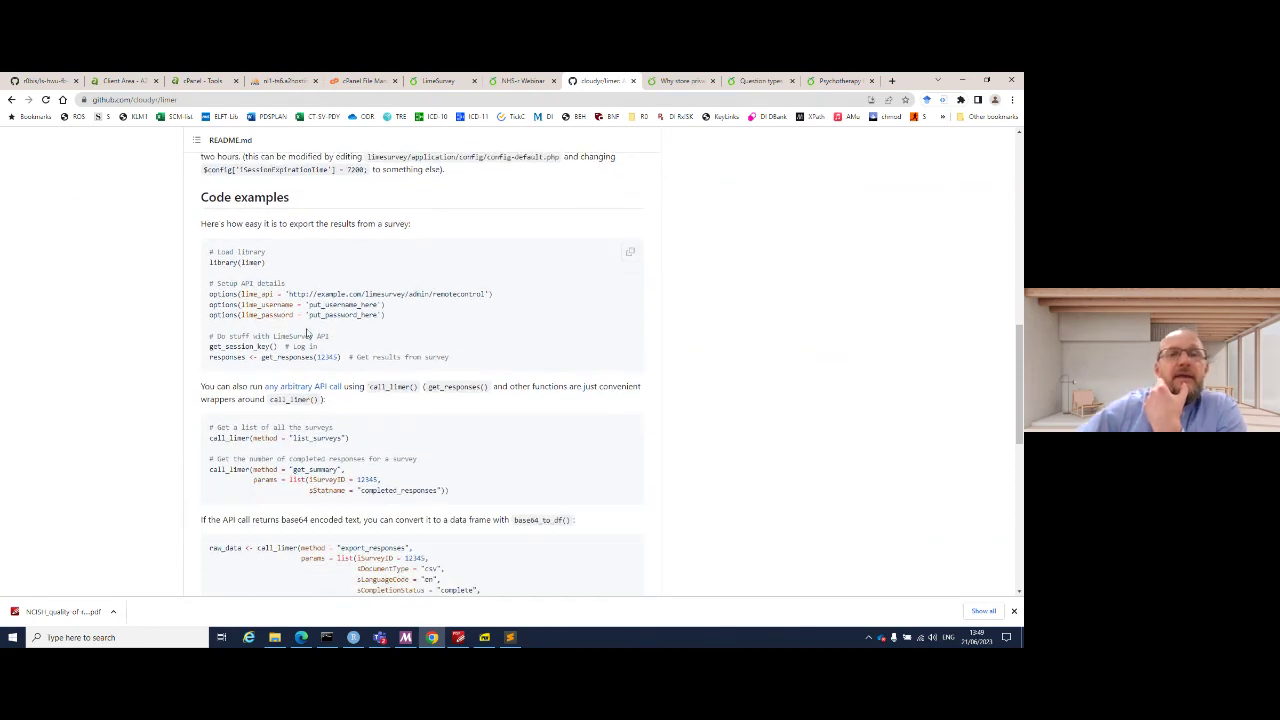
{"action": "scroll", "coordinate": [225, 335], "scroll_direction": "down", "scroll_amount": 4}
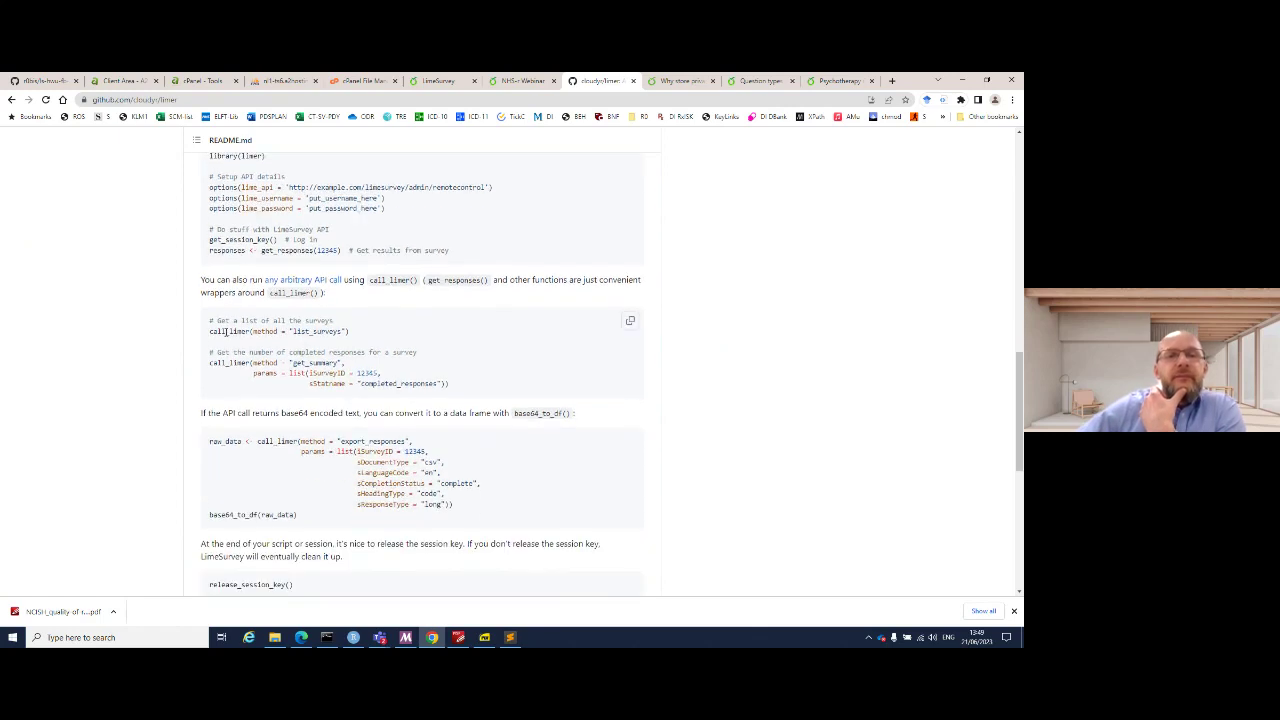
{"action": "scroll", "coordinate": [228, 334], "scroll_direction": "down", "scroll_amount": 6}
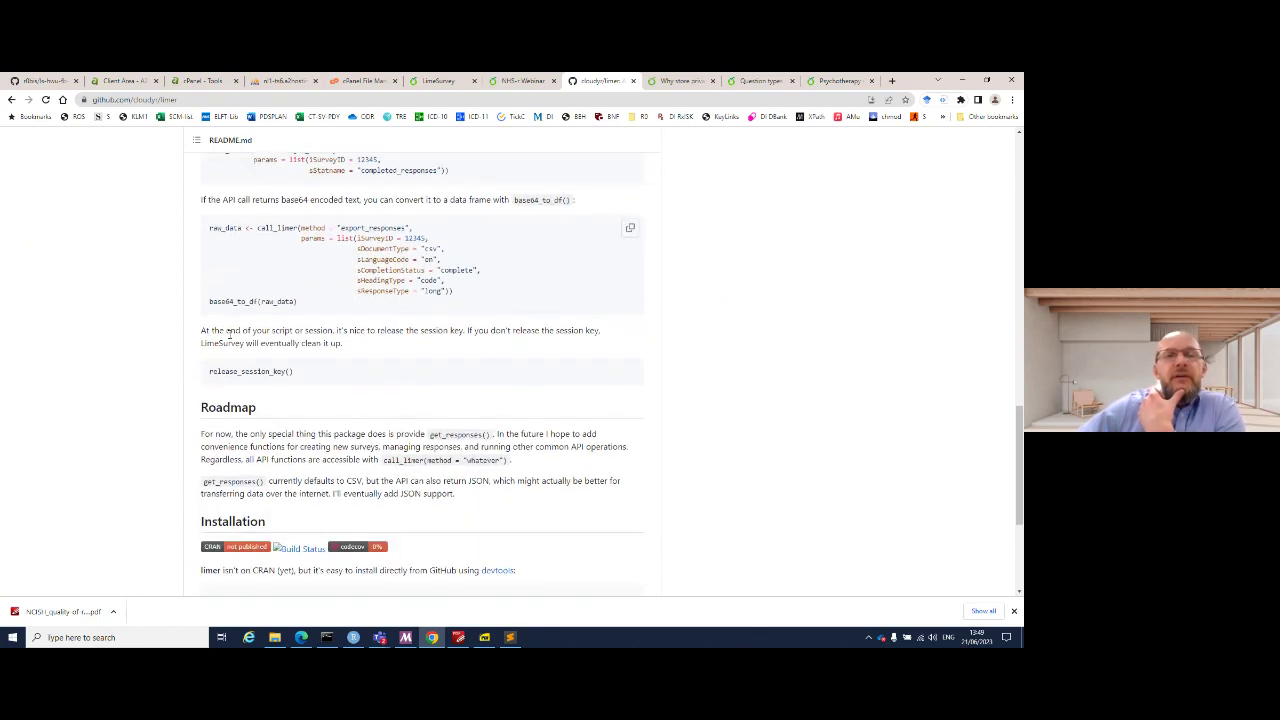
{"action": "scroll", "coordinate": [228, 338], "scroll_direction": "up", "scroll_amount": 6}
{"action": "scroll", "coordinate": [228, 338], "scroll_direction": "up", "scroll_amount": 1}
{"action": "scroll", "coordinate": [229, 344], "scroll_direction": "up", "scroll_amount": 1}
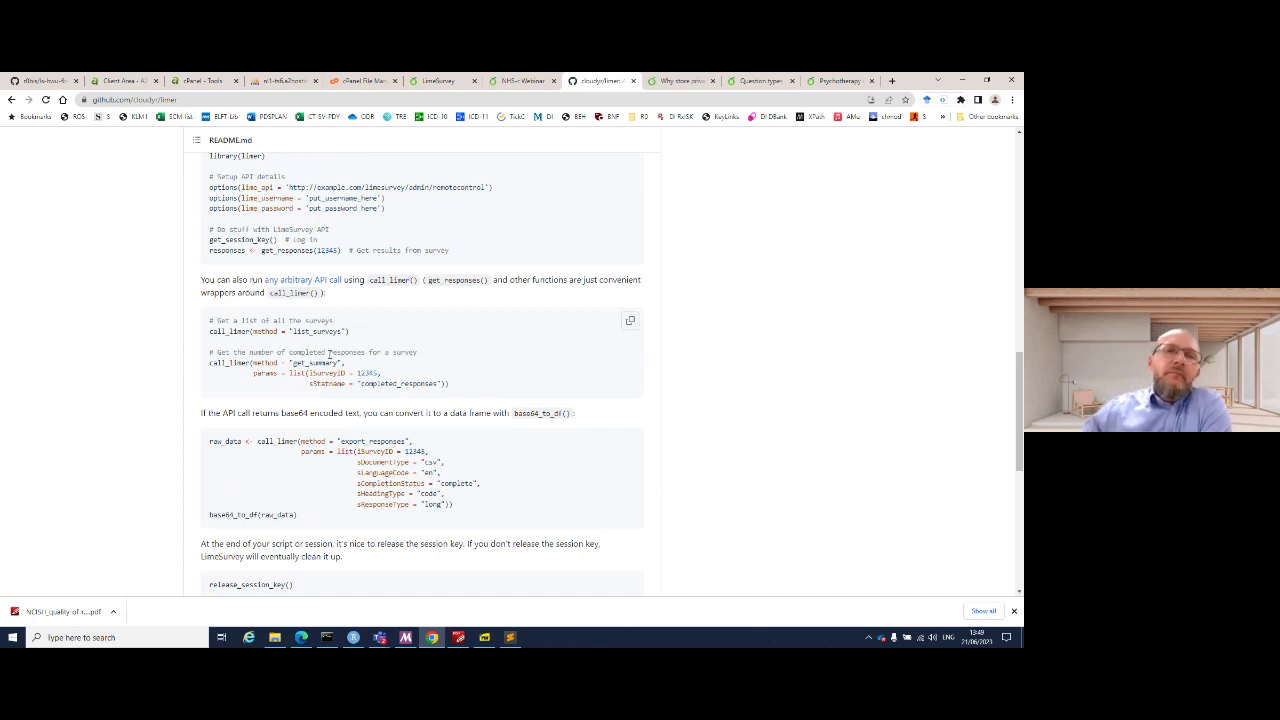
- Show the README of the 'Patient Feedback data Rapid-Reporting pipeline: Limesurvey and R' repository, then switch applications
{"action": "left_click", "coordinate": [45, 81]}
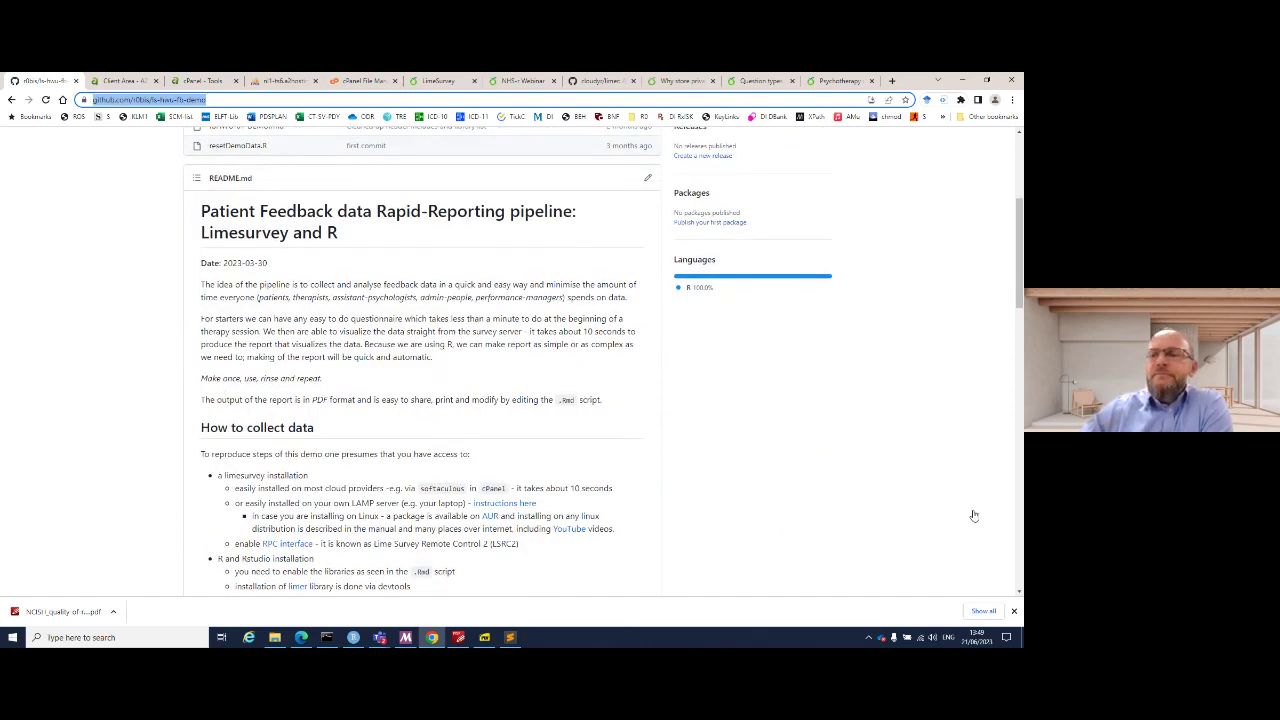
{"action": "key", "text": "alt+Tab"}
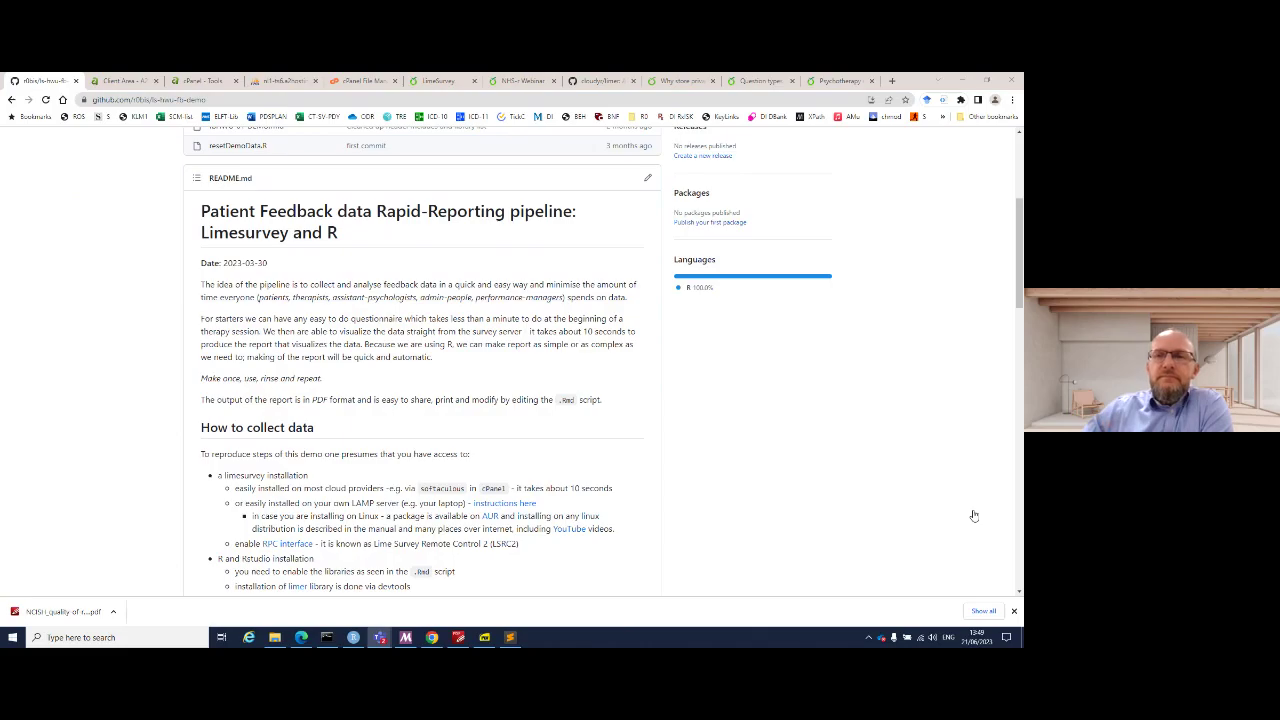